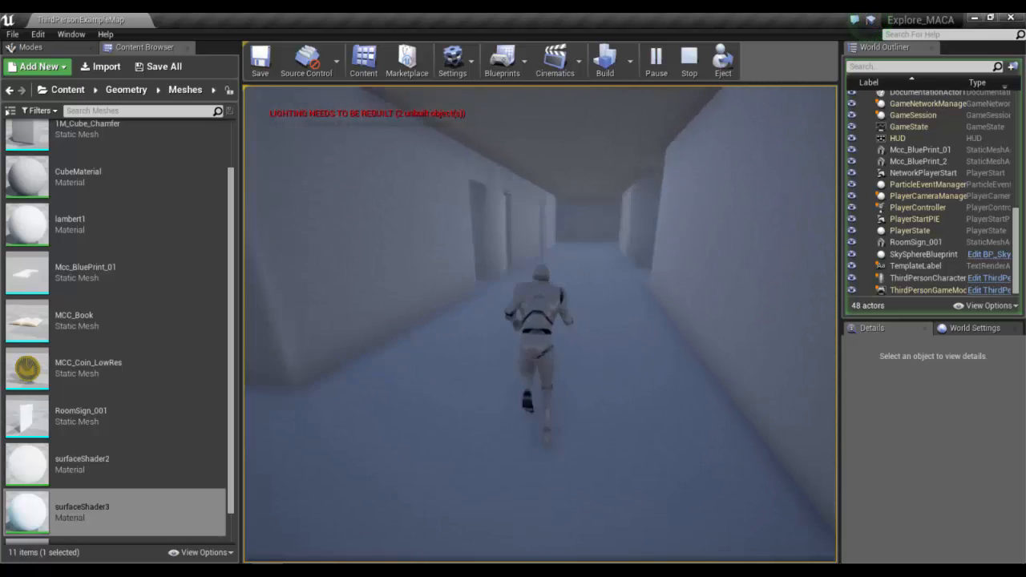
# Run the character through the building's corridors and rooms to examine the level, and end the play session.
pyautogui.press('w')
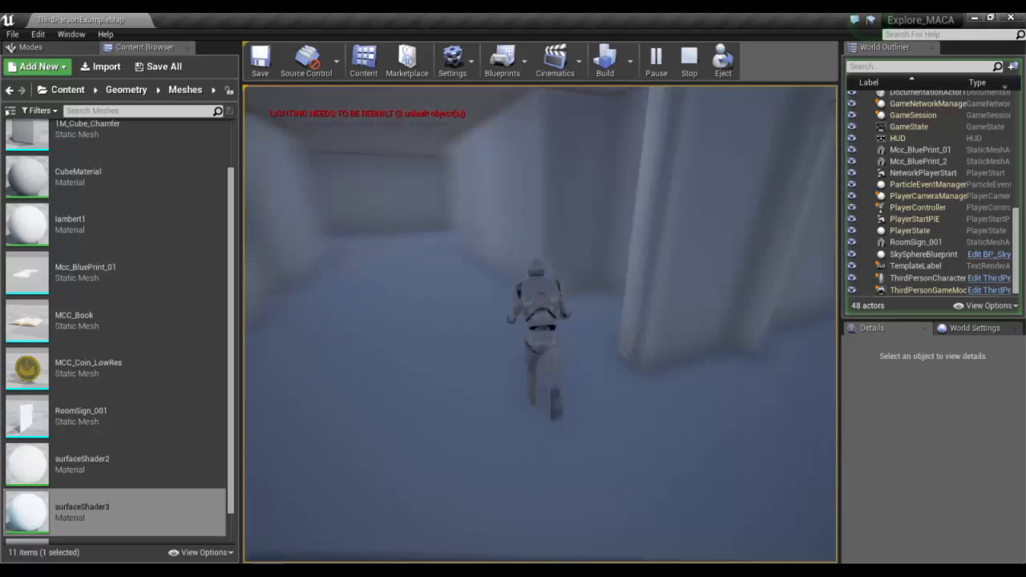
pyautogui.press('w')
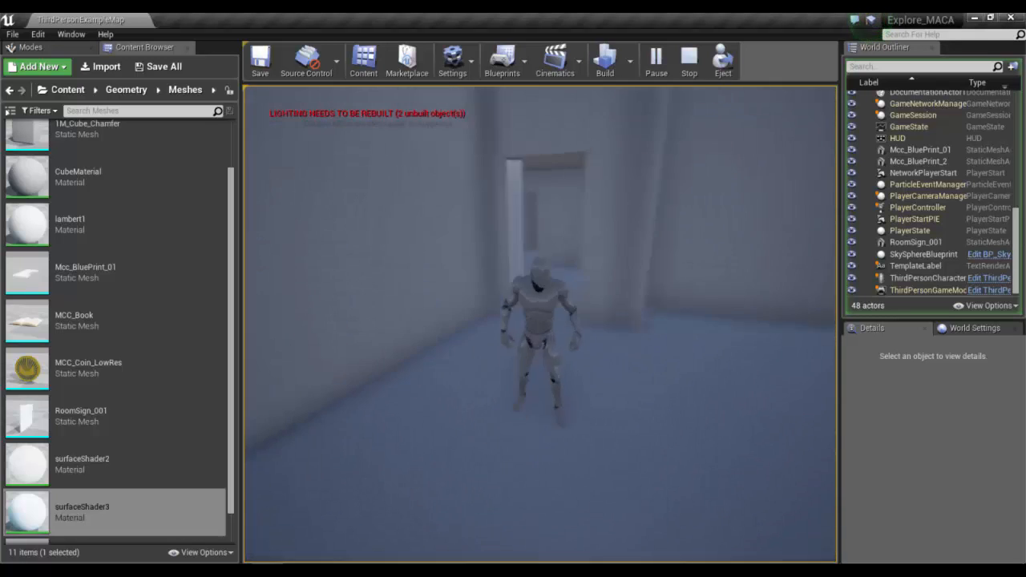
pyautogui.press('w')
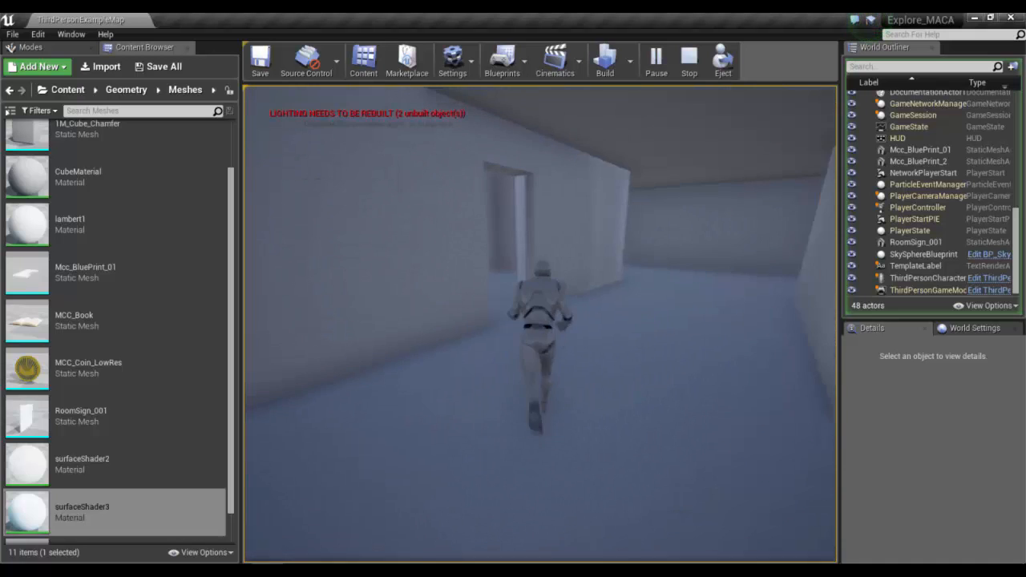
pyautogui.press('w')
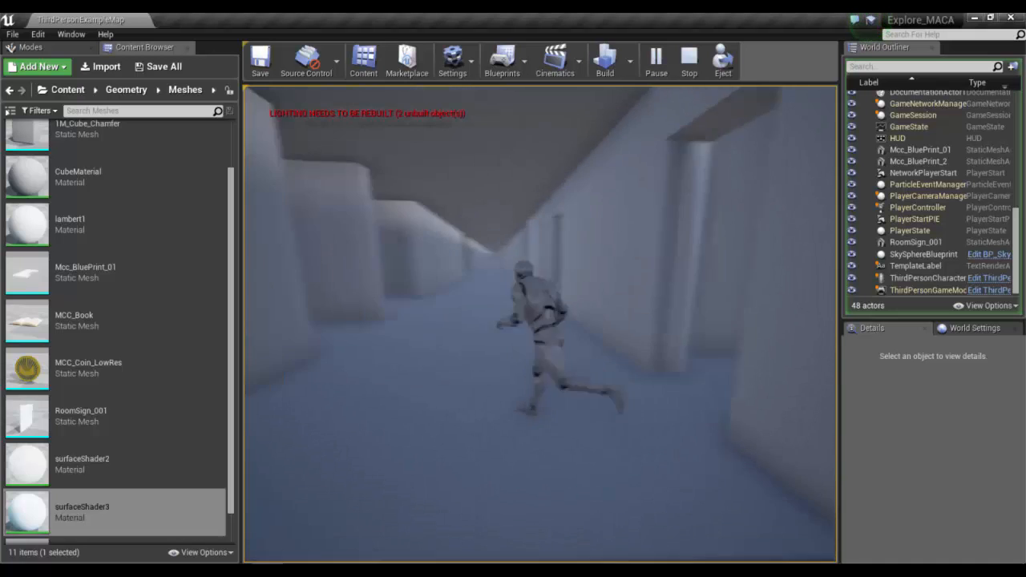
pyautogui.press('w')
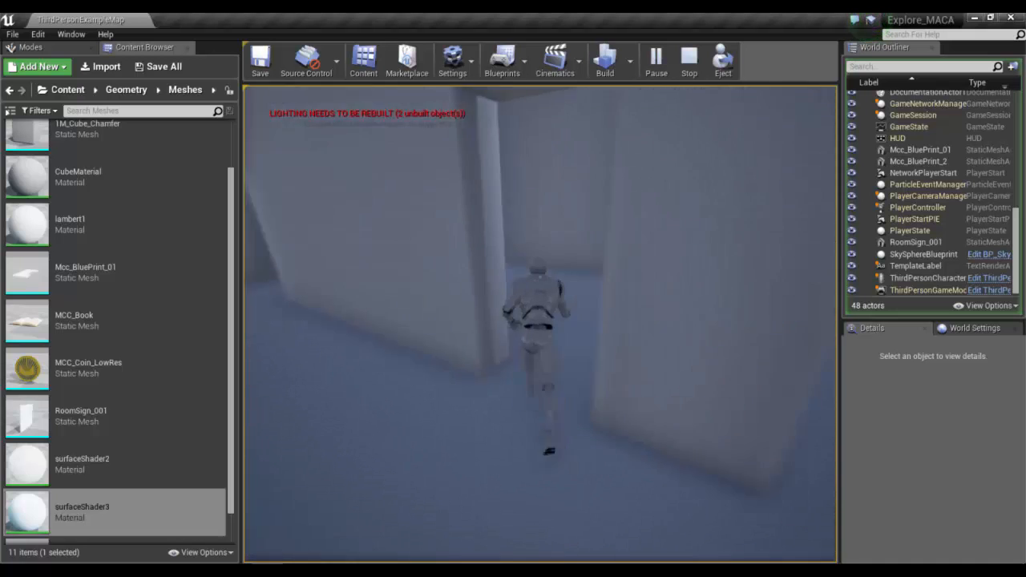
pyautogui.press('w')
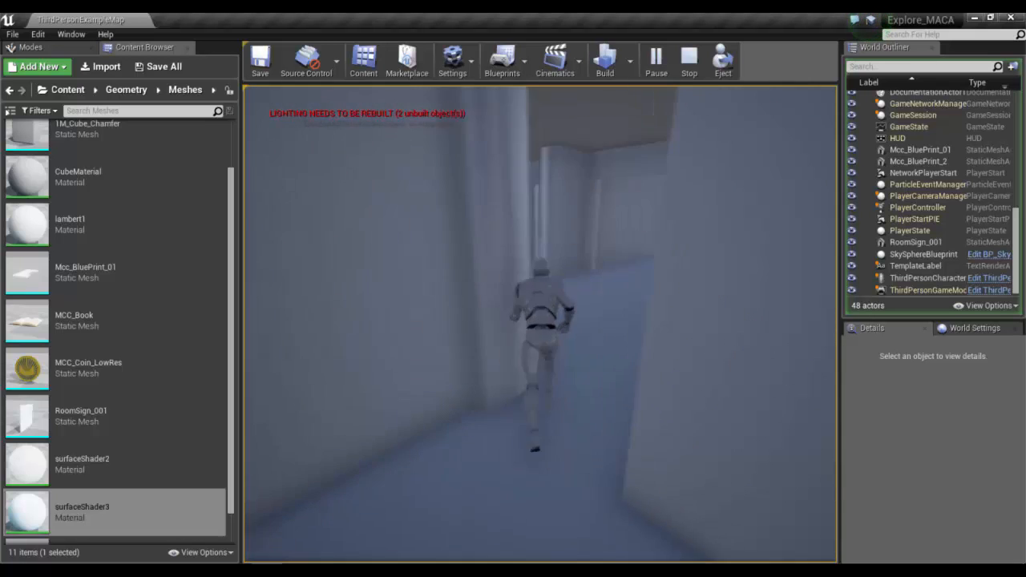
pyautogui.press('w')
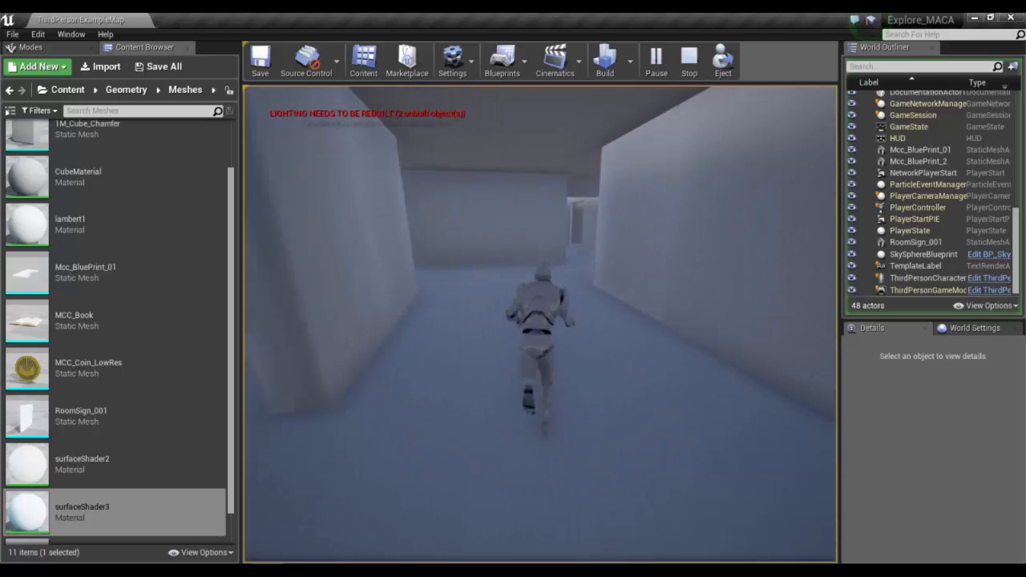
pyautogui.press('w')
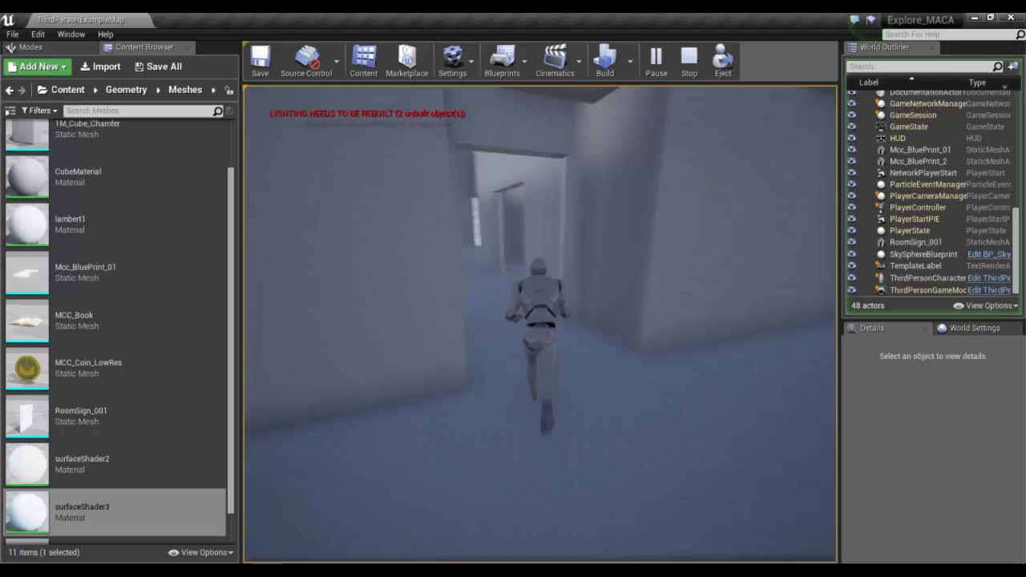
pyautogui.press('w')
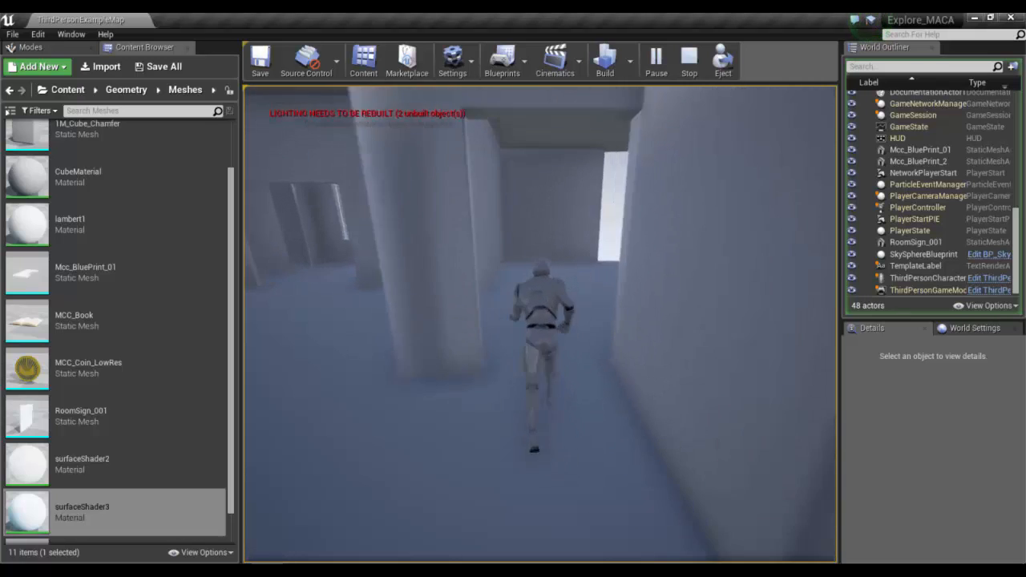
pyautogui.press('w')
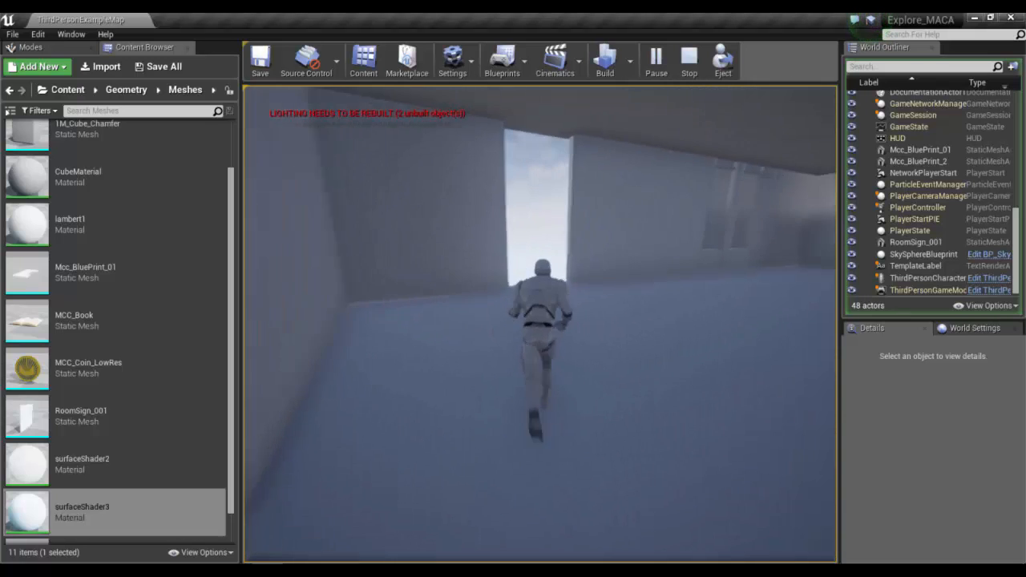
pyautogui.press('w')
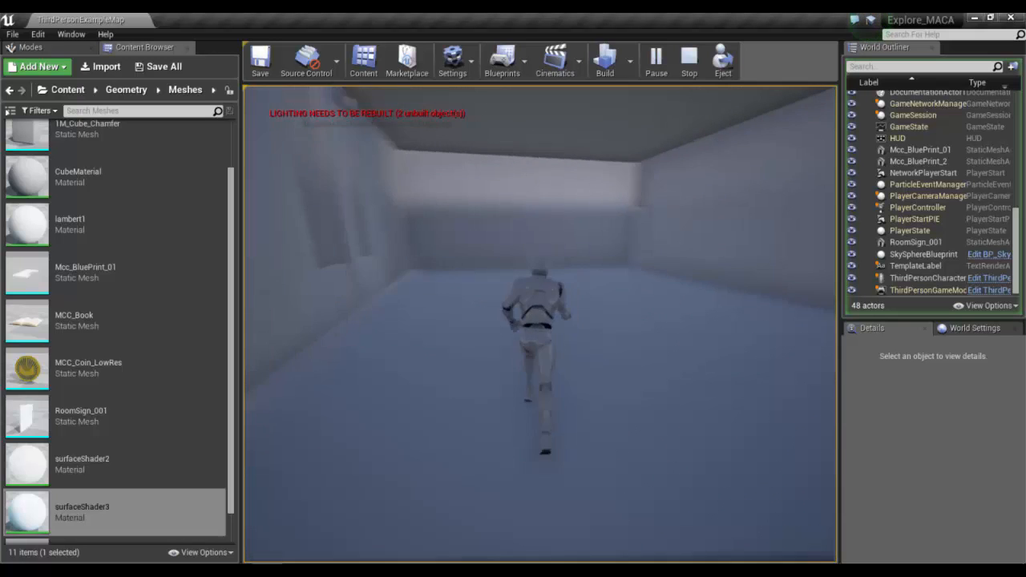
pyautogui.press('s')
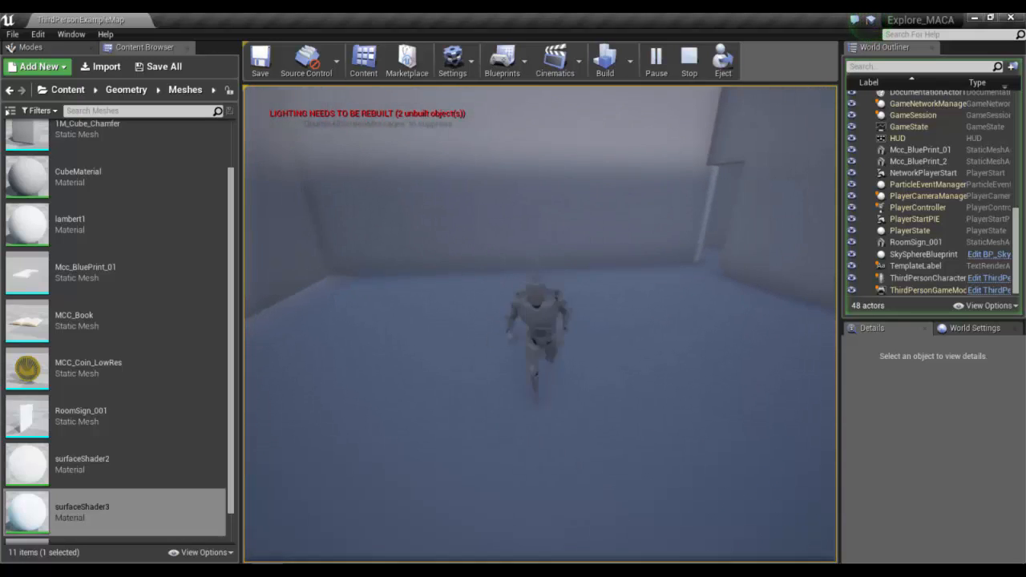
pyautogui.press('w')
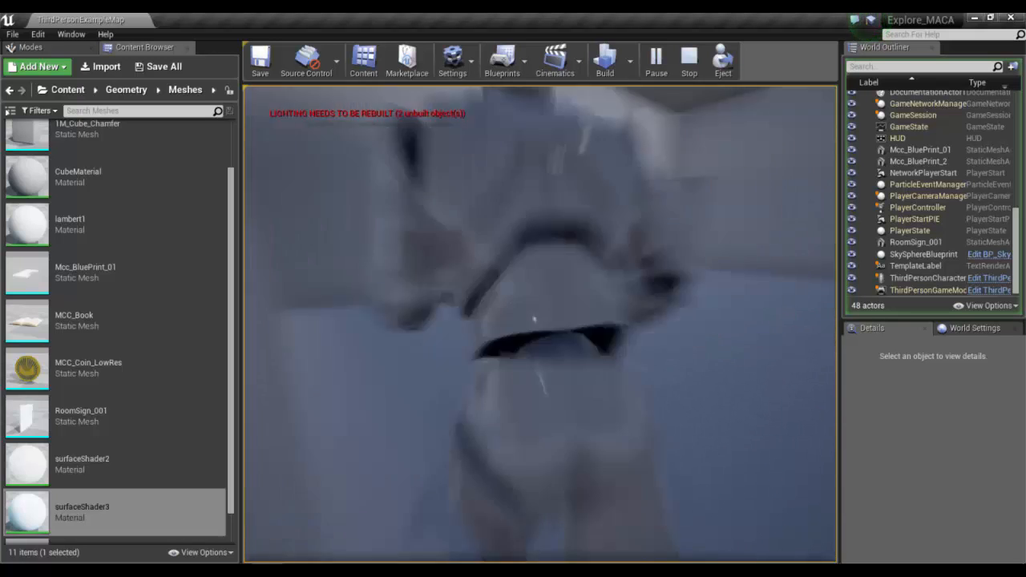
pyautogui.press('w')
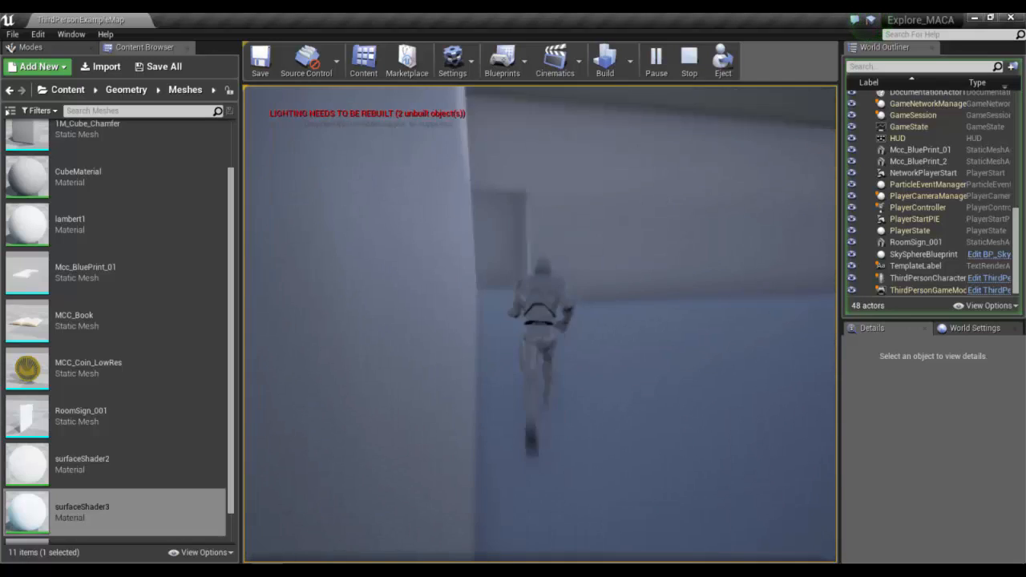
pyautogui.press('Escape')
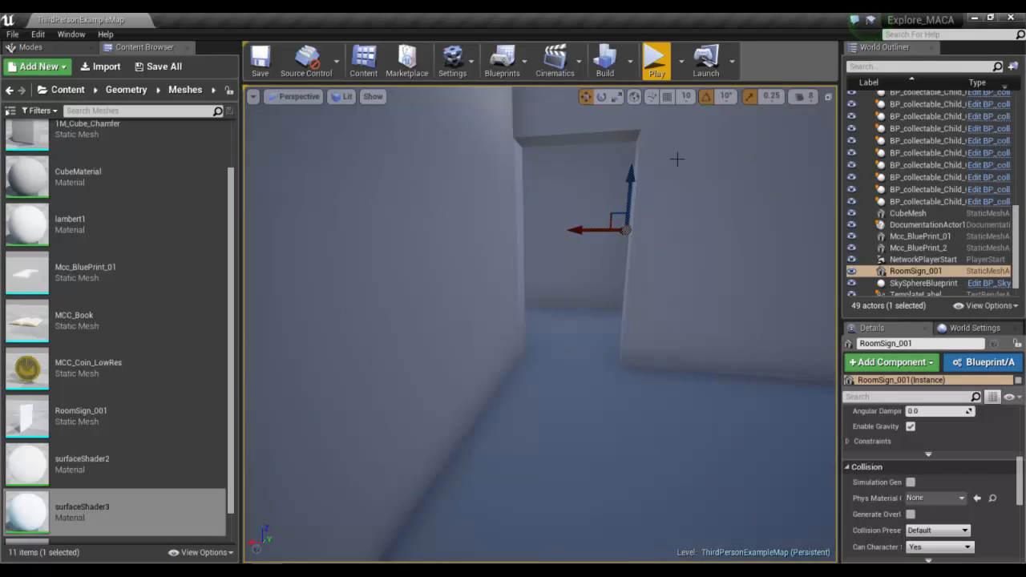
# Frame the RoomSign_001 mesh and examine it up close on the corridor wall, undoing the accidental actor move.
pyautogui.press('f')
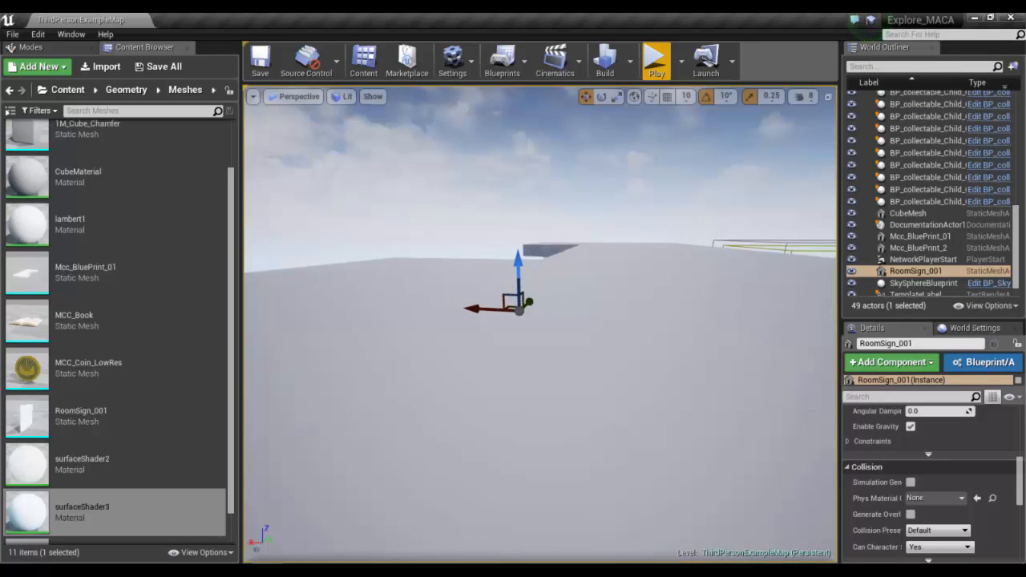
pyautogui.scroll(-4, 692, 292)
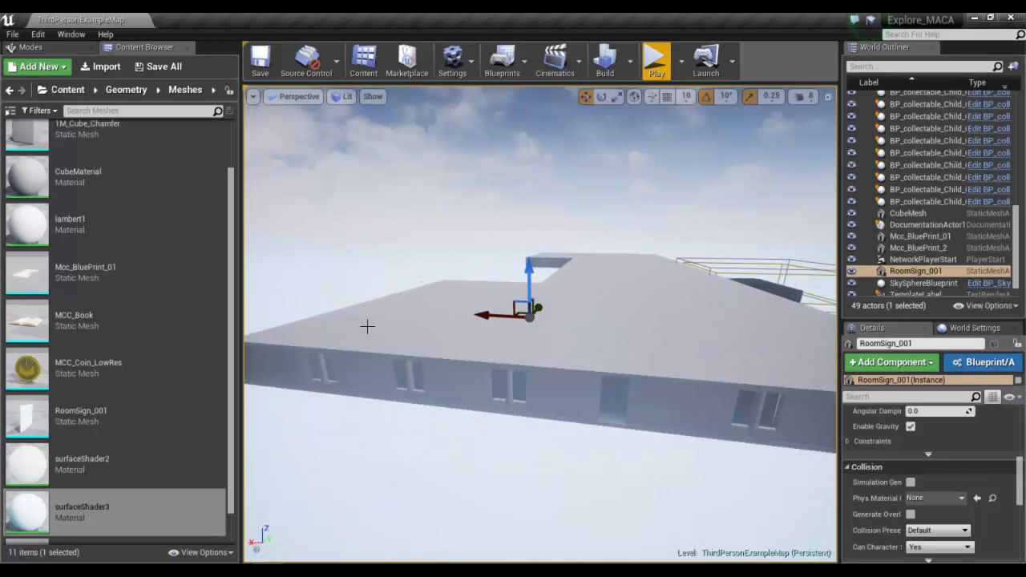
pyautogui.keyDown('alt'); pyautogui.moveTo(366, 326); pyautogui.dragTo(705, 377); pyautogui.keyUp('alt')
pyautogui.keyDown('alt'); pyautogui.moveTo(584, 396); pyautogui.dragTo(722, 326); pyautogui.keyUp('alt')
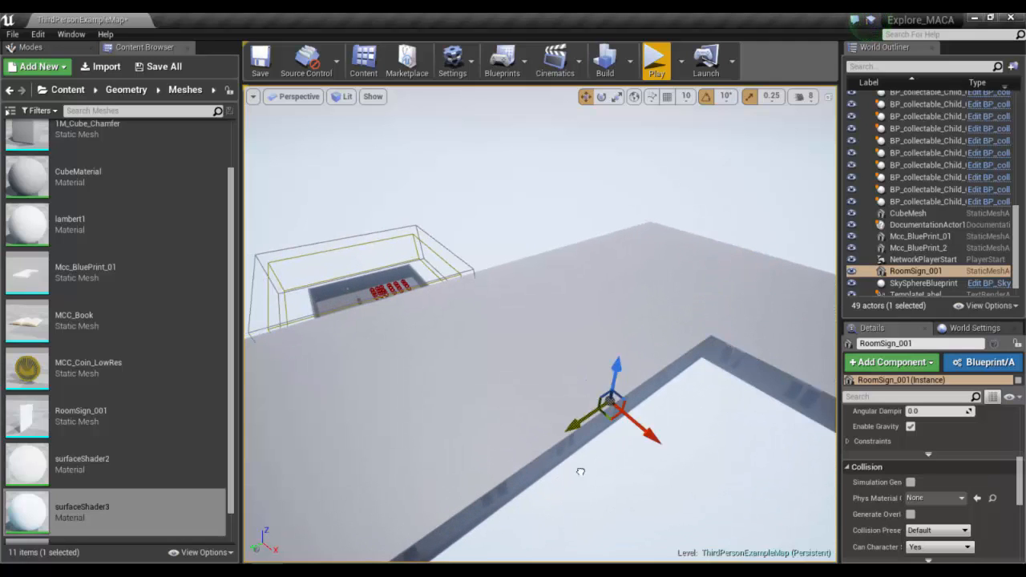
pyautogui.hotkey('ctrl', 'z')
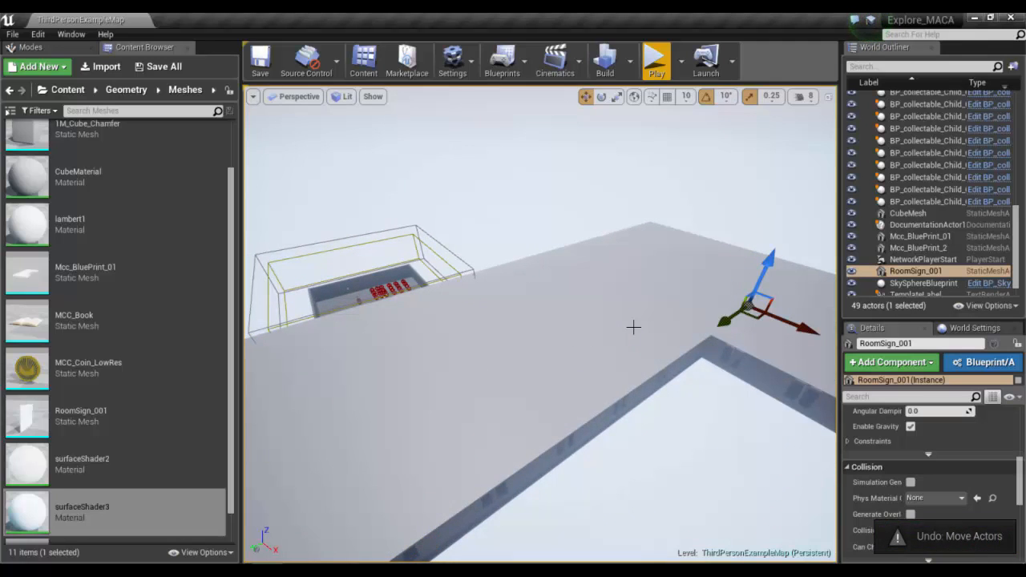
pyautogui.press('f')
pyautogui.keyDown('alt'); pyautogui.moveTo(633, 327); pyautogui.dragTo(717, 355); pyautogui.keyUp('alt')
pyautogui.keyDown('alt'); pyautogui.moveTo(716, 355); pyautogui.dragTo(761, 364, button='right'); pyautogui.keyUp('alt')
pyautogui.moveTo(761, 364)
pyautogui.keyDown('alt'); pyautogui.mouseDown()
pyautogui.moveTo(681, 362)
pyautogui.moveTo(753, 377)
pyautogui.mouseUp(); pyautogui.keyUp('alt')
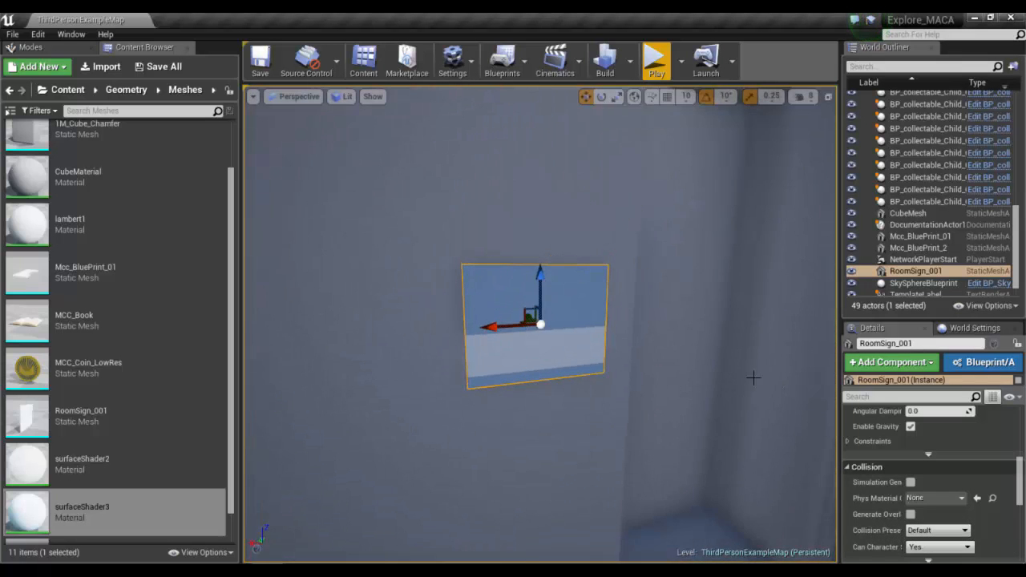
# Switch to Maya, show the building map in wireframe display and isolate the polySurface1 walls.
pyautogui.hotkey('alt', 'Tab')
pyautogui.hotkey('alt', 'Tab')
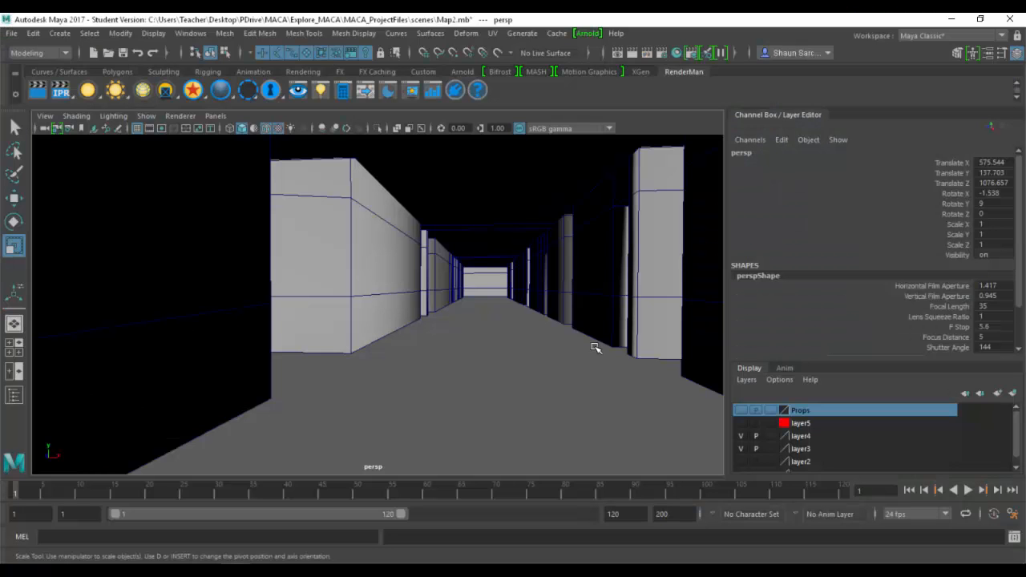
pyautogui.press('space')
pyautogui.moveTo(483, 286); pyautogui.dragTo(475, 252)
pyautogui.keyDown('alt'); pyautogui.moveTo(402, 269); pyautogui.dragTo(435, 320); pyautogui.keyUp('alt')
pyautogui.scroll(-5, 282, 263)
pyautogui.press('4')
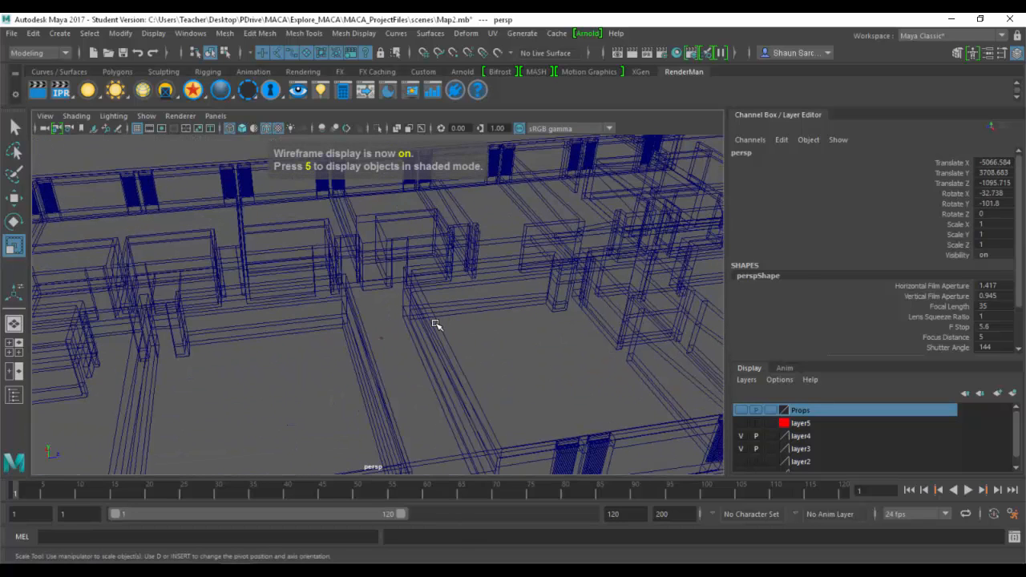
pyautogui.click(435, 320)
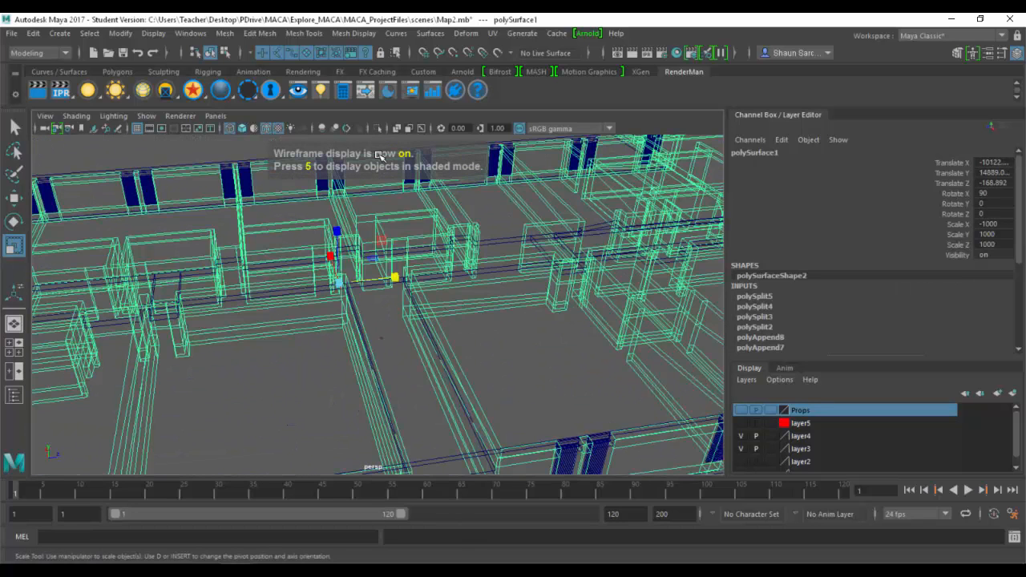
pyautogui.click(378, 128)
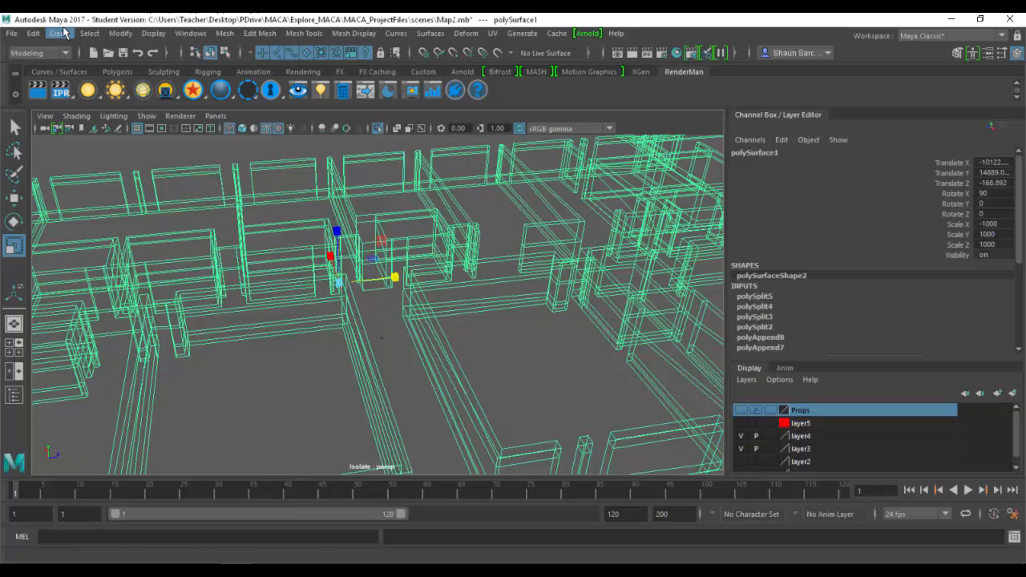
# Review the Bevel type settings and outer bevel styles in the Adobe Illustrator Object options without creating anything.
pyautogui.click(61, 33)
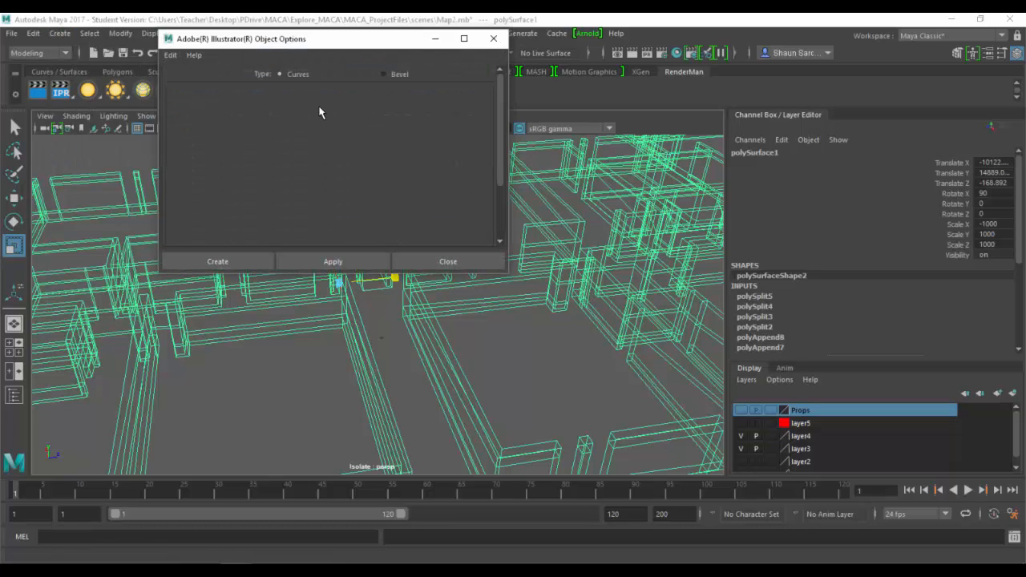
pyautogui.click(385, 74)
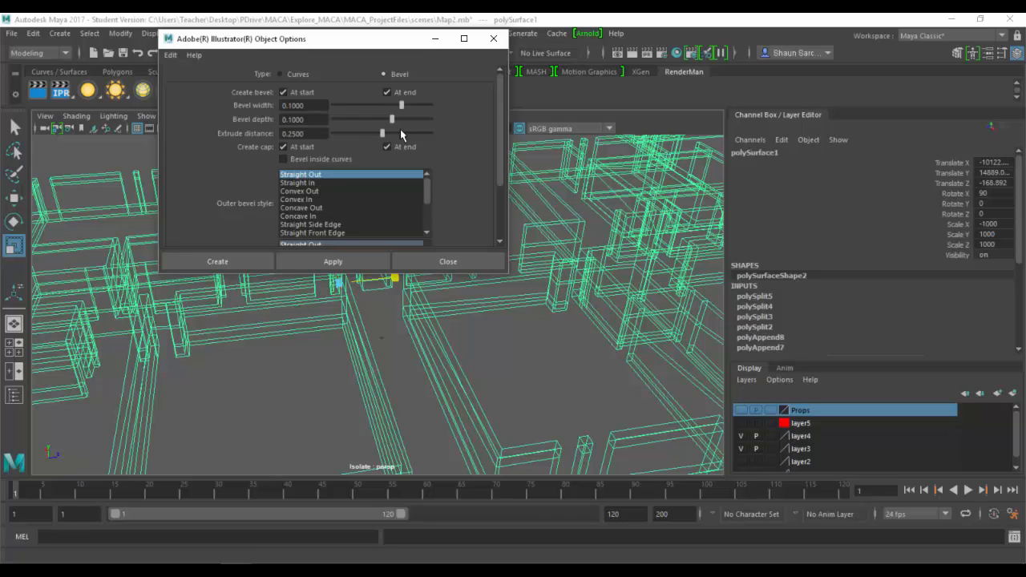
pyautogui.scroll(-3, 401, 129)
pyautogui.scroll(3, 465, 169)
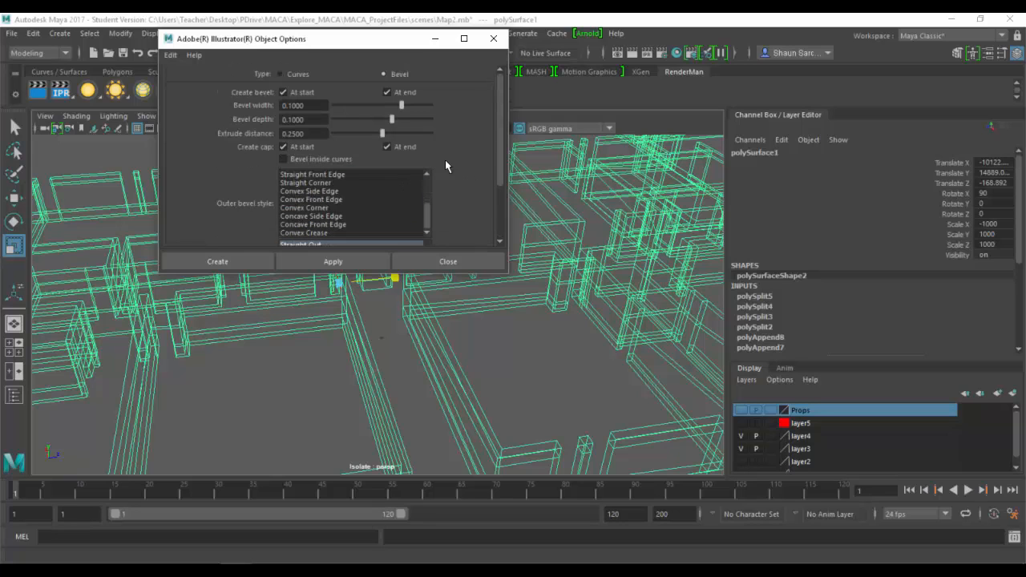
pyautogui.click(432, 267)
# Set the isolated walls to shaded display and select the upper face of the wall end beside the opening.
pyautogui.keyDown('alt'); pyautogui.moveTo(359, 291); pyautogui.dragTo(580, 252, button='right'); pyautogui.keyUp('alt')
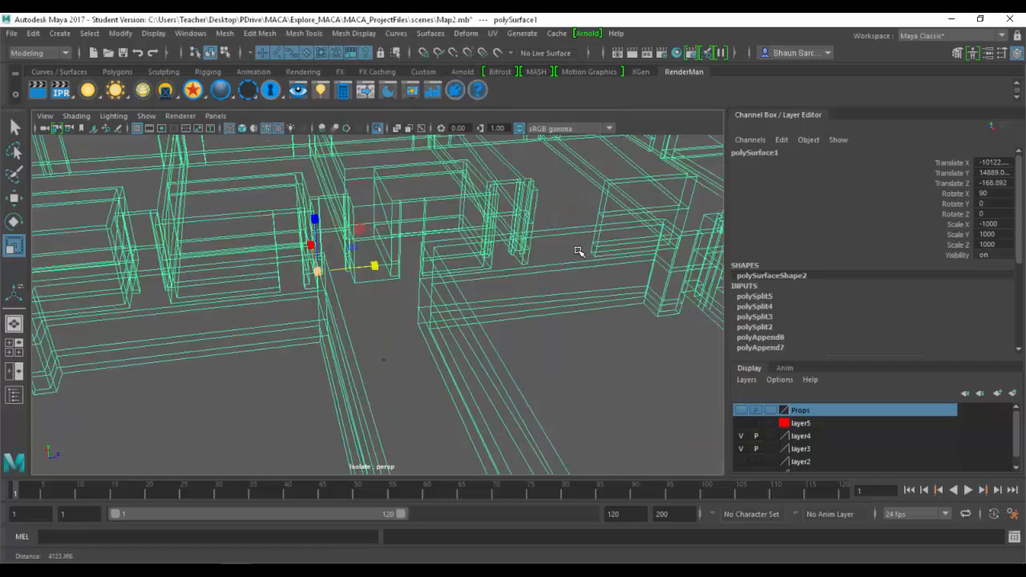
pyautogui.keyDown('alt'); pyautogui.moveTo(579, 251); pyautogui.dragTo(297, 356, button='middle'); pyautogui.keyUp('alt')
pyautogui.keyDown('alt'); pyautogui.moveTo(298, 355); pyautogui.dragTo(344, 262, button='right'); pyautogui.keyUp('alt')
pyautogui.keyDown('alt'); pyautogui.moveTo(317, 249); pyautogui.dragTo(336, 254); pyautogui.keyUp('alt')
pyautogui.keyDown('alt'); pyautogui.moveTo(336, 254); pyautogui.dragTo(532, 300, button='middle'); pyautogui.keyUp('alt')
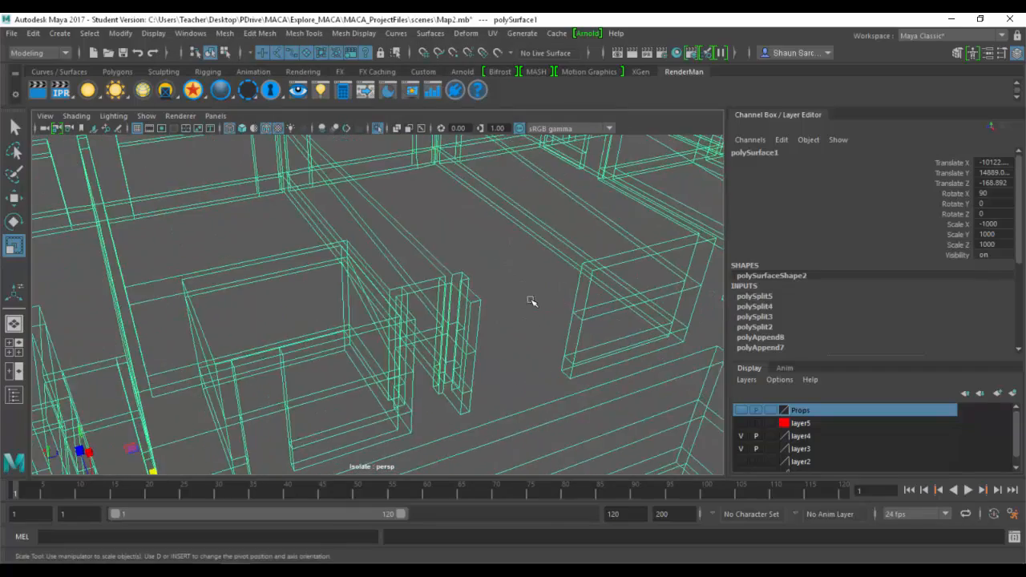
pyautogui.press('5')
pyautogui.click(469, 301)
pyautogui.press('f')
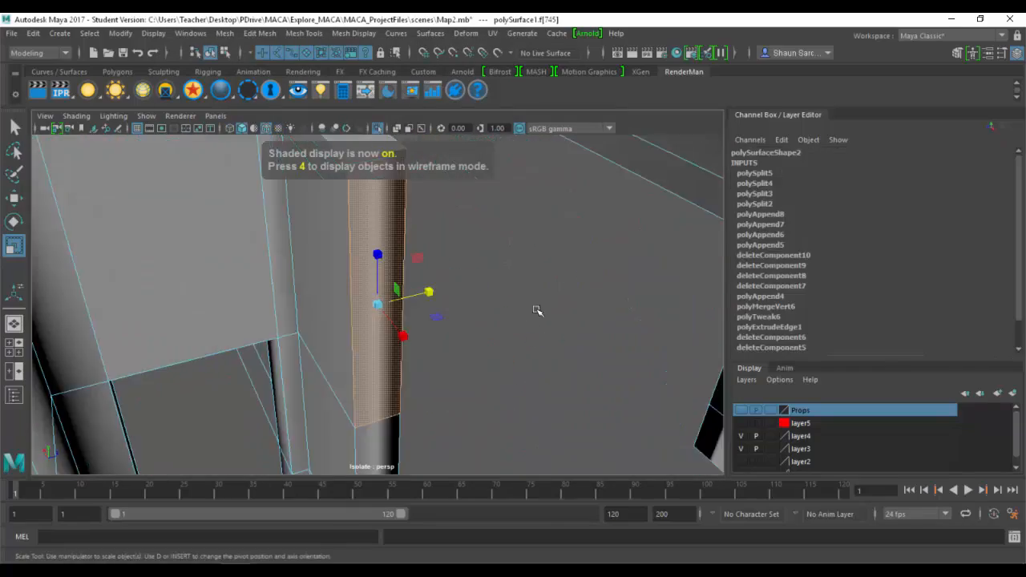
# Try to bridge the upper faces of the two facing wall ends across the opening, and undo the bridge.
pyautogui.keyDown('alt'); pyautogui.moveTo(474, 309); pyautogui.dragTo(393, 264); pyautogui.keyUp('alt')
pyautogui.keyDown('alt'); pyautogui.moveTo(319, 307); pyautogui.dragTo(228, 266); pyautogui.keyUp('alt')
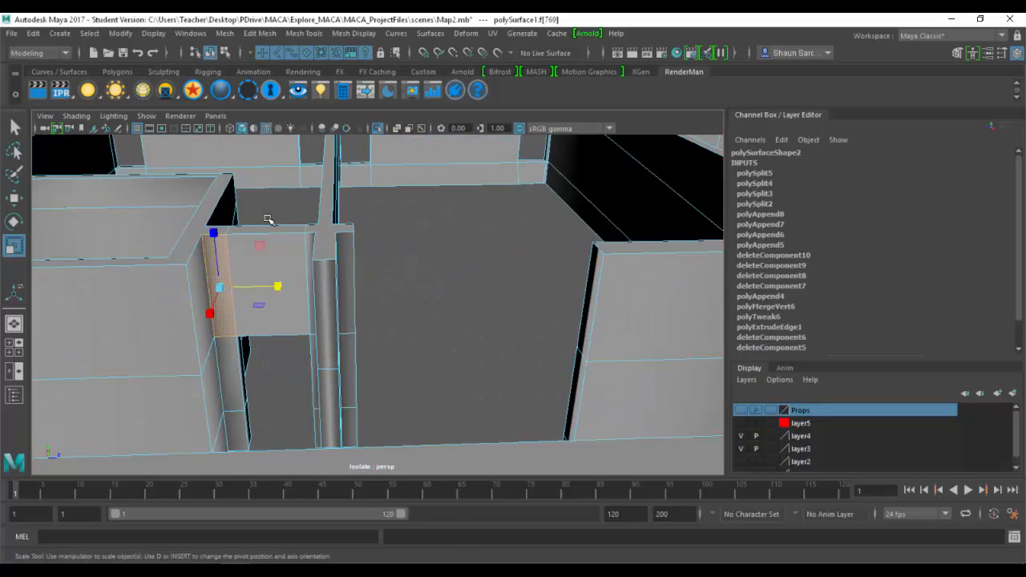
pyautogui.moveTo(287, 328); pyautogui.dragTo(289, 330)
pyautogui.keyDown('alt'); pyautogui.moveTo(288, 330); pyautogui.dragTo(467, 334); pyautogui.keyUp('alt')
pyautogui.keyDown('alt'); pyautogui.moveTo(468, 335); pyautogui.dragTo(513, 321, button='right'); pyautogui.keyUp('alt')
pyautogui.keyDown('alt'); pyautogui.moveTo(513, 320); pyautogui.dragTo(575, 248); pyautogui.keyUp('alt')
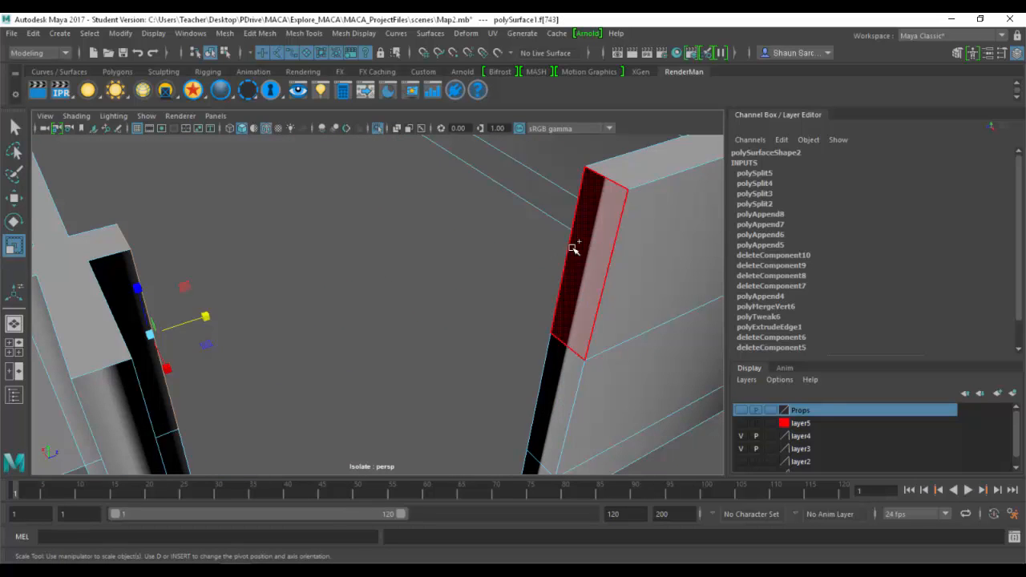
pyautogui.click(593, 206)
pyautogui.keyDown('shift'); pyautogui.rightClick(609, 207); pyautogui.keyUp('shift')
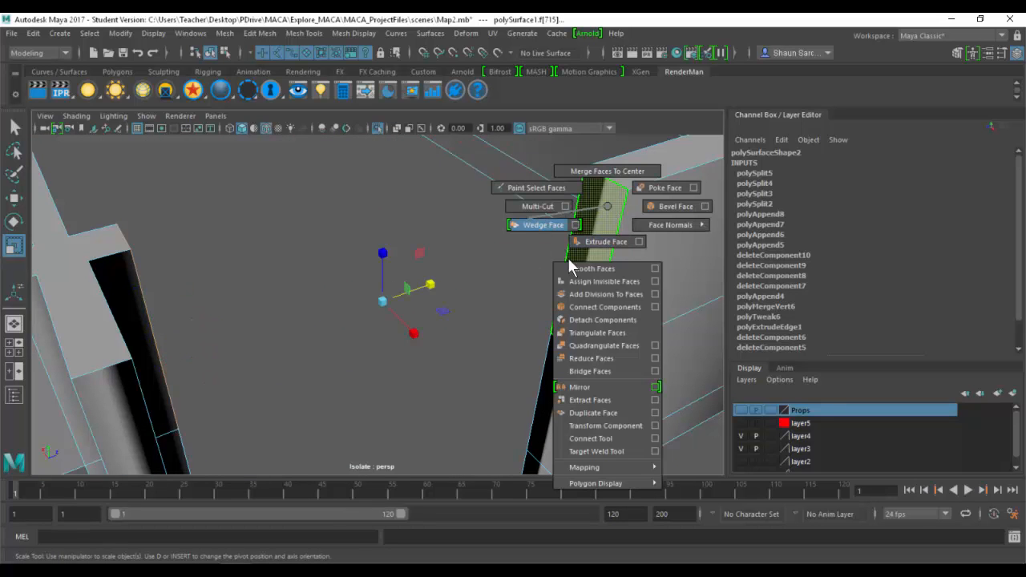
pyautogui.click(617, 371)
pyautogui.keyDown('alt'); pyautogui.moveTo(617, 372); pyautogui.dragTo(261, 284); pyautogui.keyUp('alt')
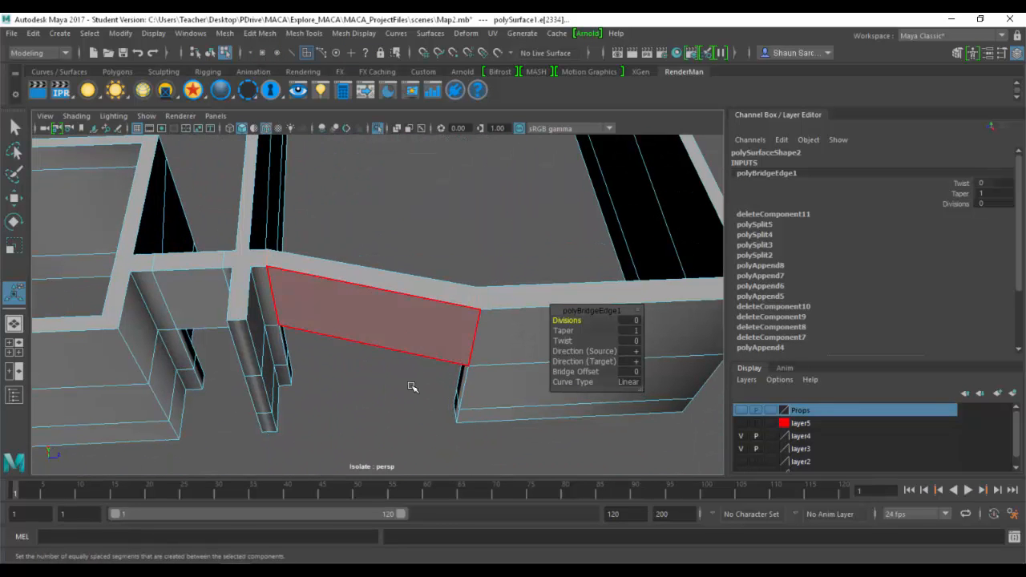
pyautogui.keyDown('alt'); pyautogui.moveTo(335, 283); pyautogui.dragTo(438, 284, button='middle'); pyautogui.keyUp('alt')
pyautogui.hotkey('ctrl', 'z')
pyautogui.keyDown('alt'); pyautogui.moveTo(279, 288); pyautogui.dragTo(506, 298, button='middle'); pyautogui.keyUp('alt')
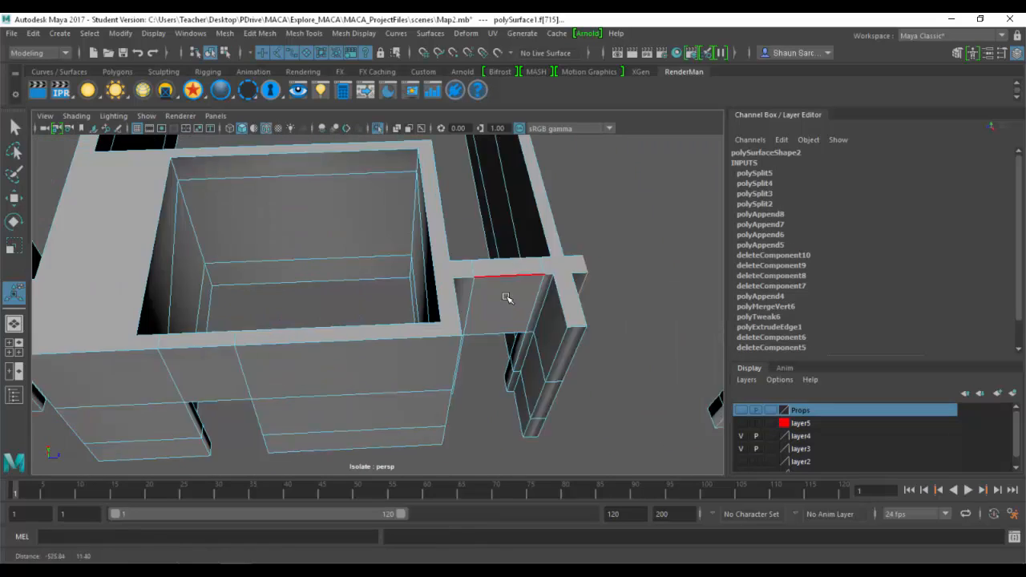
# Examine the isolated outer wall's window openings up close, framing the selected edge of one opening.
pyautogui.keyDown('alt'); pyautogui.moveTo(506, 297); pyautogui.dragTo(328, 264, button='right'); pyautogui.keyUp('alt')
pyautogui.keyDown('alt'); pyautogui.moveTo(328, 264); pyautogui.dragTo(486, 309, button='middle'); pyautogui.keyUp('alt')
pyautogui.keyDown('alt'); pyautogui.moveTo(416, 397); pyautogui.dragTo(433, 209); pyautogui.keyUp('alt')
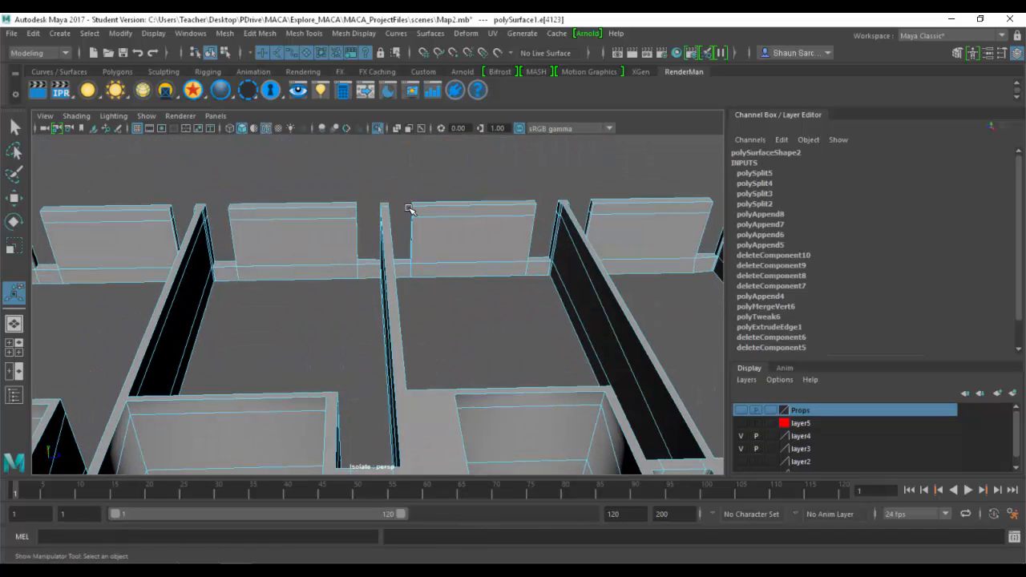
pyautogui.click(414, 209)
pyautogui.press('f')
pyautogui.keyDown('alt'); pyautogui.moveTo(342, 233); pyautogui.dragTo(464, 243); pyautogui.keyUp('alt')
pyautogui.keyDown('alt'); pyautogui.moveTo(465, 243); pyautogui.dragTo(176, 268, button='right'); pyautogui.keyUp('alt')
pyautogui.keyDown('alt'); pyautogui.moveTo(367, 313); pyautogui.dragTo(281, 164); pyautogui.keyUp('alt')
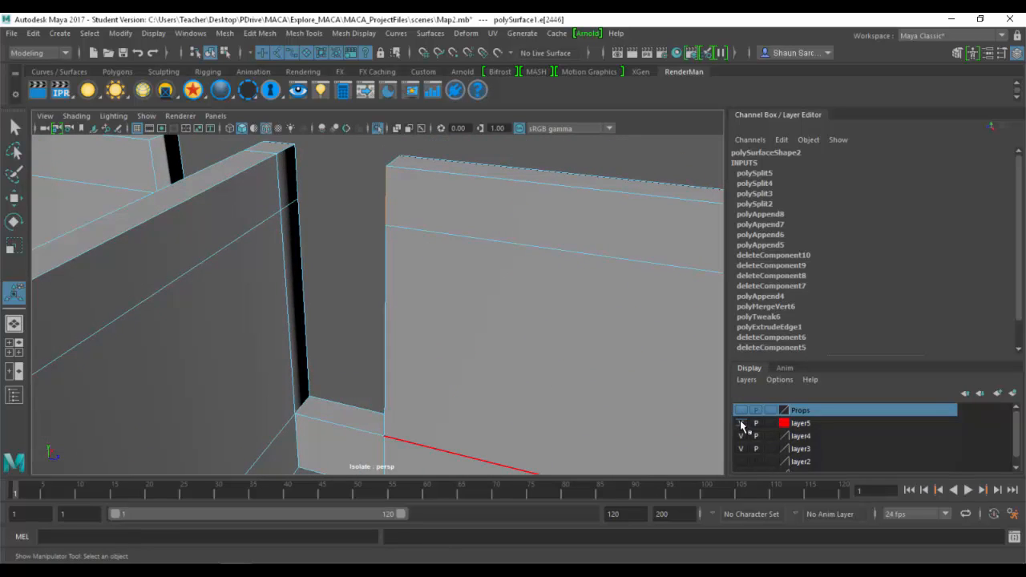
# Show and hide layer5 and layer2 in turn to check what they contain.
pyautogui.keyDown('alt'); pyautogui.moveTo(309, 257); pyautogui.dragTo(365, 273); pyautogui.keyUp('alt')
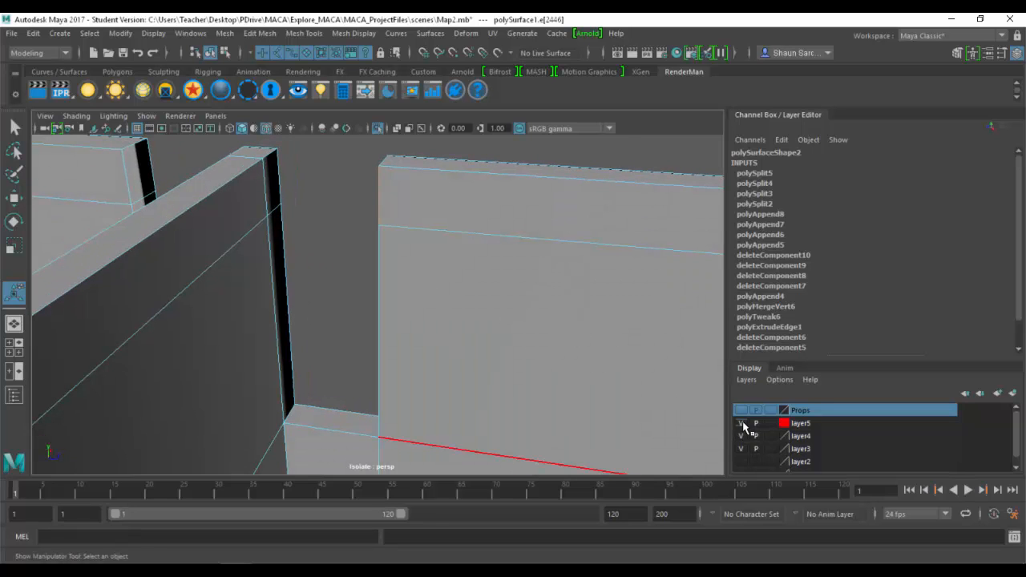
pyautogui.click(743, 463)
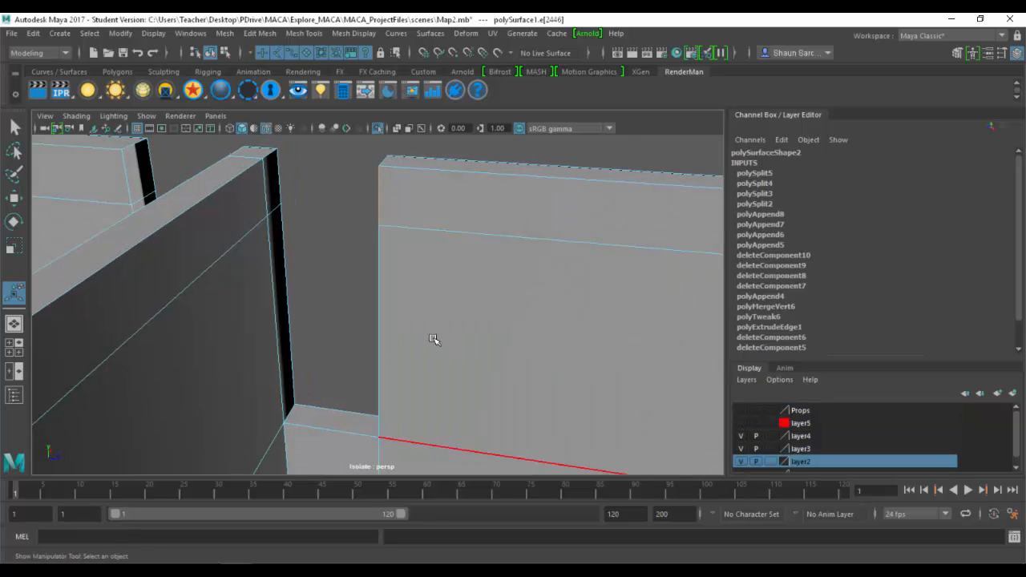
pyautogui.moveTo(433, 340)
pyautogui.keyDown('alt'); pyautogui.mouseDown()
pyautogui.moveTo(492, 332)
pyautogui.moveTo(441, 337)
pyautogui.mouseUp(); pyautogui.keyUp('alt')
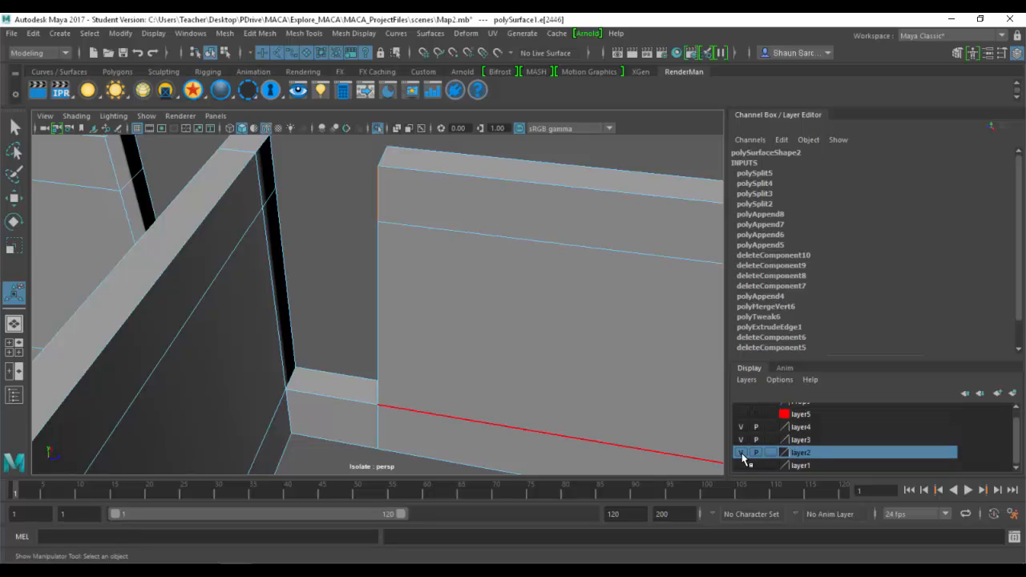
# Select originalBlinds73 through originalBlinds84 in the Outliner, close it and frame the selection.
pyautogui.click(190, 34)
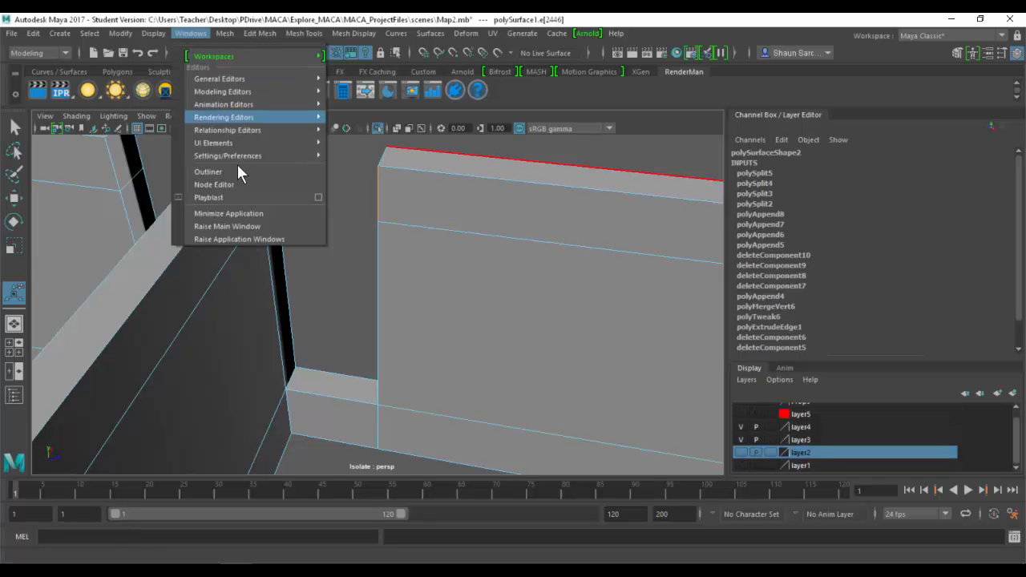
pyautogui.click(240, 170)
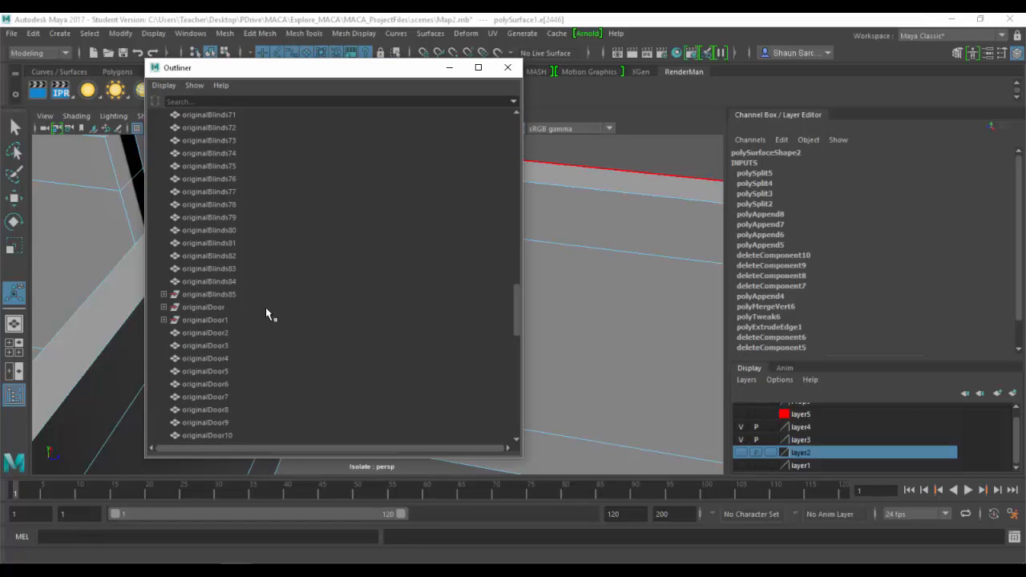
pyautogui.moveTo(231, 141); pyautogui.dragTo(250, 275)
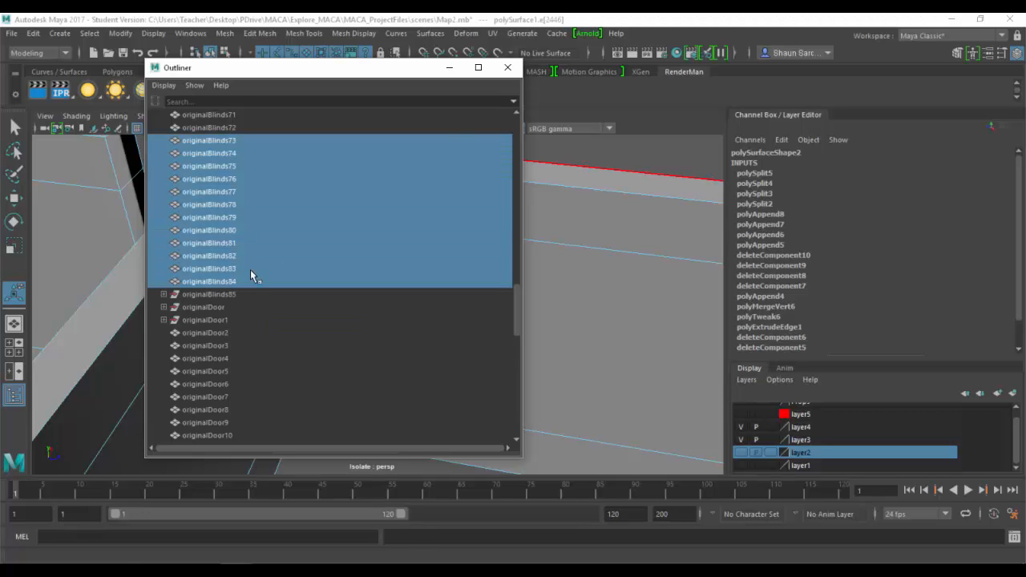
pyautogui.click(507, 68)
pyautogui.press('f')
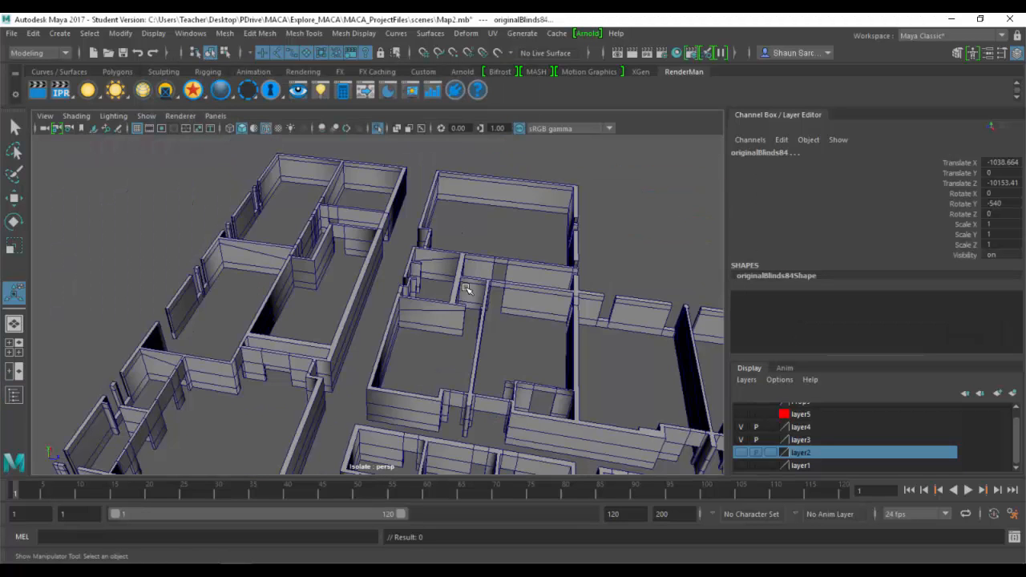
# Turn off isolation to show the whole building and select originalBlinds61 in a paired window of the outer wall.
pyautogui.keyDown('alt'); pyautogui.moveTo(468, 289); pyautogui.dragTo(449, 261); pyautogui.keyUp('alt')
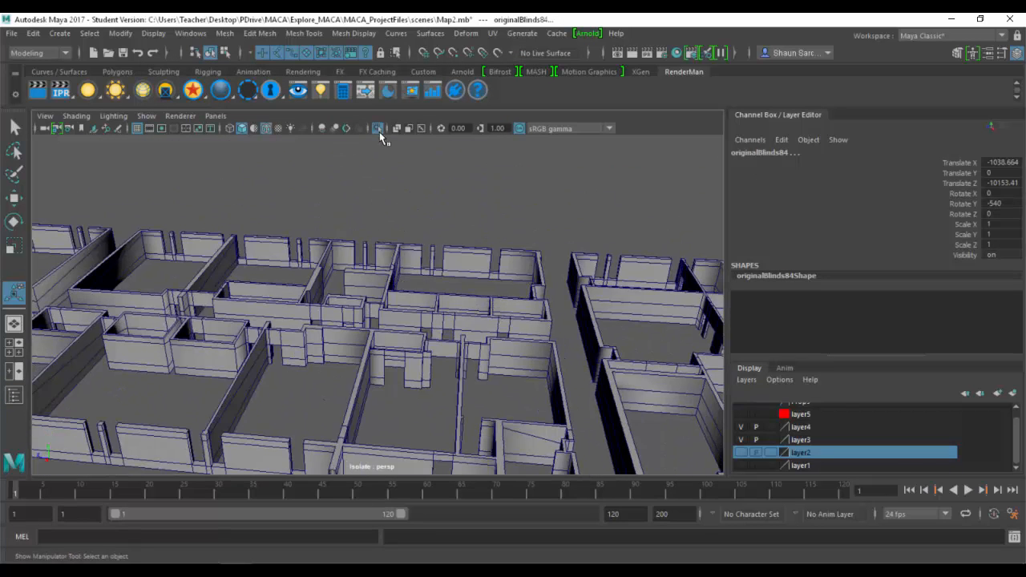
pyautogui.click(380, 127)
pyautogui.keyDown('alt'); pyautogui.moveTo(342, 289); pyautogui.dragTo(452, 288); pyautogui.keyUp('alt')
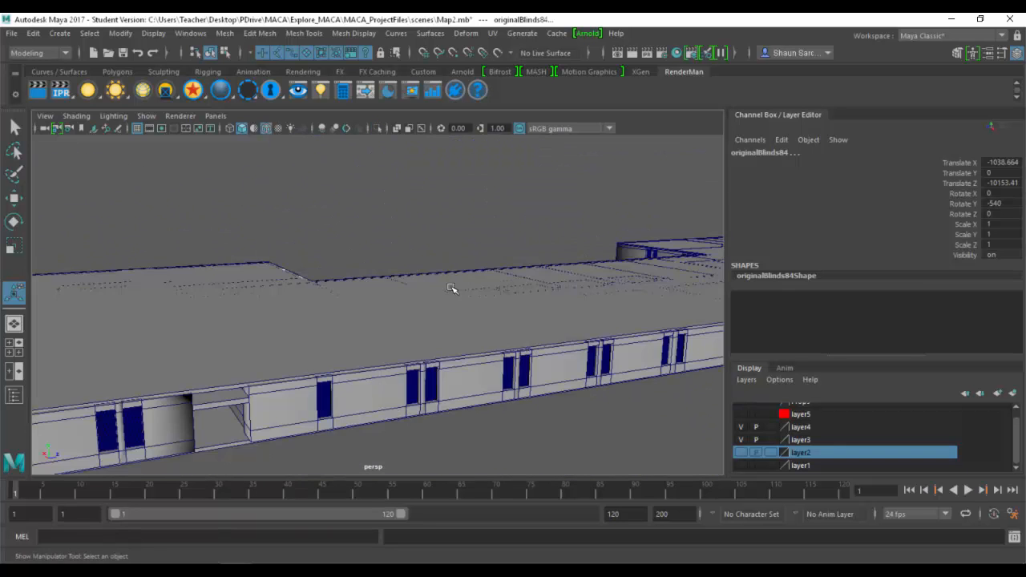
pyautogui.keyDown('alt'); pyautogui.moveTo(451, 289); pyautogui.dragTo(332, 231, button='middle'); pyautogui.keyUp('alt')
pyautogui.keyDown('alt'); pyautogui.moveTo(332, 232); pyautogui.dragTo(492, 222, button='right'); pyautogui.keyUp('alt')
pyautogui.keyDown('alt'); pyautogui.moveTo(492, 222); pyautogui.dragTo(513, 343, button='middle'); pyautogui.keyUp('alt')
pyautogui.keyDown('alt'); pyautogui.moveTo(513, 343); pyautogui.dragTo(636, 323, button='right'); pyautogui.keyUp('alt')
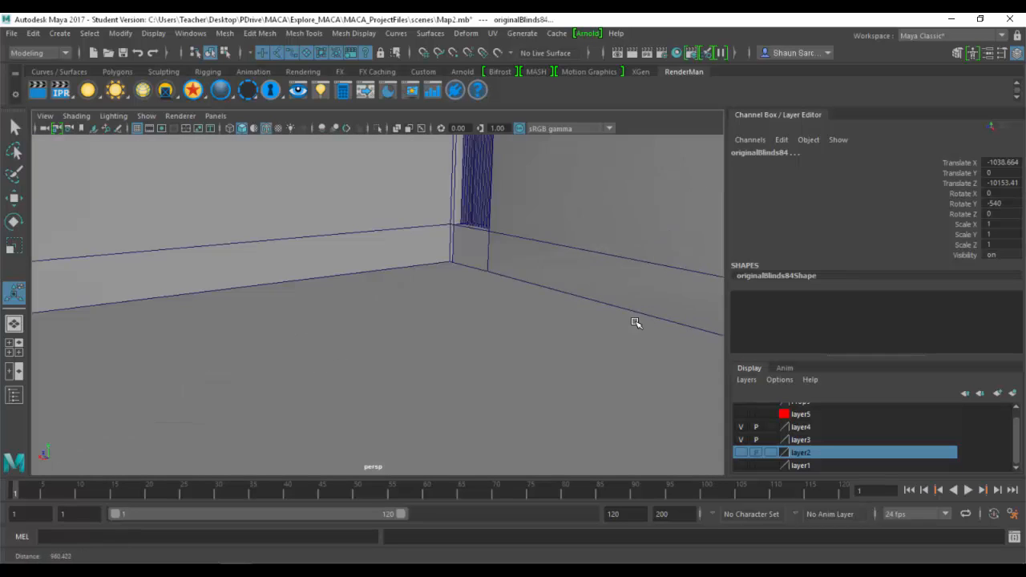
pyautogui.keyDown('alt'); pyautogui.moveTo(373, 272); pyautogui.dragTo(482, 209); pyautogui.keyUp('alt')
pyautogui.click(418, 222)
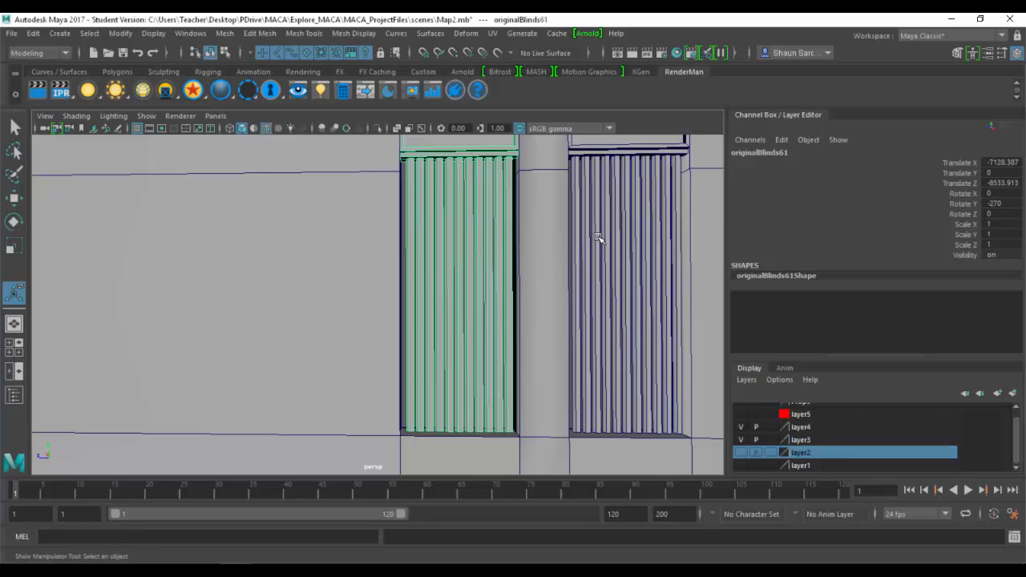
# Inspect the paired window blinds from several angles and select originalBlinds60 beside originalBlinds61.
pyautogui.keyDown('alt'); pyautogui.moveTo(599, 239); pyautogui.dragTo(302, 249, button='middle'); pyautogui.keyUp('alt')
pyautogui.keyDown('alt'); pyautogui.moveTo(321, 264); pyautogui.dragTo(376, 321); pyautogui.keyUp('alt')
pyautogui.keyDown('alt'); pyautogui.moveTo(392, 333); pyautogui.dragTo(500, 267, button='middle'); pyautogui.keyUp('alt')
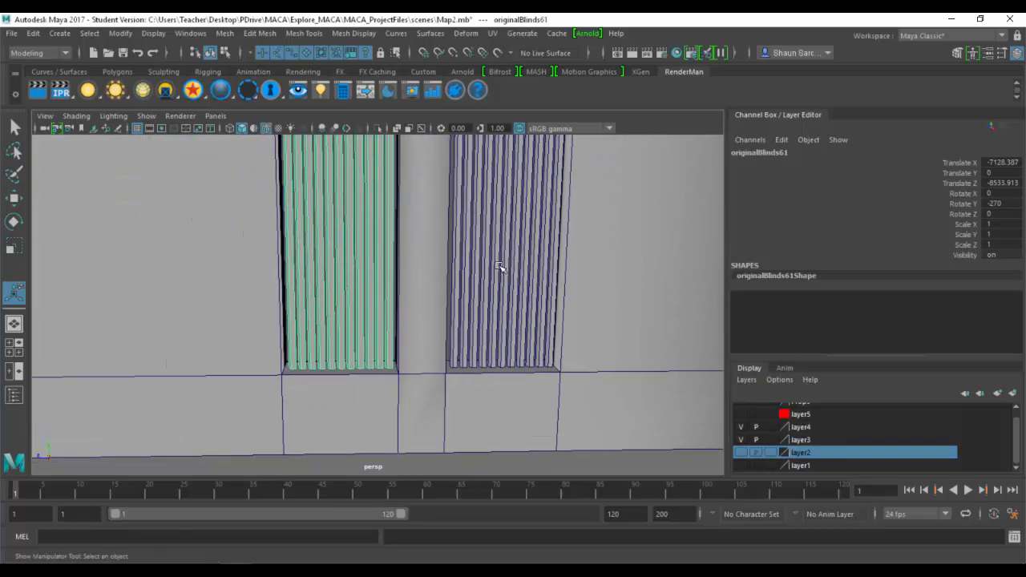
pyautogui.keyDown('alt'); pyautogui.moveTo(499, 267); pyautogui.dragTo(384, 192); pyautogui.keyUp('alt')
pyautogui.click(398, 159)
pyautogui.keyDown('alt'); pyautogui.moveTo(474, 190); pyautogui.dragTo(313, 250); pyautogui.keyUp('alt')
# Switch to the top view in wireframe display and frame originalBlinds60 in the outer wall.
pyautogui.press('space')
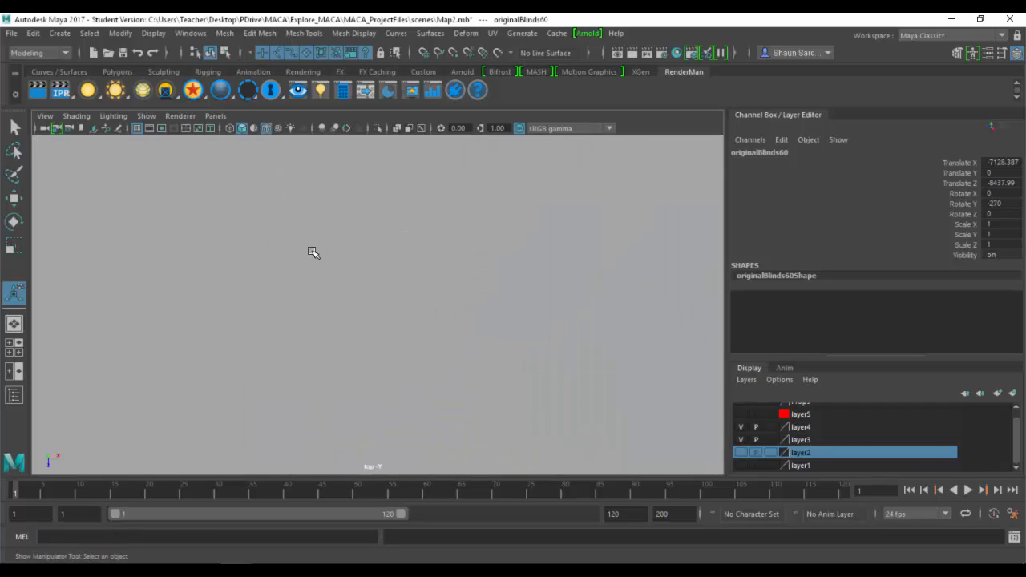
pyautogui.press('4')
pyautogui.keyDown('alt'); pyautogui.moveTo(522, 295); pyautogui.dragTo(234, 271, button='right'); pyautogui.keyUp('alt')
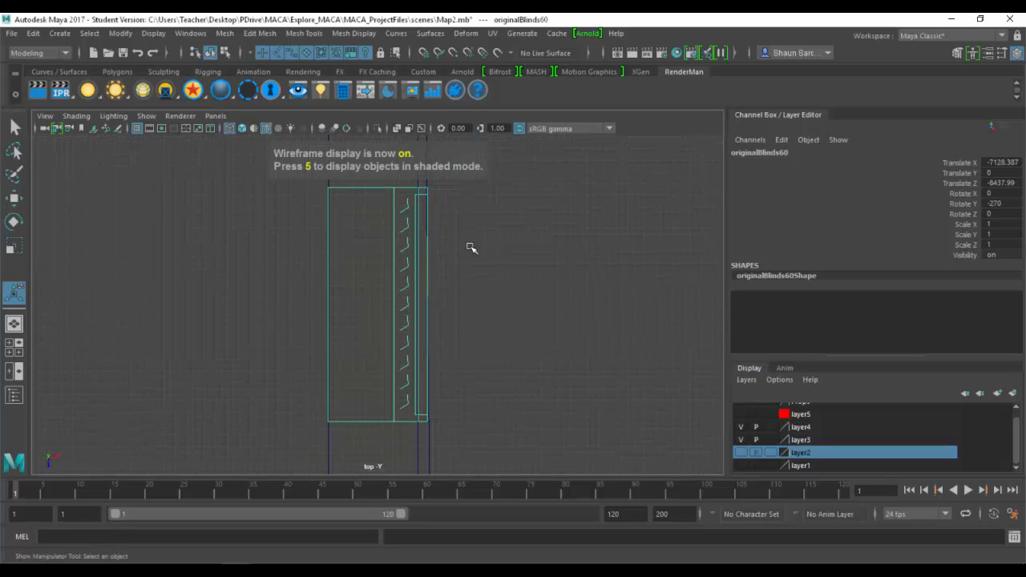
pyautogui.click(521, 335)
pyautogui.press('f')
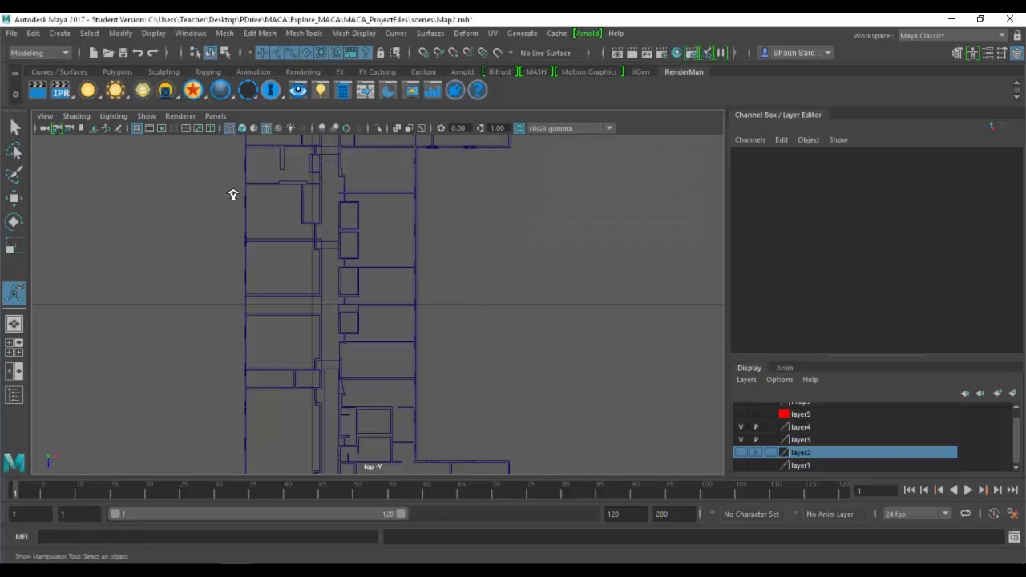
pyautogui.keyDown('alt'); pyautogui.moveTo(233, 195); pyautogui.dragTo(323, 257, button='right'); pyautogui.keyUp('alt')
pyautogui.click(413, 221)
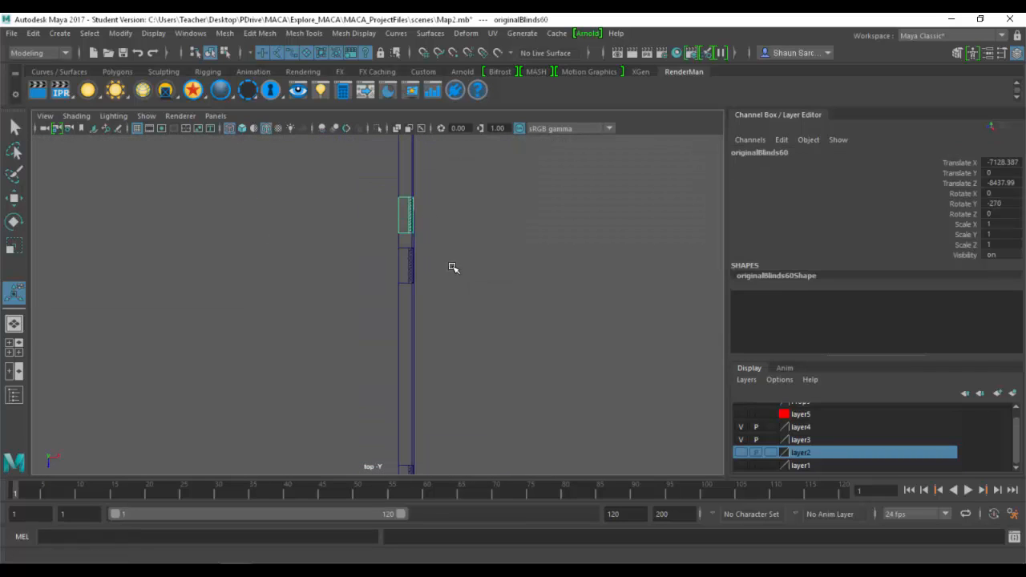
pyautogui.press('f')
pyautogui.keyDown('alt'); pyautogui.moveTo(507, 271); pyautogui.dragTo(414, 183, button='right'); pyautogui.keyUp('alt')
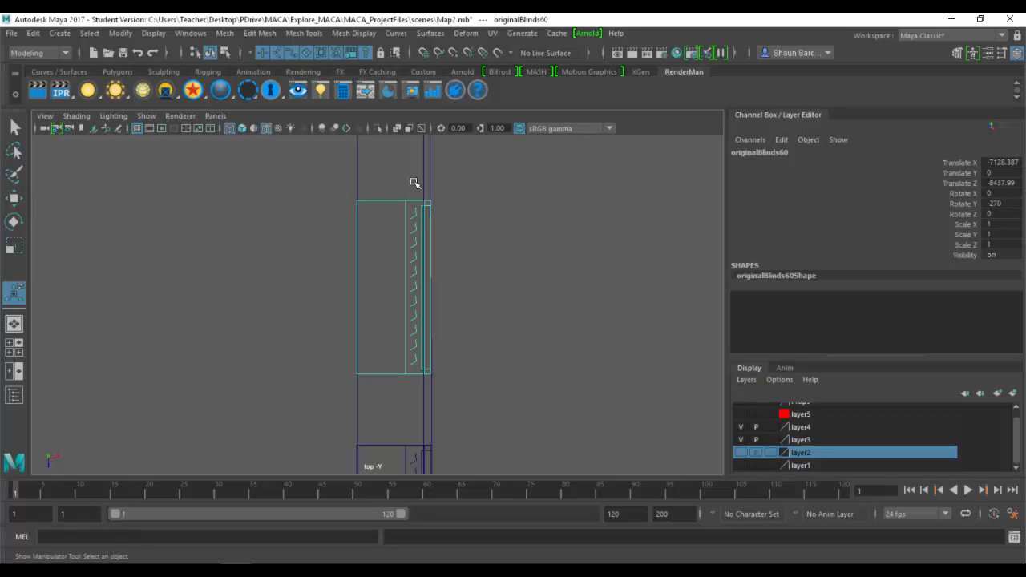
# Select the two polySurface1 wall vertices at the upper end of the originalBlinds60 opening and move them along the wall.
pyautogui.click(427, 175)
pyautogui.rightClick(427, 175)
pyautogui.click(426, 168)
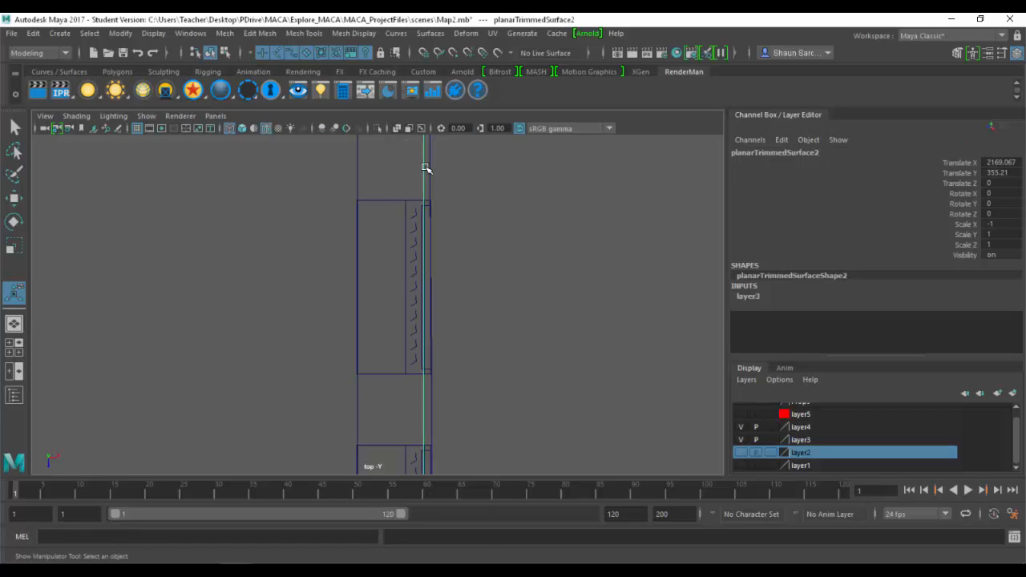
pyautogui.rightClick(425, 165)
pyautogui.click(431, 168)
pyautogui.moveTo(430, 166); pyautogui.dragTo(366, 167, button='right')
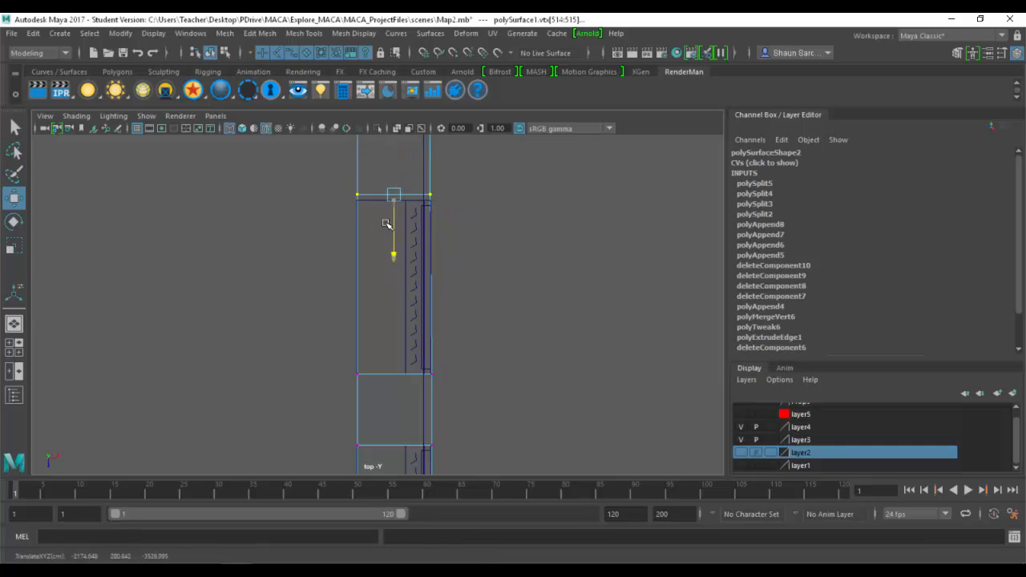
pyautogui.keyDown('alt'); pyautogui.moveTo(496, 325); pyautogui.dragTo(517, 430, button='middle'); pyautogui.keyUp('alt')
pyautogui.keyDown('alt'); pyautogui.moveTo(484, 154); pyautogui.dragTo(488, 248, button='middle'); pyautogui.keyUp('alt')
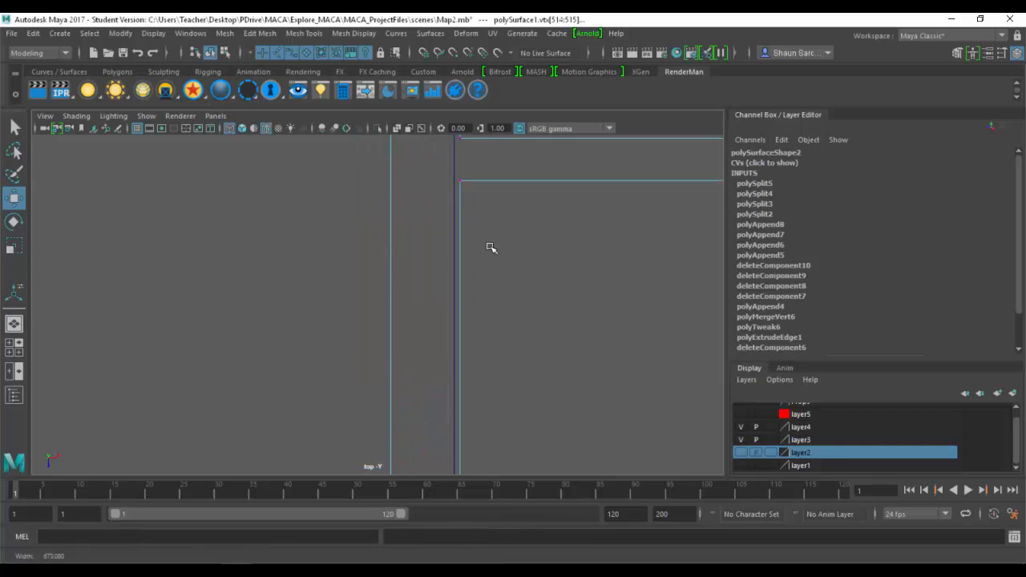
pyautogui.scroll(-1, 490, 247)
pyautogui.keyDown('alt'); pyautogui.moveTo(588, 164); pyautogui.dragTo(502, 321, button='middle'); pyautogui.keyUp('alt')
pyautogui.scroll(-2, 495, 301)
pyautogui.keyDown('alt'); pyautogui.moveTo(487, 162); pyautogui.dragTo(436, 282, button='middle'); pyautogui.keyUp('alt')
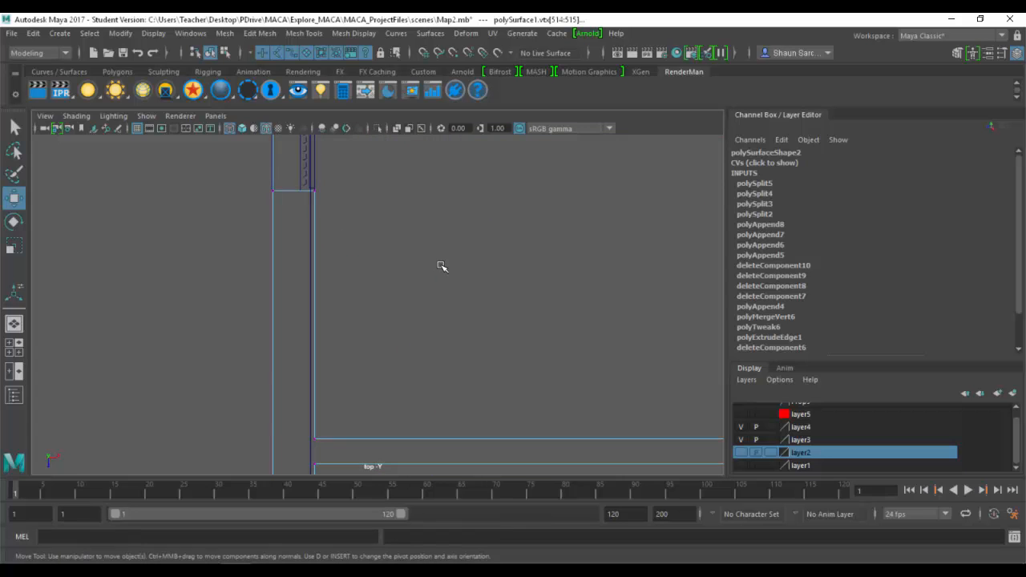
# Switch to the Unreal Editor, start playing the level, and run the character up the outside stairs and through the entrance corridor.
pyautogui.hotkey('alt', 'Tab')
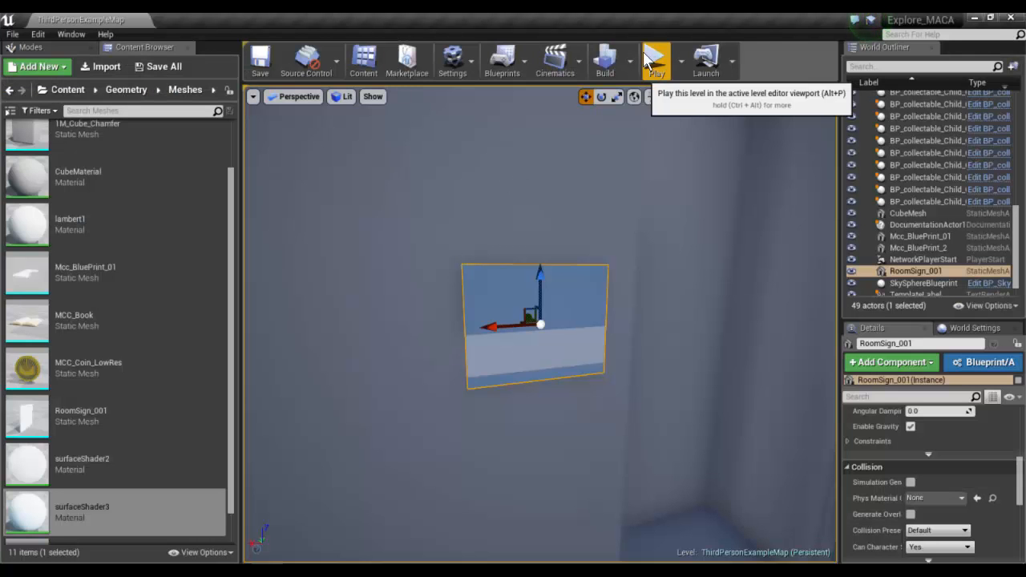
pyautogui.click(656, 60)
pyautogui.press('w')
pyautogui.press('w')
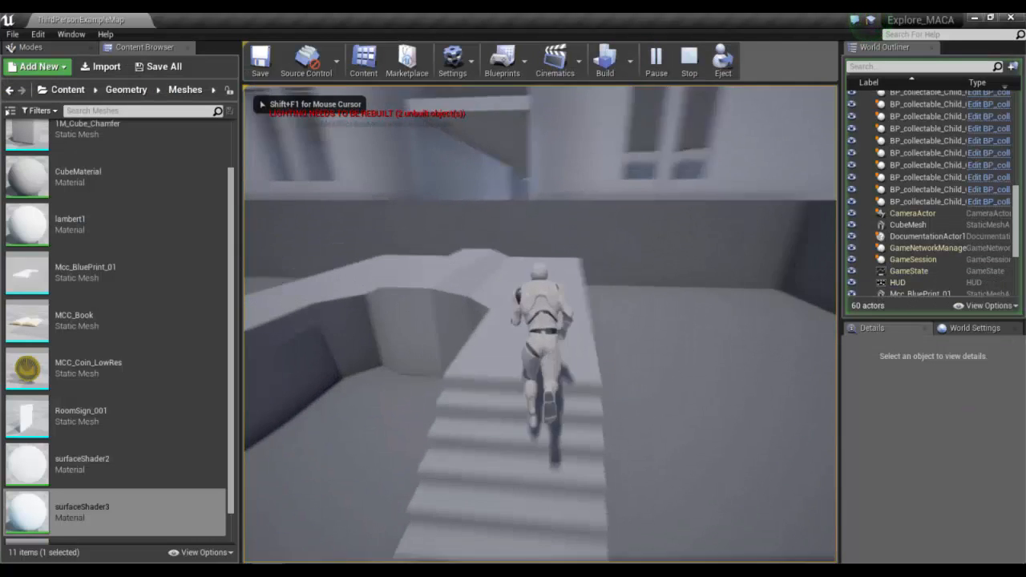
pyautogui.press('w')
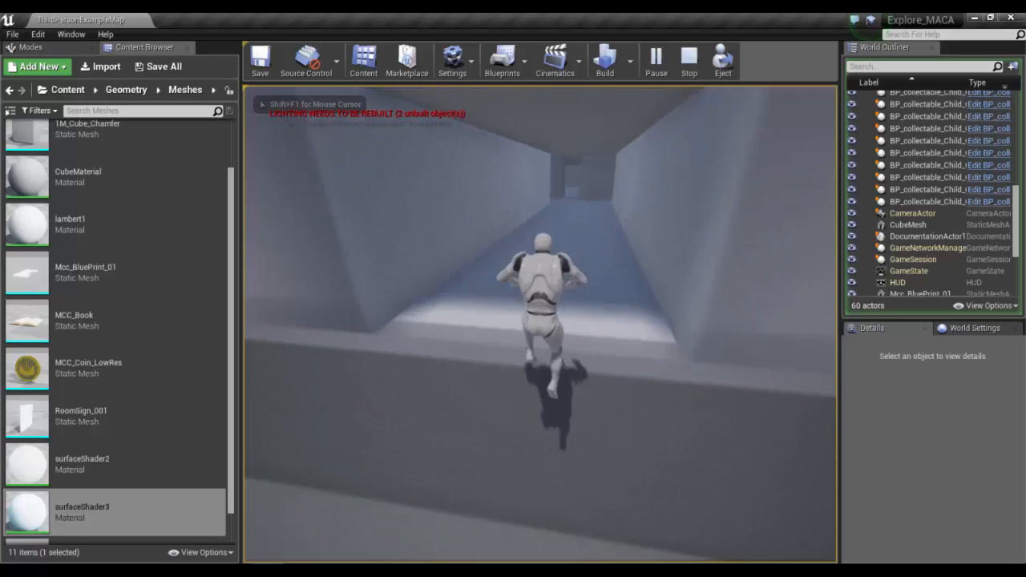
pyautogui.press('w')
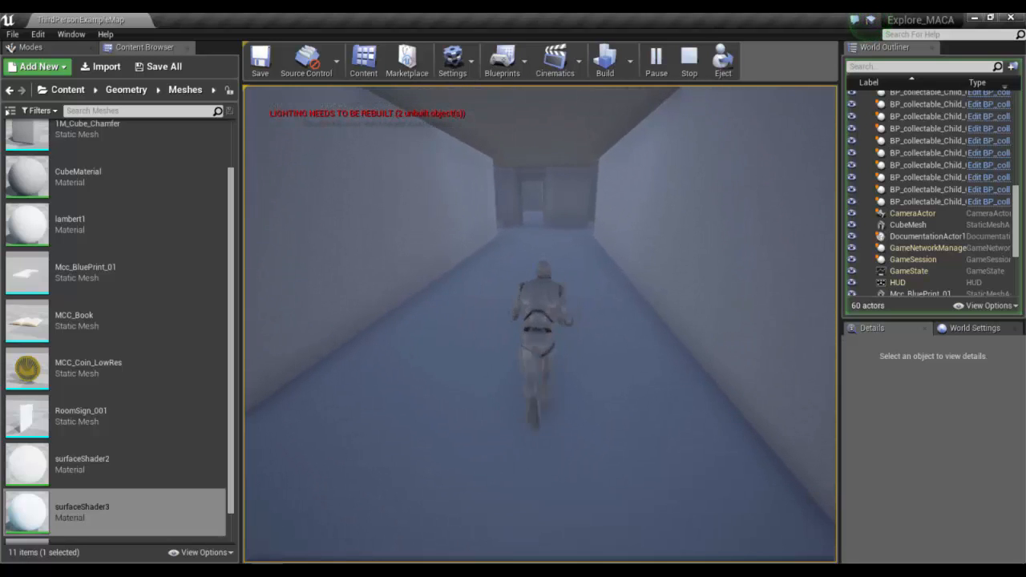
pyautogui.press('w')
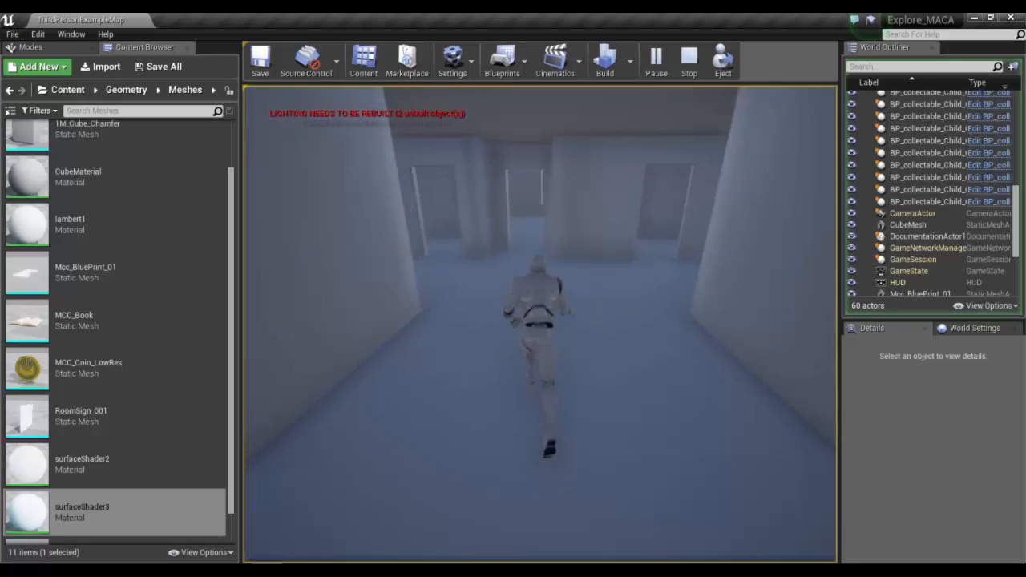
# Run the character down the long hallway and into the large empty room to inspect the interior walls and doorways.
pyautogui.press('w')
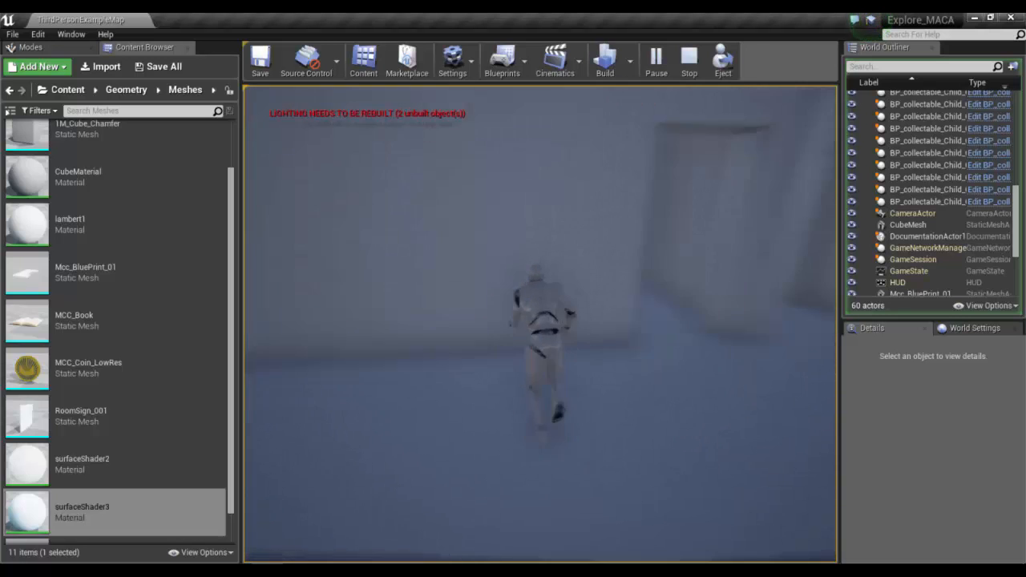
pyautogui.press('w')
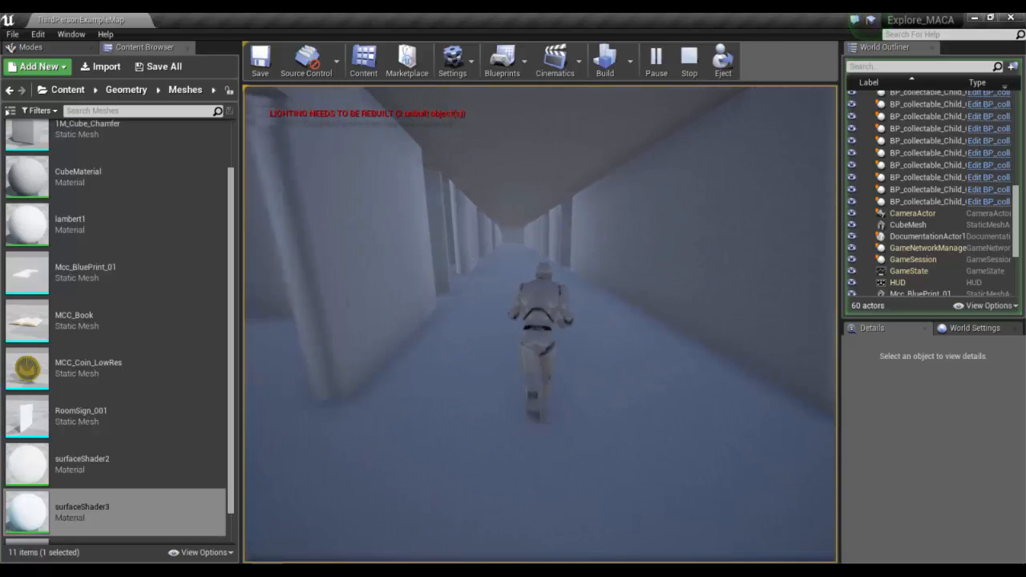
pyautogui.press('w')
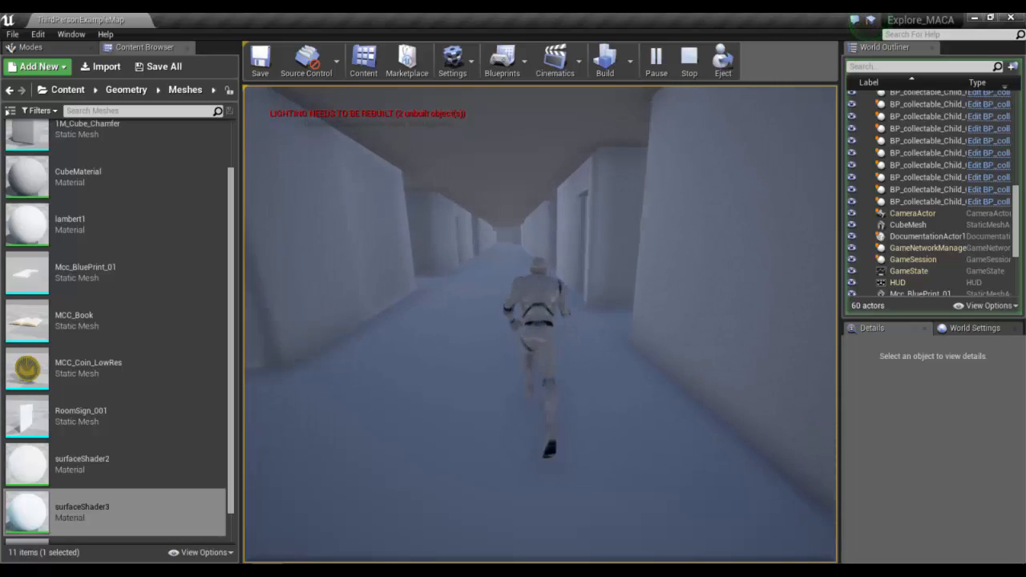
pyautogui.press('w')
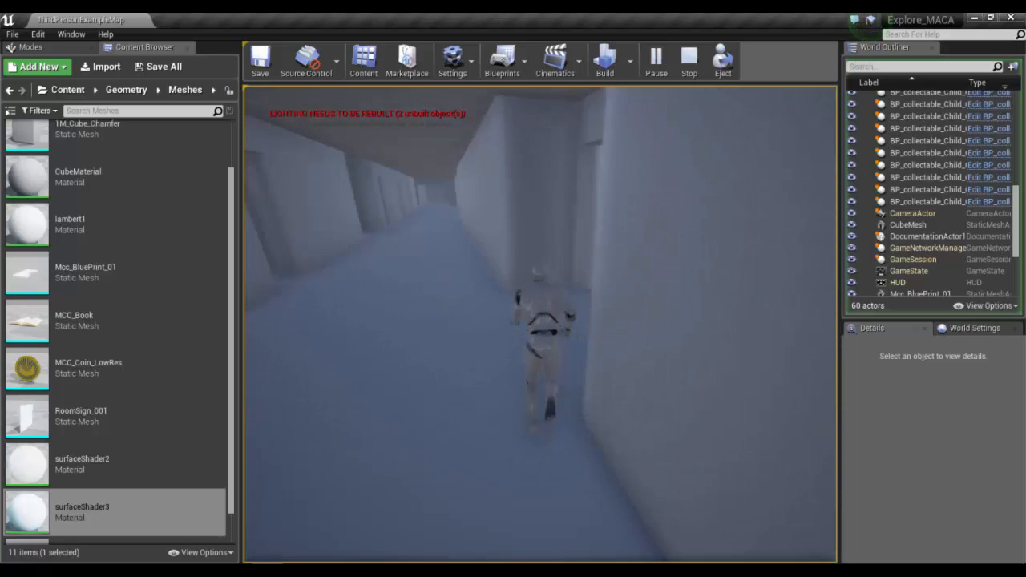
pyautogui.press('w')
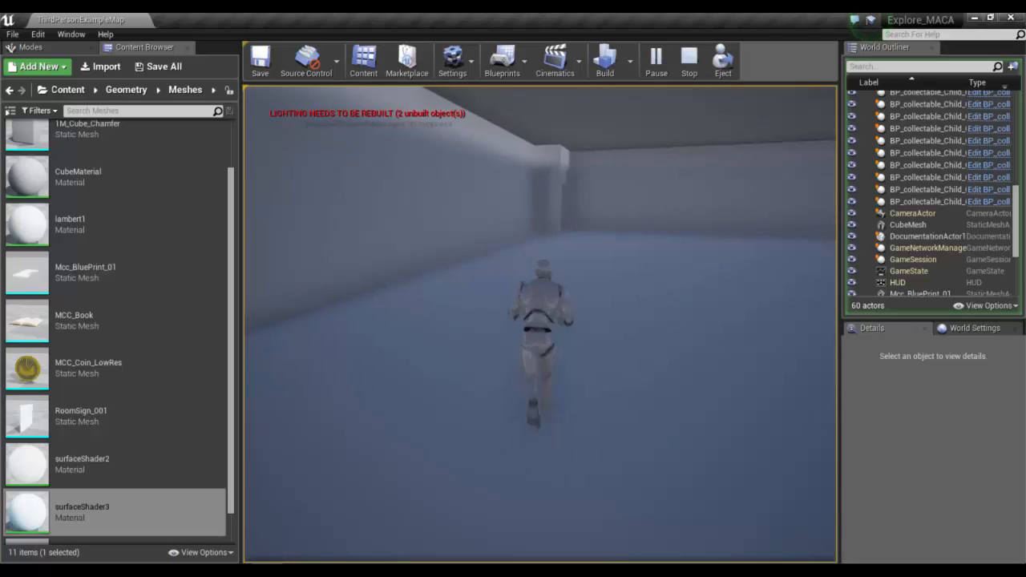
pyautogui.press('w')
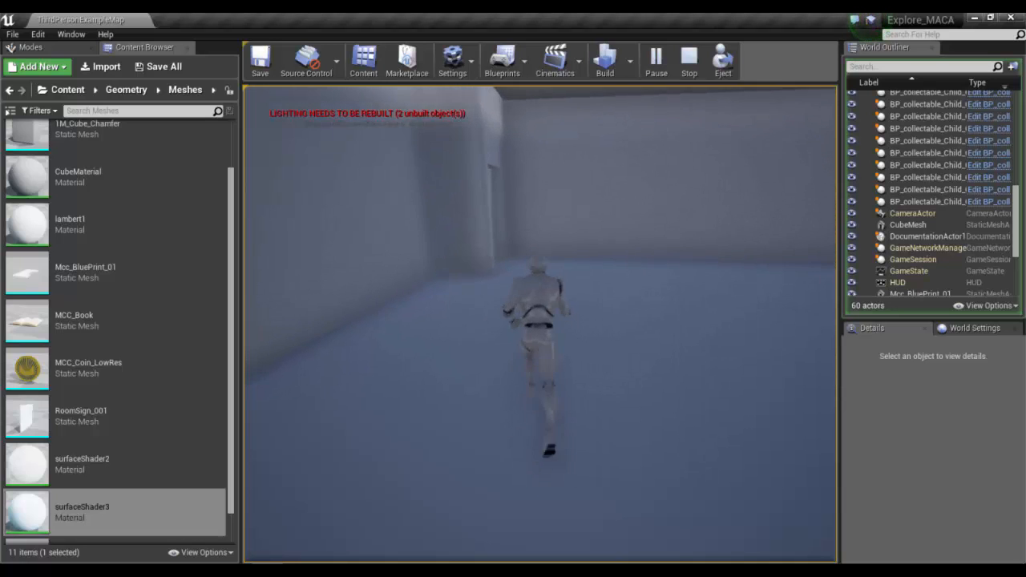
# Leave the large empty room and run the character along the hallway towards the bright opening at its end.
pyautogui.press('w')
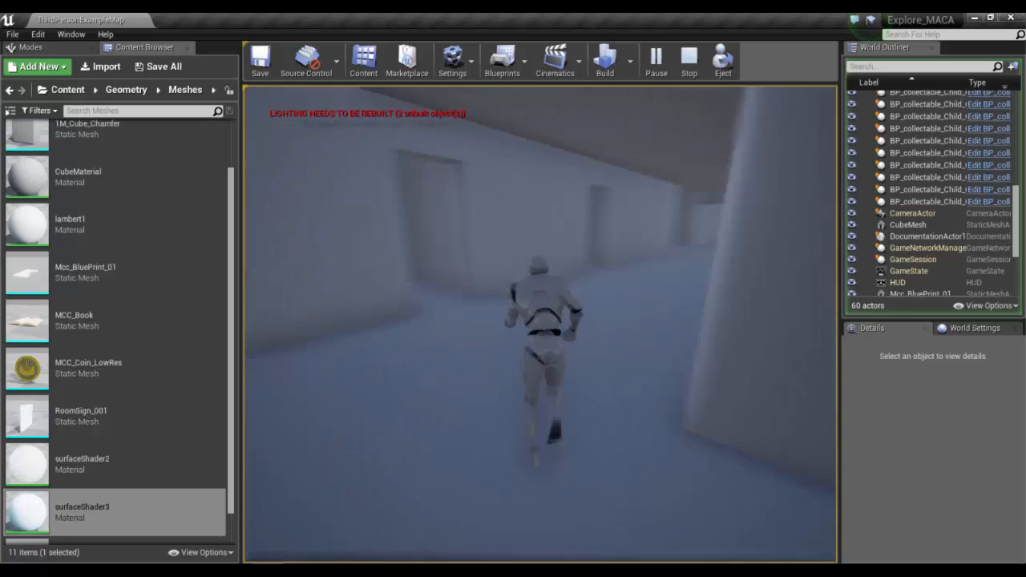
pyautogui.press('w')
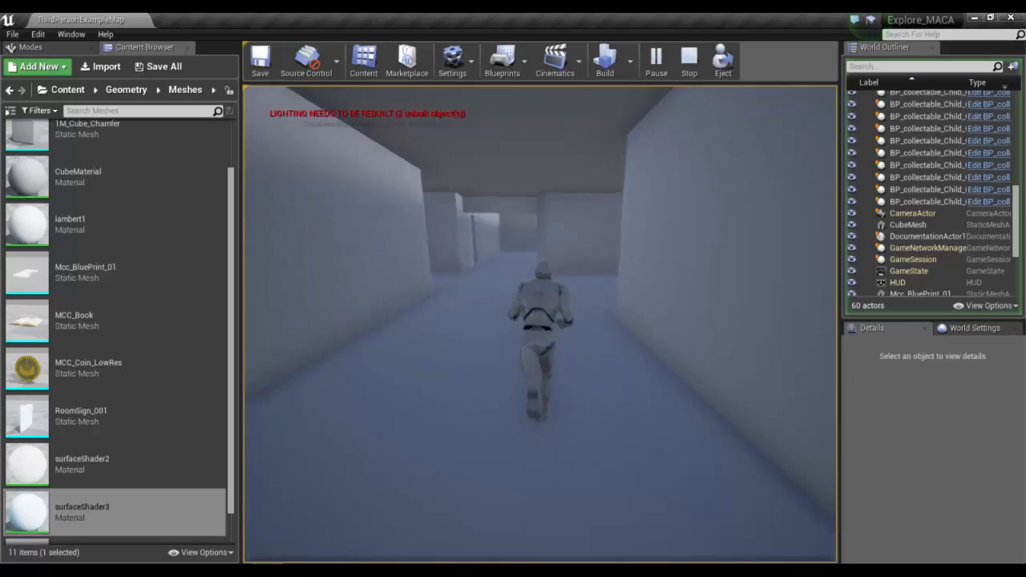
pyautogui.press('w')
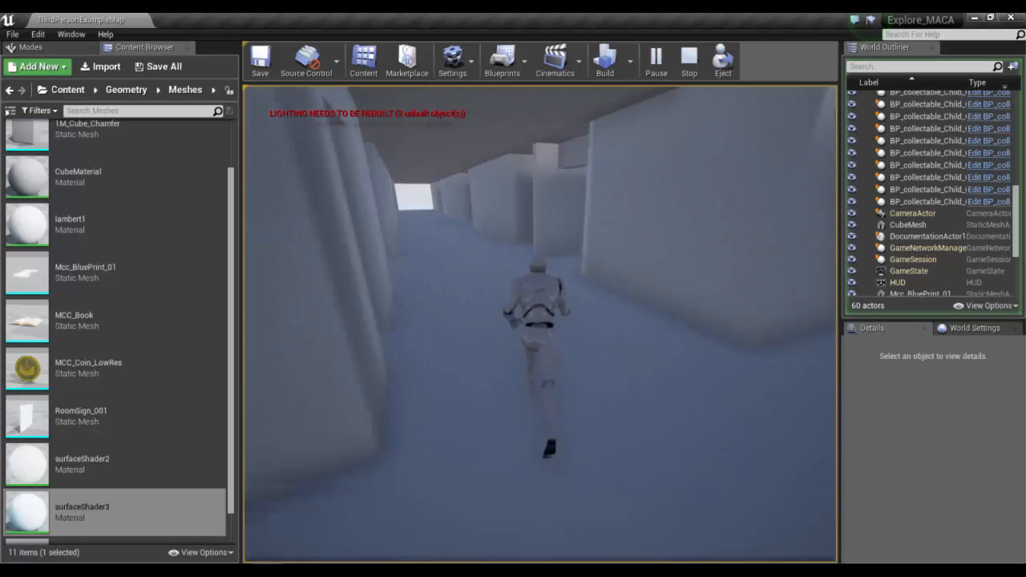
pyautogui.press('w')
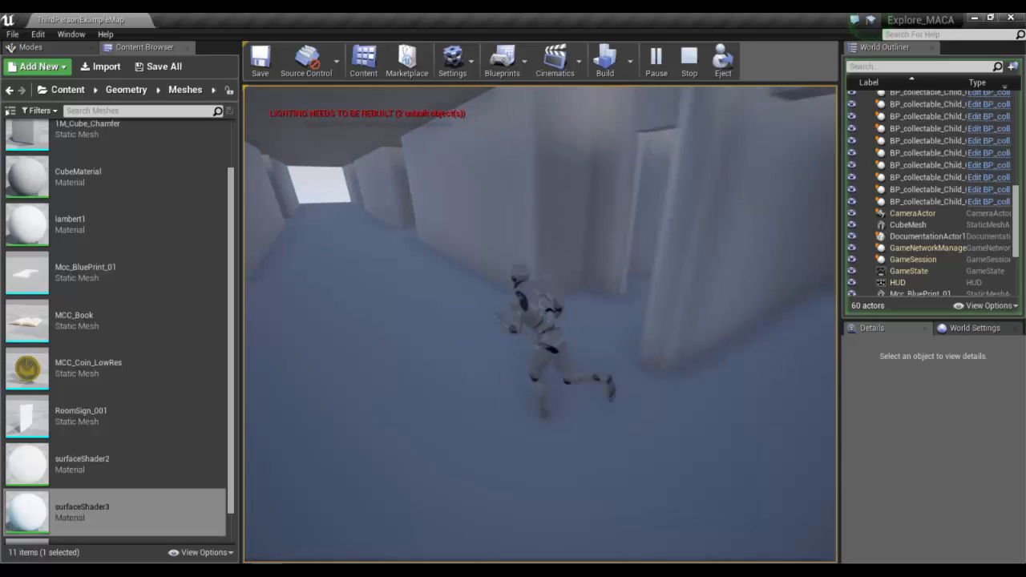
pyautogui.press('w')
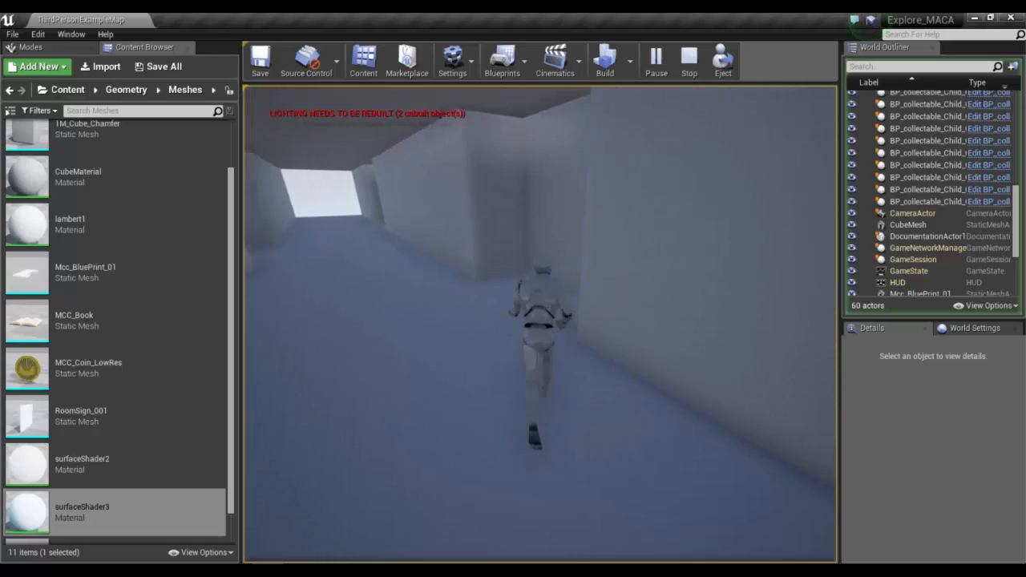
# Run the character through the open hall and adjoining rooms to inspect their window blinds, and end the play session.
pyautogui.press('w')
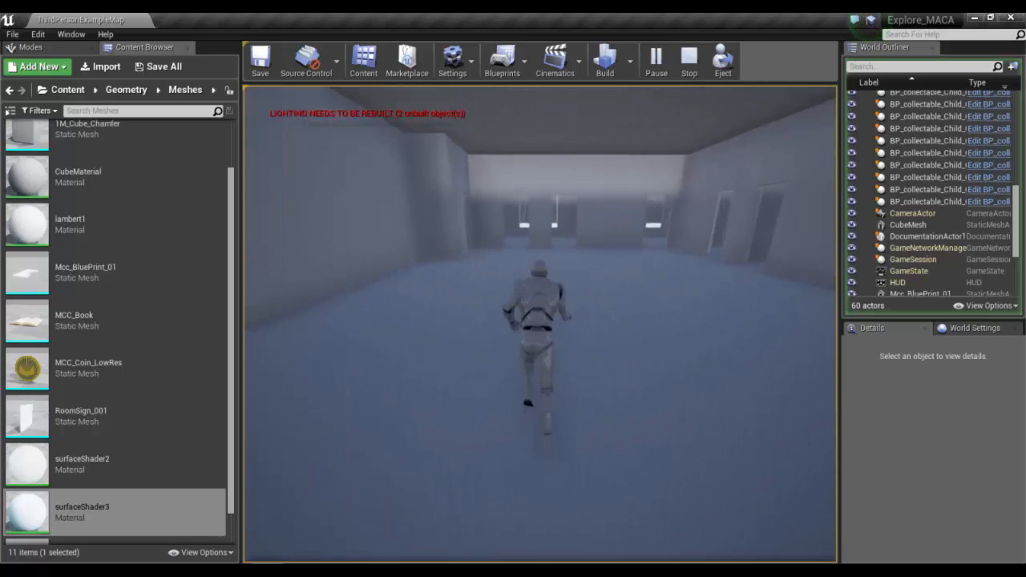
pyautogui.press('w')
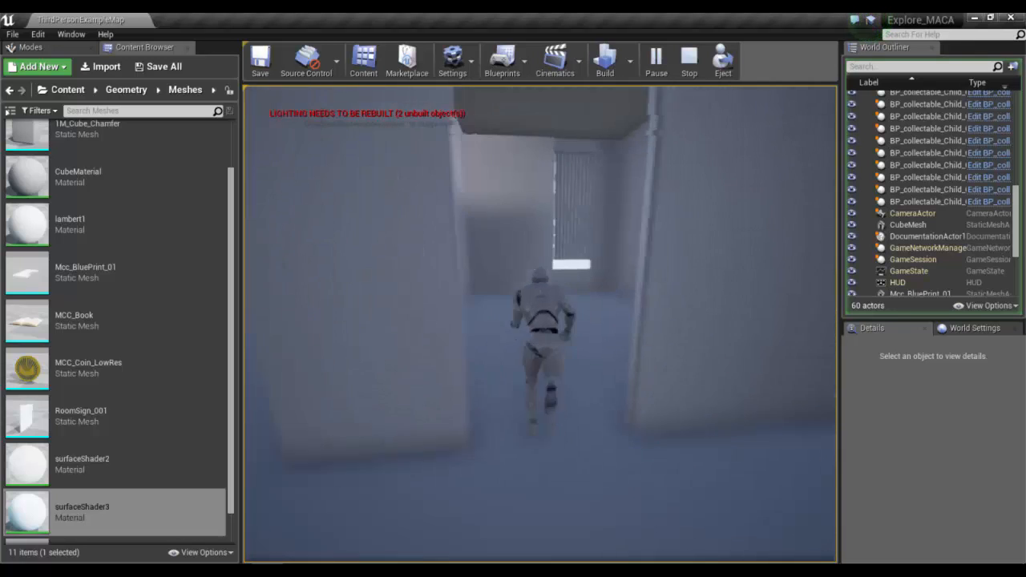
pyautogui.press('w')
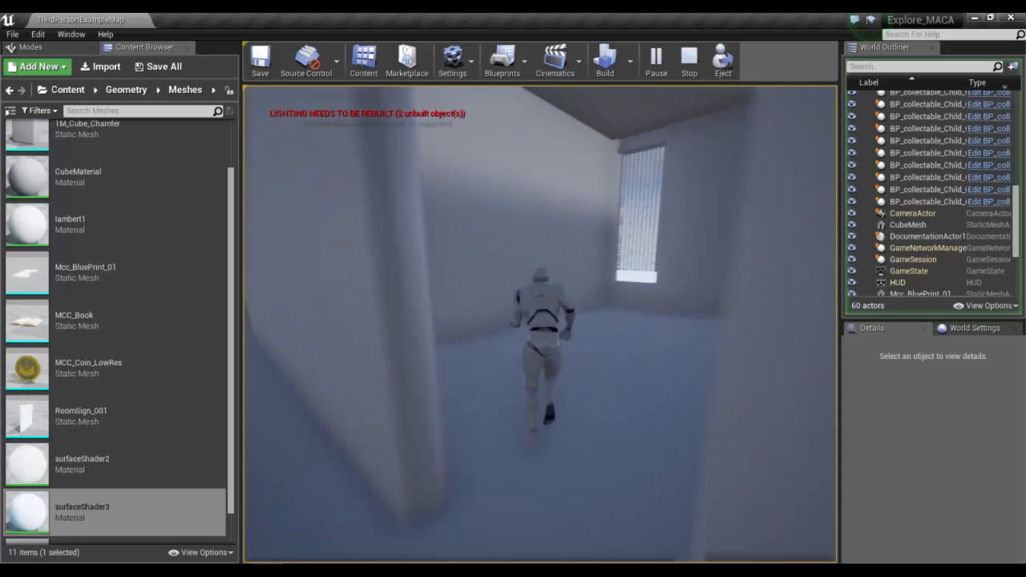
pyautogui.press('w')
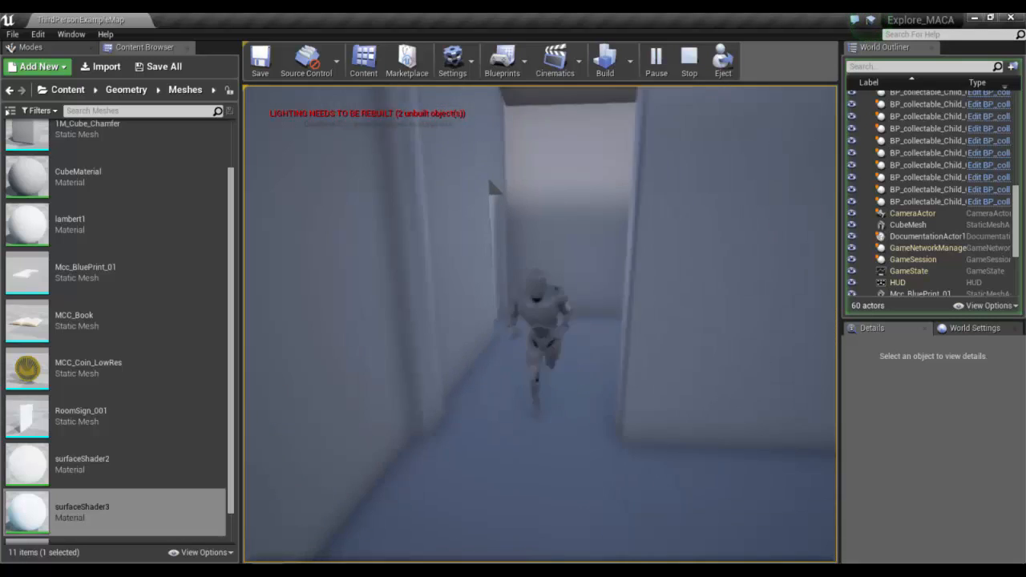
pyautogui.press('w')
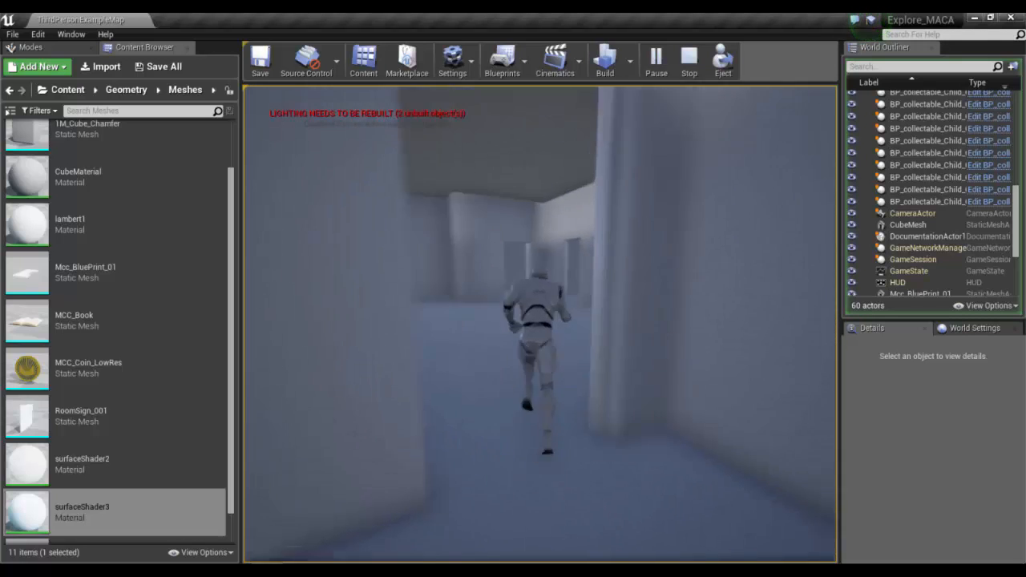
pyautogui.press('w')
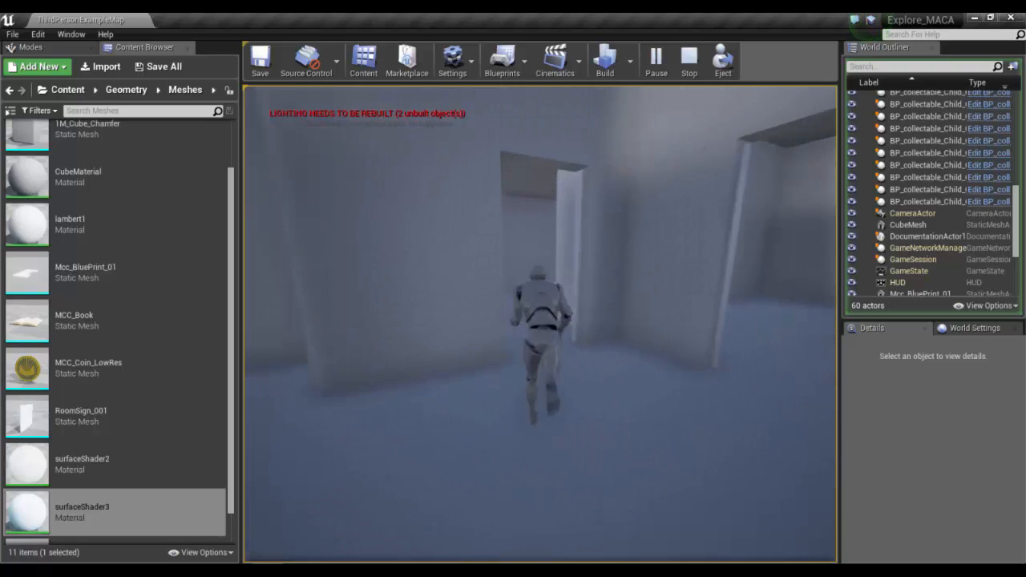
pyautogui.press('w')
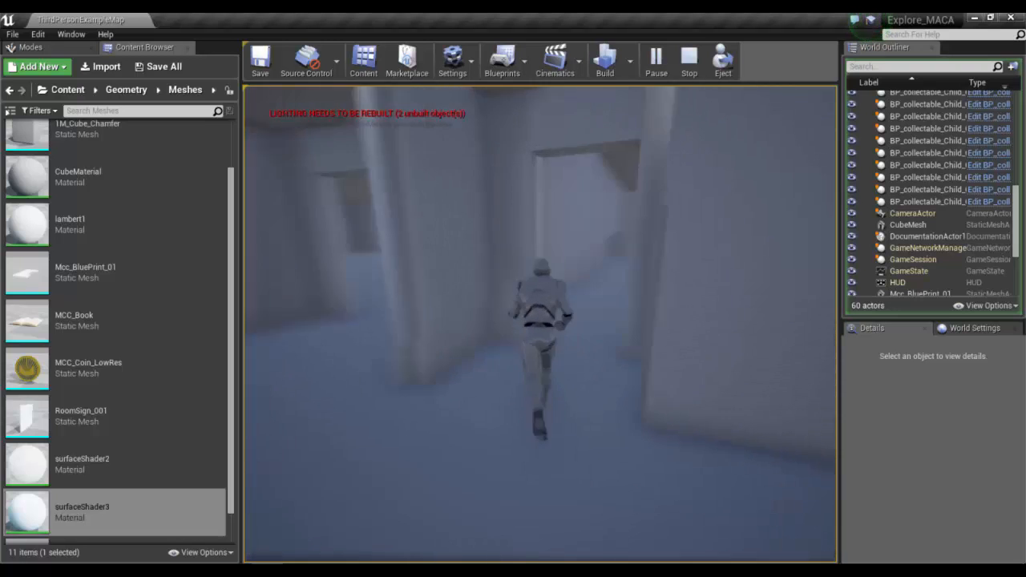
pyautogui.hotkey('shift', 'F1')
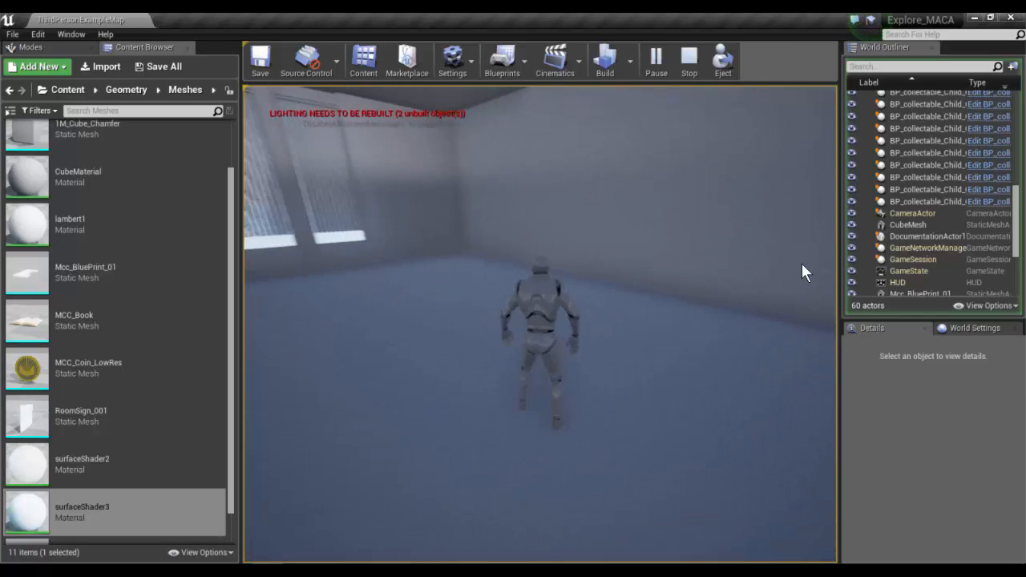
pyautogui.press('Escape')
# Switch to Maya and return to the perspective view of the paired window blinds.
pyautogui.hotkey('alt', 'Tab')
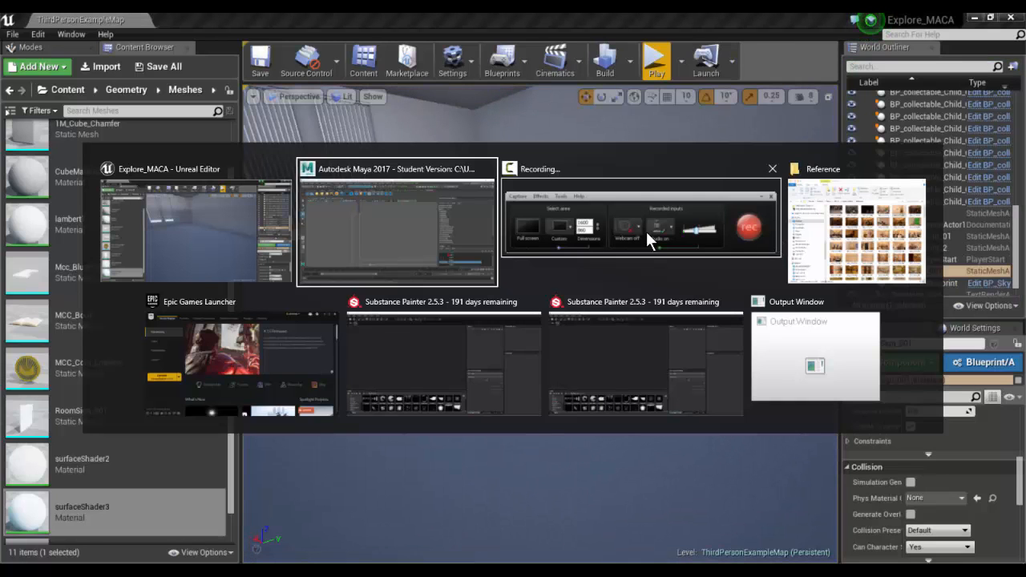
pyautogui.click(366, 230)
pyautogui.press('space')
pyautogui.moveTo(500, 252); pyautogui.dragTo(497, 221)
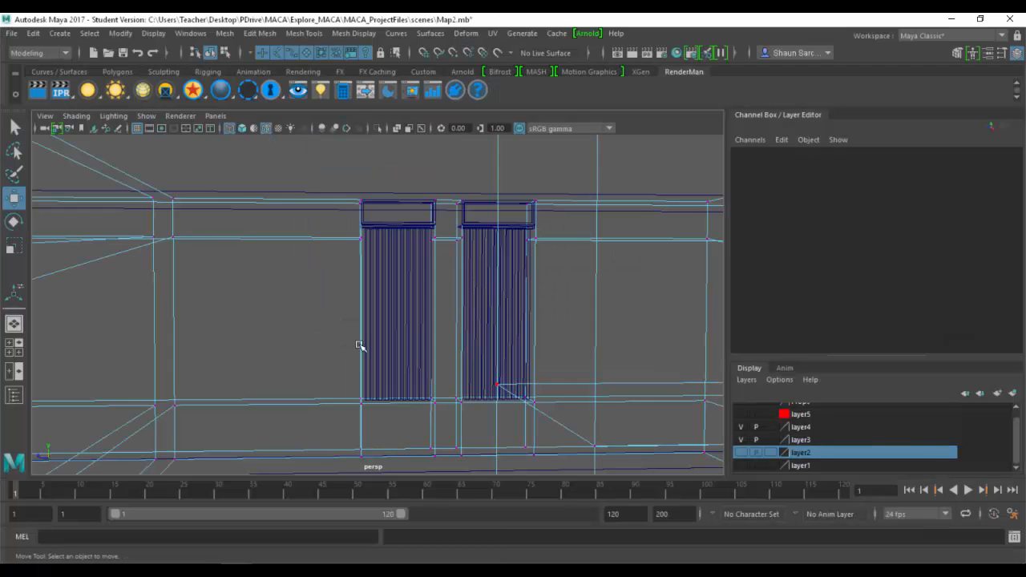
# Switch to the Reference folder, open its first photo, and browse the computer lab pictures up to the green screen in DSC_4724.JPG.
pyautogui.hotkey('alt', 'Tab')
pyautogui.hotkey('alt', 'Tab')
pyautogui.hotkey('alt', 'Tab')
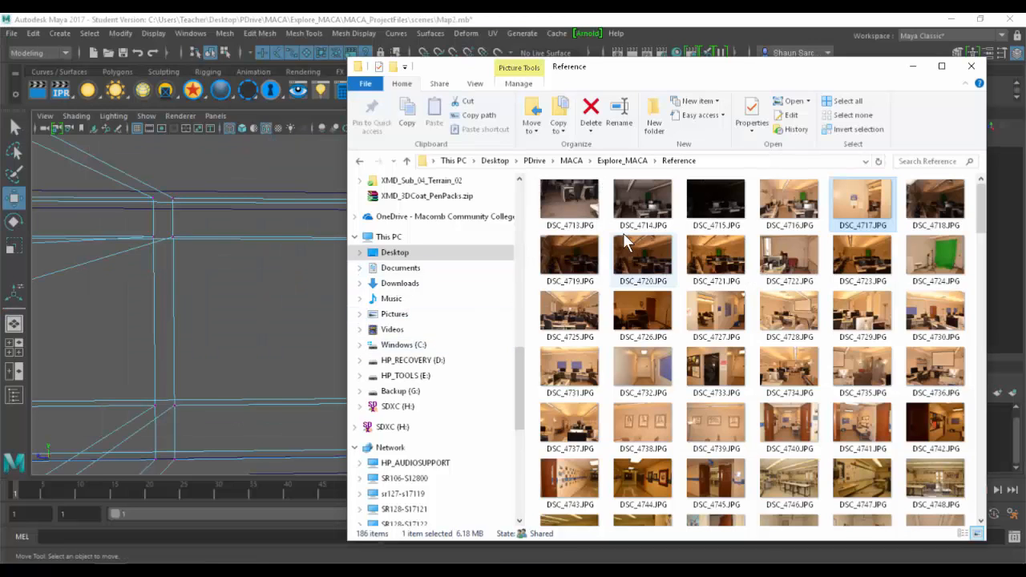
pyautogui.doubleClick(577, 204)
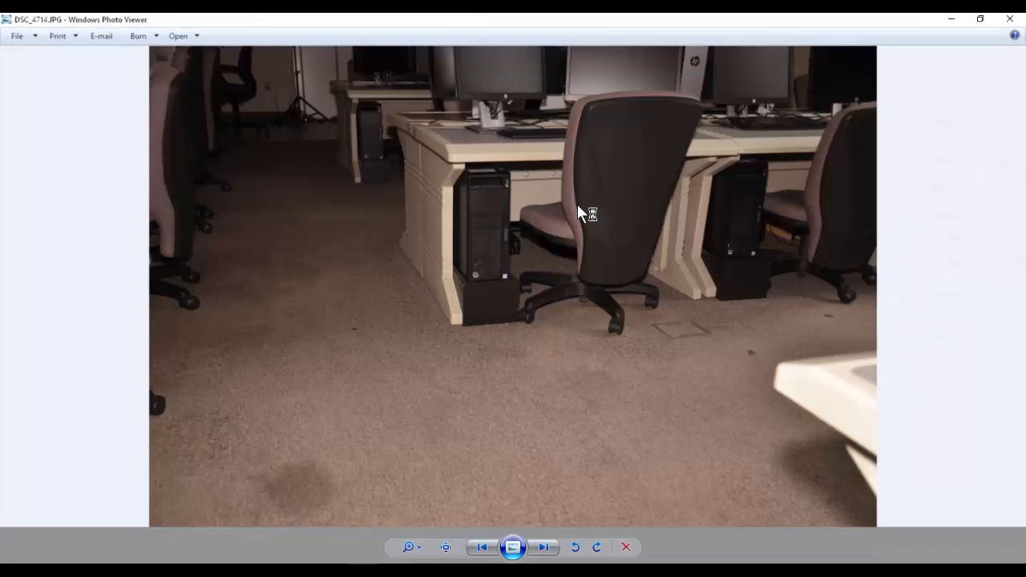
pyautogui.press('Right')
pyautogui.press('Right')
pyautogui.press('Right')
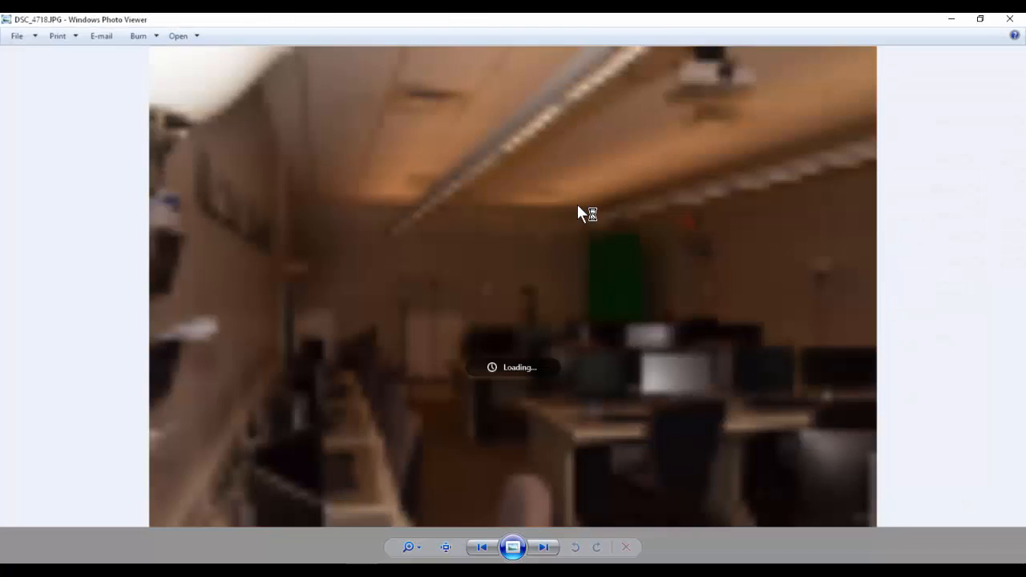
pyautogui.press('Right')
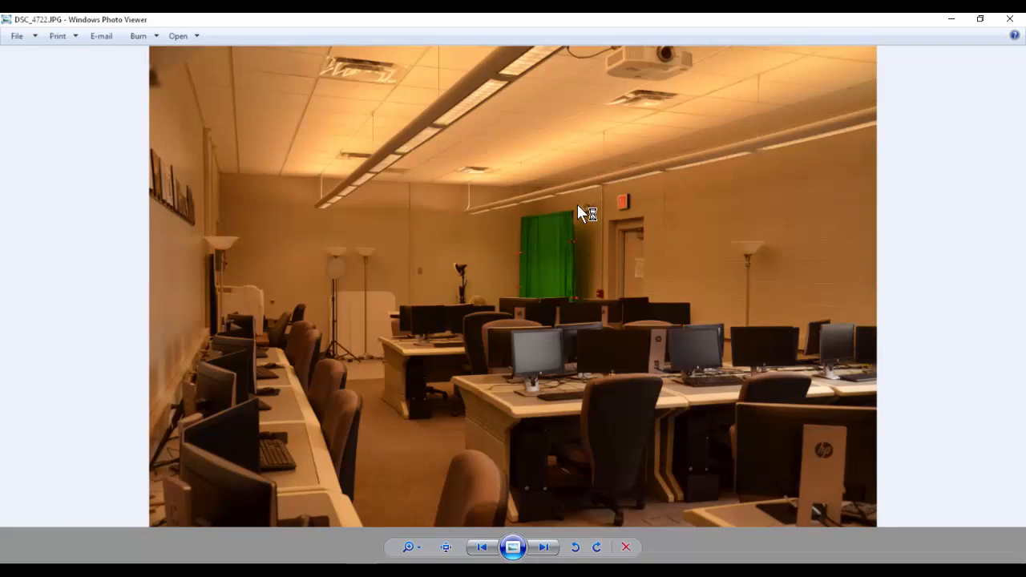
pyautogui.press('Right')
pyautogui.press('Right')
pyautogui.press('Right')
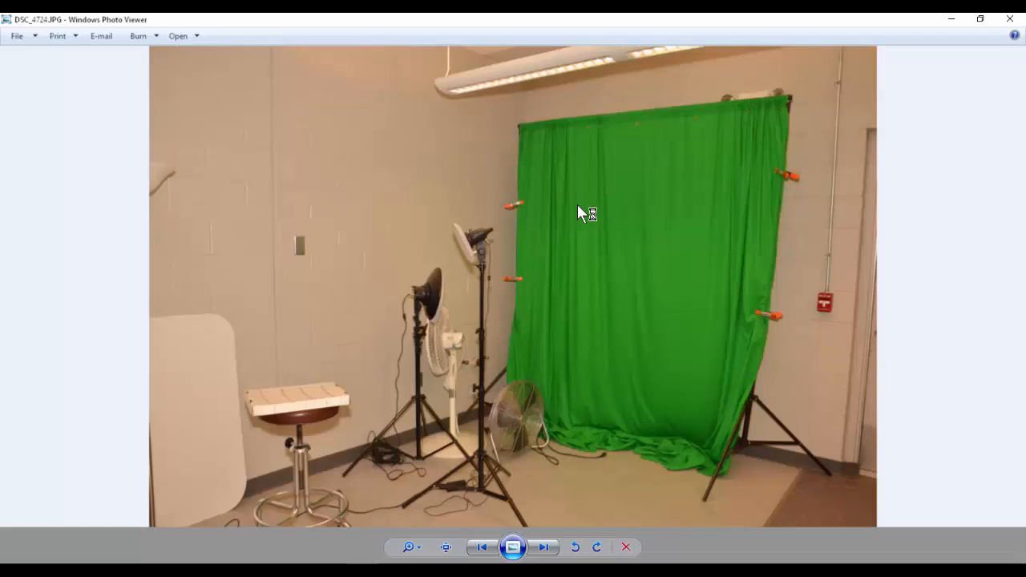
# Browse the following reference photos of the doorway, blinds and iMac lab up to the covered interior windows in DSC_4731.JPG.
pyautogui.press('Right')
pyautogui.press('Right')
pyautogui.press('Right')
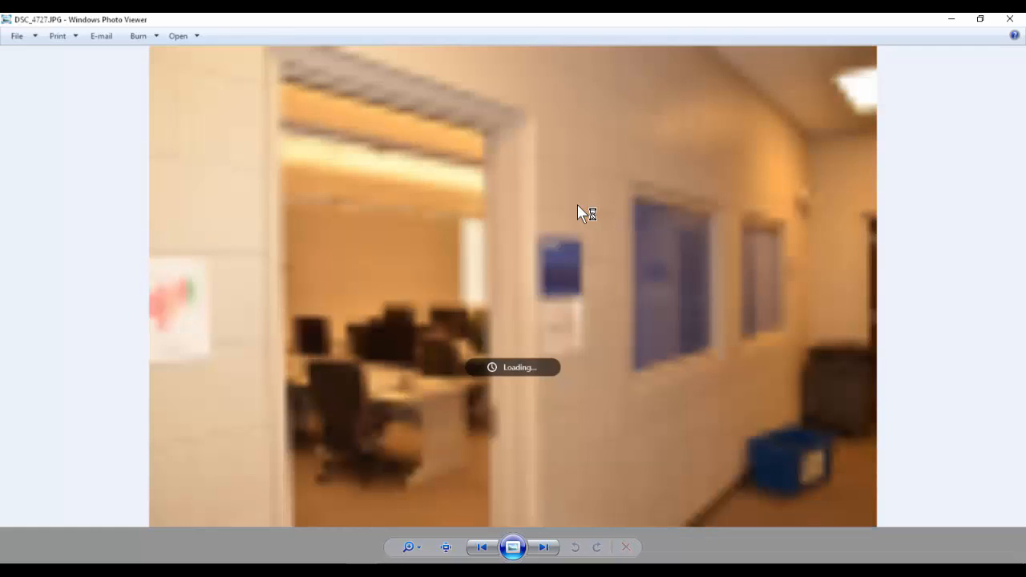
pyautogui.press('Right')
pyautogui.press('Right')
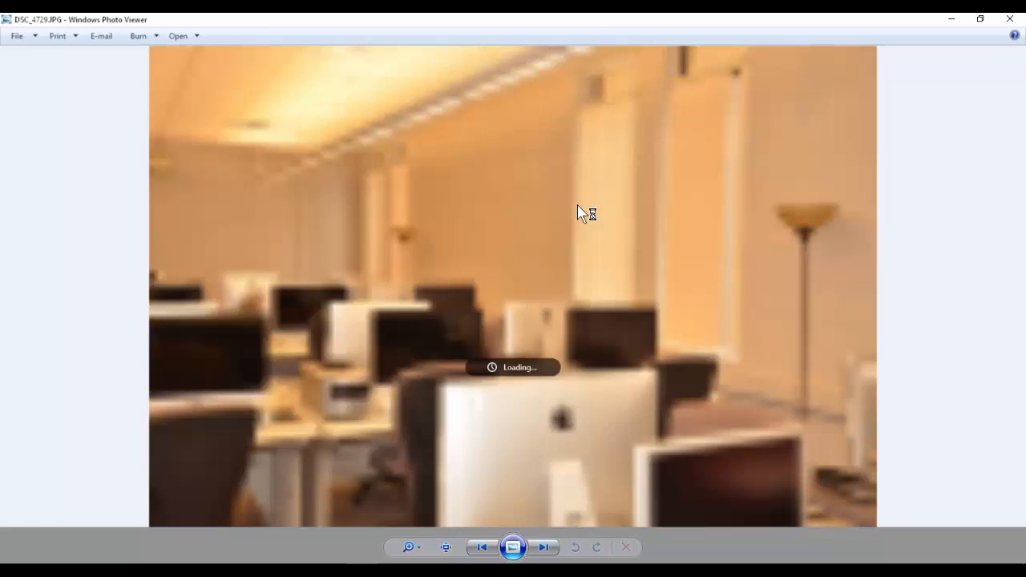
pyautogui.press('Right')
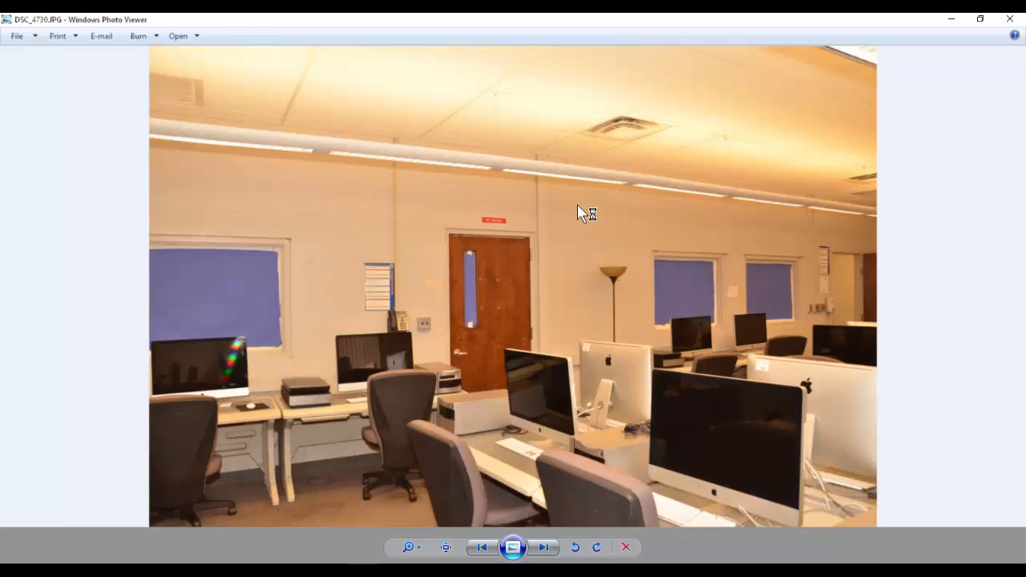
pyautogui.press('Right')
pyautogui.press('Right')
pyautogui.press('Left')
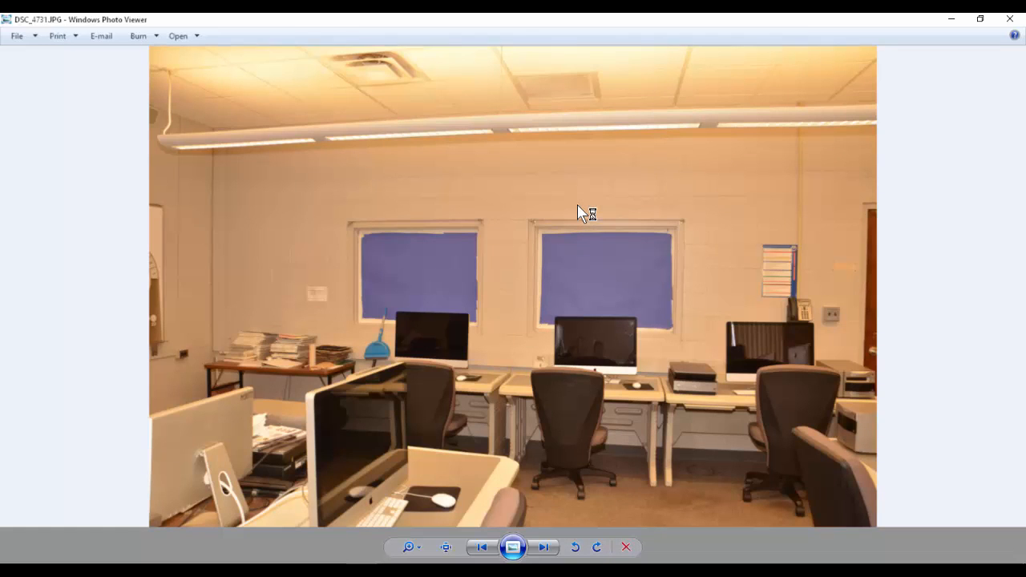
# Examine the covered windows, iMac desks, chairs and corner table with stacked magazines up close in DSC_4731.JPG.
pyautogui.scroll(4, 650, 373)
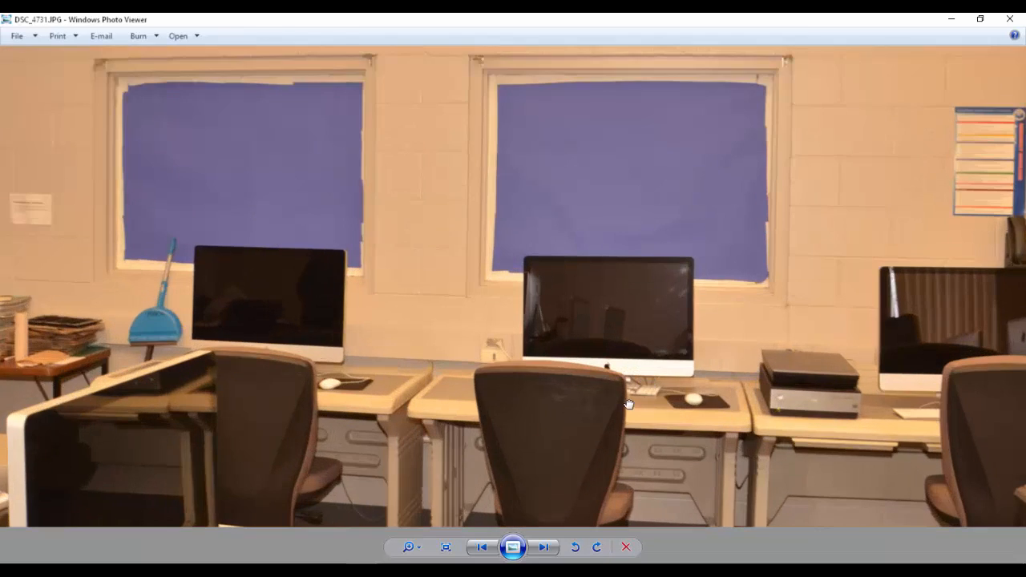
pyautogui.moveTo(629, 403); pyautogui.dragTo(416, 227)
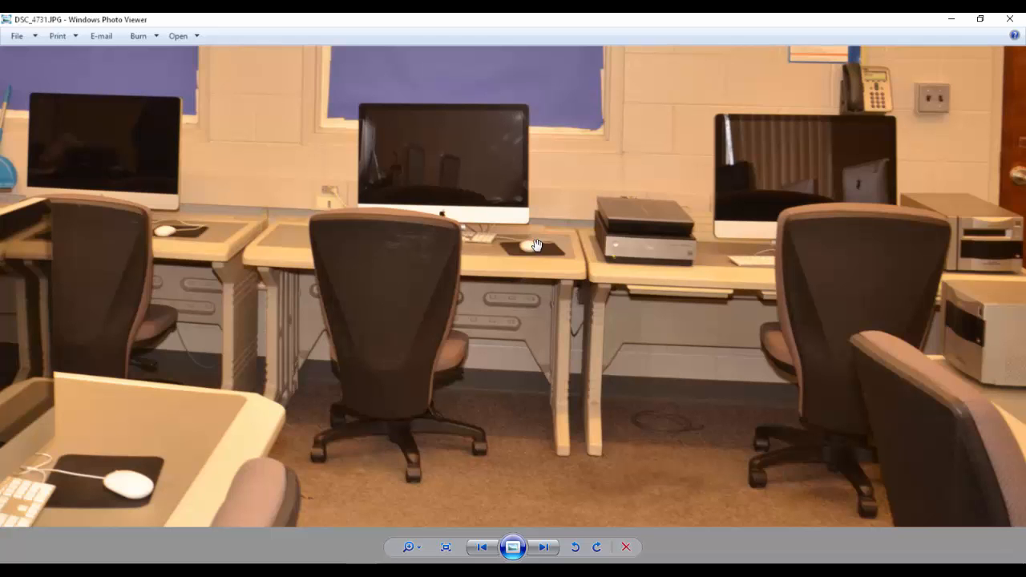
pyautogui.scroll(-4, 634, 251)
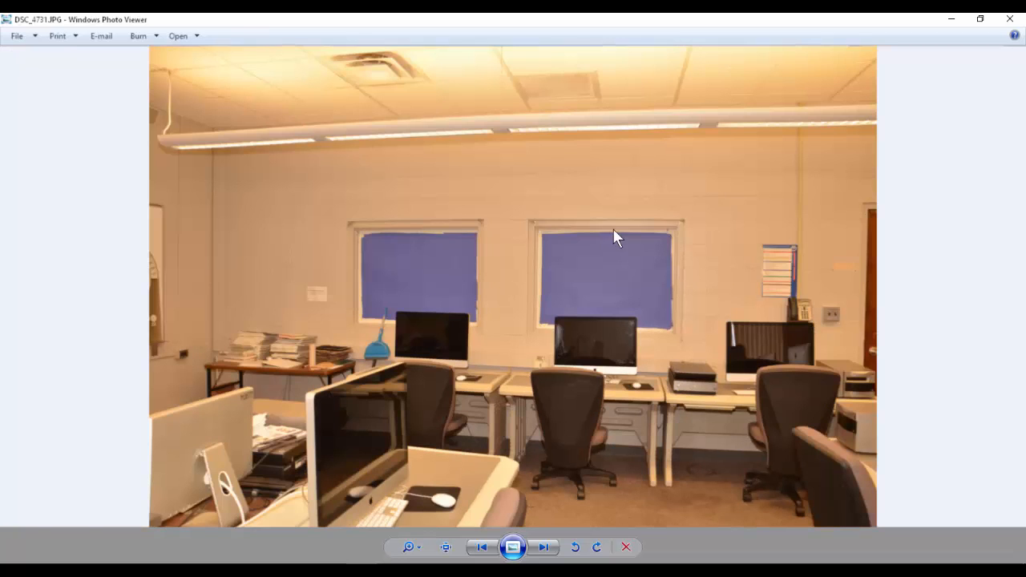
pyautogui.scroll(4, 603, 338)
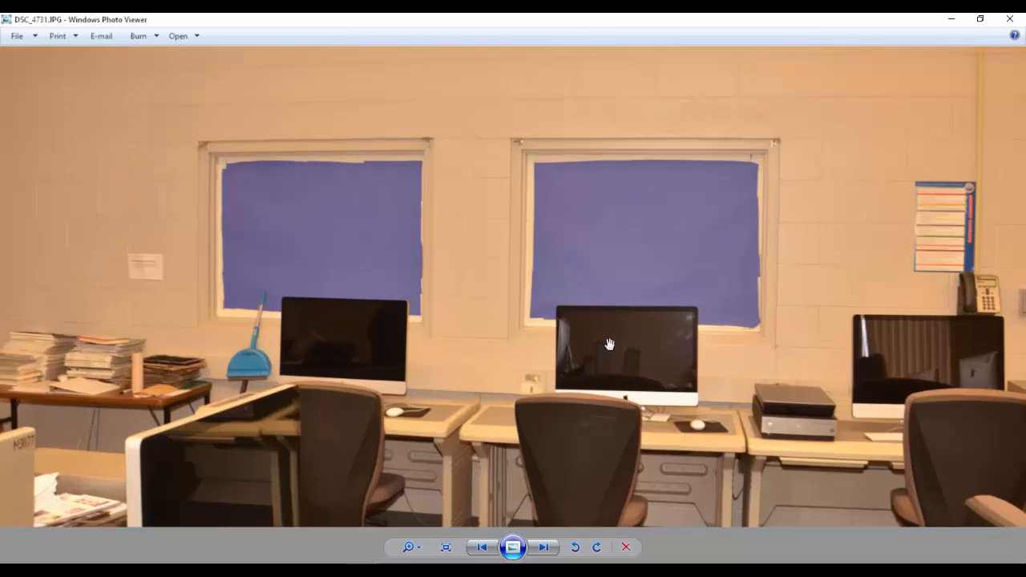
pyautogui.moveTo(603, 341); pyautogui.dragTo(512, 294)
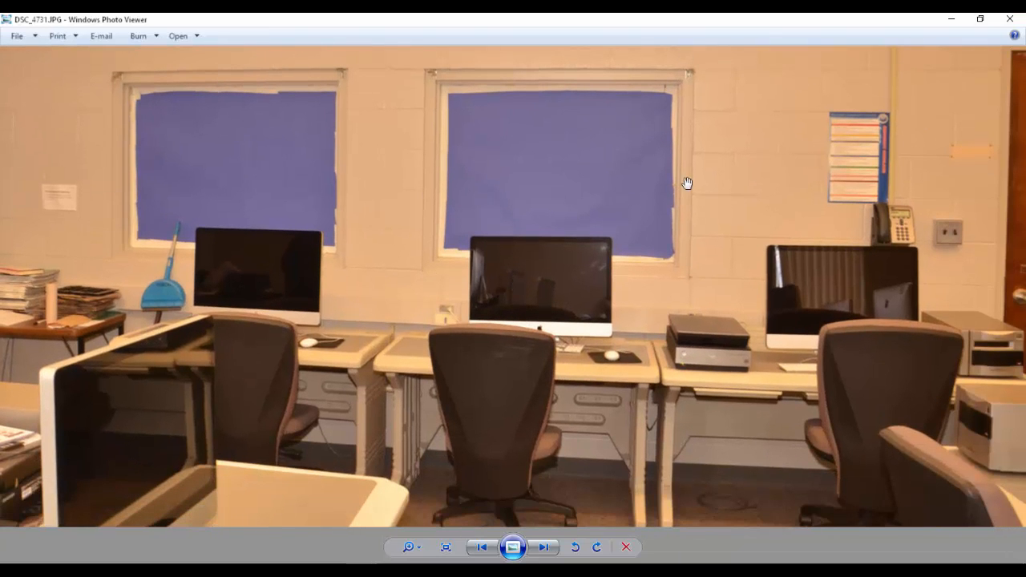
pyautogui.moveTo(501, 386); pyautogui.dragTo(518, 312)
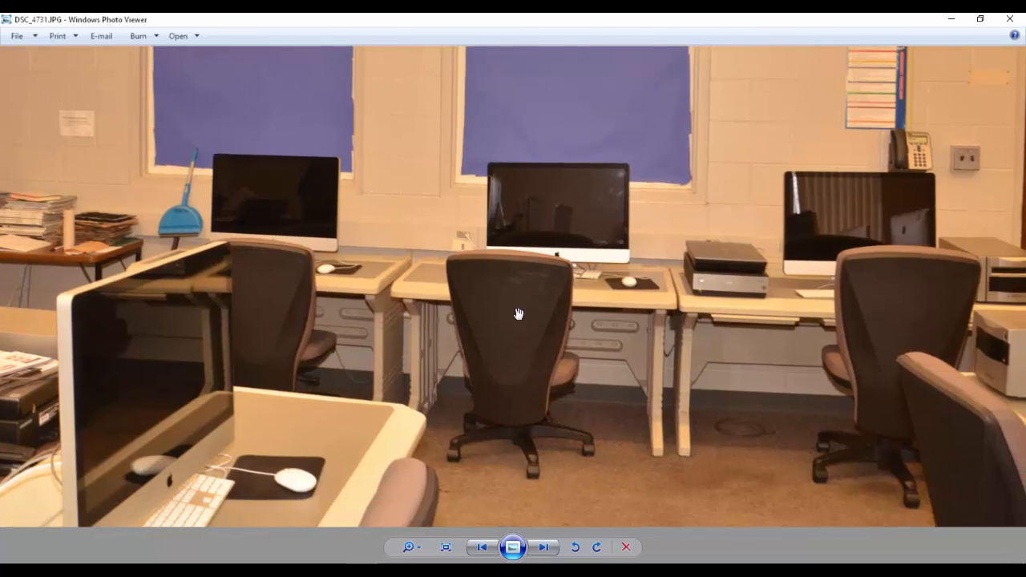
pyautogui.scroll(-2, 227, 227)
pyautogui.scroll(5, 477, 232)
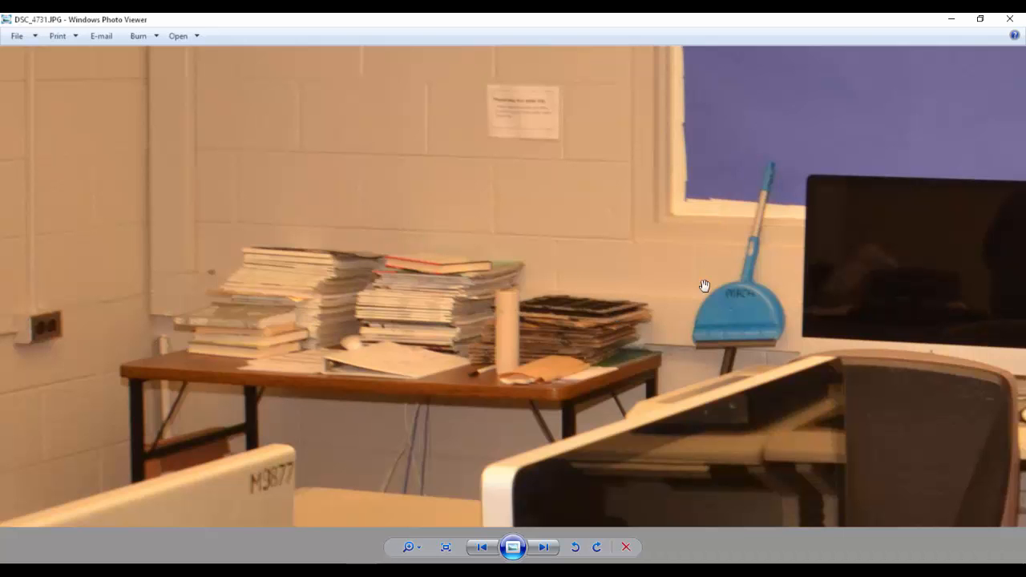
pyautogui.scroll(-4, 385, 307)
# Browse to the hallway photos DSC_4732.JPG and DSC_4733.JPG, and examine the wall sign with the arrow in DSC_4732.JPG up close.
pyautogui.press('Right')
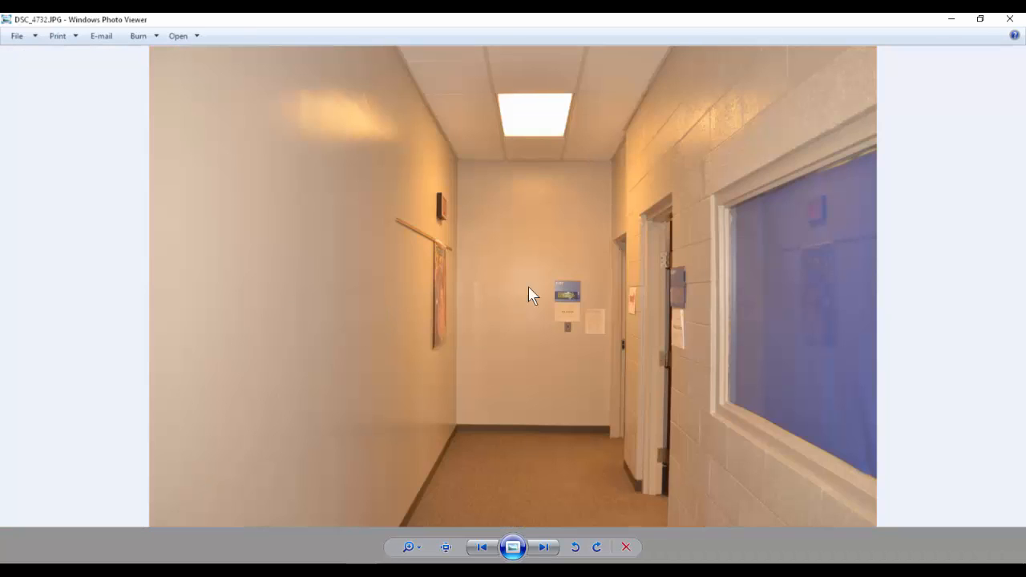
pyautogui.press('Right')
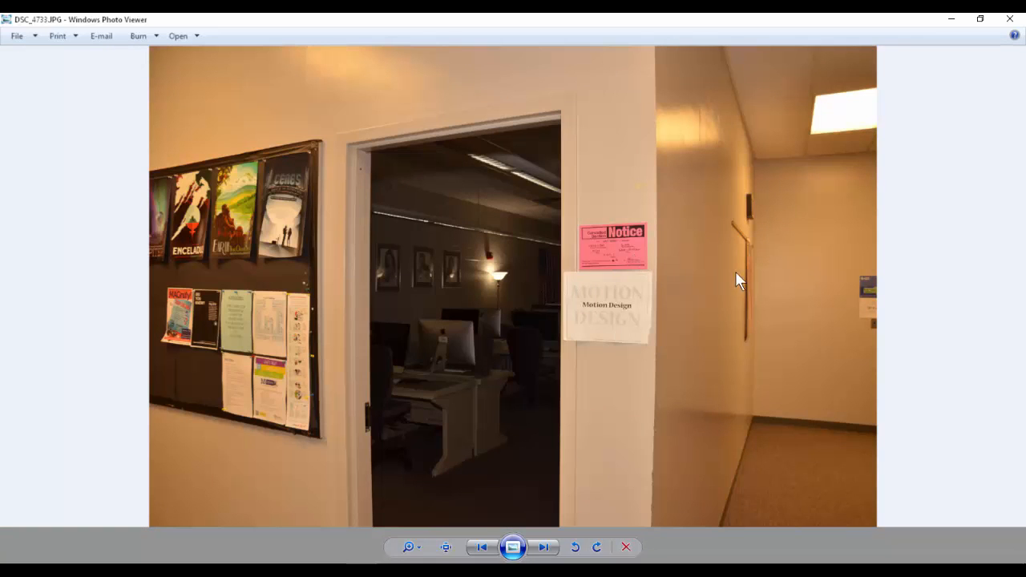
pyautogui.press('Left')
pyautogui.scroll(6, 641, 284)
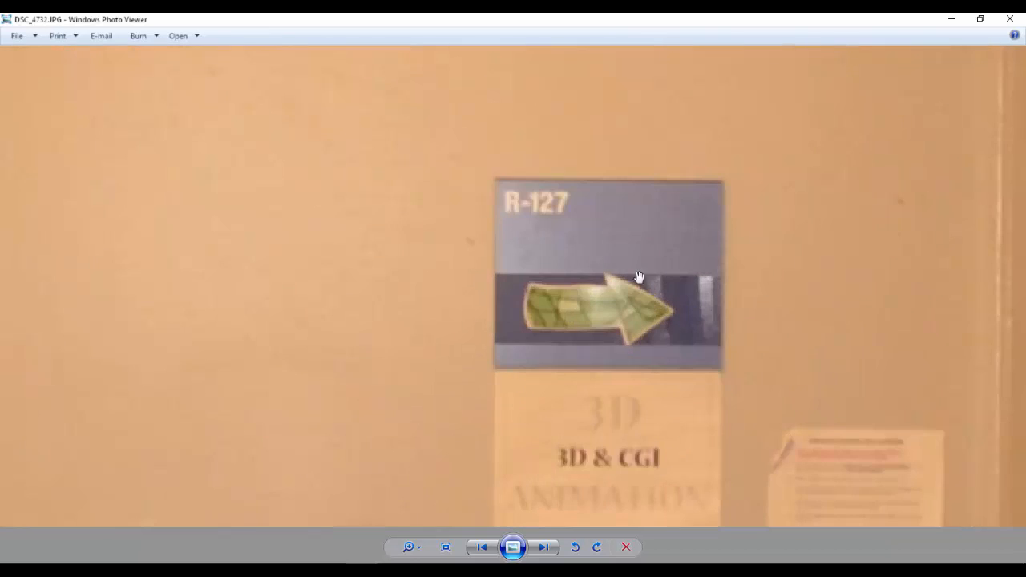
pyautogui.moveTo(639, 277); pyautogui.dragTo(407, 171)
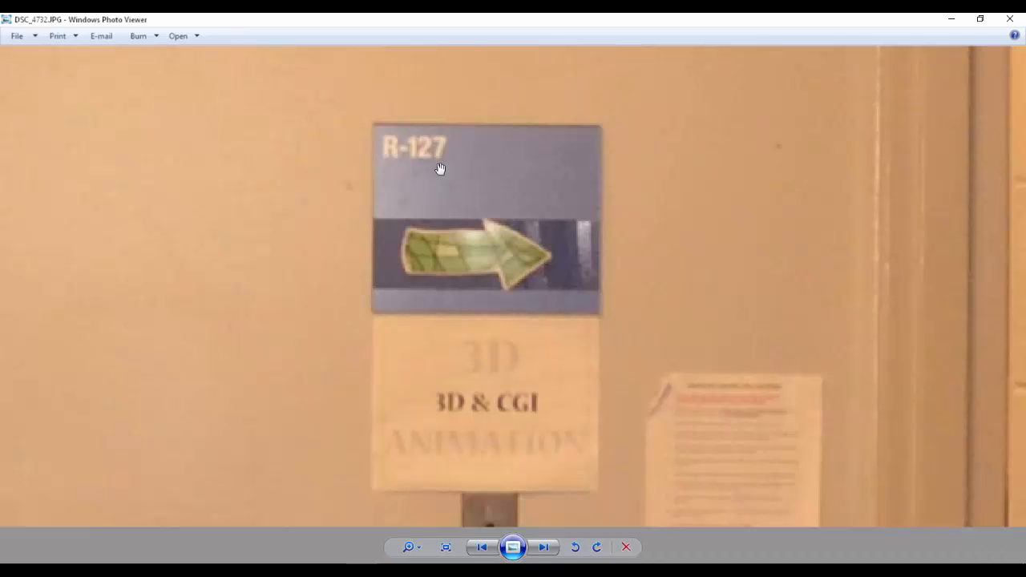
pyautogui.scroll(-2, 499, 166)
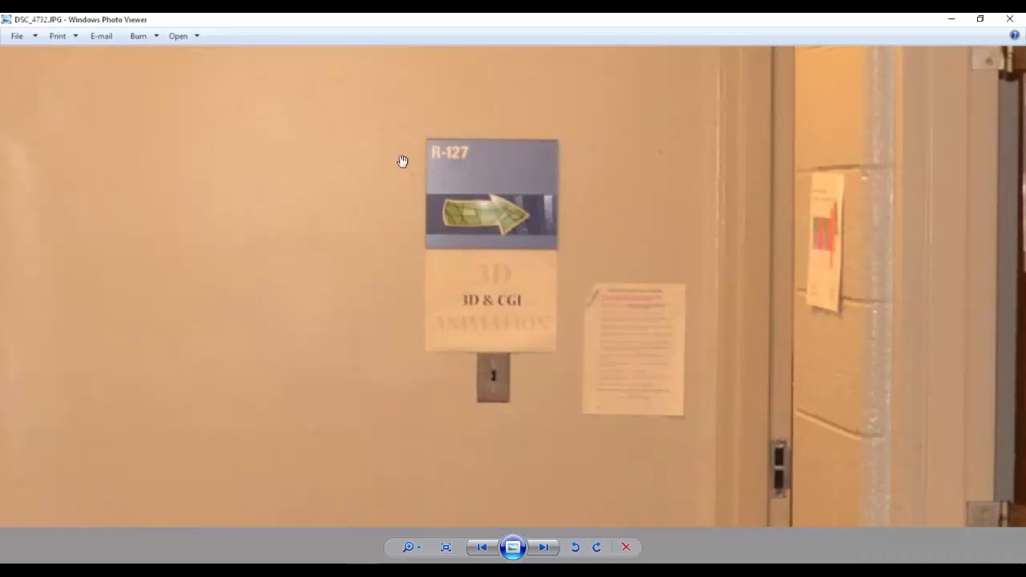
pyautogui.scroll(2, 513, 177)
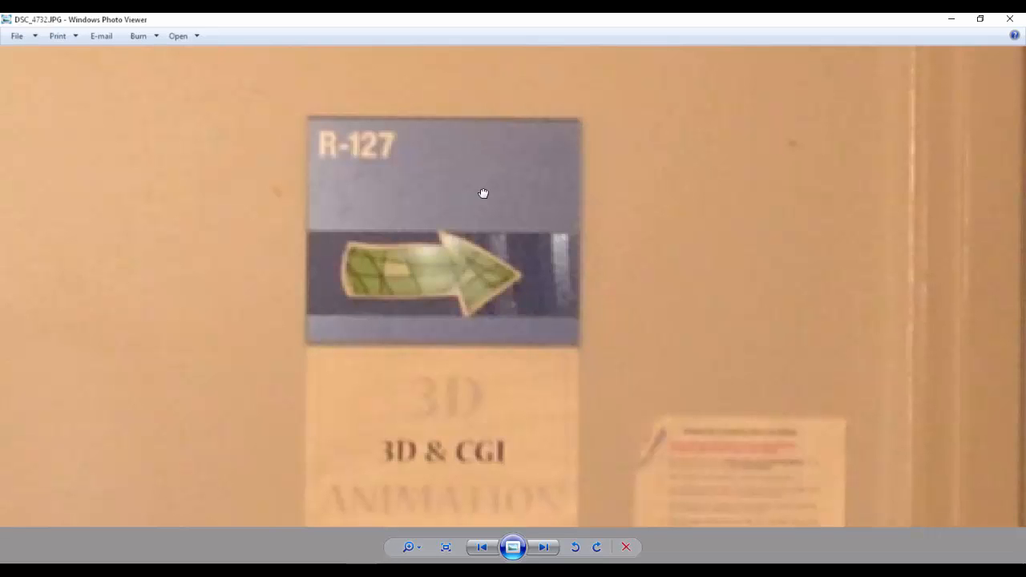
pyautogui.scroll(1, 456, 179)
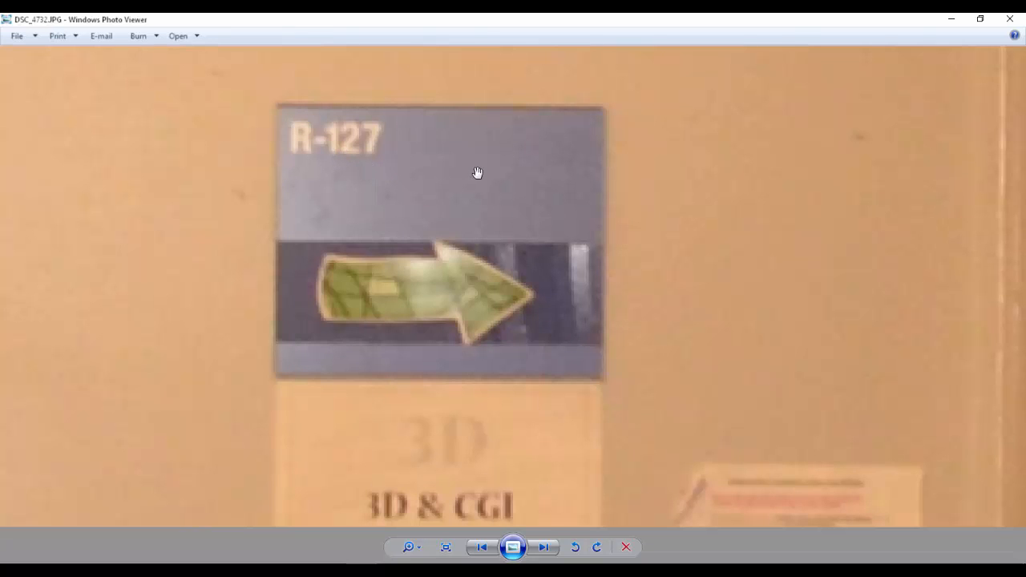
pyautogui.hotkey('alt', 'Tab')
pyautogui.hotkey('alt', 'shift', 'Tab')
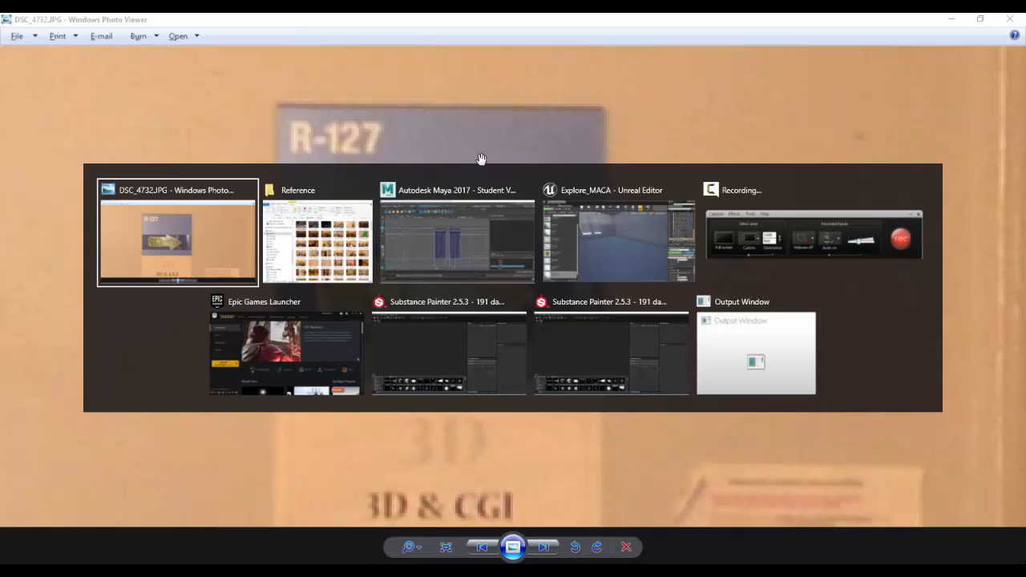
# Browse the motion design lab photos up to the framed portrait drawings in DSC_4739.JPG, rechecking the projector screen in DSC_4736.JPG.
pyautogui.scroll(-6, 479, 199)
pyautogui.press('Right')
pyautogui.press('Right')
pyautogui.press('Right')
pyautogui.press('Right')
pyautogui.press('Right')
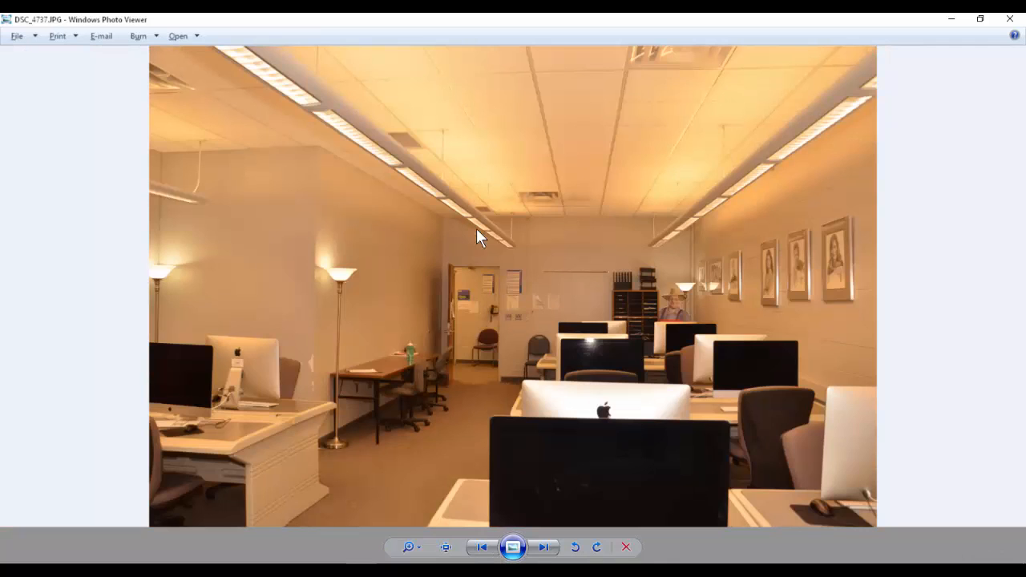
pyautogui.press('Left')
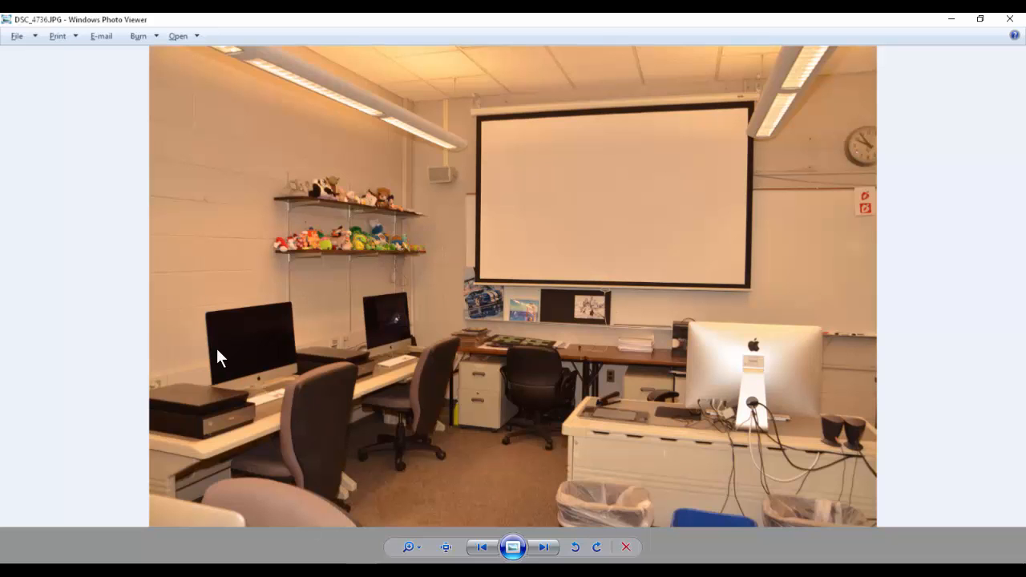
pyautogui.press('Right')
pyautogui.press('Right')
pyautogui.press('Right')
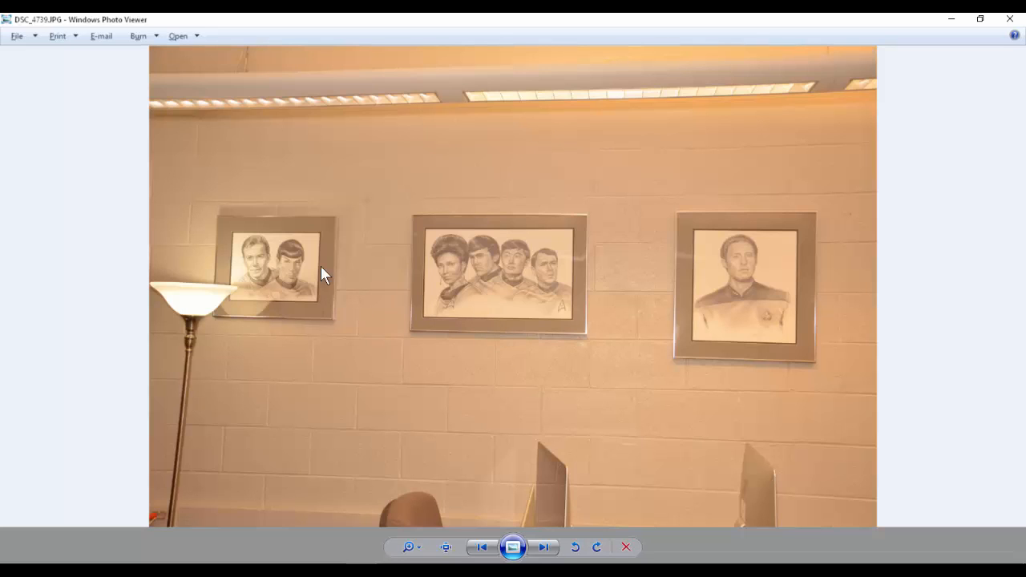
# Browse the entrance and hallway photos from DSC_4740.JPG up to the studio's double doors in DSC_4745.JPG.
pyautogui.press('Right')
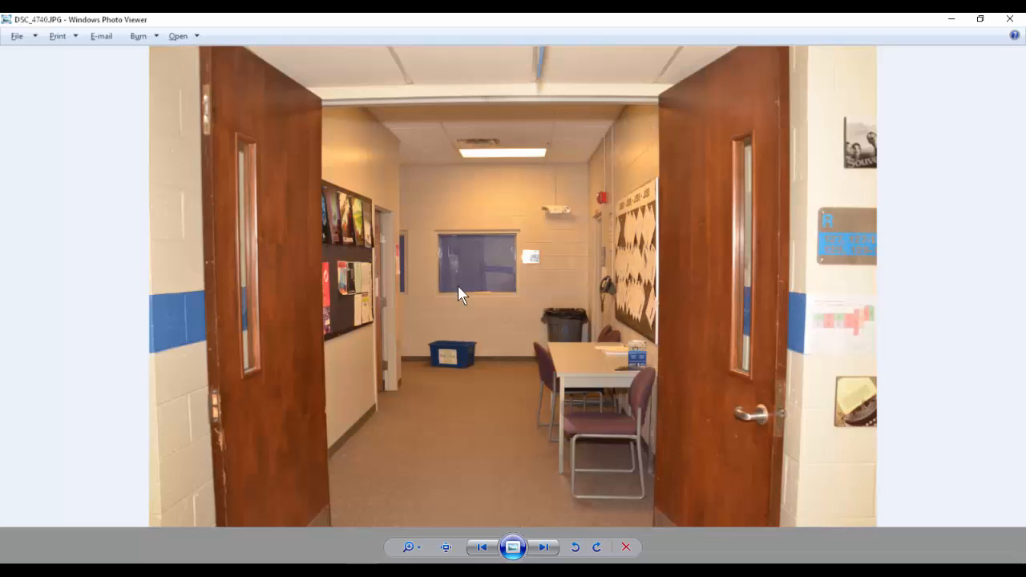
pyautogui.press('Right')
pyautogui.press('Right')
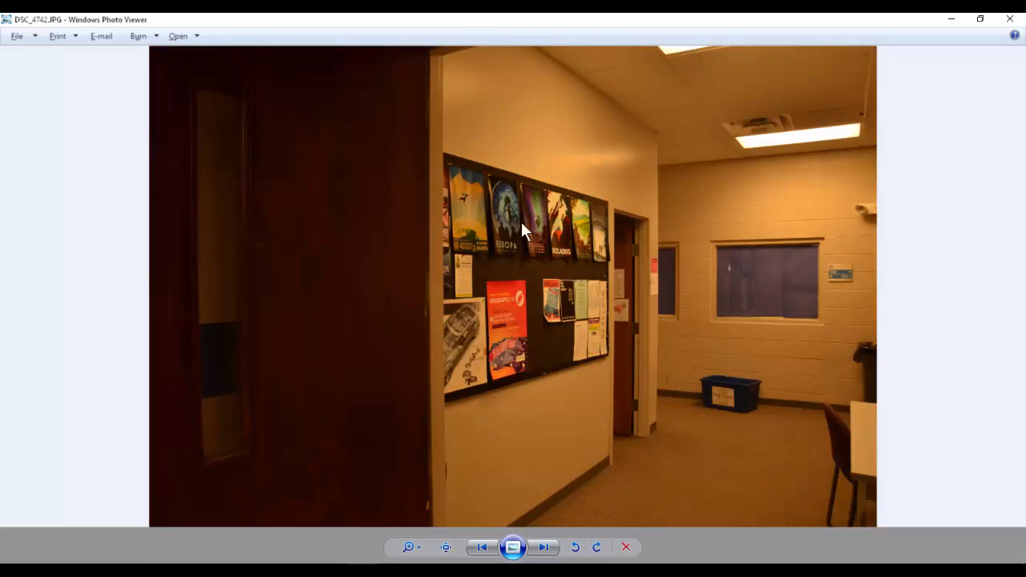
pyautogui.press('Right')
pyautogui.press('Right')
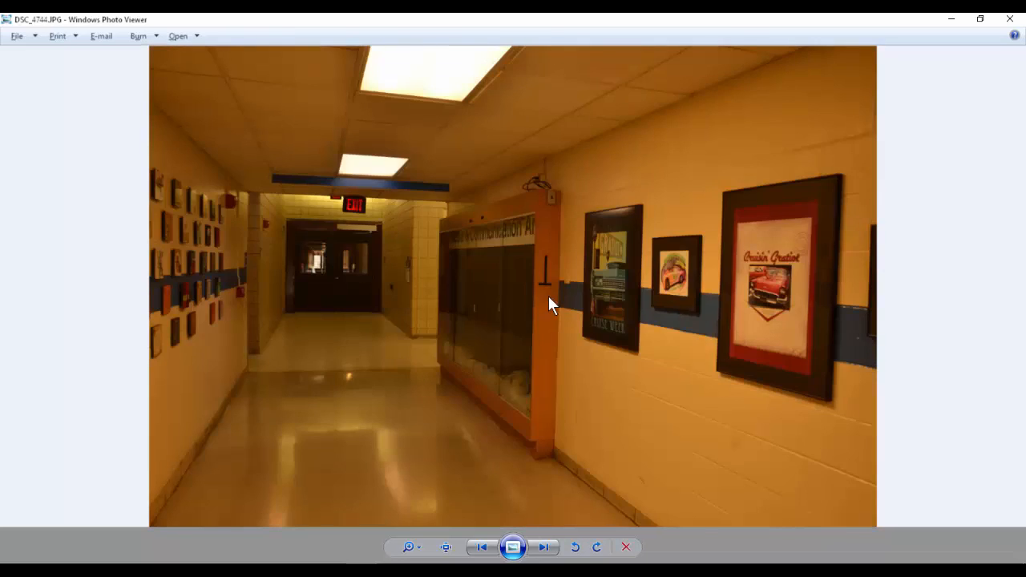
pyautogui.press('Right')
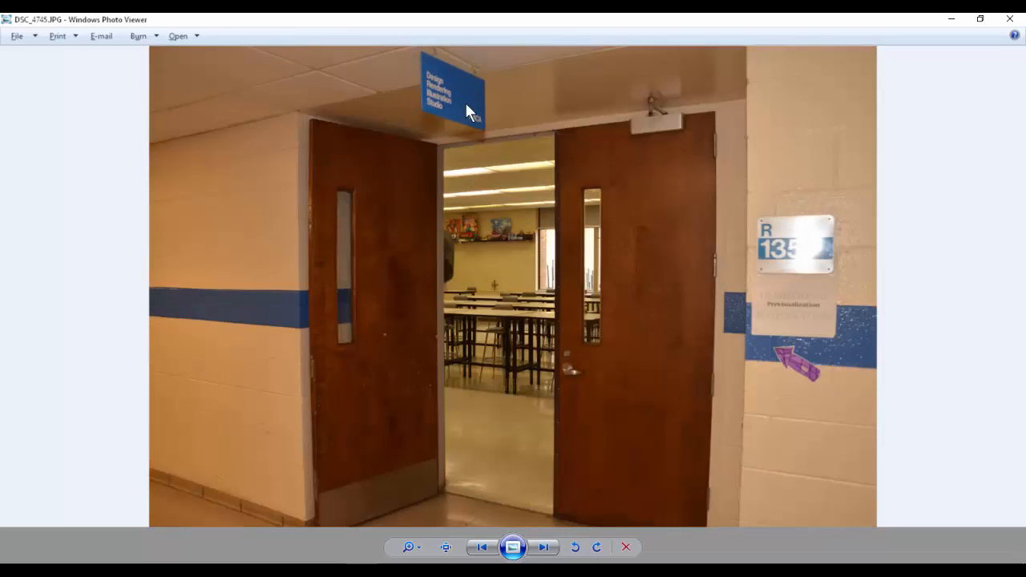
# Examine the hanging studio sign and the room number plate beside the double doors up close in DSC_4745.JPG.
pyautogui.scroll(4, 461, 91)
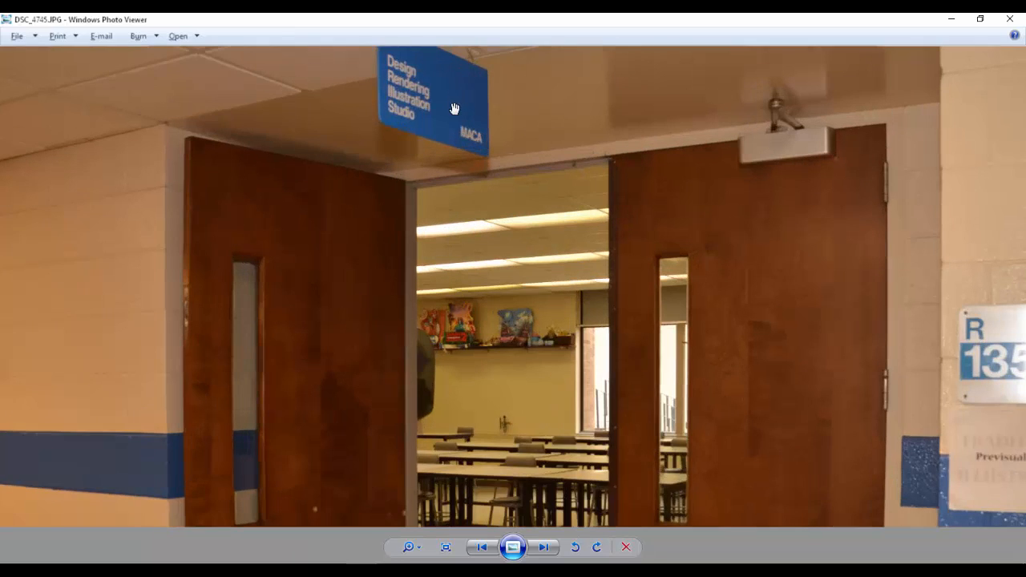
pyautogui.scroll(2, 438, 167)
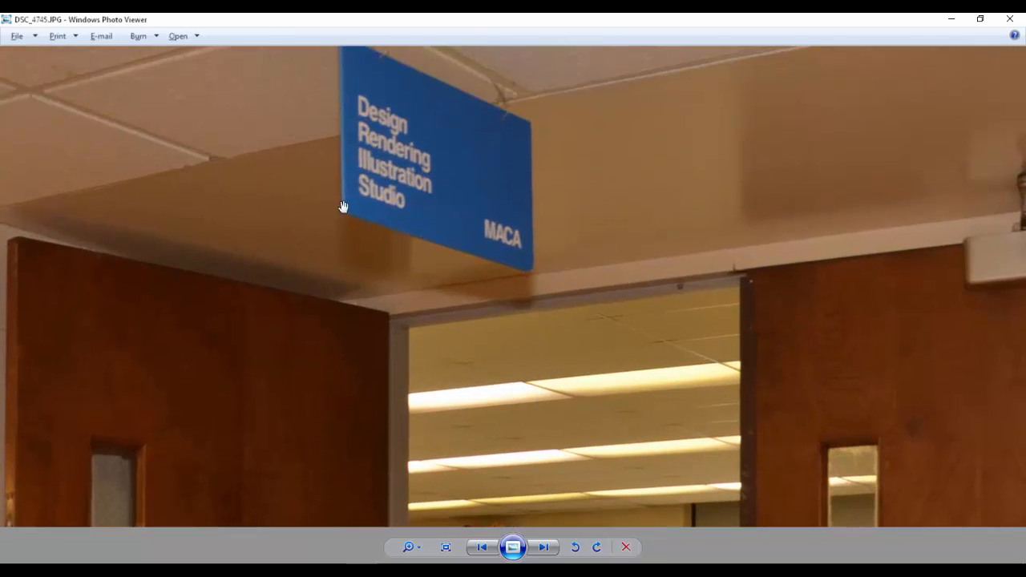
pyautogui.scroll(-6, 520, 222)
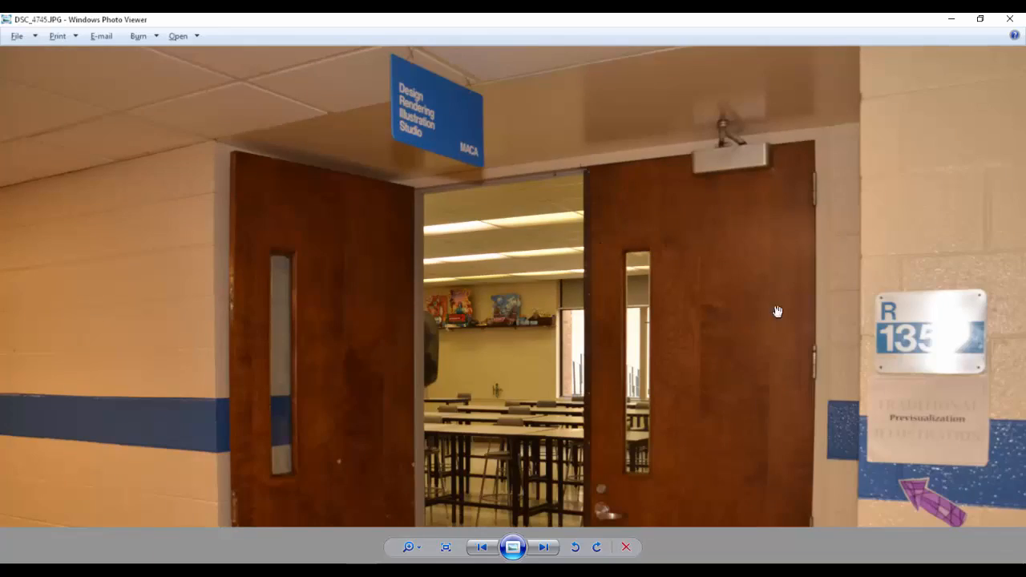
pyautogui.scroll(2, 779, 312)
pyautogui.scroll(2, 948, 262)
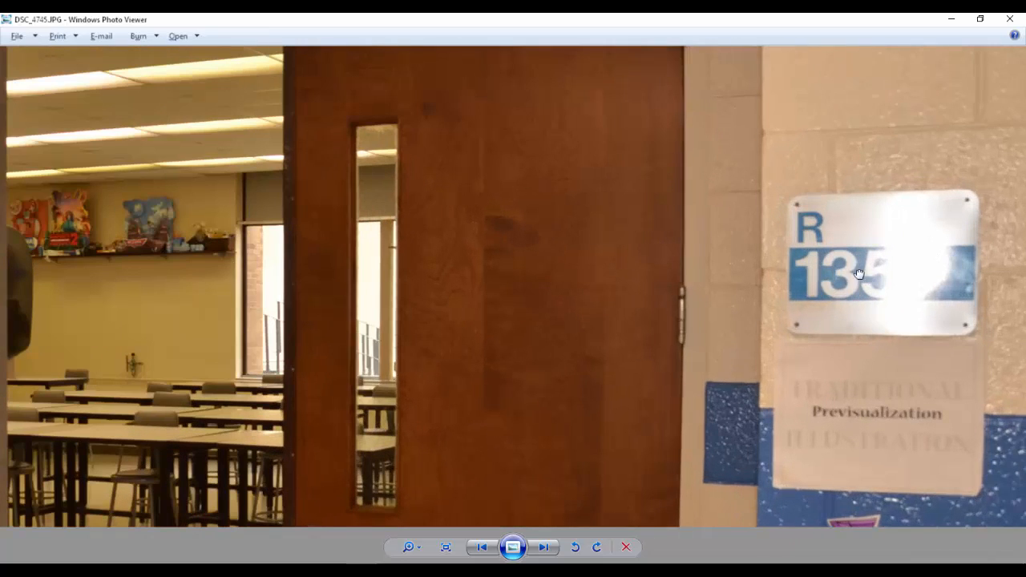
pyautogui.scroll(3, 947, 262)
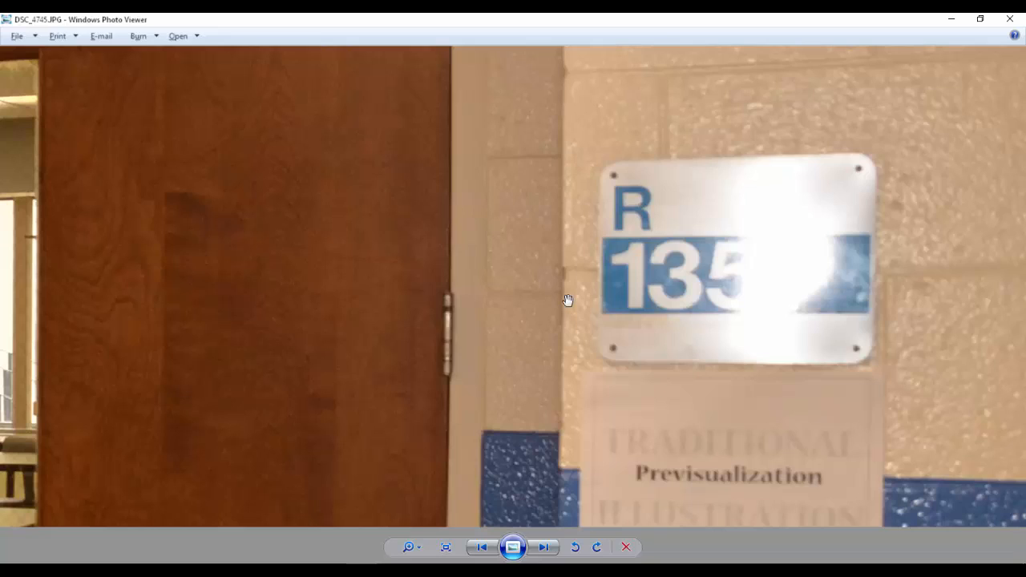
# Switch to Maya and examine the building's wireframe layout of rooms, walls and window blinds from above.
pyautogui.hotkey('alt', 'Tab')
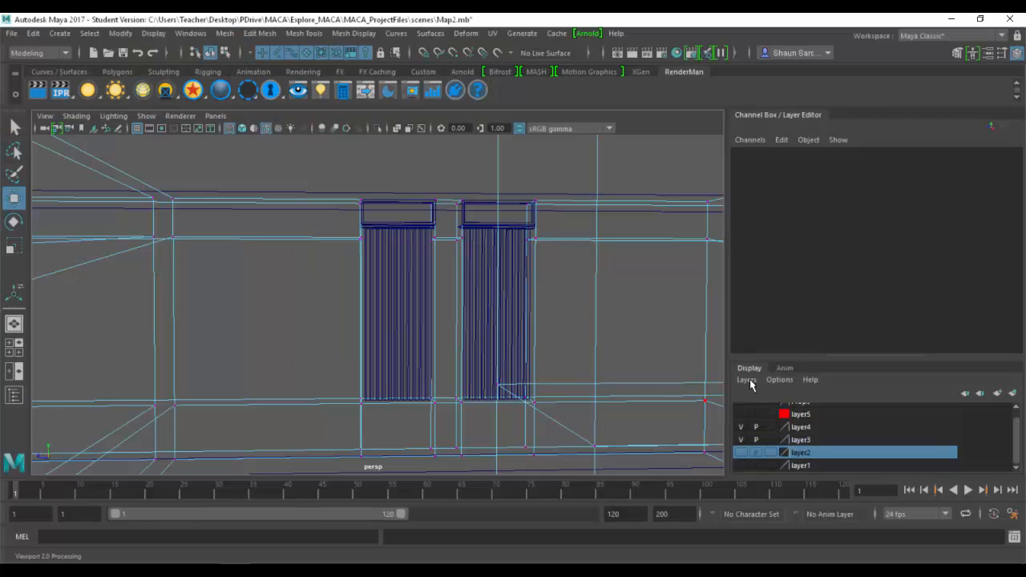
pyautogui.scroll(5, 210, 292)
pyautogui.scroll(-10, 135, 284)
pyautogui.keyDown('alt'); pyautogui.moveTo(134, 284); pyautogui.dragTo(393, 353); pyautogui.keyUp('alt')
pyautogui.keyDown('alt'); pyautogui.moveTo(392, 353); pyautogui.dragTo(561, 208, button='middle'); pyautogui.keyUp('alt')
pyautogui.keyDown('alt'); pyautogui.moveTo(414, 279); pyautogui.dragTo(288, 305); pyautogui.keyUp('alt')
pyautogui.keyDown('alt'); pyautogui.moveTo(352, 296); pyautogui.dragTo(561, 197, button='middle'); pyautogui.keyUp('alt')
pyautogui.keyDown('alt'); pyautogui.moveTo(216, 220); pyautogui.dragTo(47, 229, button='right'); pyautogui.keyUp('alt')
pyautogui.keyDown('alt'); pyautogui.moveTo(249, 258); pyautogui.dragTo(385, 268, button='right'); pyautogui.keyUp('alt')
pyautogui.keyDown('alt'); pyautogui.moveTo(345, 208); pyautogui.dragTo(346, 394, button='middle'); pyautogui.keyUp('alt')
pyautogui.keyDown('alt'); pyautogui.moveTo(341, 385); pyautogui.dragTo(446, 400, button='right'); pyautogui.keyUp('alt')
pyautogui.keyDown('alt'); pyautogui.moveTo(553, 227); pyautogui.dragTo(540, 323, button='middle'); pyautogui.keyUp('alt')
pyautogui.keyDown('alt'); pyautogui.moveTo(542, 323); pyautogui.dragTo(602, 330, button='right'); pyautogui.keyUp('alt')
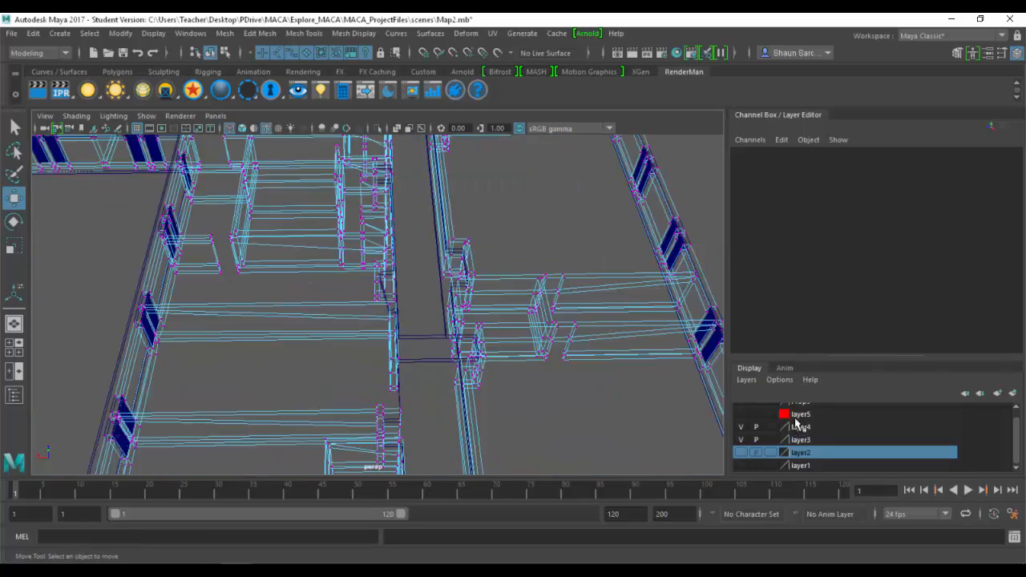
# Show the Props display layer, select its objects and frame the selection in the perspective view.
pyautogui.scroll(1, 796, 422)
pyautogui.click(742, 411)
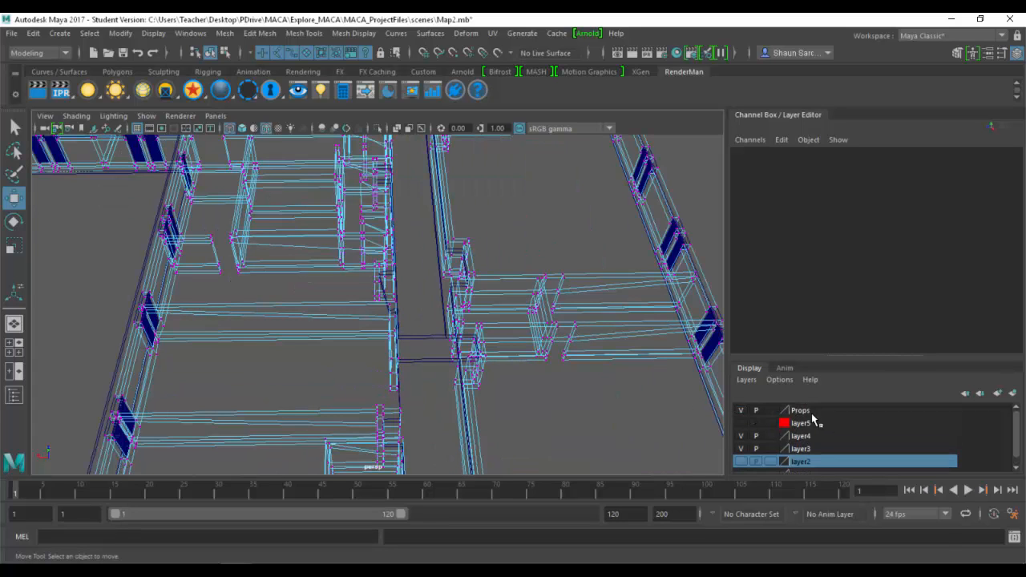
pyautogui.rightClick(811, 412)
pyautogui.click(845, 467)
pyautogui.press('f')
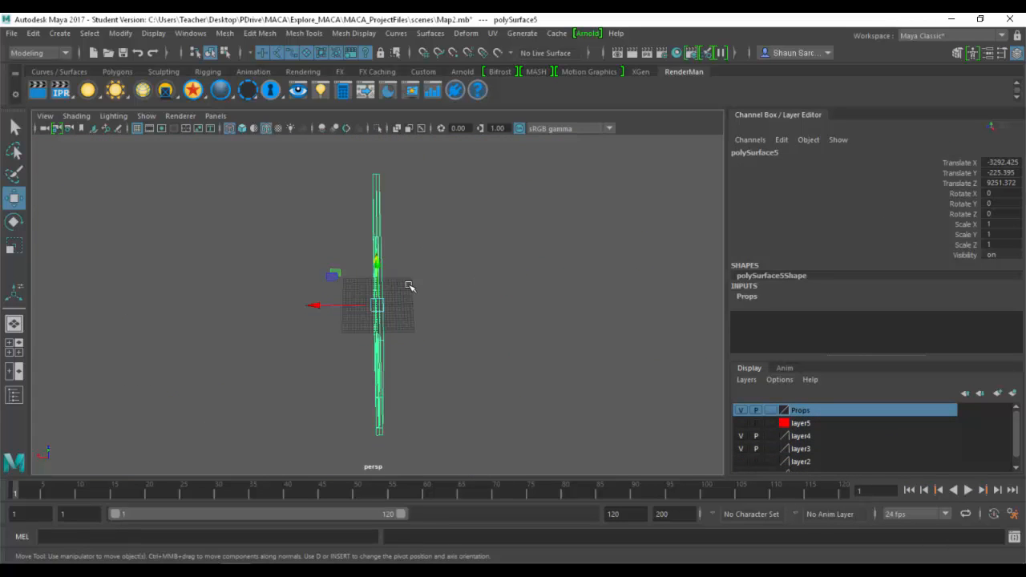
# Display the selected prop shaded with textures and isolate it in the perspective view to inspect its shape.
pyautogui.moveTo(410, 286)
pyautogui.keyDown('alt'); pyautogui.mouseDown()
pyautogui.moveTo(454, 277)
pyautogui.moveTo(516, 288)
pyautogui.mouseUp(); pyautogui.keyUp('alt')
pyautogui.press('6')
pyautogui.moveTo(454, 332)
pyautogui.keyDown('alt'); pyautogui.mouseDown()
pyautogui.moveTo(278, 253)
pyautogui.moveTo(293, 260)
pyautogui.mouseUp(); pyautogui.keyUp('alt')
pyautogui.click(378, 129)
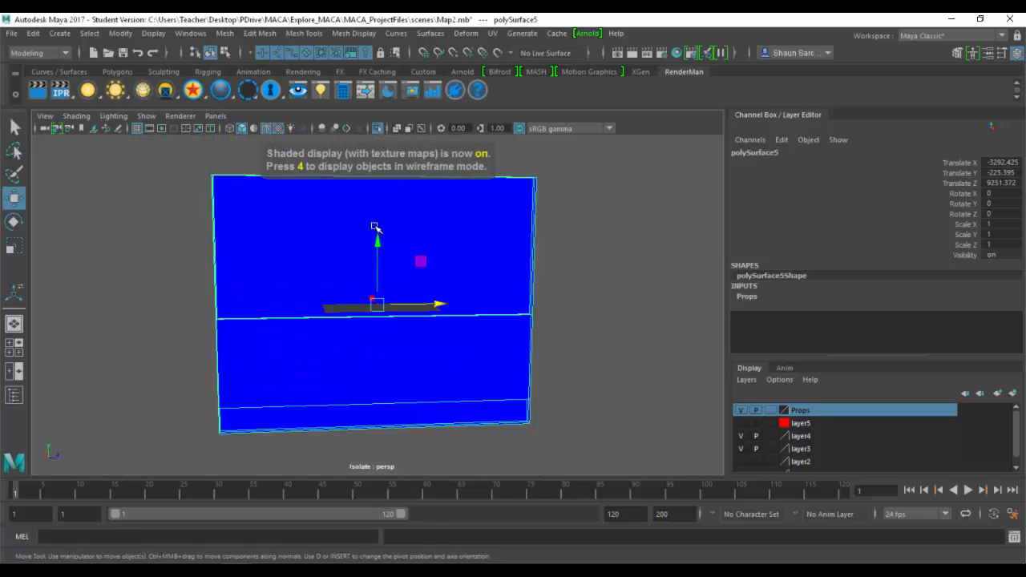
pyautogui.keyDown('alt'); pyautogui.moveTo(419, 261); pyautogui.dragTo(563, 305); pyautogui.keyUp('alt')
# Switch back to DSC_4745.JPG and compare the room number plate with the full view of the double doors.
pyautogui.click(606, 276)
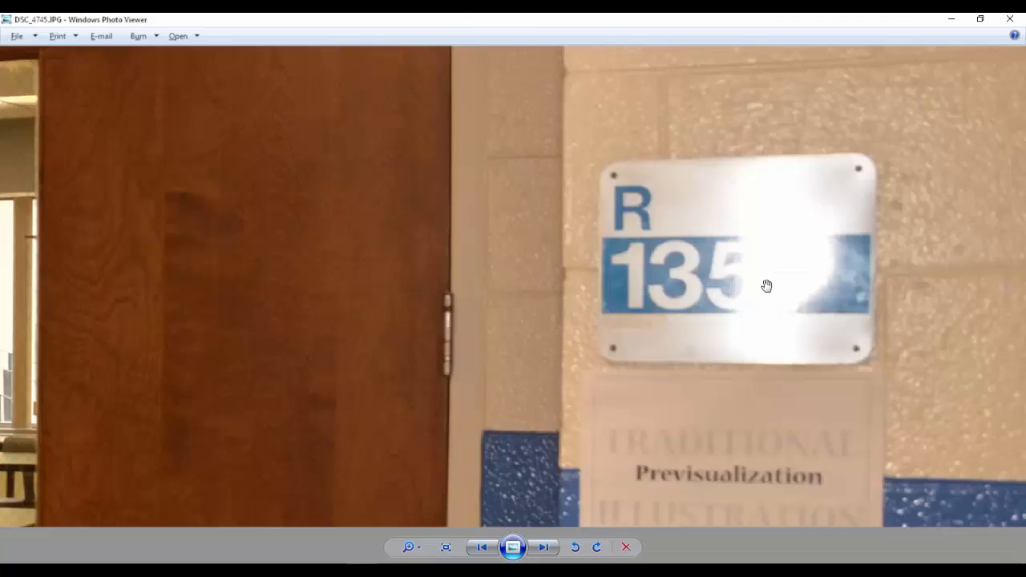
pyautogui.scroll(-3, 895, 264)
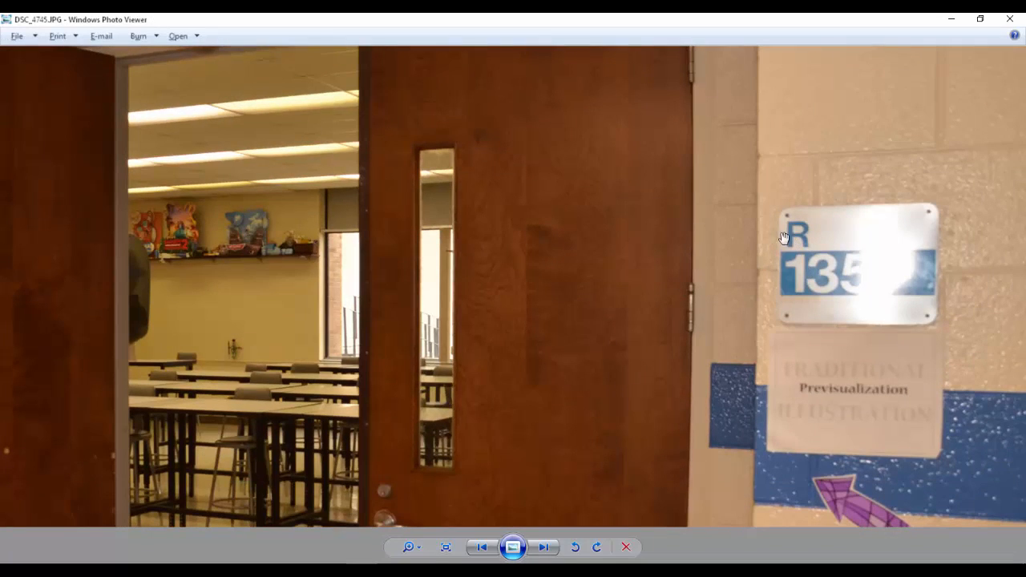
pyautogui.scroll(-3, 783, 237)
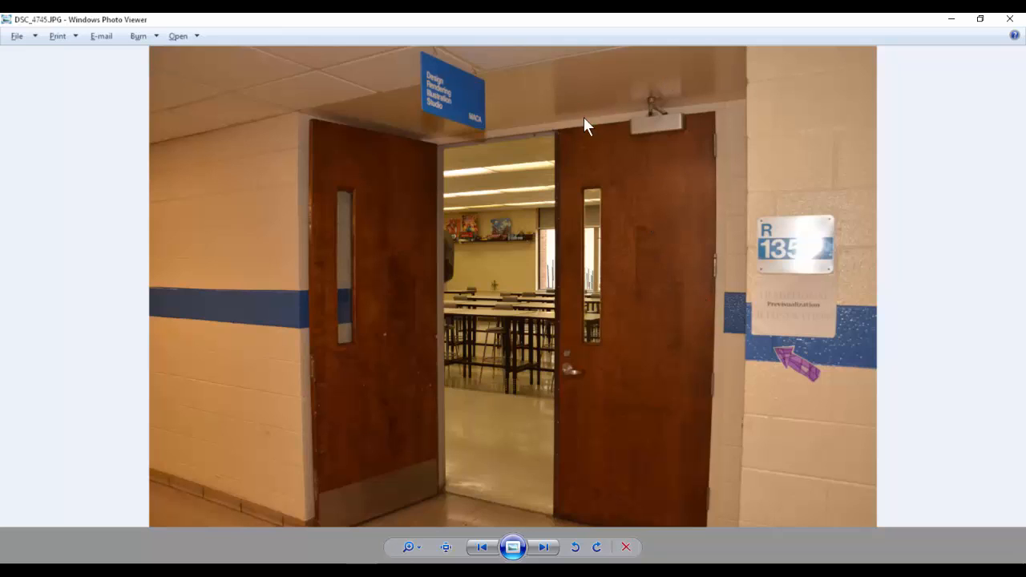
# Switch to Unreal, play the level and run the character into the building's corridor.
pyautogui.hotkey('alt', 'Tab')
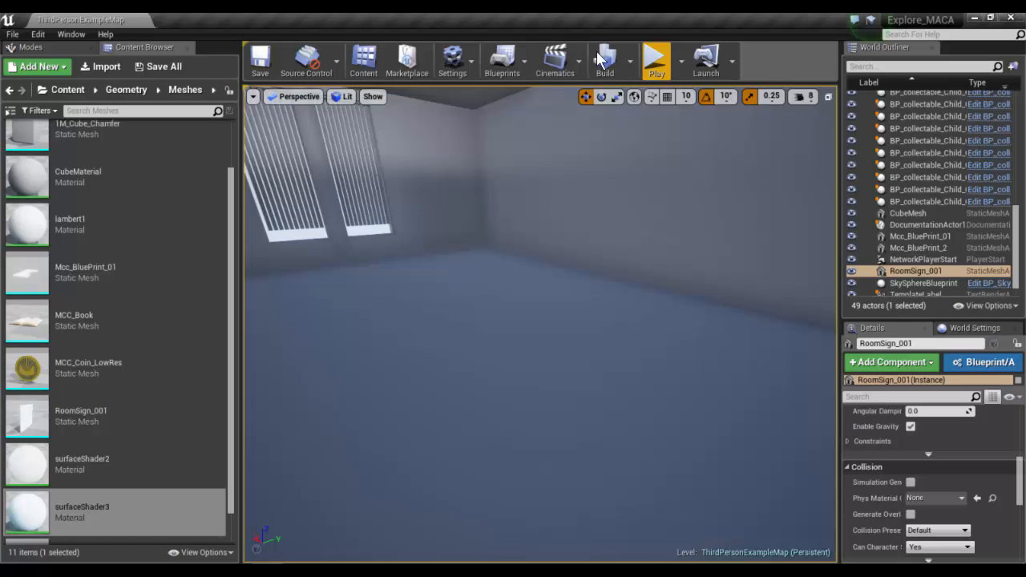
pyautogui.click(655, 61)
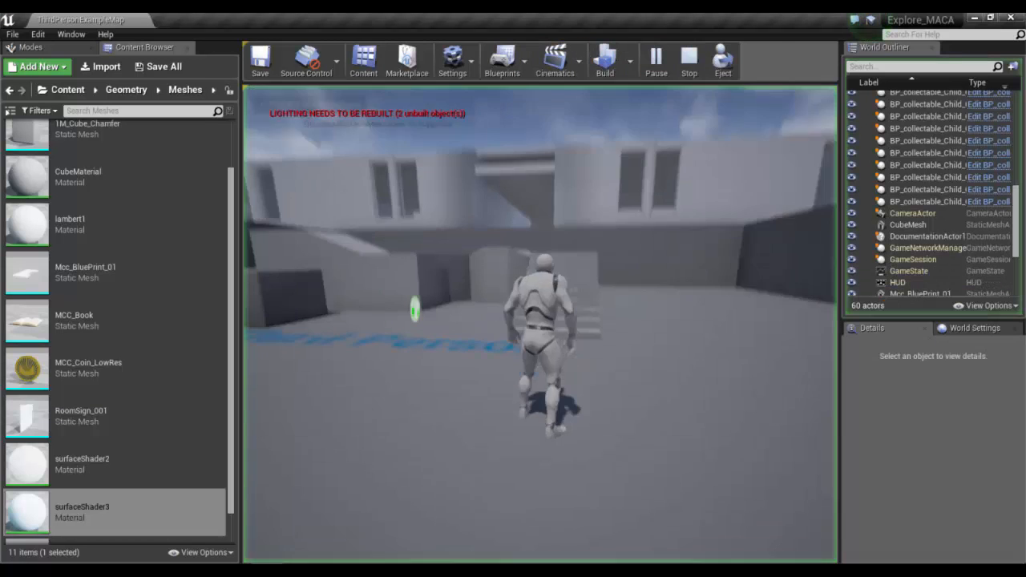
pyautogui.press('w')
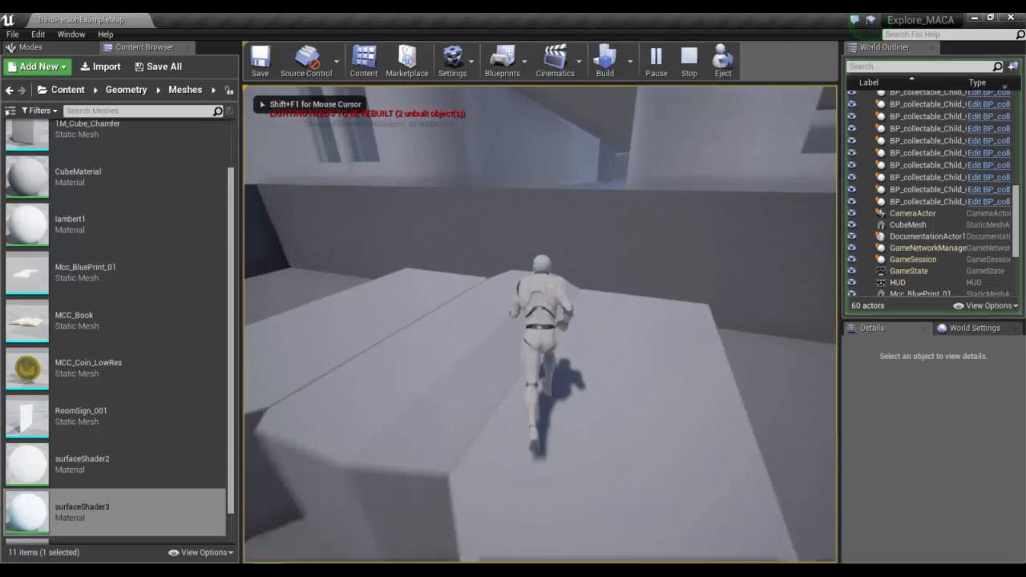
pyautogui.press('space')
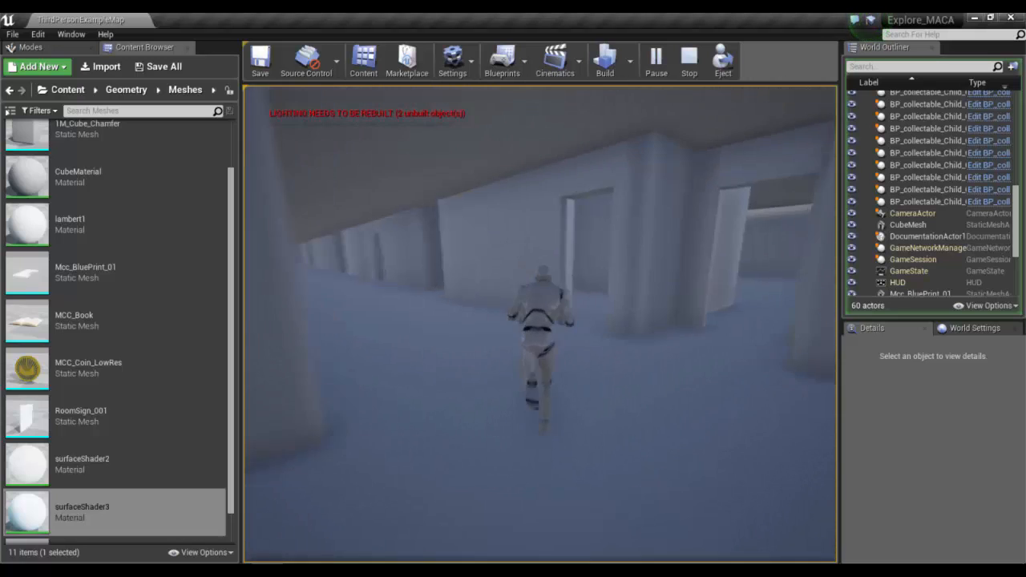
pyautogui.press('space')
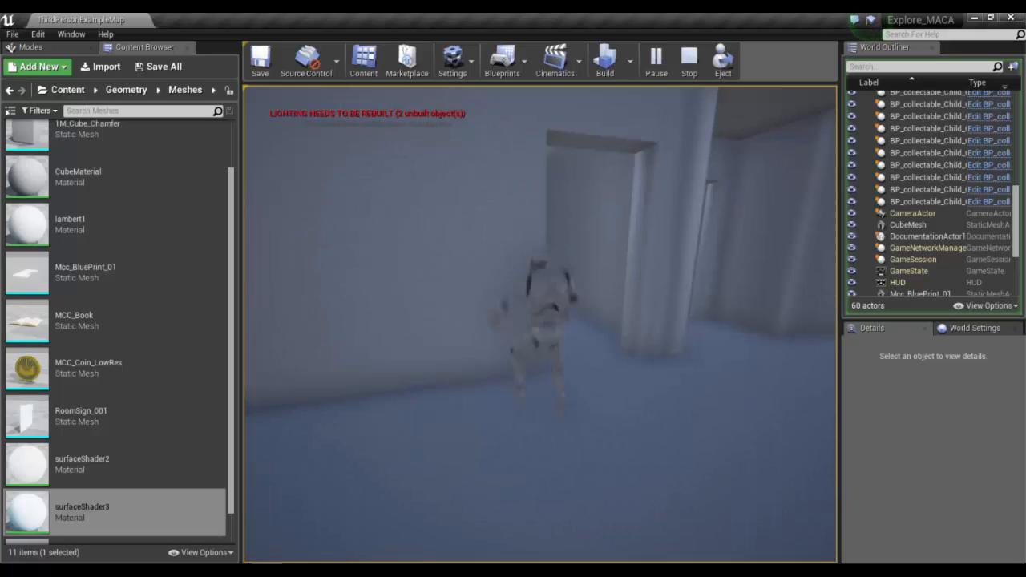
# Stand the character in front of the corridor doorway to compare its height with the opening, and end the play session.
pyautogui.press('s')
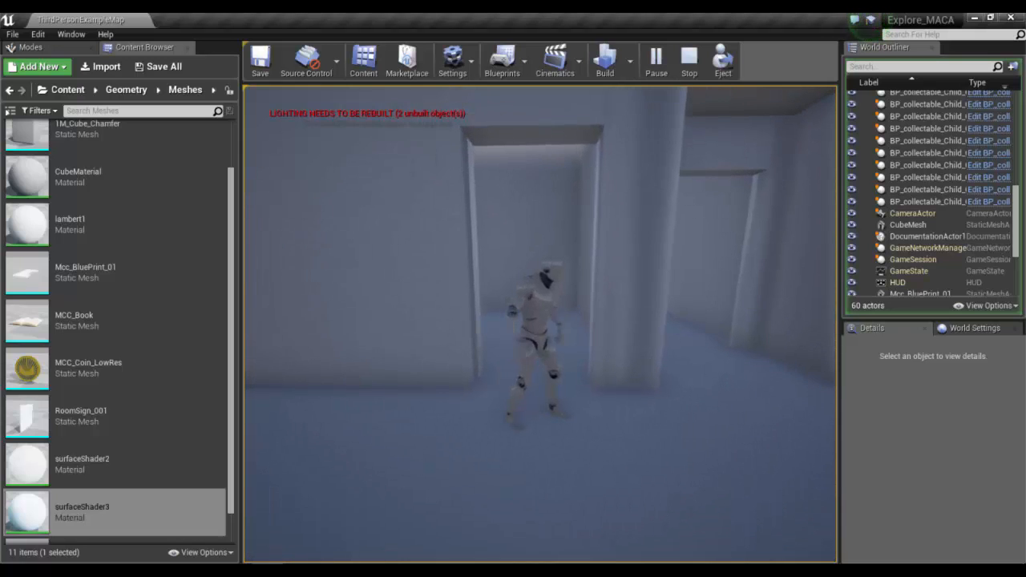
pyautogui.press('w')
pyautogui.press('space')
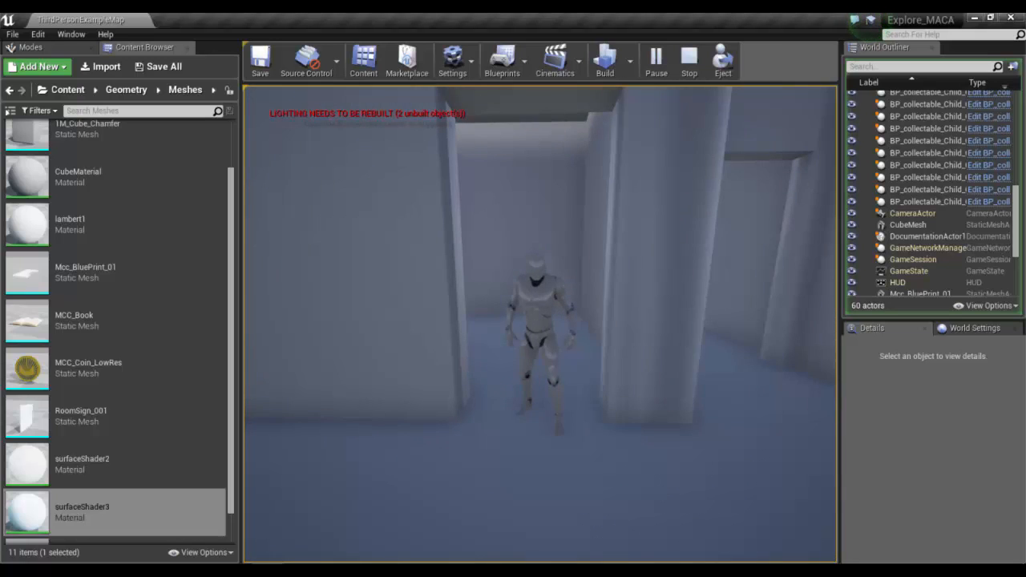
pyautogui.press('s')
pyautogui.press('space')
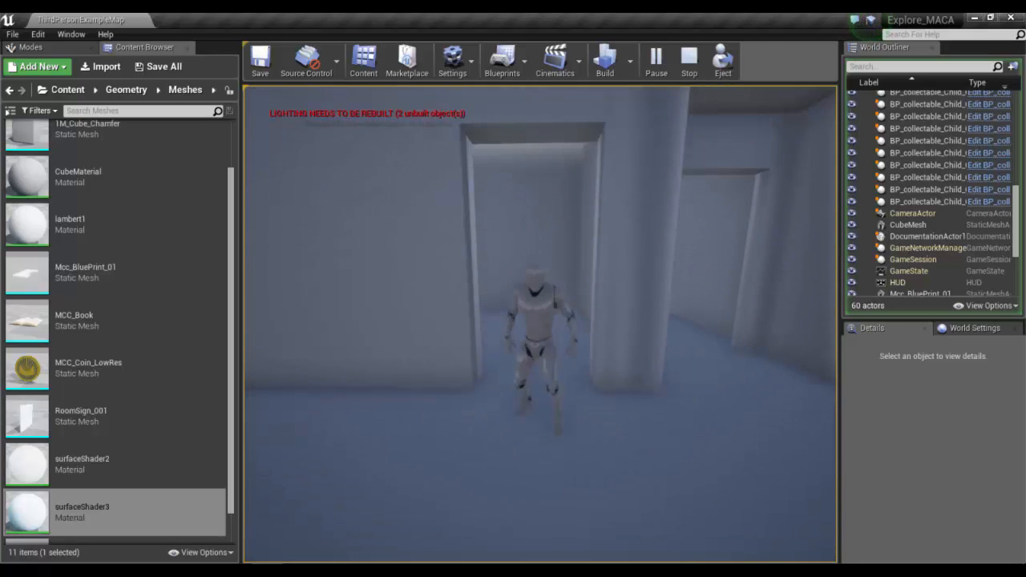
pyautogui.press('w')
pyautogui.press('w')
pyautogui.press('Escape')
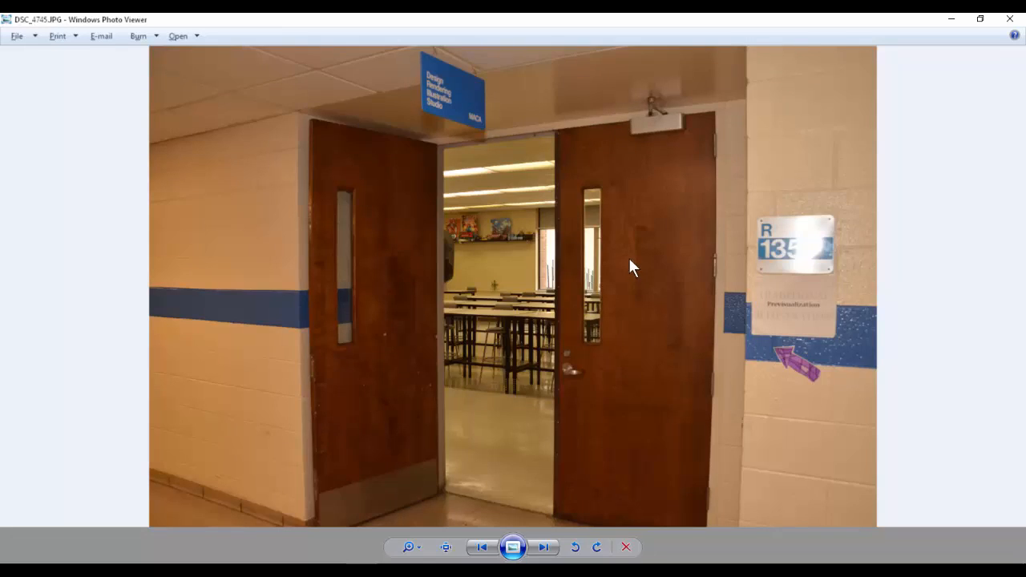
# Switch to the reference photos and browse from DSC_4745.JPG through the classroom pictures to the hallway in DSC_4756.JPG.
pyautogui.press('Right')
pyautogui.press('Right')
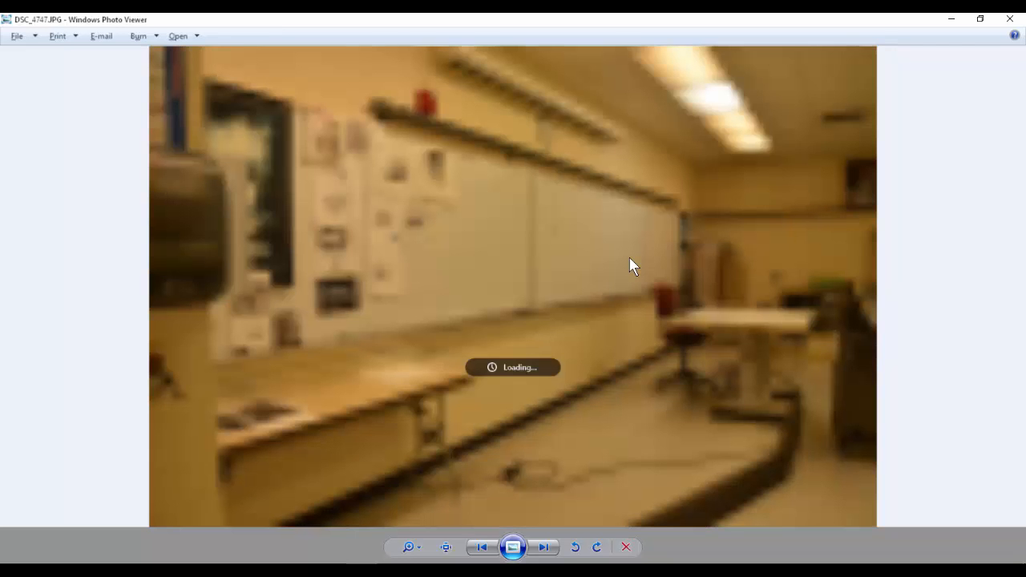
pyautogui.press('Right')
pyautogui.press('Right')
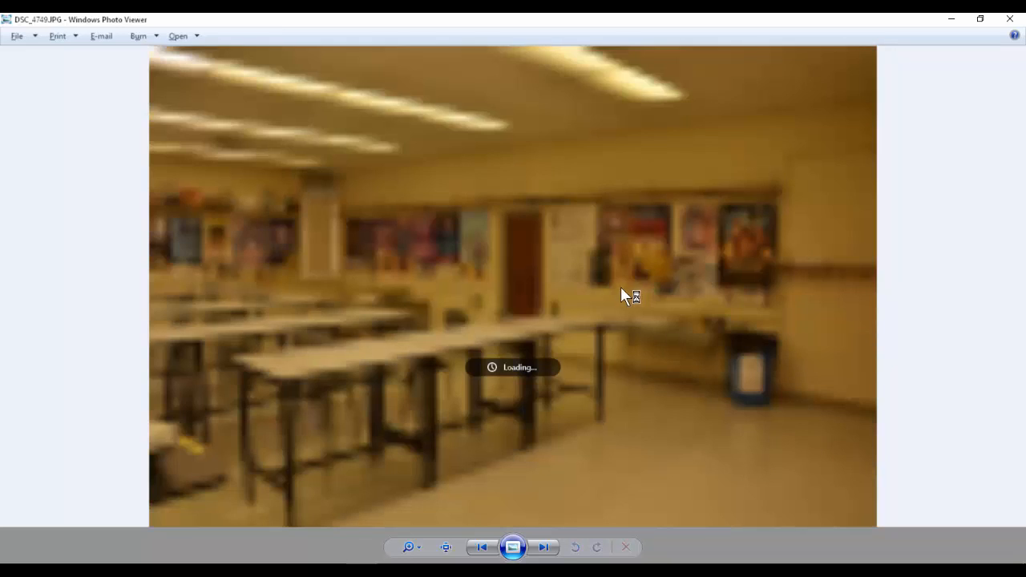
pyautogui.press('Right')
pyautogui.press('Right')
pyautogui.press('Right')
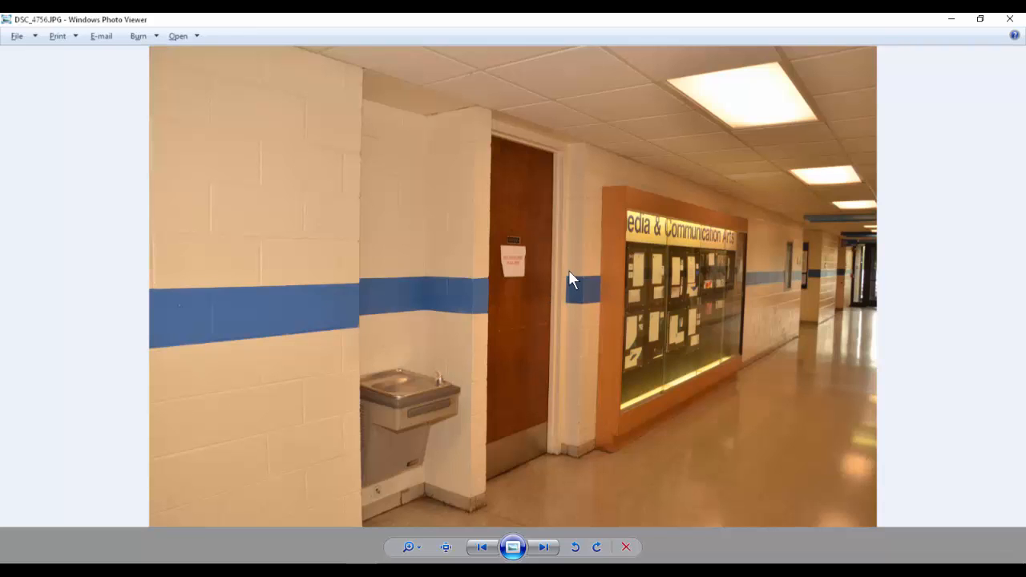
# Advance to DSC_4761.JPG and examine its display case, hanging signs and blue ceiling beams up close.
pyautogui.press('Right')
pyautogui.press('Right')
pyautogui.press('Right')
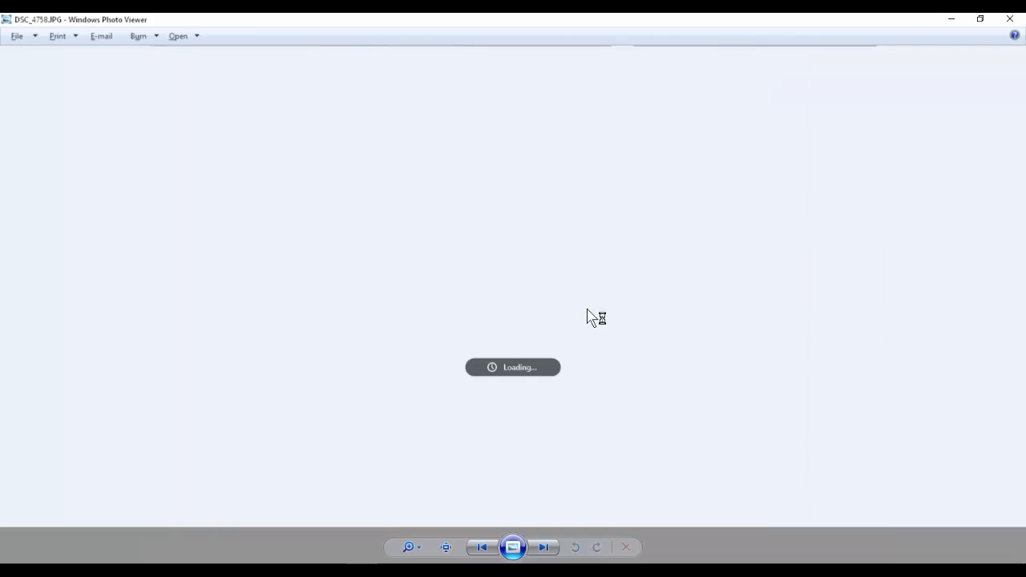
pyautogui.press('Right')
pyautogui.press('Right')
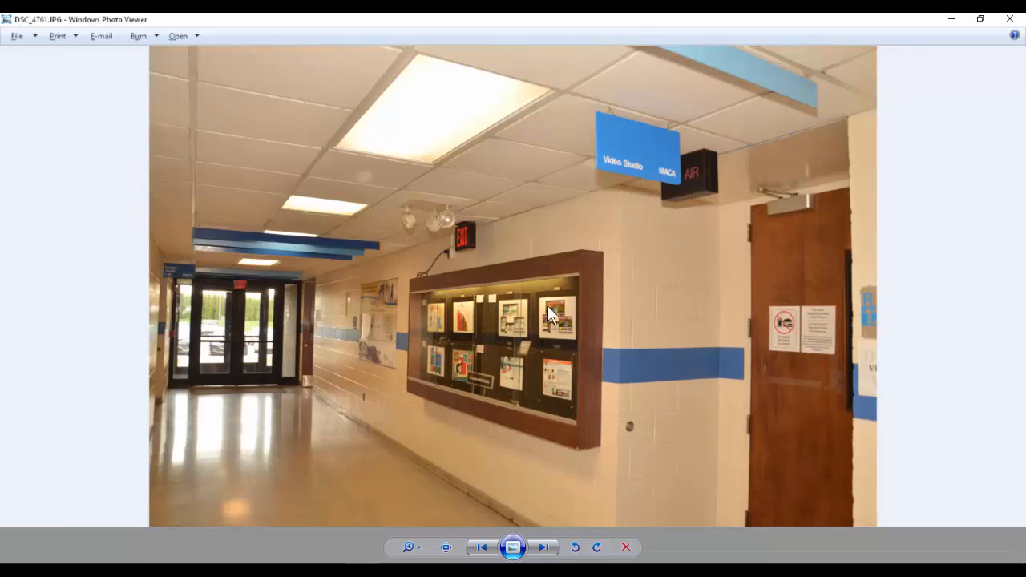
pyautogui.scroll(4, 274, 215)
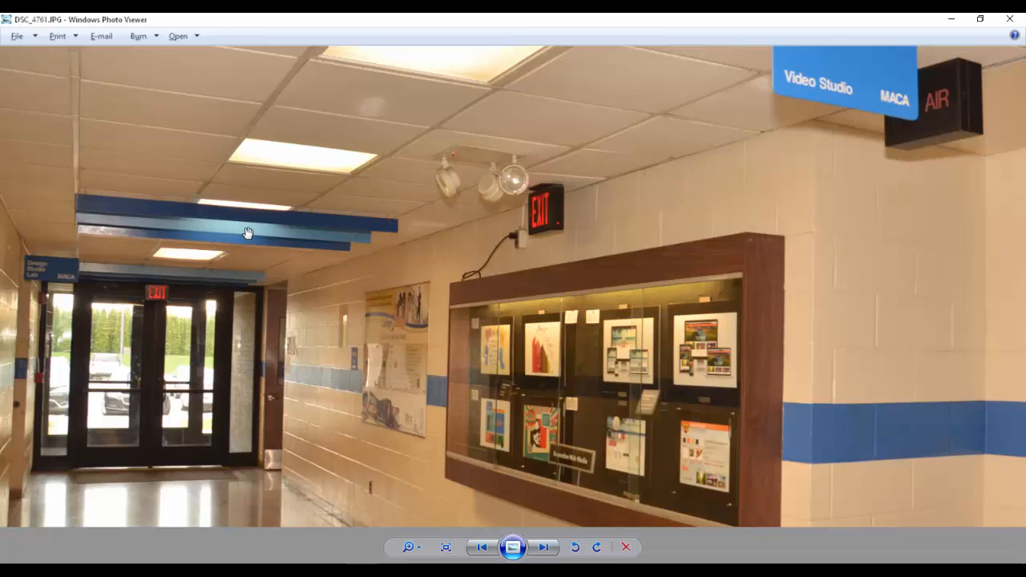
pyautogui.scroll(-4, 356, 173)
# Browse the Video Studio door and interior photos from DSC_4762.JPG to DSC_4770.JPG.
pyautogui.press('Right')
pyautogui.press('Right')
pyautogui.press('Right')
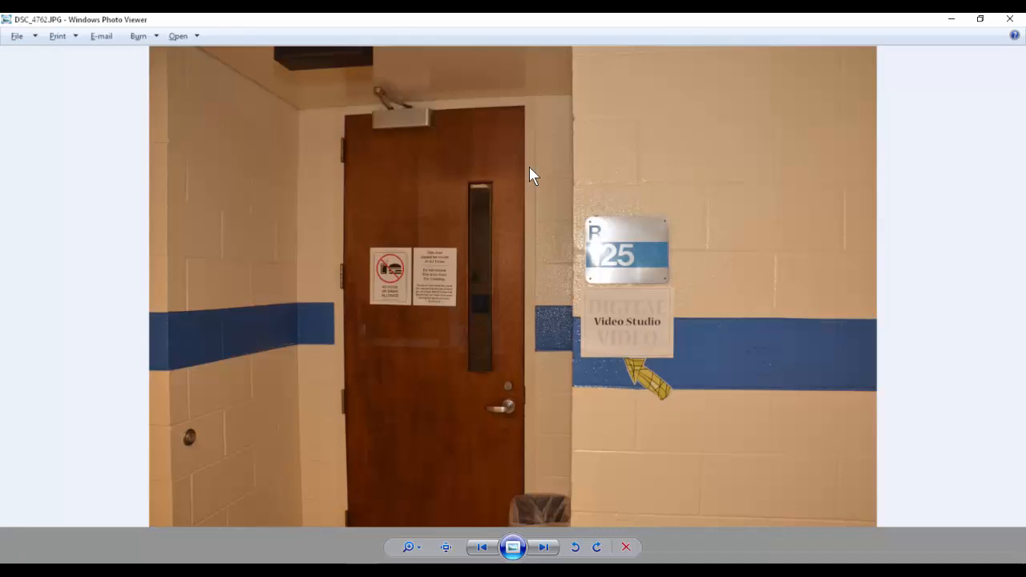
pyautogui.press('Right')
pyautogui.press('Right')
pyautogui.press('Right')
pyautogui.press('Right')
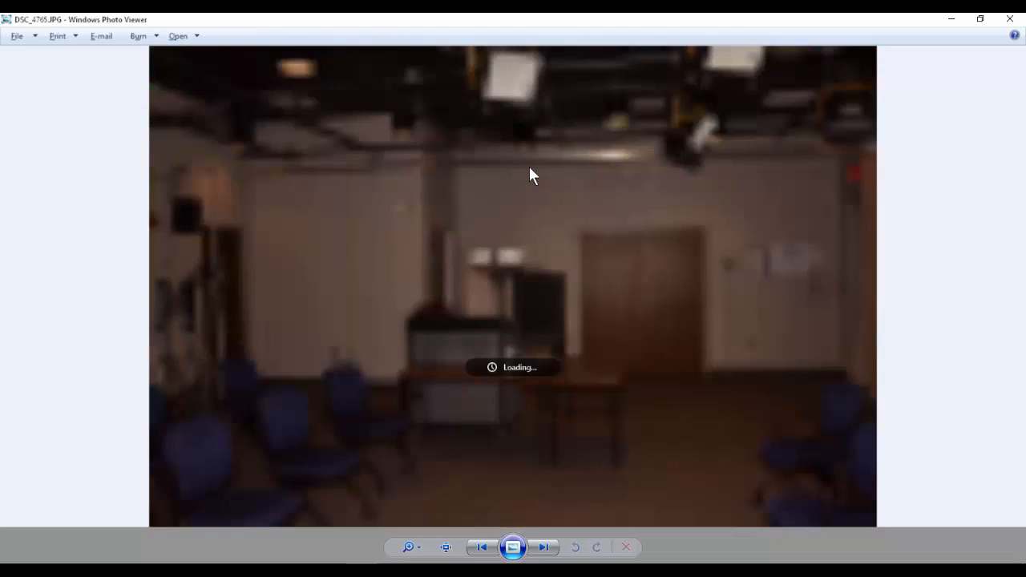
pyautogui.press('Right')
pyautogui.press('Right')
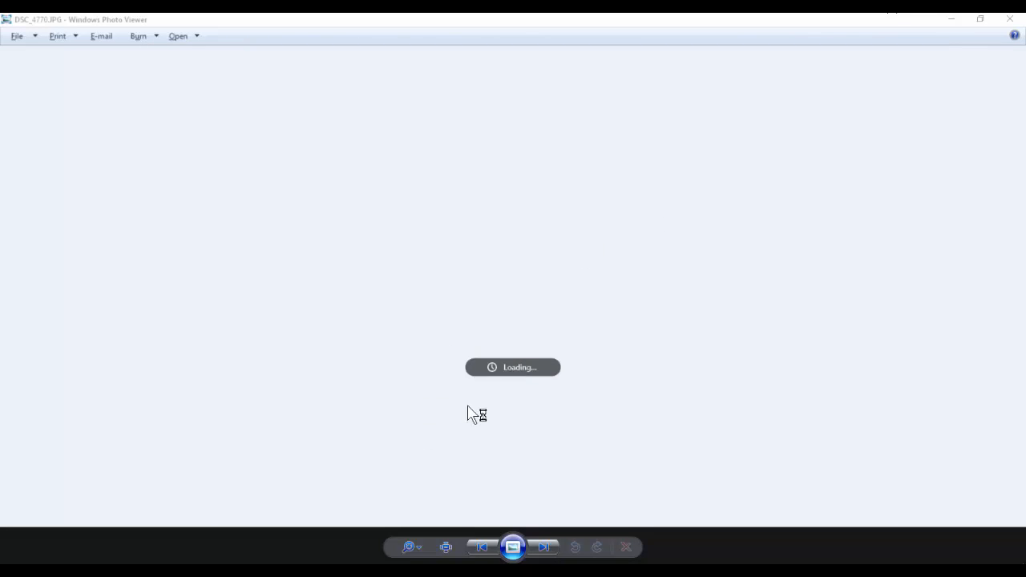
# Switch to the Reference folder in File Explorer, find the hallway photo DSC_4816.JPG and open it.
pyautogui.hotkey('alt', 'Tab')
pyautogui.hotkey('alt', 'Tab')
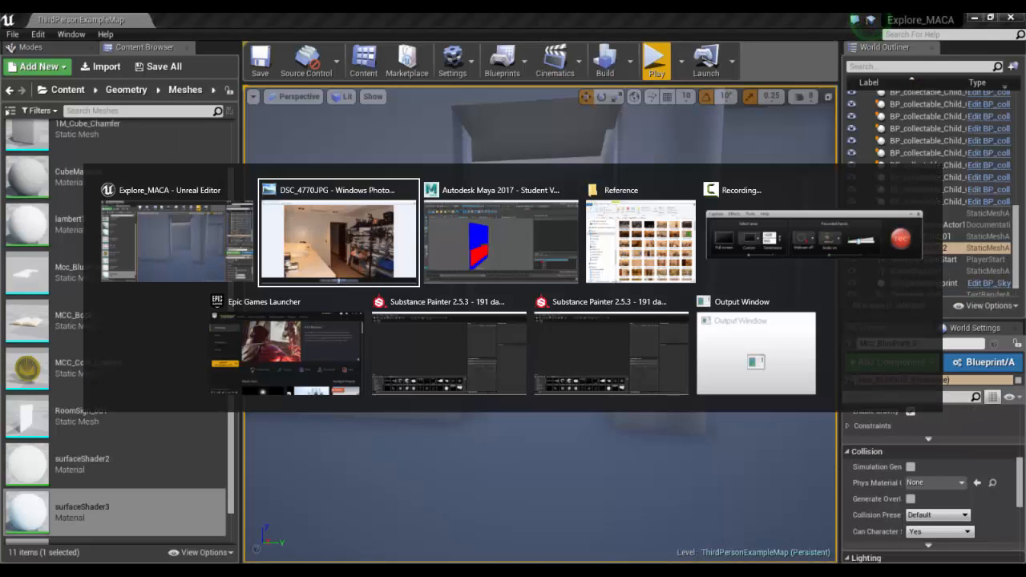
pyautogui.click(628, 233)
pyautogui.scroll(-3, 678, 353)
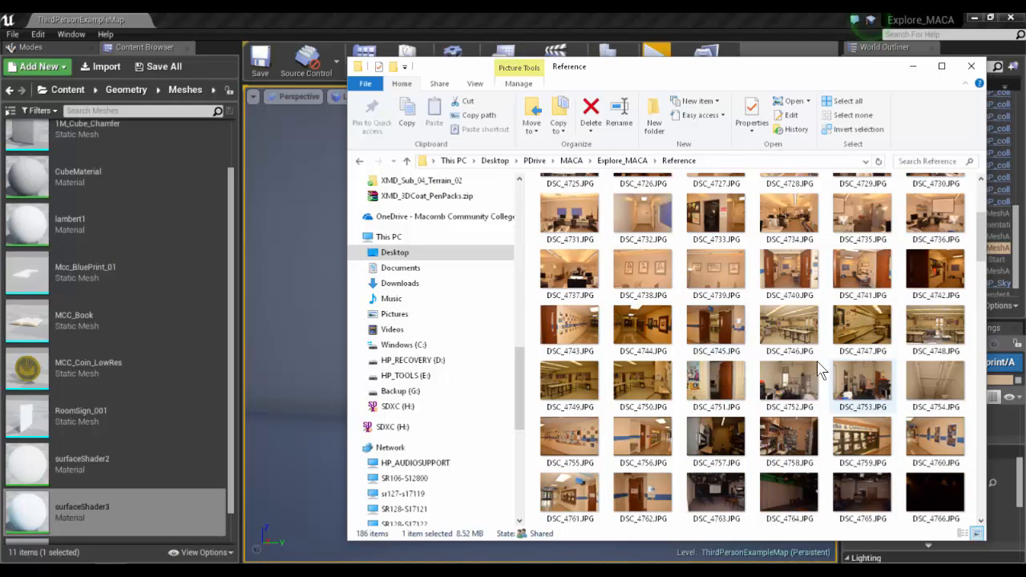
pyautogui.scroll(-5, 634, 365)
pyautogui.scroll(-5, 623, 367)
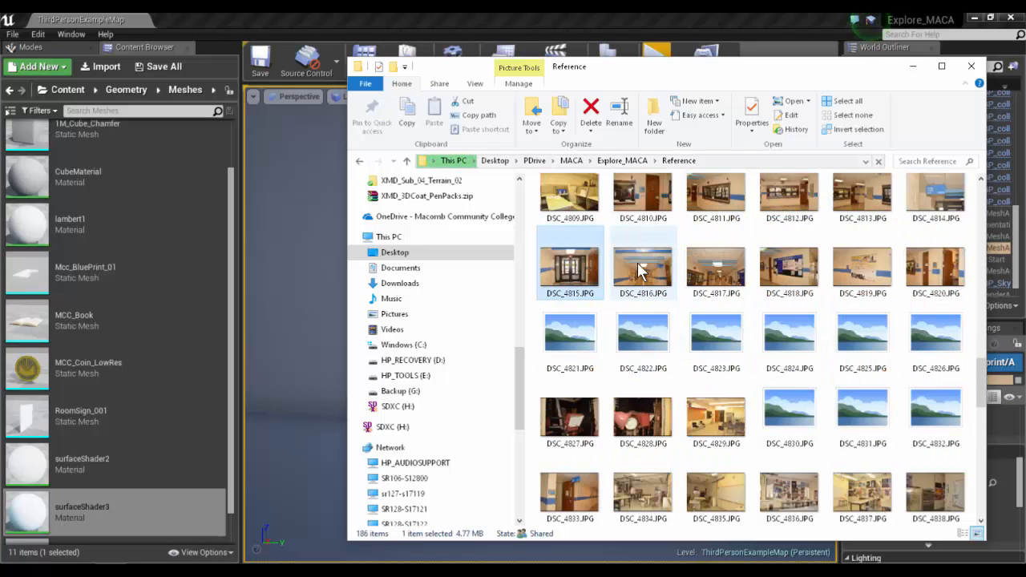
pyautogui.doubleClick(639, 265)
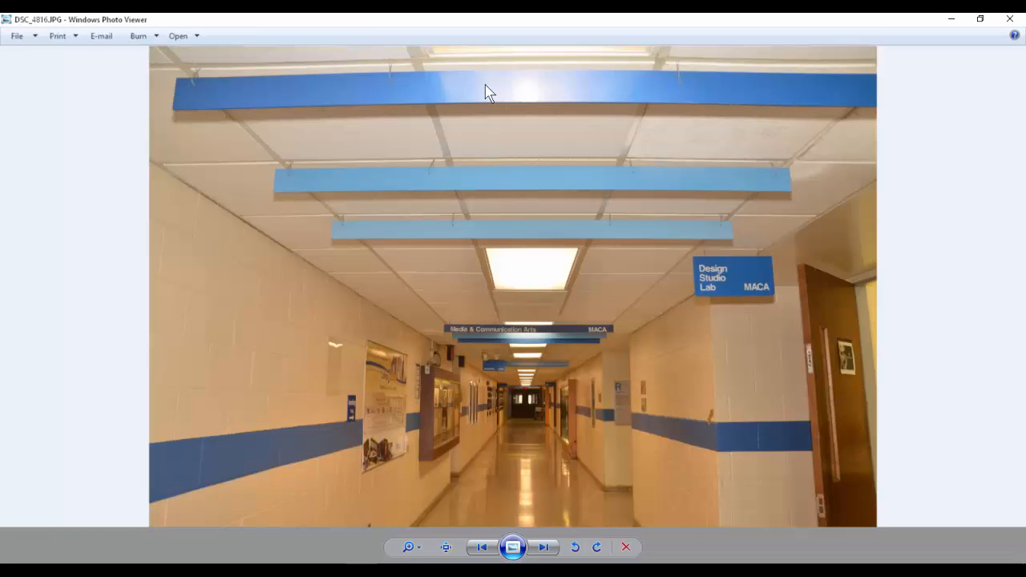
# Examine the ceiling banners, hanging signs, display cases and Design Studio Lab entrance in DSC_4816.JPG up close.
pyautogui.scroll(4, 539, 332)
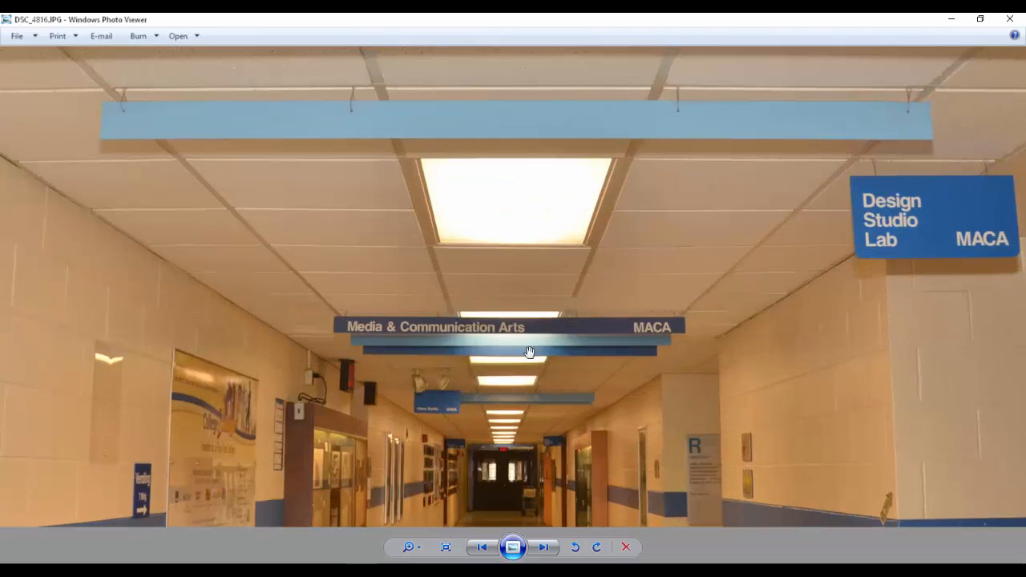
pyautogui.scroll(2, 509, 353)
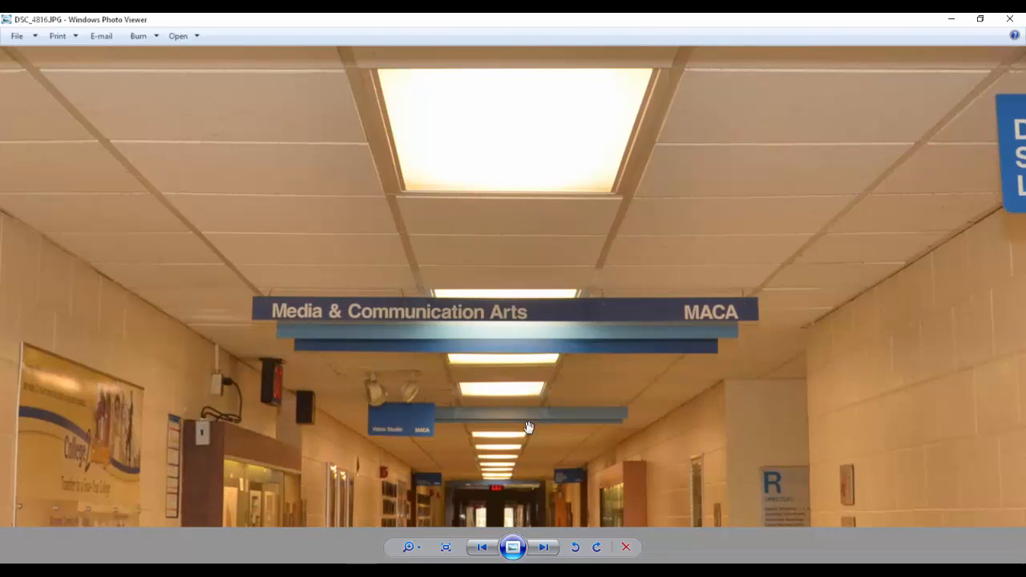
pyautogui.scroll(1, 529, 431)
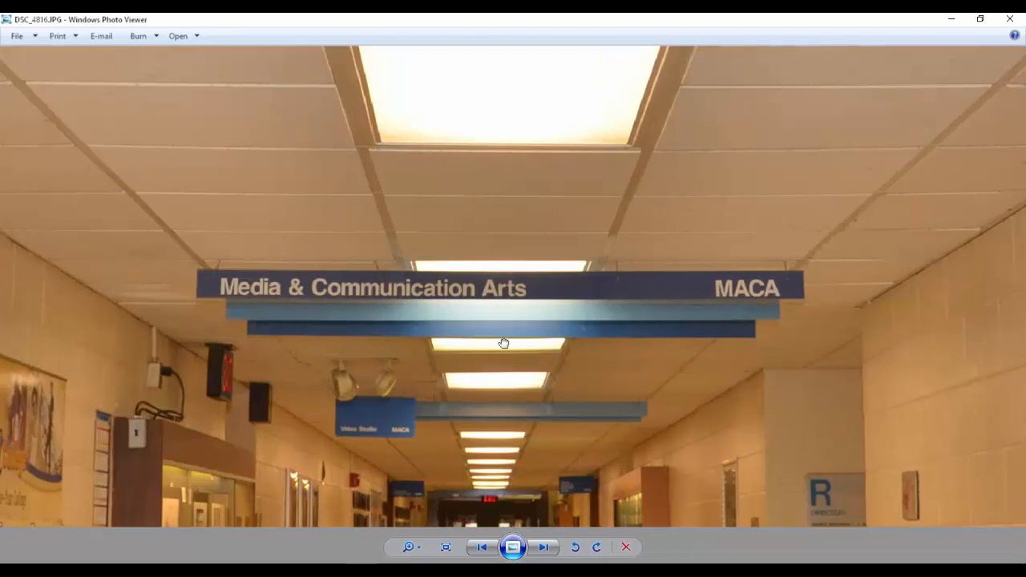
pyautogui.moveTo(503, 343); pyautogui.dragTo(544, 254)
pyautogui.moveTo(555, 328); pyautogui.dragTo(583, 129)
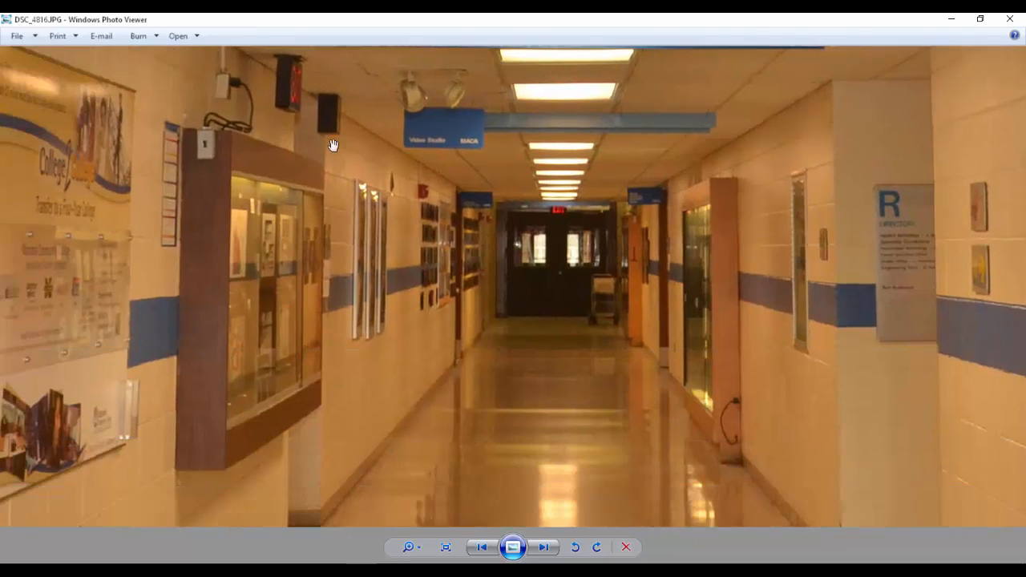
pyautogui.moveTo(544, 243); pyautogui.dragTo(259, 228)
pyautogui.scroll(-4, 579, 280)
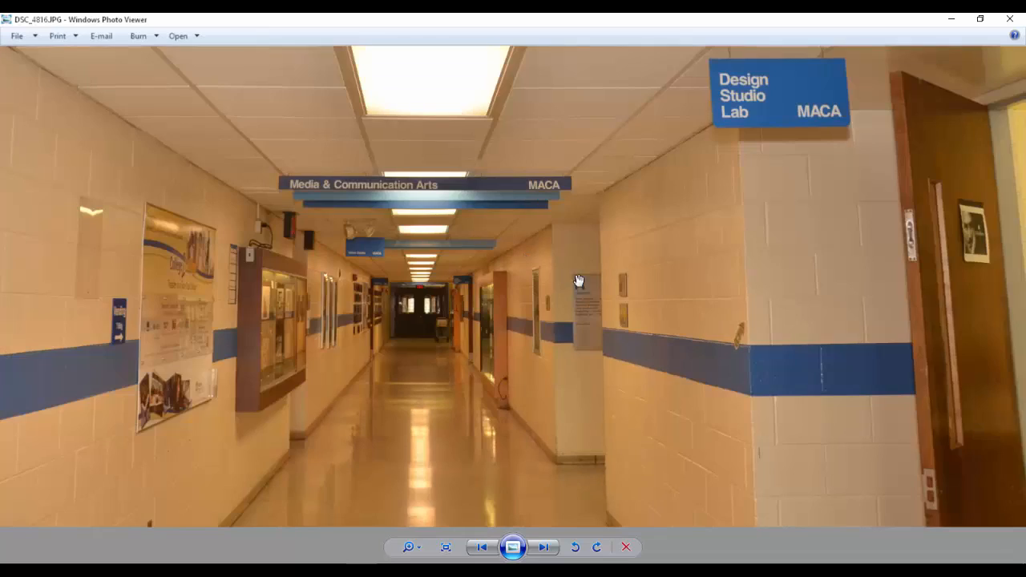
pyautogui.scroll(-2, 578, 278)
# Browse the reference photos past the wall display case in DSC_4821.JPG to the studio light in DSC_4827.JPG.
pyautogui.press('Right')
pyautogui.press('Right')
pyautogui.press('Right')
pyautogui.press('Right')
pyautogui.press('Right')
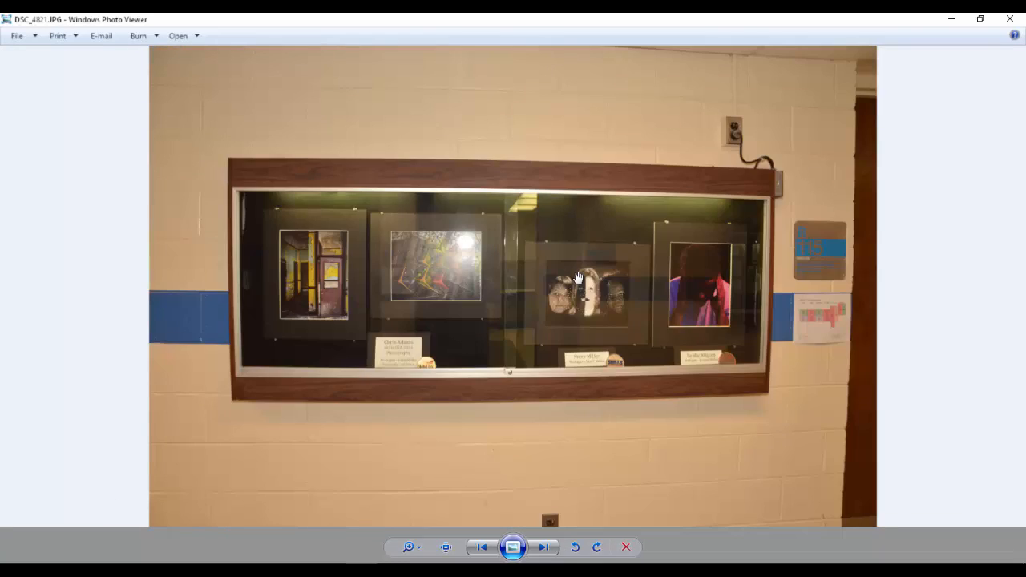
pyautogui.press('Right')
pyautogui.press('Right')
pyautogui.press('Right')
pyautogui.press('Right')
pyautogui.press('Right')
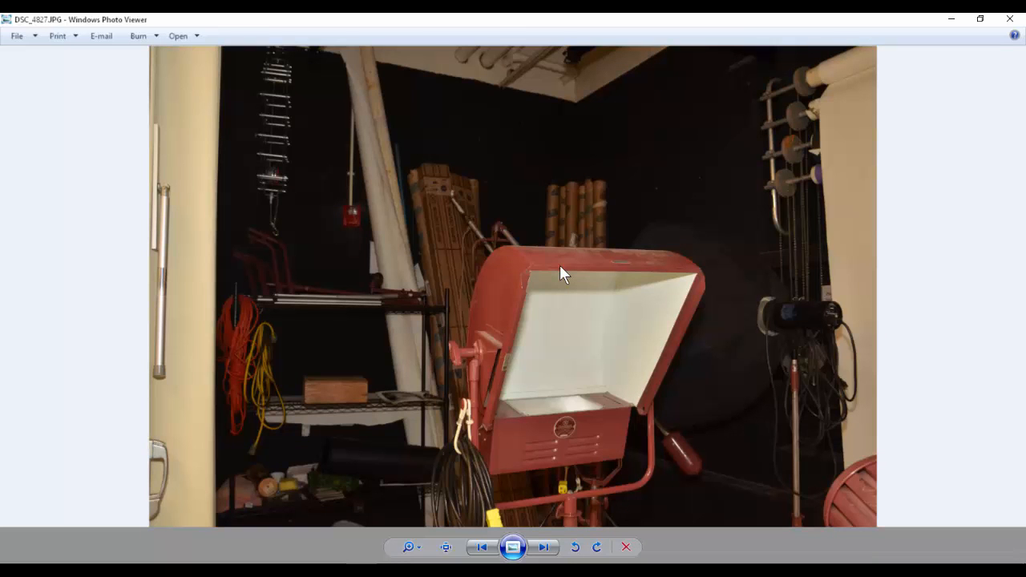
# Browse the reference photos from the studio lights in DSC_4828.JPG to the poster-covered classroom wall in DSC_4837.JPG.
pyautogui.press('Right')
pyautogui.press('Right')
pyautogui.press('Right')
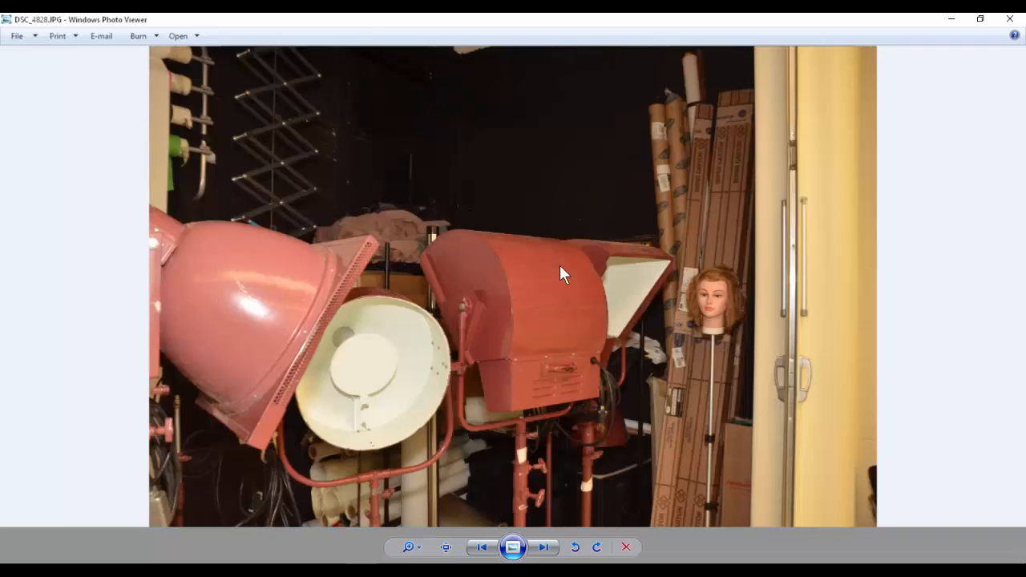
pyautogui.press('Right')
pyautogui.press('Right')
pyautogui.press('Right')
pyautogui.press('Right')
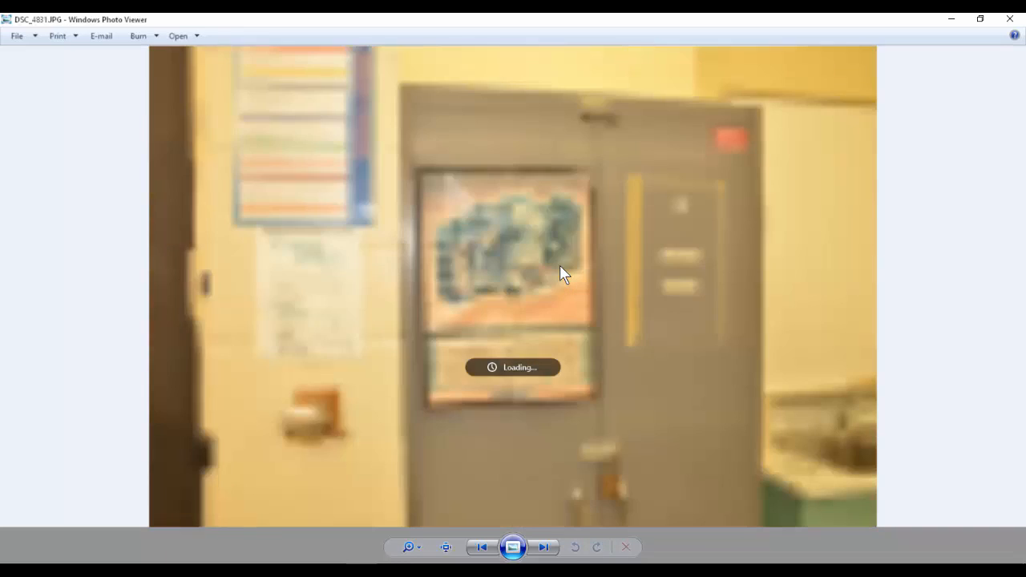
pyautogui.press('Right')
pyautogui.press('Right')
pyautogui.press('Right')
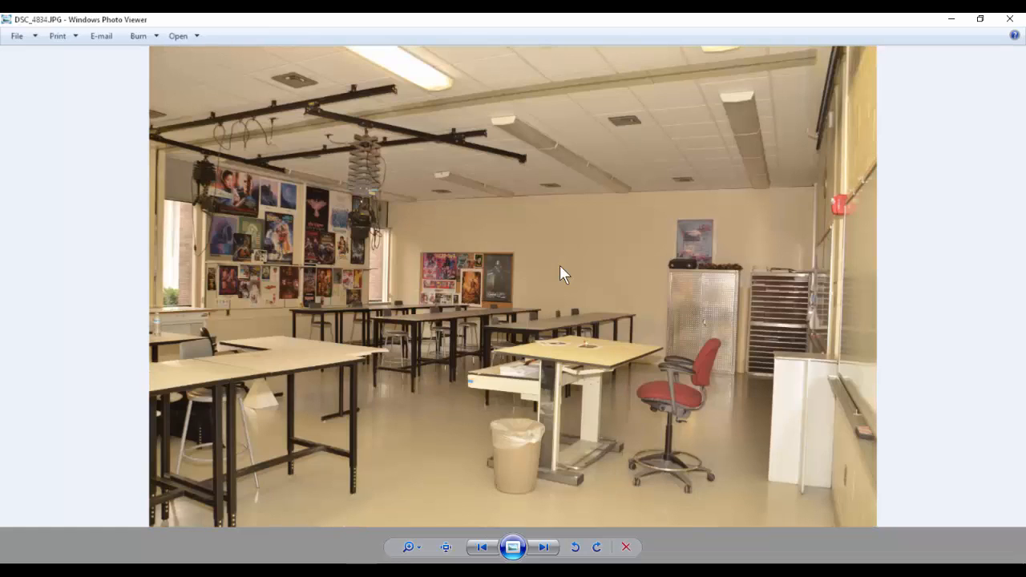
pyautogui.press('Right')
pyautogui.press('Right')
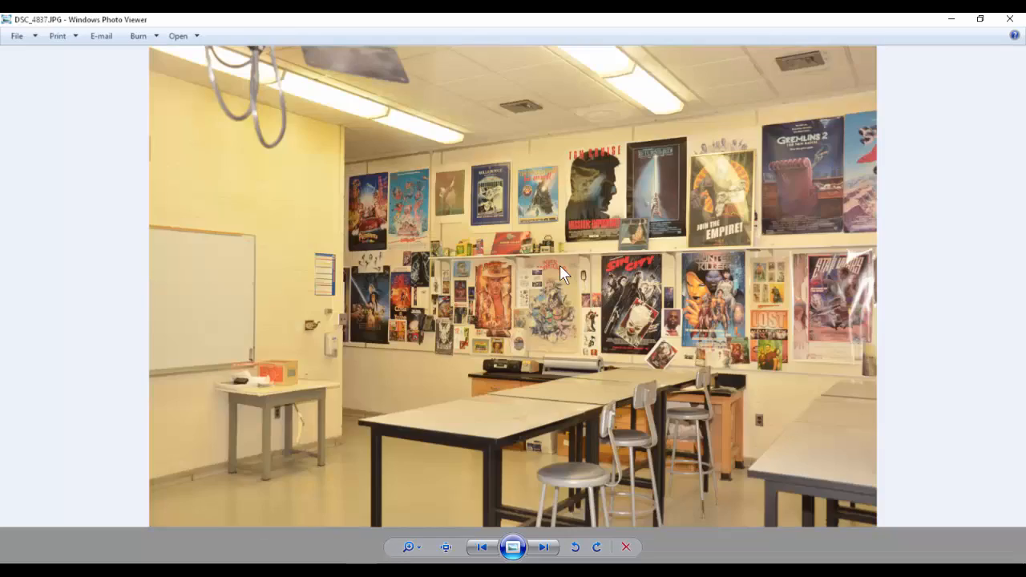
# Close the photo, return to Unreal and look along the corridor walls in the perspective viewport.
pyautogui.doubleClick(7, 20)
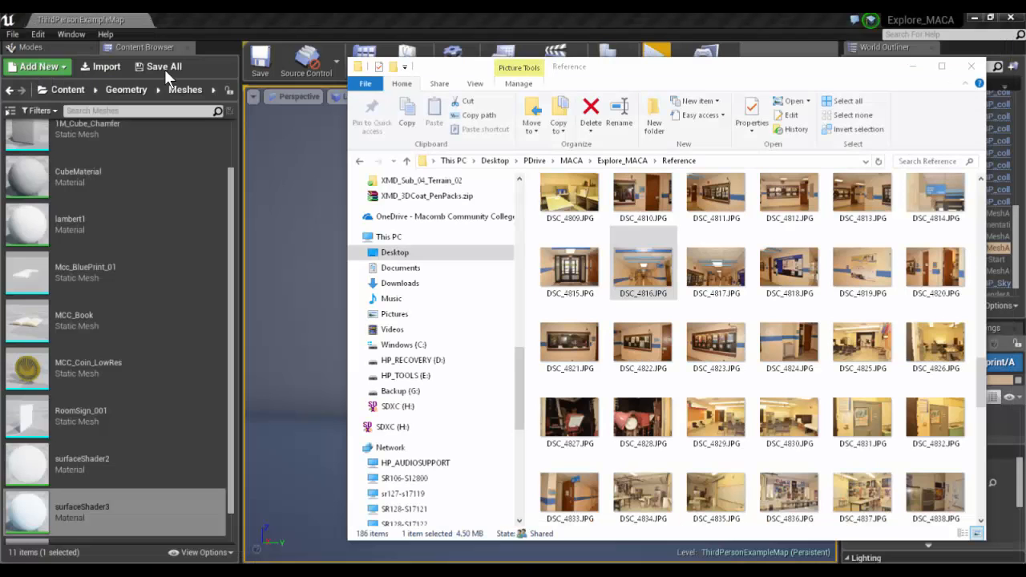
pyautogui.click(322, 11)
pyautogui.moveTo(571, 294); pyautogui.dragTo(376, 298, button='right')
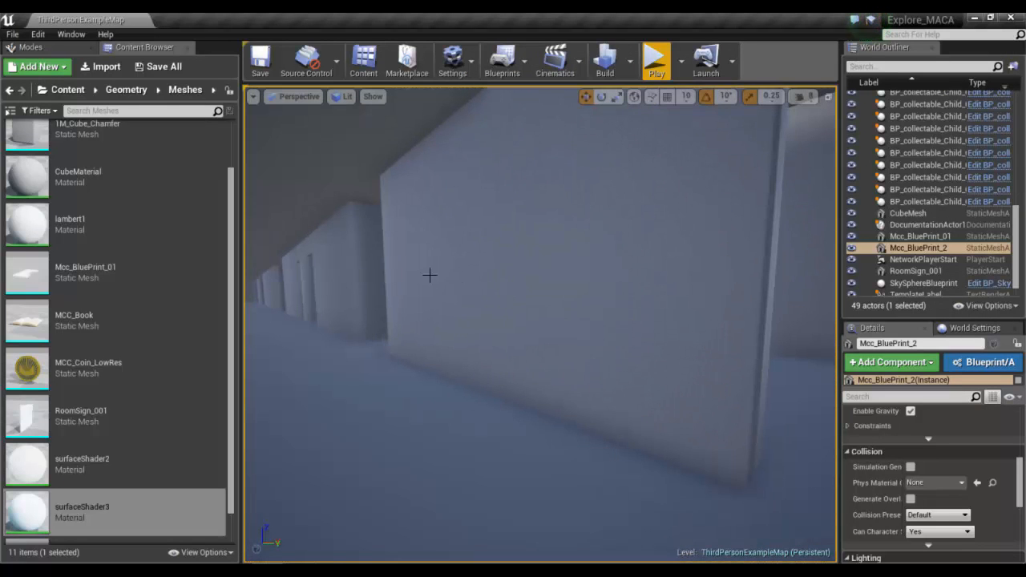
# Look down the corridor, switch to Maya and inspect the isolated blue-and-red panel prop.
pyautogui.moveTo(430, 275); pyautogui.dragTo(352, 277, button='right')
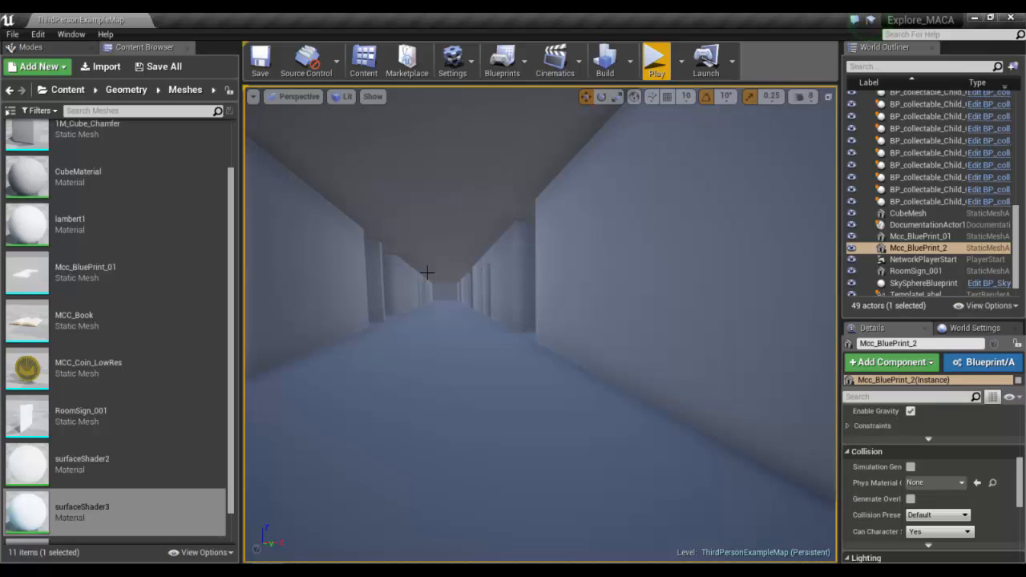
pyautogui.hotkey('alt', 'Tab')
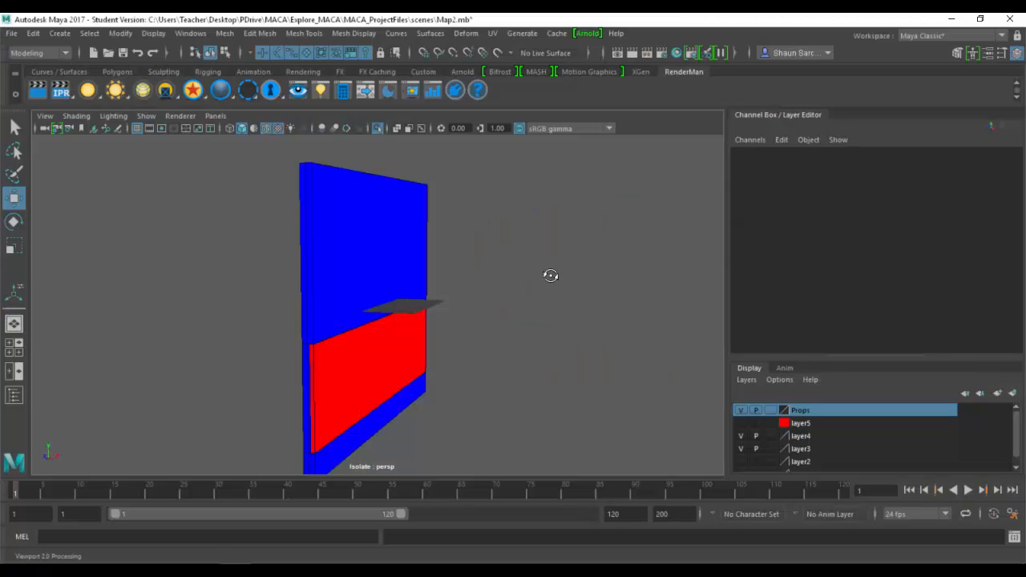
pyautogui.keyDown('alt'); pyautogui.moveTo(550, 276); pyautogui.dragTo(596, 266); pyautogui.keyUp('alt')
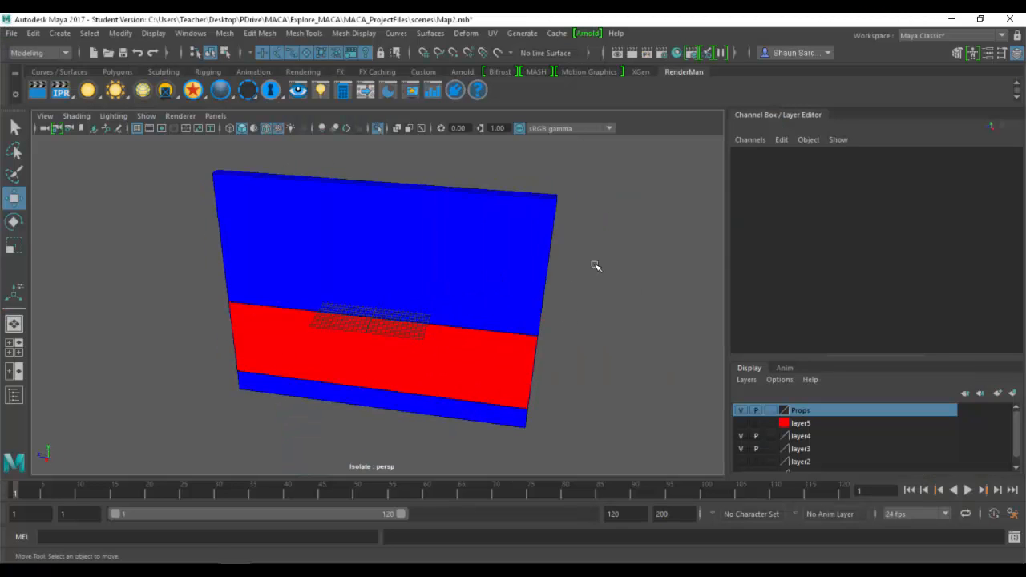
pyautogui.click(355, 347)
pyautogui.keyDown('alt'); pyautogui.moveTo(355, 348); pyautogui.dragTo(563, 318); pyautogui.keyUp('alt')
pyautogui.keyDown('alt'); pyautogui.moveTo(564, 318); pyautogui.dragTo(433, 318, button='right'); pyautogui.keyUp('alt')
pyautogui.keyDown('alt'); pyautogui.moveTo(355, 319); pyautogui.dragTo(252, 328); pyautogui.keyUp('alt')
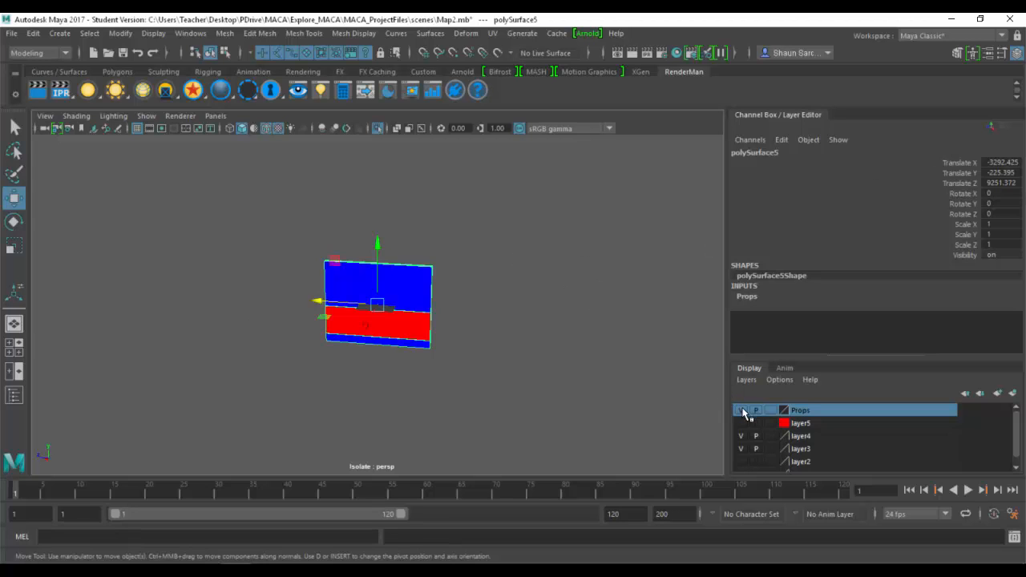
# Hide the Props layer and turn off Isolate Select to bring back the building.
pyautogui.click(743, 412)
pyautogui.click(607, 331)
pyautogui.click(377, 128)
# Examine the building interior and its full floor layout in wireframe display.
pyautogui.keyDown('alt'); pyautogui.moveTo(344, 224); pyautogui.dragTo(233, 232); pyautogui.keyUp('alt')
pyautogui.scroll(-8, 201, 236)
pyautogui.keyDown('alt'); pyautogui.moveTo(476, 261); pyautogui.dragTo(134, 214); pyautogui.keyUp('alt')
pyautogui.scroll(5, 385, 200)
pyautogui.scroll(4, 464, 182)
pyautogui.keyDown('alt'); pyautogui.moveTo(218, 222); pyautogui.dragTo(224, 273, button='middle'); pyautogui.keyUp('alt')
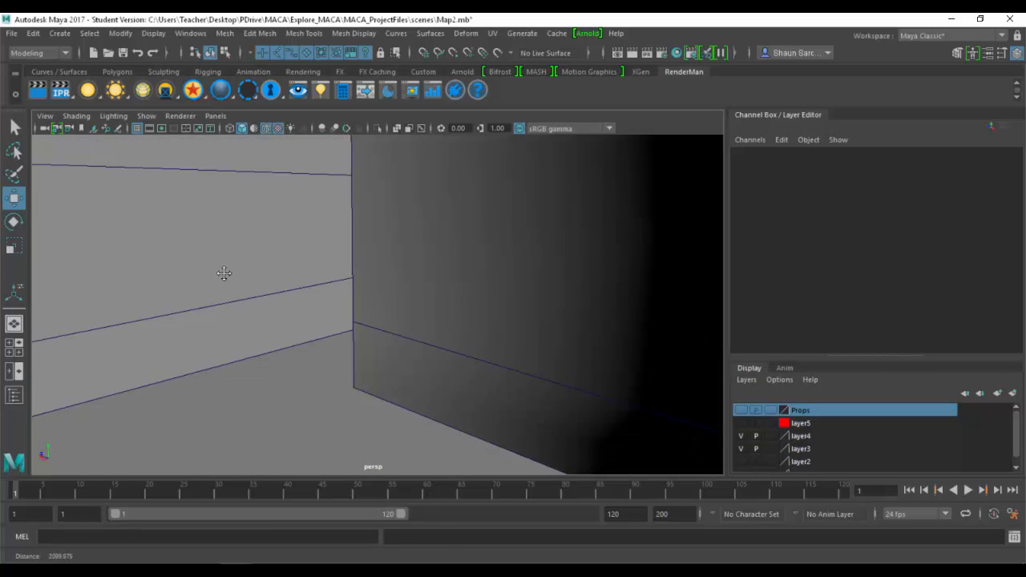
pyautogui.scroll(-8, 200, 251)
pyautogui.keyDown('alt'); pyautogui.moveTo(199, 252); pyautogui.dragTo(347, 286); pyautogui.keyUp('alt')
pyautogui.press('4')
pyautogui.keyDown('alt'); pyautogui.moveTo(410, 297); pyautogui.dragTo(327, 345); pyautogui.keyUp('alt')
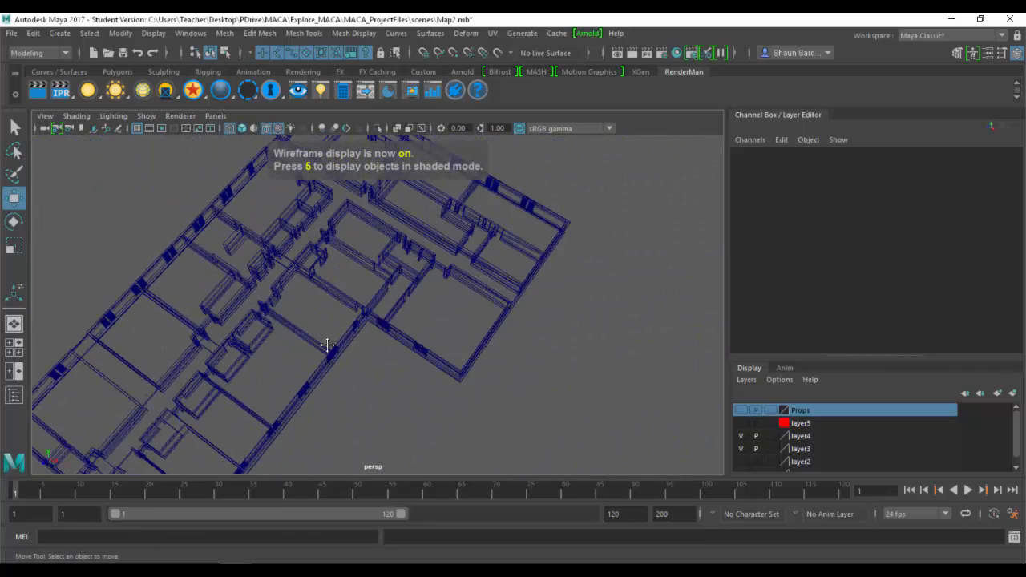
pyautogui.keyDown('alt'); pyautogui.moveTo(327, 345); pyautogui.dragTo(616, 146, button='middle'); pyautogui.keyUp('alt')
pyautogui.keyDown('alt'); pyautogui.moveTo(296, 321); pyautogui.dragTo(361, 280, button='middle'); pyautogui.keyUp('alt')
pyautogui.keyDown('alt'); pyautogui.moveTo(361, 279); pyautogui.dragTo(144, 268); pyautogui.keyUp('alt')
pyautogui.keyDown('alt'); pyautogui.moveTo(358, 270); pyautogui.dragTo(502, 318, button='middle'); pyautogui.keyUp('alt')
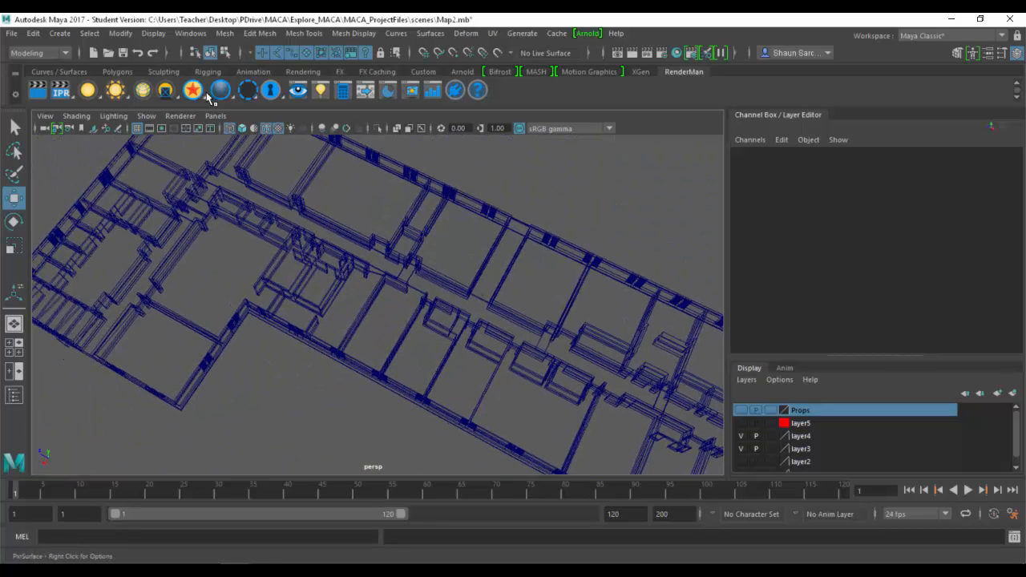
pyautogui.keyDown('alt'); pyautogui.moveTo(453, 320); pyautogui.dragTo(474, 215); pyautogui.keyUp('alt')
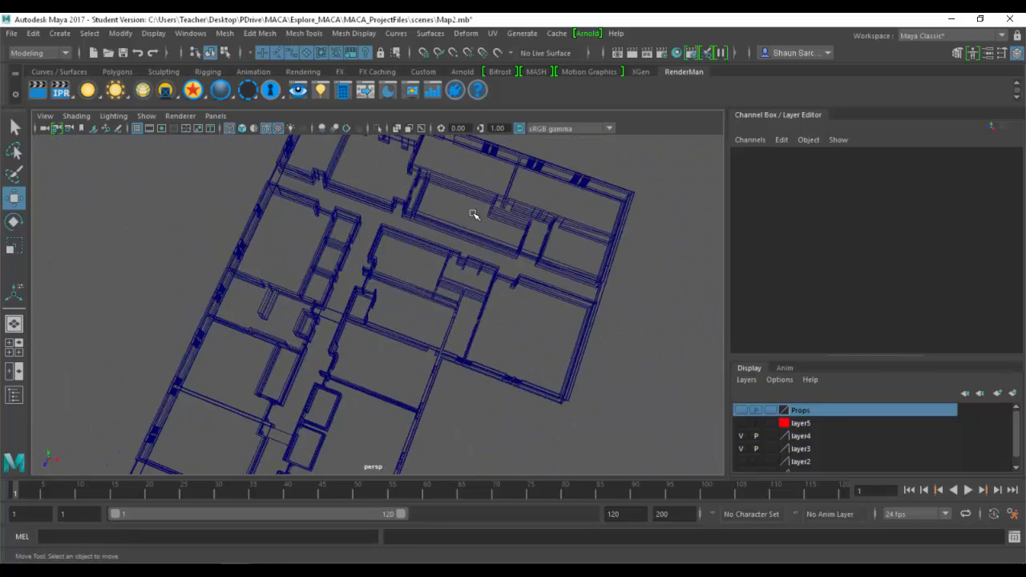
# Select a set of window blinds on the building's outer wall and inspect the room around it.
pyautogui.click(535, 202)
pyautogui.click(539, 164)
pyautogui.press('f')
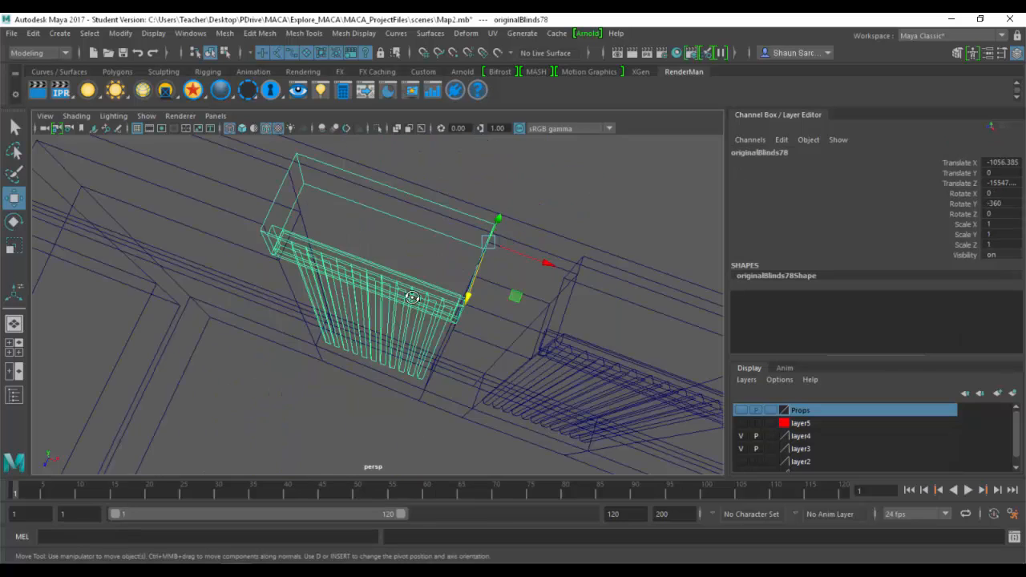
pyautogui.keyDown('alt'); pyautogui.moveTo(414, 294); pyautogui.dragTo(241, 242); pyautogui.keyUp('alt')
pyautogui.keyDown('alt'); pyautogui.moveTo(240, 242); pyautogui.dragTo(201, 151, button='middle'); pyautogui.keyUp('alt')
pyautogui.keyDown('alt'); pyautogui.moveTo(201, 151); pyautogui.dragTo(186, 138, button='right'); pyautogui.keyUp('alt')
pyautogui.keyDown('alt'); pyautogui.moveTo(244, 289); pyautogui.dragTo(371, 246); pyautogui.keyUp('alt')
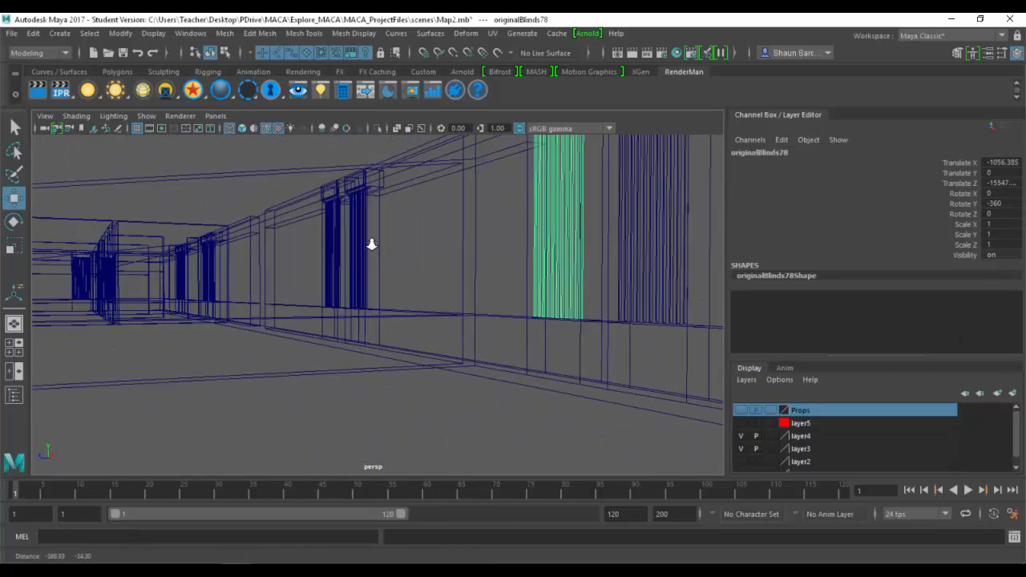
pyautogui.keyDown('alt'); pyautogui.moveTo(371, 245); pyautogui.dragTo(396, 259, button='right'); pyautogui.keyUp('alt')
# Examine the empty room with the selected window blinds in shaded display.
pyautogui.press('5')
pyautogui.keyDown('alt'); pyautogui.moveTo(401, 288); pyautogui.dragTo(348, 283); pyautogui.keyUp('alt')
pyautogui.keyDown('alt'); pyautogui.moveTo(348, 284); pyautogui.dragTo(277, 288, button='right'); pyautogui.keyUp('alt')
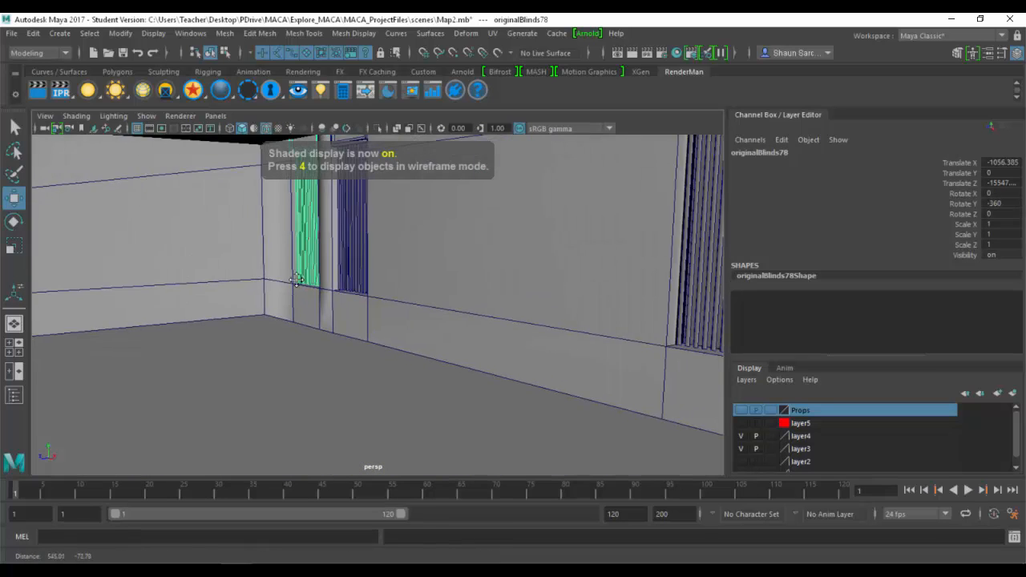
pyautogui.keyDown('alt'); pyautogui.moveTo(276, 289); pyautogui.dragTo(397, 286); pyautogui.keyUp('alt')
pyautogui.keyDown('alt'); pyautogui.moveTo(397, 286); pyautogui.dragTo(597, 269, button='middle'); pyautogui.keyUp('alt')
pyautogui.keyDown('alt'); pyautogui.moveTo(319, 289); pyautogui.dragTo(331, 299, button='right'); pyautogui.keyUp('alt')
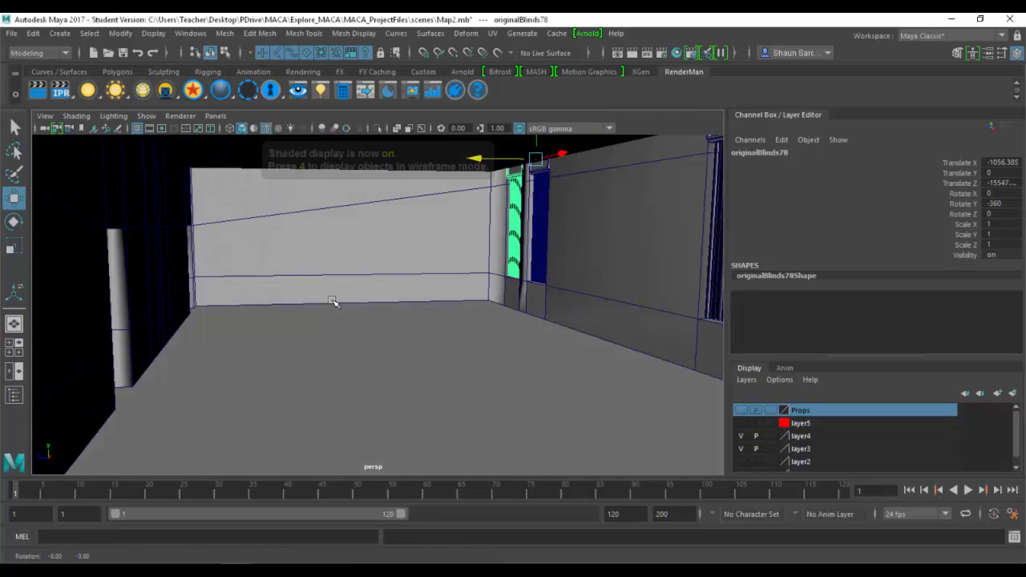
pyautogui.keyDown('alt'); pyautogui.moveTo(331, 300); pyautogui.dragTo(368, 274); pyautogui.keyUp('alt')
pyautogui.keyDown('alt'); pyautogui.moveTo(367, 274); pyautogui.dragTo(379, 239, button='right'); pyautogui.keyUp('alt')
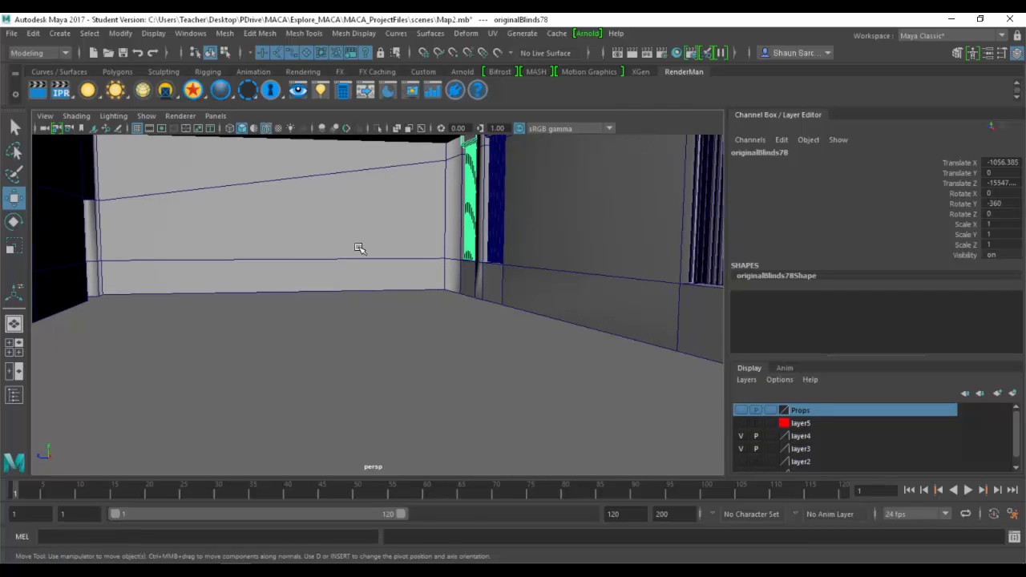
pyautogui.keyDown('alt'); pyautogui.moveTo(362, 250); pyautogui.dragTo(370, 241); pyautogui.keyUp('alt')
# Create a polygon cube at the origin.
pyautogui.click(61, 33)
pyautogui.moveTo(142, 79)
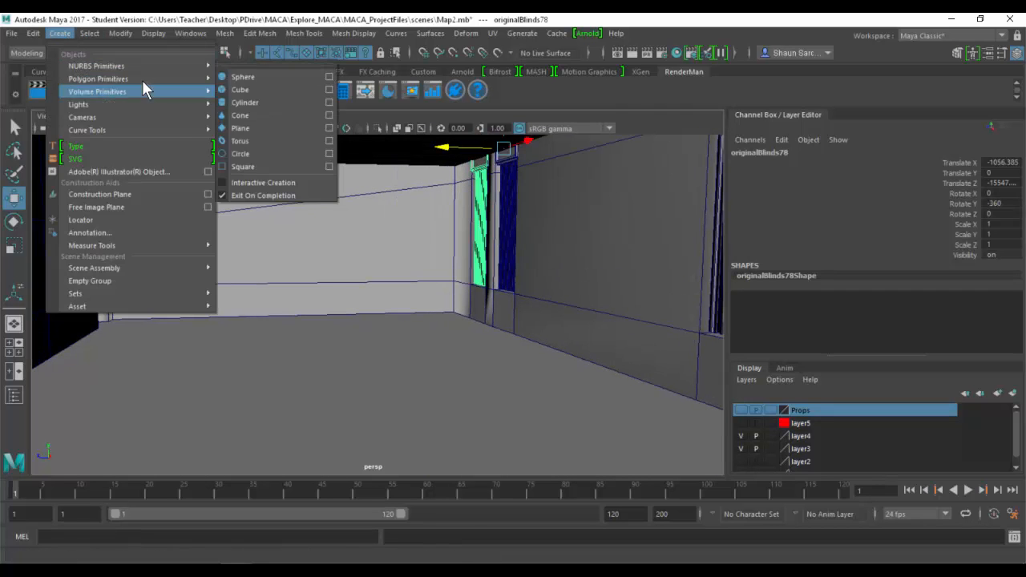
pyautogui.click(265, 102)
pyautogui.press('r')
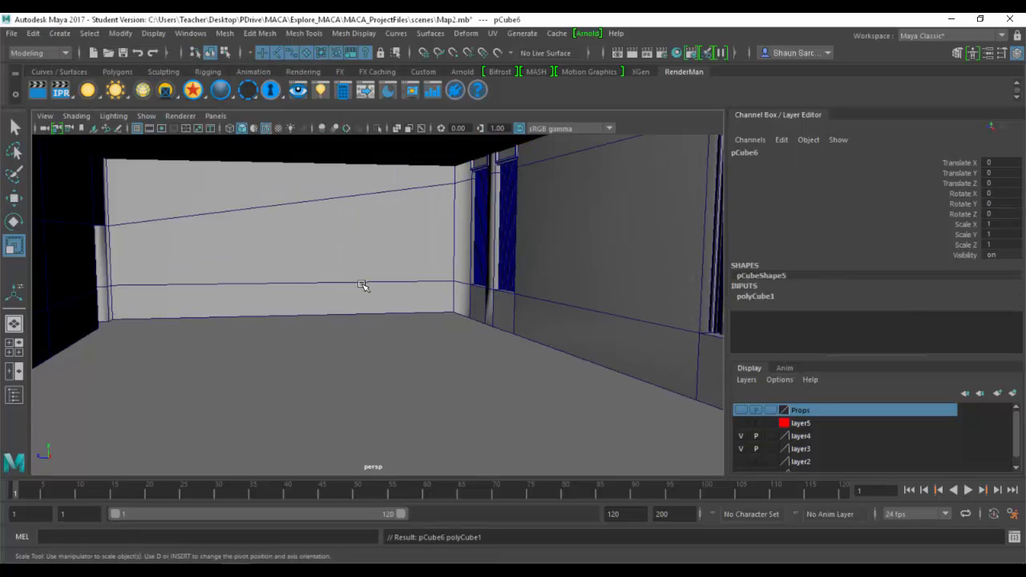
pyautogui.press('f')
pyautogui.keyDown('alt'); pyautogui.moveTo(404, 261); pyautogui.dragTo(282, 234, button='right'); pyautogui.keyUp('alt')
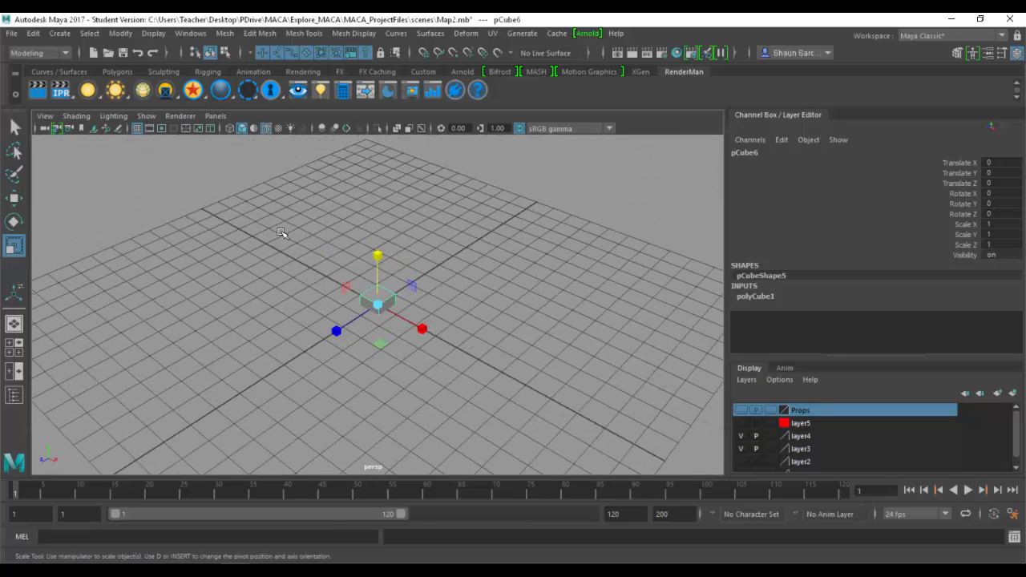
# Move the cube into the room, snapping it to the floor edge below the blinds at about X 3989, Z -10582.
pyautogui.press('[')
pyautogui.press('[')
pyautogui.press('[')
pyautogui.press('[')
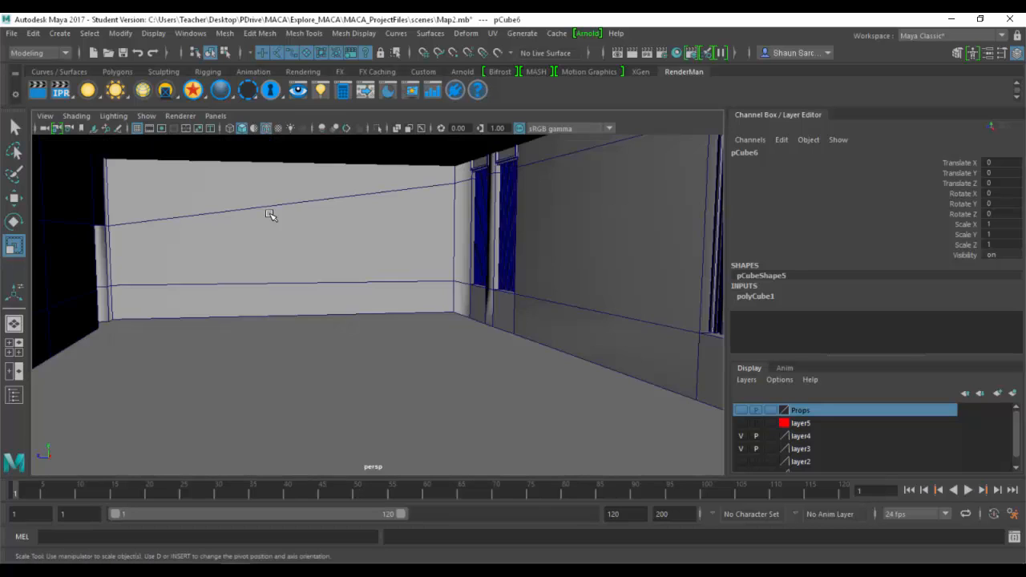
pyautogui.press('w')
pyautogui.press('c')
pyautogui.moveTo(511, 293); pyautogui.dragTo(522, 299, button='middle')
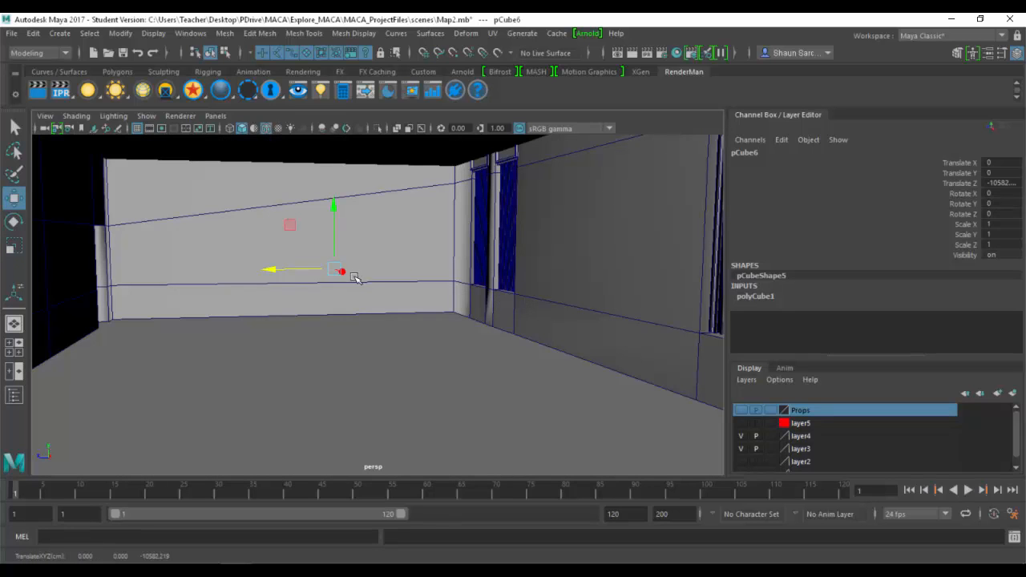
pyautogui.moveTo(344, 273); pyautogui.dragTo(485, 329, button='middle')
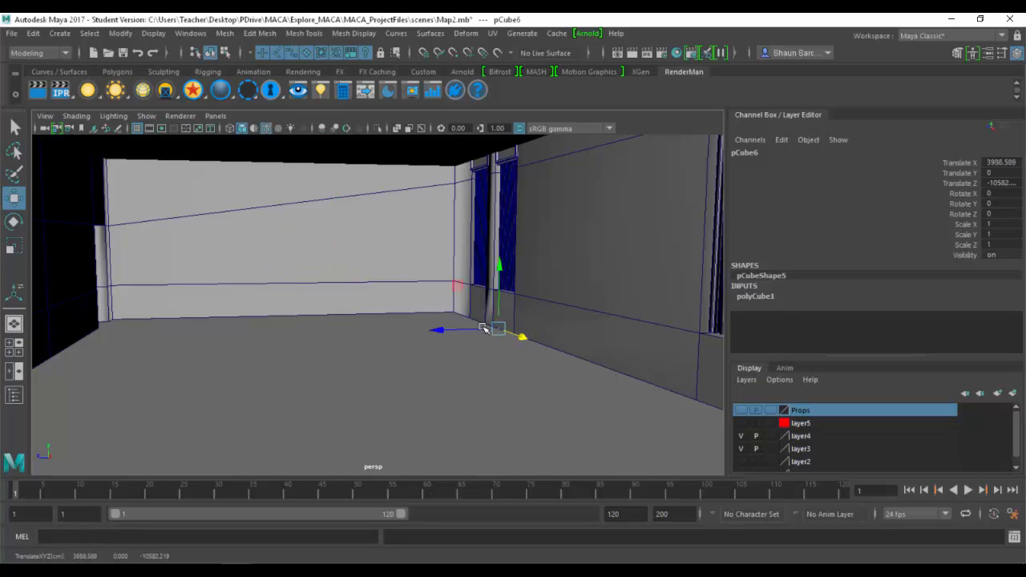
# Scale the cube to about 575 × 62 × 158 and move it to about Y 97, Z -10170.
pyautogui.press('r')
pyautogui.moveTo(439, 336); pyautogui.dragTo(368, 327)
pyautogui.press('w')
pyautogui.moveTo(367, 270); pyautogui.dragTo(368, 238)
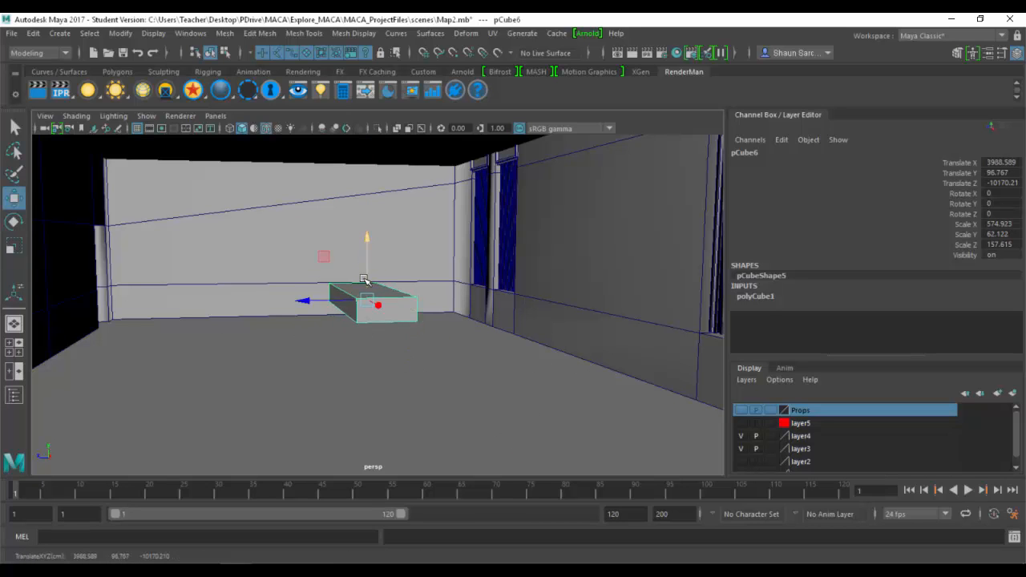
# Move the block along the room to about X 5734.
pyautogui.press('e')
pyautogui.press('f')
pyautogui.keyDown('alt'); pyautogui.moveTo(404, 296); pyautogui.dragTo(521, 297); pyautogui.keyUp('alt')
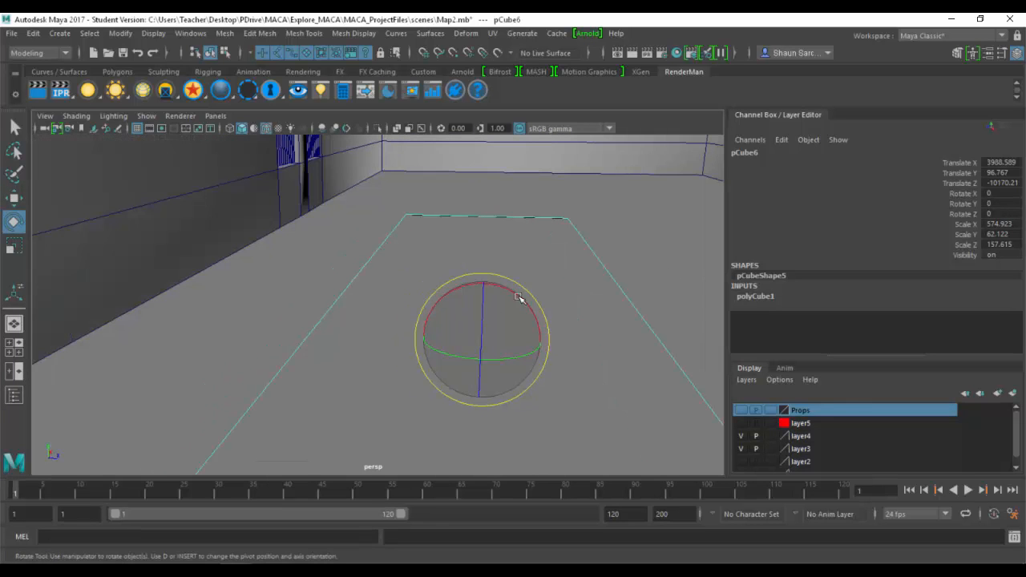
pyautogui.press('w')
pyautogui.moveTo(486, 331); pyautogui.dragTo(370, 248)
# Scale the block down to a flat slab of about 82 × 4 × 37 and rotate it -90 degrees in Y.
pyautogui.press('r')
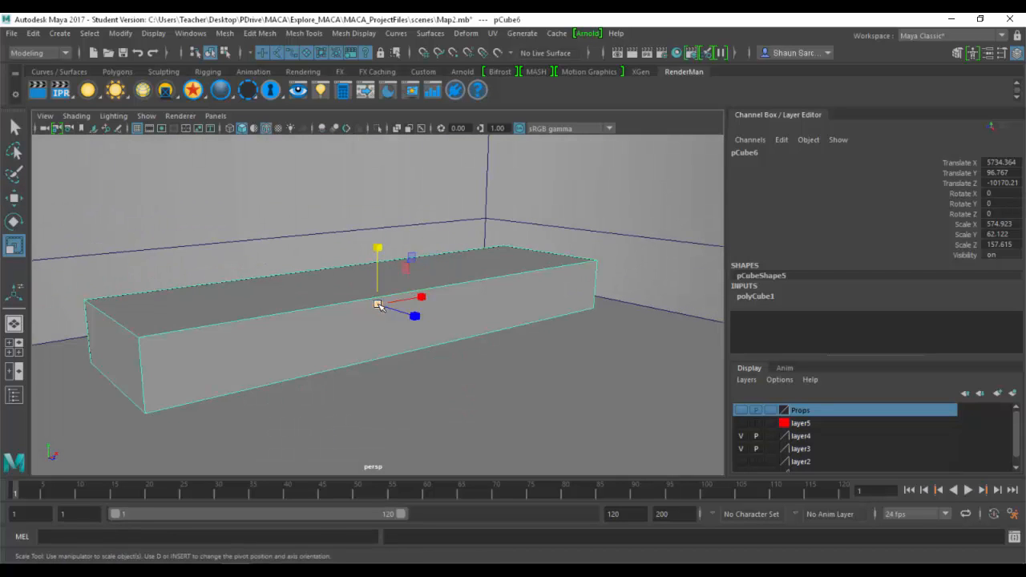
pyautogui.moveTo(378, 305); pyautogui.dragTo(164, 287)
pyautogui.keyDown('alt'); pyautogui.moveTo(263, 294); pyautogui.dragTo(307, 293); pyautogui.keyUp('alt')
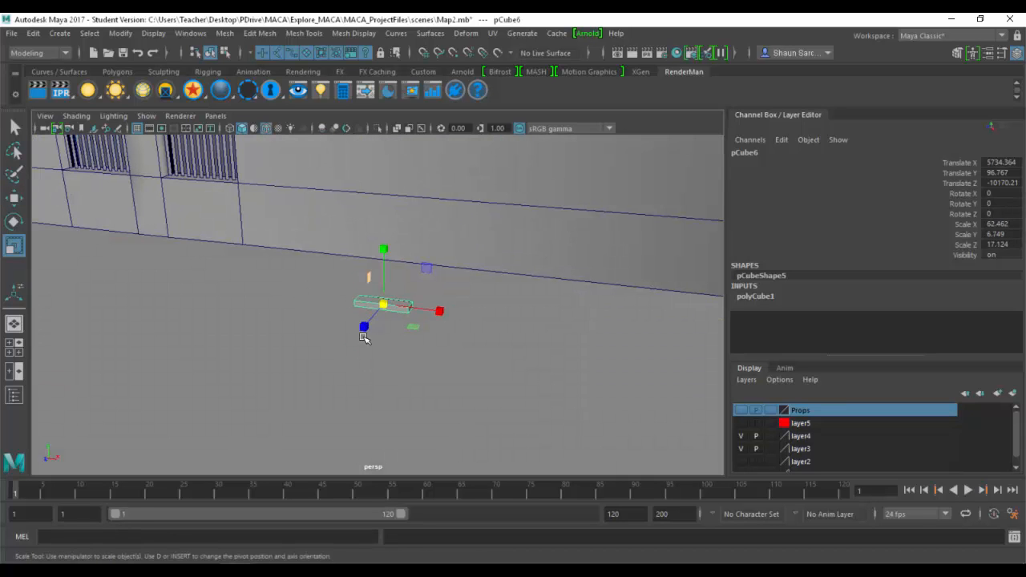
pyautogui.moveTo(439, 310); pyautogui.dragTo(441, 311)
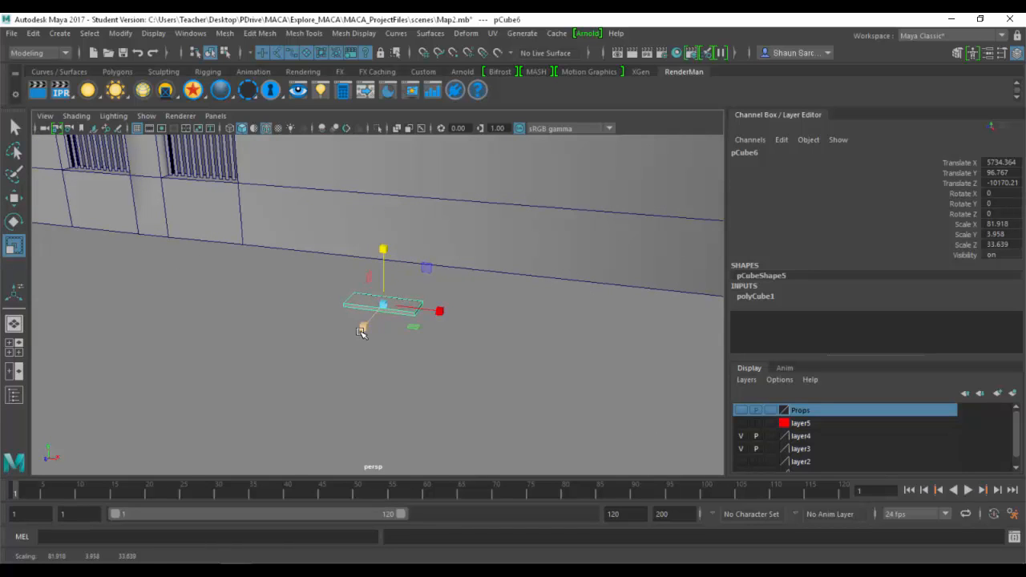
pyautogui.moveTo(362, 333); pyautogui.dragTo(367, 337)
pyautogui.press('e')
pyautogui.moveTo(424, 322); pyautogui.dragTo(472, 329)
# Lower one long top edge of the slab to about Y 97 so the top face slopes.
pyautogui.press('f')
pyautogui.keyDown('alt'); pyautogui.moveTo(498, 291); pyautogui.dragTo(361, 280); pyautogui.keyUp('alt')
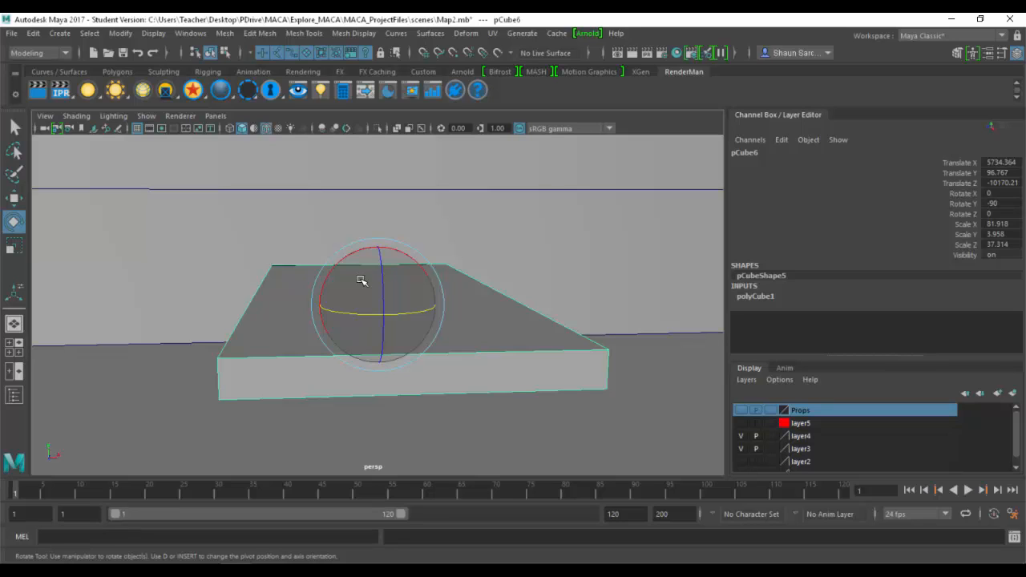
pyautogui.keyDown('alt'); pyautogui.moveTo(406, 267); pyautogui.dragTo(287, 271); pyautogui.keyUp('alt')
pyautogui.moveTo(235, 206); pyautogui.dragTo(234, 182, button='right')
pyautogui.click(270, 278)
pyautogui.press('w')
pyautogui.moveTo(272, 255); pyautogui.dragTo(277, 267)
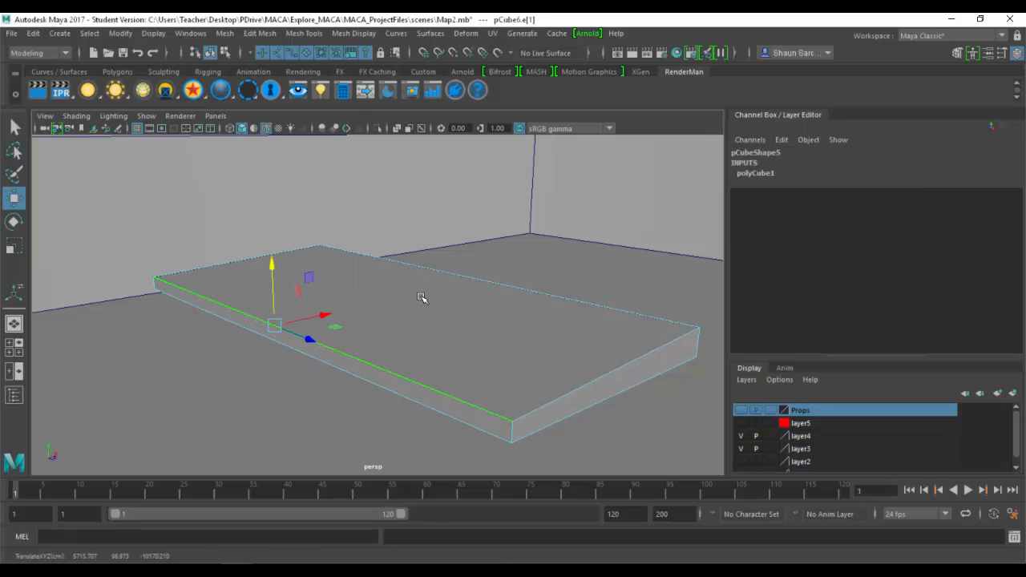
# Extrude the slab's top face with an offset of 2.
pyautogui.press('F11')
pyautogui.click(485, 305)
pyautogui.hotkey('ctrl', 'e')
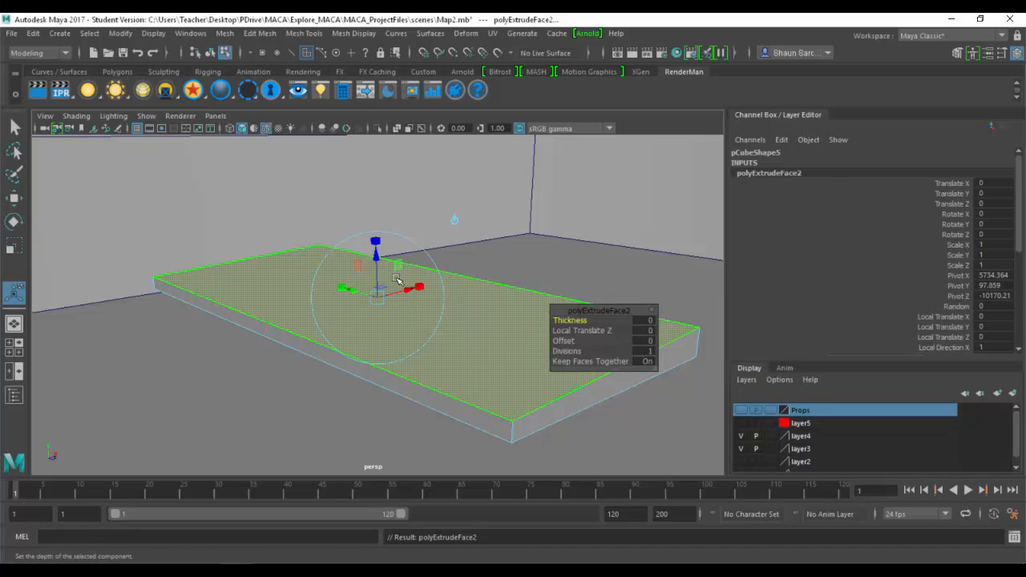
pyautogui.press('r')
pyautogui.press('t')
pyautogui.click(646, 341)
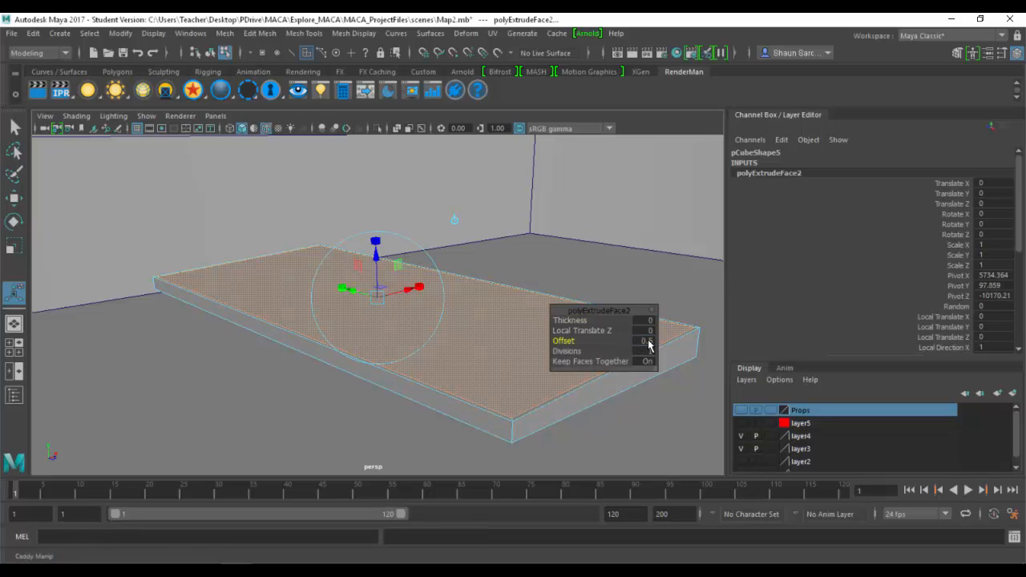
pyautogui.write('2')
pyautogui.press('Return')
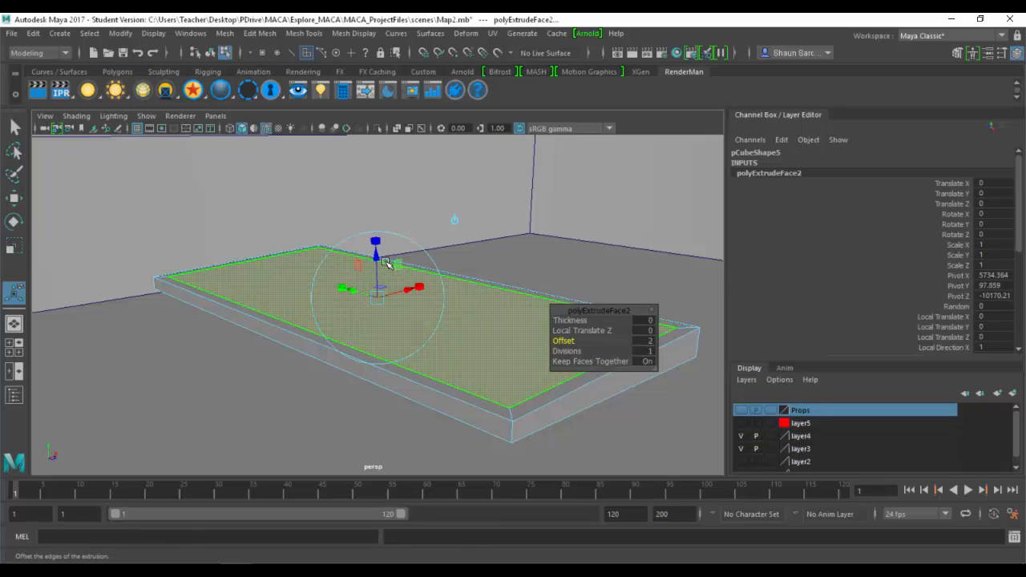
# Extrude the inset top face again and raise it slightly above the rim.
pyautogui.keyDown('alt'); pyautogui.moveTo(392, 273); pyautogui.dragTo(386, 280); pyautogui.keyUp('alt')
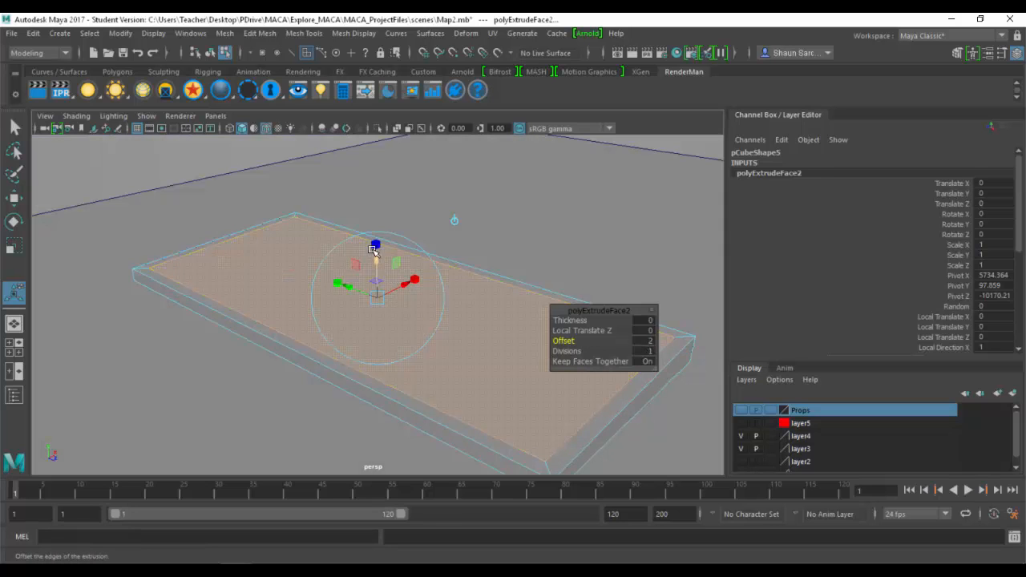
pyautogui.keyDown('shift'); pyautogui.rightClick(284, 242); pyautogui.keyUp('shift')
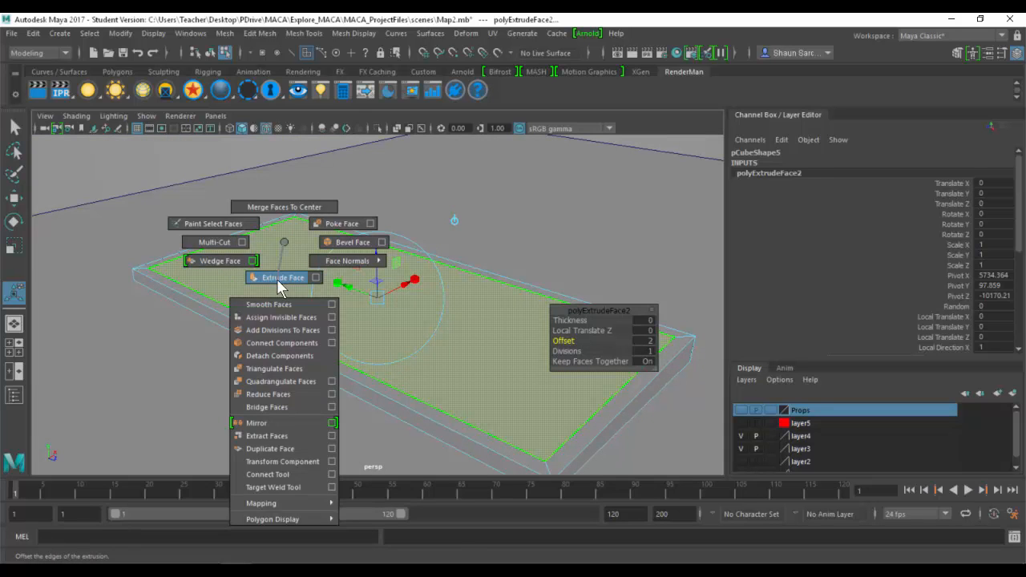
pyautogui.click(277, 278)
pyautogui.scroll(-5, 765, 290)
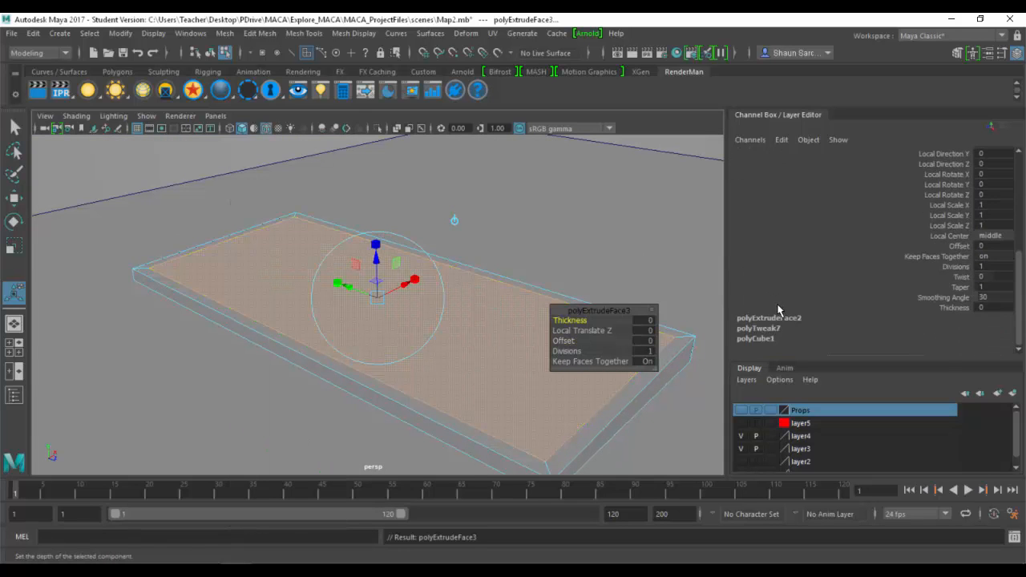
pyautogui.moveTo(377, 261); pyautogui.dragTo(378, 245)
pyautogui.keyDown('alt'); pyautogui.moveTo(420, 277); pyautogui.dragTo(378, 256); pyautogui.keyUp('alt')
pyautogui.press('w')
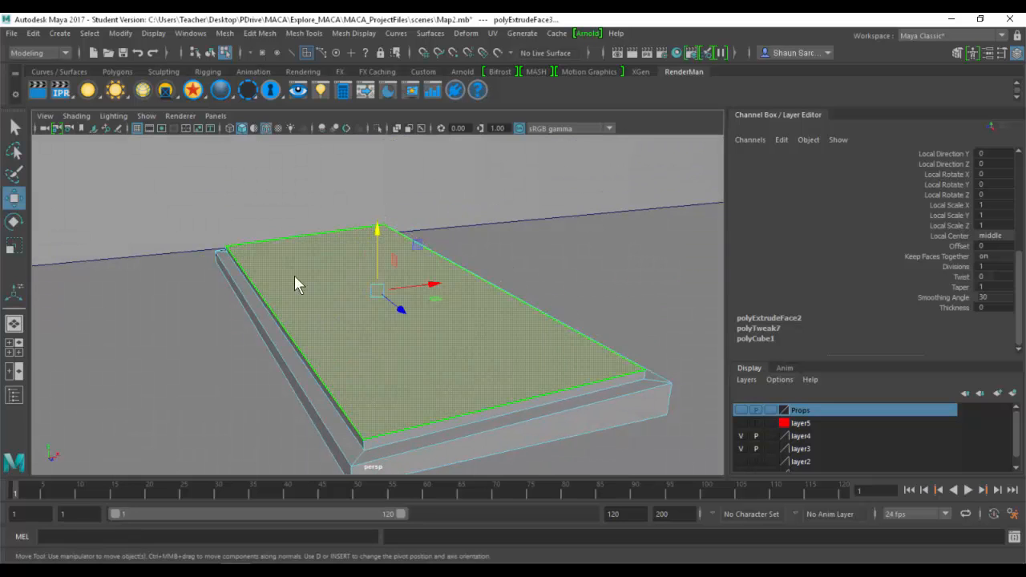
# Return the slab to object mode, assign a black-and-white checker material and display it with textures.
pyautogui.moveTo(295, 279); pyautogui.dragTo(345, 249, button='right')
pyautogui.keyDown('alt'); pyautogui.moveTo(412, 290); pyautogui.dragTo(453, 284); pyautogui.keyUp('alt')
pyautogui.moveTo(456, 290); pyautogui.dragTo(569, 535, button='right')
pyautogui.keyDown('alt'); pyautogui.moveTo(543, 369); pyautogui.dragTo(544, 376); pyautogui.keyUp('alt')
pyautogui.press('6')
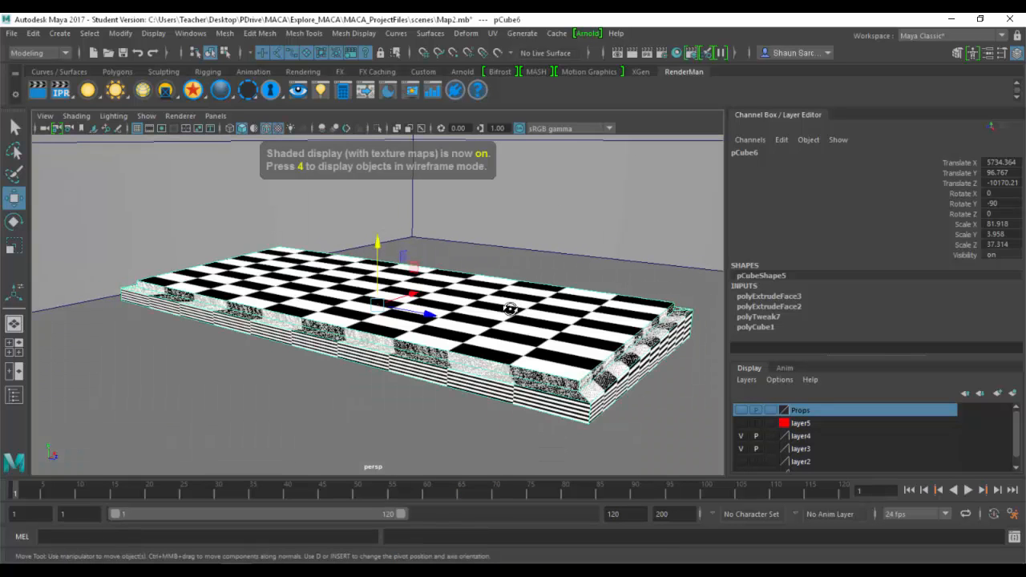
pyautogui.keyDown('alt'); pyautogui.moveTo(511, 309); pyautogui.dragTo(461, 337); pyautogui.keyUp('alt')
pyautogui.click(473, 300)
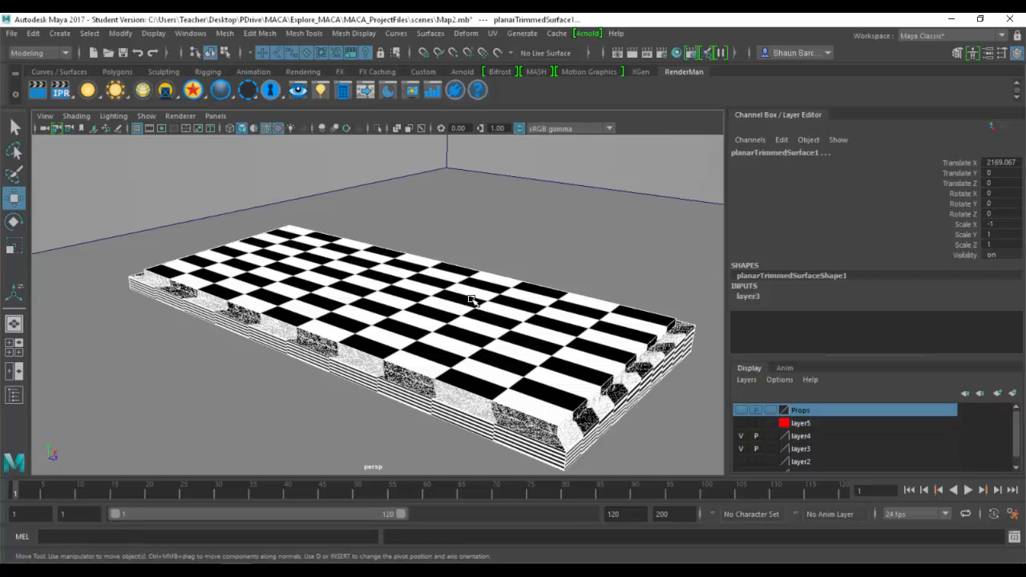
# Open the placement settings of the slab's checker texture and set the first Repeat UV value to 1.
pyautogui.click(509, 303)
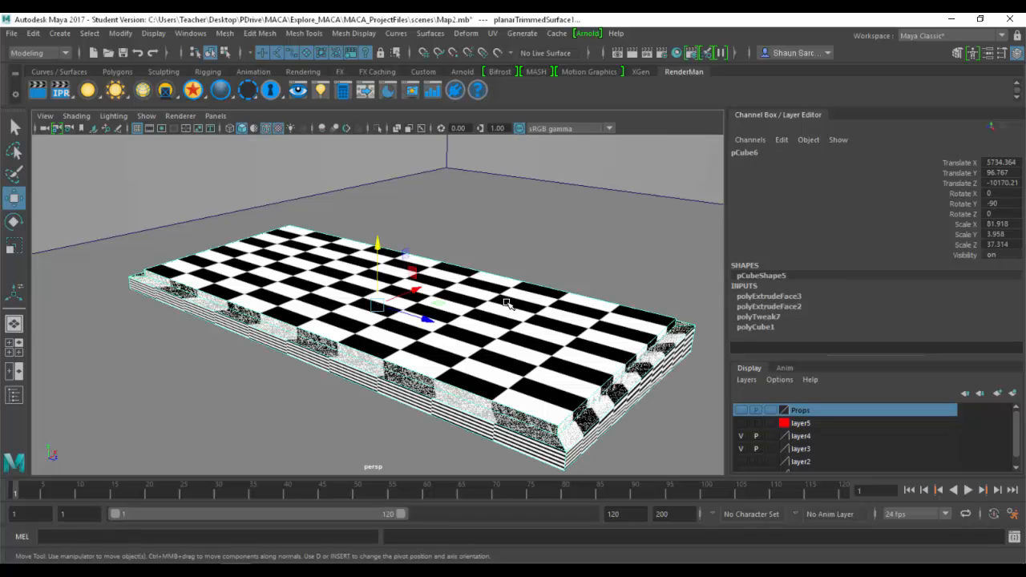
pyautogui.hotkey('ctrl', 'a')
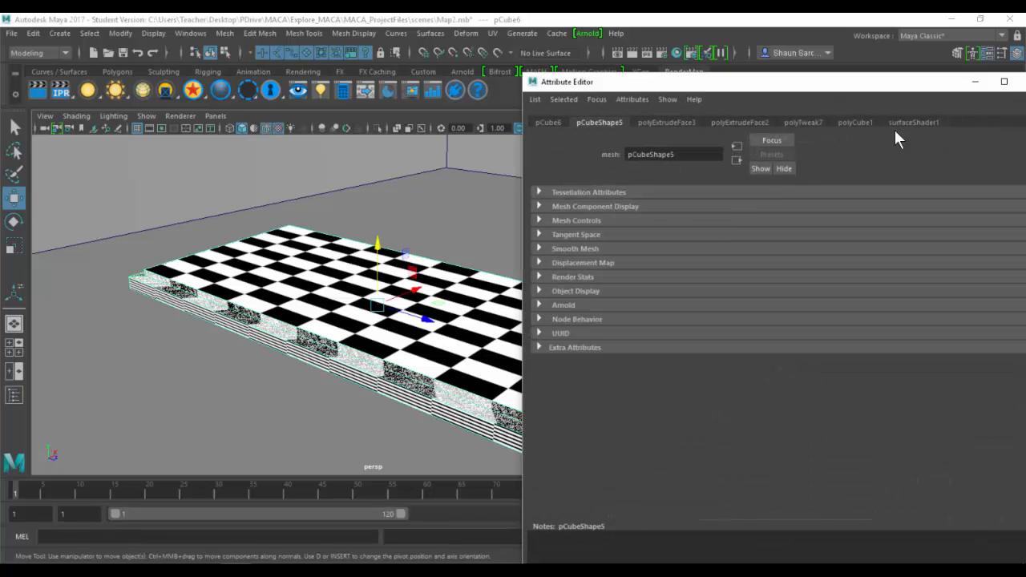
pyautogui.click(914, 122)
pyautogui.click(869, 261)
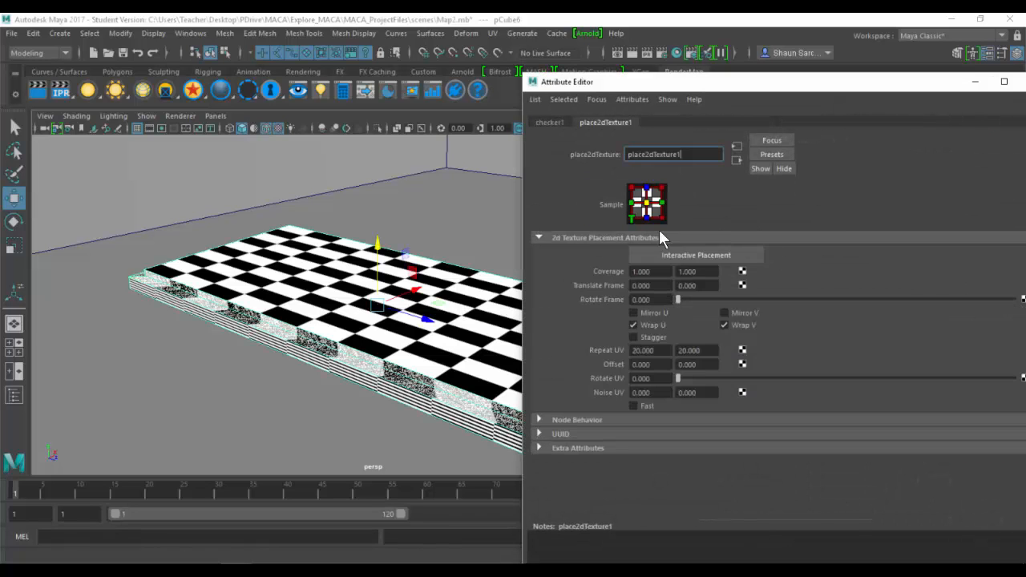
pyautogui.click(658, 356)
pyautogui.press('Tab')
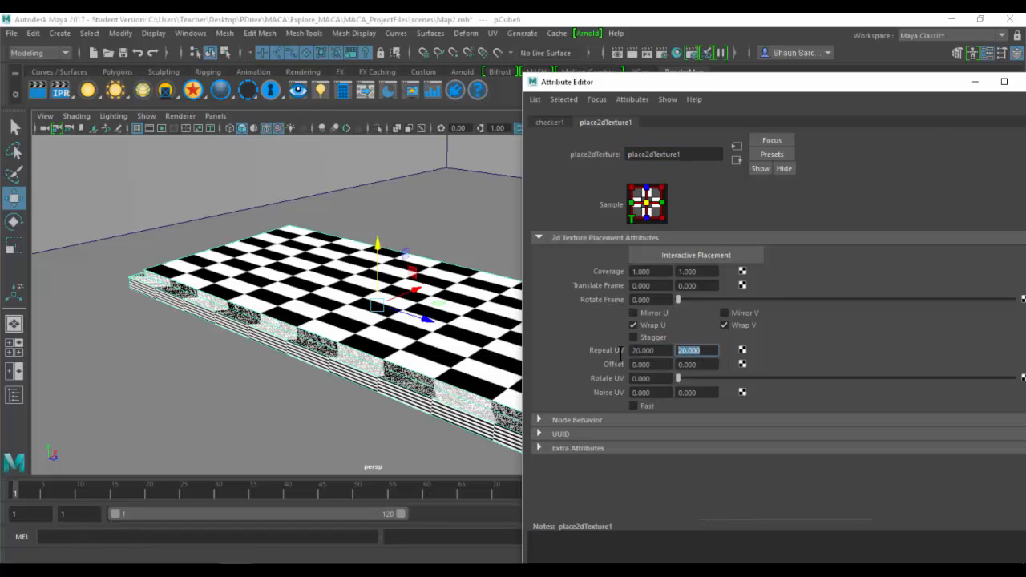
pyautogui.click(662, 351)
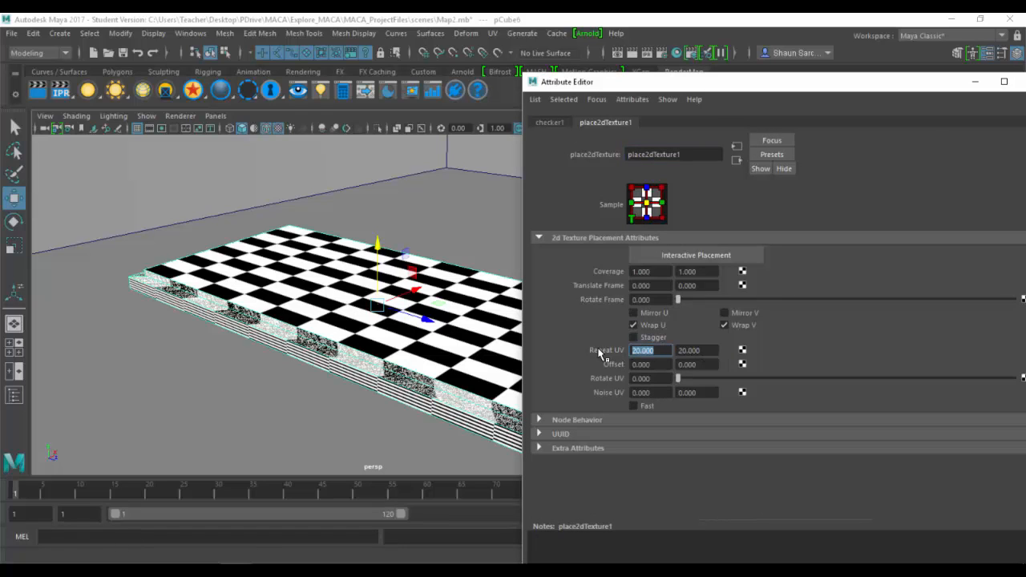
pyautogui.write('1')
pyautogui.press('Return')
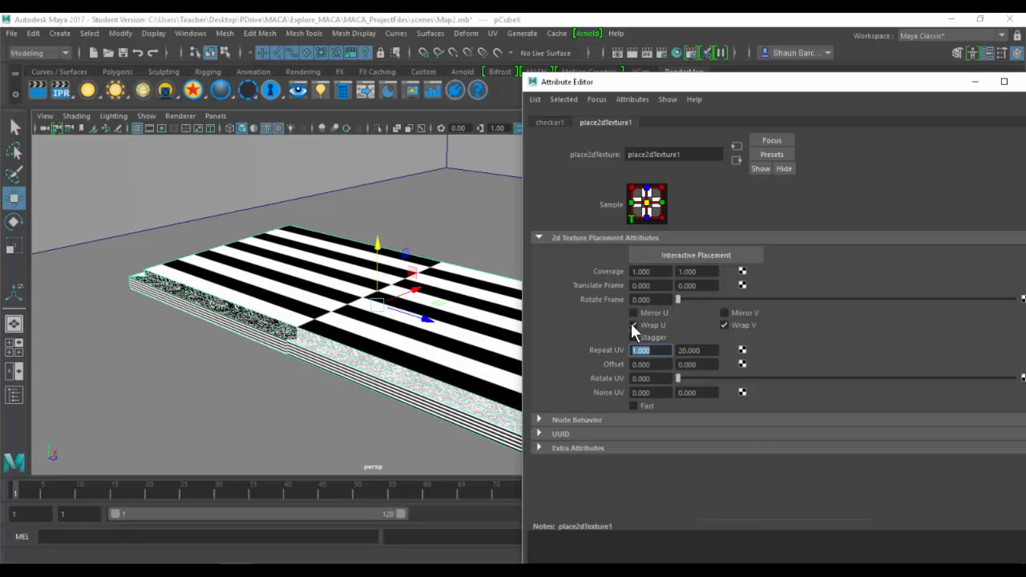
# Set the checker's first Repeat UV value to 20 and close the texture attributes.
pyautogui.keyDown('alt'); pyautogui.moveTo(421, 307); pyautogui.dragTo(310, 274, button='middle'); pyautogui.keyUp('alt')
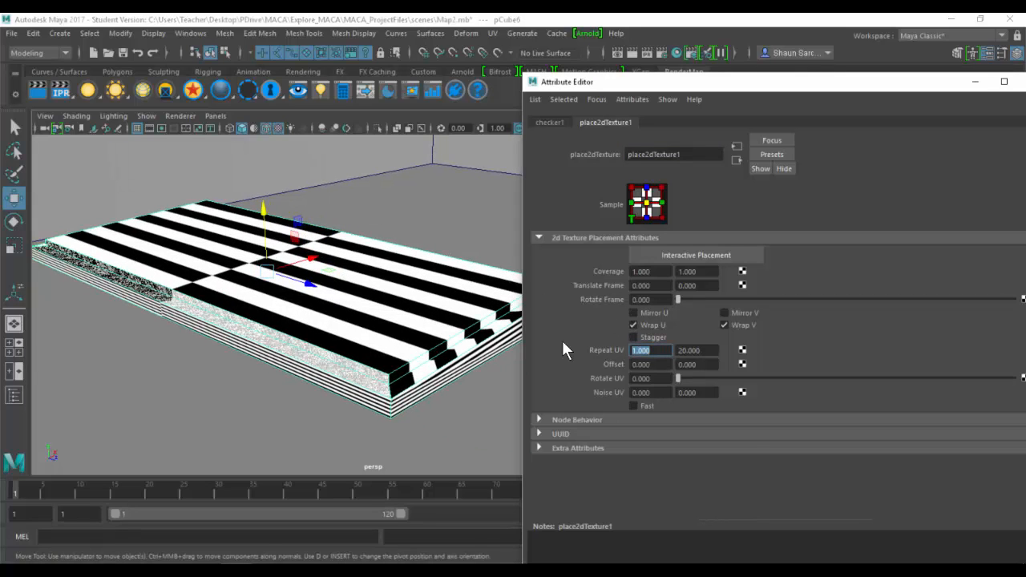
pyautogui.write('20')
pyautogui.press('Return')
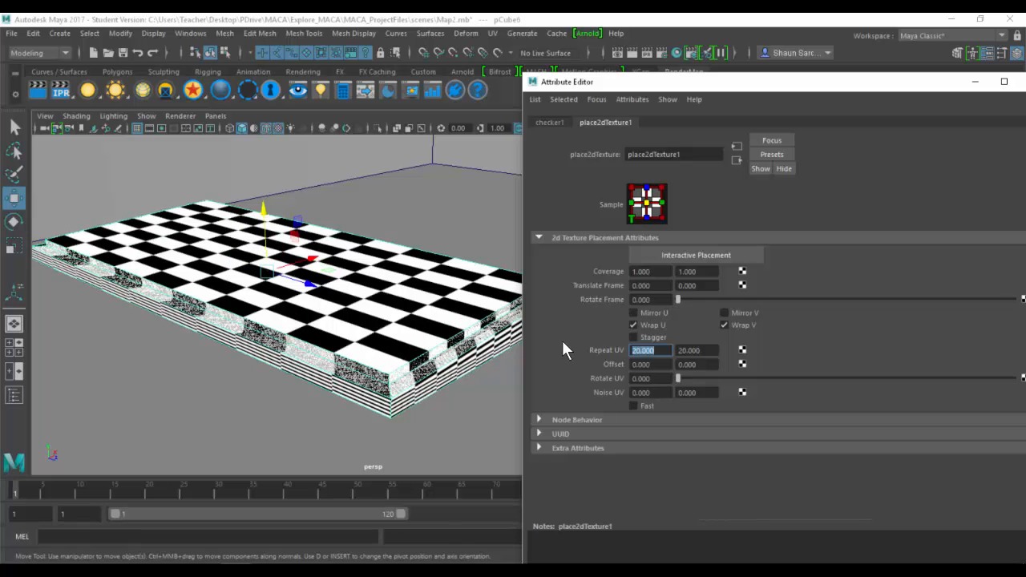
pyautogui.click(551, 122)
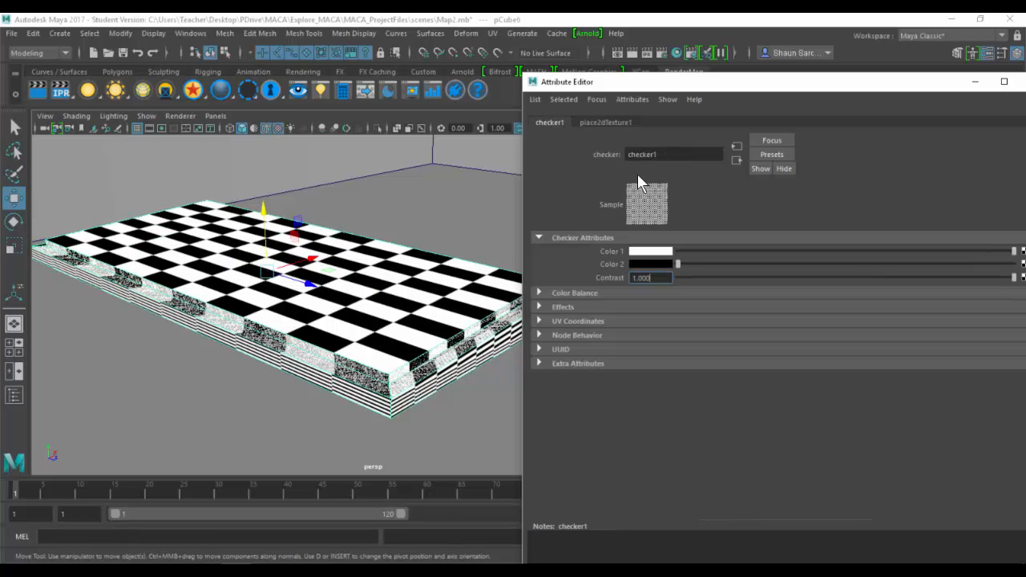
pyautogui.doubleClick(532, 83)
# Delete the slab's construction history and freeze its transformations.
pyautogui.keyDown('alt'); pyautogui.moveTo(440, 214); pyautogui.dragTo(484, 209); pyautogui.keyUp('alt')
pyautogui.keyDown('alt'); pyautogui.moveTo(483, 209); pyautogui.dragTo(529, 207, button='middle'); pyautogui.keyUp('alt')
pyautogui.scroll(3, 455, 209)
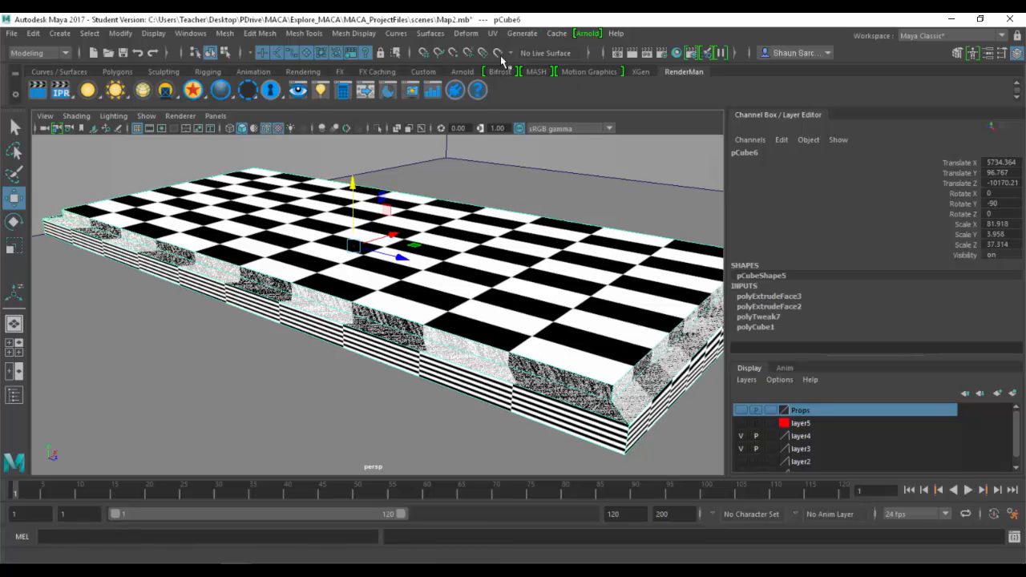
pyautogui.click(33, 33)
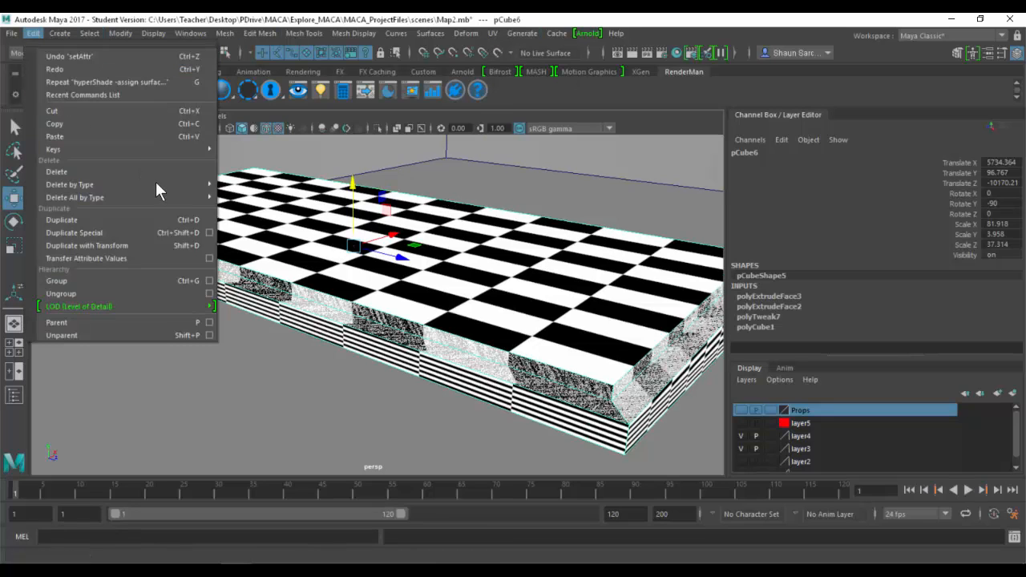
pyautogui.moveTo(156, 184)
pyautogui.click(255, 198)
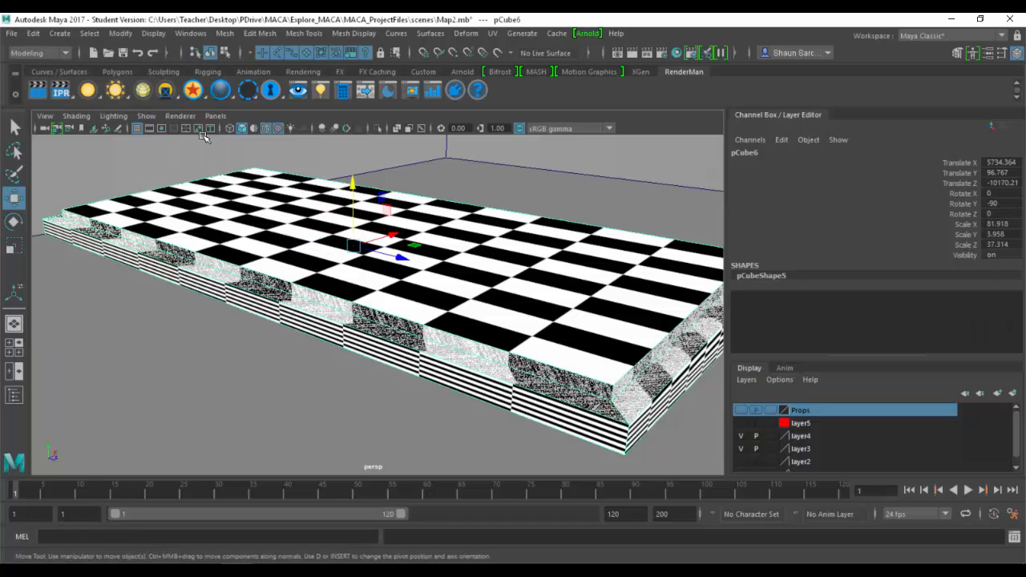
pyautogui.click(120, 34)
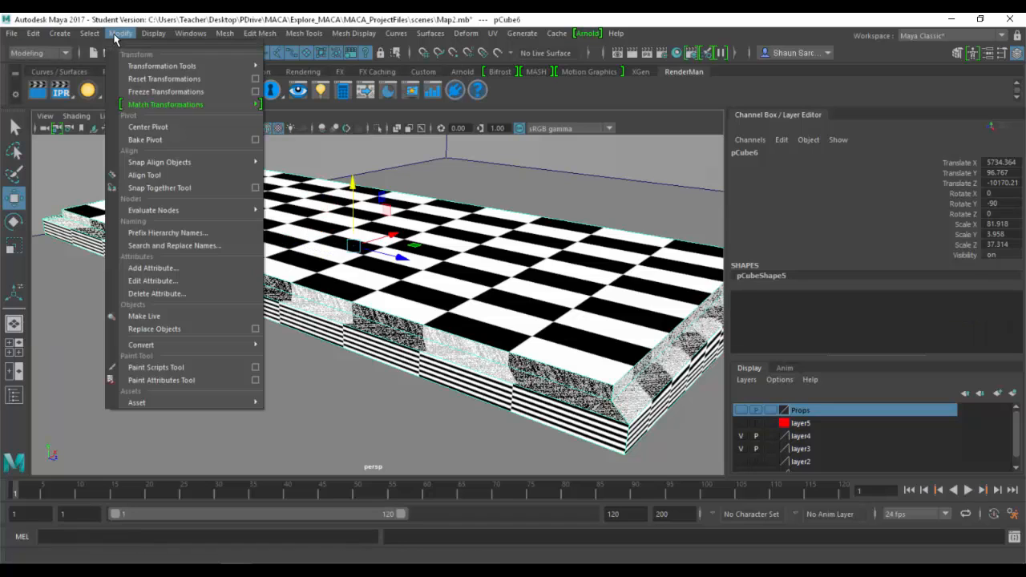
pyautogui.click(190, 92)
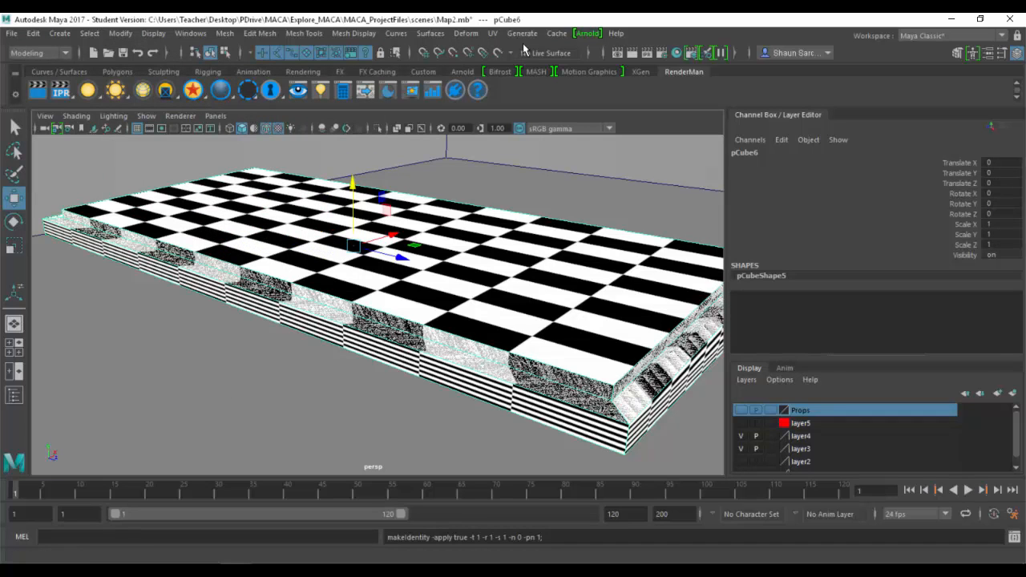
# Apply a planar UV projection to the slab from the Y axis, fitted to the bounding box with the image ratio kept.
pyautogui.click(492, 34)
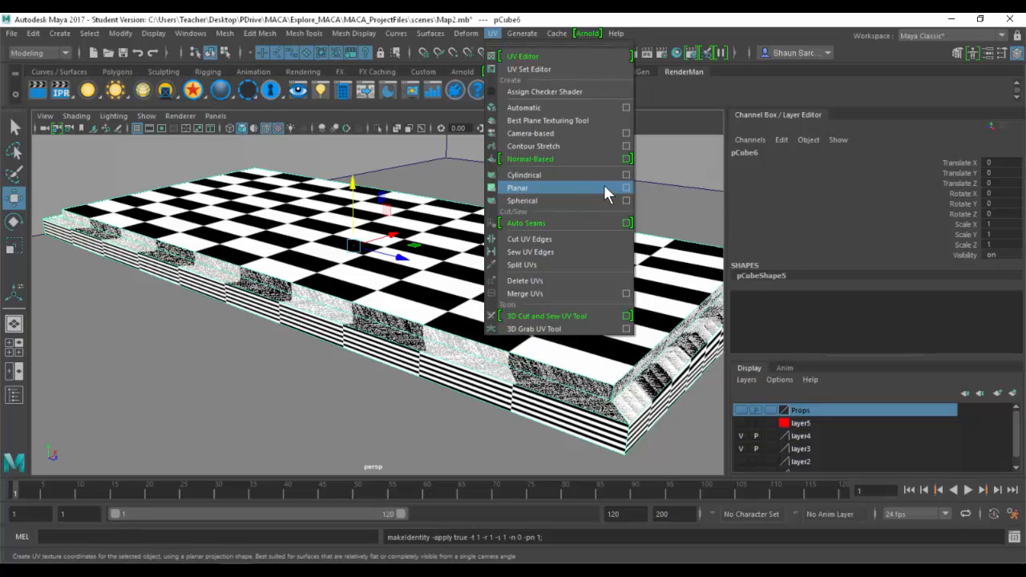
pyautogui.click(626, 187)
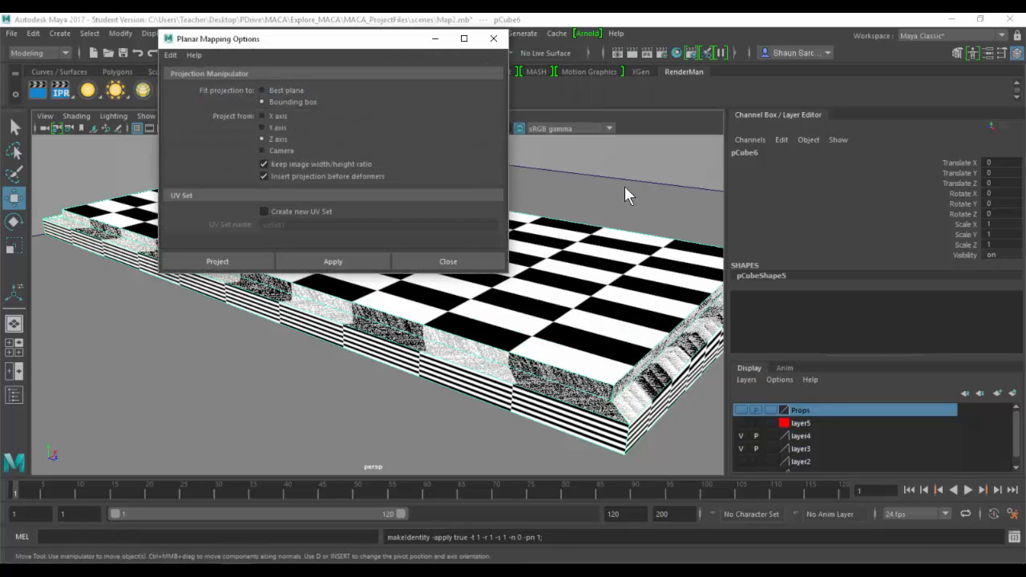
pyautogui.click(264, 127)
pyautogui.click(216, 265)
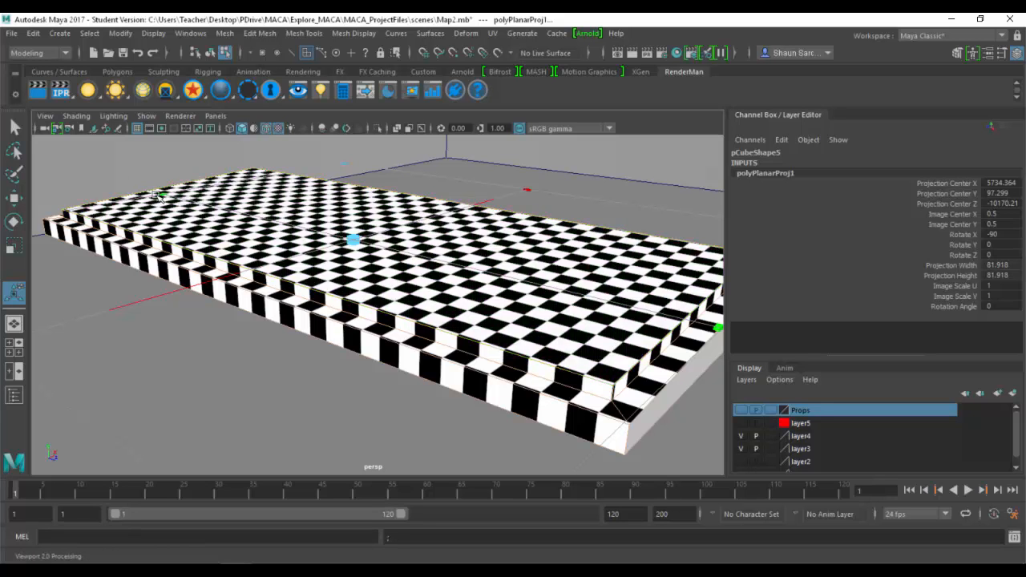
# Leave the projection manipulator and return the slab to object mode with the Select tool.
pyautogui.scroll(-5, 305, 261)
pyautogui.keyDown('alt'); pyautogui.moveTo(305, 262); pyautogui.dragTo(325, 273); pyautogui.keyUp('alt')
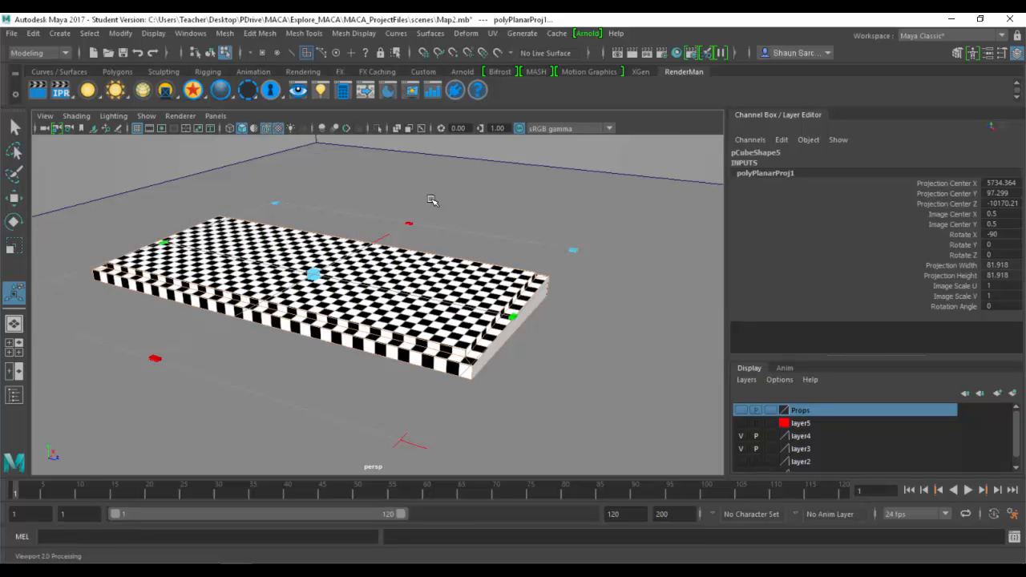
pyautogui.keyDown('alt'); pyautogui.moveTo(520, 316); pyautogui.dragTo(420, 296); pyautogui.keyUp('alt')
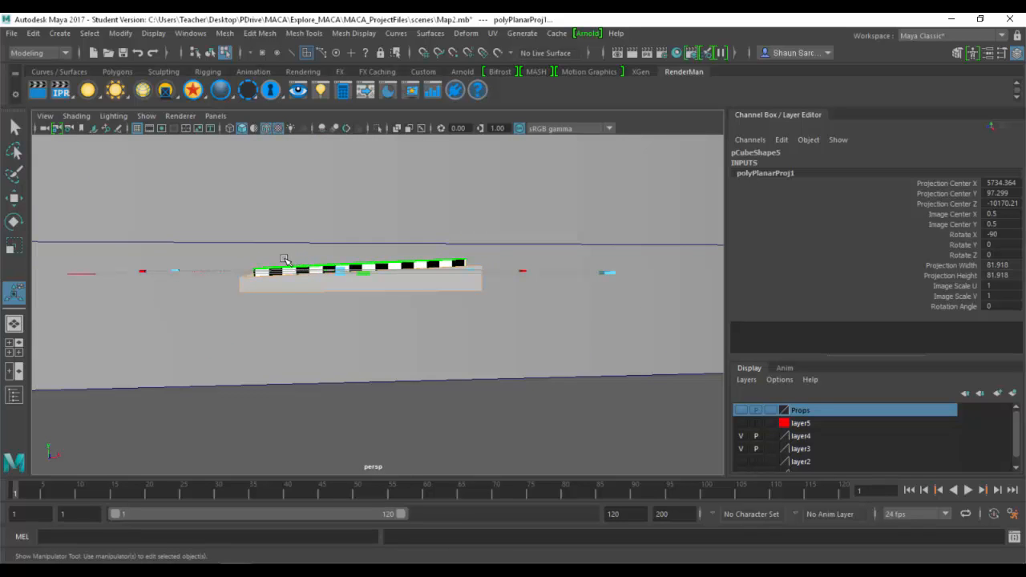
pyautogui.keyDown('alt'); pyautogui.moveTo(270, 252); pyautogui.dragTo(424, 279); pyautogui.keyUp('alt')
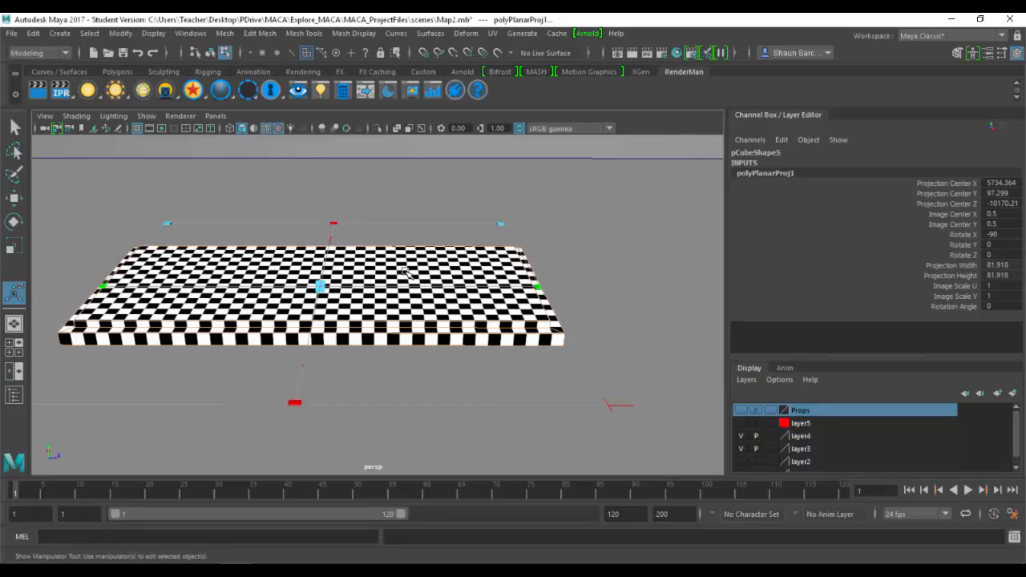
pyautogui.click(374, 324)
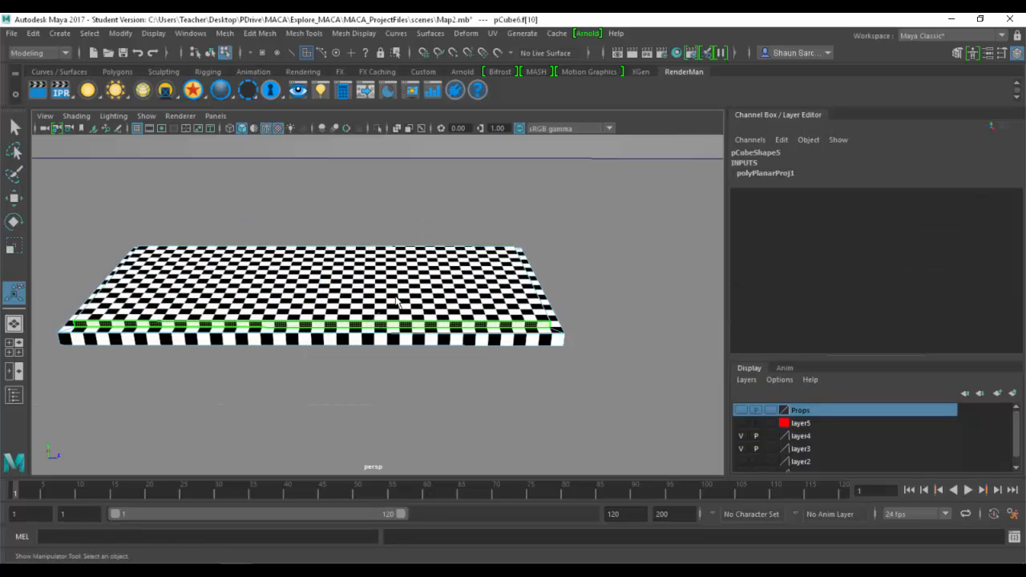
pyautogui.press('F8')
pyautogui.press('q')
# Open the slab's UVs in the UV Editor and place its window beside the model view.
pyautogui.keyDown('alt'); pyautogui.moveTo(384, 300); pyautogui.dragTo(506, 64); pyautogui.keyUp('alt')
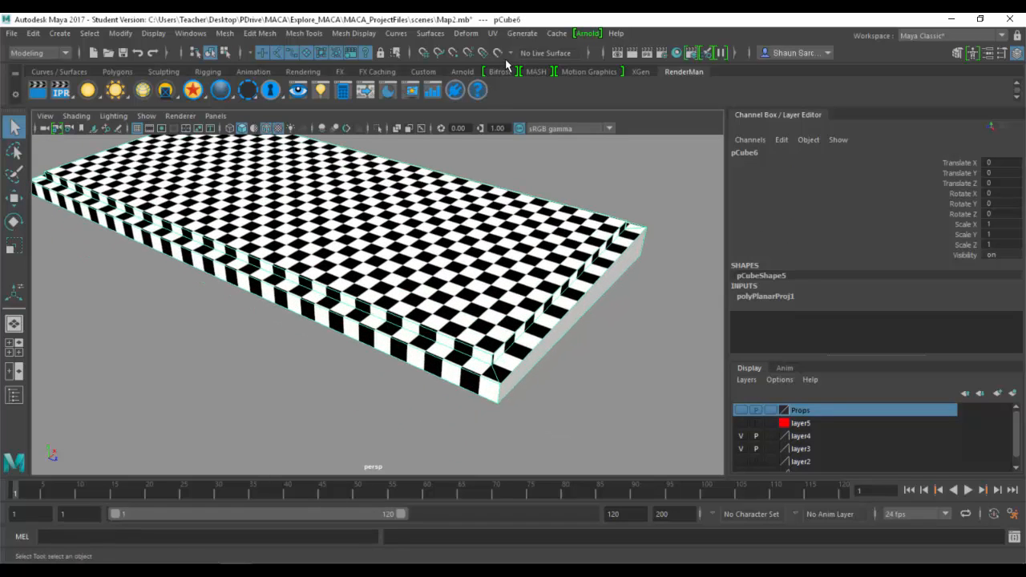
pyautogui.click(493, 36)
pyautogui.click(529, 56)
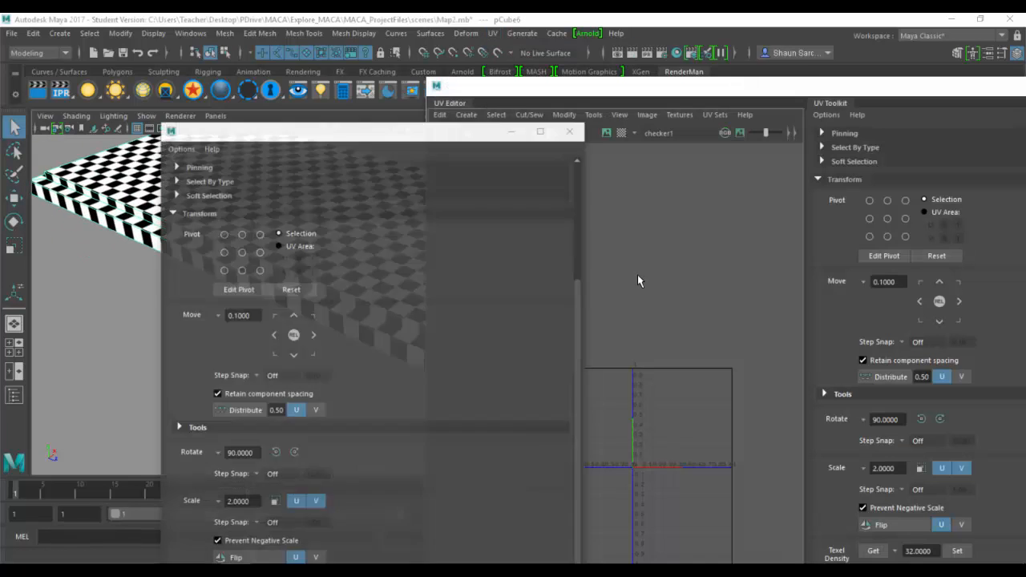
pyautogui.scroll(-3, 633, 272)
pyautogui.scroll(6, 648, 346)
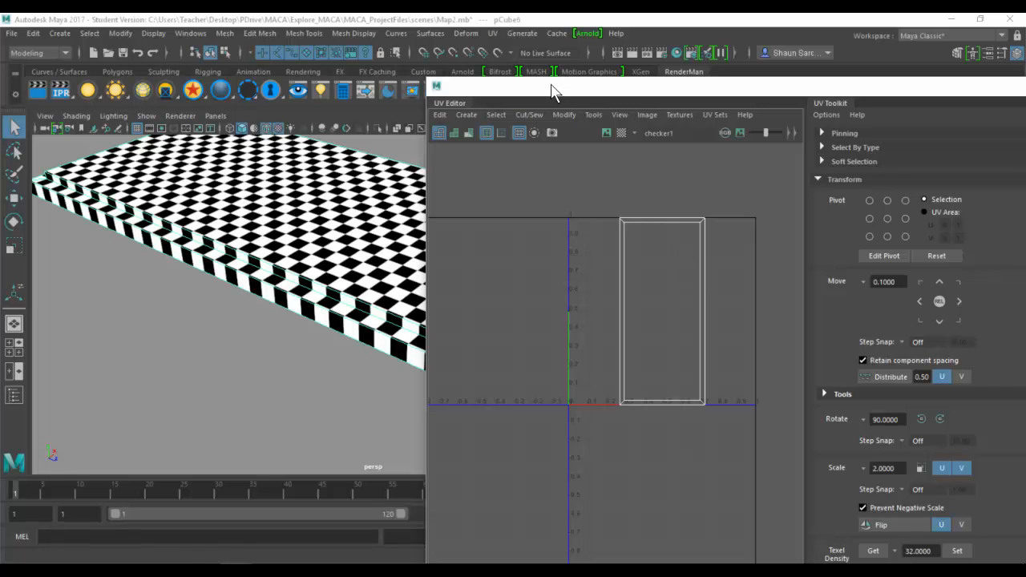
pyautogui.moveTo(553, 88); pyautogui.dragTo(749, 27)
# Display the slab shaded without textures and cut its UVs along the edges running down the nearest corner.
pyautogui.keyDown('alt'); pyautogui.moveTo(501, 257); pyautogui.dragTo(381, 231, button='middle'); pyautogui.keyUp('alt')
pyautogui.keyDown('alt'); pyautogui.moveTo(381, 231); pyautogui.dragTo(491, 236, button='right'); pyautogui.keyUp('alt')
pyautogui.press('4')
pyautogui.moveTo(414, 230)
pyautogui.keyDown('alt'); pyautogui.mouseDown()
pyautogui.moveTo(361, 192)
pyautogui.moveTo(308, 219)
pyautogui.moveTo(355, 235)
pyautogui.moveTo(327, 257)
pyautogui.moveTo(417, 255)
pyautogui.mouseUp(); pyautogui.keyUp('alt')
pyautogui.press('5')
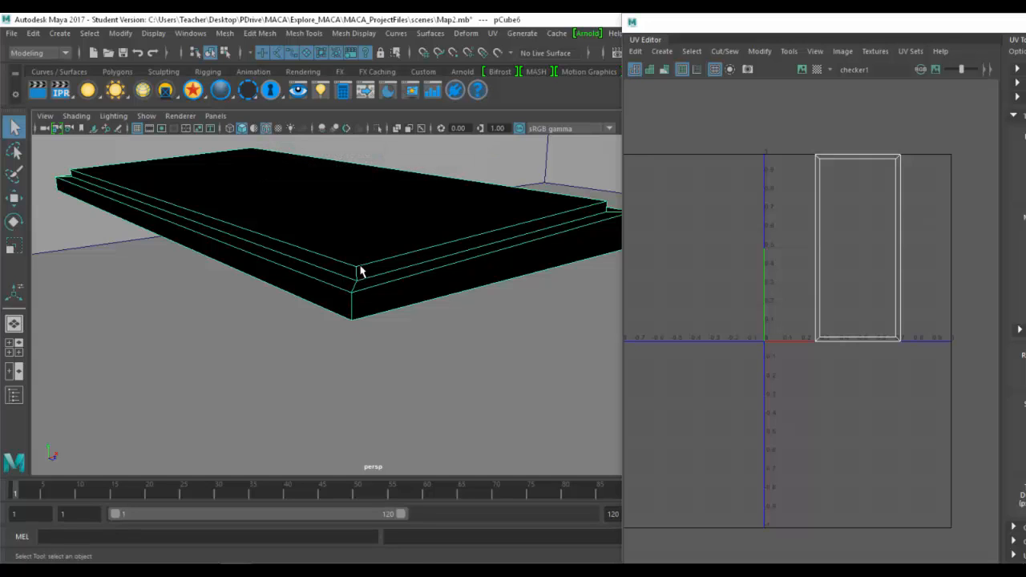
pyautogui.moveTo(356, 287); pyautogui.dragTo(356, 170, button='right')
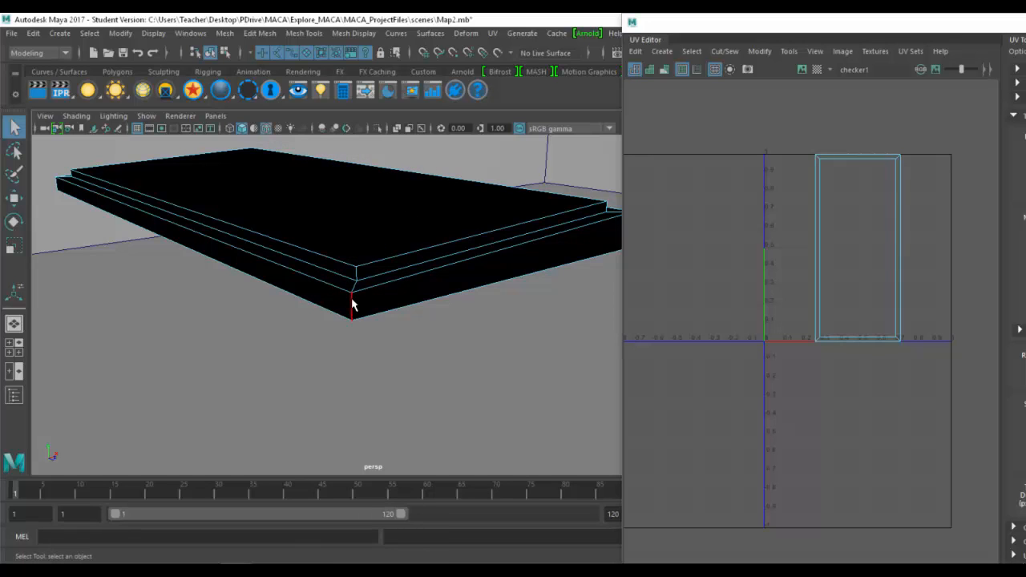
pyautogui.click(351, 301)
pyautogui.keyDown('shift'); pyautogui.rightClick(740, 164); pyautogui.keyUp('shift')
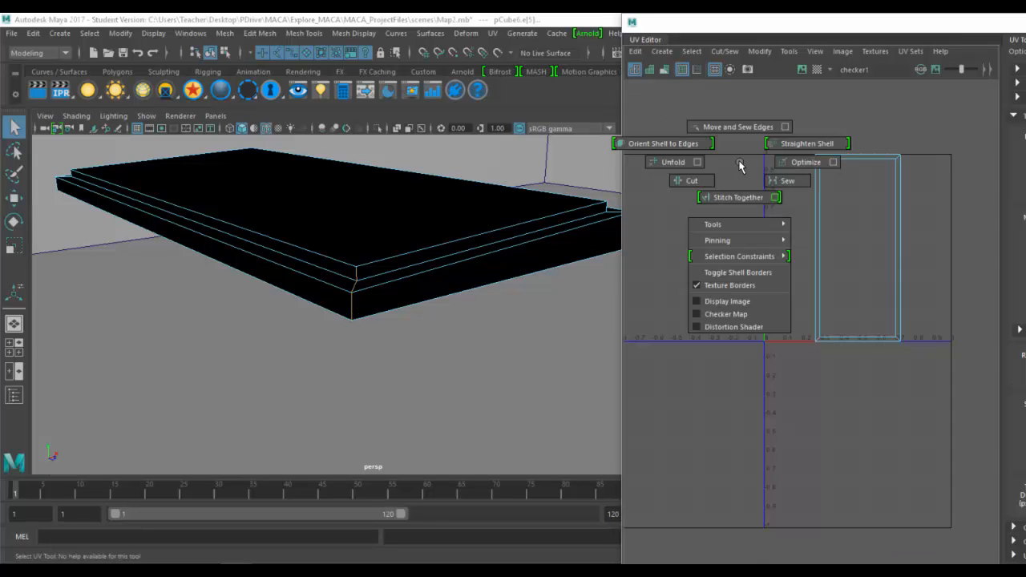
pyautogui.keyDown('shift'); pyautogui.moveTo(683, 174); pyautogui.dragTo(684, 179, button='right'); pyautogui.keyUp('shift')
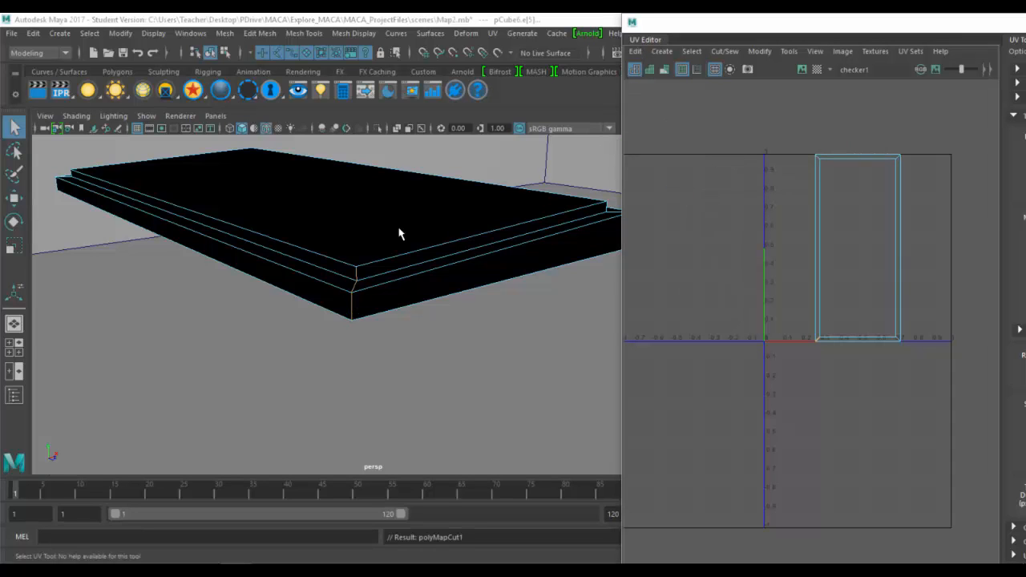
# Cut the slab's UVs along the edges running down its remaining corners.
pyautogui.keyDown('alt'); pyautogui.moveTo(400, 233); pyautogui.dragTo(440, 248); pyautogui.keyUp('alt')
pyautogui.click(440, 251)
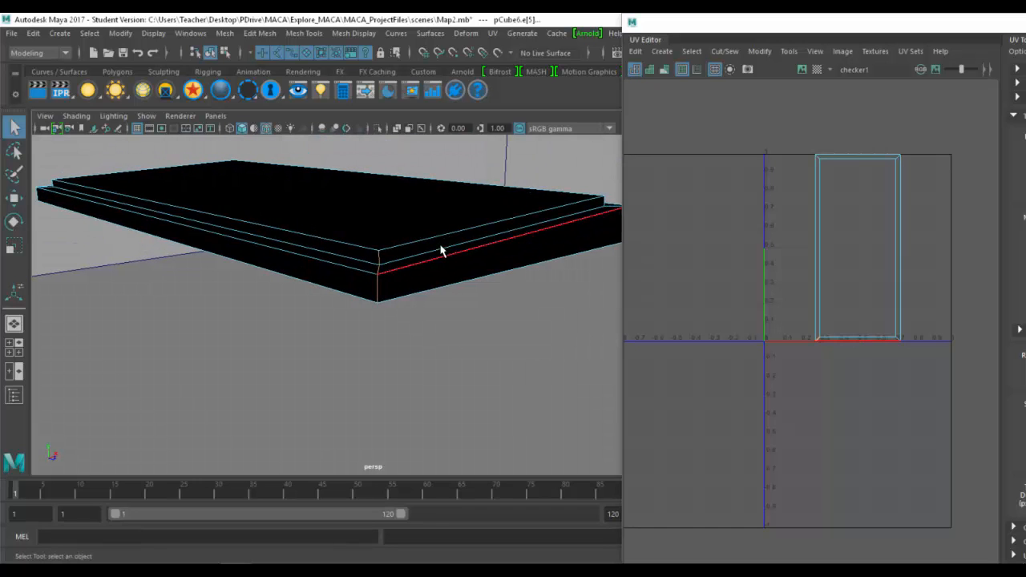
pyautogui.keyDown('alt'); pyautogui.moveTo(534, 252); pyautogui.dragTo(403, 335); pyautogui.keyUp('alt')
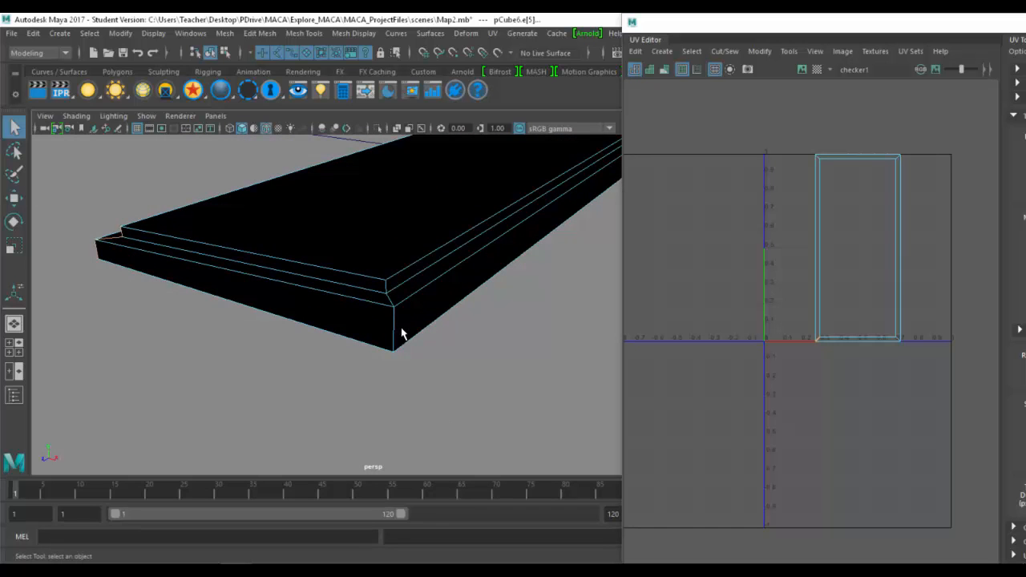
pyautogui.click(394, 332)
pyautogui.keyDown('alt'); pyautogui.moveTo(454, 293); pyautogui.dragTo(300, 273); pyautogui.keyUp('alt')
pyautogui.keyDown('alt'); pyautogui.moveTo(299, 273); pyautogui.dragTo(424, 176, button='middle'); pyautogui.keyUp('alt')
pyautogui.keyDown('shift'); pyautogui.click(336, 371); pyautogui.keyUp('shift')
pyautogui.keyDown('alt'); pyautogui.moveTo(413, 350); pyautogui.dragTo(378, 336); pyautogui.keyUp('alt')
pyautogui.click(321, 362)
pyautogui.keyDown('shift'); pyautogui.rightClick(707, 244); pyautogui.keyUp('shift')
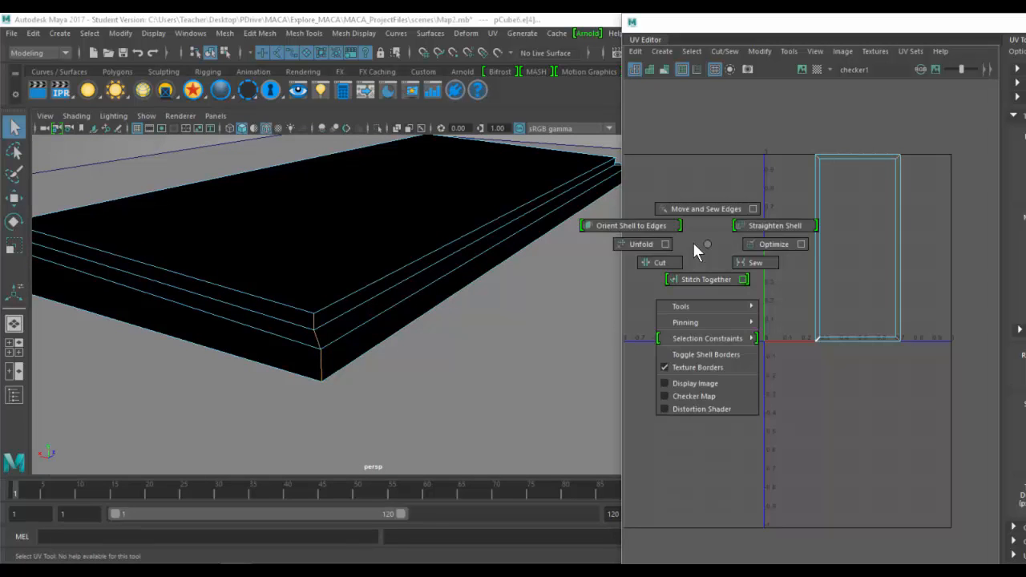
pyautogui.click(646, 262)
pyautogui.keyDown('alt'); pyautogui.moveTo(449, 280); pyautogui.dragTo(417, 329); pyautogui.keyUp('alt')
pyautogui.keyDown('alt'); pyautogui.moveTo(418, 328); pyautogui.dragTo(440, 302, button='right'); pyautogui.keyUp('alt')
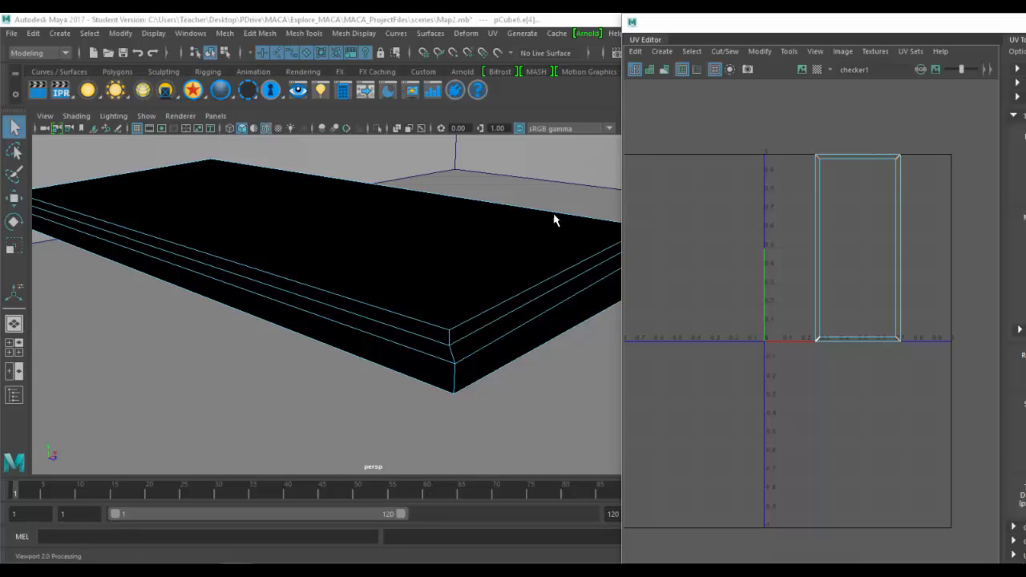
pyautogui.click(447, 337)
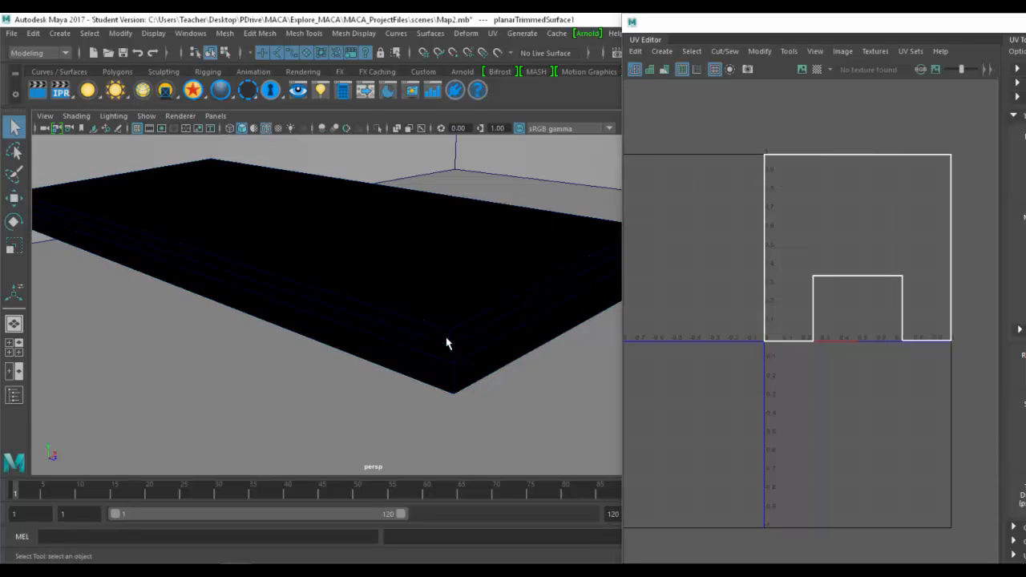
pyautogui.click(446, 337)
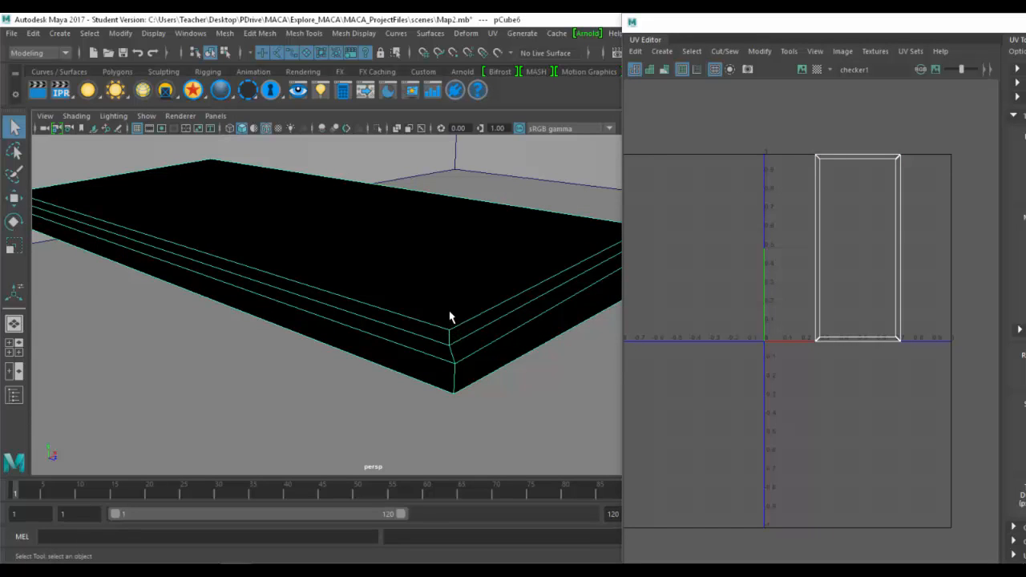
pyautogui.moveTo(448, 205); pyautogui.dragTo(442, 228, button='right')
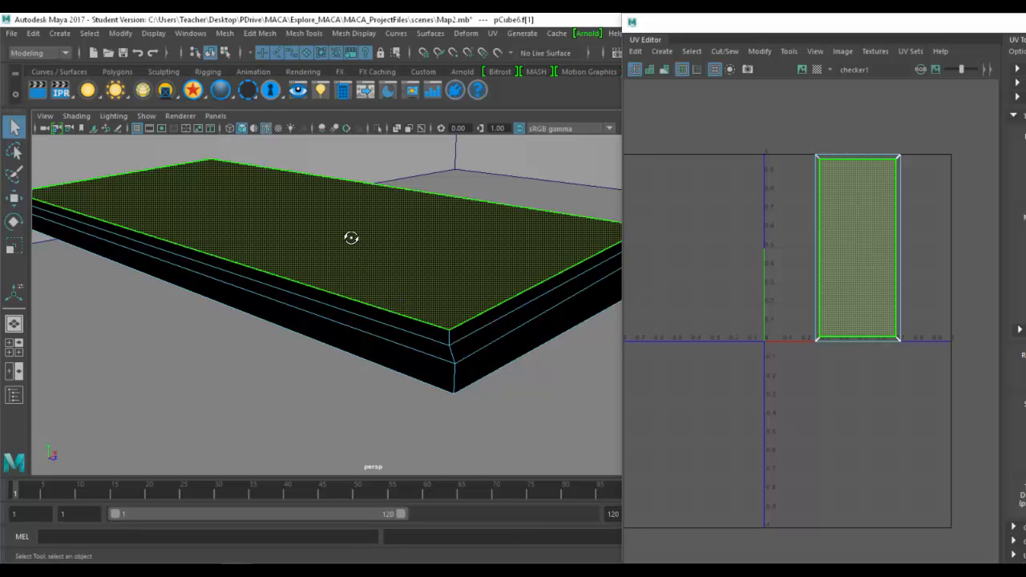
pyautogui.keyDown('alt'); pyautogui.moveTo(351, 238); pyautogui.dragTo(335, 253); pyautogui.keyUp('alt')
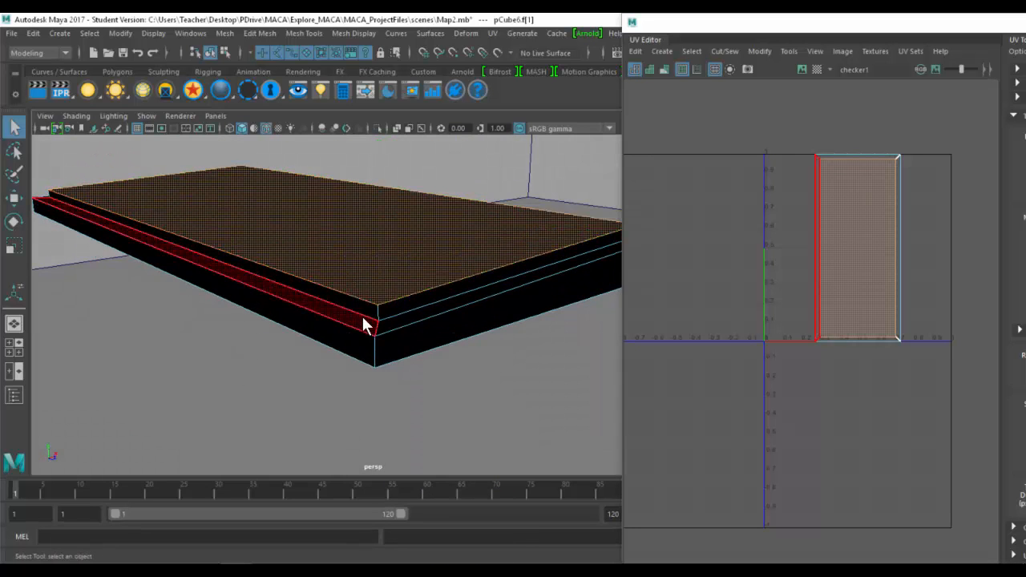
pyautogui.click(365, 324)
pyautogui.moveTo(365, 208); pyautogui.dragTo(366, 242, button='right')
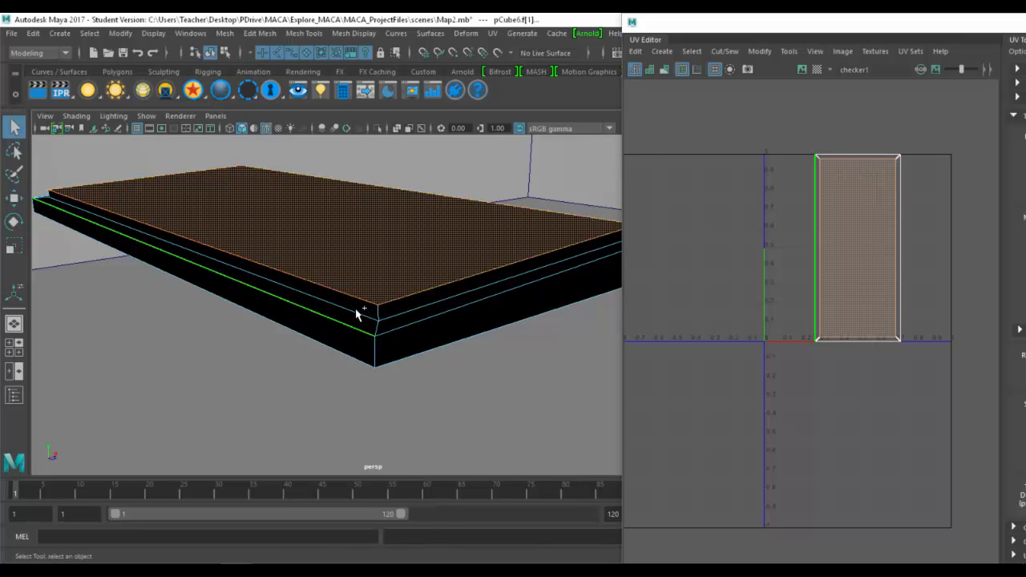
pyautogui.keyDown('alt'); pyautogui.moveTo(360, 316); pyautogui.dragTo(448, 332, button='right'); pyautogui.keyUp('alt')
pyautogui.click(445, 328)
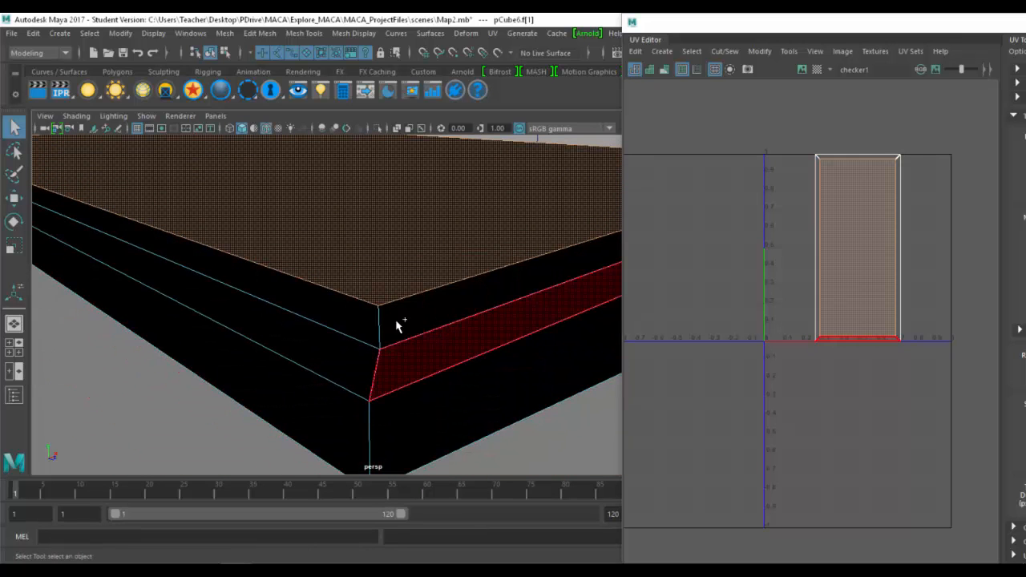
pyautogui.click(336, 330)
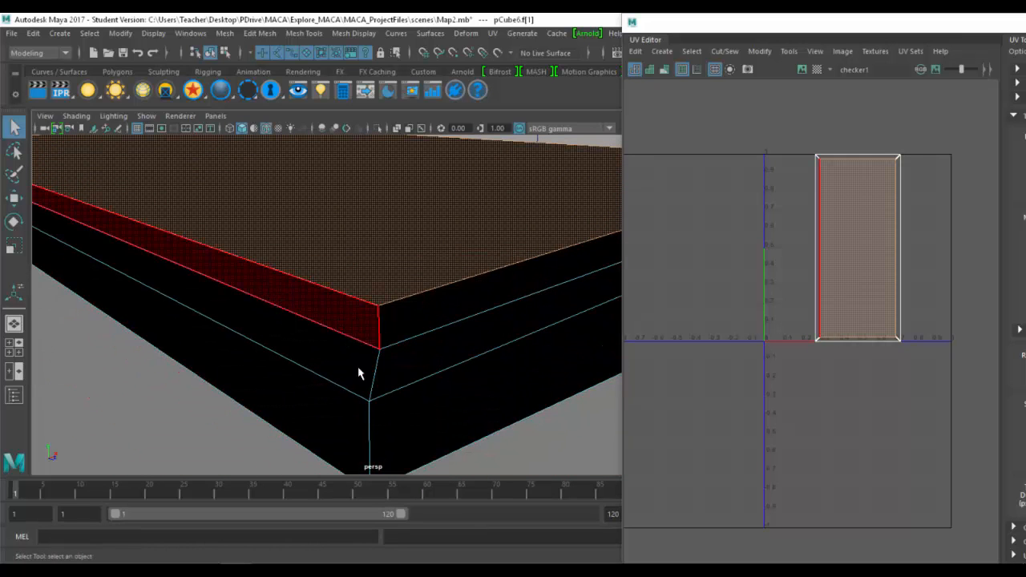
pyautogui.keyDown('alt'); pyautogui.moveTo(358, 368); pyautogui.dragTo(360, 257); pyautogui.keyUp('alt')
pyautogui.keyDown('shift'); pyautogui.click(317, 207); pyautogui.keyUp('shift')
pyautogui.scroll(-1, 363, 234)
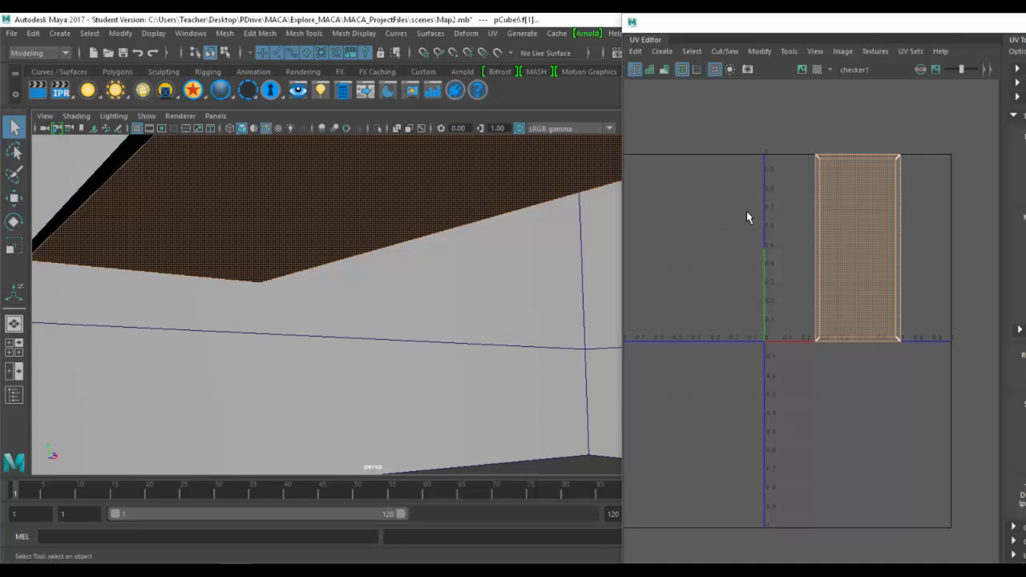
pyautogui.rightClick(719, 206)
pyautogui.moveTo(783, 174); pyautogui.dragTo(691, 182, button='right')
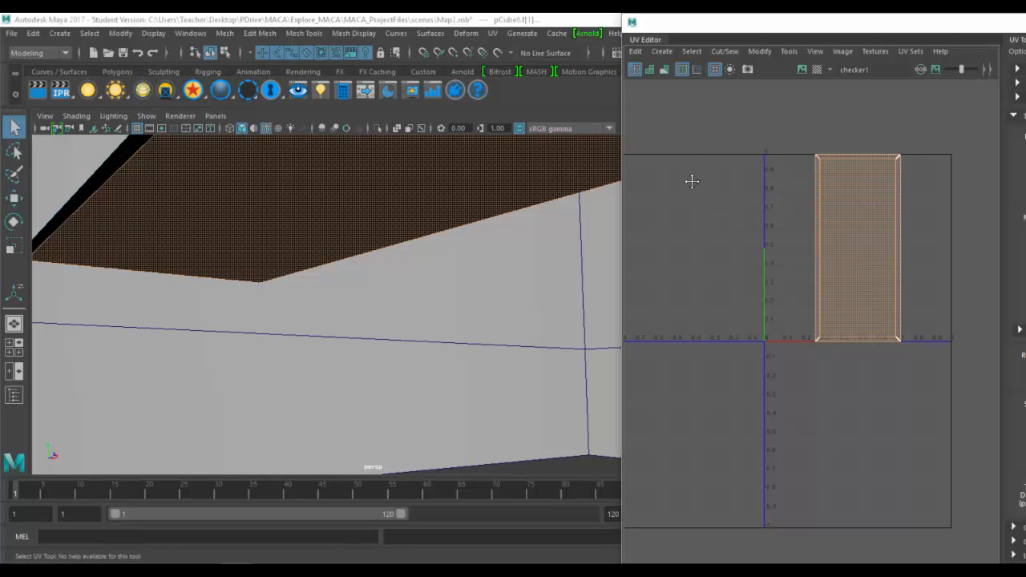
pyautogui.keyDown('alt'); pyautogui.moveTo(692, 182); pyautogui.dragTo(709, 212, button='middle'); pyautogui.keyUp('alt')
pyautogui.keyDown('alt'); pyautogui.moveTo(447, 216); pyautogui.dragTo(401, 240); pyautogui.keyUp('alt')
# Select the horizontal edges around the slab's top face, stepped ledge and base in edge mode.
pyautogui.moveTo(373, 247); pyautogui.dragTo(363, 233, button='right')
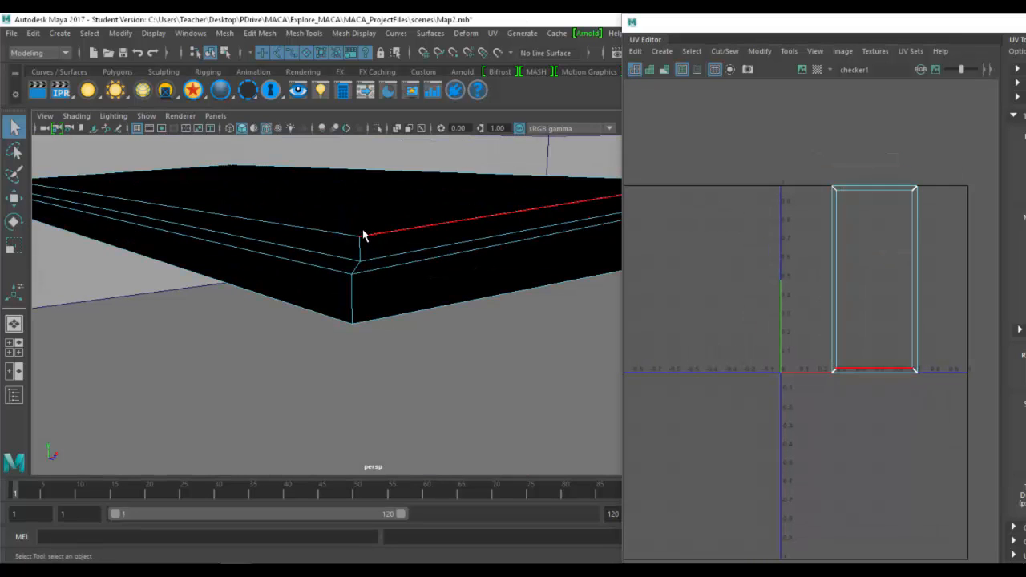
pyautogui.click(363, 233)
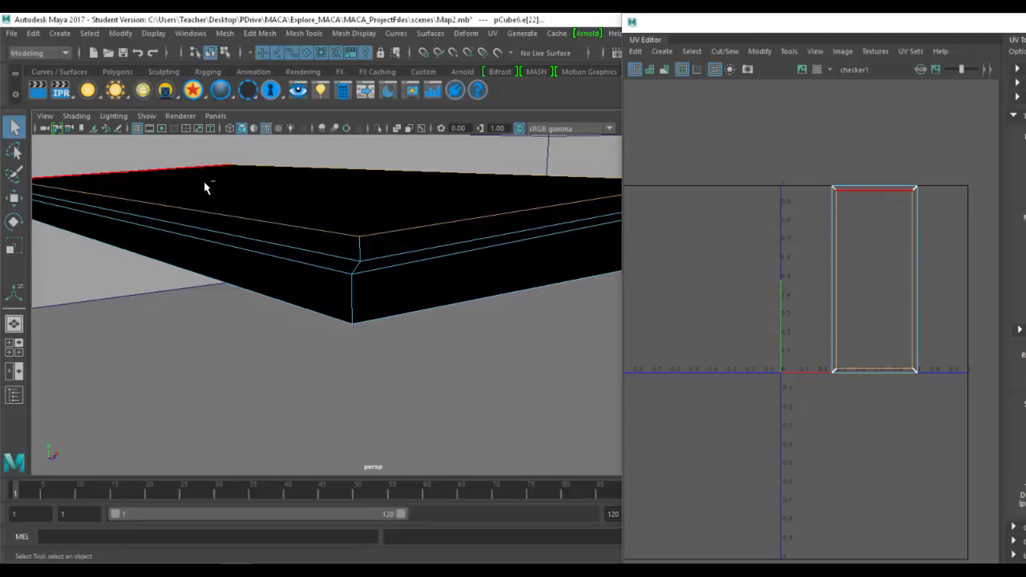
pyautogui.keyDown('shift'); pyautogui.click(383, 259); pyautogui.keyUp('shift')
pyautogui.hotkey('ctrl', 'z')
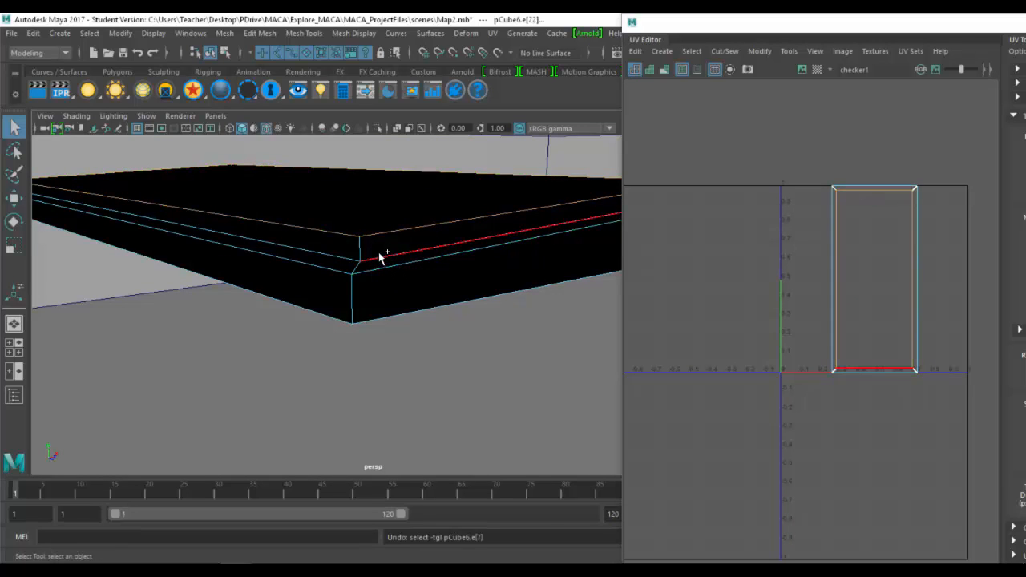
pyautogui.keyDown('shift'); pyautogui.click(380, 255); pyautogui.keyUp('shift')
pyautogui.keyDown('shift'); pyautogui.click(374, 271); pyautogui.keyUp('shift')
pyautogui.keyDown('shift'); pyautogui.click(370, 317); pyautogui.keyUp('shift')
pyautogui.keyDown('shift'); pyautogui.click(334, 256); pyautogui.keyUp('shift')
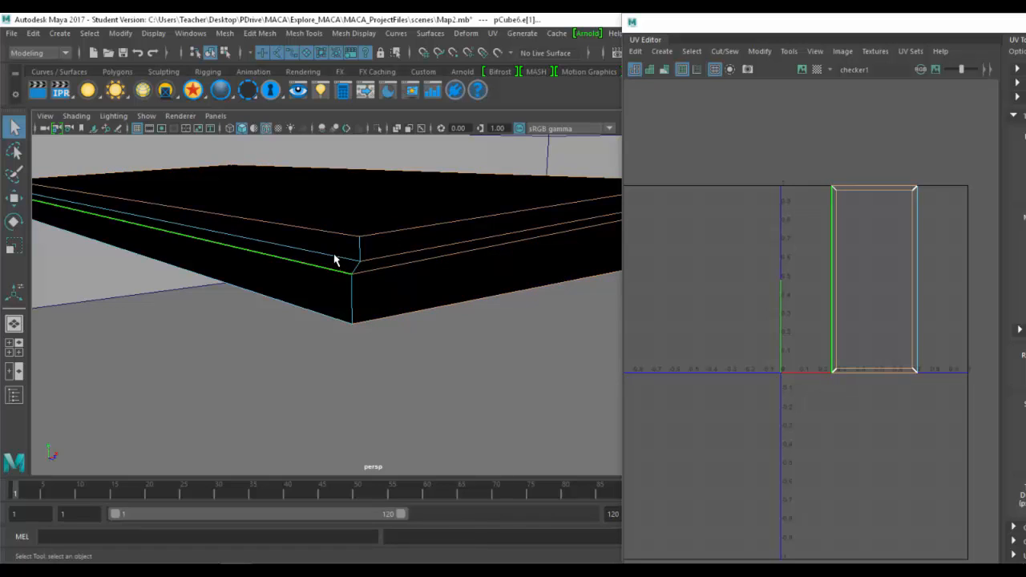
# Remove the ledge's outer edges and the base edges from the selection, keeping the edges around the top and the ledge's inner corner.
pyautogui.keyDown('alt'); pyautogui.moveTo(298, 261); pyautogui.dragTo(362, 371); pyautogui.keyUp('alt')
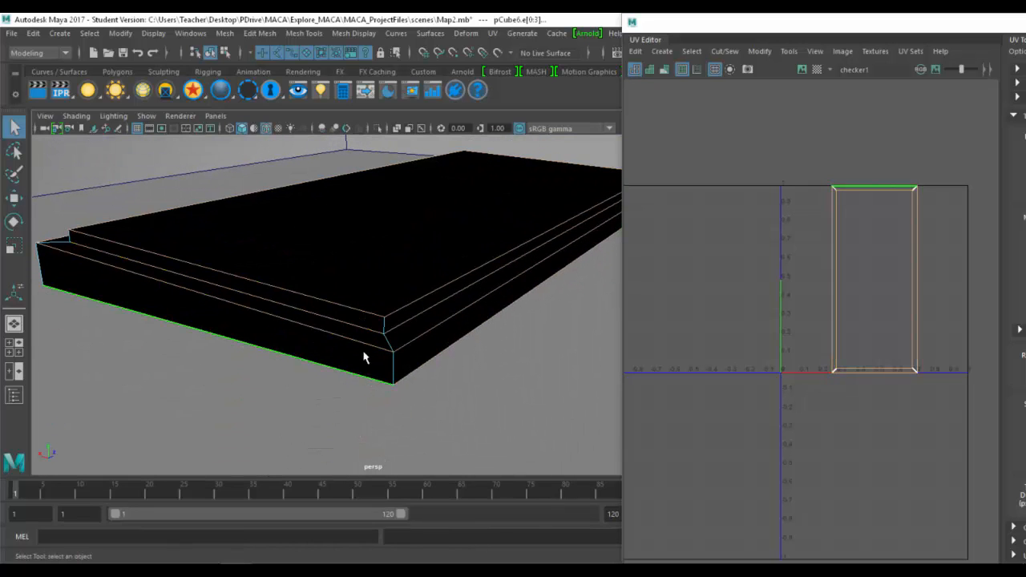
pyautogui.keyDown('ctrl'); pyautogui.click(345, 335); pyautogui.keyUp('ctrl')
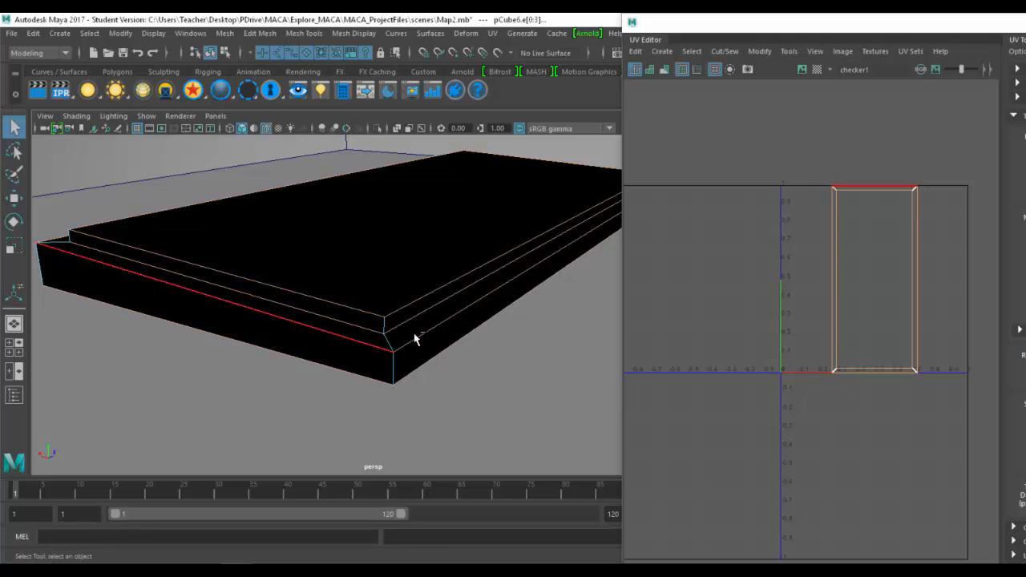
pyautogui.keyDown('ctrl'); pyautogui.click(412, 339); pyautogui.keyUp('ctrl')
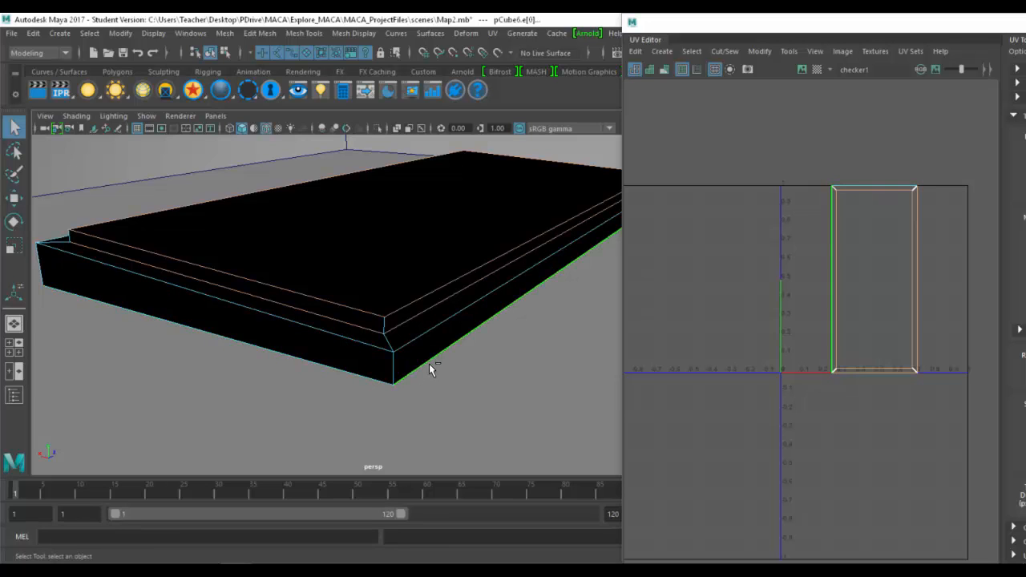
# Add the slab's bottom perimeter edges to the selection and cut the UVs along all selected edges, finishing in shaded display.
pyautogui.click(311, 362)
pyautogui.keyDown('shift'); pyautogui.click(354, 382); pyautogui.keyUp('shift')
pyautogui.keyDown('shift'); pyautogui.click(428, 358); pyautogui.keyUp('shift')
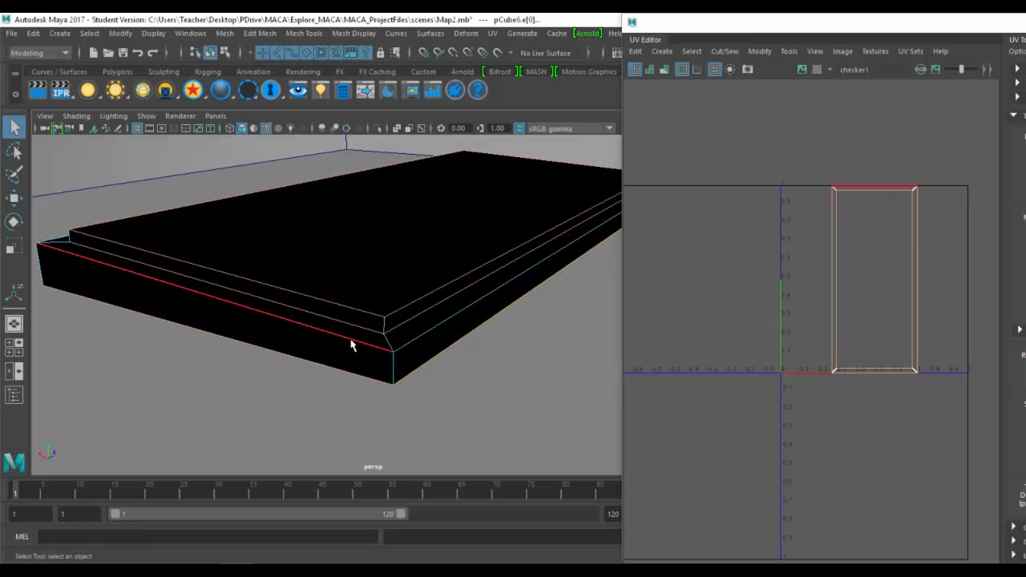
pyautogui.keyDown('alt'); pyautogui.moveTo(350, 340); pyautogui.dragTo(454, 340); pyautogui.keyUp('alt')
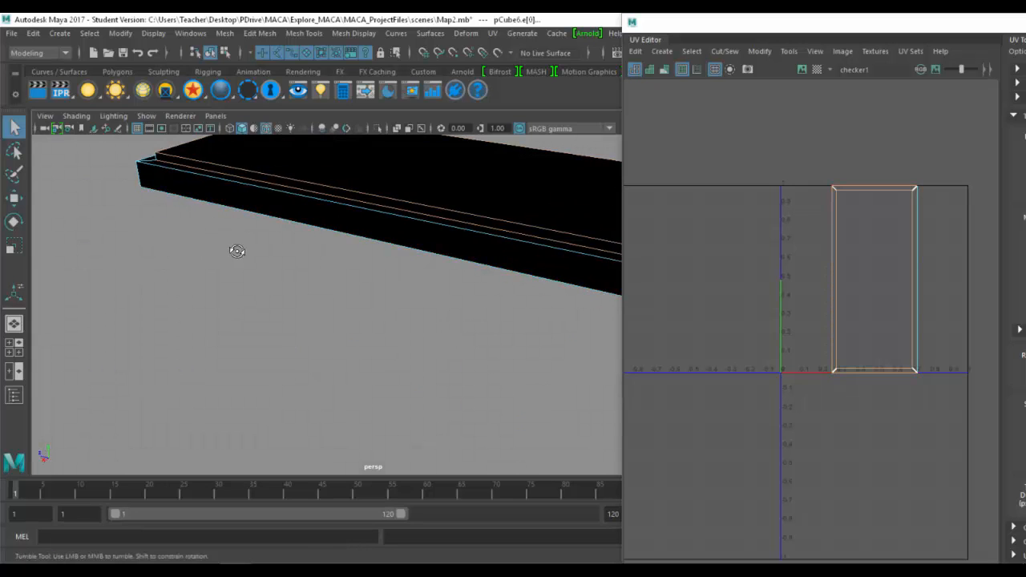
pyautogui.keyDown('alt'); pyautogui.moveTo(234, 245); pyautogui.dragTo(229, 280); pyautogui.keyUp('alt')
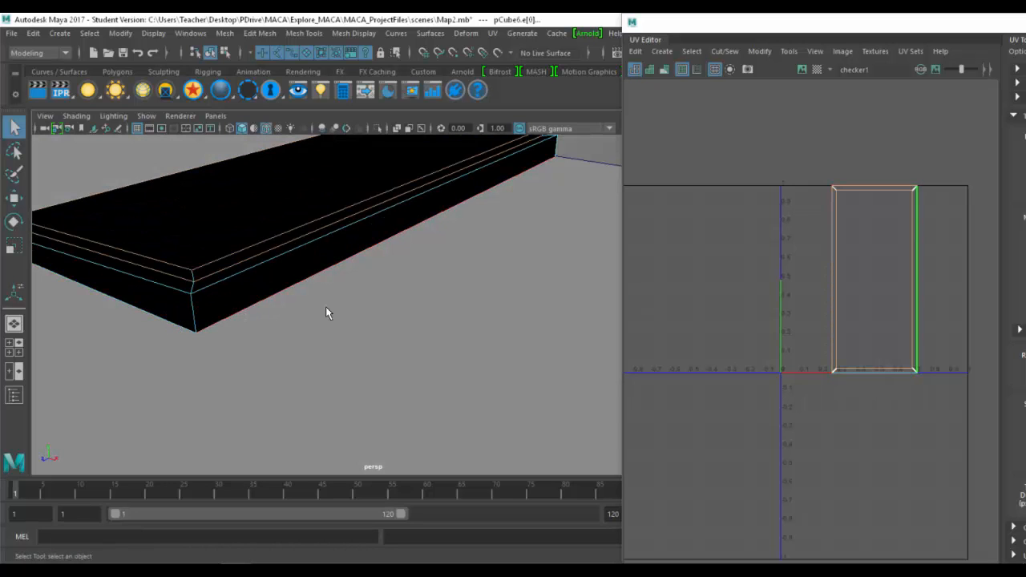
pyautogui.press('4')
pyautogui.keyDown('shift'); pyautogui.click(177, 315); pyautogui.keyUp('shift')
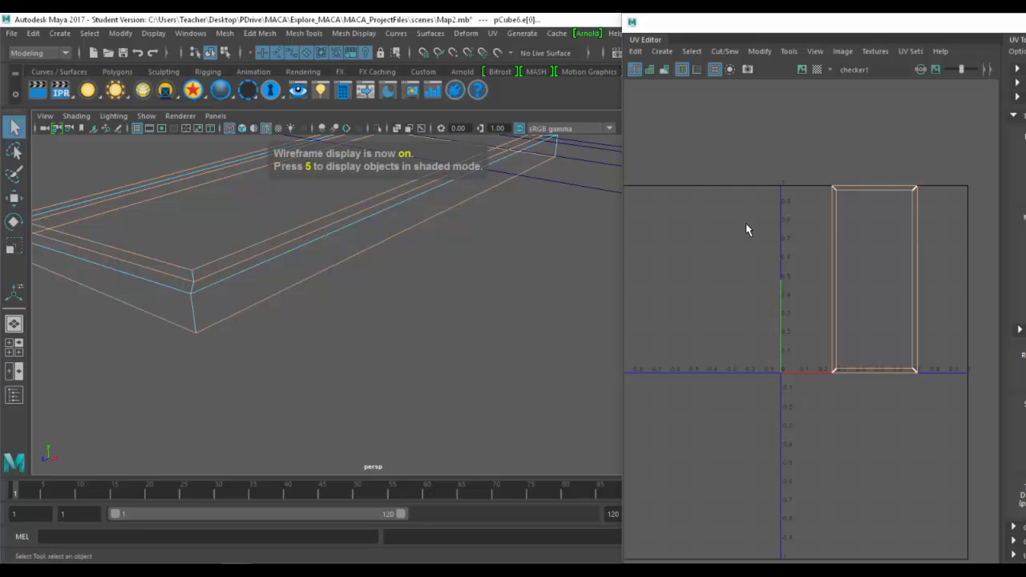
pyautogui.moveTo(746, 223)
pyautogui.keyDown('shift'); pyautogui.mouseDown(button='right')
pyautogui.moveTo(706, 228)
pyautogui.moveTo(694, 244)
pyautogui.moveTo(697, 181)
pyautogui.moveTo(686, 172)
pyautogui.mouseUp(button='right'); pyautogui.keyUp('shift')
pyautogui.press('5')
# Unfold all the slab's UVs with the Unfold3D method using 1 iteration.
pyautogui.moveTo(790, 141); pyautogui.dragTo(946, 407)
pyautogui.keyDown('shift'); pyautogui.moveTo(831, 201); pyautogui.dragTo(791, 198, button='right'); pyautogui.keyUp('shift')
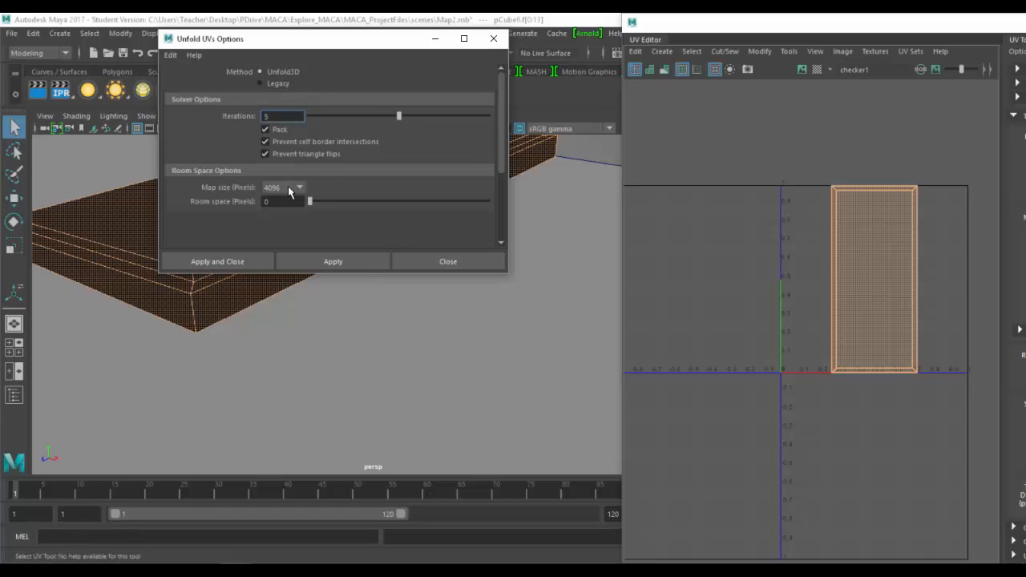
pyautogui.moveTo(399, 117); pyautogui.dragTo(556, 120)
pyautogui.moveTo(448, 132); pyautogui.dragTo(338, 133)
pyautogui.click(218, 261)
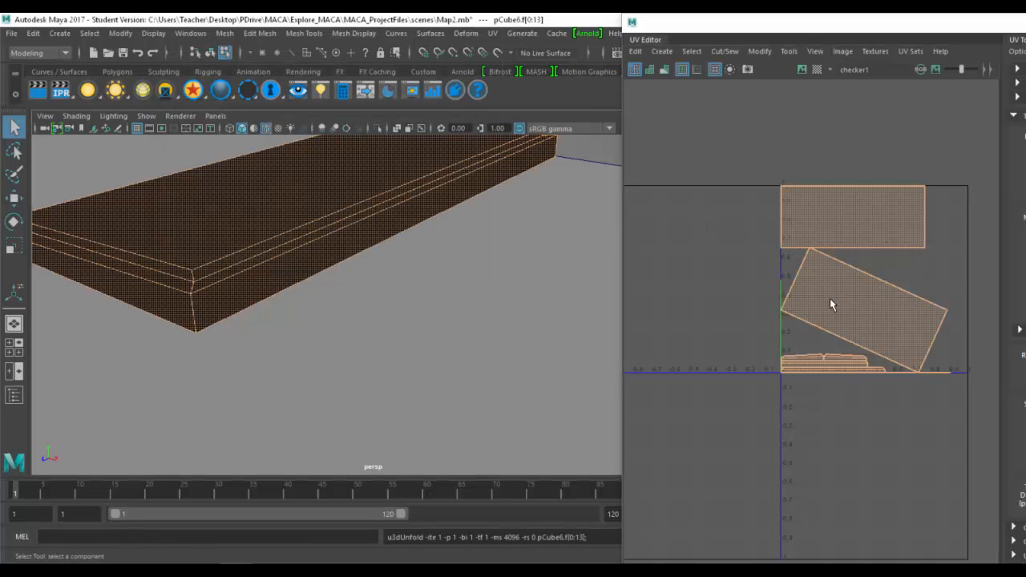
# Enlarge the view of the unfolded UV shells and display the checker texture on the slab.
pyautogui.keyDown('alt'); pyautogui.moveTo(829, 300); pyautogui.dragTo(767, 226, button='middle'); pyautogui.keyUp('alt')
pyautogui.keyDown('alt'); pyautogui.moveTo(773, 229); pyautogui.dragTo(950, 268, button='right'); pyautogui.keyUp('alt')
pyautogui.keyDown('alt'); pyautogui.moveTo(855, 305); pyautogui.dragTo(903, 357, button='middle'); pyautogui.keyUp('alt')
pyautogui.keyDown('alt'); pyautogui.moveTo(506, 278); pyautogui.dragTo(512, 281); pyautogui.keyUp('alt')
pyautogui.press('6')
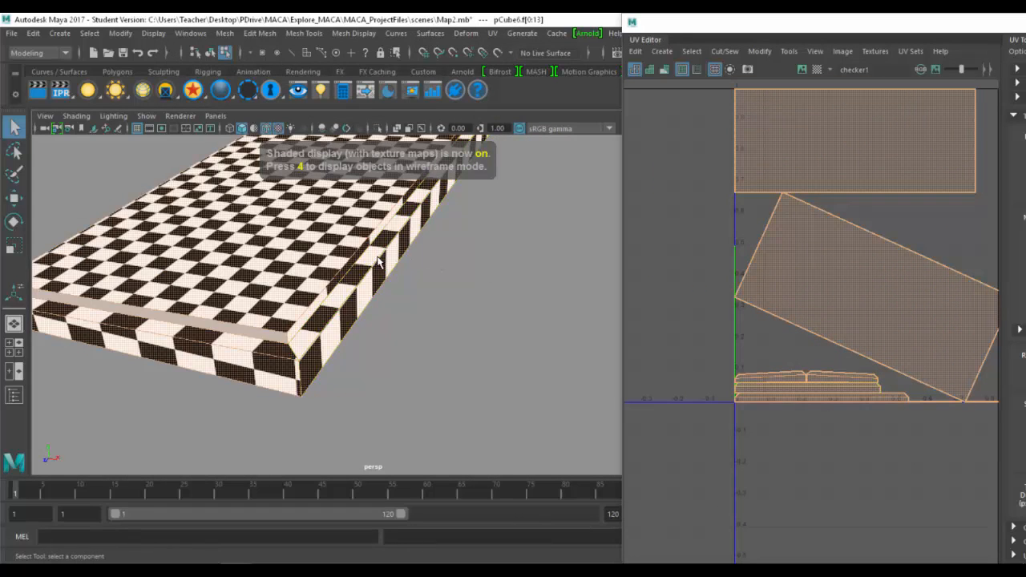
# Select the four narrow riser faces around the slab's top and examine their shells in the UV Editor.
pyautogui.keyDown('alt'); pyautogui.moveTo(379, 262); pyautogui.dragTo(329, 259); pyautogui.keyUp('alt')
pyautogui.keyDown('alt'); pyautogui.moveTo(405, 266); pyautogui.dragTo(465, 270, button='middle'); pyautogui.keyUp('alt')
pyautogui.keyDown('alt'); pyautogui.moveTo(465, 270); pyautogui.dragTo(355, 294, button='right'); pyautogui.keyUp('alt')
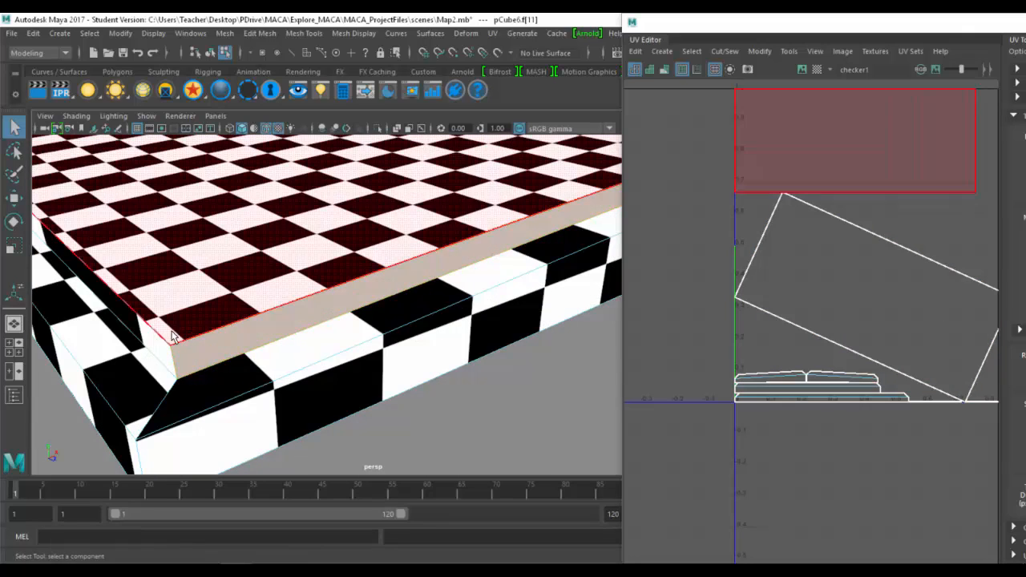
pyautogui.click(141, 326)
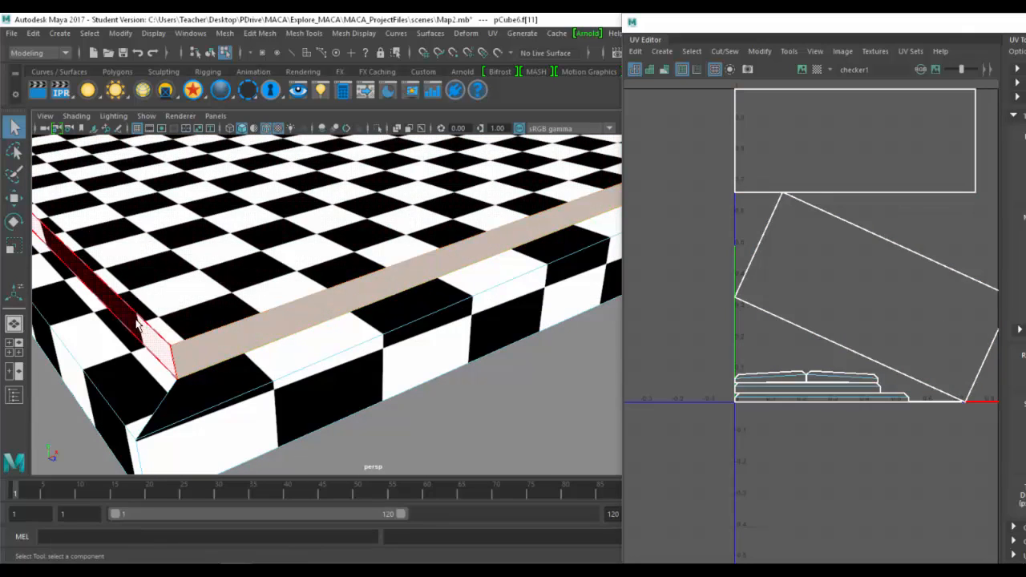
pyautogui.keyDown('shift'); pyautogui.click(136, 326); pyautogui.keyUp('shift')
pyautogui.keyDown('alt'); pyautogui.moveTo(138, 324); pyautogui.dragTo(451, 289); pyautogui.keyUp('alt')
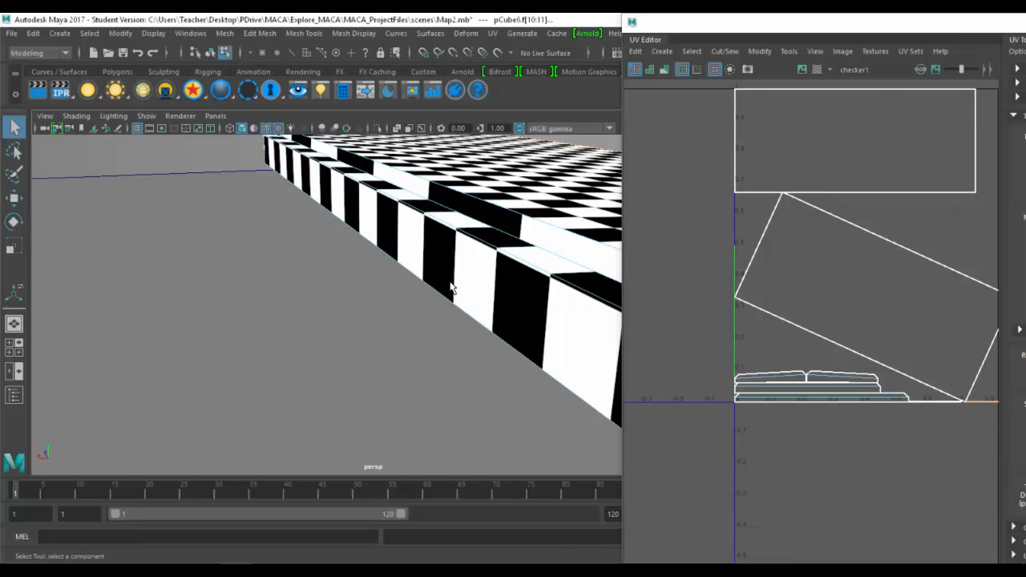
pyautogui.keyDown('shift'); pyautogui.click(518, 221); pyautogui.keyUp('shift')
pyautogui.keyDown('alt'); pyautogui.moveTo(525, 271); pyautogui.dragTo(646, 251); pyautogui.keyUp('alt')
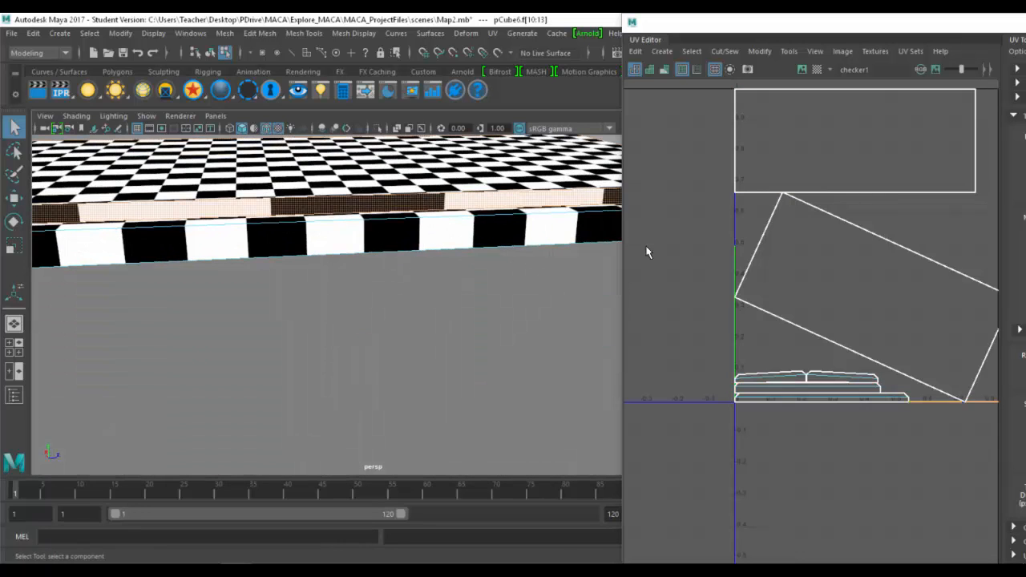
pyautogui.scroll(8, 965, 411)
pyautogui.keyDown('alt'); pyautogui.moveTo(951, 356); pyautogui.dragTo(653, 325, button='middle'); pyautogui.keyUp('alt')
# Select only the two narrow riser faces at the slab's short ends.
pyautogui.keyDown('alt'); pyautogui.moveTo(550, 252); pyautogui.dragTo(205, 290); pyautogui.keyUp('alt')
pyautogui.click(342, 236)
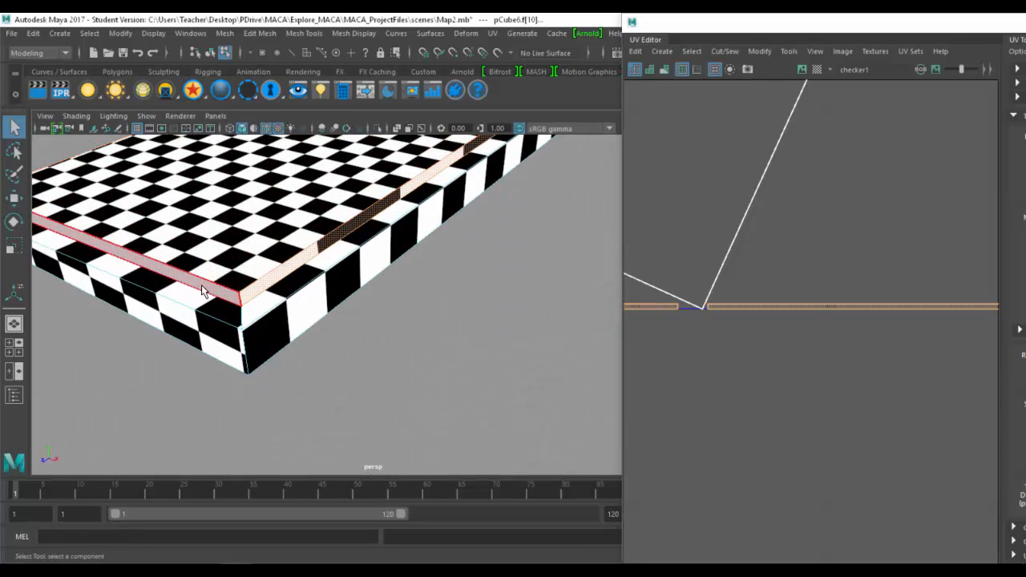
pyautogui.click(271, 273)
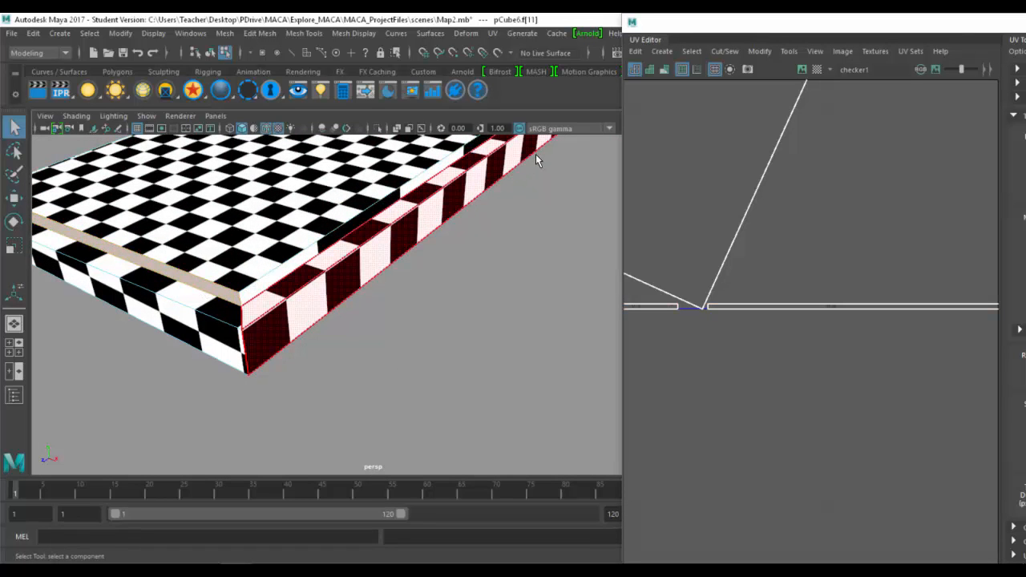
pyautogui.keyDown('alt'); pyautogui.moveTo(513, 159); pyautogui.dragTo(499, 165); pyautogui.keyUp('alt')
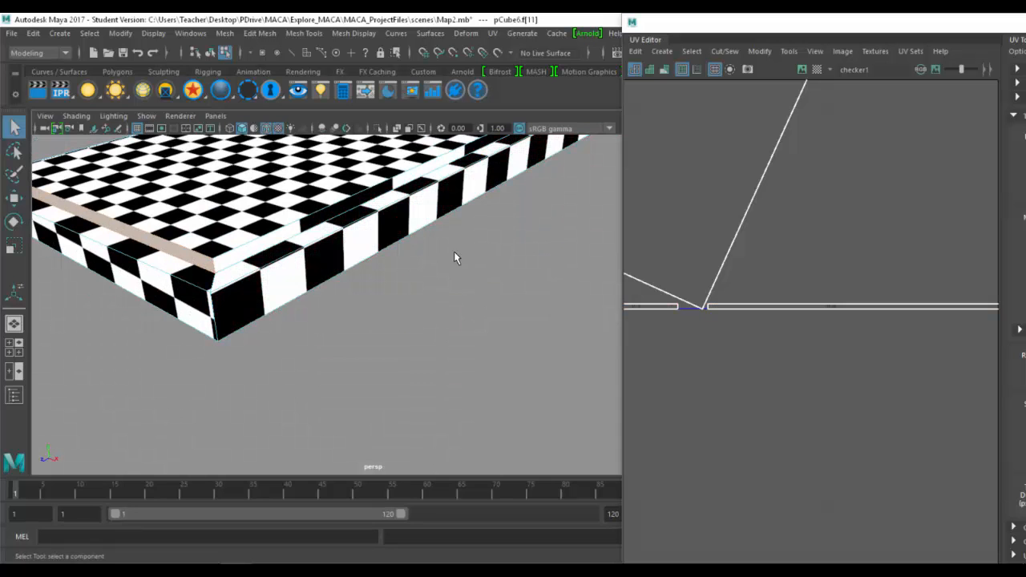
pyautogui.keyDown('alt'); pyautogui.moveTo(440, 202); pyautogui.dragTo(351, 290); pyautogui.keyUp('alt')
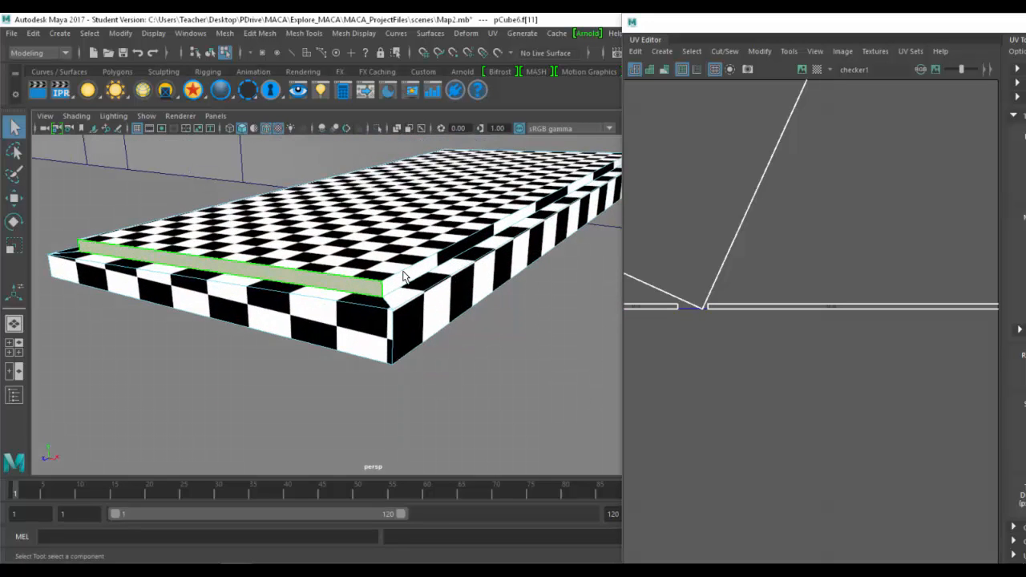
pyautogui.scroll(5, 345, 285)
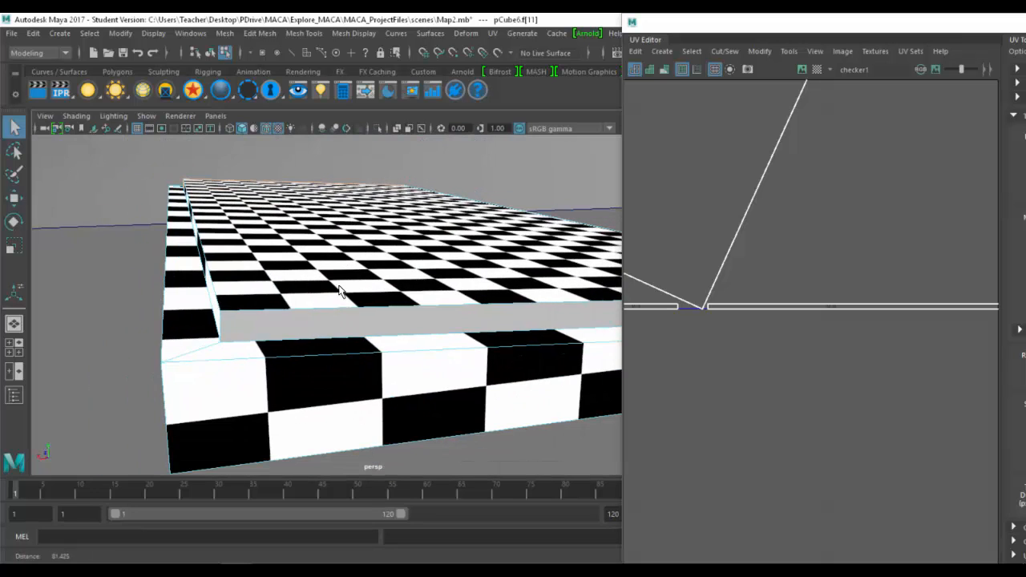
pyautogui.click(360, 323)
# Planar-map the two selected short-end riser faces from the Z axis, fitting the projection to the bounding box and keeping the image ratio.
pyautogui.keyDown('alt'); pyautogui.moveTo(803, 329); pyautogui.dragTo(581, 275, button='right'); pyautogui.keyUp('alt')
pyautogui.keyDown('alt'); pyautogui.moveTo(681, 282); pyautogui.dragTo(865, 320, button='middle'); pyautogui.keyUp('alt')
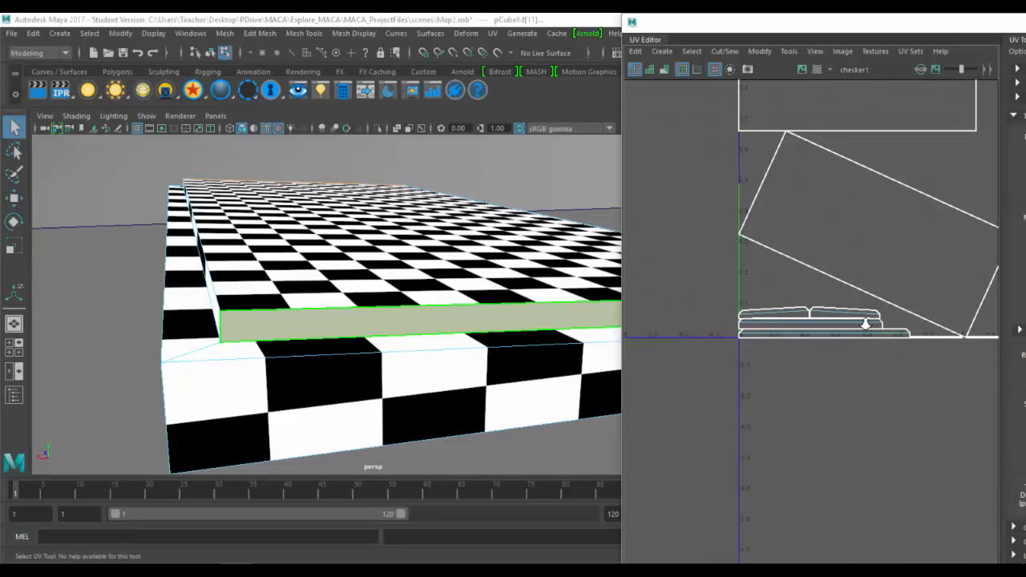
pyautogui.keyDown('alt'); pyautogui.moveTo(864, 321); pyautogui.dragTo(698, 249, button='right'); pyautogui.keyUp('alt')
pyautogui.keyDown('alt'); pyautogui.moveTo(770, 284); pyautogui.dragTo(728, 341, button='middle'); pyautogui.keyUp('alt')
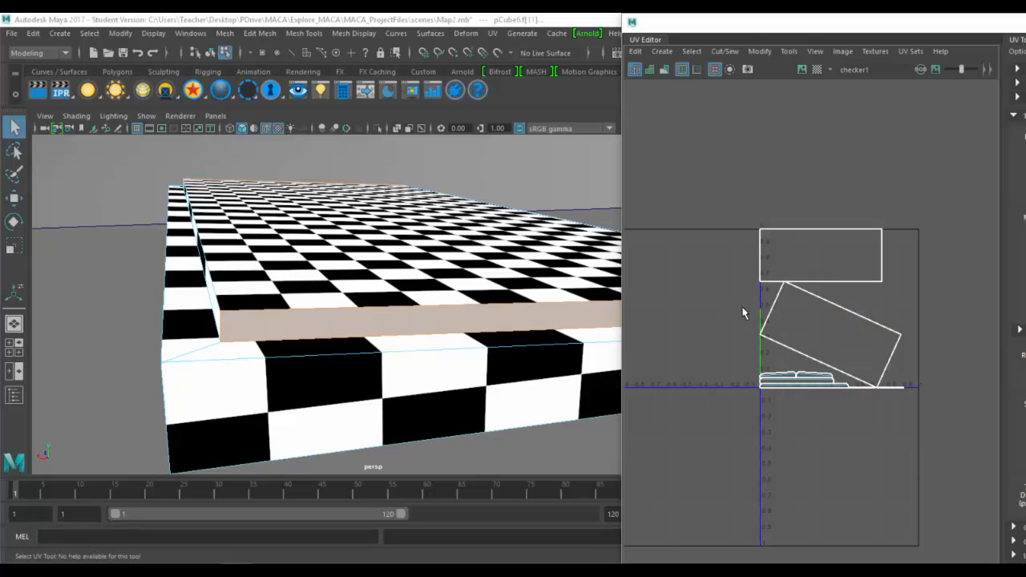
pyautogui.click(489, 33)
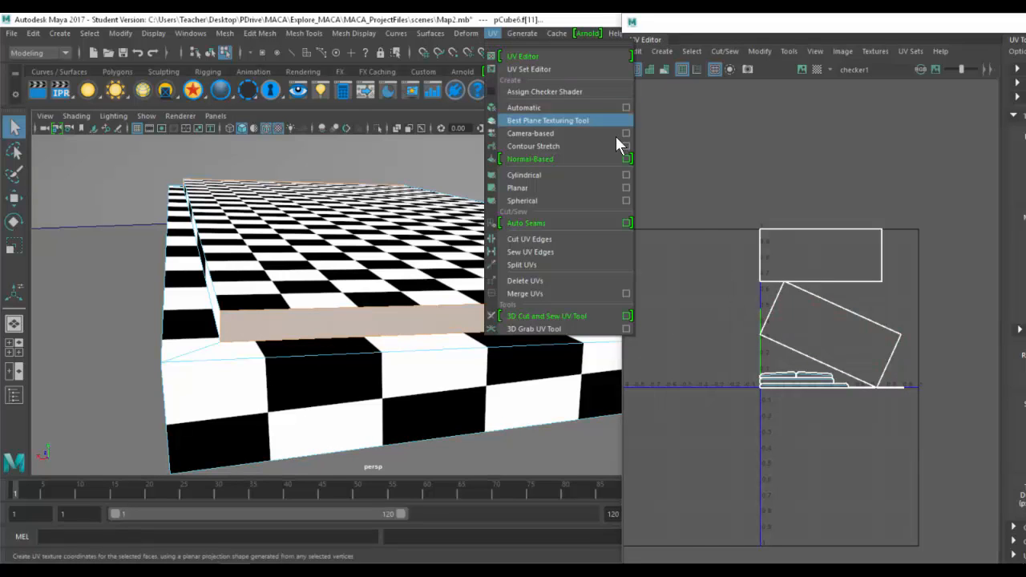
pyautogui.click(627, 187)
pyautogui.keyDown('alt'); pyautogui.moveTo(270, 319); pyautogui.dragTo(398, 364); pyautogui.keyUp('alt')
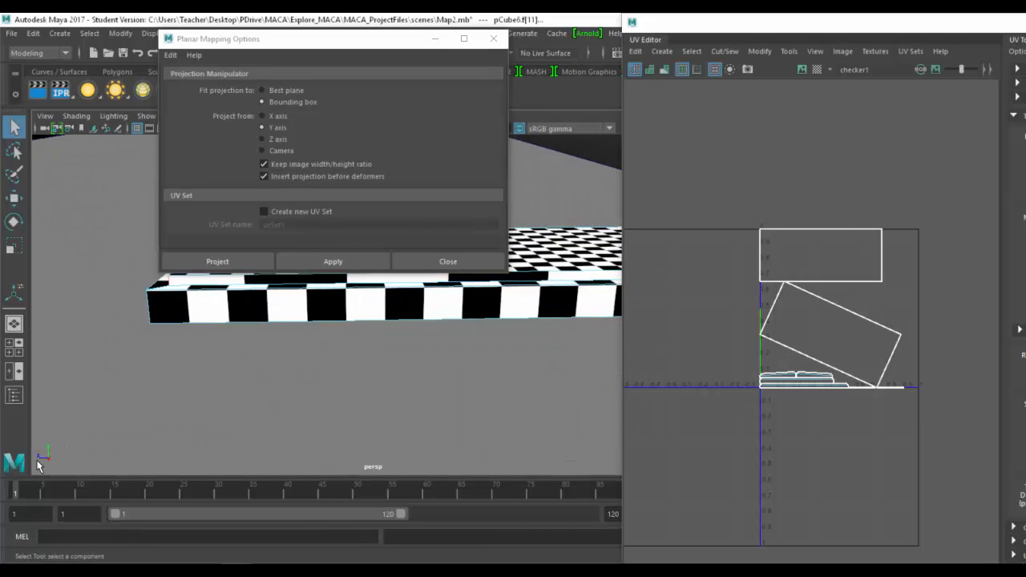
pyautogui.click(471, 319)
pyautogui.moveTo(320, 320)
pyautogui.keyDown('alt'); pyautogui.mouseDown()
pyautogui.moveTo(375, 330)
pyautogui.moveTo(311, 319)
pyautogui.mouseUp(); pyautogui.keyUp('alt')
pyautogui.click(233, 392)
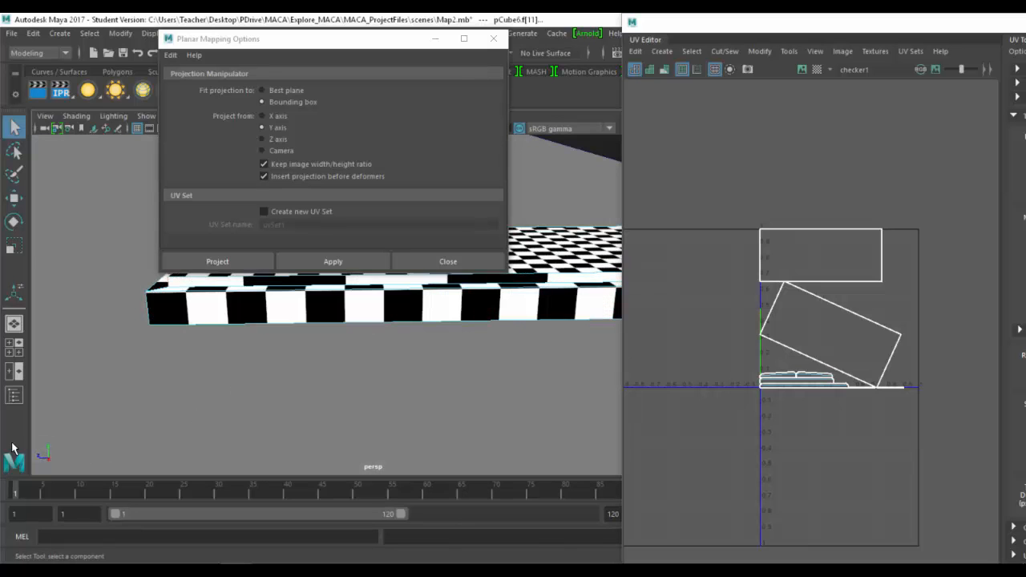
pyautogui.keyDown('alt'); pyautogui.moveTo(231, 342); pyautogui.dragTo(363, 311); pyautogui.keyUp('alt')
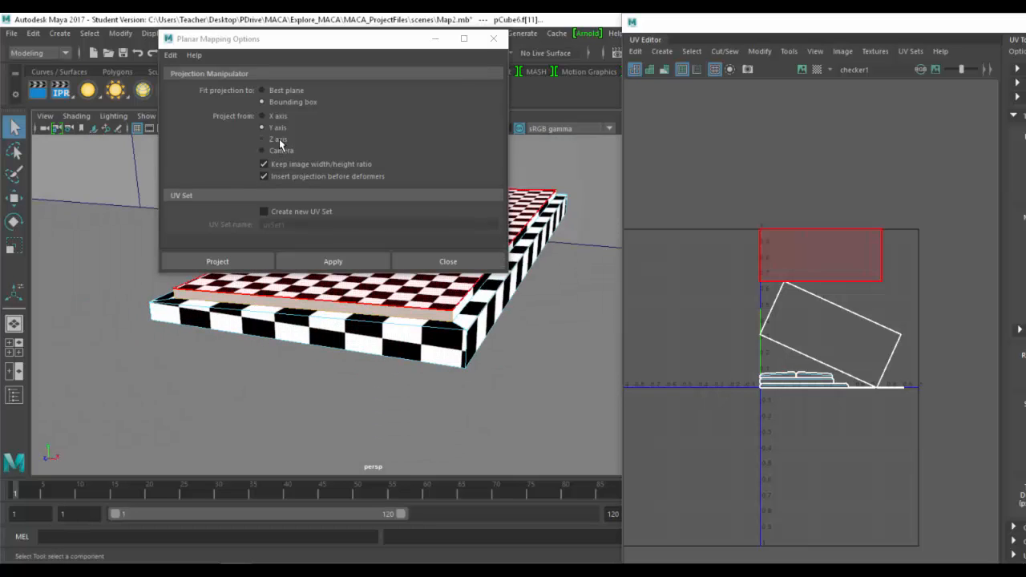
pyautogui.click(279, 139)
pyautogui.click(236, 263)
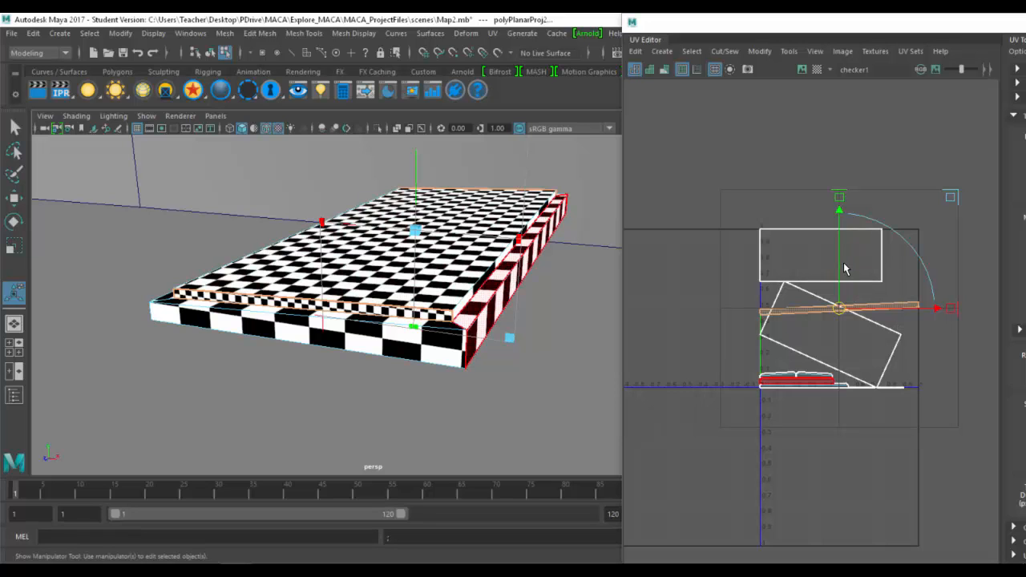
# Select all of the slab's UV shells in the UV Editor and unfold them.
pyautogui.moveTo(842, 252); pyautogui.dragTo(819, 234, button='right')
pyautogui.moveTo(976, 463); pyautogui.dragTo(691, 105)
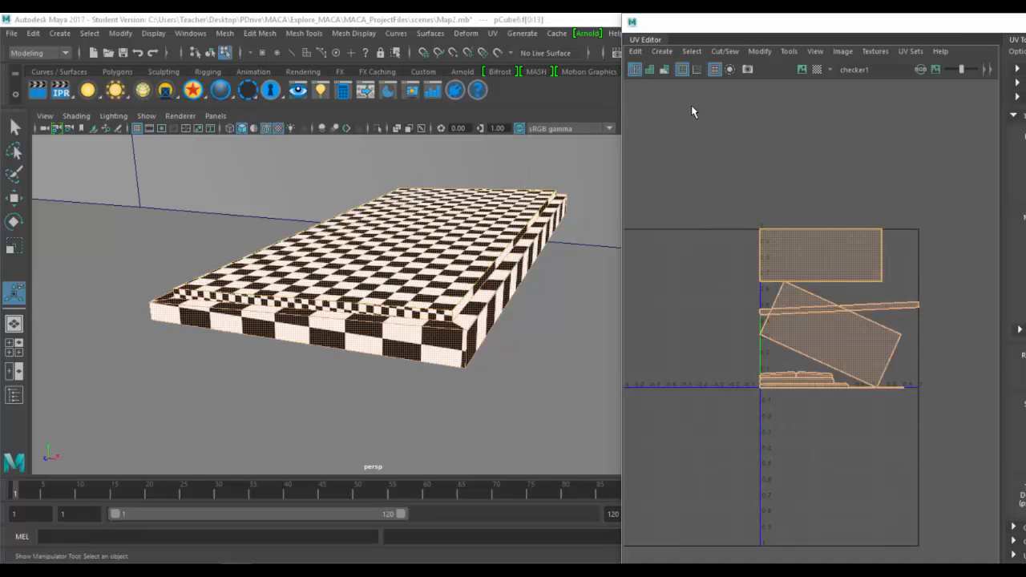
pyautogui.click(636, 51)
pyautogui.keyDown('shift'); pyautogui.moveTo(818, 171); pyautogui.dragTo(755, 172, button='right'); pyautogui.keyUp('shift')
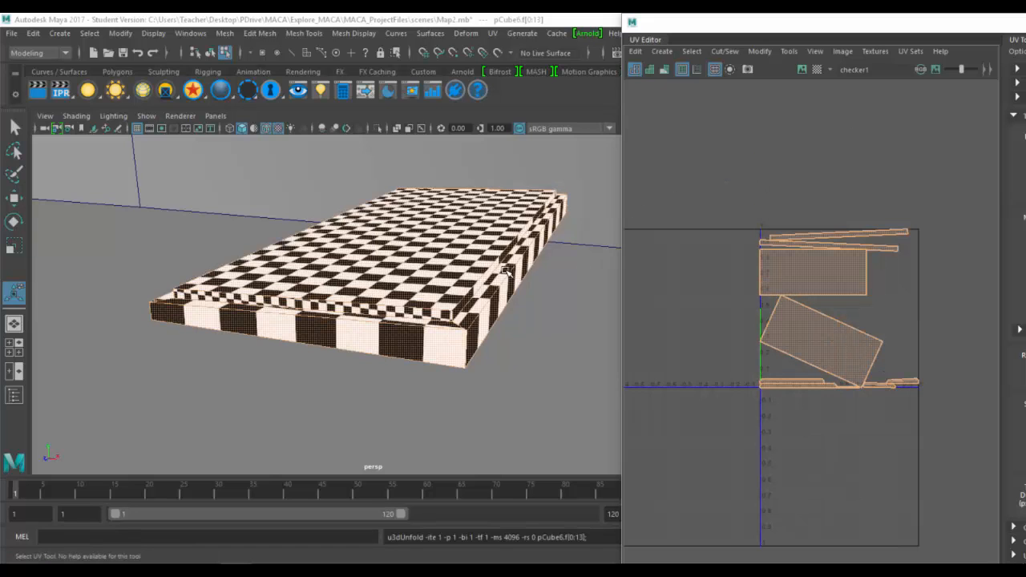
# Lay out all the shells with the Unfold3D method, packing resolution 4096 and shell and tile padding of 2 pixels.
pyautogui.keyDown('alt'); pyautogui.moveTo(505, 270); pyautogui.dragTo(443, 277); pyautogui.keyUp('alt')
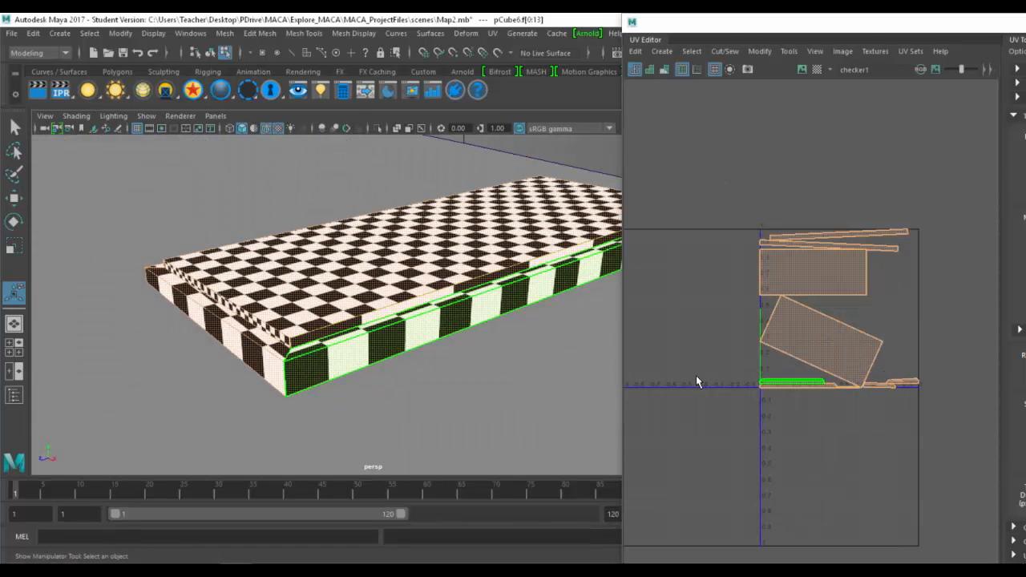
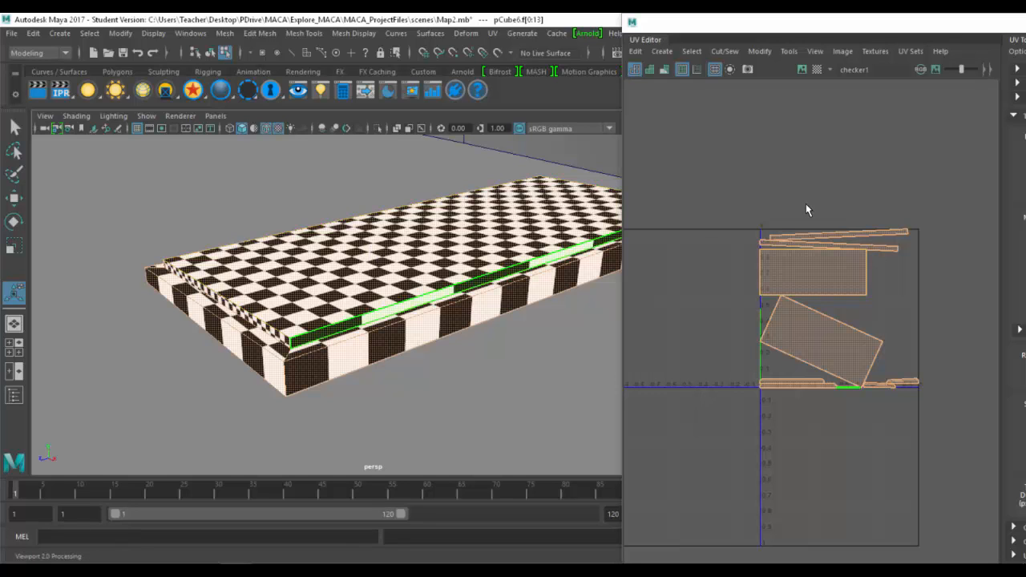
pyautogui.keyDown('shift'); pyautogui.moveTo(806, 204); pyautogui.dragTo(731, 239, button='right'); pyautogui.keyUp('shift')
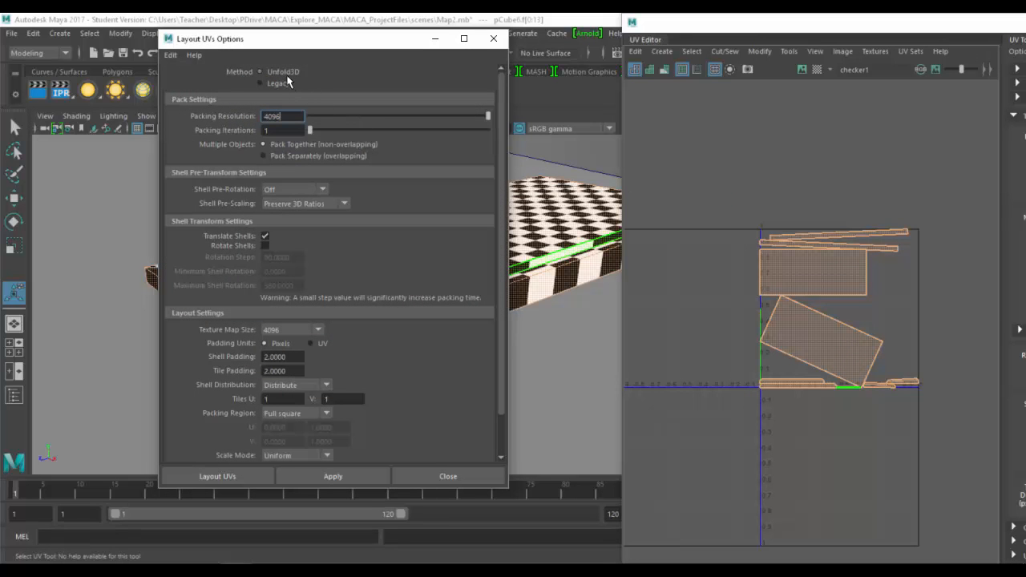
pyautogui.moveTo(289, 116); pyautogui.dragTo(230, 115)
pyautogui.moveTo(294, 357); pyautogui.dragTo(232, 362)
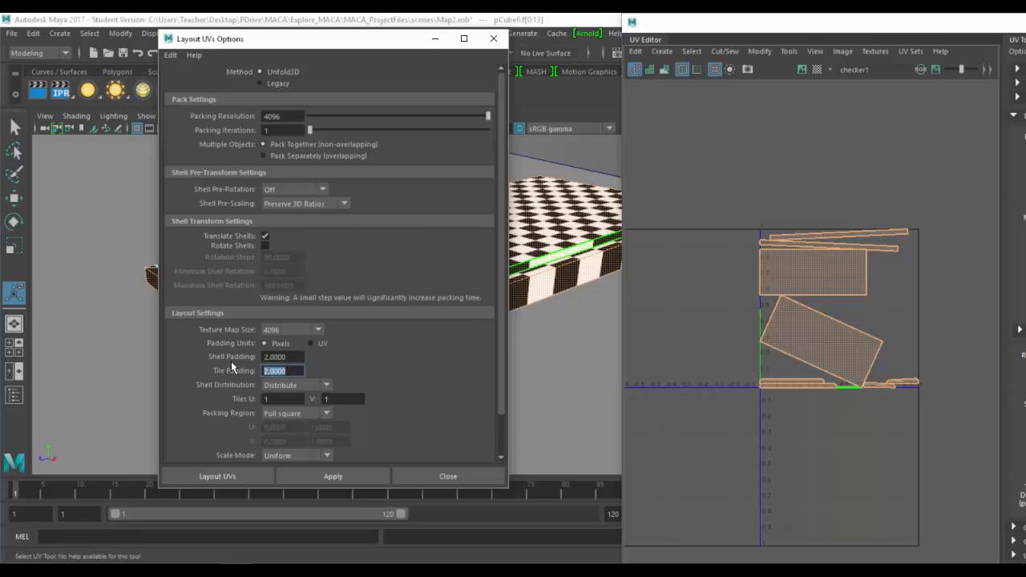
pyautogui.click(229, 479)
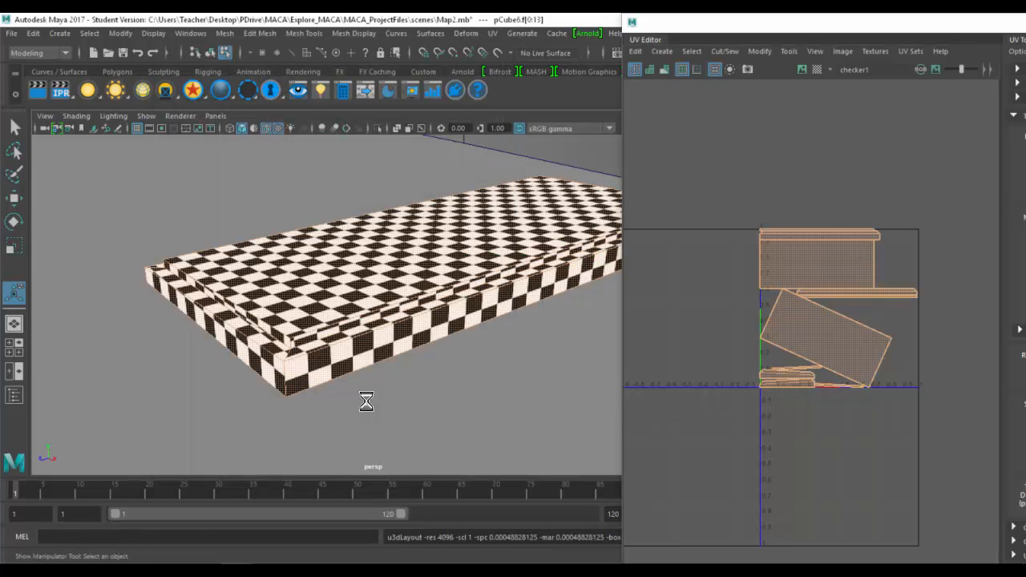
# Examine the checker pattern up close on the slab's risers, rim and corner.
pyautogui.click(383, 281)
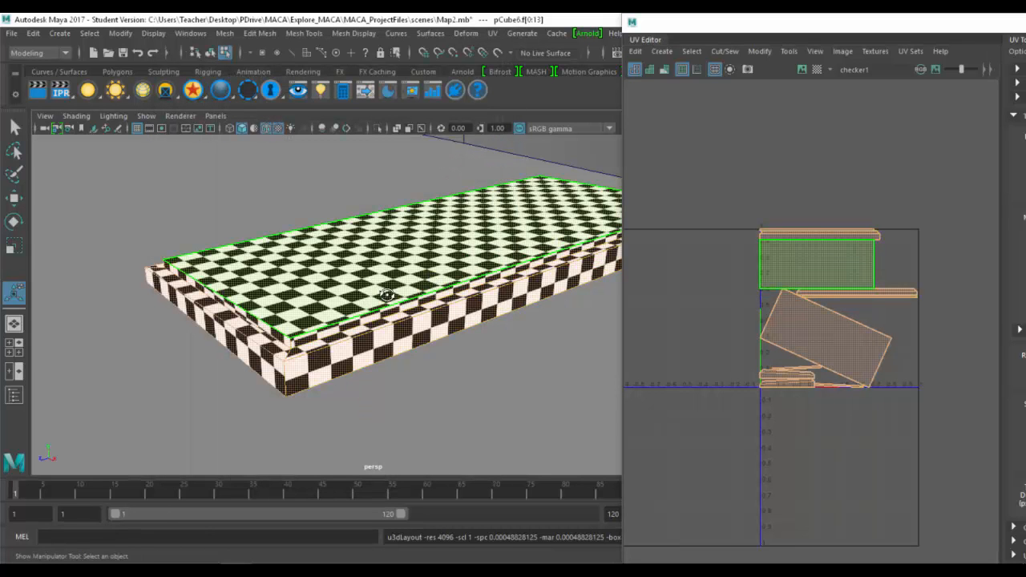
pyautogui.keyDown('alt'); pyautogui.moveTo(387, 296); pyautogui.dragTo(376, 277); pyautogui.keyUp('alt')
pyautogui.scroll(5, 401, 281)
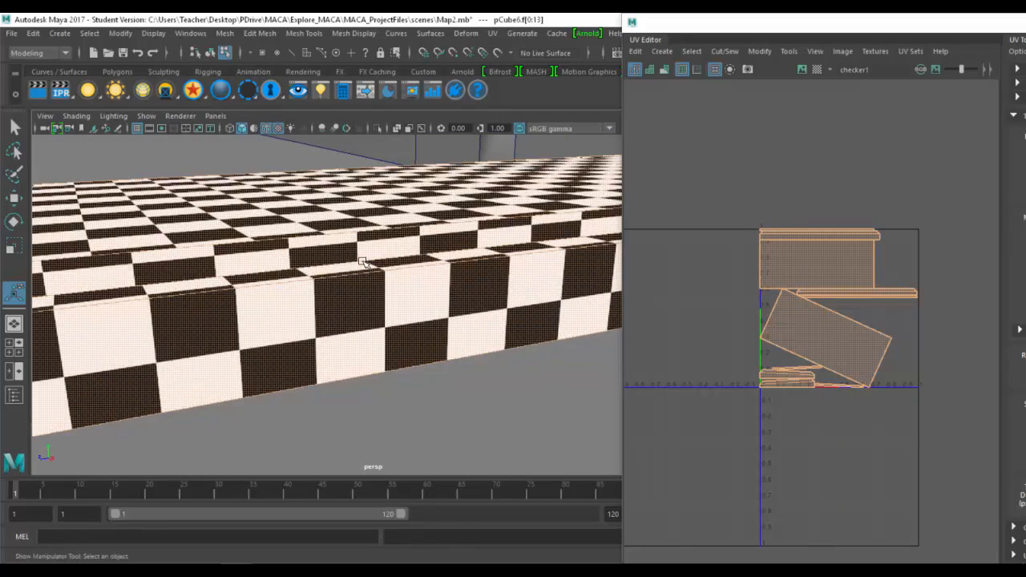
pyautogui.keyDown('alt'); pyautogui.moveTo(364, 270); pyautogui.dragTo(423, 279, button='middle'); pyautogui.keyUp('alt')
pyautogui.keyDown('alt'); pyautogui.moveTo(423, 279); pyautogui.dragTo(323, 304); pyautogui.keyUp('alt')
pyautogui.click(337, 281)
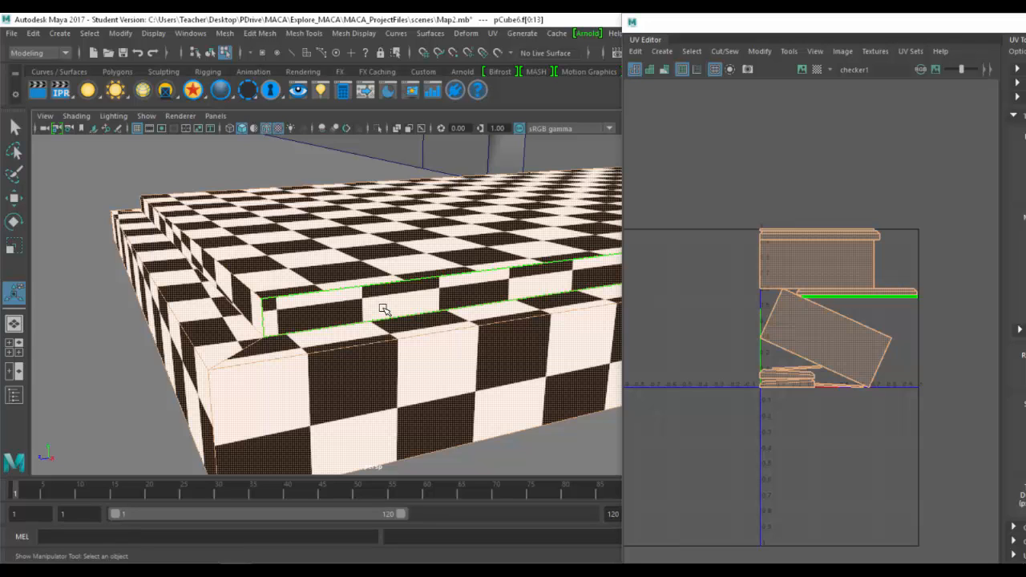
# Select the whole slab and set its checker texture's Repeat UV to 60 by 60 in the placement node.
pyautogui.moveTo(398, 280); pyautogui.dragTo(422, 244, button='right')
pyautogui.hotkey('ctrl', 'a')
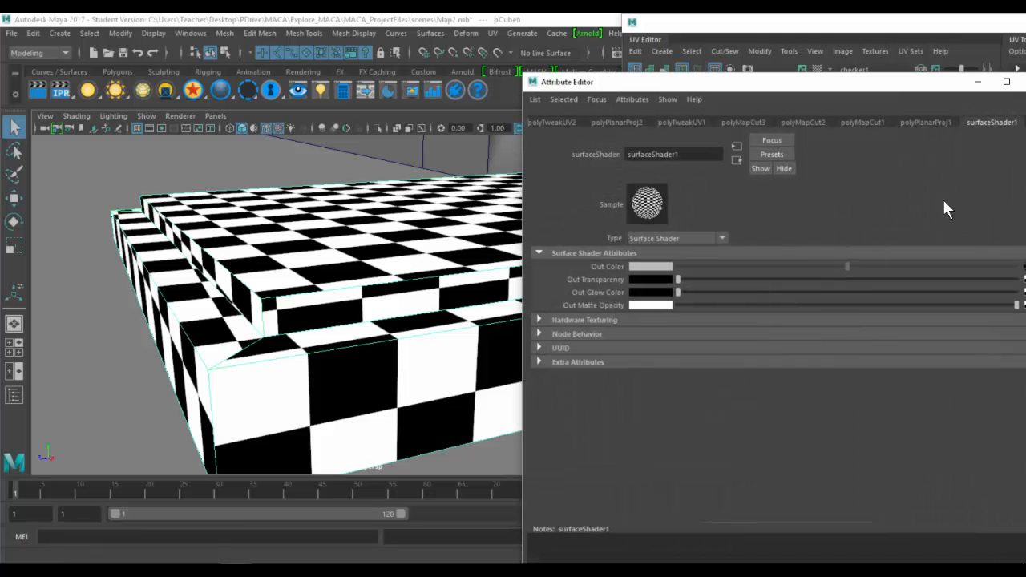
pyautogui.click(1022, 267)
pyautogui.click(607, 122)
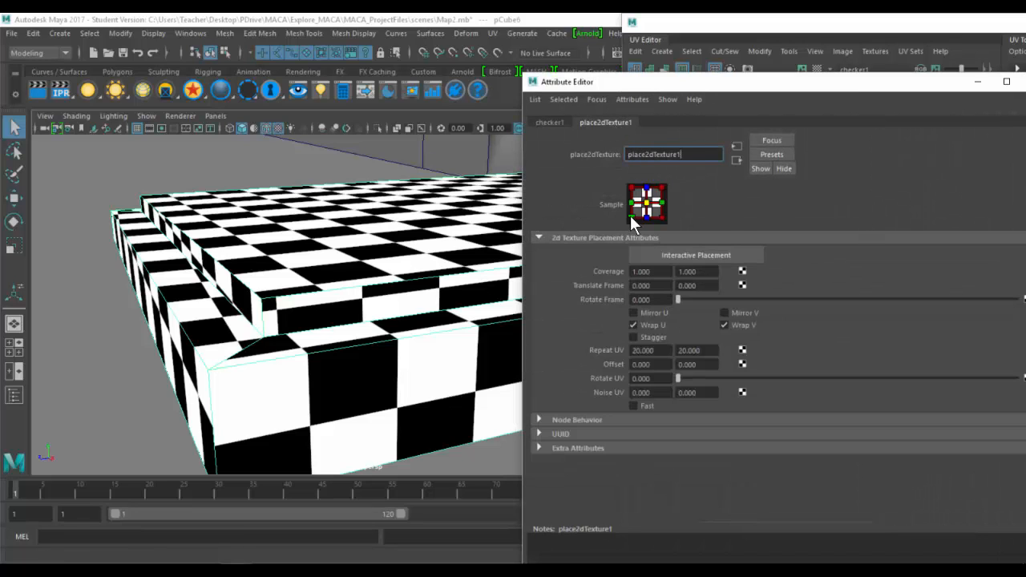
pyautogui.click(654, 350)
pyautogui.moveTo(590, 350); pyautogui.dragTo(587, 352)
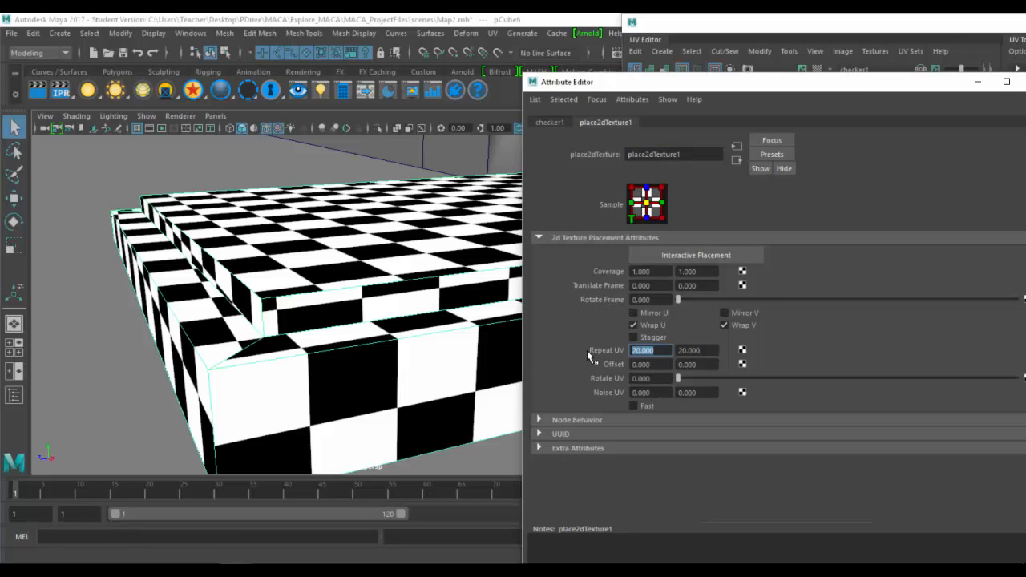
pyautogui.write('60')
pyautogui.press('Tab')
pyautogui.write('60')
pyautogui.press('Tab')
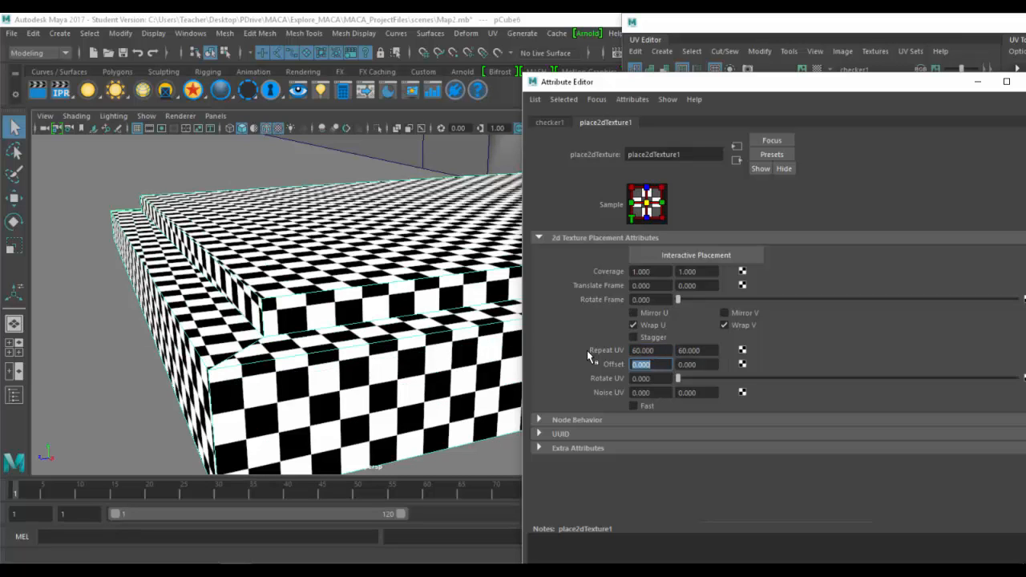
# Set the checker's Repeat UV to 120 by 120 and view the finer pattern around the slab's corner.
pyautogui.hotkey('shift', 'Tab')
pyautogui.hotkey('shift', 'Tab')
pyautogui.write('120')
pyautogui.press('Tab')
pyautogui.write('1')
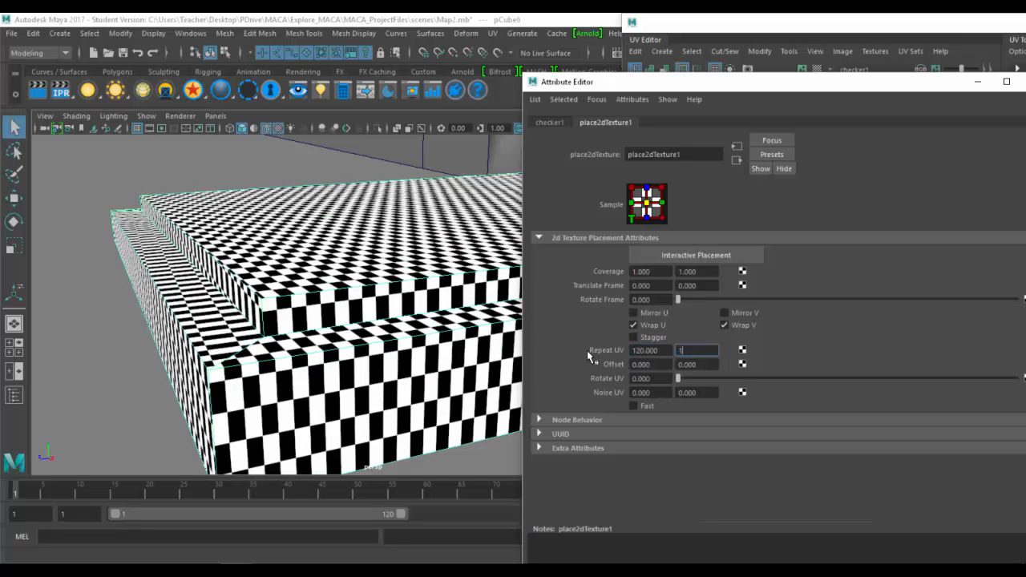
pyautogui.write('20')
pyautogui.press('Tab')
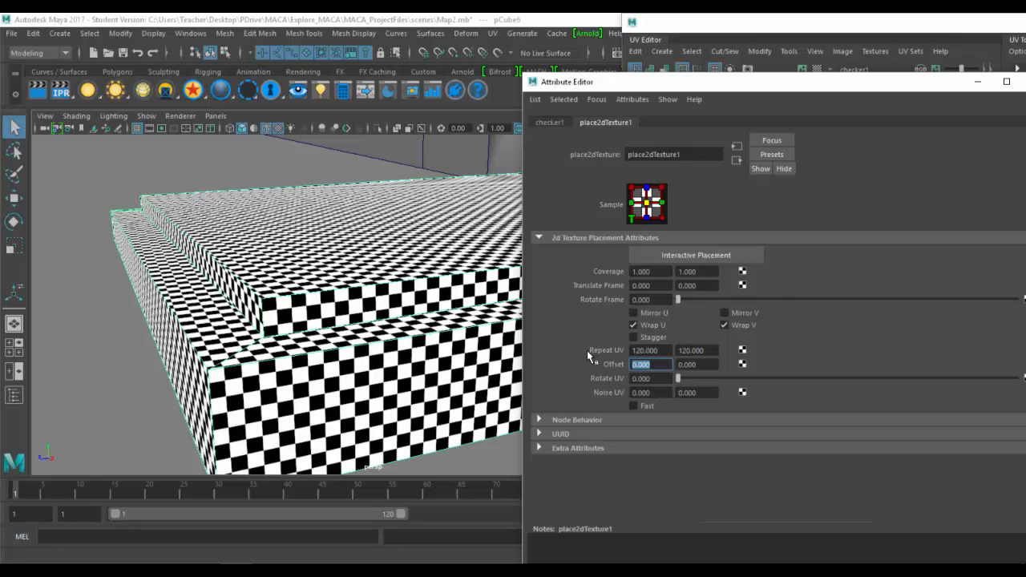
pyautogui.keyDown('alt'); pyautogui.moveTo(299, 319); pyautogui.dragTo(355, 306); pyautogui.keyUp('alt')
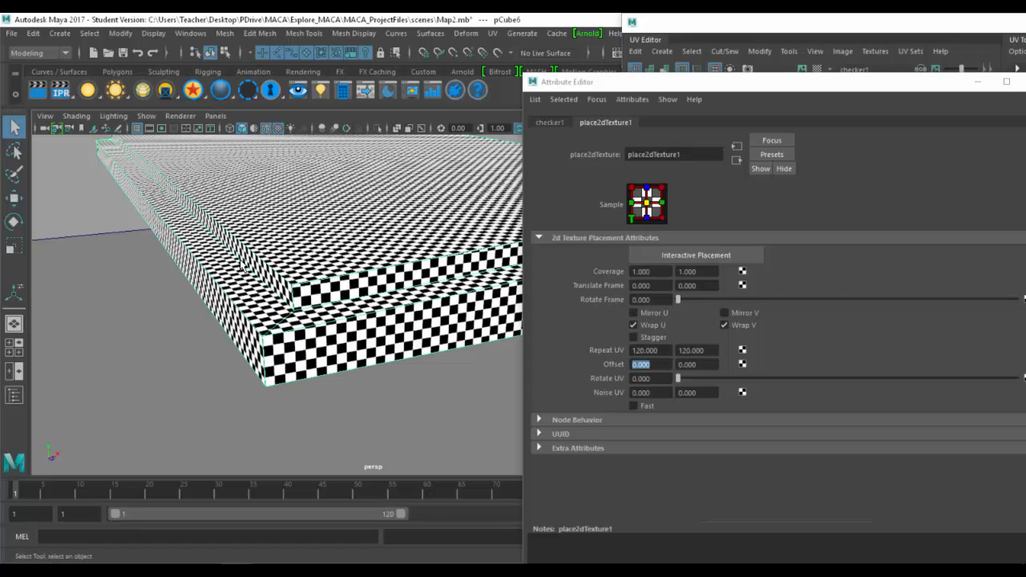
# Set the checker's Repeat UV to 40 in both directions.
pyautogui.doubleClick(645, 351)
pyautogui.write('40')
pyautogui.press('Tab')
pyautogui.write('40')
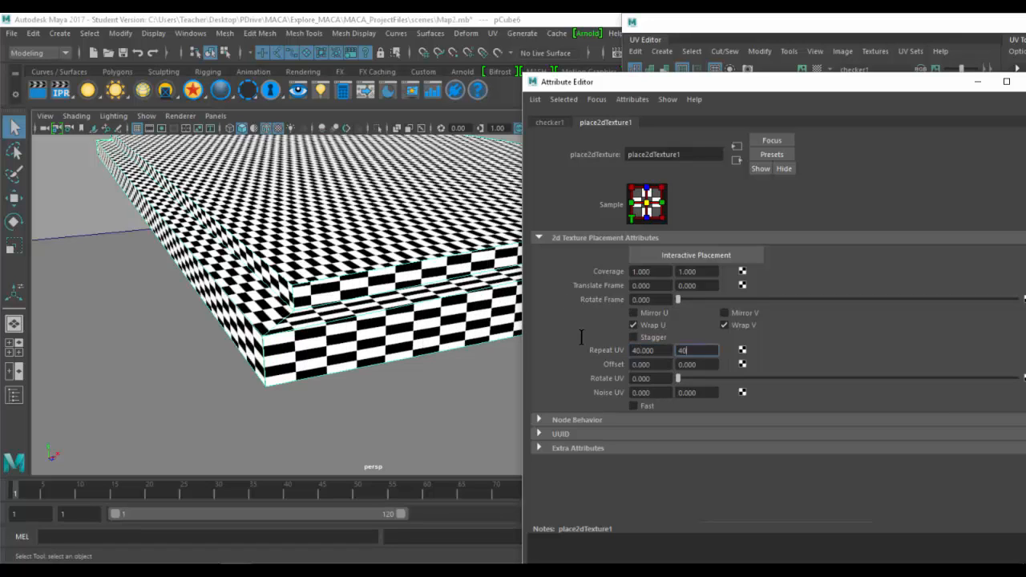
pyautogui.press('Tab')
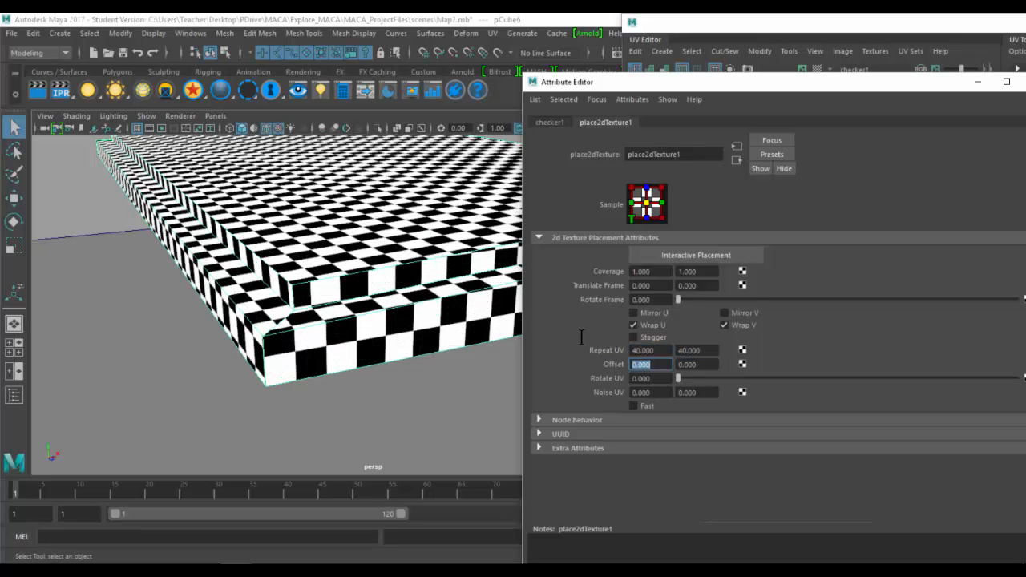
# Set the checker's Repeat UV to 20 by 20 and close the Attribute Editor.
pyautogui.doubleClick(646, 351)
pyautogui.write('20')
pyautogui.press('Tab')
pyautogui.write('20')
pyautogui.press('Tab')
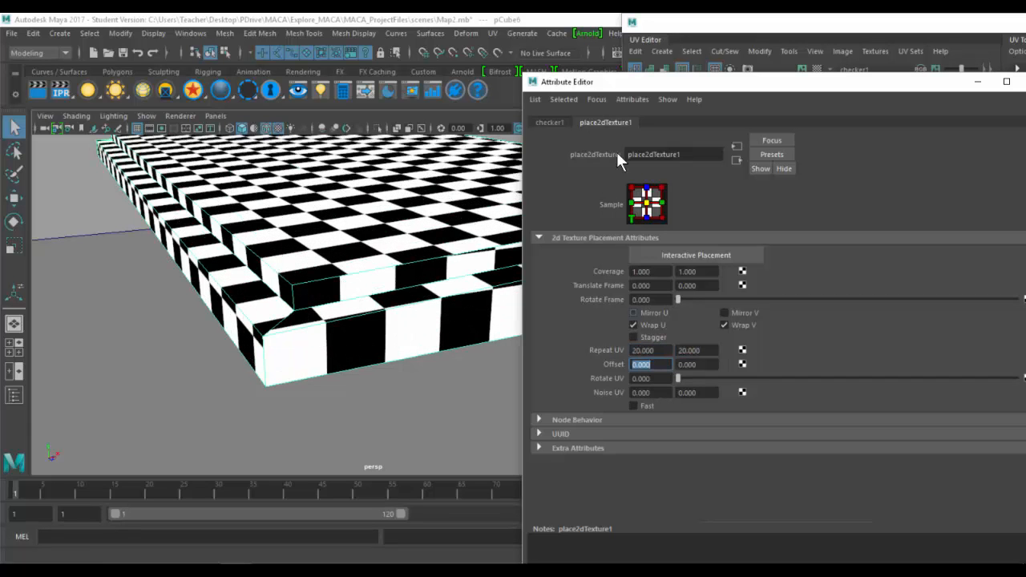
pyautogui.doubleClick(532, 83)
# Select the short outer end edge of the upper of the two stacked rim shells near the UV origin.
pyautogui.keyDown('alt'); pyautogui.moveTo(460, 223); pyautogui.dragTo(380, 218); pyautogui.keyUp('alt')
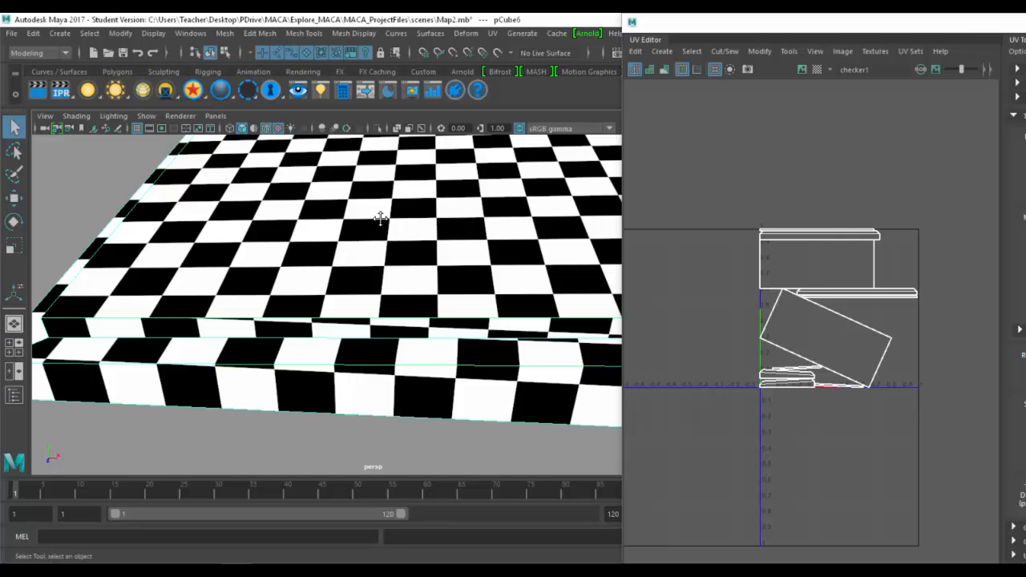
pyautogui.scroll(5, 830, 276)
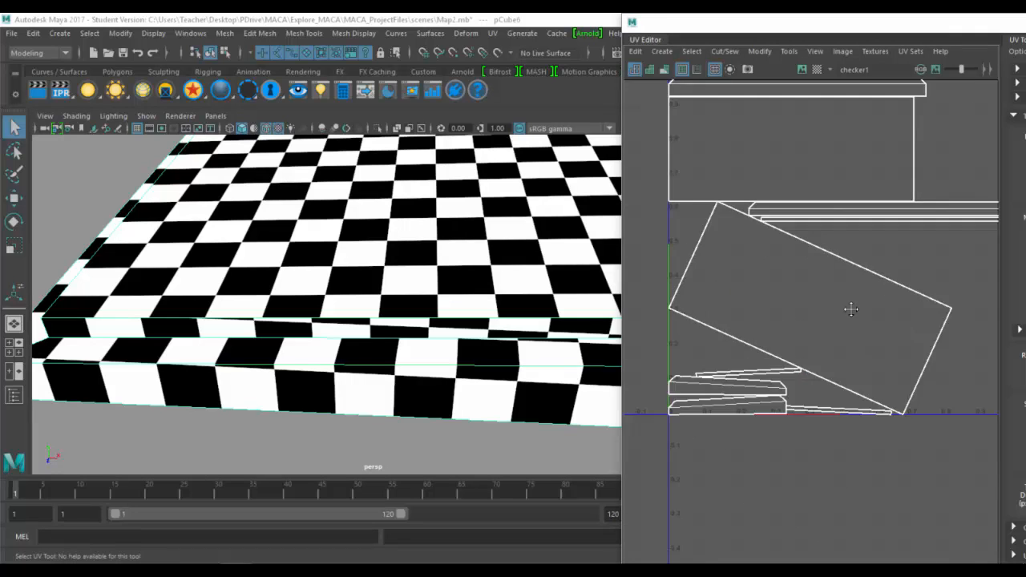
pyautogui.scroll(6, 851, 310)
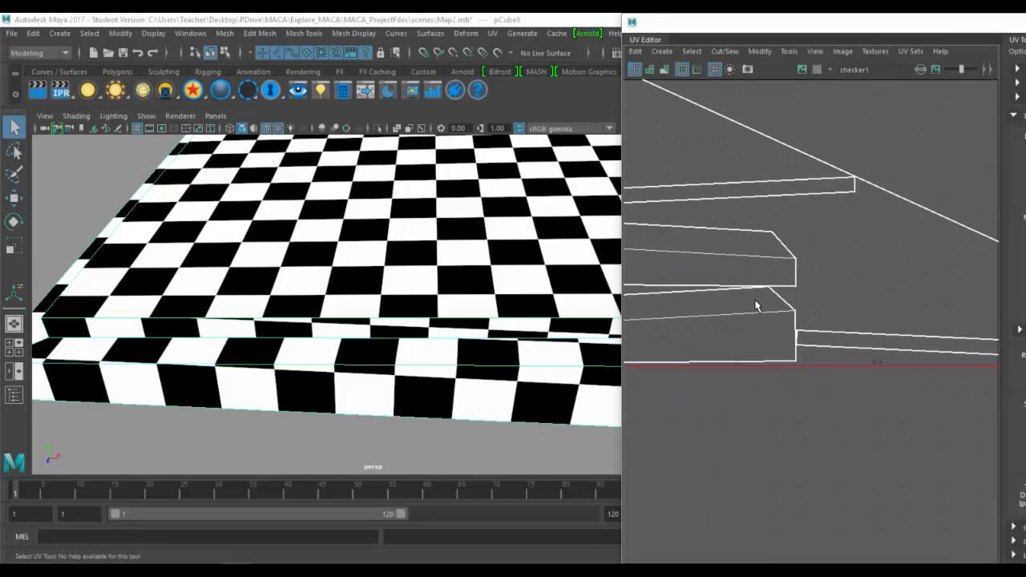
pyautogui.moveTo(756, 306); pyautogui.dragTo(744, 268, button='right')
pyautogui.click(795, 273)
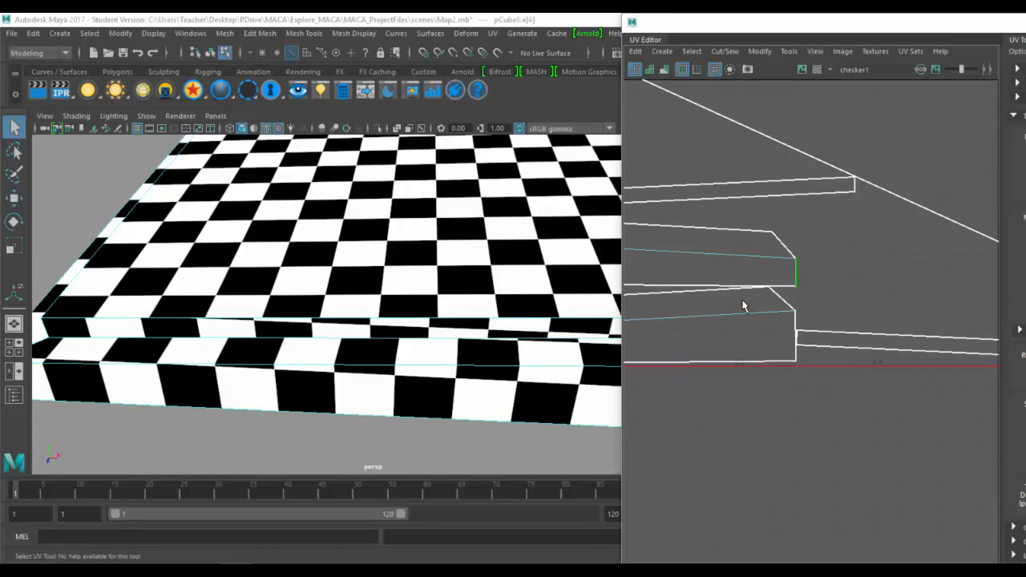
# Search the UV layout for the rim shell edge that matches the selected edge.
pyautogui.keyDown('alt'); pyautogui.moveTo(750, 304); pyautogui.dragTo(1018, 317, button='middle'); pyautogui.keyUp('alt')
pyautogui.scroll(-3, 801, 310)
pyautogui.keyDown('alt'); pyautogui.moveTo(802, 309); pyautogui.dragTo(834, 310, button='middle'); pyautogui.keyUp('alt')
pyautogui.keyDown('alt'); pyautogui.moveTo(981, 263); pyautogui.dragTo(814, 340, button='middle'); pyautogui.keyUp('alt')
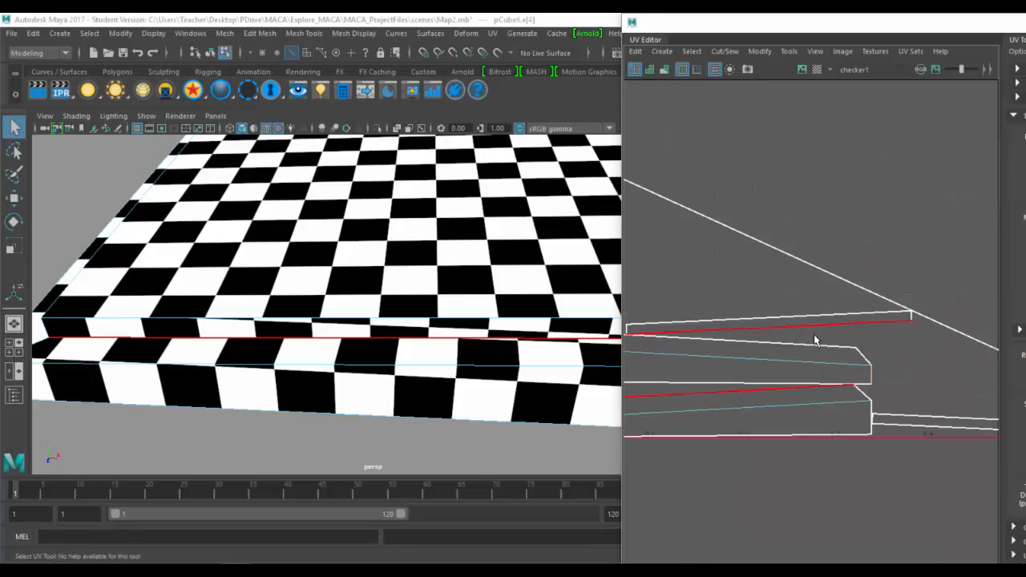
pyautogui.keyDown('alt'); pyautogui.moveTo(673, 256); pyautogui.dragTo(793, 225, button='middle'); pyautogui.keyUp('alt')
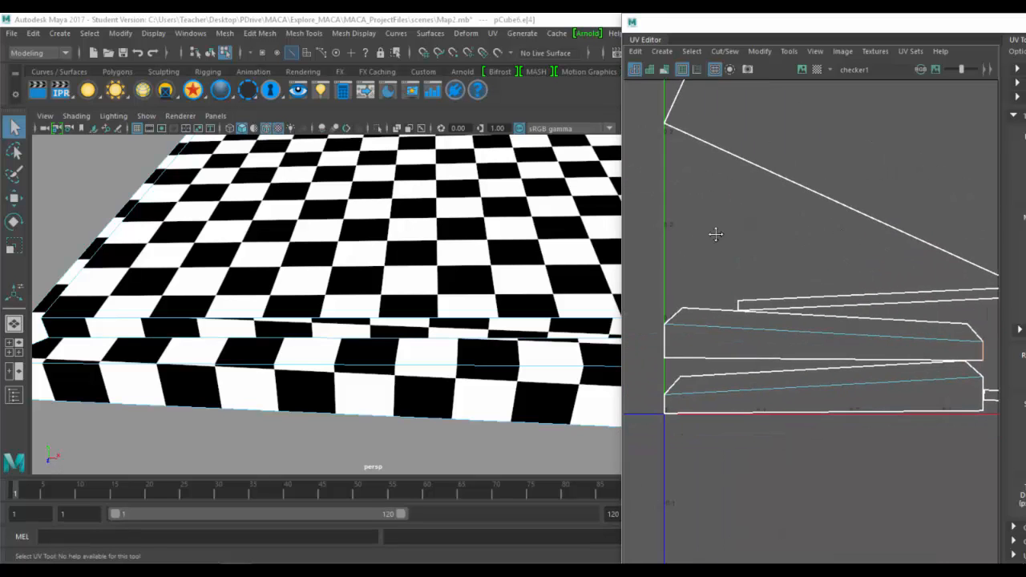
pyautogui.keyDown('alt'); pyautogui.moveTo(715, 234); pyautogui.dragTo(711, 233, button='middle'); pyautogui.keyUp('alt')
pyautogui.keyDown('alt'); pyautogui.moveTo(891, 289); pyautogui.dragTo(736, 217, button='middle'); pyautogui.keyUp('alt')
pyautogui.keyDown('alt'); pyautogui.moveTo(853, 210); pyautogui.dragTo(819, 315, button='middle'); pyautogui.keyUp('alt')
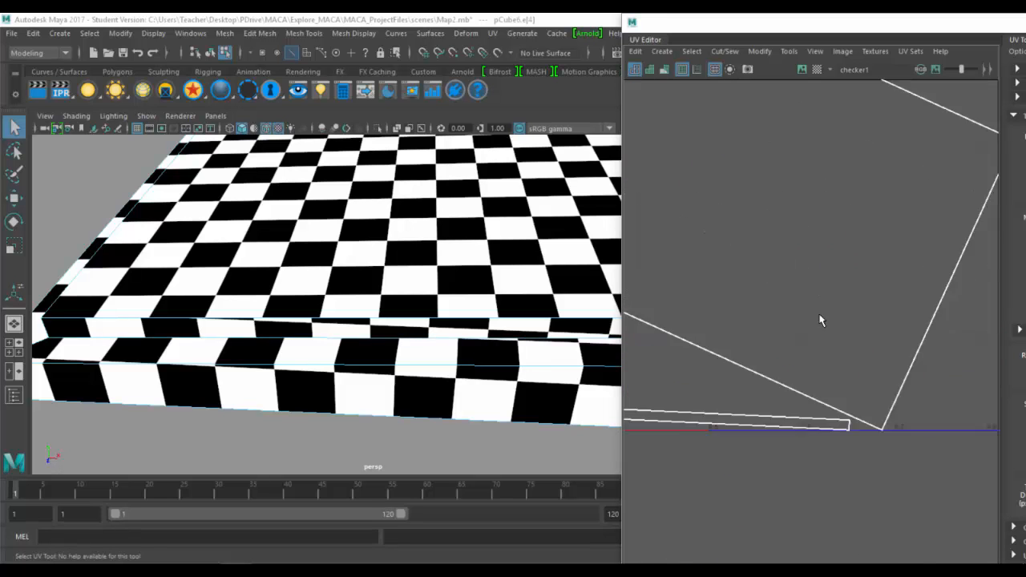
pyautogui.scroll(-3, 838, 209)
pyautogui.keyDown('alt'); pyautogui.moveTo(812, 192); pyautogui.dragTo(856, 370, button='middle'); pyautogui.keyUp('alt')
pyautogui.keyDown('alt'); pyautogui.moveTo(737, 248); pyautogui.dragTo(946, 346, button='middle'); pyautogui.keyUp('alt')
pyautogui.scroll(4, 946, 346)
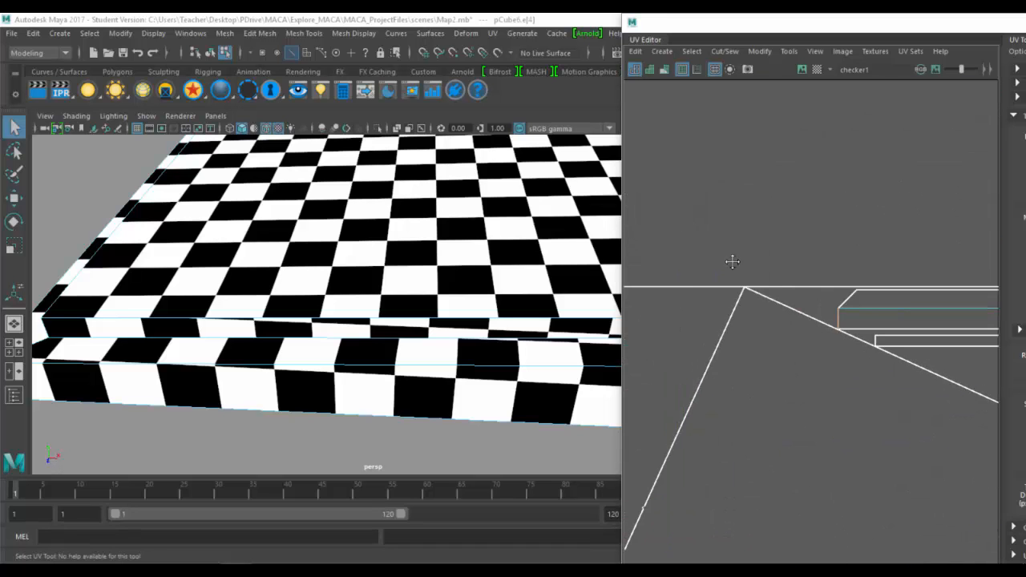
# Try to sew the selected short end edge of the rim shell to its matching edge without moving the shells.
pyautogui.scroll(4, 732, 262)
pyautogui.keyDown('alt'); pyautogui.moveTo(889, 309); pyautogui.dragTo(804, 284, button='middle'); pyautogui.keyUp('alt')
pyautogui.scroll(1, 790, 258)
pyautogui.click(793, 282)
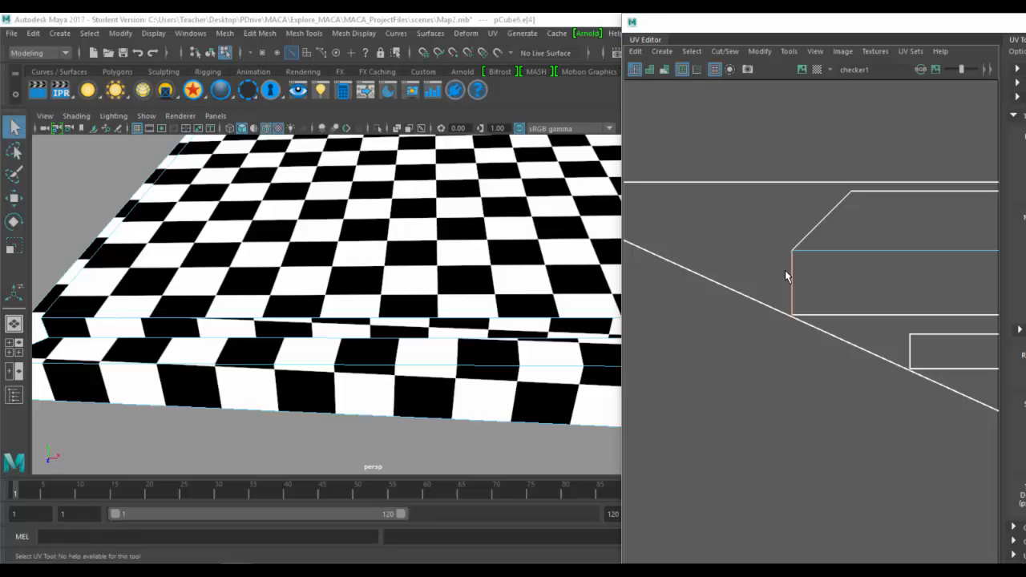
pyautogui.keyDown('shift'); pyautogui.rightClick(792, 214); pyautogui.keyUp('shift')
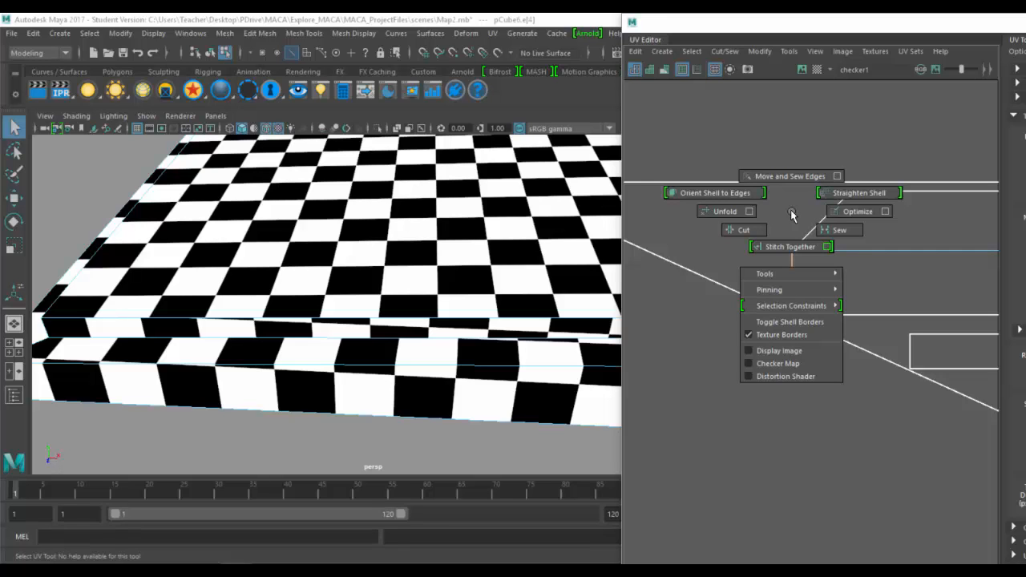
pyautogui.click(813, 219)
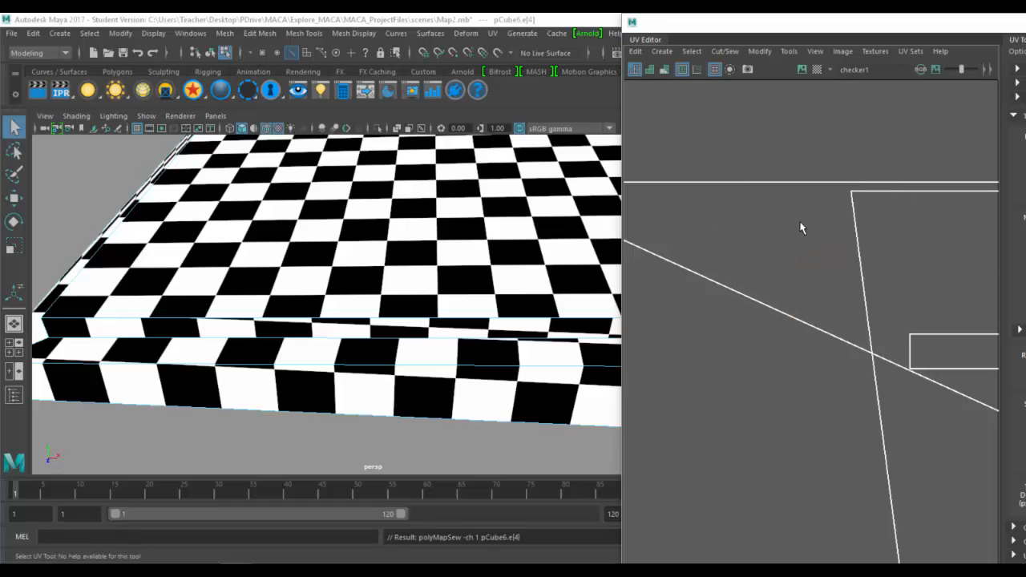
pyautogui.hotkey('ctrl', 'z')
# Move and sew the two rim shells together along the short end edge and the adjoining slanted bevel edge.
pyautogui.keyDown('shift'); pyautogui.rightClick(746, 155); pyautogui.keyUp('shift')
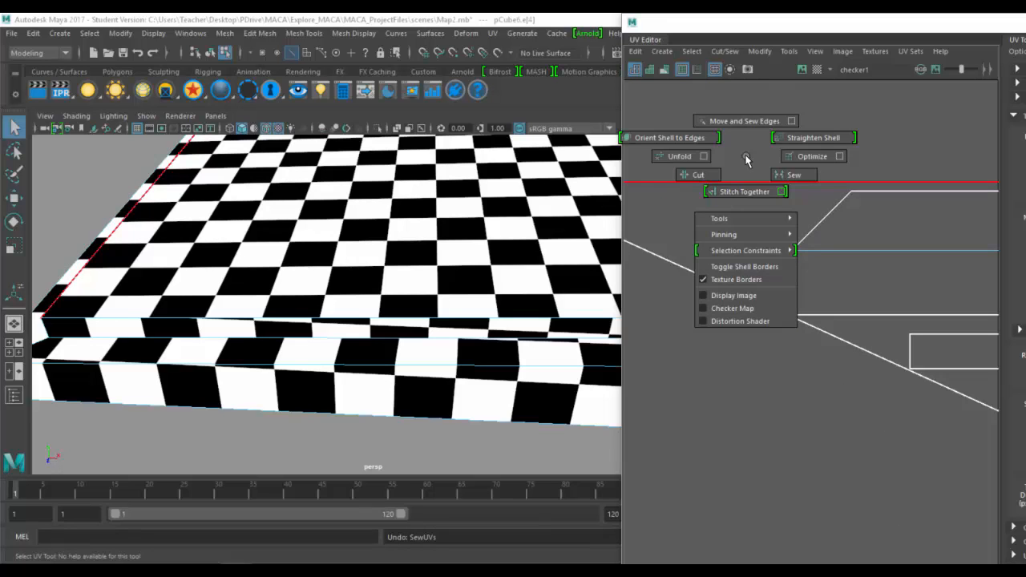
pyautogui.click(744, 121)
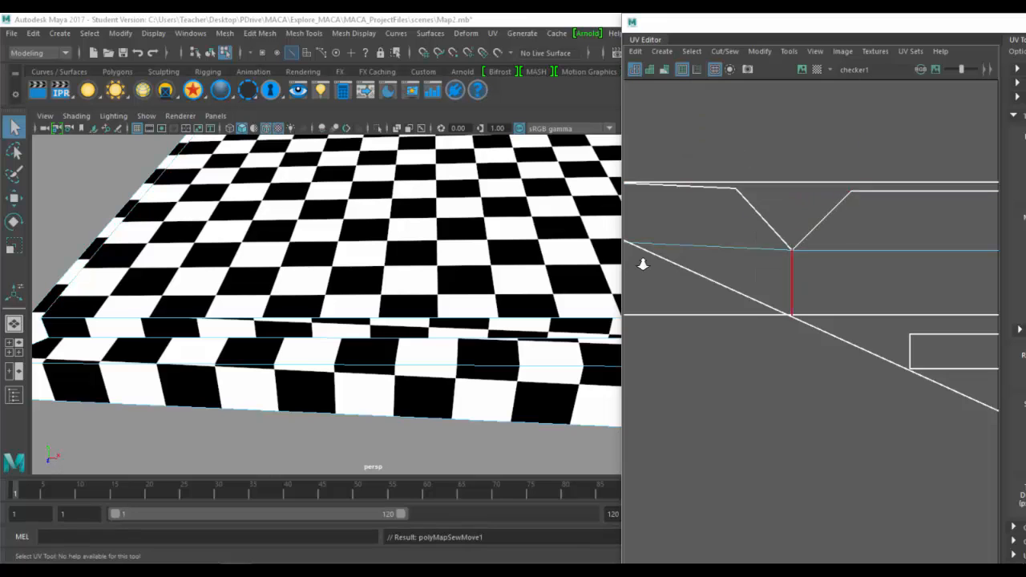
pyautogui.scroll(-3, 812, 318)
pyautogui.keyDown('alt'); pyautogui.moveTo(812, 311); pyautogui.dragTo(810, 305, button='middle'); pyautogui.keyUp('alt')
pyautogui.scroll(5, 824, 276)
pyautogui.keyDown('alt'); pyautogui.moveTo(825, 266); pyautogui.dragTo(820, 383, button='middle'); pyautogui.keyUp('alt')
pyautogui.scroll(4, 889, 359)
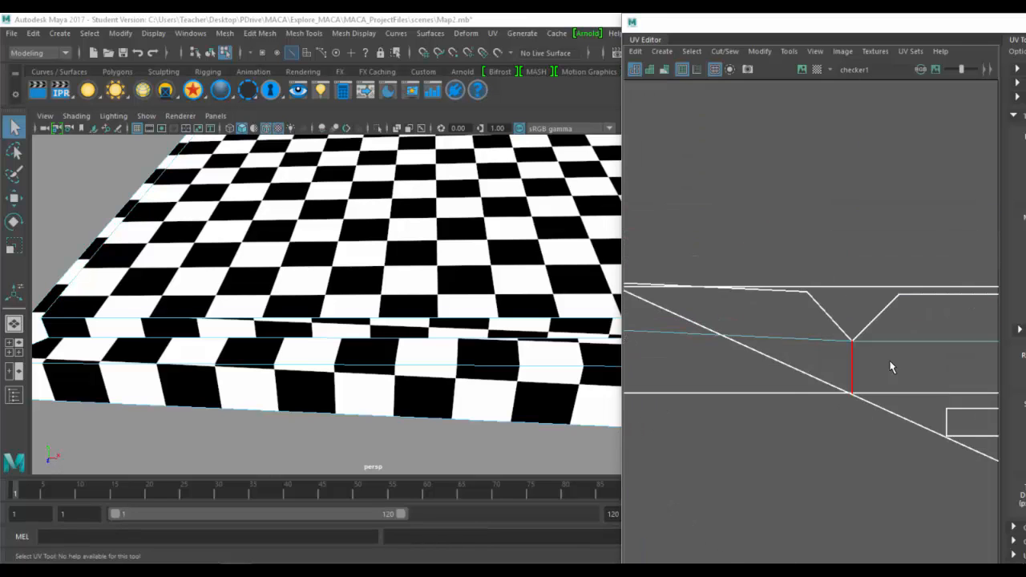
pyautogui.click(823, 320)
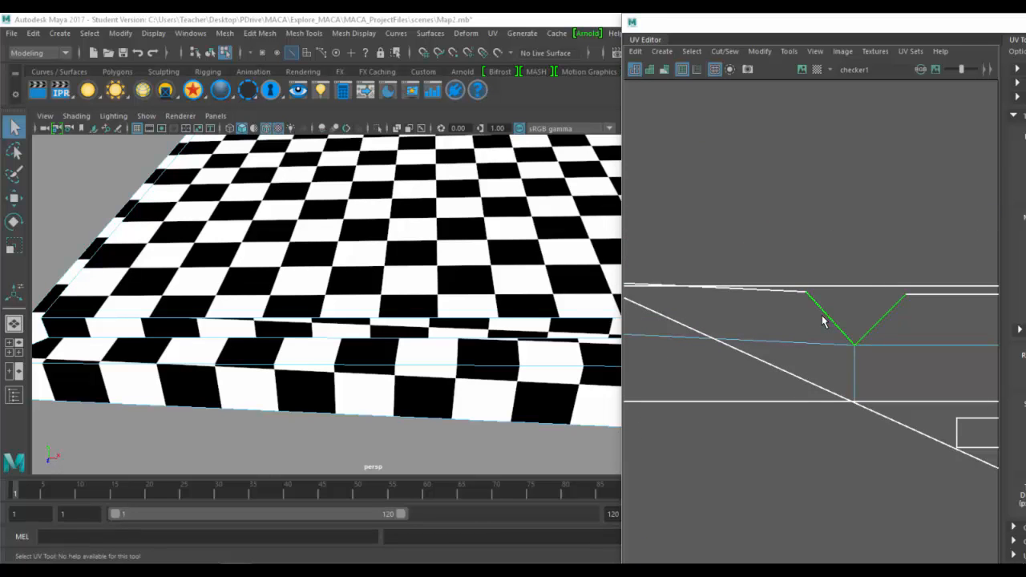
pyautogui.keyDown('shift'); pyautogui.moveTo(825, 215); pyautogui.dragTo(821, 188, button='right'); pyautogui.keyUp('shift')
pyautogui.scroll(-3, 889, 348)
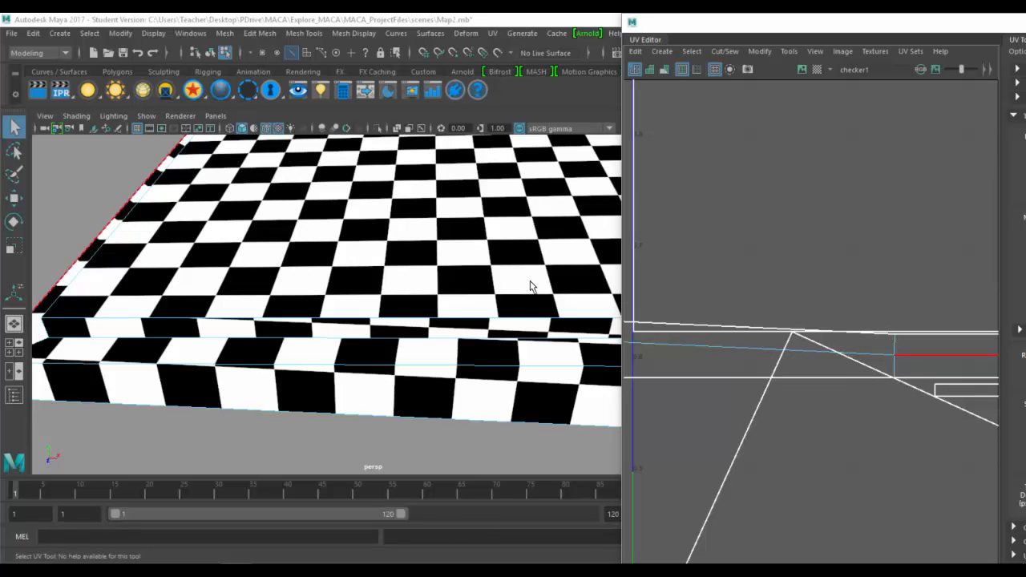
# Select the sewn short end edge and examine the checker pattern across the matching corner of the slab.
pyautogui.keyDown('alt'); pyautogui.moveTo(529, 286); pyautogui.dragTo(772, 291); pyautogui.keyUp('alt')
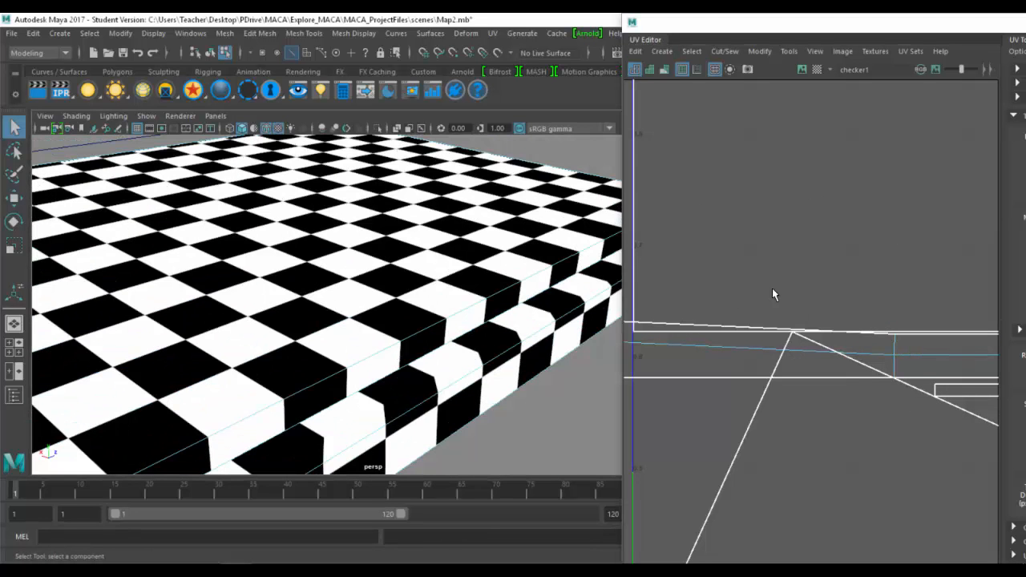
pyautogui.rightClick(896, 346)
pyautogui.click(895, 349)
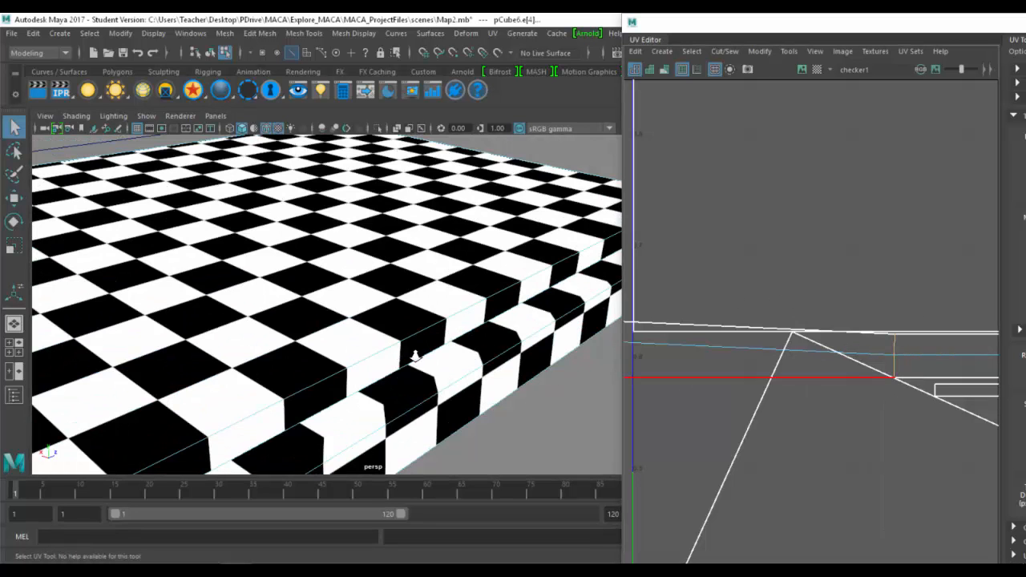
pyautogui.keyDown('alt'); pyautogui.moveTo(415, 355); pyautogui.dragTo(393, 273); pyautogui.keyUp('alt')
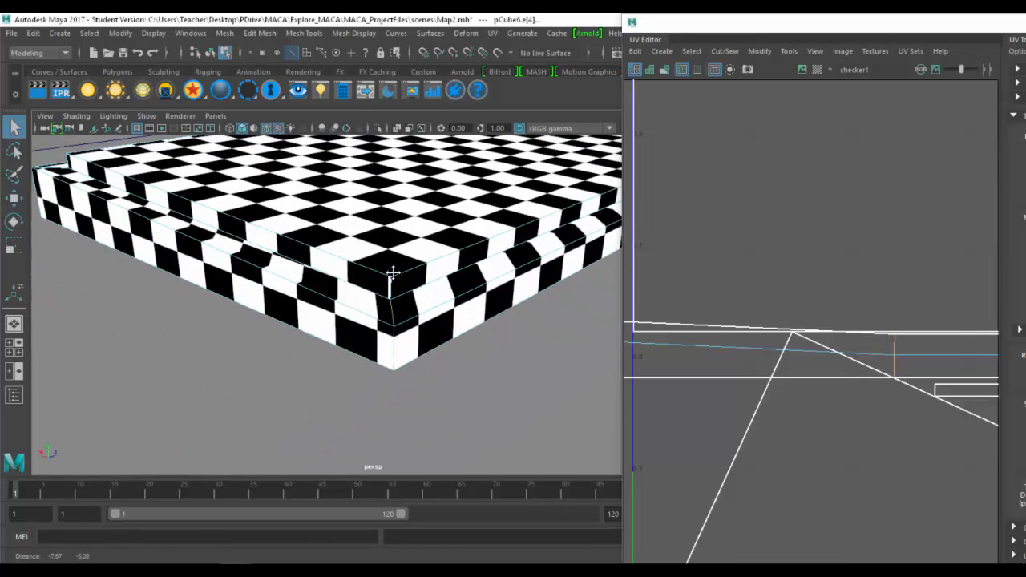
pyautogui.keyDown('alt'); pyautogui.moveTo(393, 273); pyautogui.dragTo(422, 252, button='middle'); pyautogui.keyUp('alt')
pyautogui.keyDown('alt'); pyautogui.moveTo(422, 252); pyautogui.dragTo(503, 285, button='right'); pyautogui.keyUp('alt')
pyautogui.keyDown('alt'); pyautogui.moveTo(503, 285); pyautogui.dragTo(369, 325, button='middle'); pyautogui.keyUp('alt')
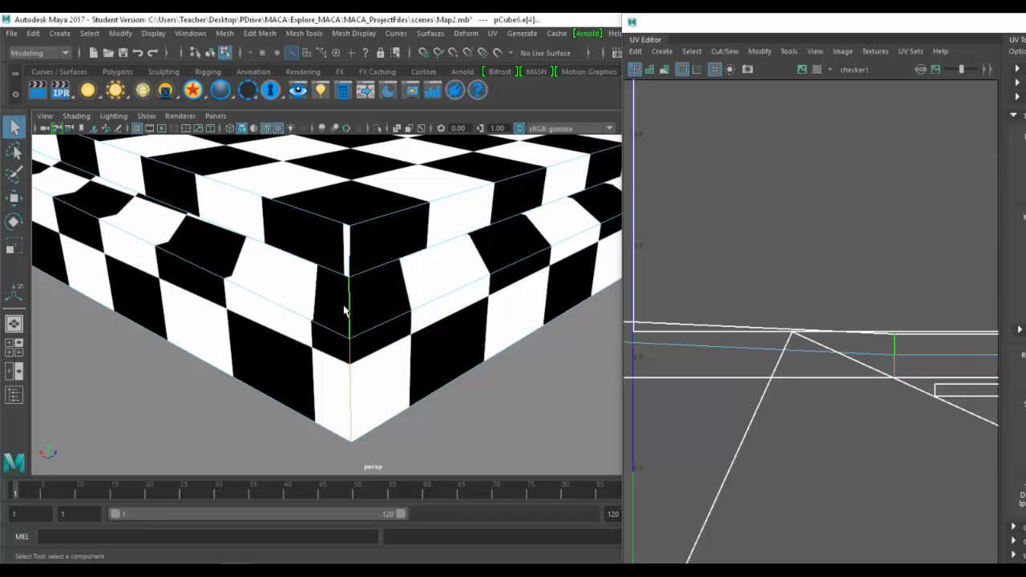
# Select all of the slab's UV shells and unfold them.
pyautogui.scroll(-5, 839, 234)
pyautogui.rightClick(839, 237)
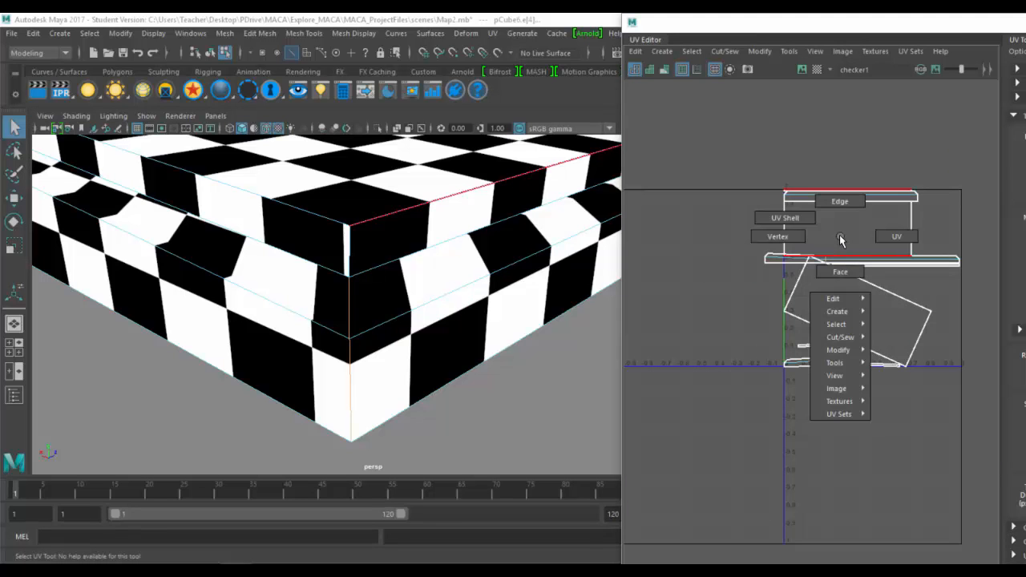
pyautogui.moveTo(839, 236); pyautogui.dragTo(806, 226, button='right')
pyautogui.moveTo(925, 348); pyautogui.dragTo(792, 155)
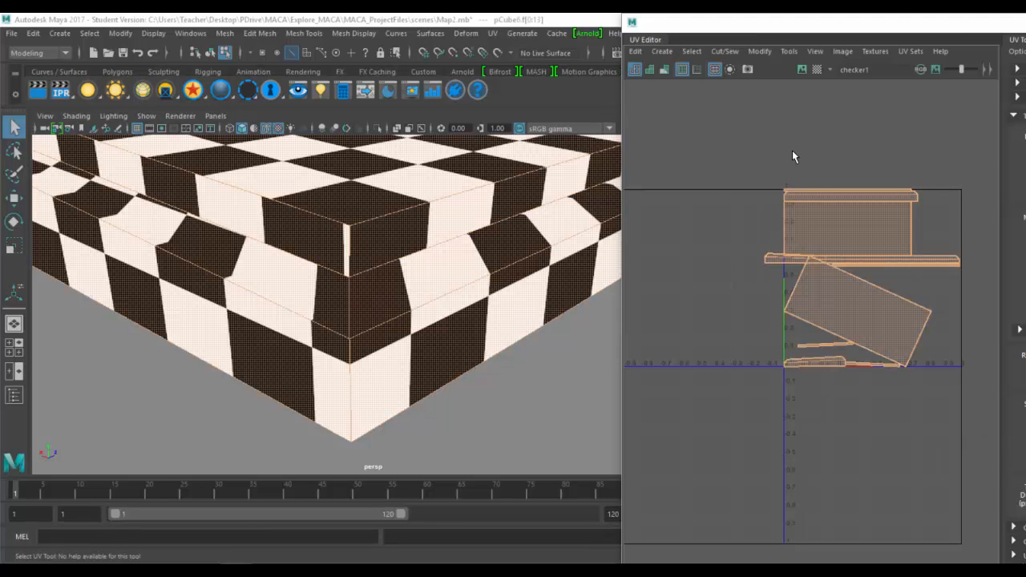
pyautogui.click(635, 51)
pyautogui.click(754, 278)
pyautogui.keyDown('shift'); pyautogui.moveTo(799, 204); pyautogui.dragTo(727, 199, button='right'); pyautogui.keyUp('shift')
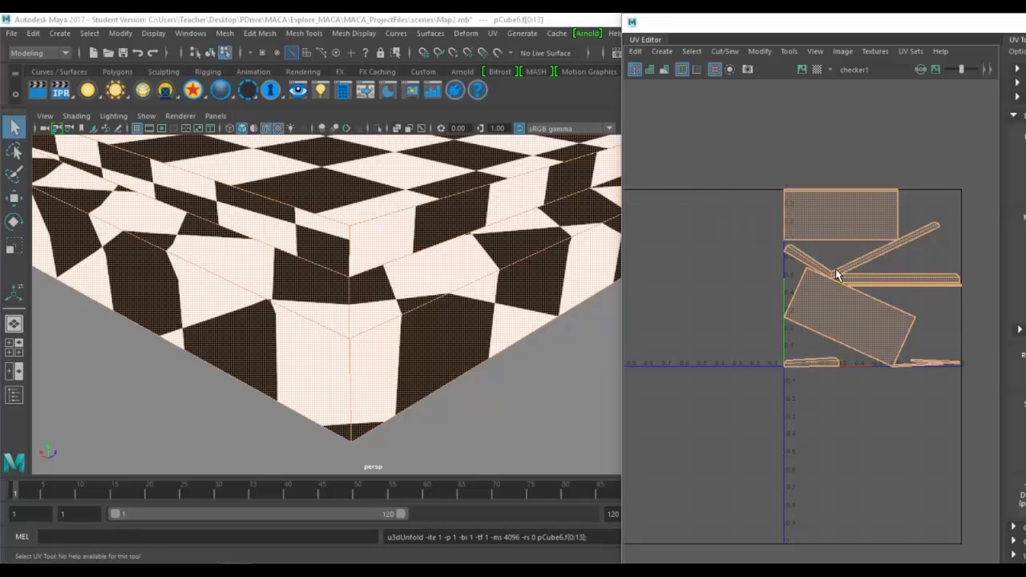
# Set the checker texture's Repeat UV to 150 by 150 in its place2dTexture1 node.
pyautogui.scroll(5, 838, 275)
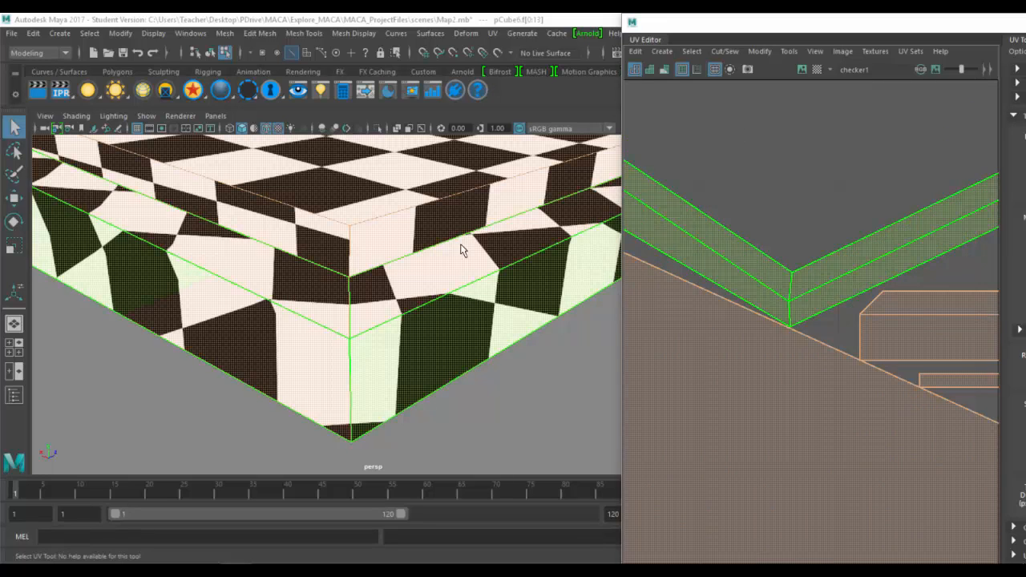
pyautogui.hotkey('ctrl', 'a')
pyautogui.click(607, 95)
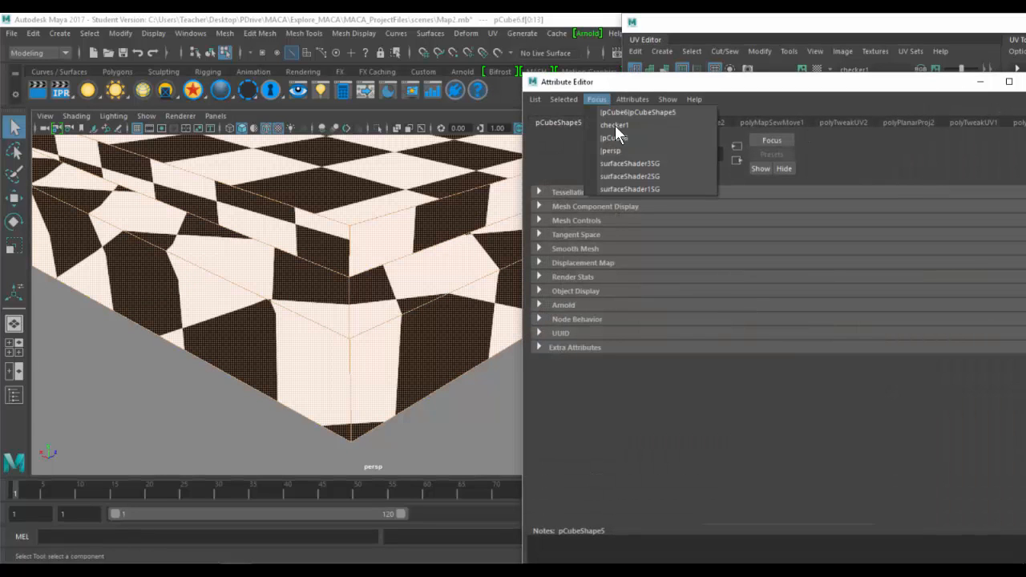
pyautogui.click(615, 125)
pyautogui.click(629, 122)
pyautogui.click(655, 350)
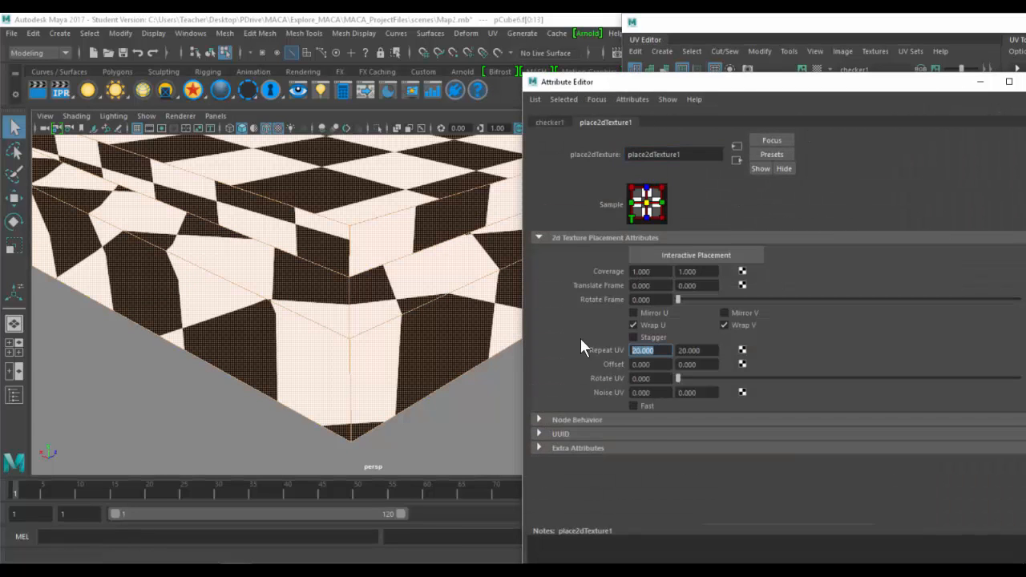
pyautogui.write('150')
pyautogui.press('Tab')
pyautogui.write('150')
pyautogui.press('Tab')
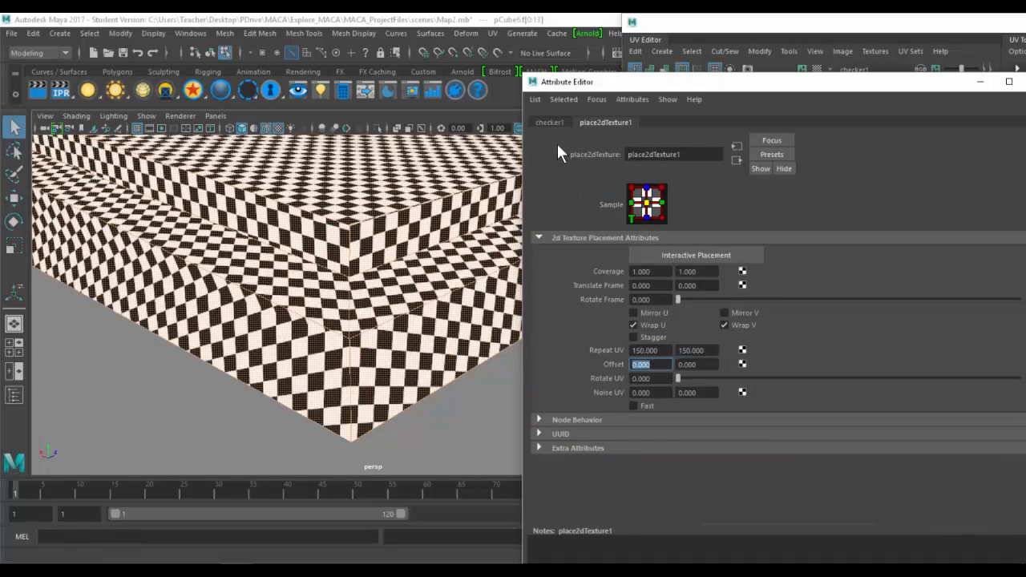
pyautogui.doubleClick(533, 82)
pyautogui.moveTo(446, 258)
pyautogui.keyDown('alt'); pyautogui.mouseDown()
pyautogui.moveTo(402, 267)
pyautogui.moveTo(433, 257)
pyautogui.mouseUp(); pyautogui.keyUp('alt')
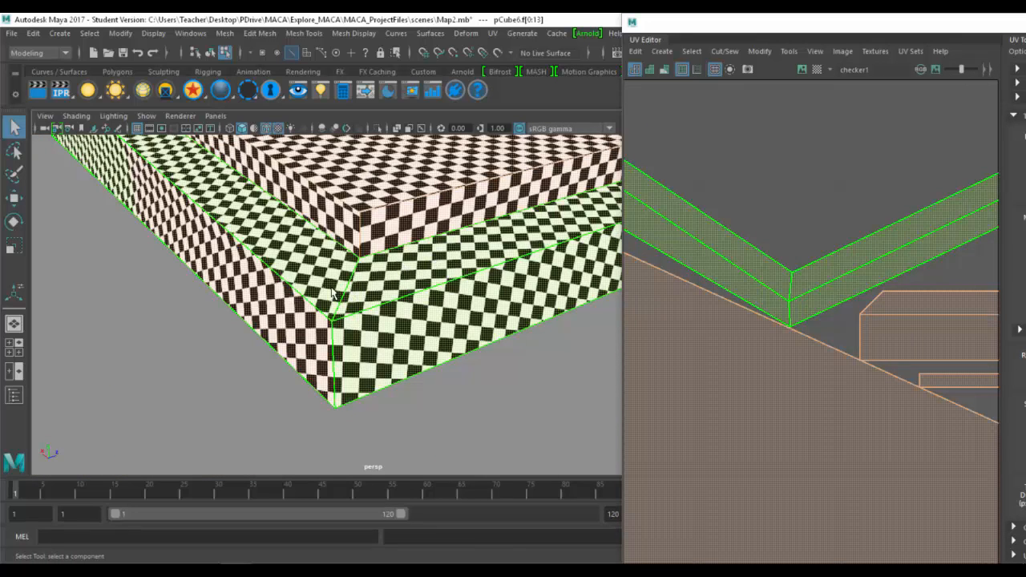
# Move and sew the long horizontal border strip to the short strip near the origin along their two shared end edges.
pyautogui.moveTo(717, 27); pyautogui.dragTo(476, 34)
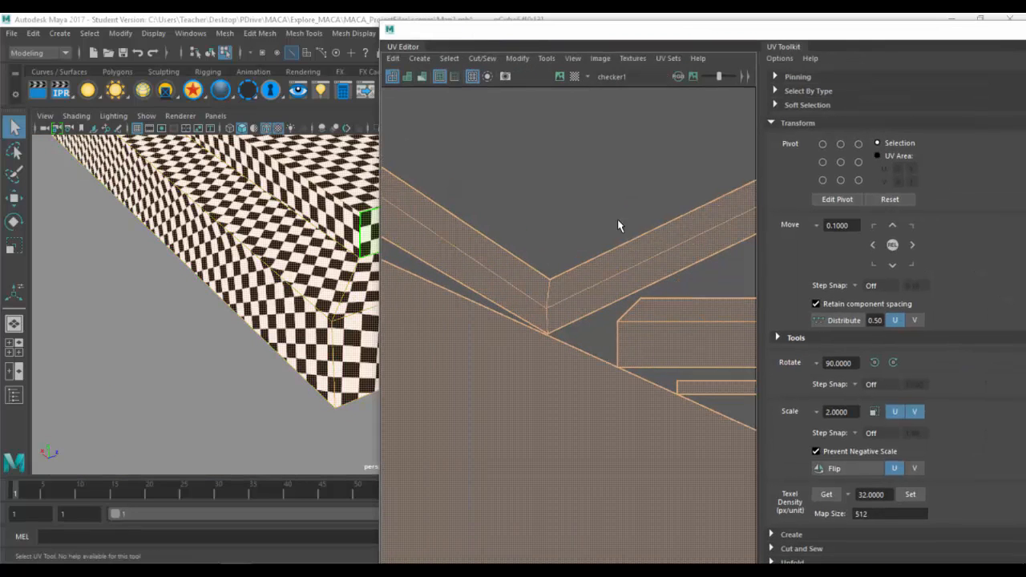
pyautogui.scroll(-6, 618, 226)
pyautogui.keyDown('alt'); pyautogui.moveTo(568, 229); pyautogui.dragTo(476, 257, button='middle'); pyautogui.keyUp('alt')
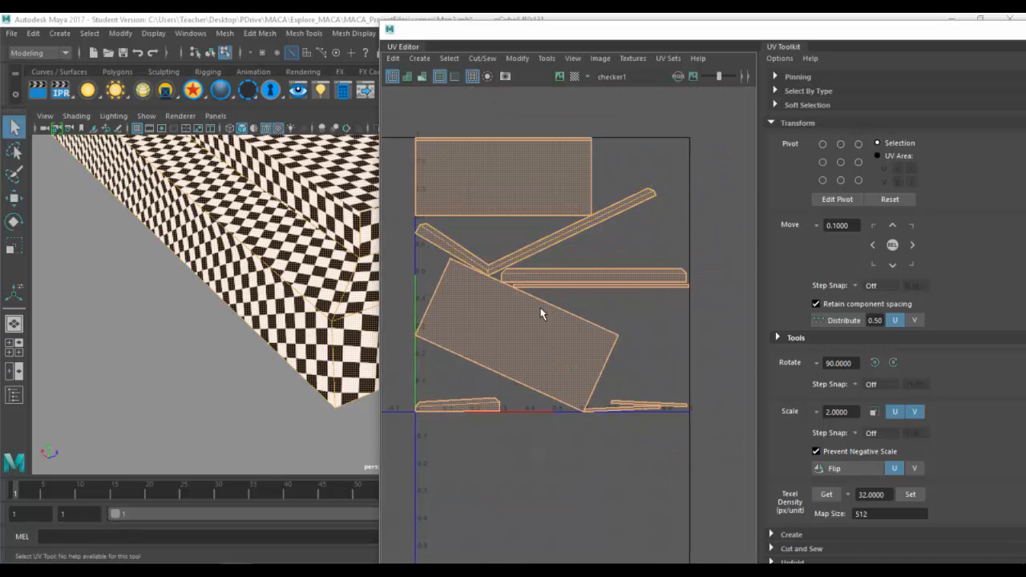
pyautogui.keyDown('ctrl'); pyautogui.keyDown('alt'); pyautogui.moveTo(476, 239); pyautogui.dragTo(598, 297); pyautogui.keyUp('alt'); pyautogui.keyUp('ctrl')
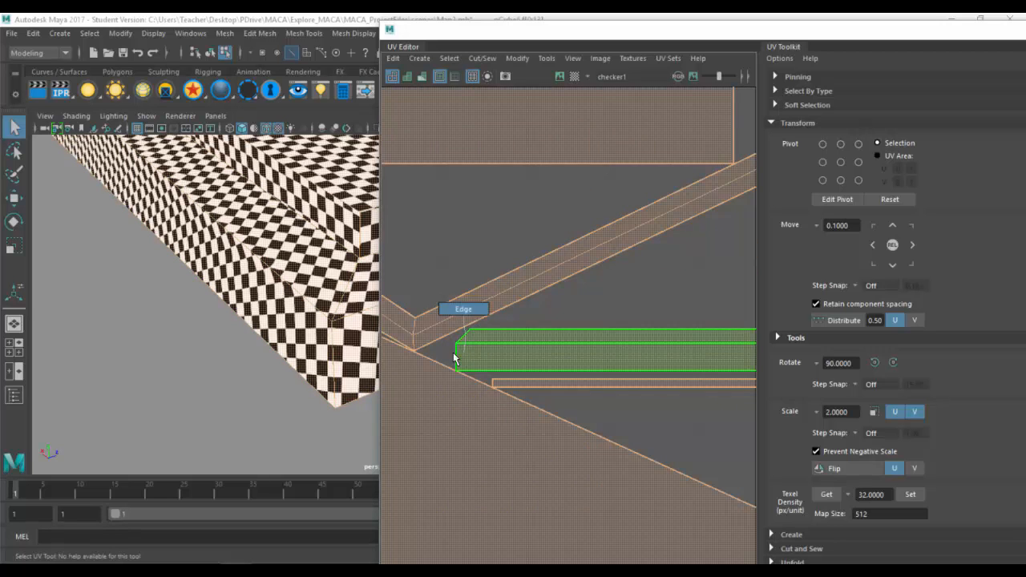
pyautogui.click(455, 357)
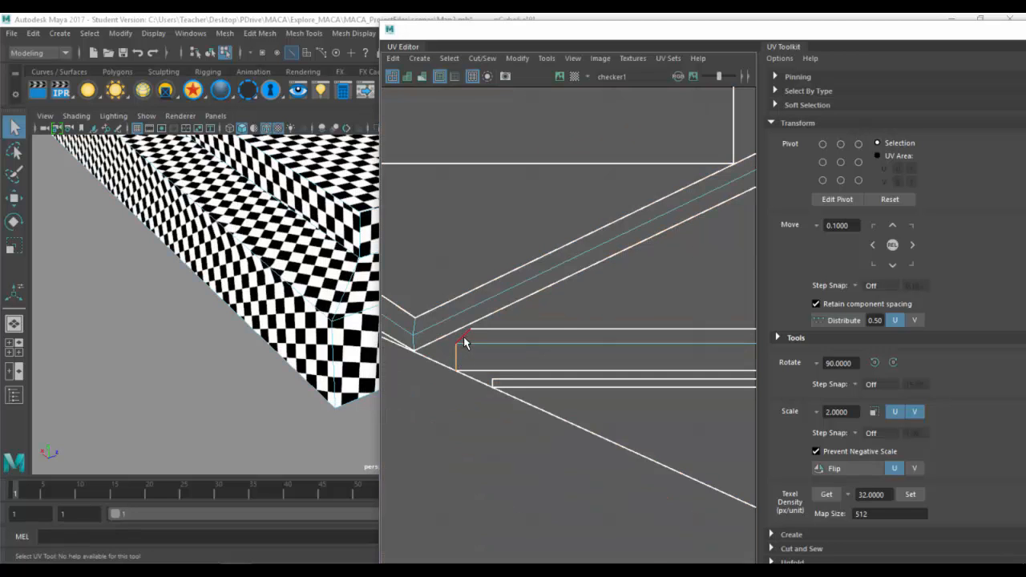
pyautogui.keyDown('shift'); pyautogui.click(464, 339); pyautogui.keyUp('shift')
pyautogui.scroll(-4, 449, 294)
pyautogui.moveTo(609, 261)
pyautogui.keyDown('alt'); pyautogui.mouseDown(button='middle')
pyautogui.moveTo(460, 348)
pyautogui.moveTo(591, 304)
pyautogui.moveTo(592, 269)
pyautogui.mouseUp(button='middle'); pyautogui.keyUp('alt')
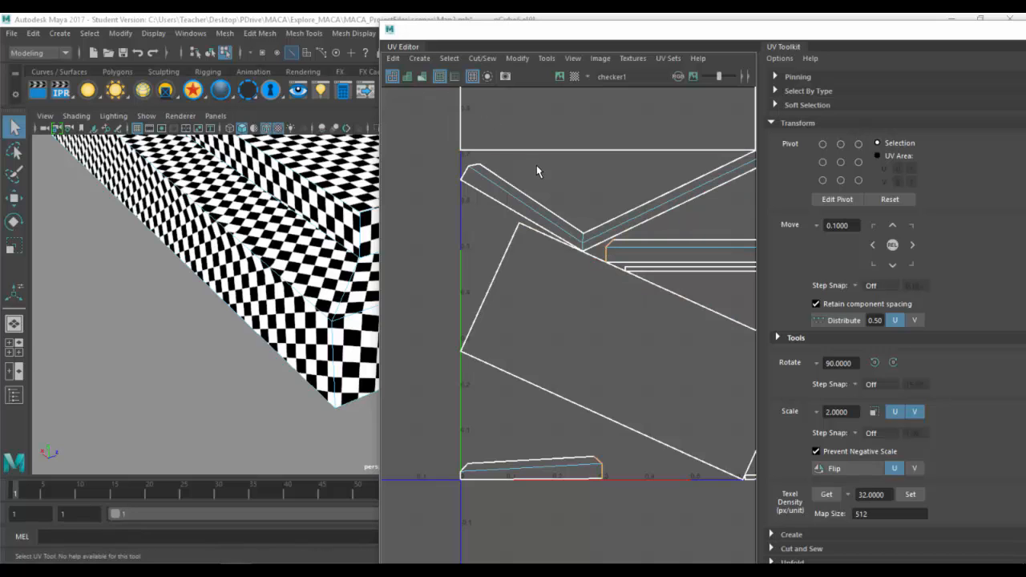
pyautogui.keyDown('shift'); pyautogui.moveTo(536, 166); pyautogui.dragTo(523, 131, button='right'); pyautogui.keyUp('shift')
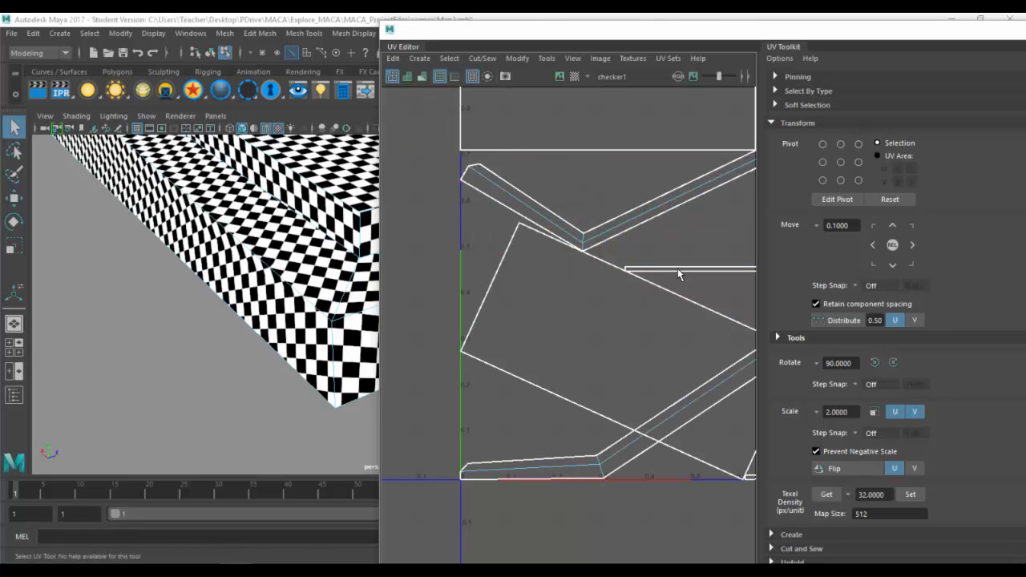
# Move and sew the long thin strip to the thin strip beside the tilted rectangle's lower corner along their short end edge.
pyautogui.keyDown('alt'); pyautogui.moveTo(676, 270); pyautogui.dragTo(536, 293, button='right'); pyautogui.keyUp('alt')
pyautogui.keyDown('alt'); pyautogui.moveTo(536, 294); pyautogui.dragTo(425, 295, button='middle'); pyautogui.keyUp('alt')
pyautogui.keyDown('alt'); pyautogui.moveTo(575, 318); pyautogui.dragTo(631, 322, button='right'); pyautogui.keyUp('alt')
pyautogui.keyDown('alt'); pyautogui.moveTo(693, 322); pyautogui.dragTo(459, 319, button='middle'); pyautogui.keyUp('alt')
pyautogui.keyDown('alt'); pyautogui.moveTo(455, 279); pyautogui.dragTo(564, 279, button='right'); pyautogui.keyUp('alt')
pyautogui.keyDown('alt'); pyautogui.moveTo(497, 325); pyautogui.dragTo(425, 371, button='right'); pyautogui.keyUp('alt')
pyautogui.keyDown('alt'); pyautogui.moveTo(463, 376); pyautogui.dragTo(655, 252, button='middle'); pyautogui.keyUp('alt')
pyautogui.keyDown('ctrl'); pyautogui.keyDown('alt'); pyautogui.moveTo(519, 334); pyautogui.dragTo(558, 382); pyautogui.keyUp('alt'); pyautogui.keyUp('ctrl')
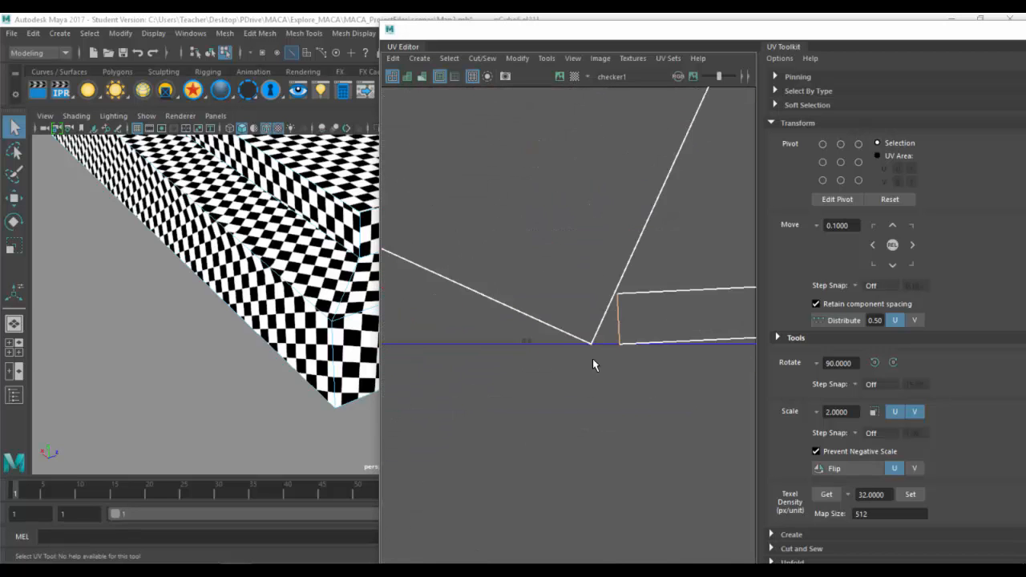
pyautogui.keyDown('shift'); pyautogui.moveTo(567, 192); pyautogui.dragTo(560, 159, button='right'); pyautogui.keyUp('shift')
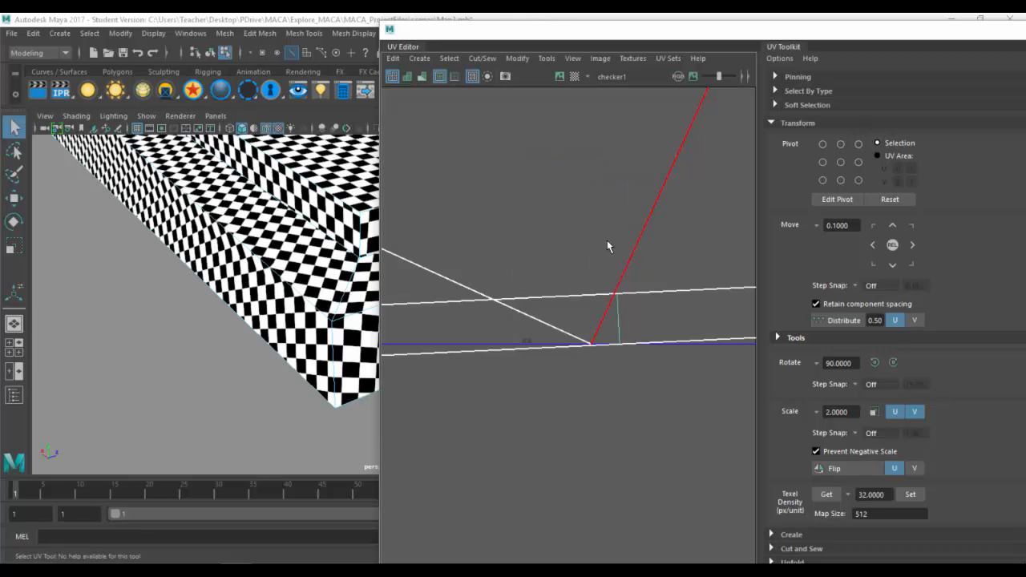
# Move and sew the remaining short thin strip to the thin strip above the upright rectangle along their end edge.
pyautogui.keyDown('alt'); pyautogui.moveTo(609, 240); pyautogui.dragTo(402, 228, button='right'); pyautogui.keyUp('alt')
pyautogui.keyDown('alt'); pyautogui.moveTo(622, 201); pyautogui.dragTo(480, 285, button='middle'); pyautogui.keyUp('alt')
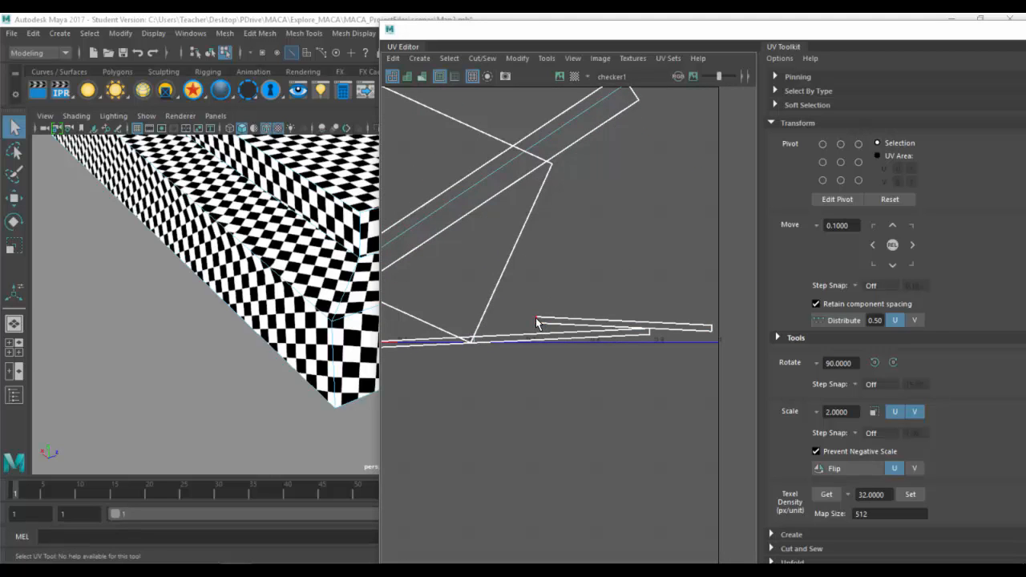
pyautogui.click(476, 332)
pyautogui.keyDown('alt'); pyautogui.moveTo(476, 333); pyautogui.dragTo(513, 561, button='middle'); pyautogui.keyUp('alt')
pyautogui.keyDown('alt'); pyautogui.moveTo(604, 406); pyautogui.dragTo(464, 339, button='right'); pyautogui.keyUp('alt')
pyautogui.keyDown('alt'); pyautogui.moveTo(571, 280); pyautogui.dragTo(586, 266, button='middle'); pyautogui.keyUp('alt')
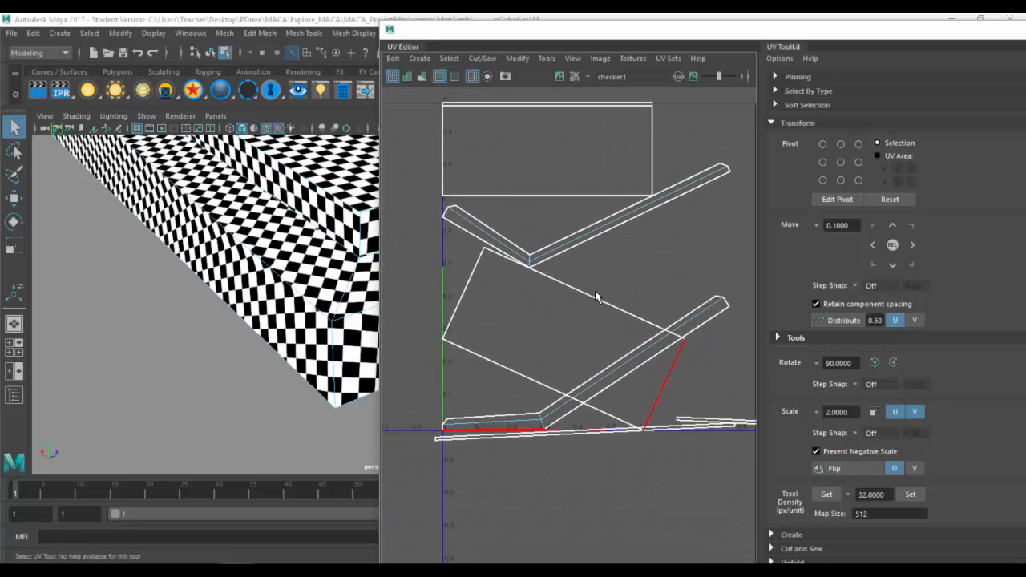
pyautogui.keyDown('alt'); pyautogui.moveTo(618, 328); pyautogui.dragTo(585, 281, button='middle'); pyautogui.keyUp('alt')
pyautogui.moveTo(656, 220); pyautogui.dragTo(657, 171, button='right')
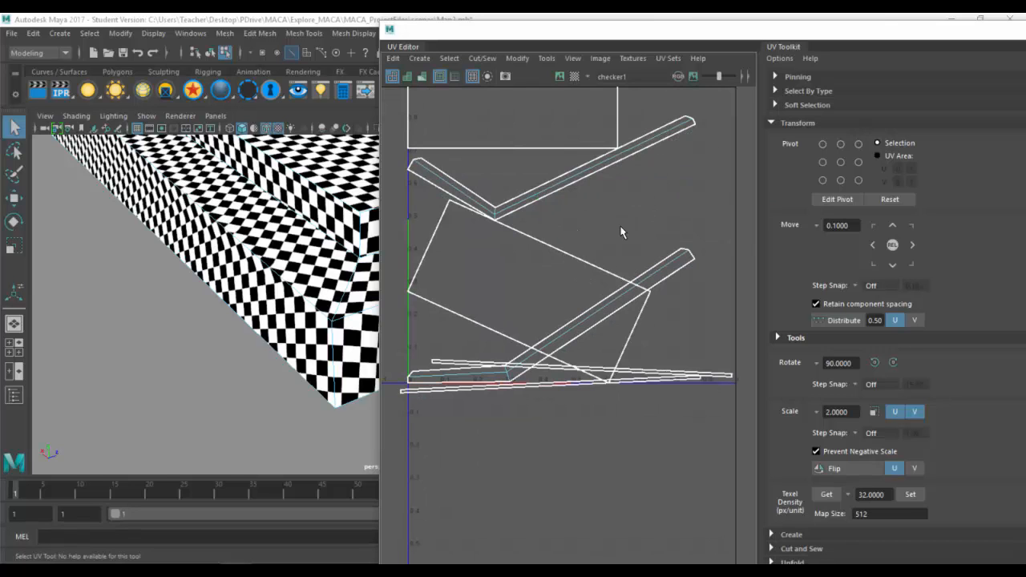
# Unfold all of the model's UV shells after the first strips are sewn.
pyautogui.scroll(-3, 632, 286)
pyautogui.moveTo(688, 364); pyautogui.dragTo(504, 152)
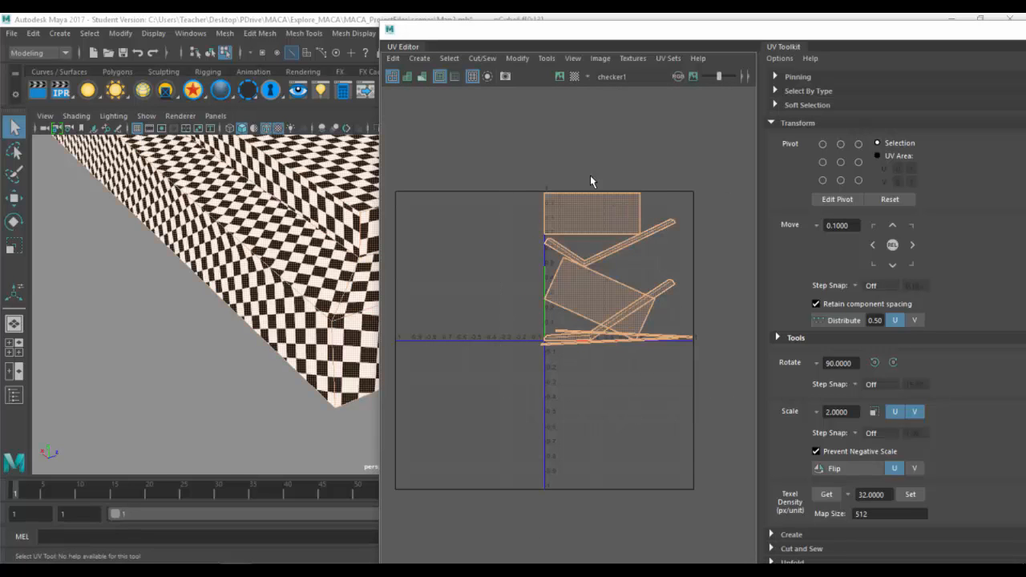
pyautogui.keyDown('shift'); pyautogui.rightClick(570, 167); pyautogui.keyUp('shift')
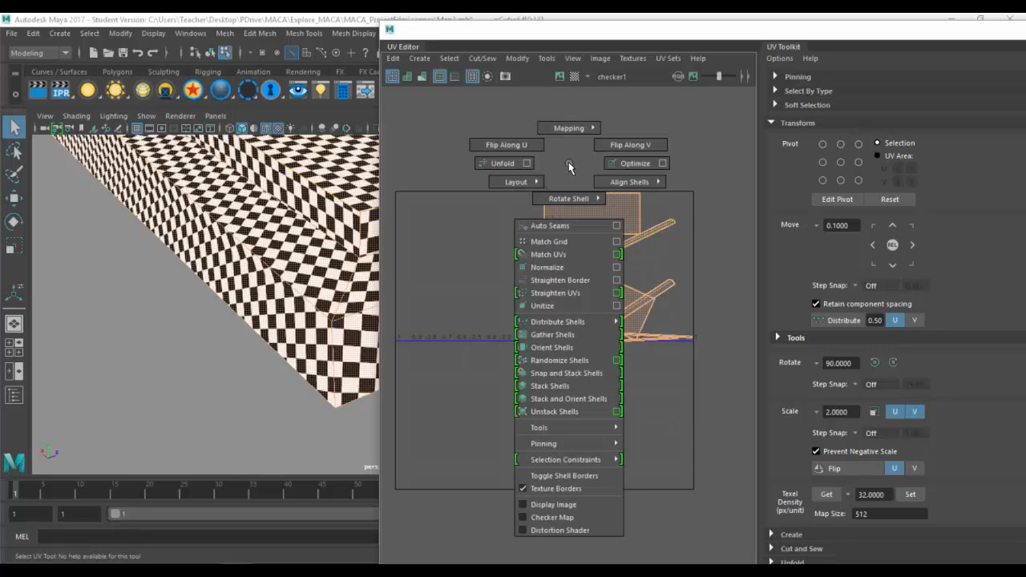
pyautogui.click(505, 159)
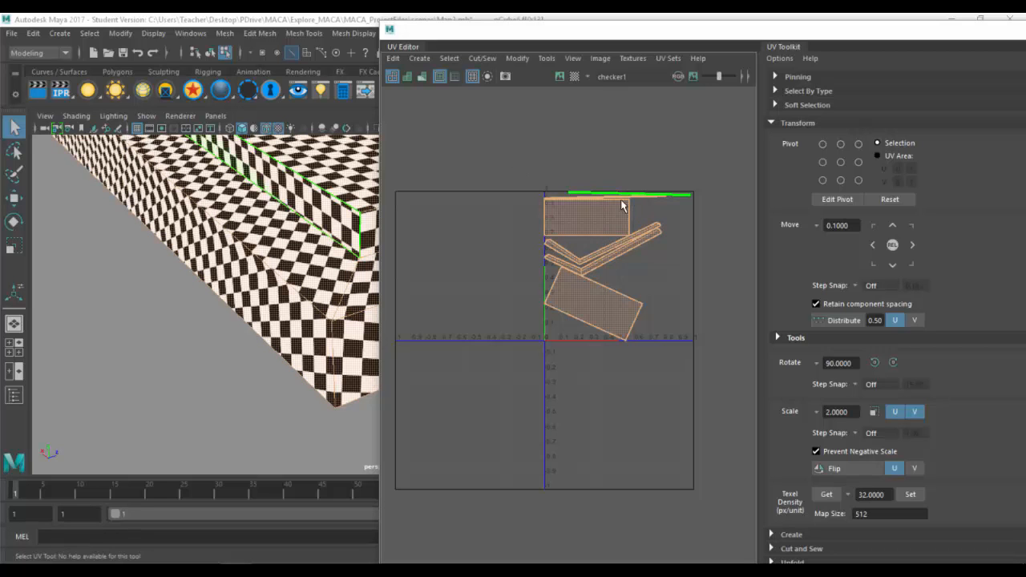
# Move and sew the two V-shaped border strips together along their matching end edges.
pyautogui.scroll(5, 553, 212)
pyautogui.moveTo(519, 285); pyautogui.dragTo(519, 273, button='right')
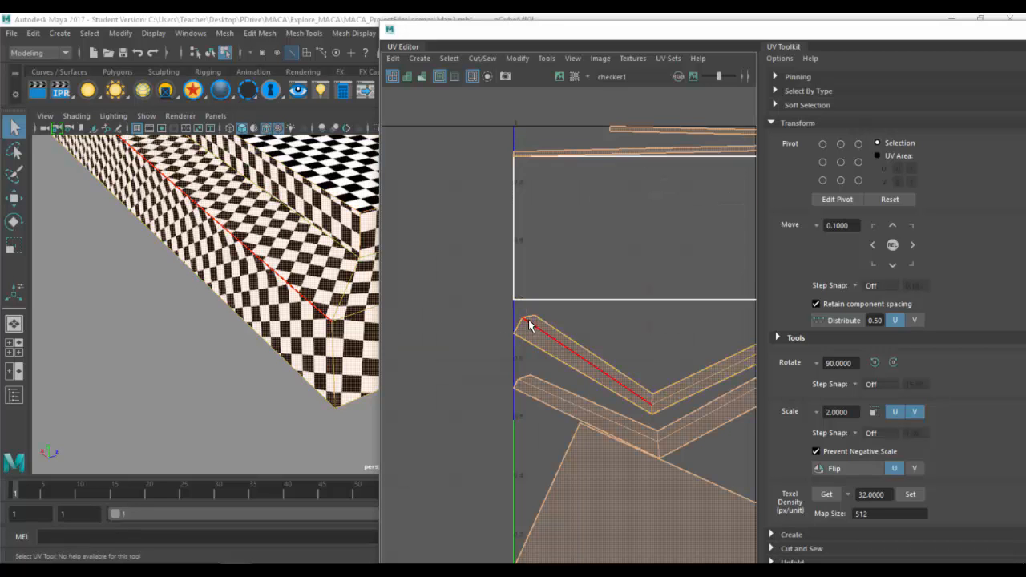
pyautogui.moveTo(526, 318); pyautogui.dragTo(514, 328)
pyautogui.keyDown('shift'); pyautogui.moveTo(479, 299); pyautogui.dragTo(468, 264, button='right'); pyautogui.keyUp('shift')
pyautogui.scroll(-5, 415, 292)
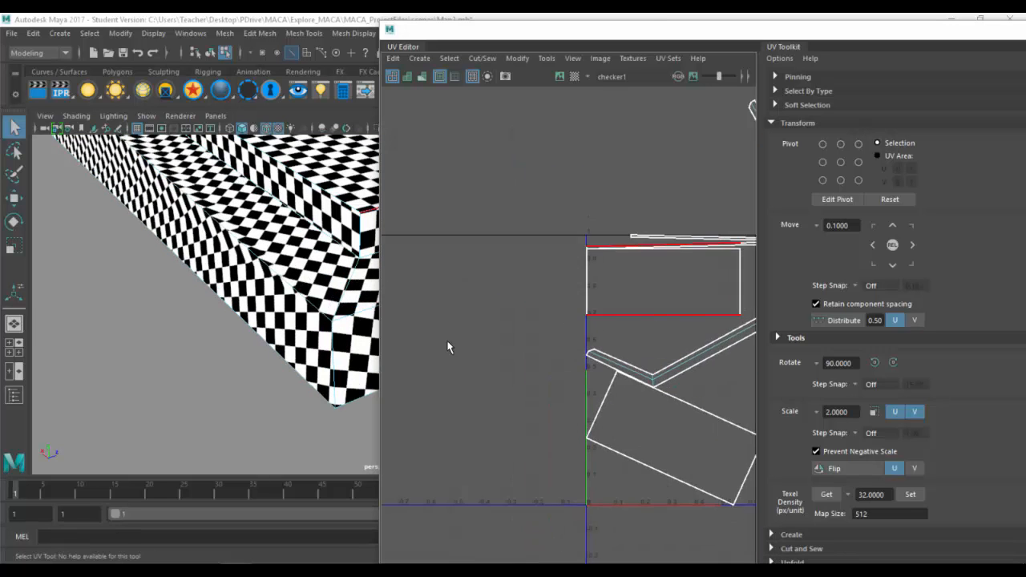
# Unfold all UV shells again with the two V-shaped strips joined.
pyautogui.moveTo(665, 304); pyautogui.dragTo(628, 278, button='right')
pyautogui.keyDown('alt'); pyautogui.moveTo(691, 295); pyautogui.dragTo(542, 255, button='right'); pyautogui.keyUp('alt')
pyautogui.moveTo(715, 464); pyautogui.dragTo(484, 155)
pyautogui.keyDown('shift'); pyautogui.moveTo(638, 296); pyautogui.dragTo(581, 207, button='right'); pyautogui.keyUp('shift')
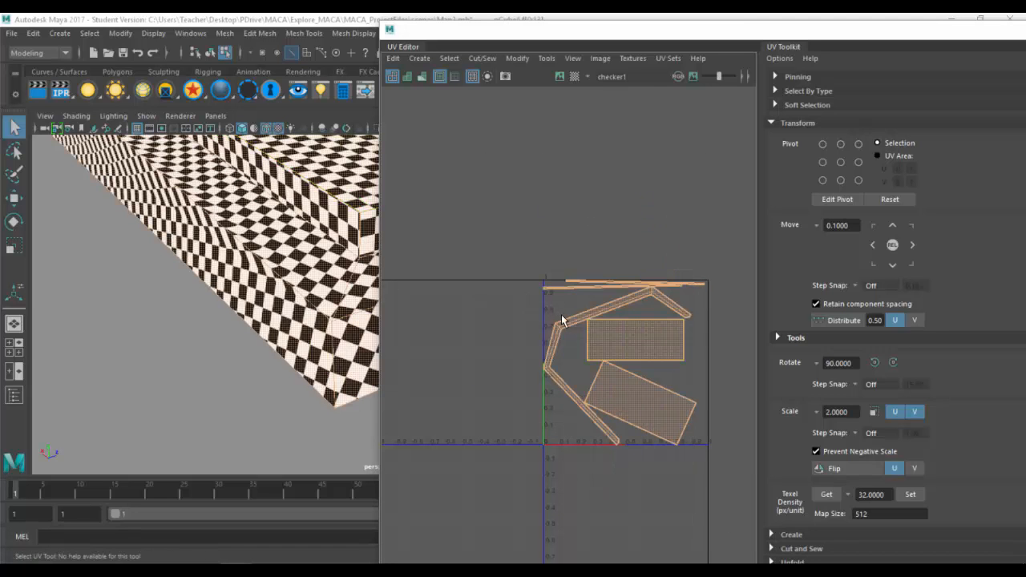
# Move and sew the two open ends of the bent border strip to close it into a loop.
pyautogui.keyDown('alt'); pyautogui.moveTo(715, 337); pyautogui.dragTo(513, 329, button='right'); pyautogui.keyUp('alt')
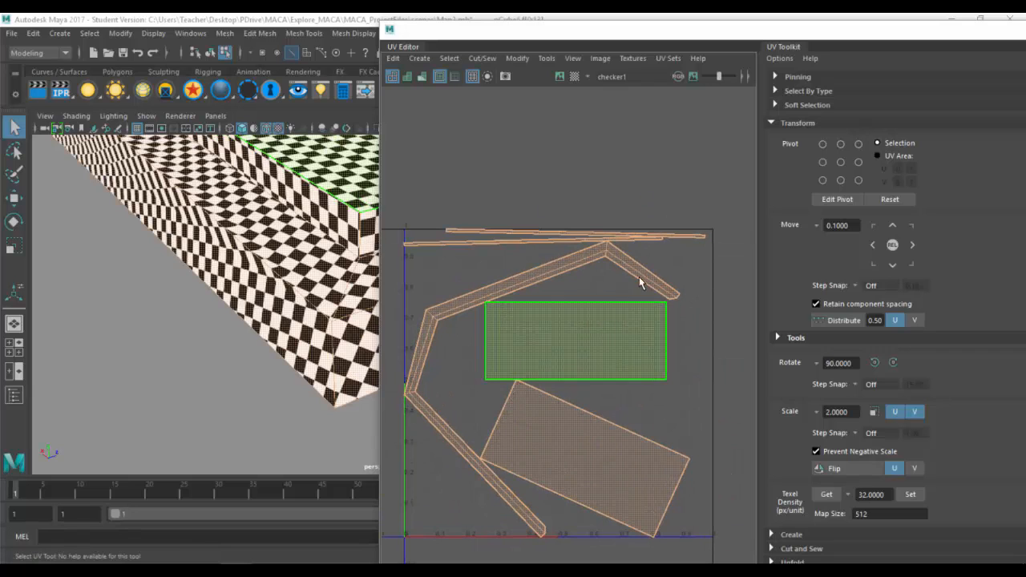
pyautogui.keyDown('shift'); pyautogui.click(672, 287); pyautogui.keyUp('shift')
pyautogui.keyDown('shift'); pyautogui.moveTo(680, 294); pyautogui.dragTo(673, 308); pyautogui.keyUp('shift')
pyautogui.keyDown('shift'); pyautogui.moveTo(591, 193); pyautogui.dragTo(590, 158, button='right'); pyautogui.keyUp('shift')
# Unfold every UV shell so the closed border loop flattens into a rectangular frame.
pyautogui.moveTo(543, 272); pyautogui.dragTo(447, 217, button='right')
pyautogui.moveTo(405, 165); pyautogui.dragTo(729, 483)
pyautogui.keyDown('shift'); pyautogui.moveTo(579, 213); pyautogui.dragTo(515, 214, button='right'); pyautogui.keyUp('shift')
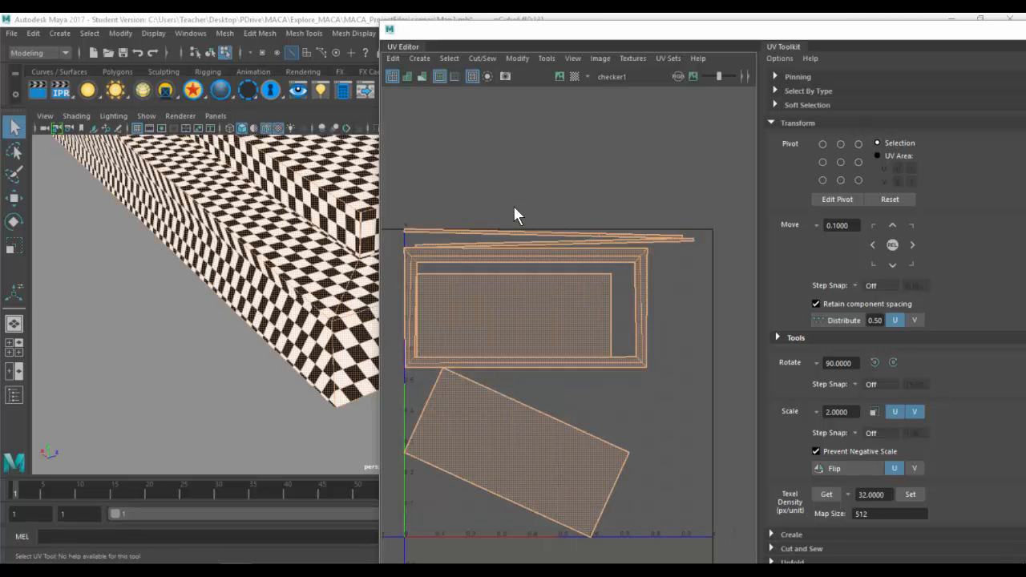
# Move the top face's UV shell to the centre of the rectangular frame's opening.
pyautogui.keyDown('alt'); pyautogui.moveTo(350, 235); pyautogui.dragTo(283, 243); pyautogui.keyUp('alt')
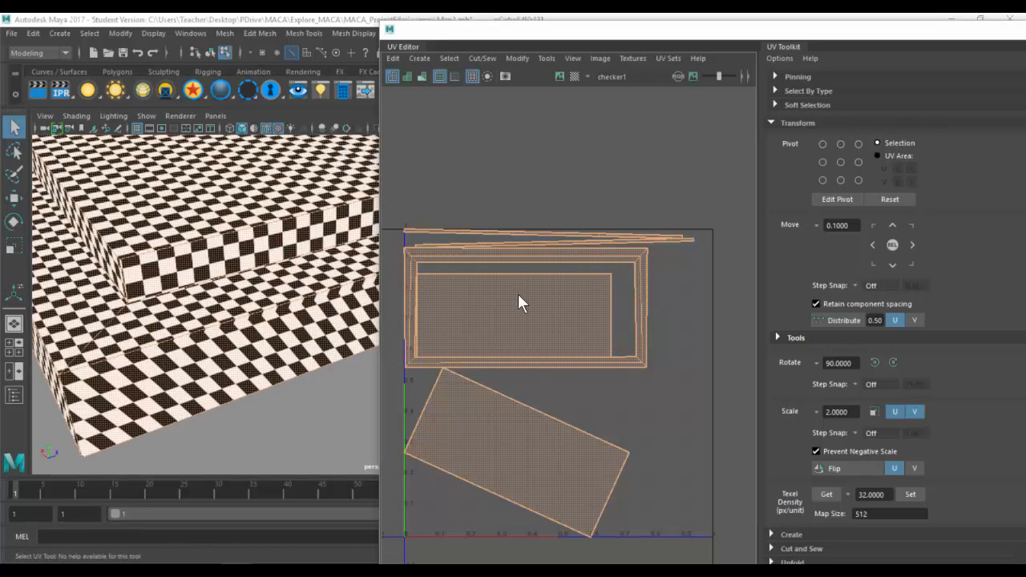
pyautogui.click(497, 312)
pyautogui.press('w')
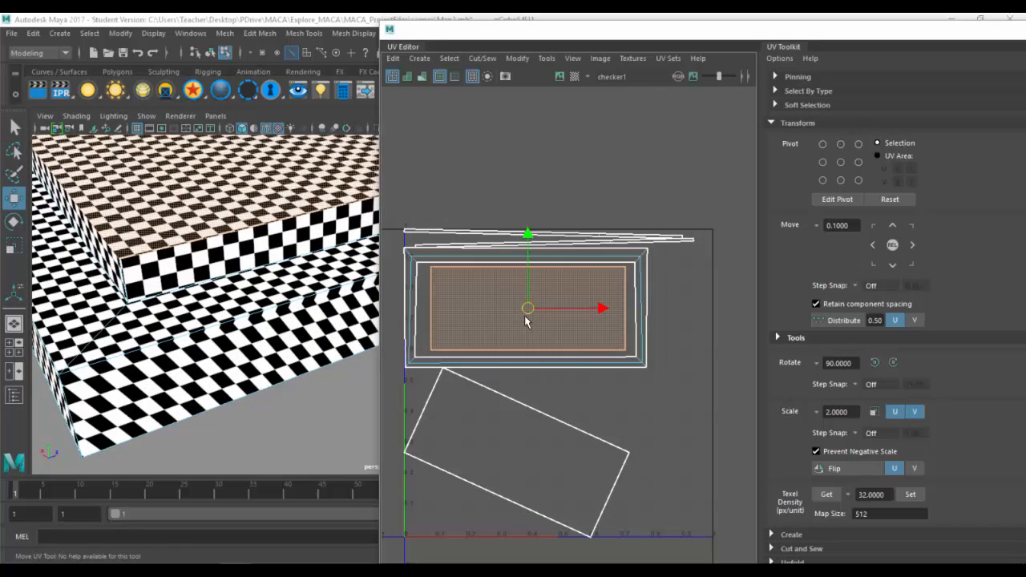
# Move and sew the two thin side strips into one long strip along their shared short end edge.
pyautogui.keyDown('alt'); pyautogui.moveTo(561, 307); pyautogui.dragTo(520, 379, button='middle'); pyautogui.keyUp('alt')
pyautogui.keyDown('alt'); pyautogui.moveTo(520, 380); pyautogui.dragTo(655, 318, button='right'); pyautogui.keyUp('alt')
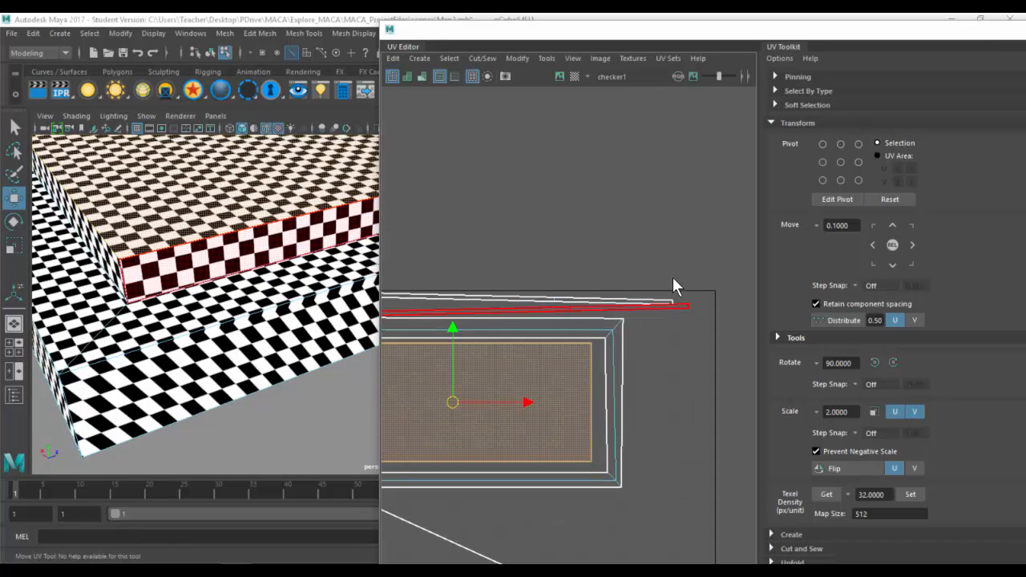
pyautogui.moveTo(673, 277); pyautogui.dragTo(670, 255, button='right')
pyautogui.scroll(5, 699, 292)
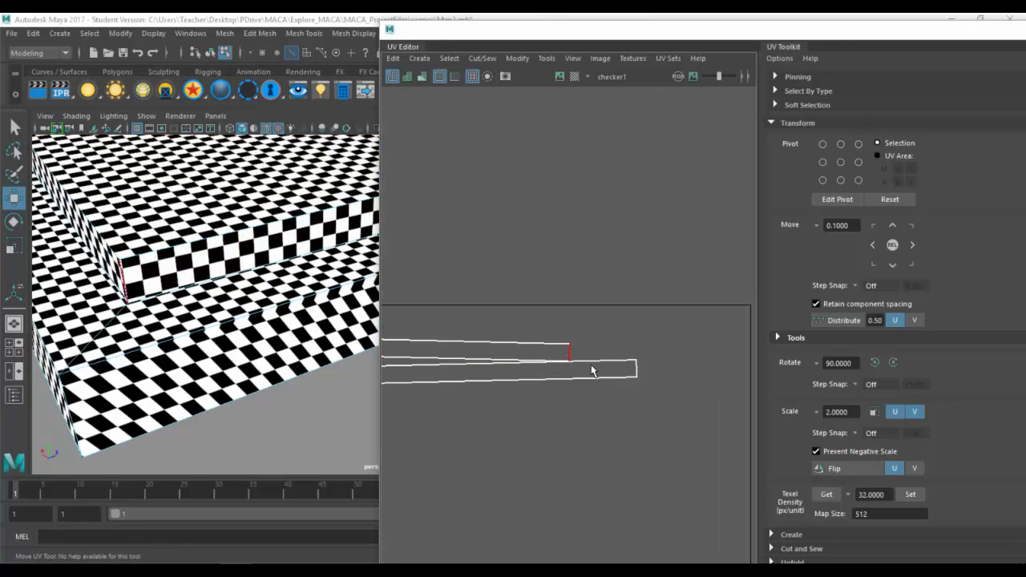
pyautogui.click(573, 355)
pyautogui.keyDown('alt'); pyautogui.moveTo(629, 371); pyautogui.dragTo(459, 351, button='right'); pyautogui.keyUp('alt')
pyautogui.keyDown('alt'); pyautogui.moveTo(481, 345); pyautogui.dragTo(701, 337, button='middle'); pyautogui.keyUp('alt')
pyautogui.keyDown('shift'); pyautogui.moveTo(553, 297); pyautogui.dragTo(548, 274, button='right'); pyautogui.keyUp('shift')
# Select all UV shells and unfold them with the thin strips joined.
pyautogui.keyDown('alt'); pyautogui.moveTo(670, 323); pyautogui.dragTo(396, 287, button='right'); pyautogui.keyUp('alt')
pyautogui.keyDown('alt'); pyautogui.moveTo(515, 291); pyautogui.dragTo(590, 271, button='middle'); pyautogui.keyUp('alt')
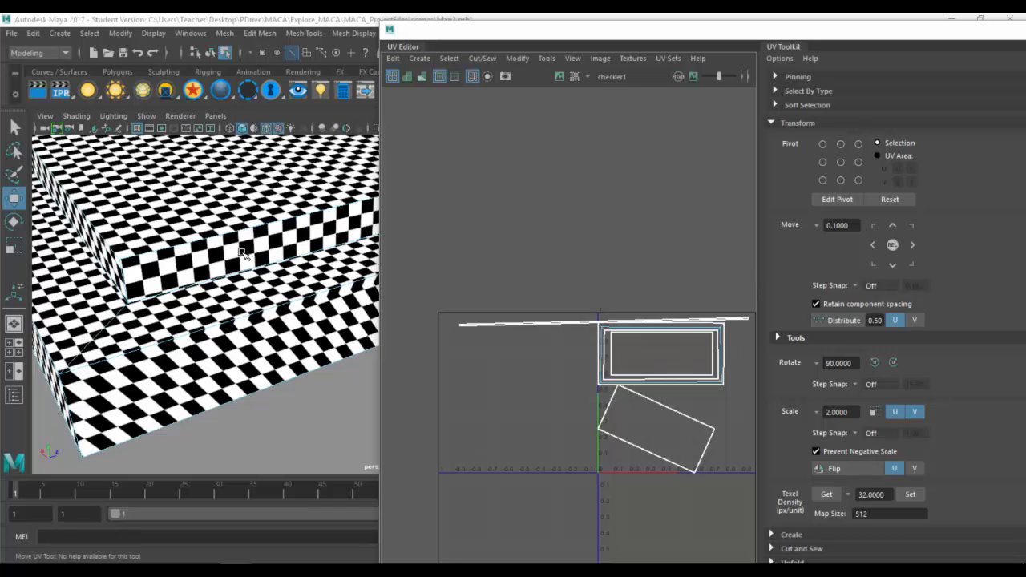
pyautogui.keyDown('alt'); pyautogui.moveTo(591, 300); pyautogui.dragTo(516, 247, button='middle'); pyautogui.keyUp('alt')
pyautogui.keyDown('alt'); pyautogui.moveTo(515, 250); pyautogui.dragTo(465, 295, button='right'); pyautogui.keyUp('alt')
pyautogui.moveTo(488, 298); pyautogui.dragTo(427, 244, button='right')
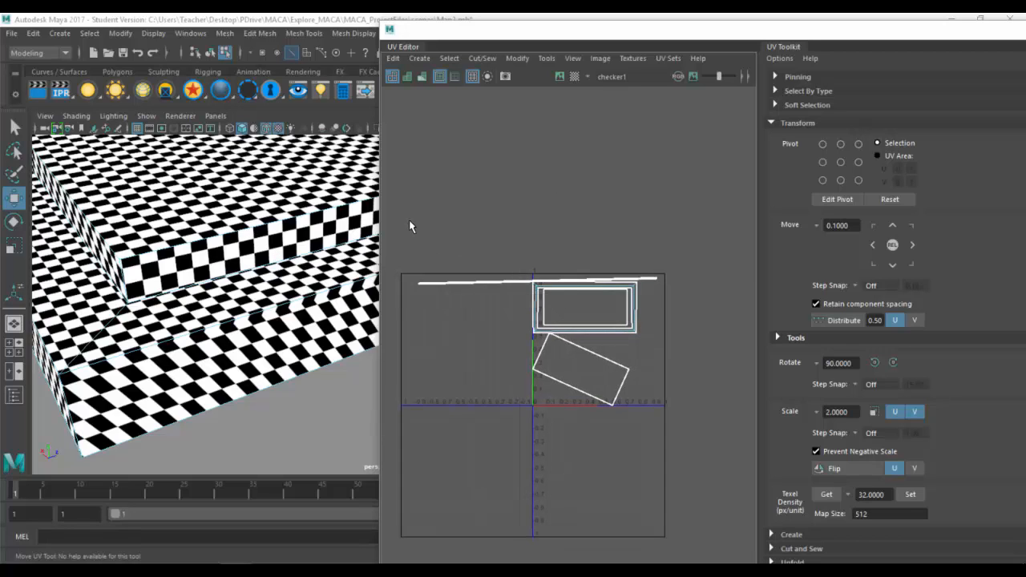
pyautogui.moveTo(406, 221); pyautogui.dragTo(651, 456)
pyautogui.keyDown('shift'); pyautogui.moveTo(589, 210); pyautogui.dragTo(591, 249, button='right'); pyautogui.keyUp('shift')
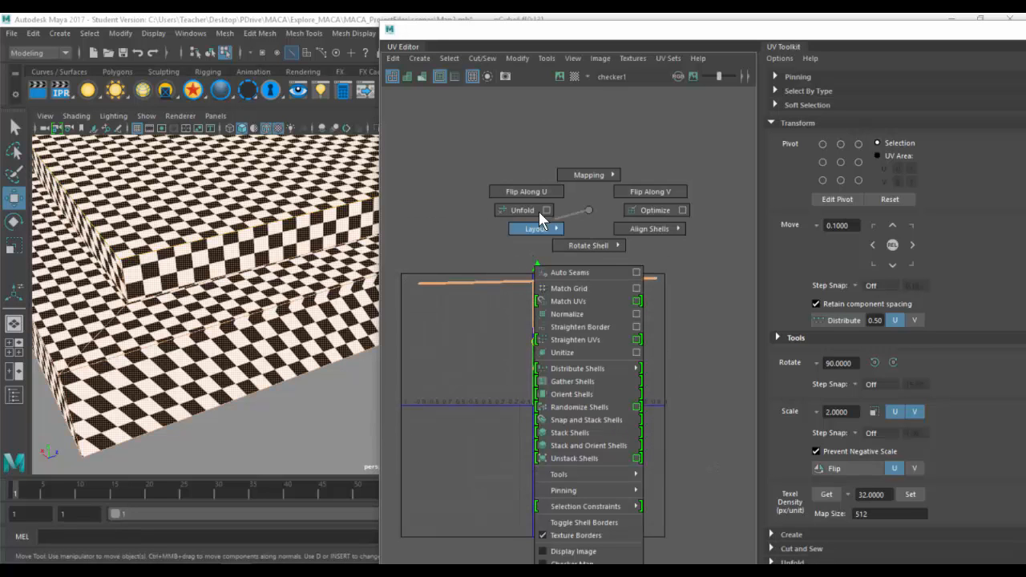
pyautogui.keyDown('shift'); pyautogui.moveTo(539, 213); pyautogui.dragTo(528, 211, button='right'); pyautogui.keyUp('shift')
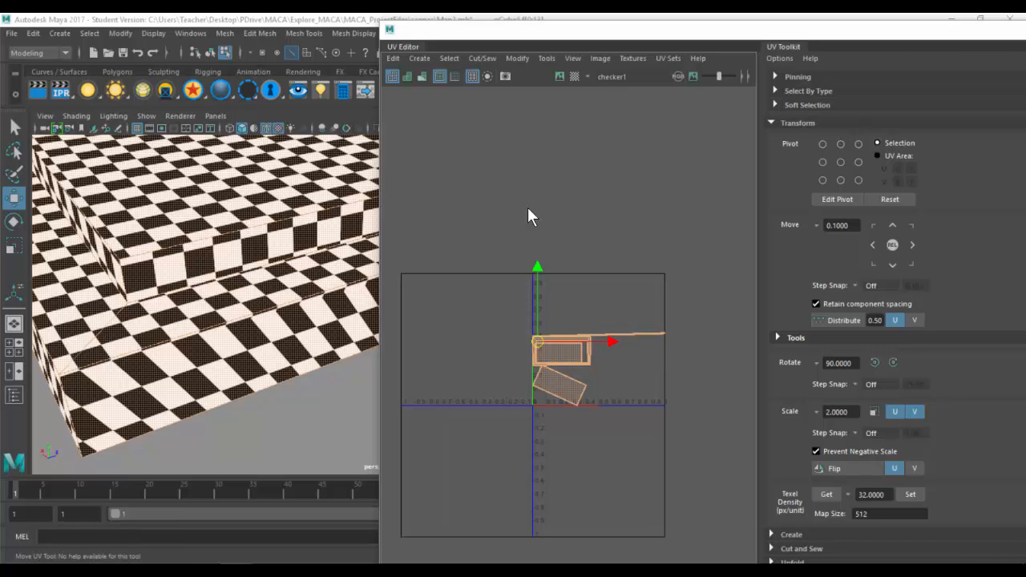
# Examine the unfolded layout of the border frame, the two rectangles and the long thin strip.
pyautogui.keyDown('ctrl'); pyautogui.keyDown('alt'); pyautogui.moveTo(501, 254); pyautogui.dragTo(650, 406); pyautogui.keyUp('alt'); pyautogui.keyUp('ctrl')
pyautogui.keyDown('alt'); pyautogui.moveTo(562, 295); pyautogui.dragTo(563, 289, button='middle'); pyautogui.keyUp('alt')
pyautogui.keyDown('alt'); pyautogui.moveTo(563, 290); pyautogui.dragTo(721, 449, button='right'); pyautogui.keyUp('alt')
pyautogui.keyDown('alt'); pyautogui.moveTo(721, 448); pyautogui.dragTo(626, 374, button='middle'); pyautogui.keyUp('alt')
pyautogui.keyDown('alt'); pyautogui.moveTo(626, 374); pyautogui.dragTo(769, 375, button='right'); pyautogui.keyUp('alt')
pyautogui.keyDown('alt'); pyautogui.moveTo(639, 308); pyautogui.dragTo(589, 318, button='middle'); pyautogui.keyUp('alt')
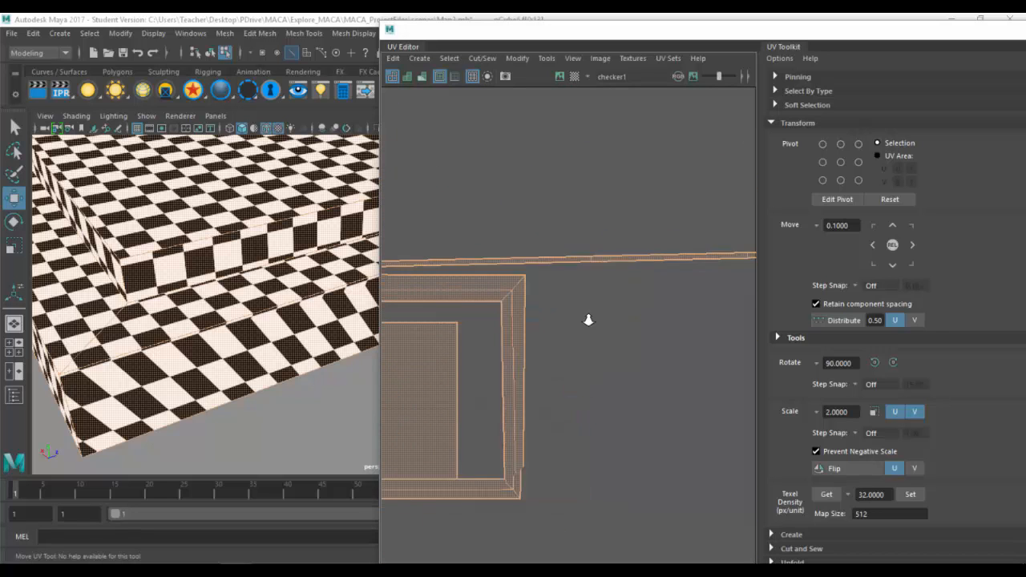
pyautogui.keyDown('alt'); pyautogui.moveTo(588, 318); pyautogui.dragTo(437, 308, button='right'); pyautogui.keyUp('alt')
pyautogui.keyDown('alt'); pyautogui.moveTo(437, 309); pyautogui.dragTo(616, 226, button='middle'); pyautogui.keyUp('alt')
pyautogui.keyDown('alt'); pyautogui.moveTo(561, 226); pyautogui.dragTo(417, 233, button='right'); pyautogui.keyUp('alt')
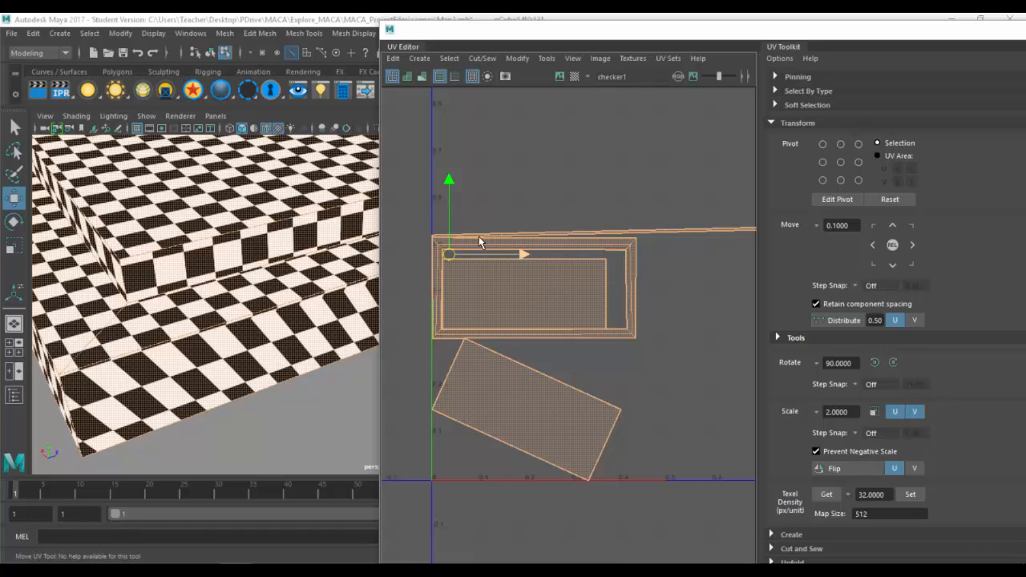
pyautogui.scroll(-5, 600, 286)
pyautogui.scroll(5, 618, 279)
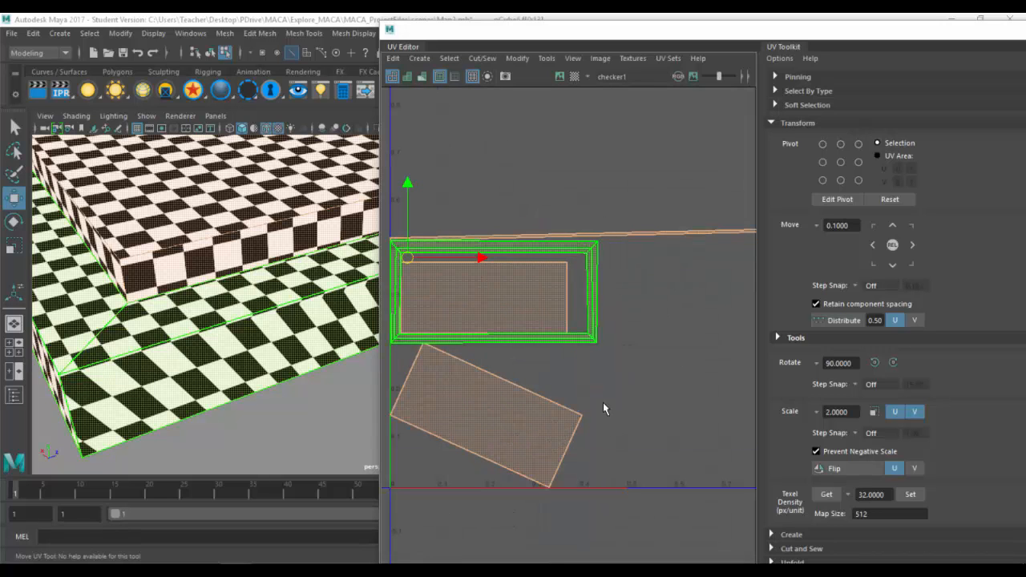
# Cut the long thin strip's UV shell in two across the short edge at its middle.
pyautogui.click(495, 308)
pyautogui.keyDown('alt'); pyautogui.moveTo(556, 307); pyautogui.dragTo(594, 298, button='middle'); pyautogui.keyUp('alt')
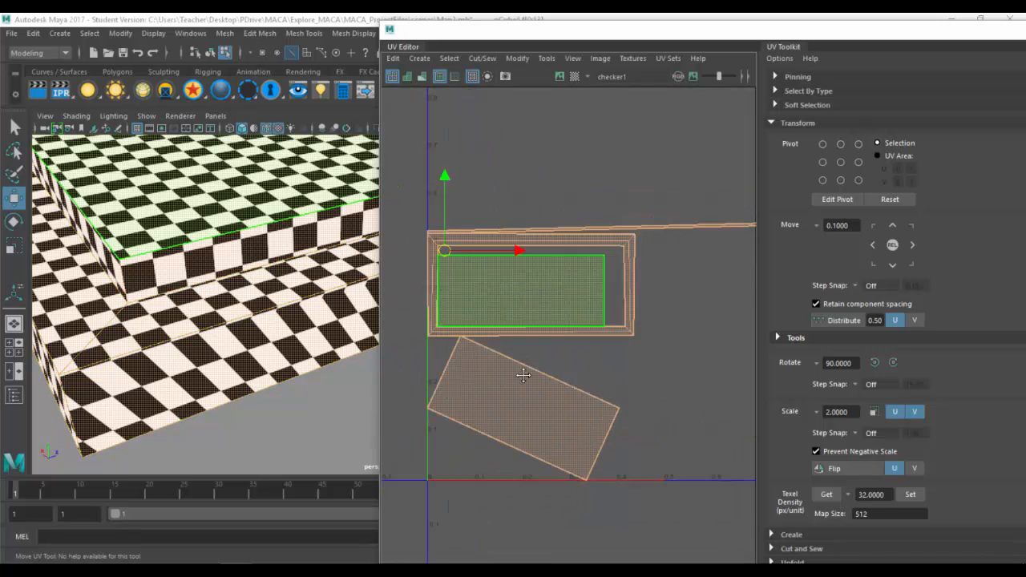
pyautogui.scroll(4, 522, 374)
pyautogui.keyDown('alt'); pyautogui.moveTo(499, 232); pyautogui.dragTo(460, 342, button='middle'); pyautogui.keyUp('alt')
pyautogui.keyDown('alt'); pyautogui.moveTo(742, 349); pyautogui.dragTo(579, 371, button='middle'); pyautogui.keyUp('alt')
pyautogui.click(566, 314)
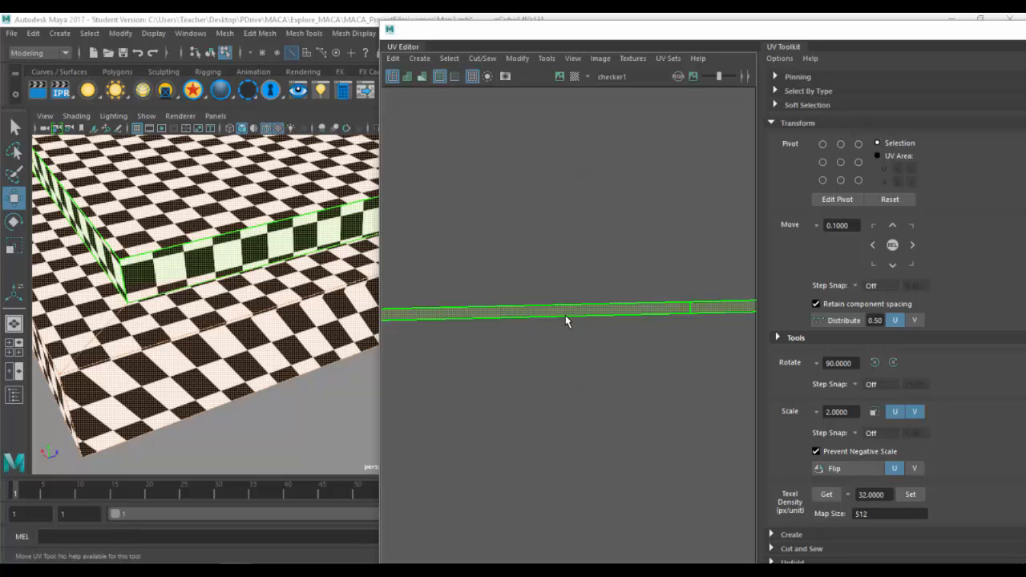
pyautogui.scroll(-4, 525, 323)
pyautogui.hotkey('ctrl', 'z')
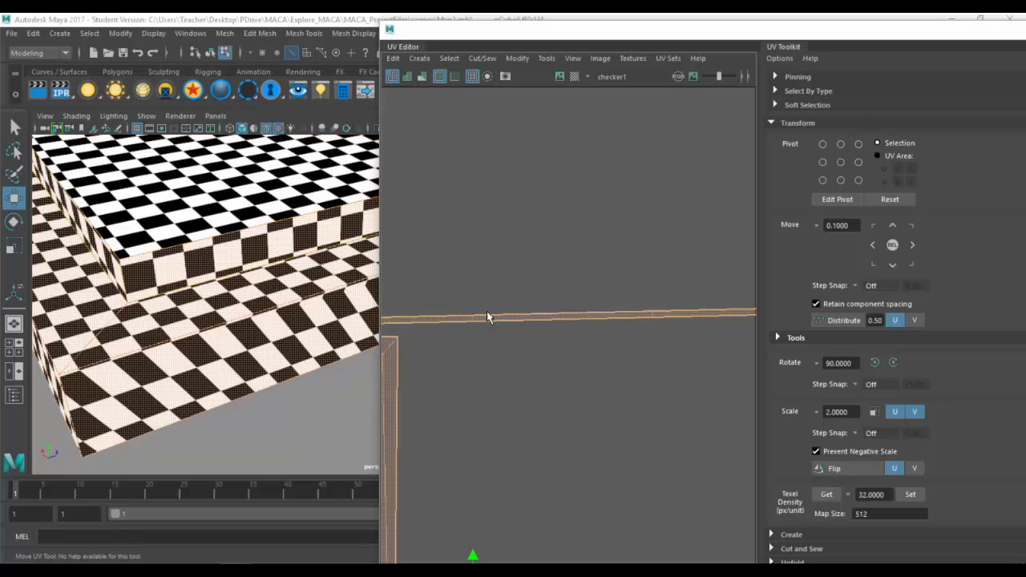
pyautogui.click(481, 319)
pyautogui.scroll(-3, 550, 363)
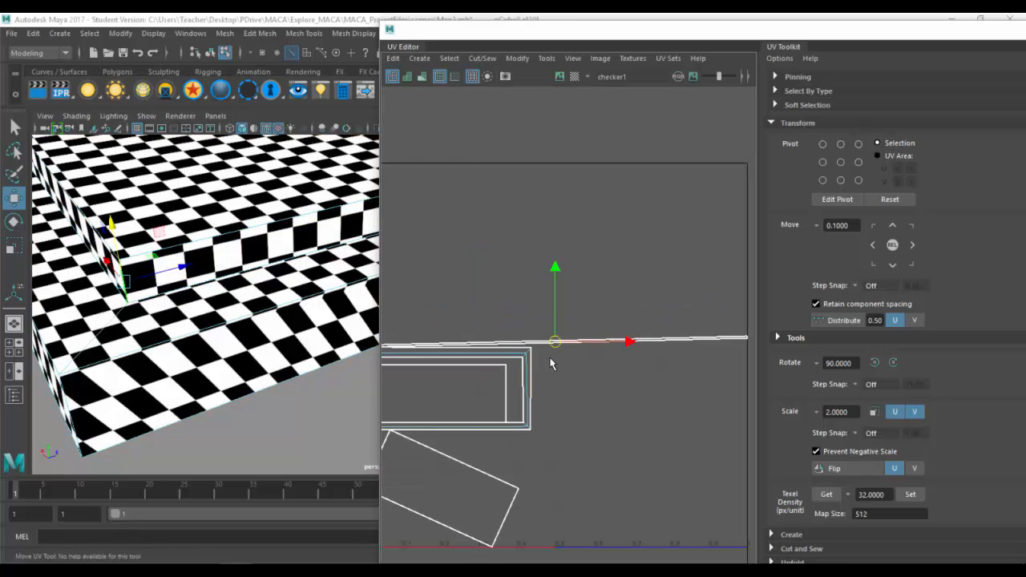
pyautogui.keyDown('alt'); pyautogui.moveTo(550, 363); pyautogui.dragTo(618, 357, button='middle'); pyautogui.keyUp('alt')
pyautogui.keyDown('shift'); pyautogui.moveTo(543, 261); pyautogui.dragTo(497, 278, button='right'); pyautogui.keyUp('shift')
# Select all UV shells and unfold them with the long strip split into two.
pyautogui.keyDown('alt'); pyautogui.moveTo(624, 304); pyautogui.dragTo(648, 252, button='middle'); pyautogui.keyUp('alt')
pyautogui.scroll(-2, 561, 290)
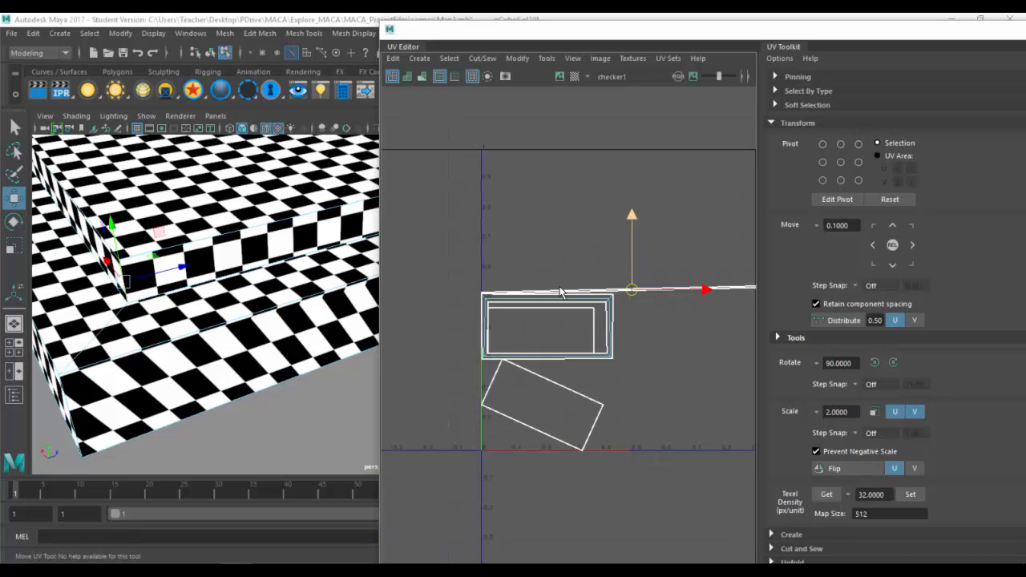
pyautogui.moveTo(560, 293); pyautogui.dragTo(510, 275, button='right')
pyautogui.moveTo(454, 218); pyautogui.dragTo(685, 359)
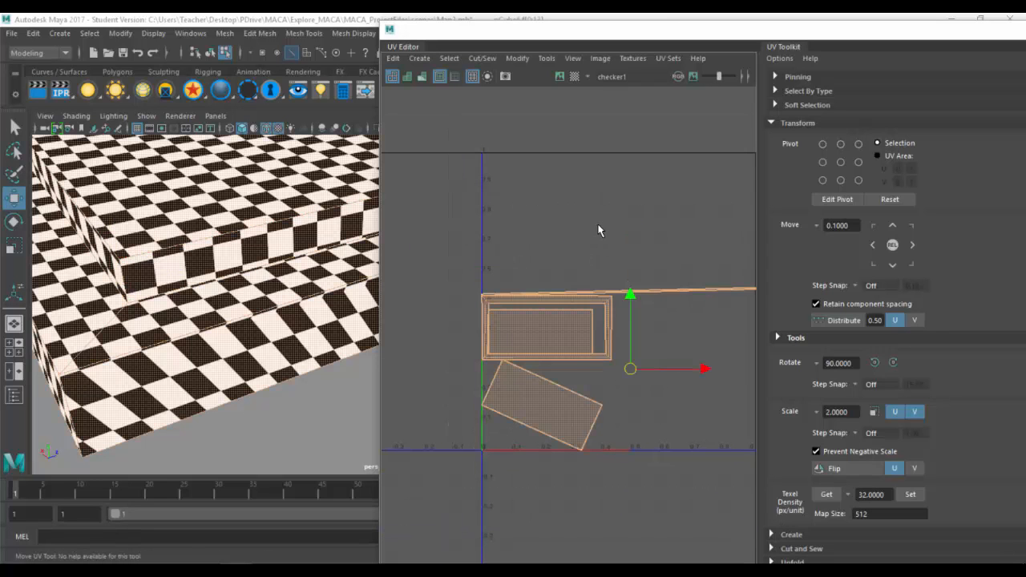
pyautogui.keyDown('shift'); pyautogui.moveTo(598, 228); pyautogui.dragTo(516, 208, button='right'); pyautogui.keyUp('shift')
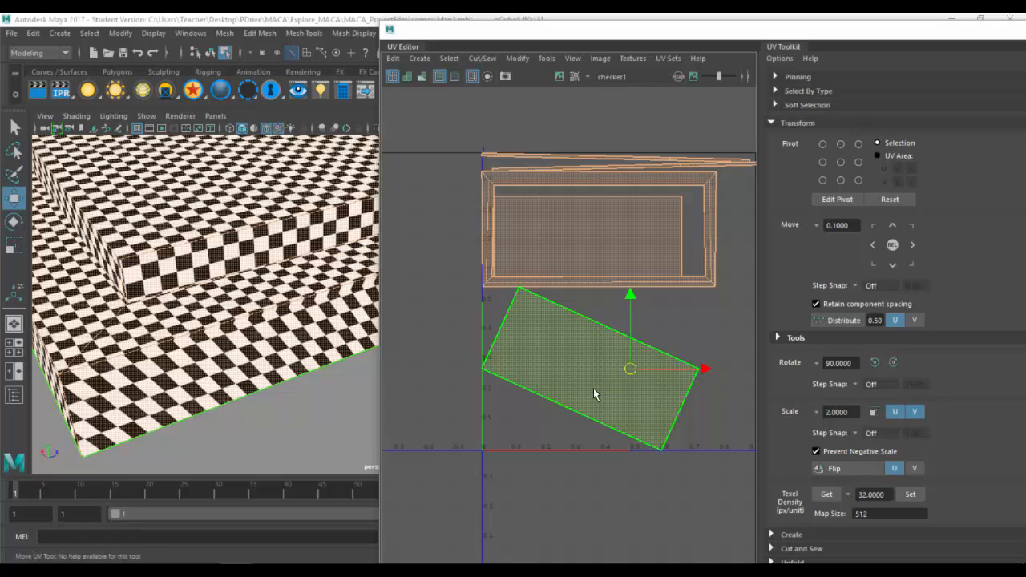
# Select the top face's UV shell and move it to the centre of the border frame's opening.
pyautogui.moveTo(576, 324); pyautogui.dragTo(539, 351, button='right')
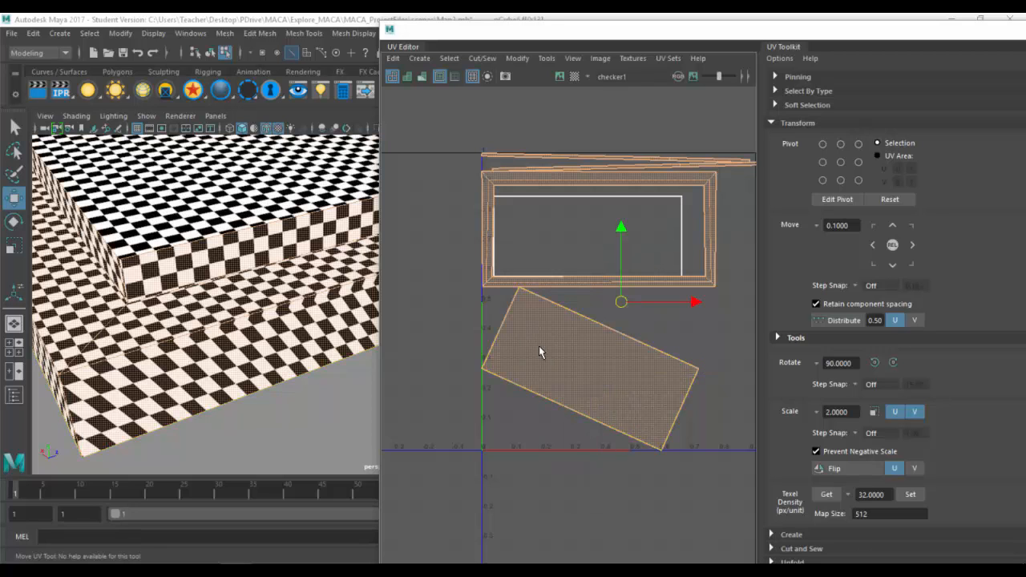
pyautogui.click(564, 347)
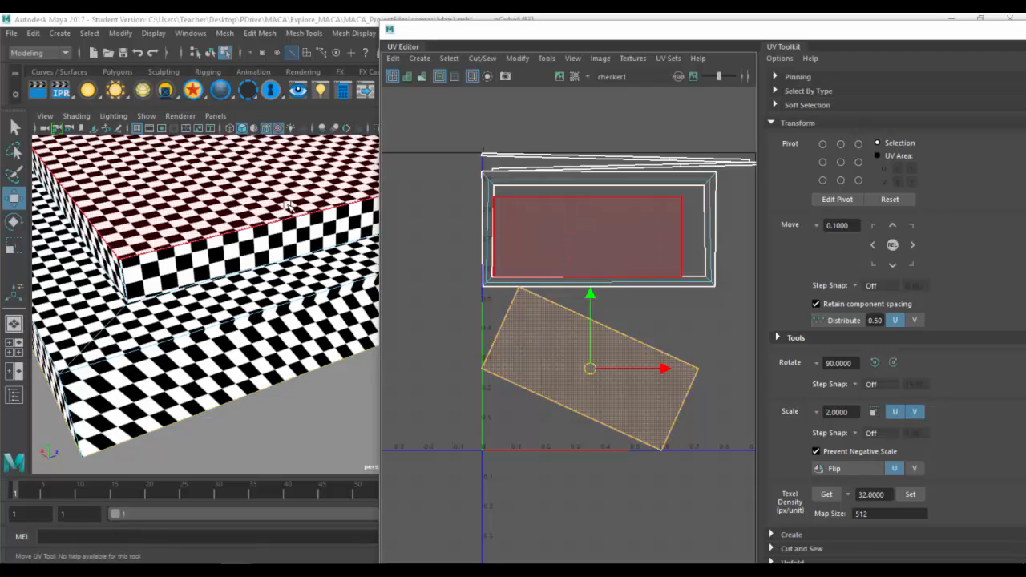
pyautogui.scroll(-5, 265, 232)
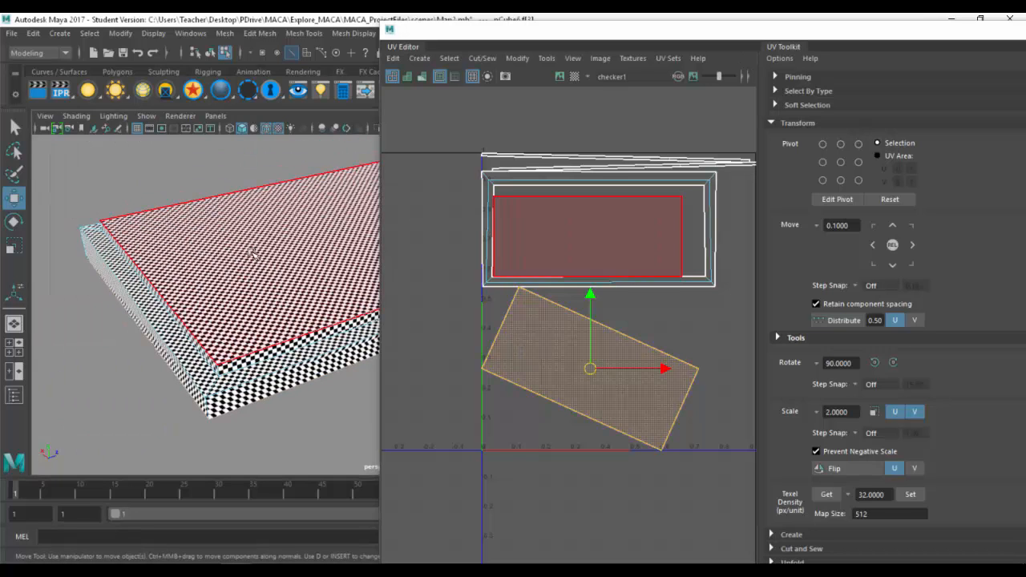
pyautogui.click(588, 245)
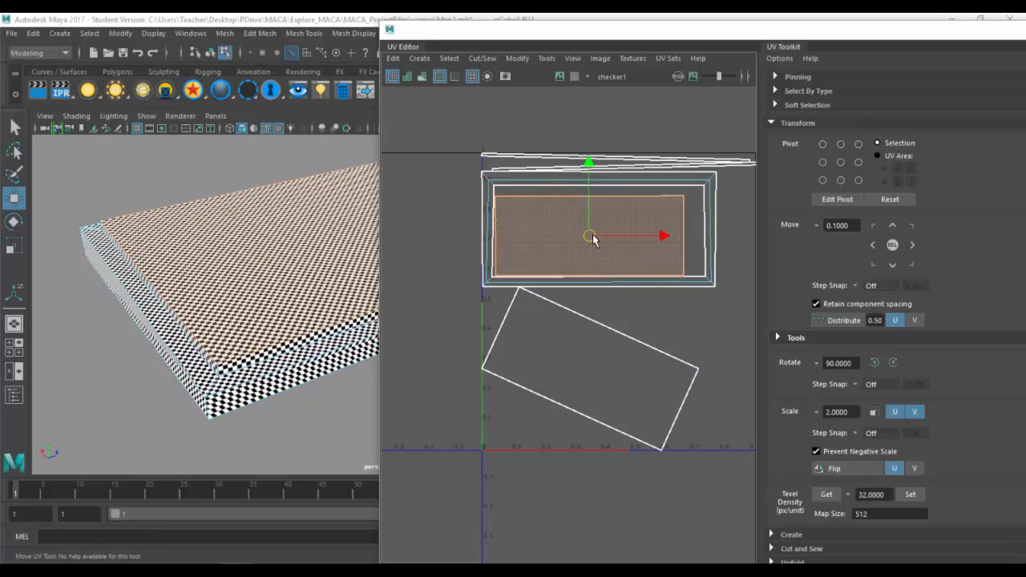
pyautogui.moveTo(592, 240); pyautogui.dragTo(596, 238)
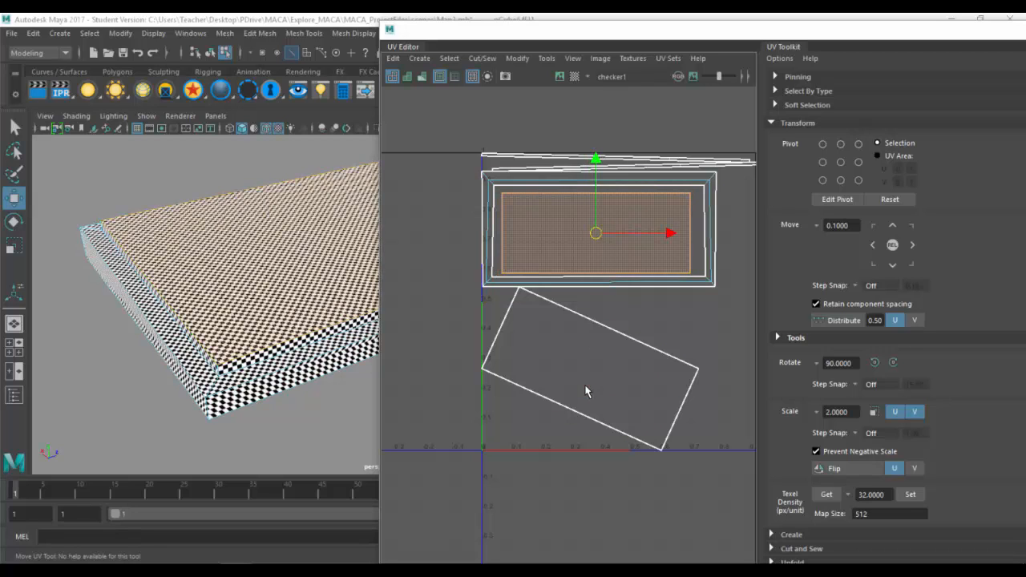
# Rotate the tilted underside UV shell until it lies horizontal and place it just below the border frame.
pyautogui.click(586, 384)
pyautogui.press('e')
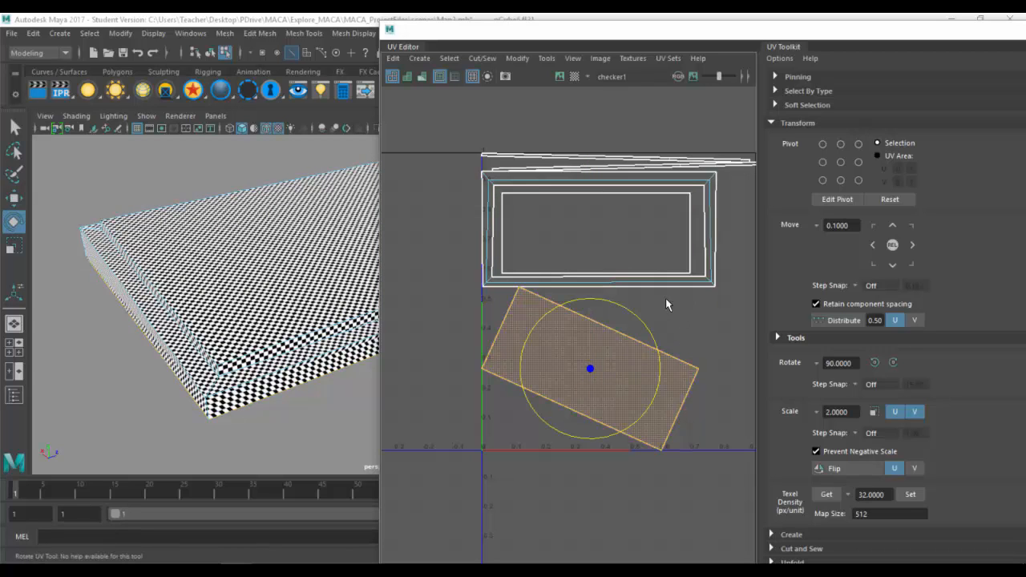
pyautogui.moveTo(646, 328); pyautogui.dragTo(620, 309)
pyautogui.press('w')
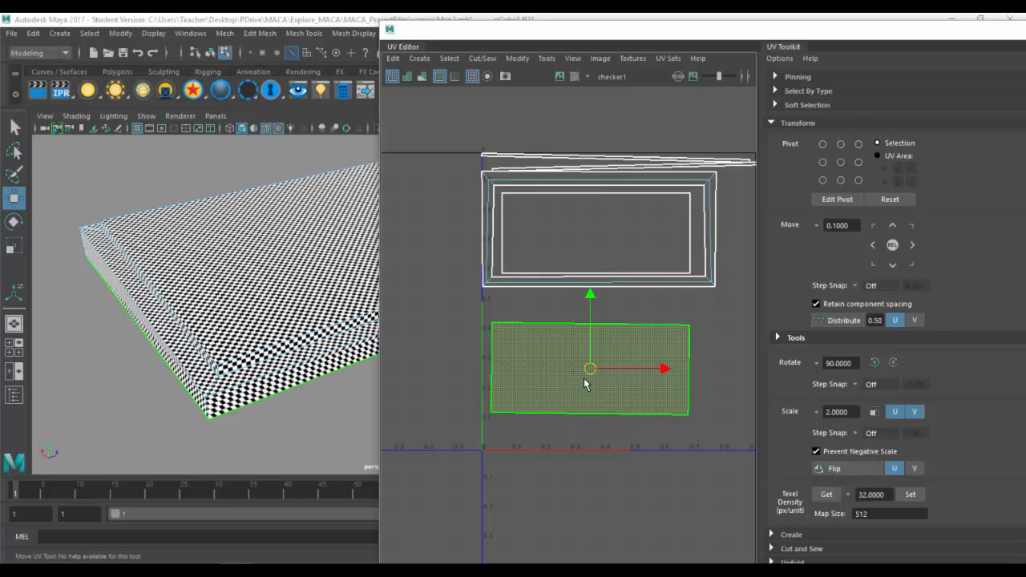
pyautogui.moveTo(585, 378); pyautogui.dragTo(606, 354)
pyautogui.scroll(-2, 597, 336)
pyautogui.keyDown('alt'); pyautogui.moveTo(597, 336); pyautogui.dragTo(603, 359, button='middle'); pyautogui.keyUp('alt')
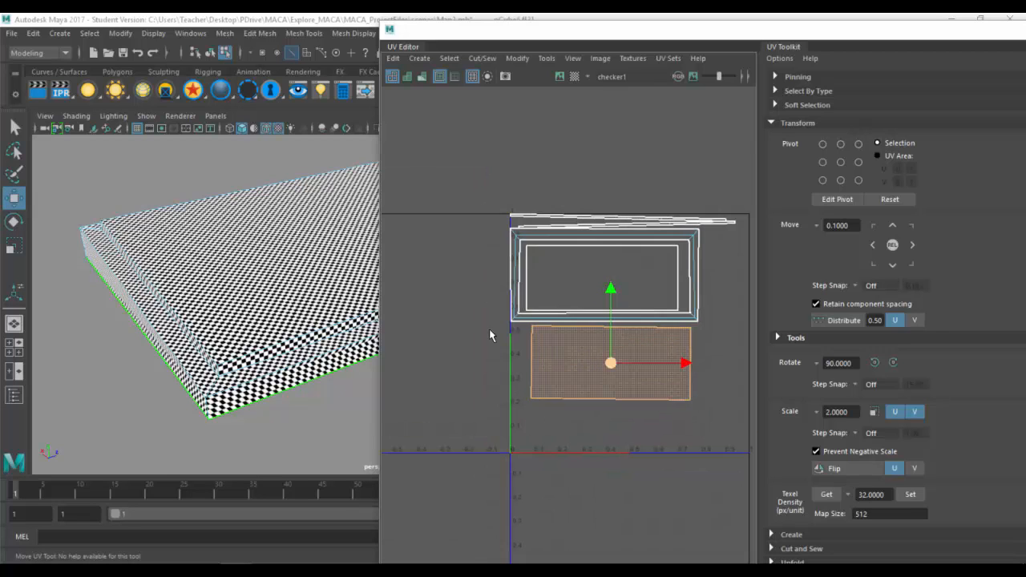
# Move the UV Editor aside, view the base from below and delete its hidden underside face.
pyautogui.moveTo(510, 35); pyautogui.dragTo(797, 51)
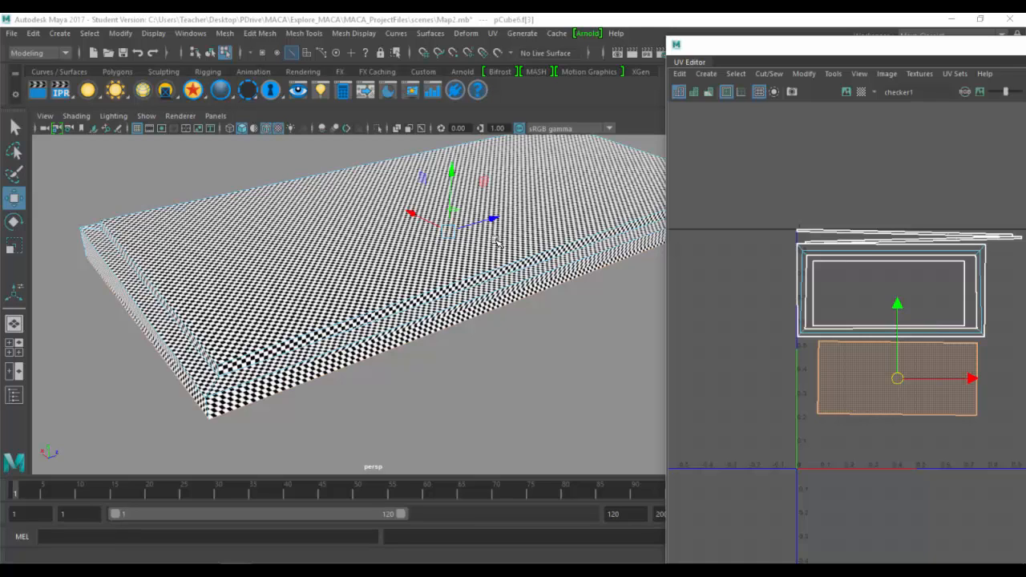
pyautogui.keyDown('alt'); pyautogui.moveTo(364, 245); pyautogui.dragTo(358, 270); pyautogui.keyUp('alt')
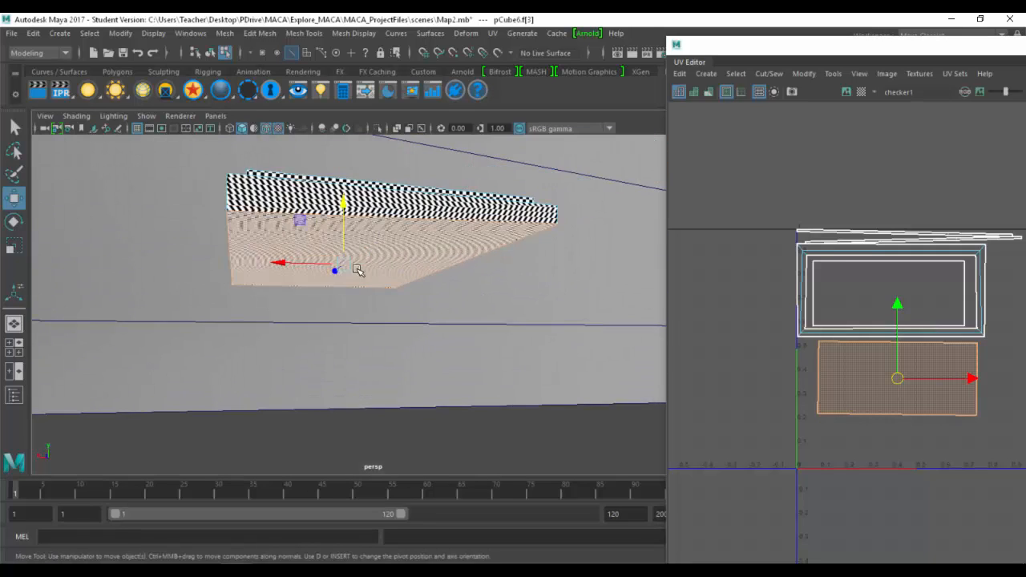
pyautogui.keyDown('alt'); pyautogui.moveTo(371, 269); pyautogui.dragTo(396, 282, button='middle'); pyautogui.keyUp('alt')
pyautogui.keyDown('alt'); pyautogui.moveTo(396, 281); pyautogui.dragTo(451, 250, button='right'); pyautogui.keyUp('alt')
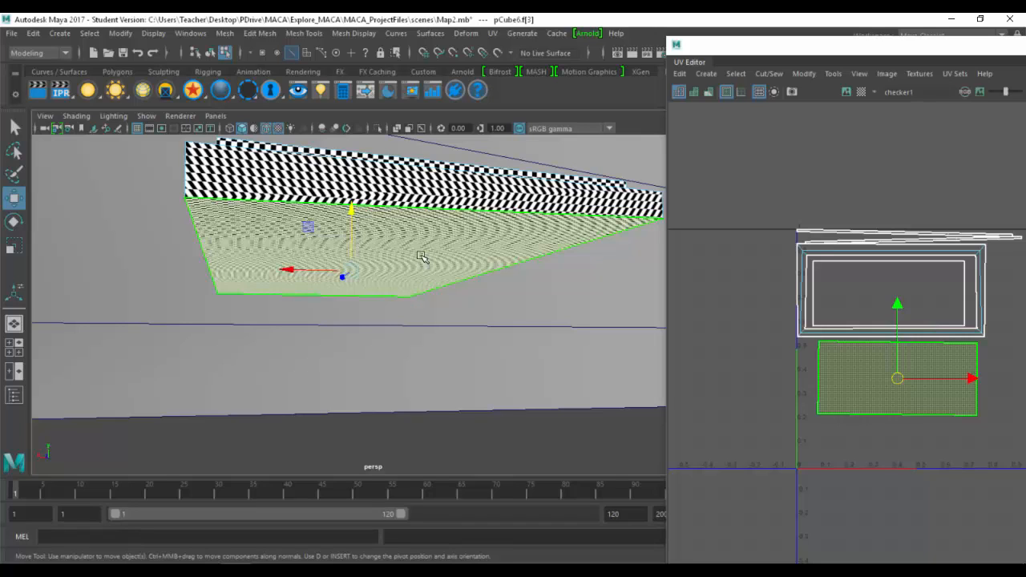
pyautogui.press('Delete')
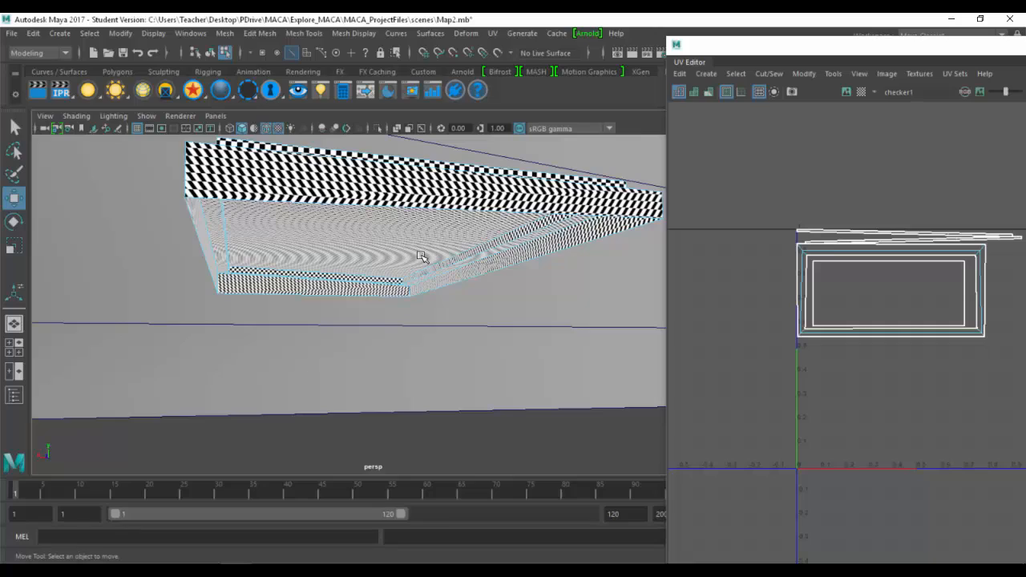
# Bring the UV Editor back, select all remaining UV shells and unfold them without the underside.
pyautogui.keyDown('alt'); pyautogui.moveTo(268, 192); pyautogui.dragTo(280, 320); pyautogui.keyUp('alt')
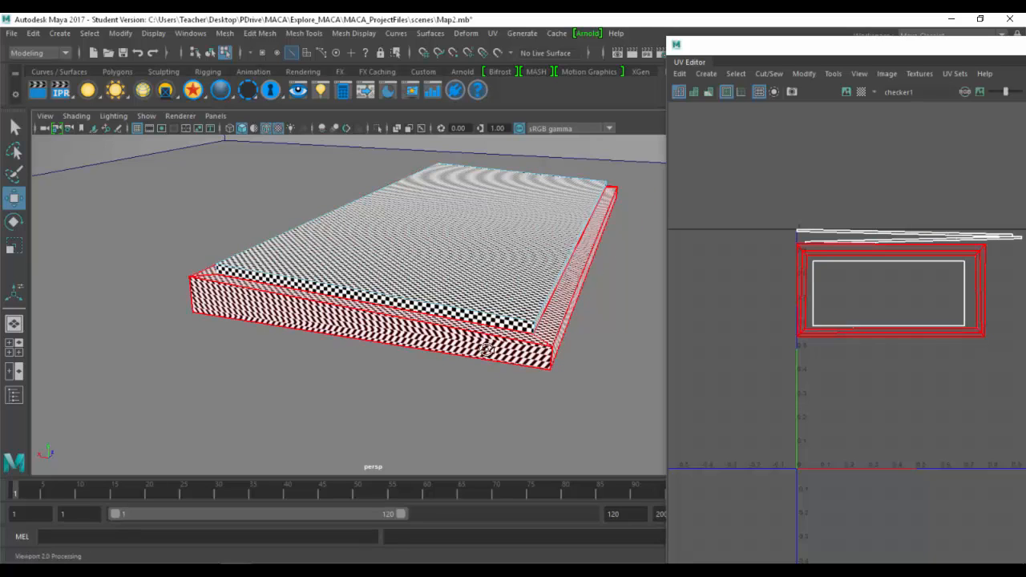
pyautogui.scroll(4, 413, 375)
pyautogui.click(363, 338)
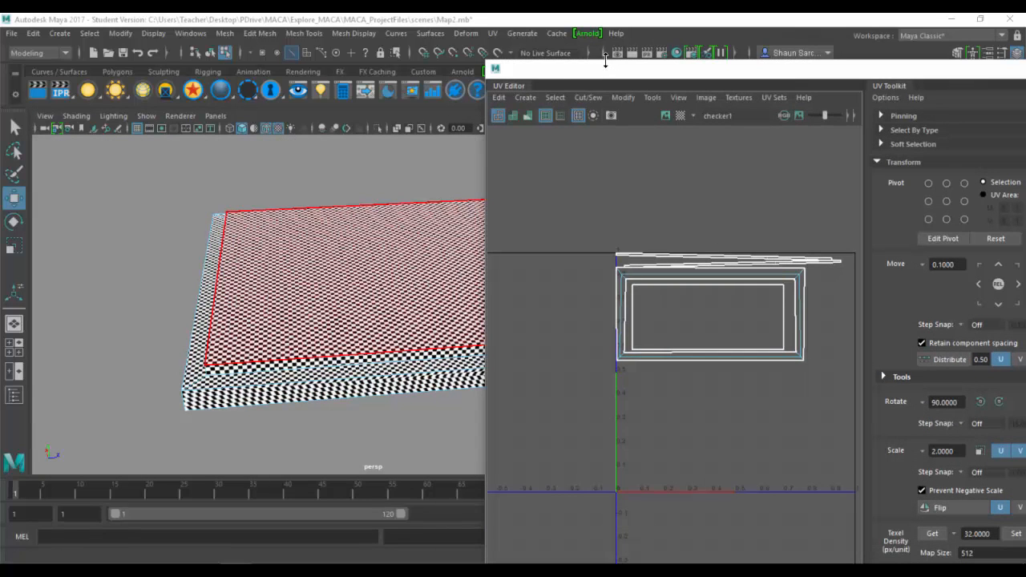
pyautogui.moveTo(579, 75); pyautogui.dragTo(424, 27)
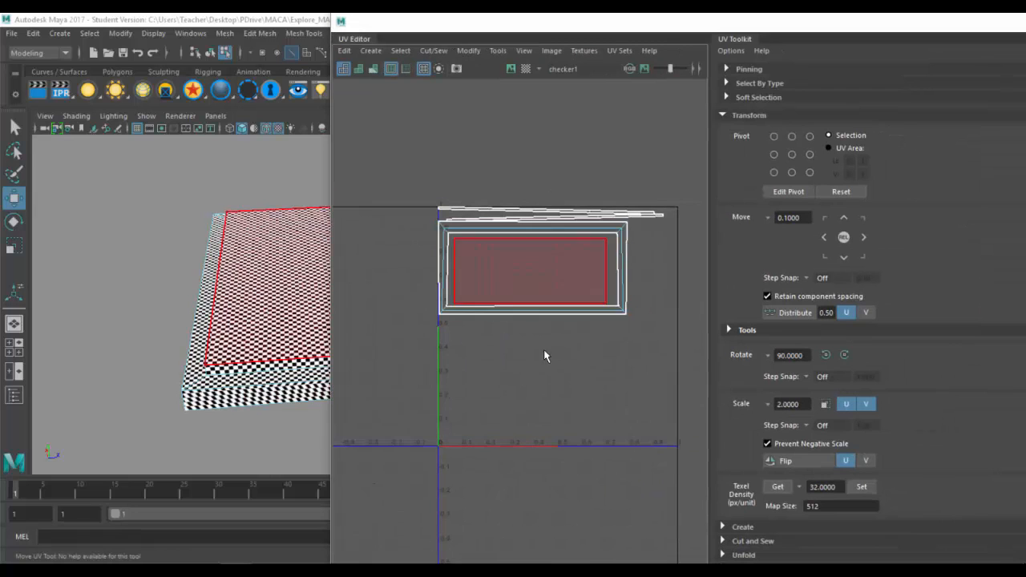
pyautogui.click(532, 247)
pyautogui.moveTo(530, 242); pyautogui.dragTo(507, 229, button='right')
pyautogui.moveTo(369, 159); pyautogui.dragTo(694, 351)
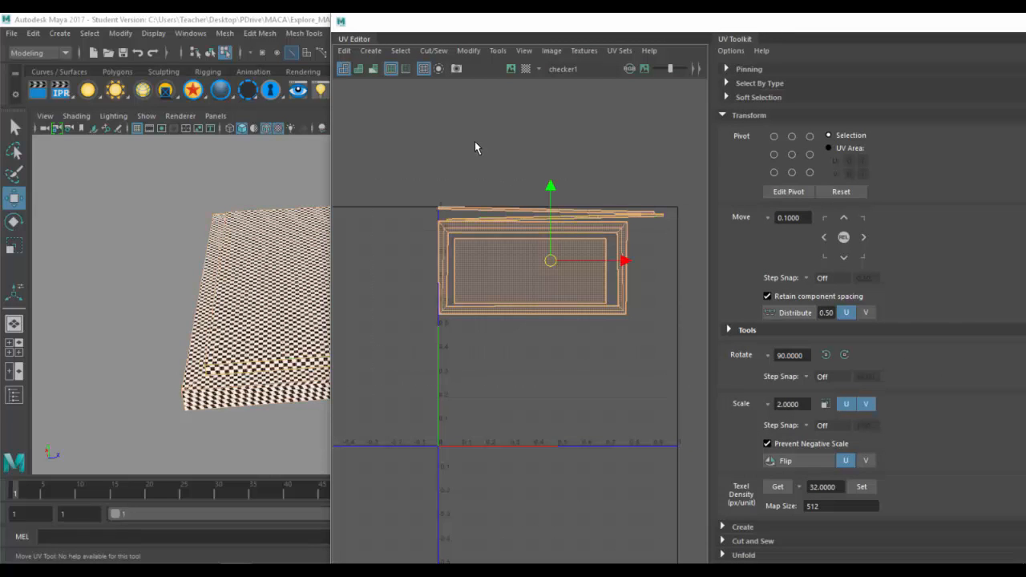
pyautogui.keyDown('shift'); pyautogui.rightClick(475, 141); pyautogui.keyUp('shift')
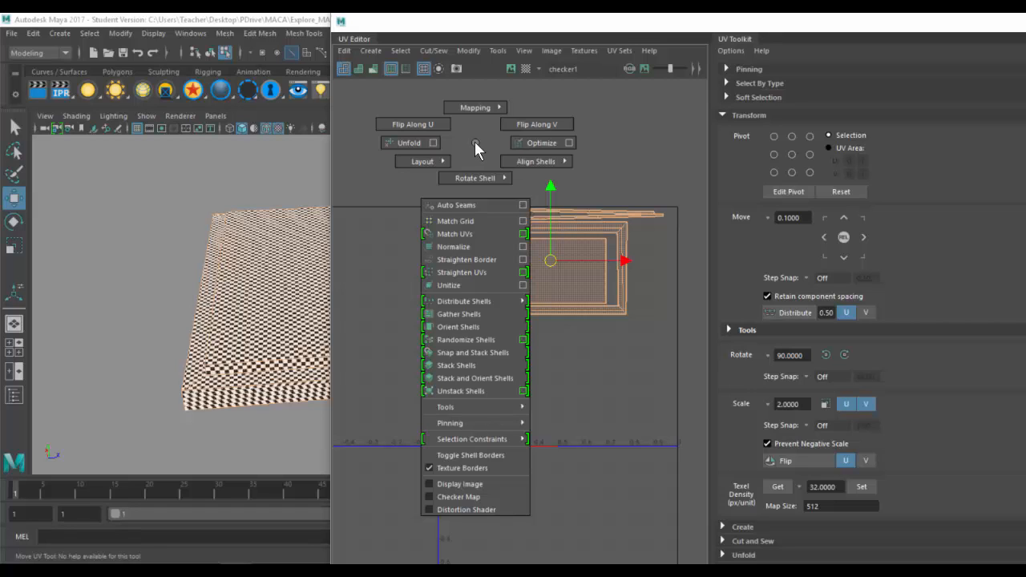
pyautogui.keyDown('shift'); pyautogui.moveTo(475, 141); pyautogui.dragTo(397, 139, button='right'); pyautogui.keyUp('shift')
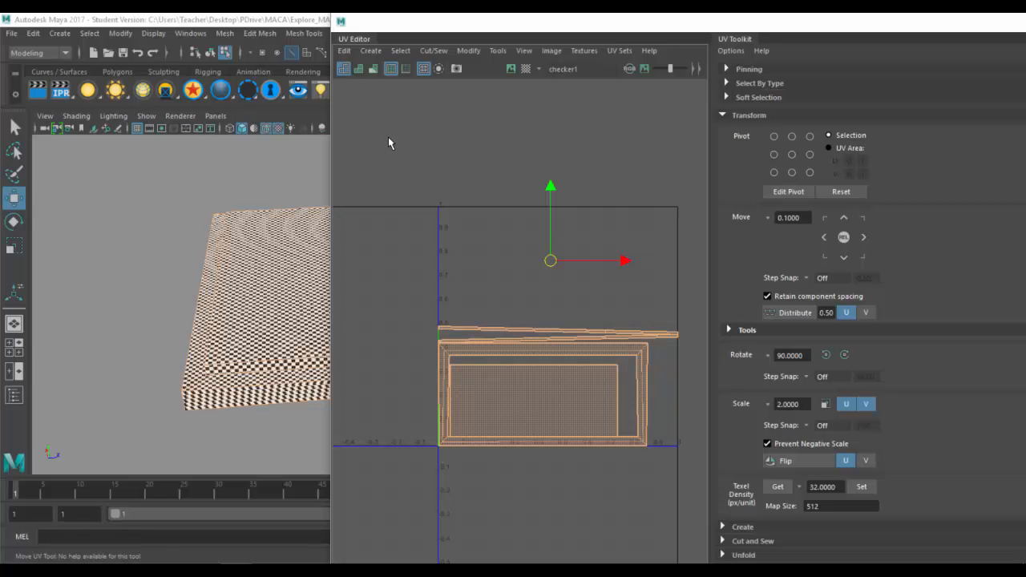
# Cut both thin strips' UV shells across the short cross edges that divide them into side pieces.
pyautogui.click(536, 343)
pyautogui.scroll(5, 580, 259)
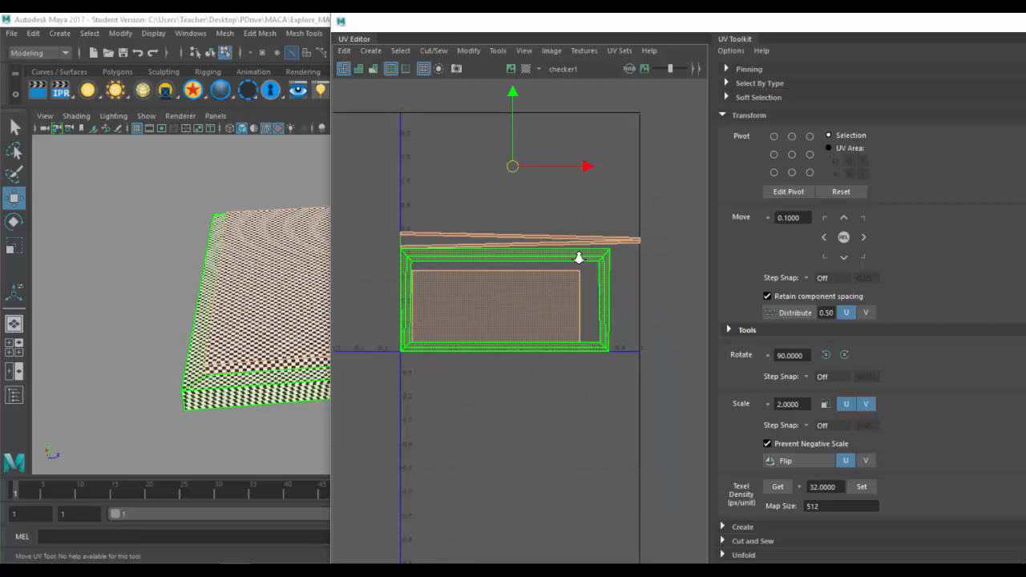
pyautogui.keyDown('alt'); pyautogui.moveTo(617, 306); pyautogui.dragTo(617, 327, button='middle'); pyautogui.keyUp('alt')
pyautogui.click(654, 248)
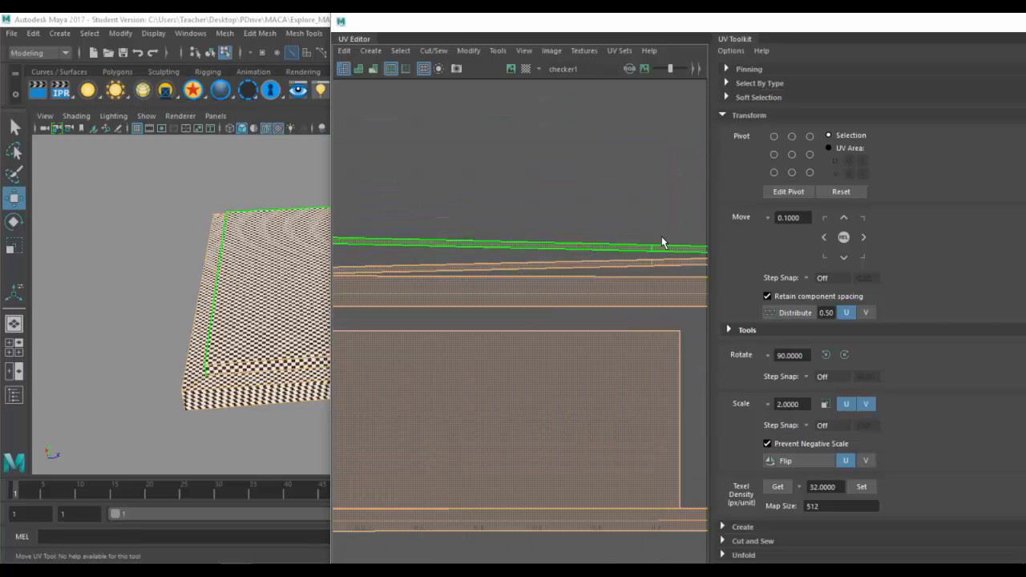
pyautogui.moveTo(662, 236); pyautogui.dragTo(641, 276)
pyautogui.keyDown('alt'); pyautogui.moveTo(487, 252); pyautogui.dragTo(413, 250, button='middle'); pyautogui.keyUp('alt')
pyautogui.scroll(-5, 442, 251)
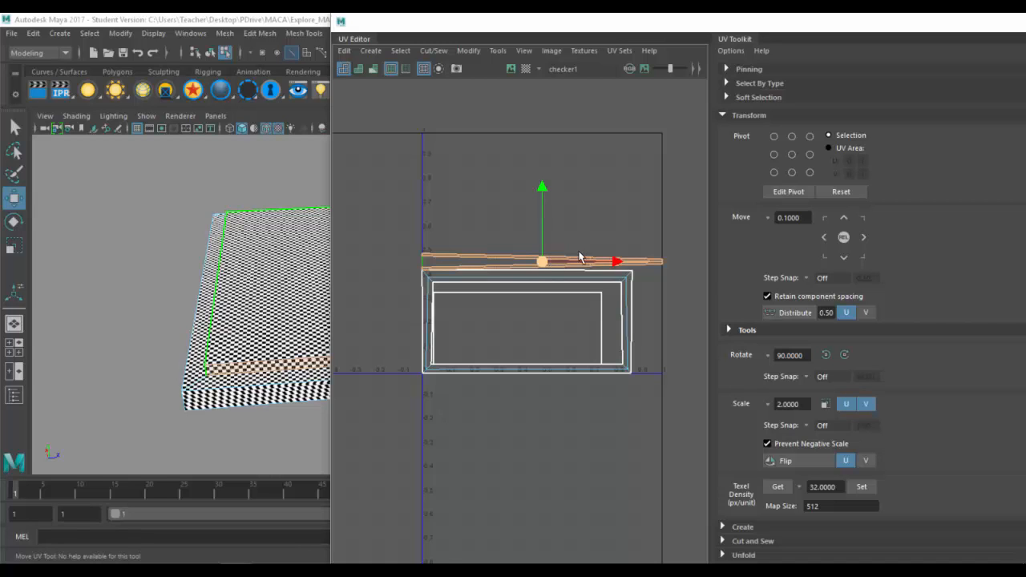
pyautogui.scroll(4, 576, 238)
pyautogui.keyDown('alt'); pyautogui.moveTo(525, 324); pyautogui.dragTo(495, 223, button='middle'); pyautogui.keyUp('alt')
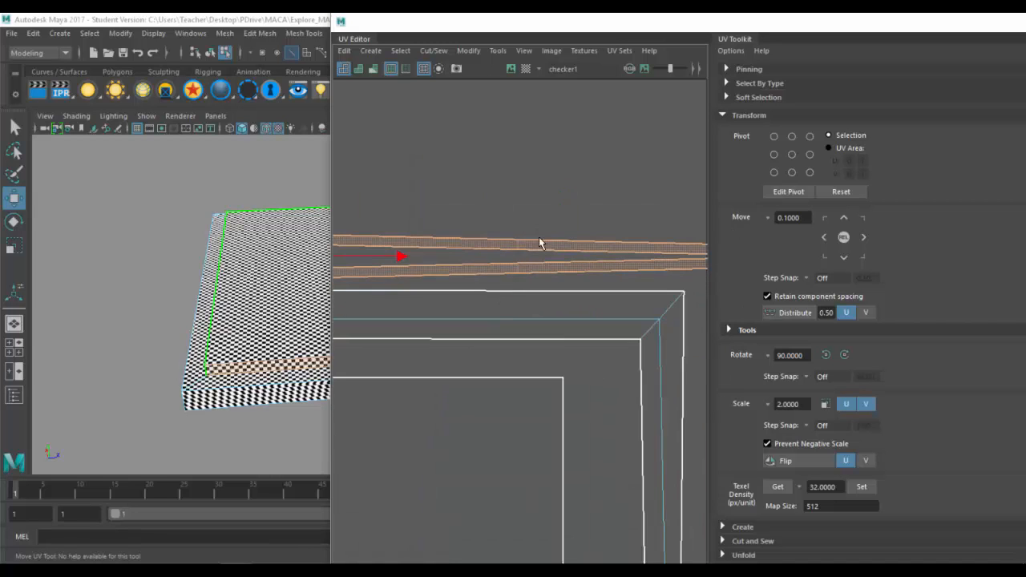
pyautogui.scroll(2, 517, 247)
pyautogui.moveTo(496, 242); pyautogui.dragTo(494, 221, button='right')
pyautogui.moveTo(493, 218)
pyautogui.mouseDown()
pyautogui.moveTo(529, 297)
pyautogui.moveTo(543, 217)
pyautogui.mouseUp()
pyautogui.moveTo(472, 201)
pyautogui.keyDown('ctrl'); pyautogui.mouseDown()
pyautogui.moveTo(466, 319)
pyautogui.moveTo(463, 297)
pyautogui.mouseUp(); pyautogui.keyUp('ctrl')
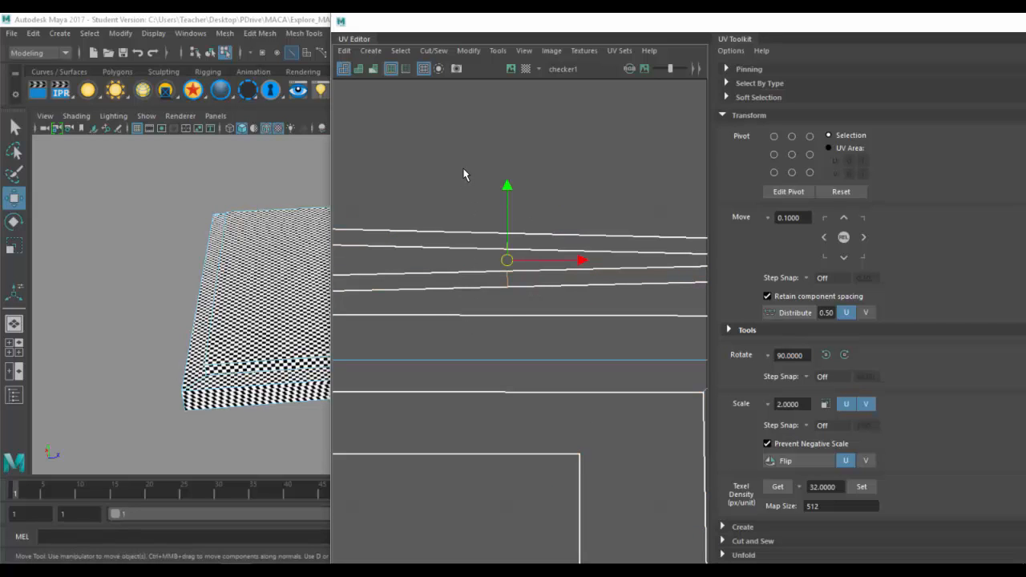
pyautogui.keyDown('shift'); pyautogui.moveTo(464, 171); pyautogui.dragTo(427, 184, button='right'); pyautogui.keyUp('shift')
# Select all UV shells and unfold them with the side strips cut into four pieces.
pyautogui.moveTo(583, 279)
pyautogui.keyDown('alt'); pyautogui.mouseDown(button='right')
pyautogui.moveTo(551, 251)
pyautogui.moveTo(390, 254)
pyautogui.mouseUp(button='right'); pyautogui.keyUp('alt')
pyautogui.moveTo(474, 268); pyautogui.dragTo(408, 214, button='right')
pyautogui.moveTo(409, 213); pyautogui.dragTo(575, 322)
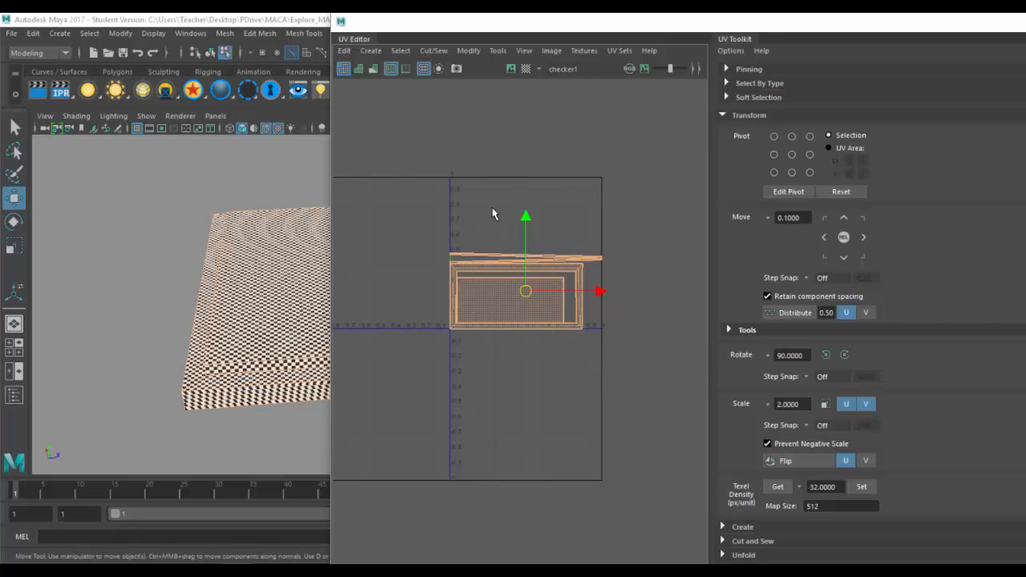
pyautogui.keyDown('shift'); pyautogui.moveTo(492, 211); pyautogui.dragTo(428, 208, button='right'); pyautogui.keyUp('shift')
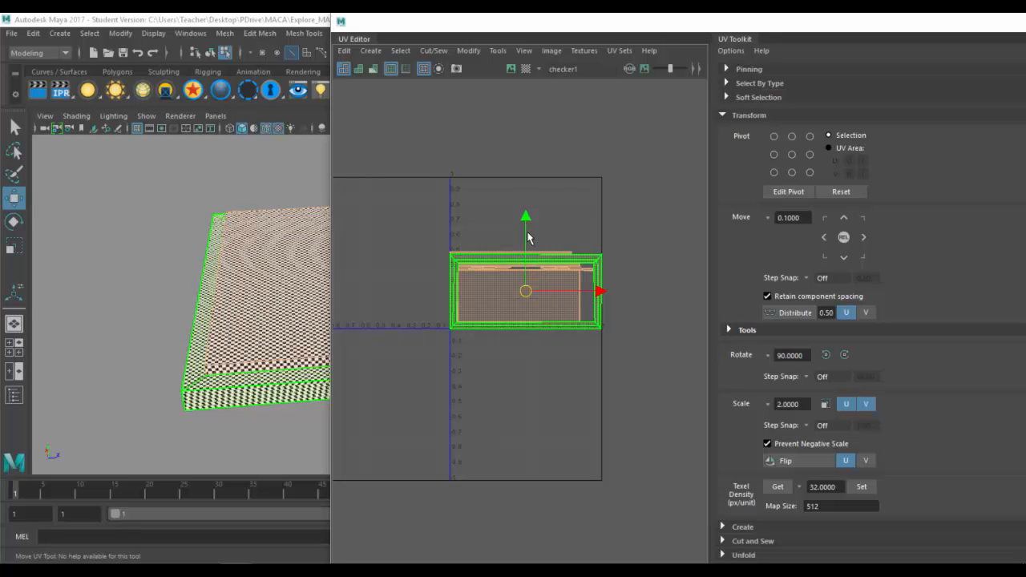
# Examine how the four short strips pack around the border frame and how the checker maps onto the base.
pyautogui.scroll(5, 397, 240)
pyautogui.keyDown('alt'); pyautogui.moveTo(622, 266); pyautogui.dragTo(343, 169, button='middle'); pyautogui.keyUp('alt')
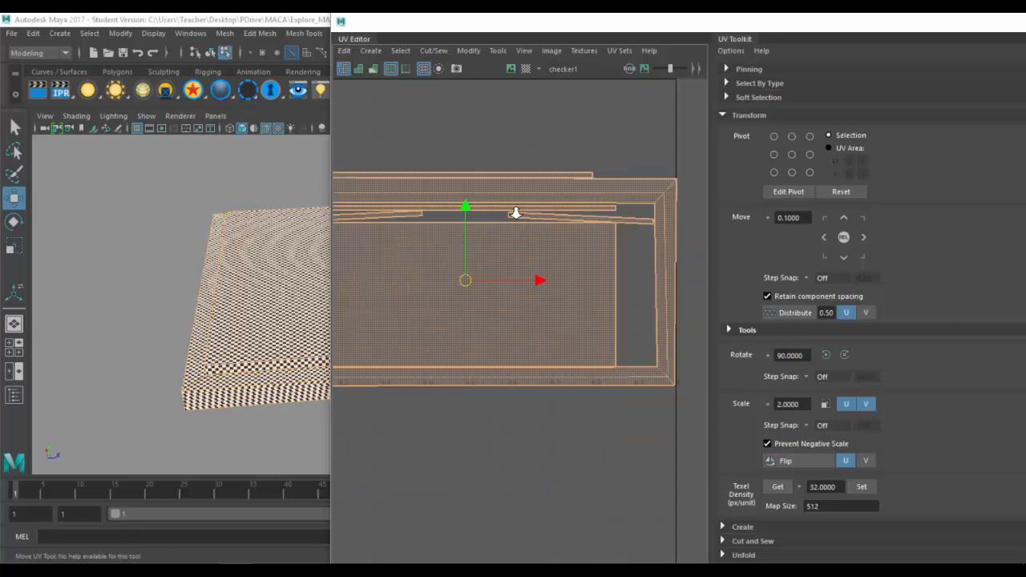
pyautogui.keyDown('alt'); pyautogui.moveTo(517, 213); pyautogui.dragTo(424, 202, button='right'); pyautogui.keyUp('alt')
pyautogui.keyDown('alt'); pyautogui.moveTo(488, 191); pyautogui.dragTo(566, 230, button='middle'); pyautogui.keyUp('alt')
pyautogui.keyDown('alt'); pyautogui.moveTo(566, 230); pyautogui.dragTo(483, 235, button='right'); pyautogui.keyUp('alt')
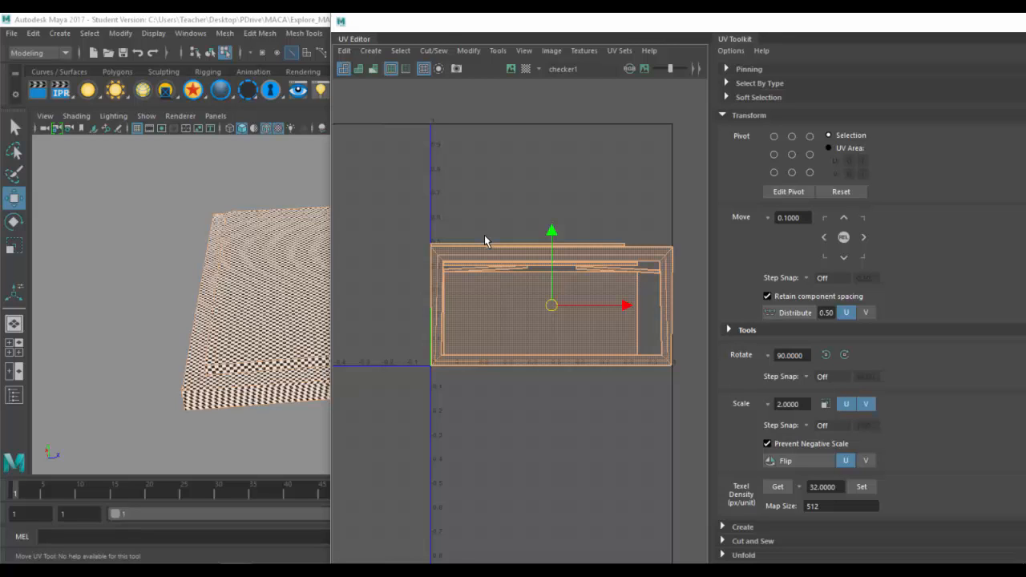
pyautogui.moveTo(430, 14); pyautogui.dragTo(661, 24)
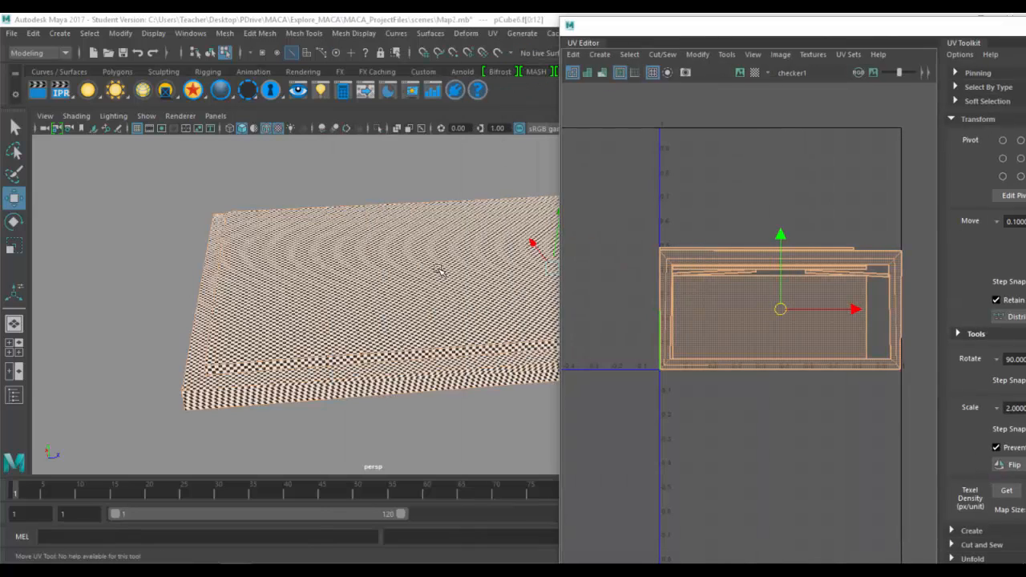
# Duplicate the two-tiered base and move the copy along X so it sits beside the original.
pyautogui.scroll(-5, 375, 293)
pyautogui.keyDown('alt'); pyautogui.moveTo(283, 304); pyautogui.dragTo(206, 298); pyautogui.keyUp('alt')
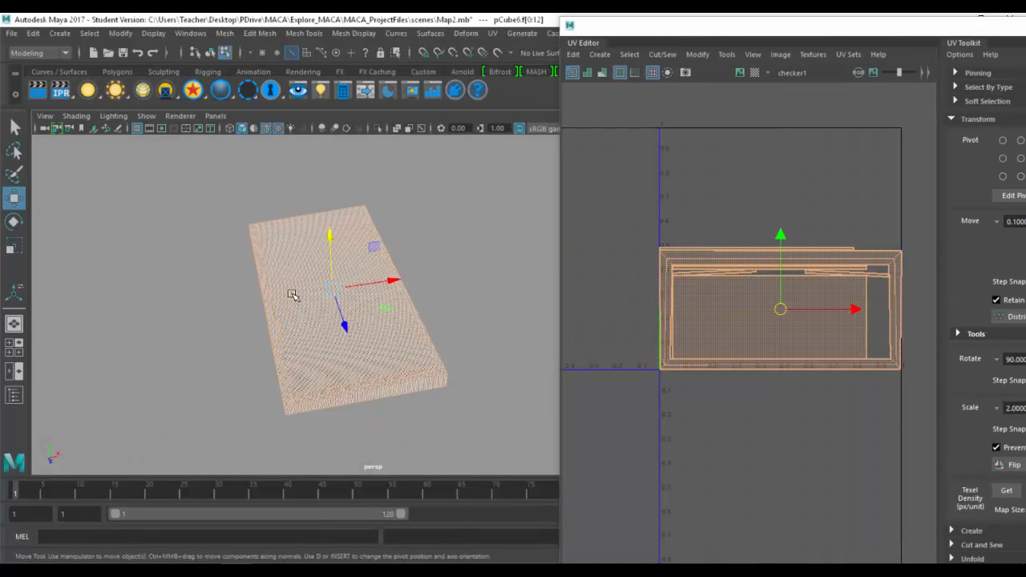
pyautogui.press('F8')
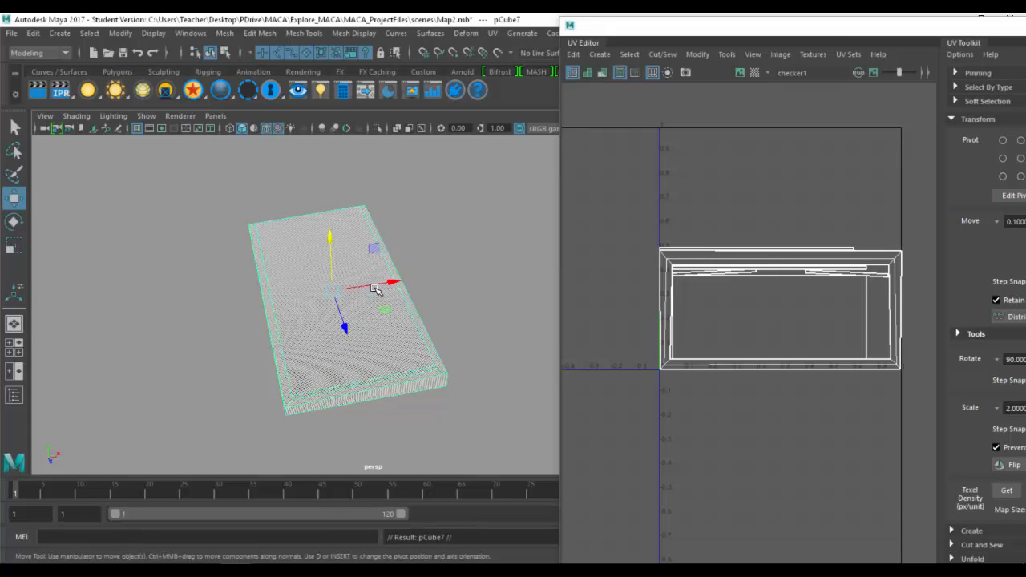
pyautogui.moveTo(380, 285); pyautogui.dragTo(529, 246)
pyautogui.keyDown('alt'); pyautogui.moveTo(528, 246); pyautogui.dragTo(383, 272, button='middle'); pyautogui.keyUp('alt')
# Select all UV shells of the copied base and move them up into the upper half of the texture space.
pyautogui.moveTo(592, 230); pyautogui.dragTo(591, 259, button='right')
pyautogui.moveTo(615, 205); pyautogui.dragTo(934, 402)
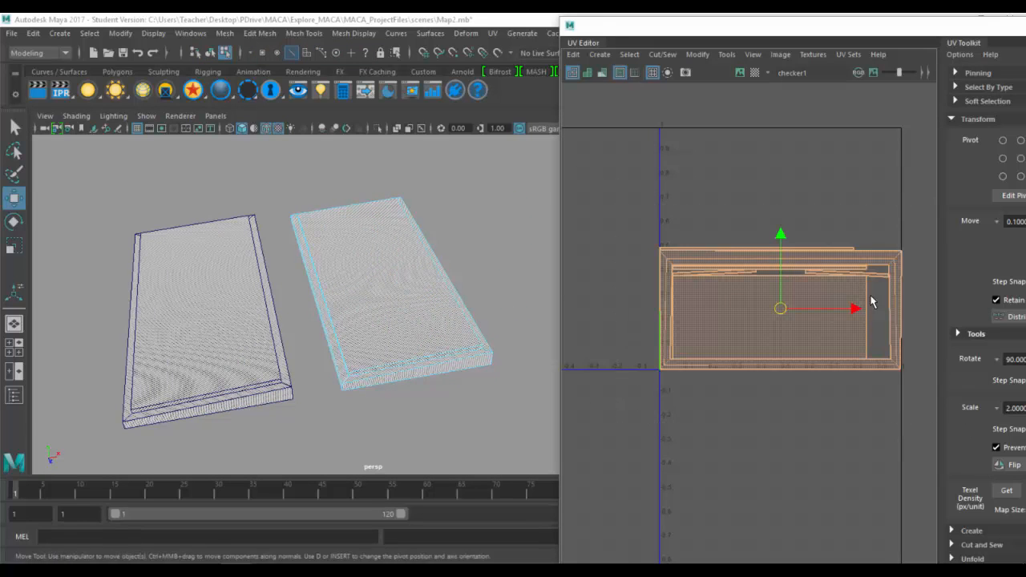
pyautogui.moveTo(781, 231); pyautogui.dragTo(767, 119)
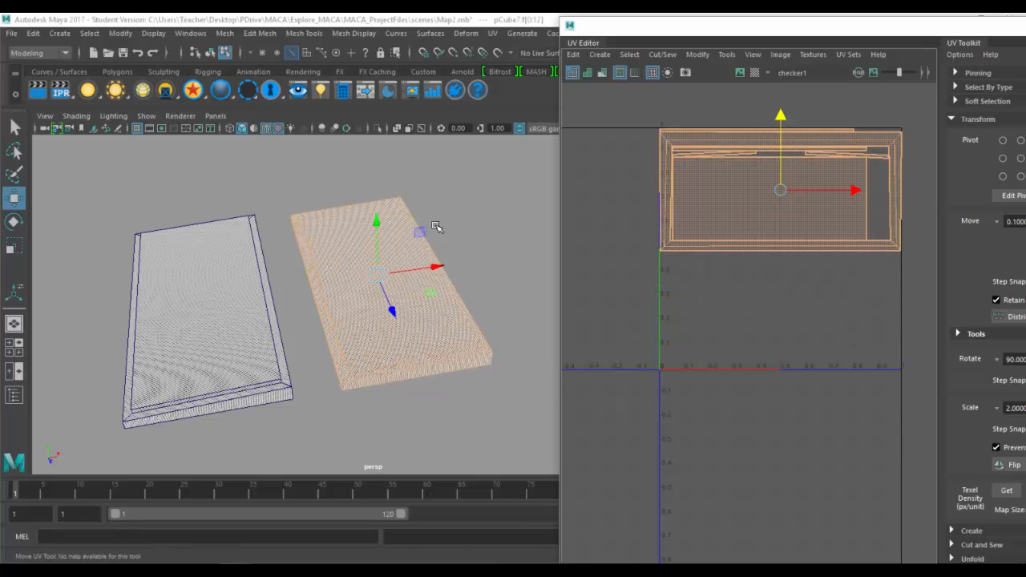
# Select both bases together and select all of their UV shells.
pyautogui.click(213, 279)
pyautogui.moveTo(215, 287); pyautogui.dragTo(242, 277, button='right')
pyautogui.click(229, 286)
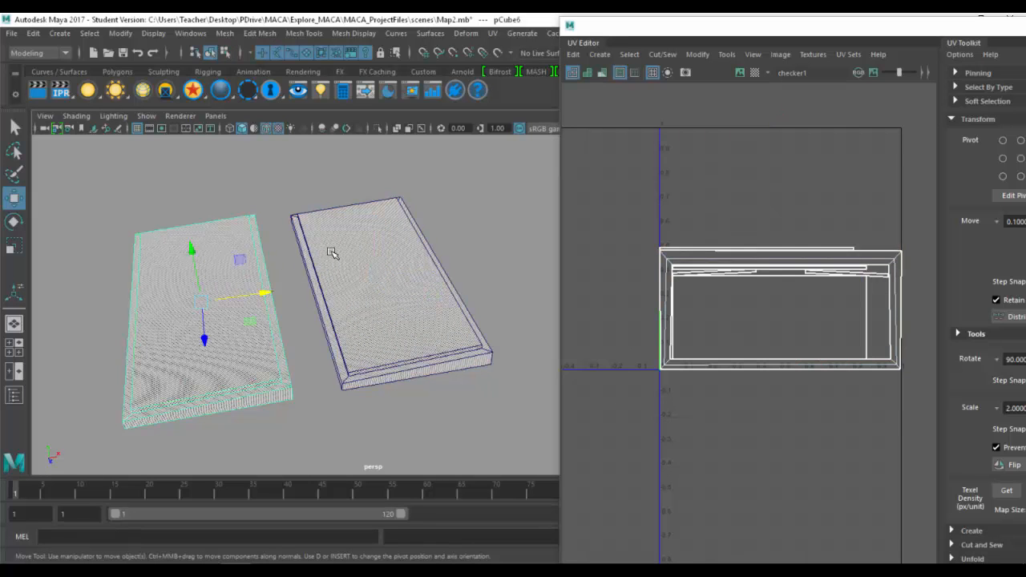
pyautogui.keyDown('shift'); pyautogui.click(332, 253); pyautogui.keyUp('shift')
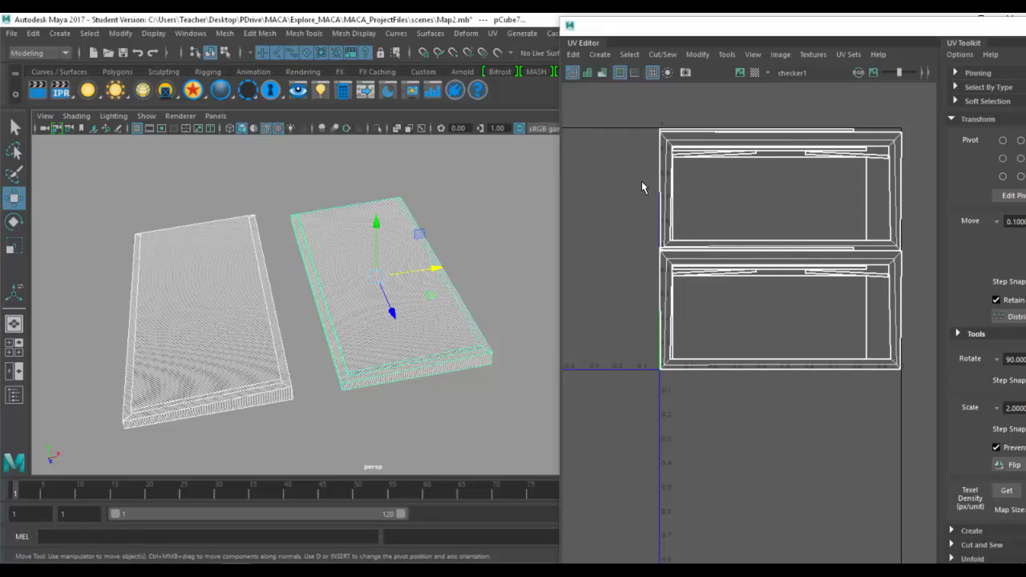
pyautogui.moveTo(642, 181); pyautogui.dragTo(606, 161, button='right')
pyautogui.moveTo(609, 111); pyautogui.dragTo(936, 437)
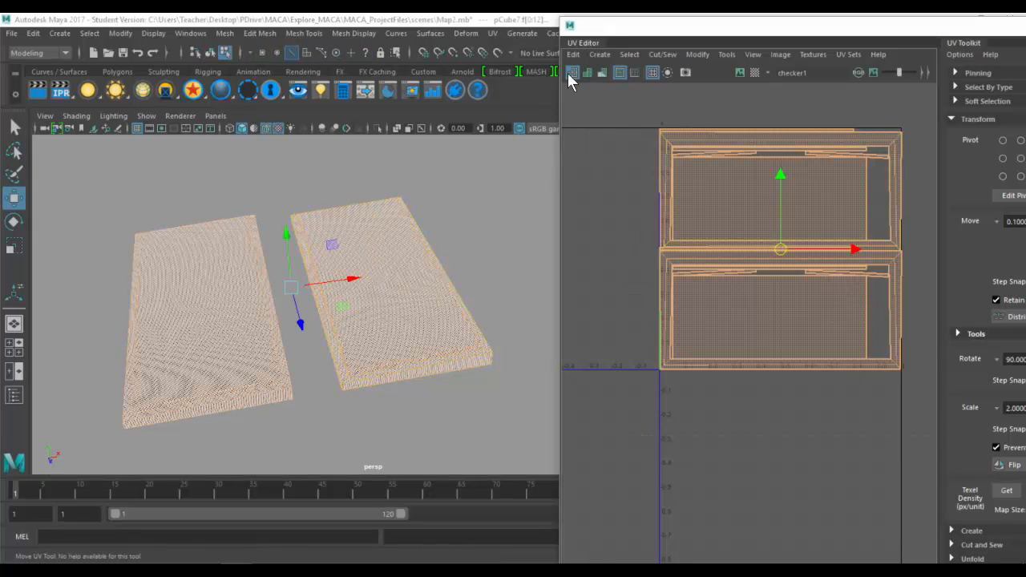
# Try an automatic layout of both bases' UV shells, inspect the packing and undo it.
pyautogui.click(574, 57)
pyautogui.click(705, 298)
pyautogui.moveTo(756, 184); pyautogui.dragTo(644, 225, button='right')
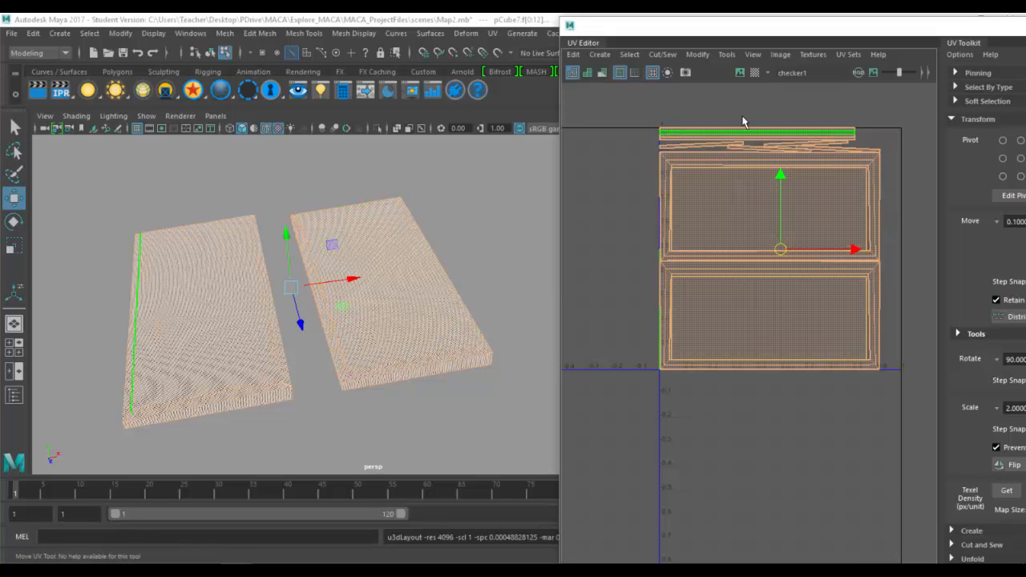
pyautogui.click(708, 169)
pyautogui.scroll(3, 678, 236)
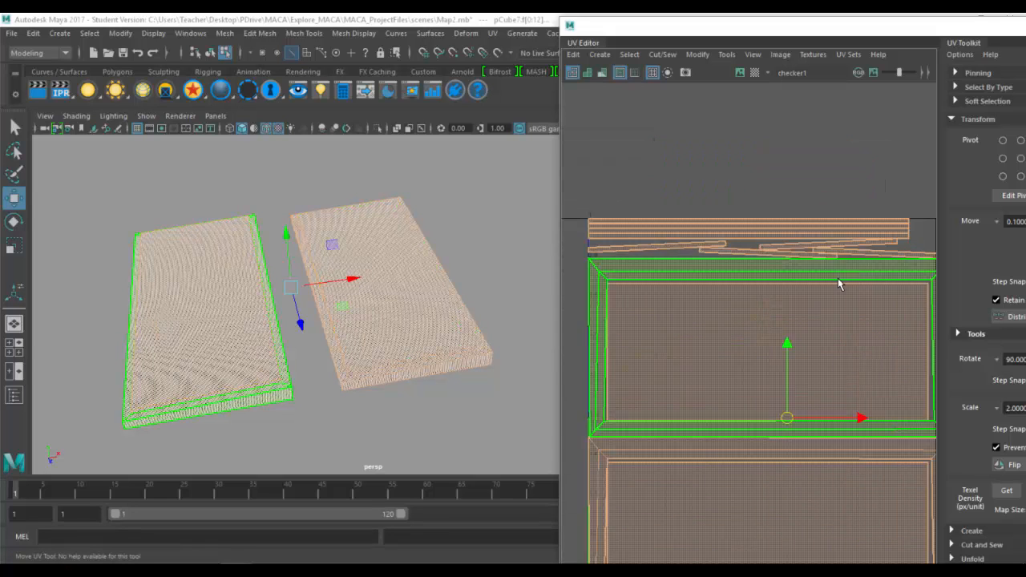
pyautogui.scroll(1, 838, 280)
pyautogui.keyDown('alt'); pyautogui.moveTo(756, 299); pyautogui.dragTo(789, 153, button='middle'); pyautogui.keyUp('alt')
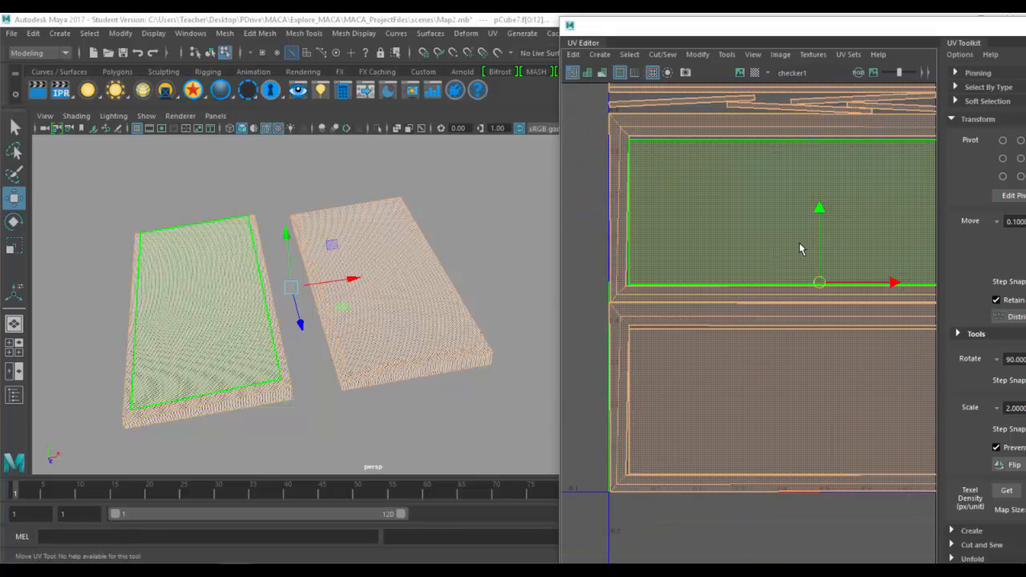
pyautogui.hotkey('ctrl', 'z')
# Select the copied base's upper UV shells and move them up to open a gap above the original's shells.
pyautogui.keyDown('alt'); pyautogui.moveTo(791, 224); pyautogui.dragTo(764, 257, button='middle'); pyautogui.keyUp('alt')
pyautogui.press('r')
pyautogui.click(772, 314)
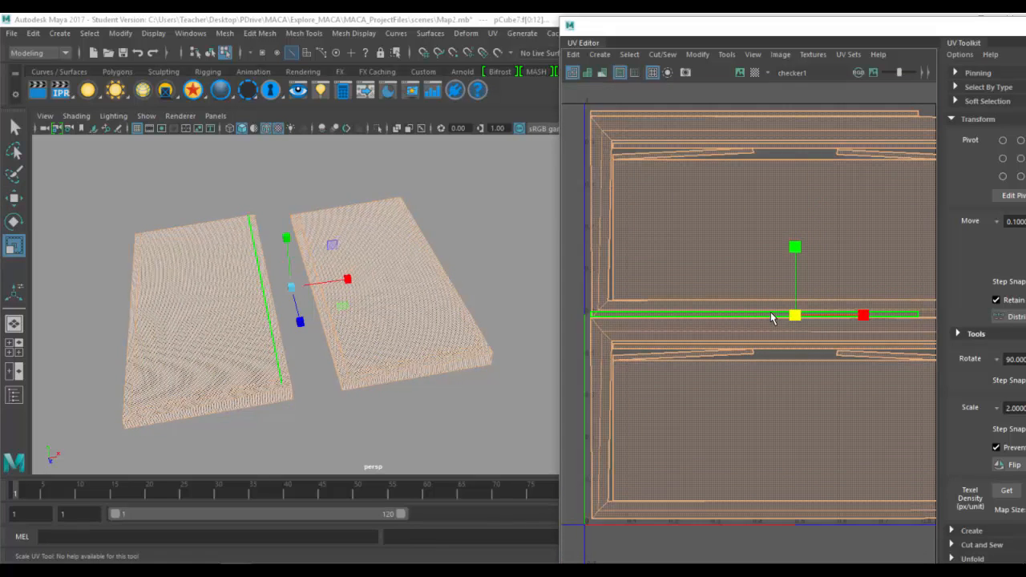
pyautogui.keyDown('alt'); pyautogui.moveTo(828, 304); pyautogui.dragTo(669, 183, button='right'); pyautogui.keyUp('alt')
pyautogui.moveTo(636, 139); pyautogui.dragTo(980, 295)
pyautogui.press('w')
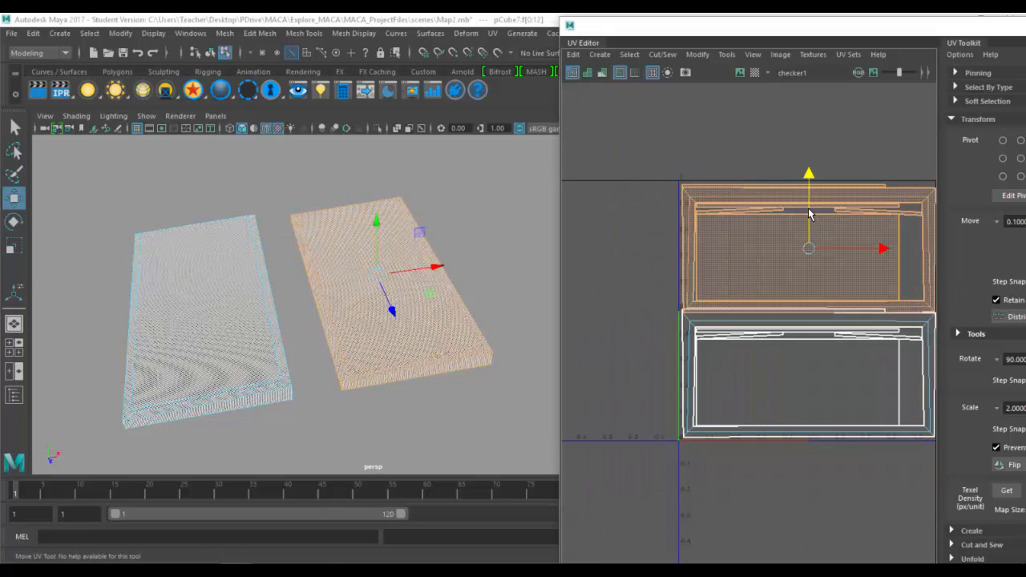
pyautogui.moveTo(809, 214); pyautogui.dragTo(805, 208)
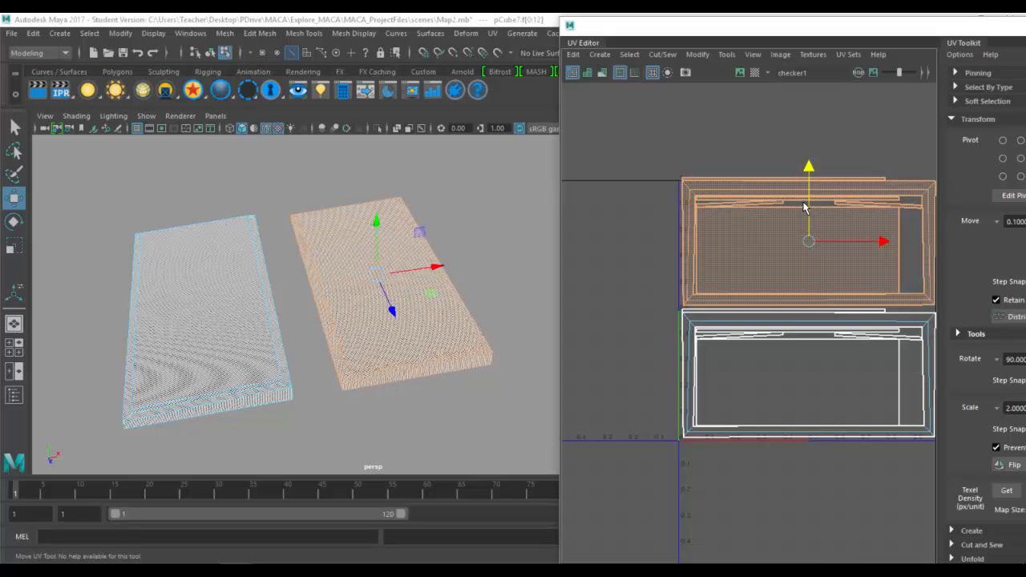
# Scale all UV shells down slightly to fit inside the texture space and nudge the upper and lower sets apart.
pyautogui.keyDown('alt'); pyautogui.moveTo(822, 241); pyautogui.dragTo(719, 239, button='middle'); pyautogui.keyUp('alt')
pyautogui.moveTo(886, 137); pyautogui.dragTo(563, 485)
pyautogui.press('r')
pyautogui.moveTo(733, 411); pyautogui.dragTo(727, 411, button='middle')
pyautogui.press('w')
pyautogui.moveTo(698, 370); pyautogui.dragTo(695, 372, button='middle')
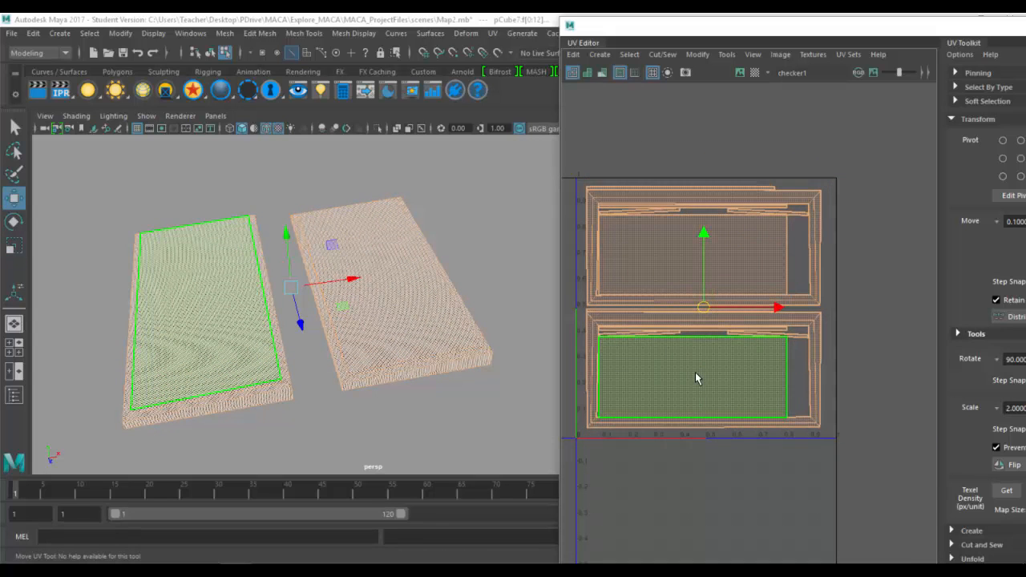
pyautogui.moveTo(581, 313); pyautogui.dragTo(862, 443)
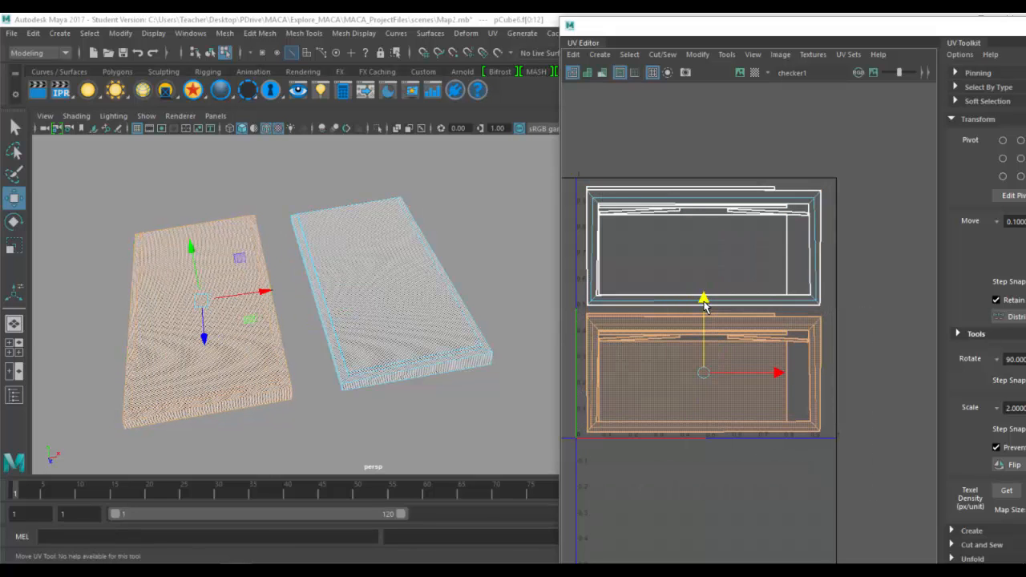
pyautogui.moveTo(577, 311); pyautogui.dragTo(850, 162)
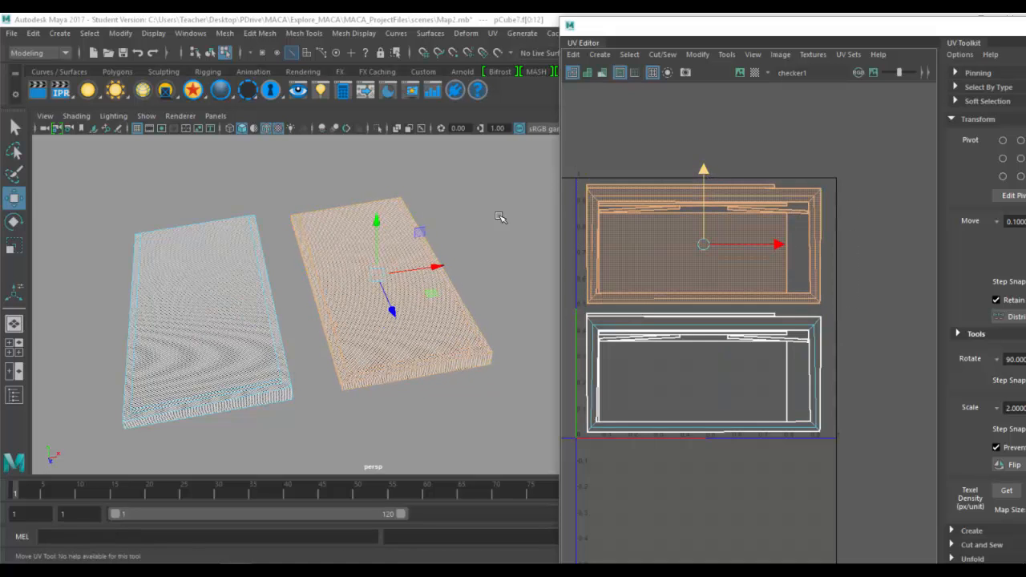
# Return to object selection and examine the checker on both bases, closing in on a corner of the copy.
pyautogui.moveTo(373, 232); pyautogui.dragTo(413, 202, button='right')
pyautogui.keyDown('alt'); pyautogui.moveTo(350, 264); pyautogui.dragTo(309, 300); pyautogui.keyUp('alt')
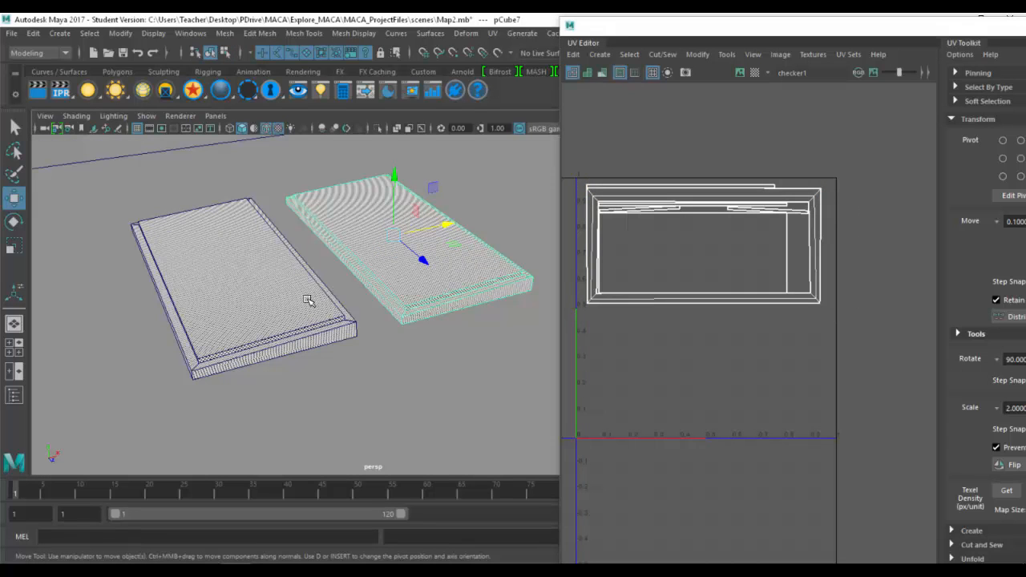
pyautogui.keyDown('shift'); pyautogui.click(309, 302); pyautogui.keyUp('shift')
pyautogui.keyDown('alt'); pyautogui.moveTo(424, 311); pyautogui.dragTo(426, 265); pyautogui.keyUp('alt')
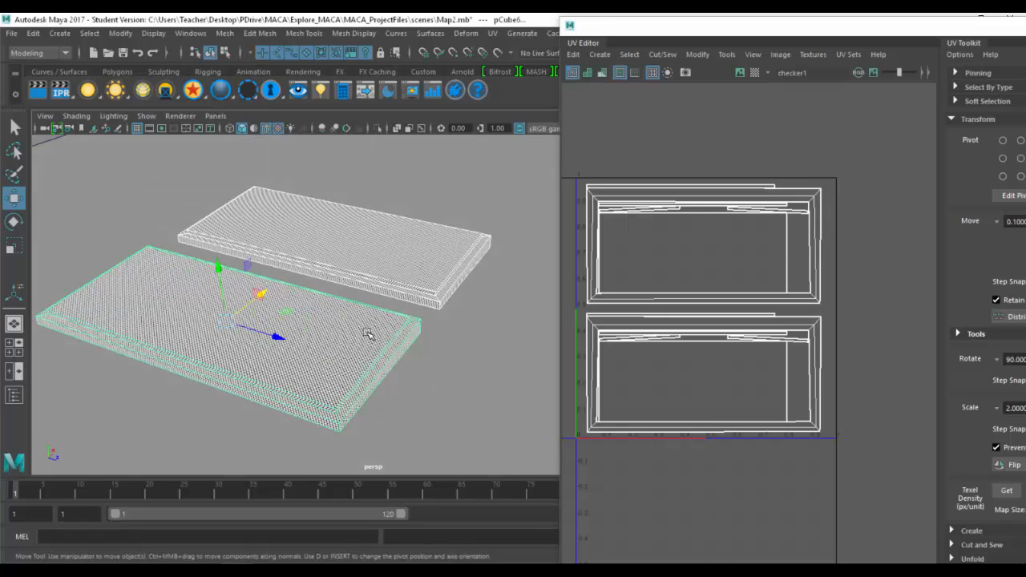
pyautogui.click(344, 350)
pyautogui.click(385, 259)
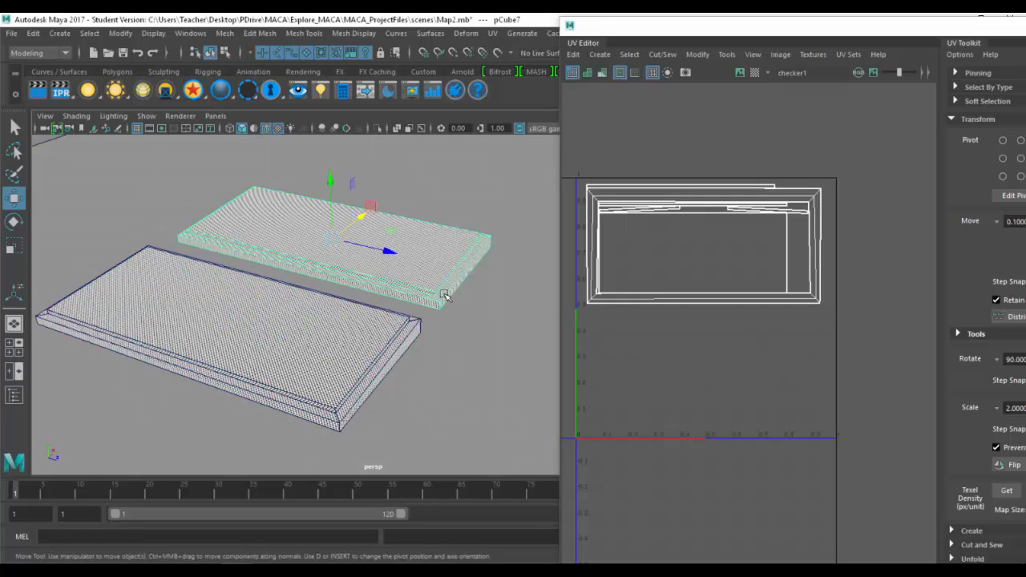
pyautogui.scroll(10, 406, 288)
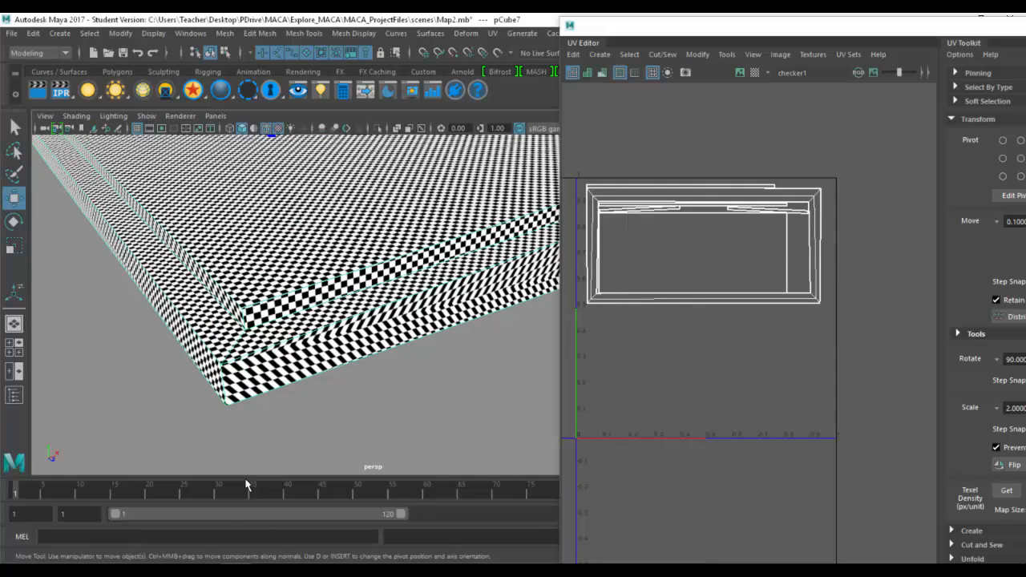
# Switch to the browser, search Google Images for "keyboard top" and preview the black Cooler Master mechanical keyboard.
pyautogui.click(174, 570)
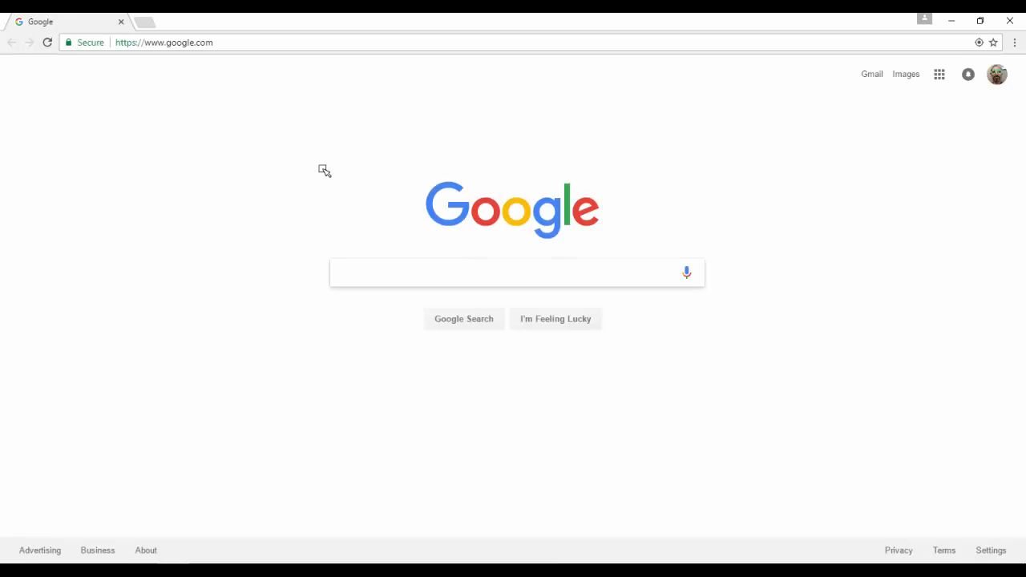
pyautogui.write('keyboard ')
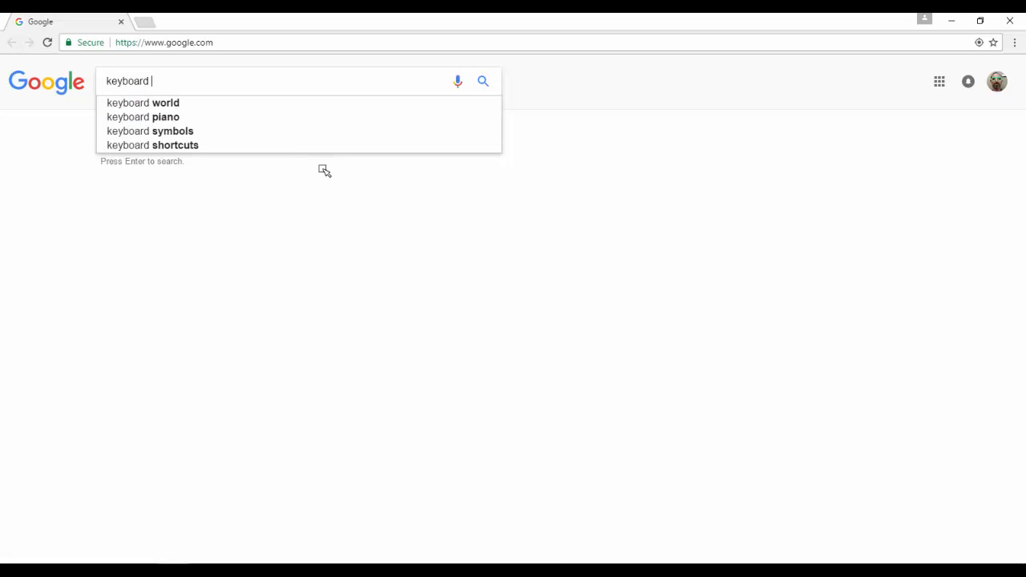
pyautogui.write('top')
pyautogui.press('Return')
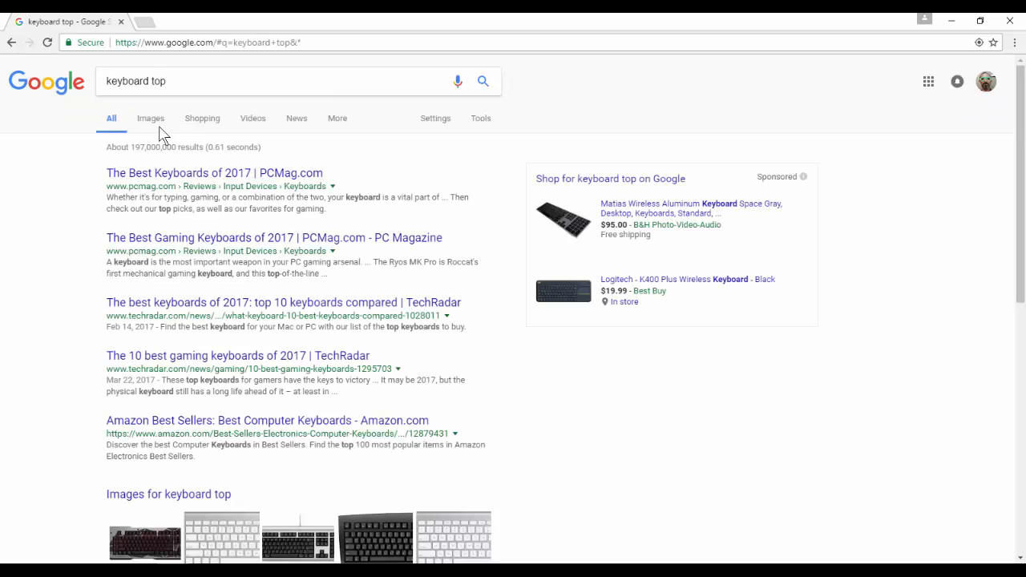
pyautogui.click(152, 120)
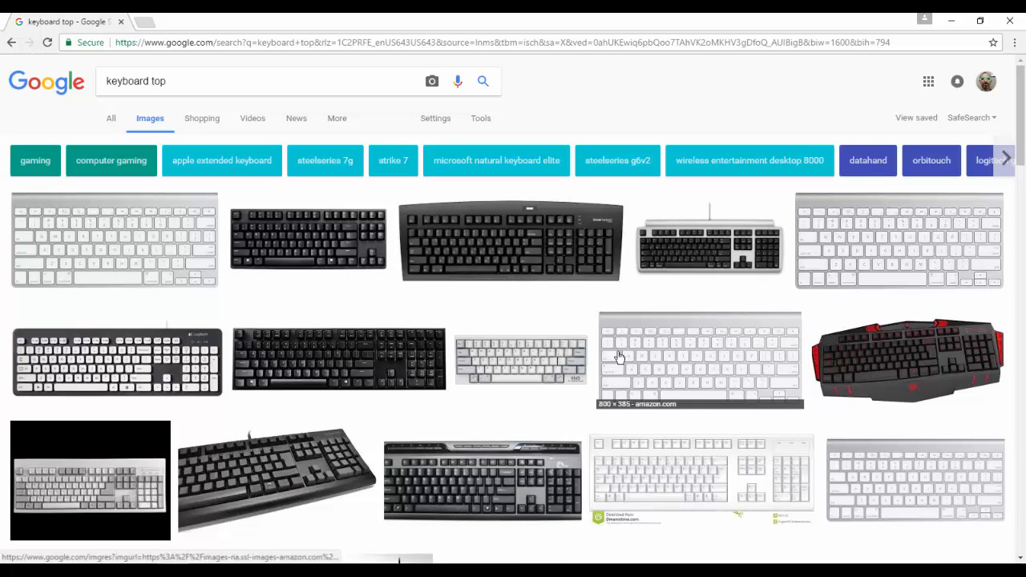
pyautogui.click(337, 368)
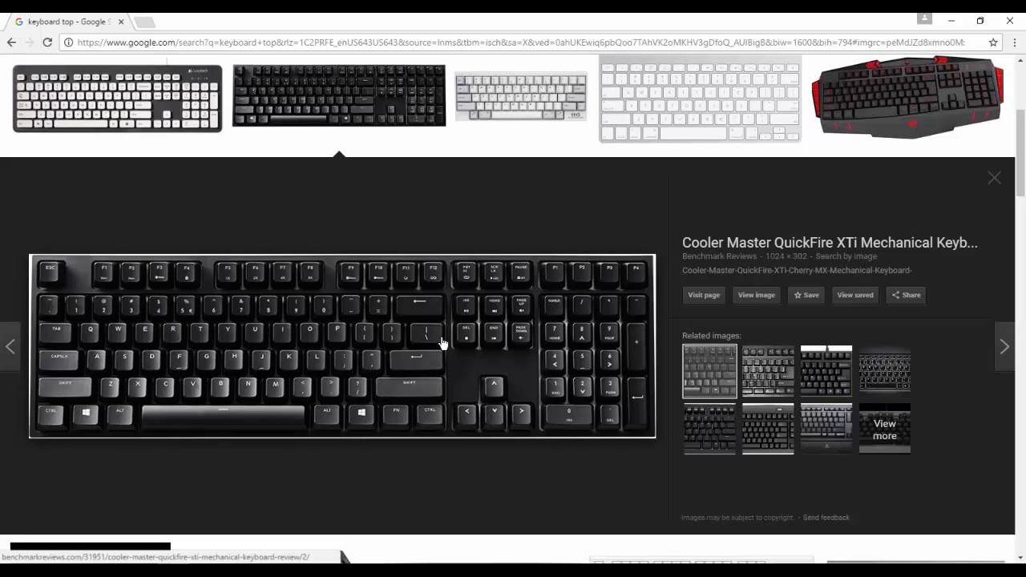
# Switch back to Maya, select both bases and select every UV shell in the two layouts.
pyautogui.hotkey('alt', 'Tab')
pyautogui.hotkey('alt', 'Tab')
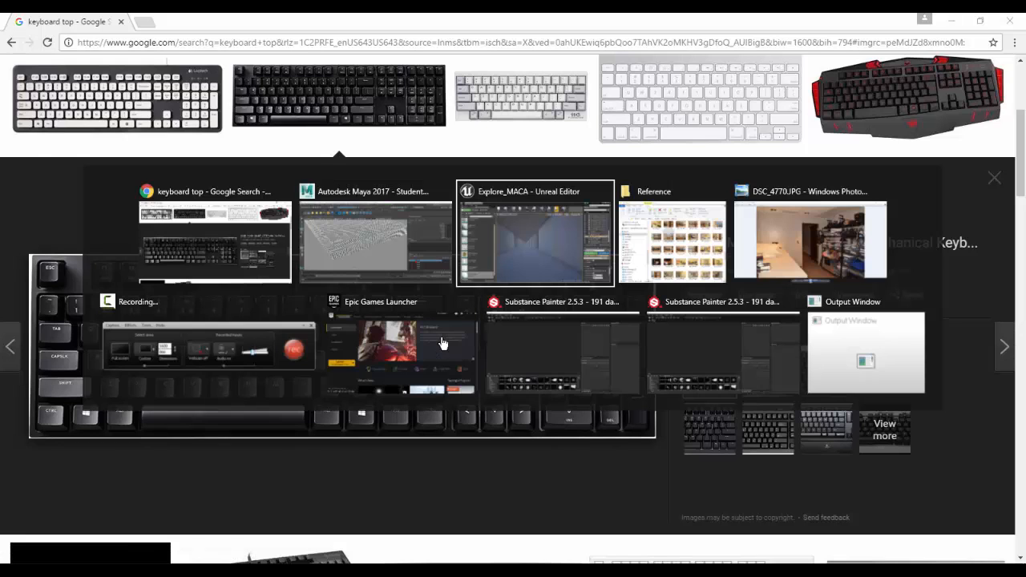
pyautogui.hotkey('alt', 'Tab')
pyautogui.hotkey('alt', 'Tab')
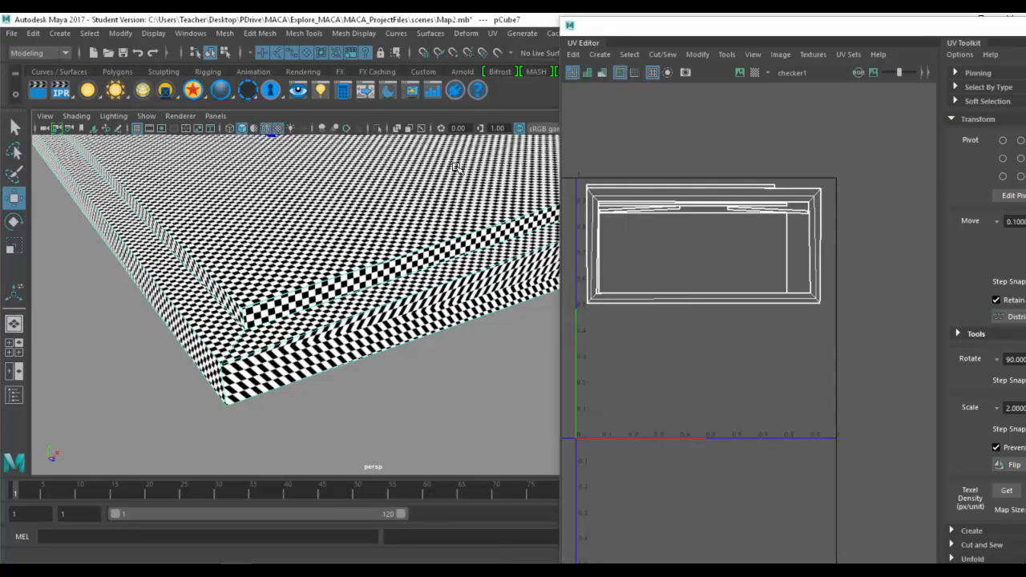
pyautogui.scroll(-8, 102, 247)
pyautogui.click(102, 247)
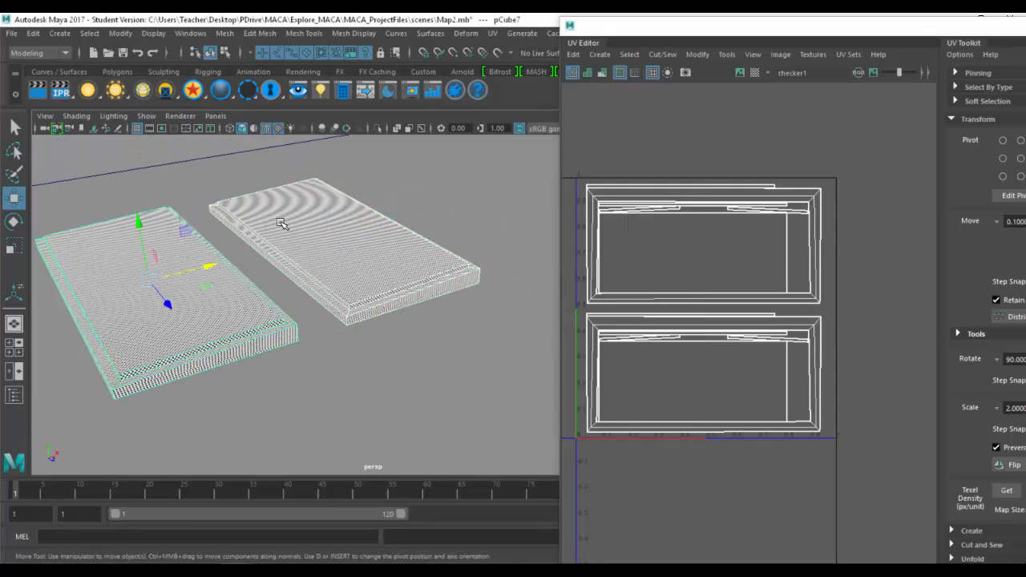
pyautogui.click(573, 54)
pyautogui.moveTo(655, 272); pyautogui.dragTo(601, 252, button='right')
pyautogui.moveTo(572, 164); pyautogui.dragTo(788, 433)
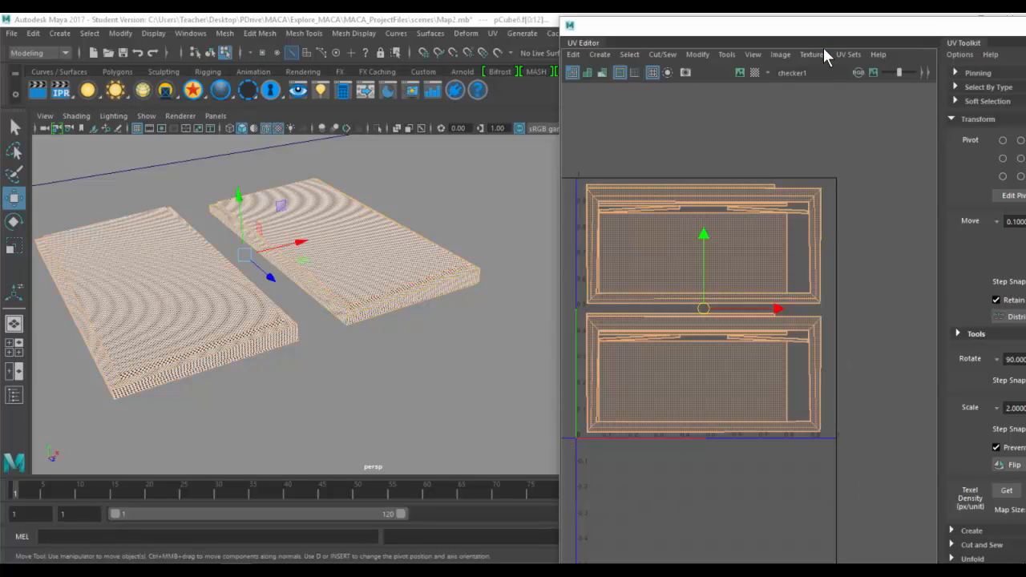
# Open UV Snapshot, name the output file Keyboards in the images folder and set its size to 4096 by 4096.
pyautogui.click(780, 53)
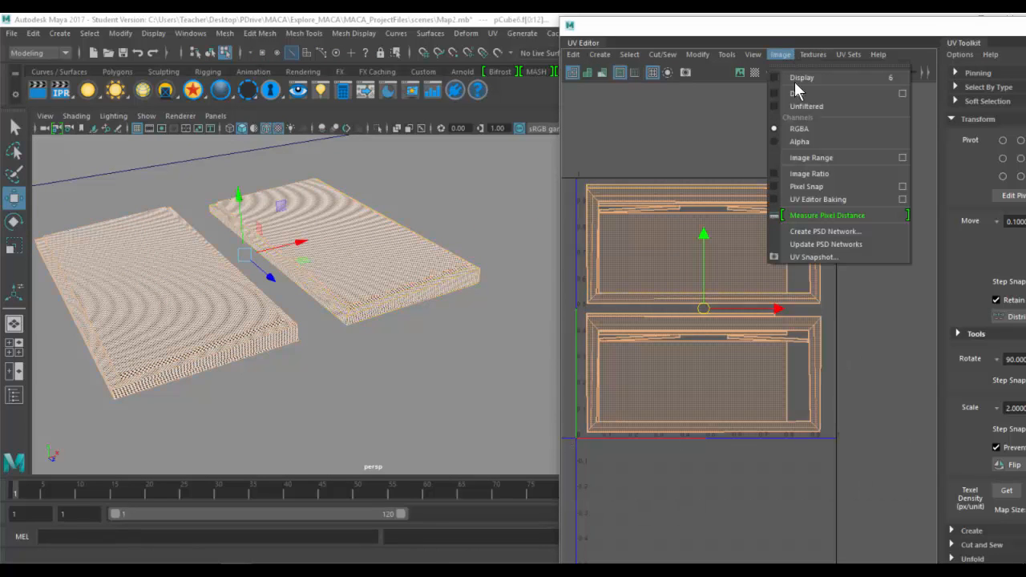
pyautogui.click(833, 257)
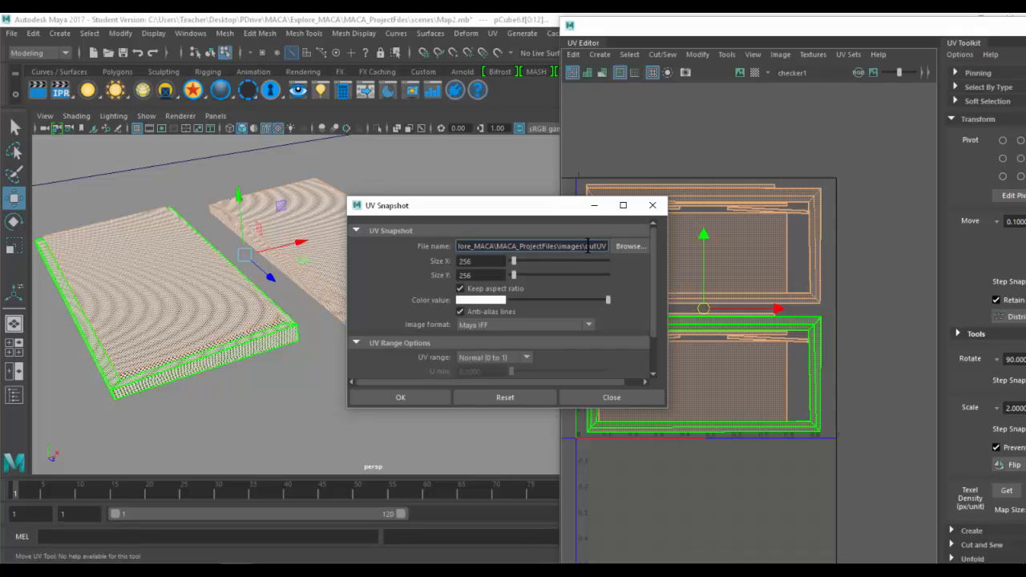
pyautogui.moveTo(588, 246); pyautogui.dragTo(662, 262)
pyautogui.press('BackSpace')
pyautogui.press('BackSpace')
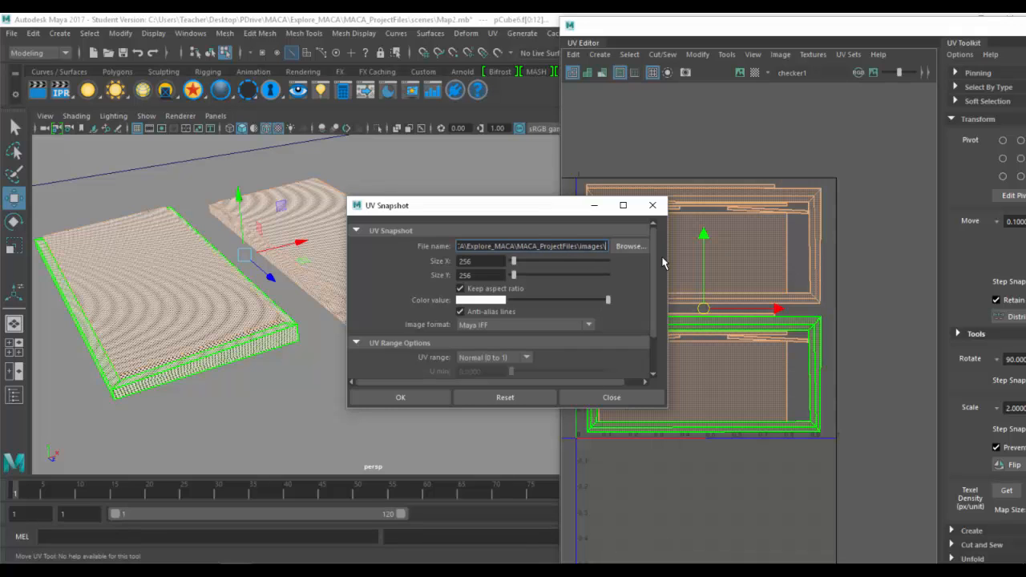
pyautogui.write('Keyboards')
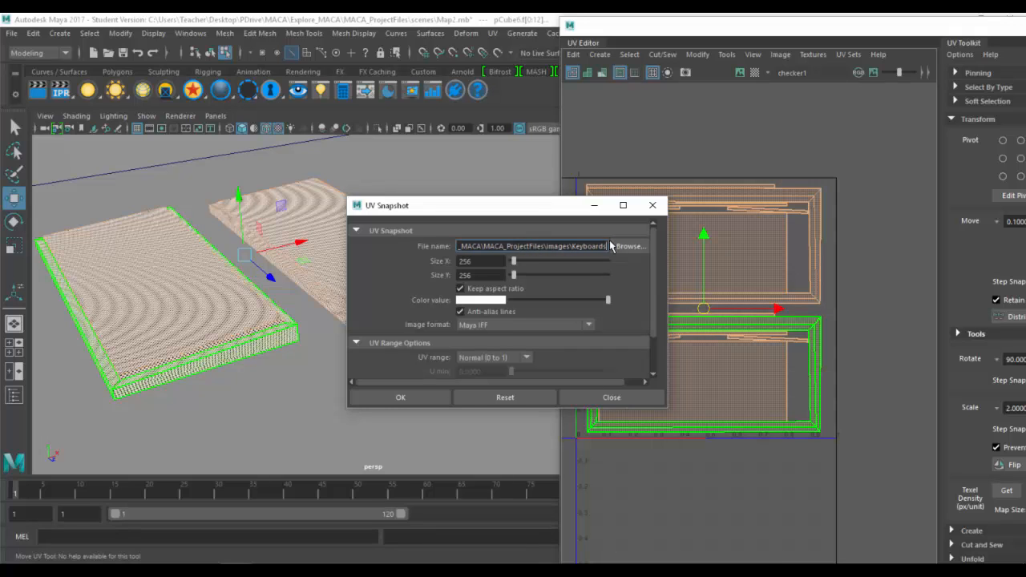
pyautogui.click(492, 262)
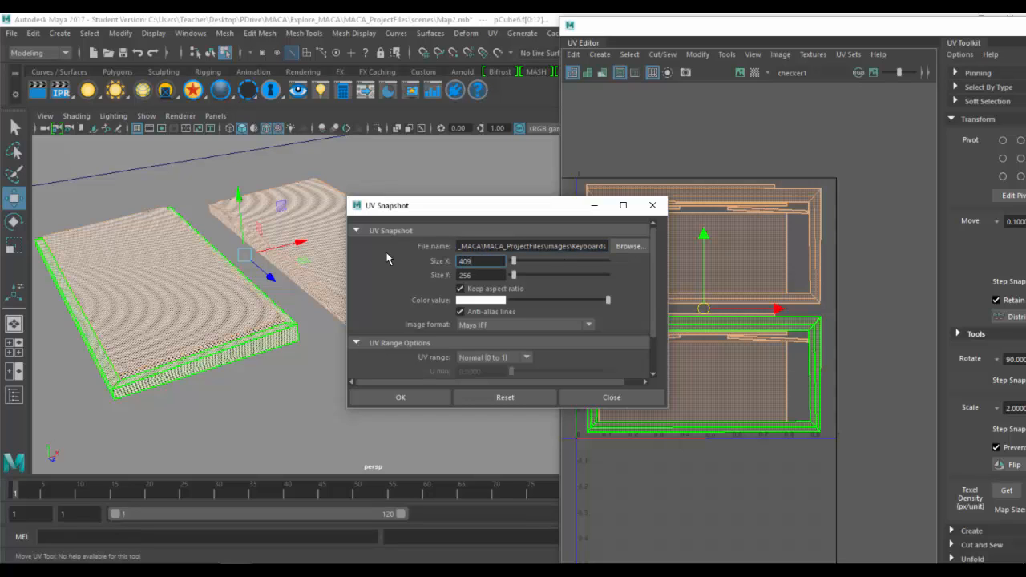
pyautogui.press('Tab')
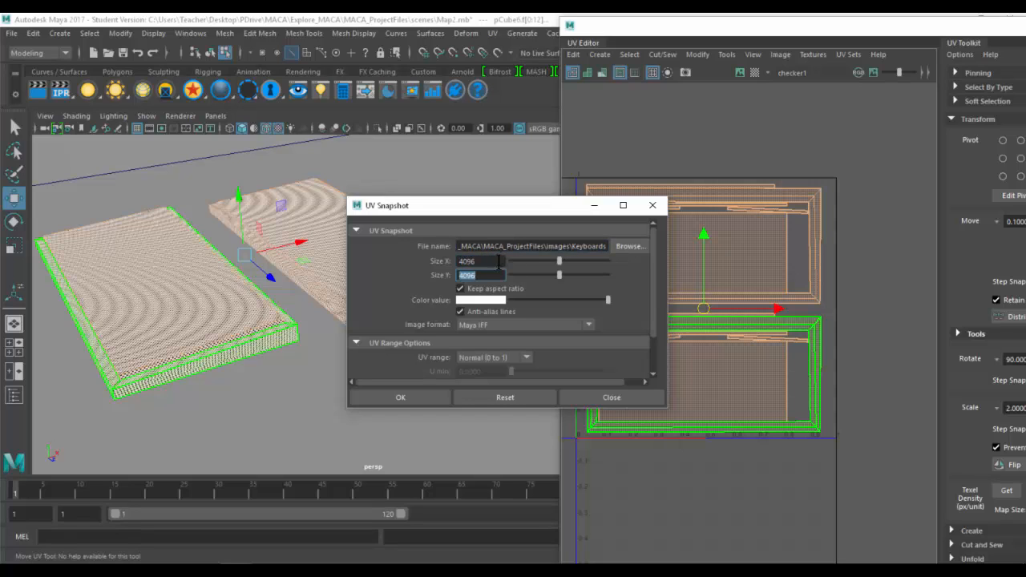
# Export the UV snapshot with the current settings and launch Adobe Photoshop CC 2015.5.
pyautogui.click(397, 398)
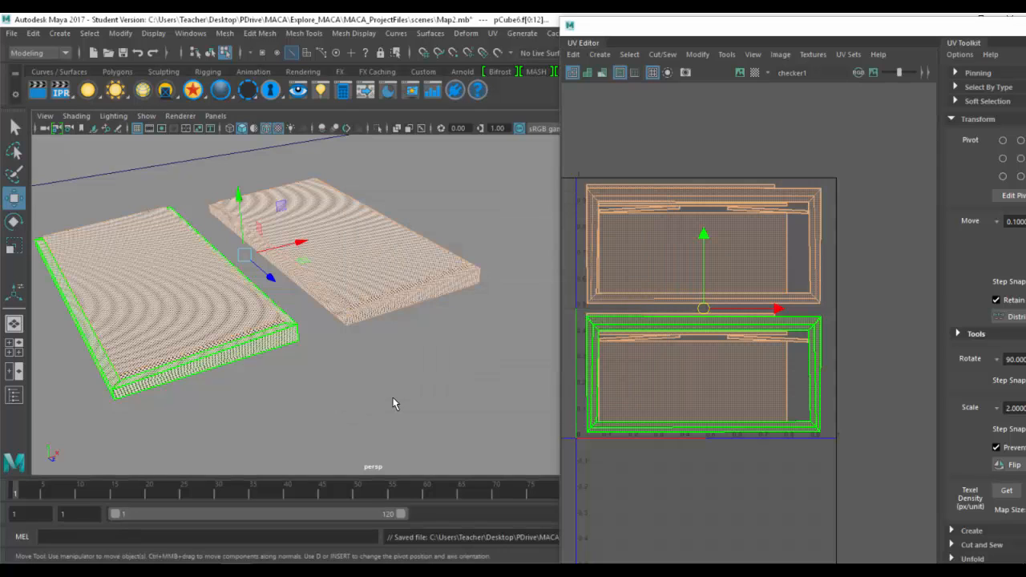
pyautogui.press('super')
pyautogui.write('photo')
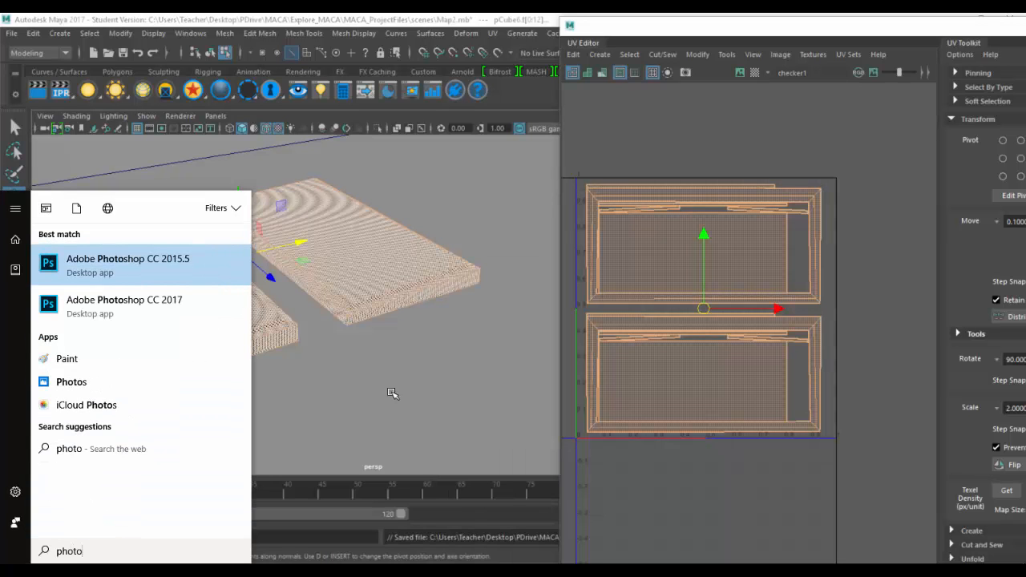
pyautogui.click(171, 268)
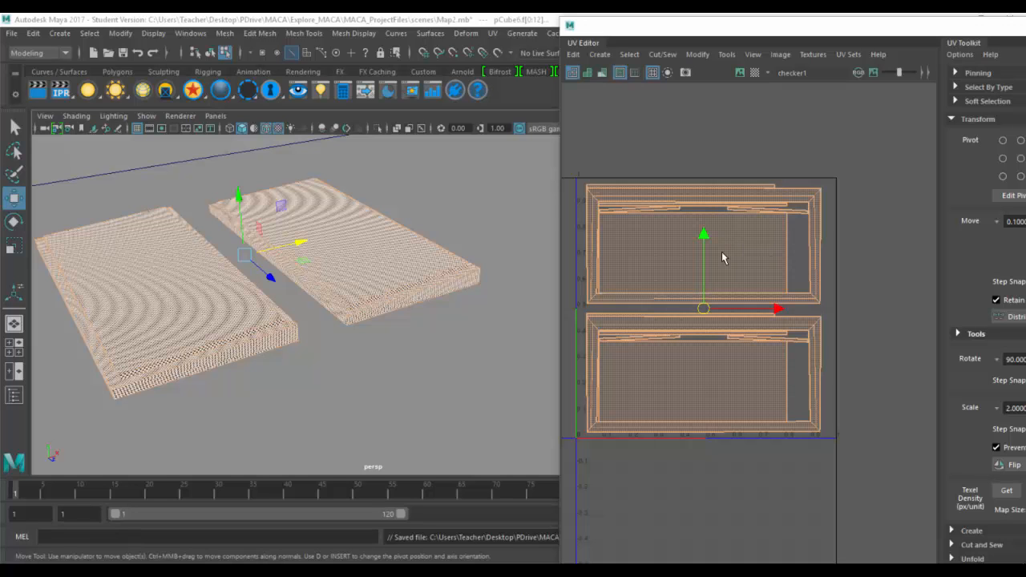
# Return to object selection in Maya and create a polygon cylinder.
pyautogui.moveTo(171, 283); pyautogui.dragTo(164, 245, button='right')
pyautogui.click(190, 276)
pyautogui.keyDown('alt'); pyautogui.moveTo(191, 276); pyautogui.dragTo(311, 244, button='middle'); pyautogui.keyUp('alt')
pyautogui.press('F8')
pyautogui.click(258, 247)
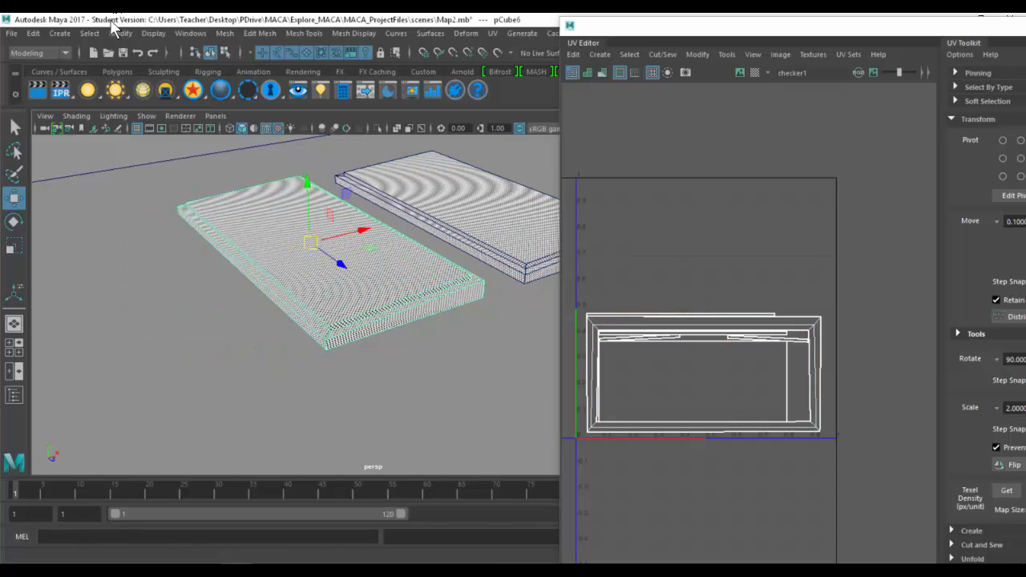
pyautogui.click(63, 33)
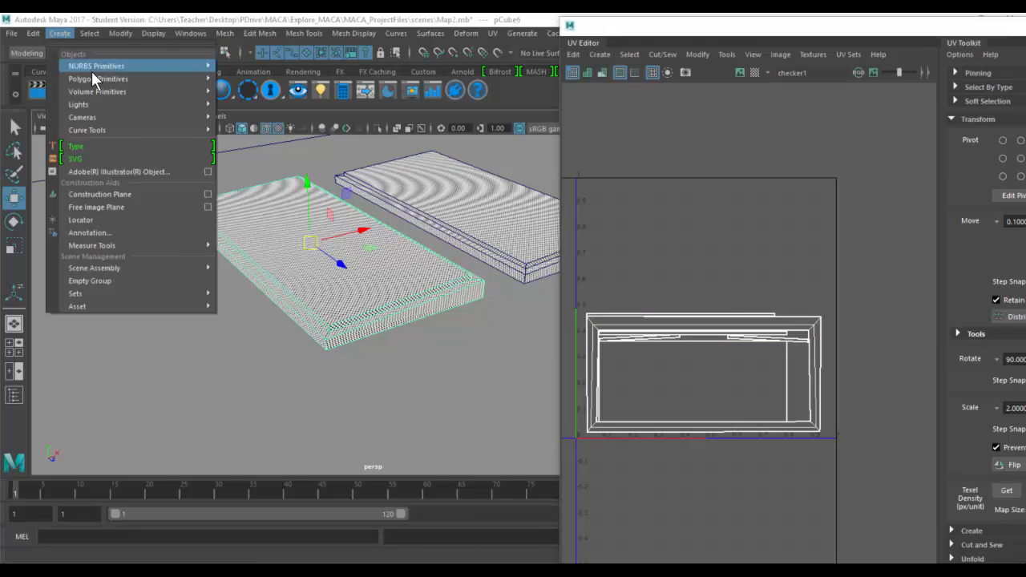
pyautogui.moveTo(121, 78)
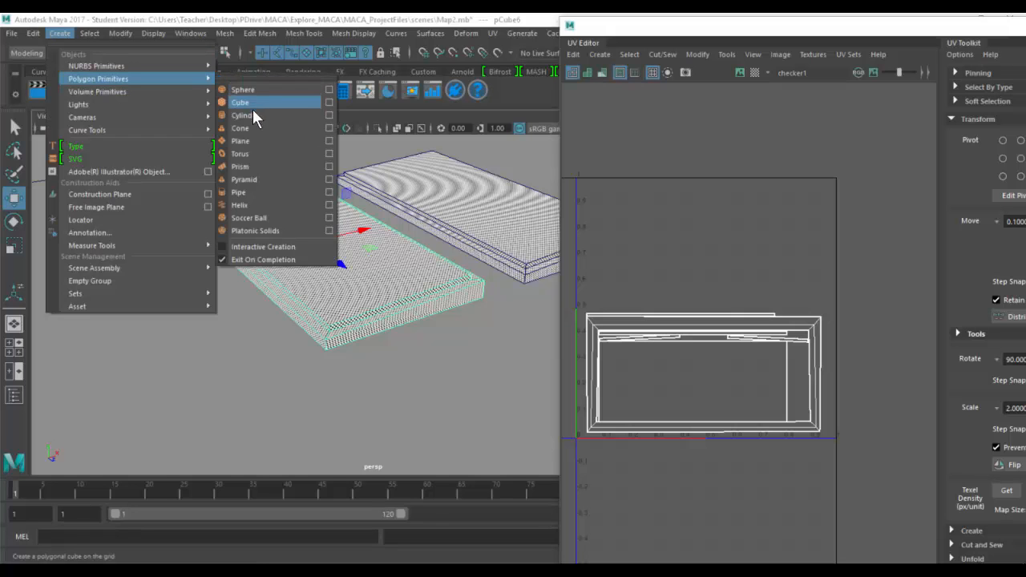
pyautogui.click(252, 117)
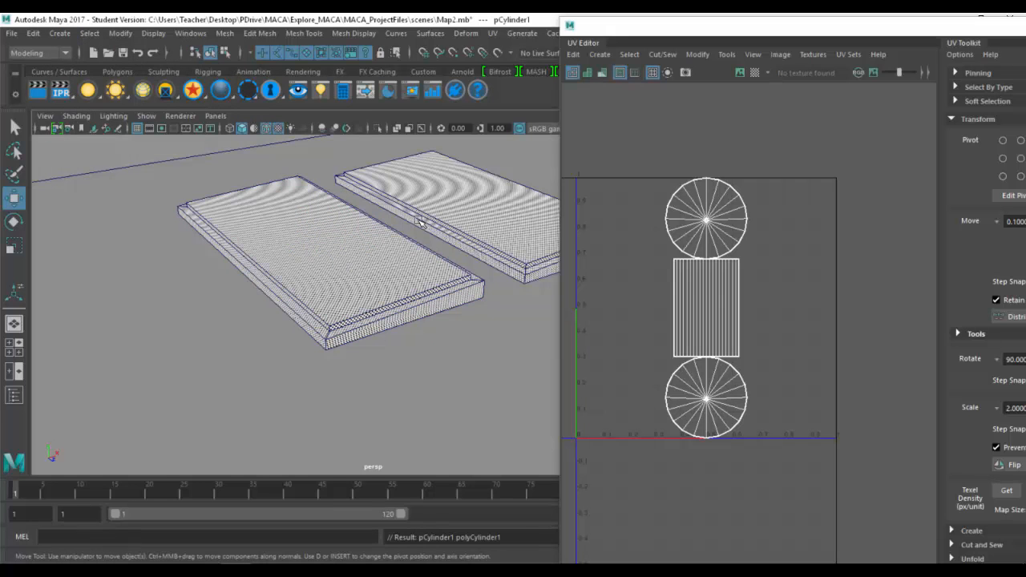
# Place the cylinder beside the near corner of the keyboard base and scale it up uniformly.
pyautogui.scroll(-2, 367, 254)
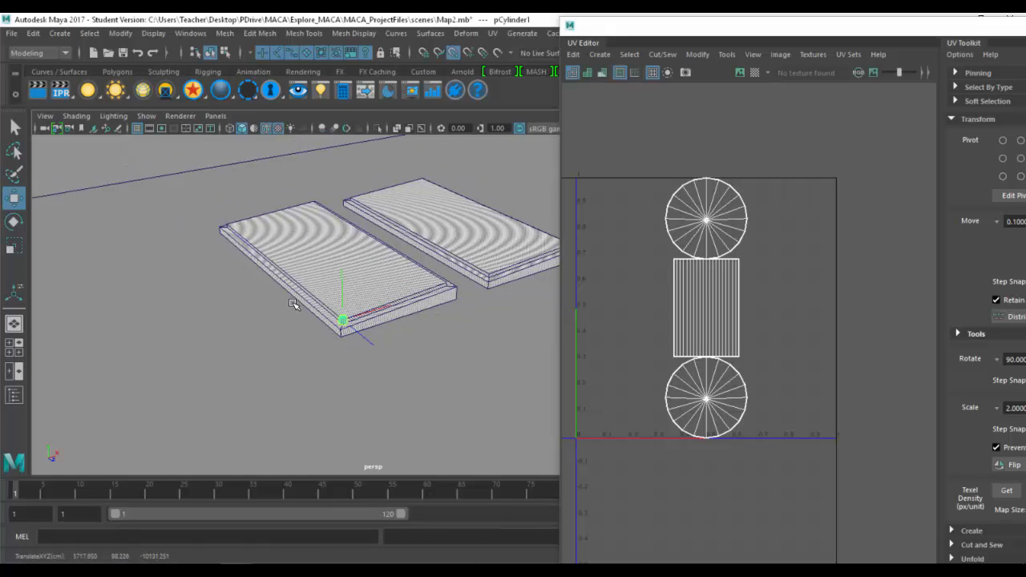
pyautogui.press('r')
pyautogui.moveTo(343, 321); pyautogui.dragTo(239, 309)
pyautogui.press('w')
pyautogui.press('f')
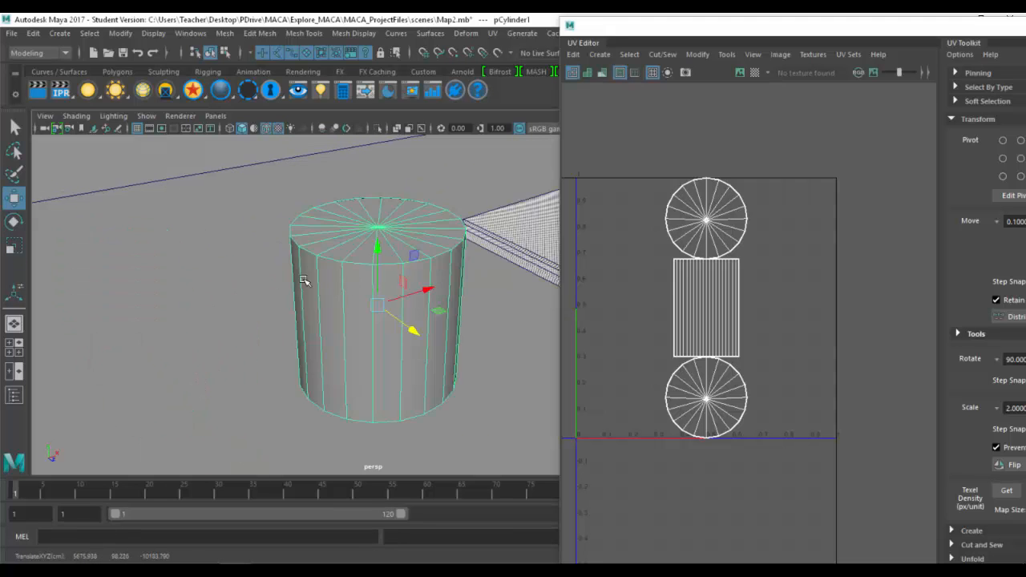
pyautogui.scroll(5, 366, 282)
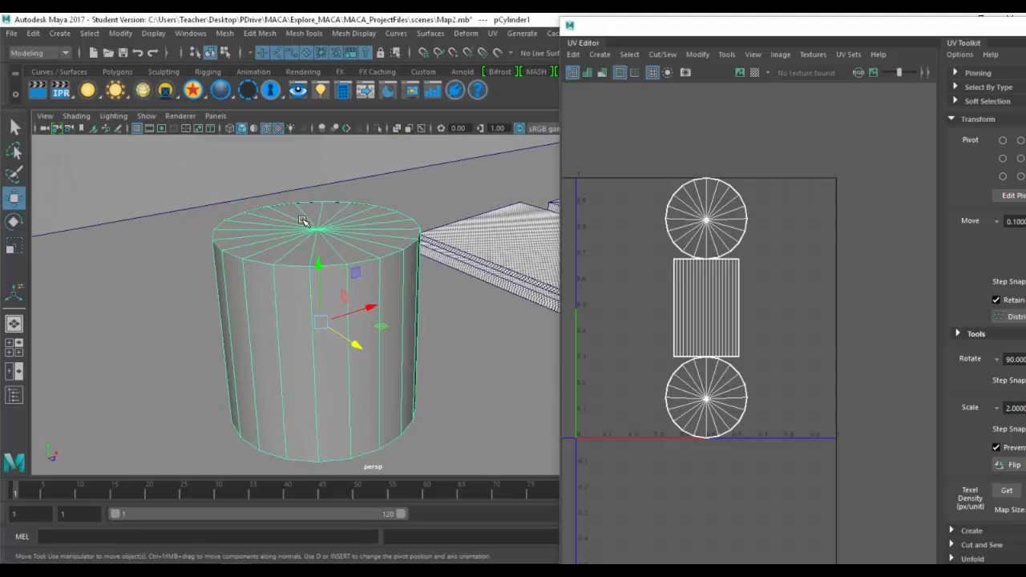
# Assign the existing checker material to the cylinder and examine the pattern on its cap and side.
pyautogui.moveTo(302, 206); pyautogui.dragTo(416, 549, button='right')
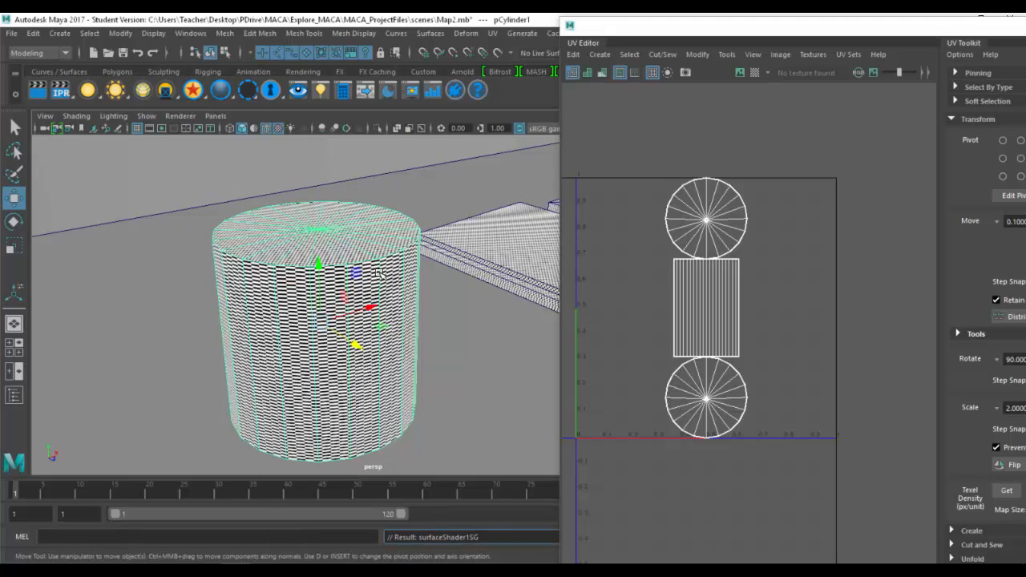
pyautogui.keyDown('alt'); pyautogui.moveTo(379, 273); pyautogui.dragTo(387, 265); pyautogui.keyUp('alt')
pyautogui.keyDown('alt'); pyautogui.moveTo(388, 265); pyautogui.dragTo(447, 255, button='right'); pyautogui.keyUp('alt')
pyautogui.keyDown('alt'); pyautogui.moveTo(447, 255); pyautogui.dragTo(511, 297, button='middle'); pyautogui.keyUp('alt')
pyautogui.keyDown('alt'); pyautogui.moveTo(512, 297); pyautogui.dragTo(541, 291, button='right'); pyautogui.keyUp('alt')
pyautogui.keyDown('alt'); pyautogui.moveTo(366, 239); pyautogui.dragTo(308, 240); pyautogui.keyUp('alt')
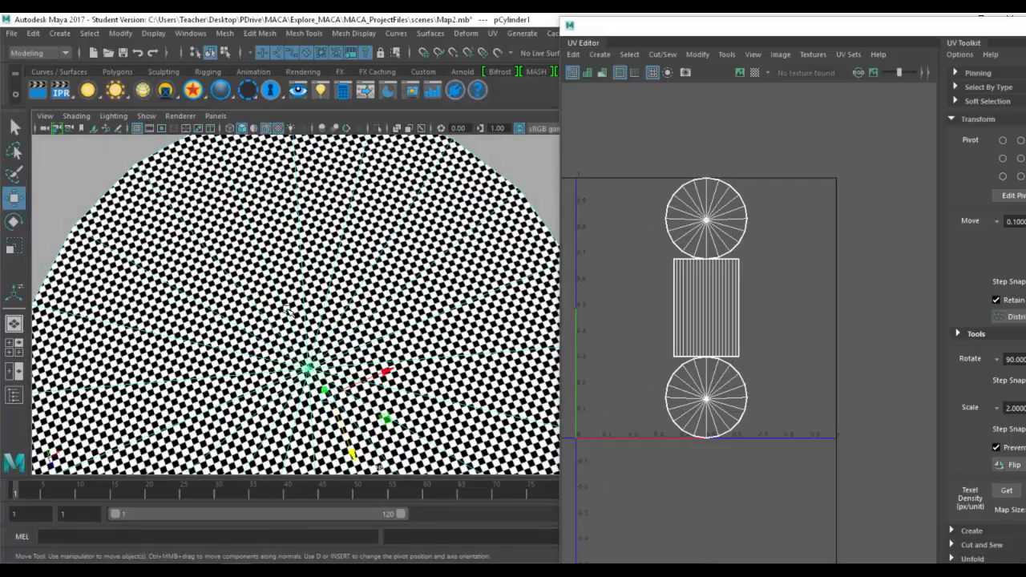
pyautogui.keyDown('alt'); pyautogui.moveTo(287, 303); pyautogui.dragTo(301, 260); pyautogui.keyUp('alt')
pyautogui.keyDown('alt'); pyautogui.moveTo(300, 259); pyautogui.dragTo(275, 253, button='right'); pyautogui.keyUp('alt')
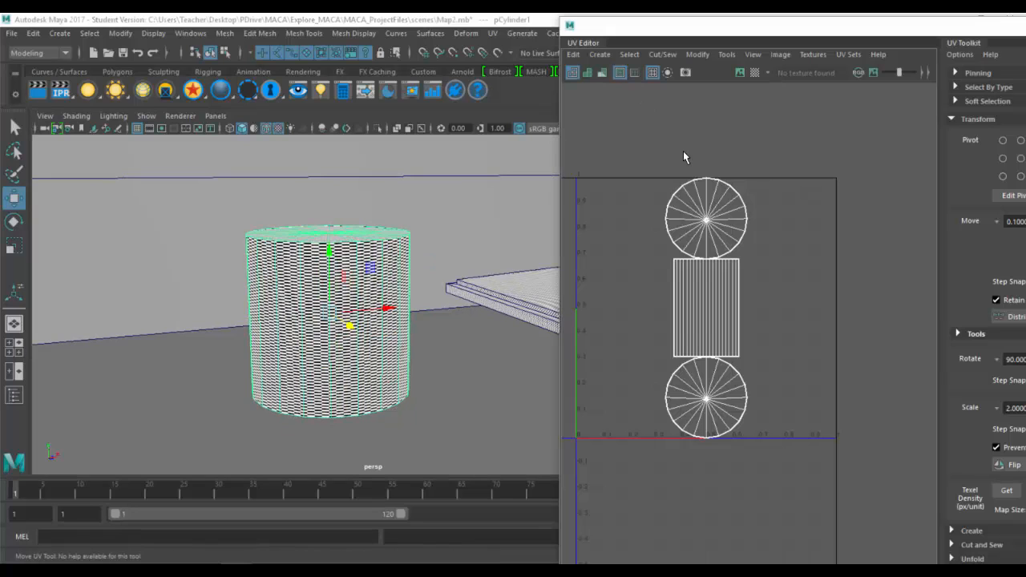
# Select all of the cylinder's UVs, unfold them and check the checker pattern on the model.
pyautogui.moveTo(683, 151); pyautogui.dragTo(650, 128, button='right')
pyautogui.moveTo(622, 119); pyautogui.dragTo(819, 497)
pyautogui.click(578, 55)
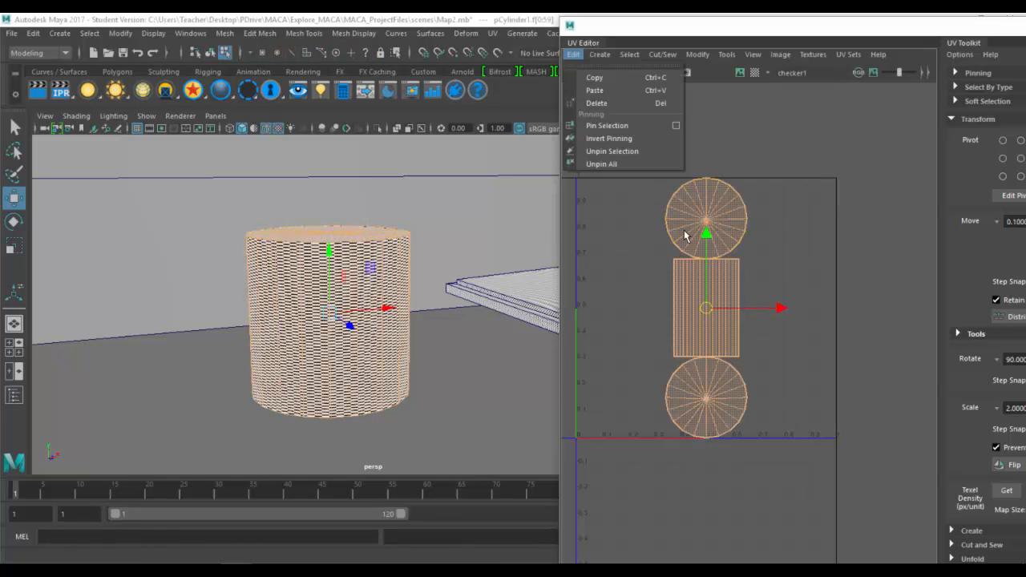
pyautogui.keyDown('shift'); pyautogui.moveTo(686, 235); pyautogui.dragTo(610, 211, button='right'); pyautogui.keyUp('shift')
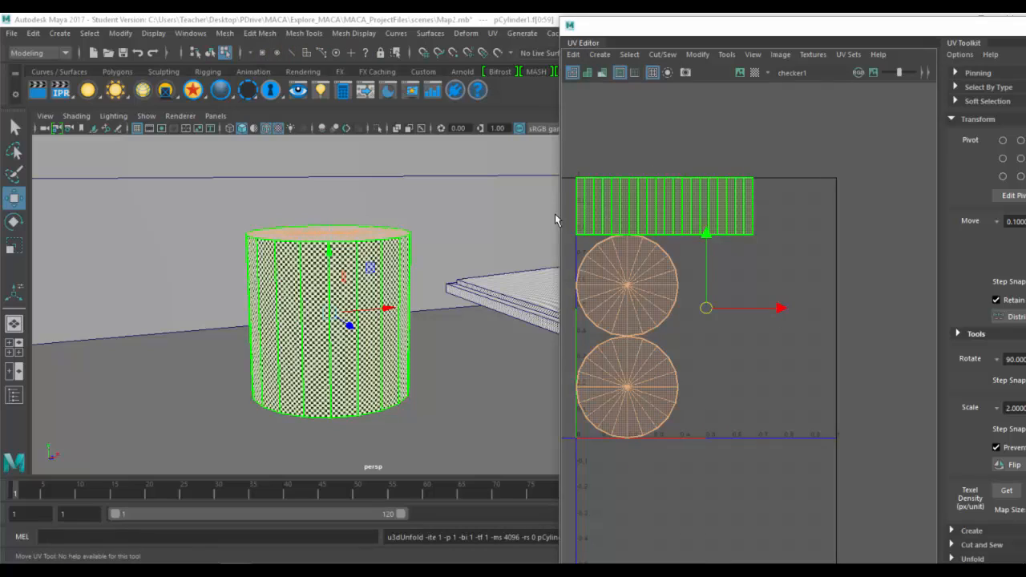
pyautogui.scroll(5, 278, 244)
pyautogui.press('F8')
pyautogui.keyDown('alt'); pyautogui.moveTo(275, 186); pyautogui.dragTo(275, 218); pyautogui.keyUp('alt')
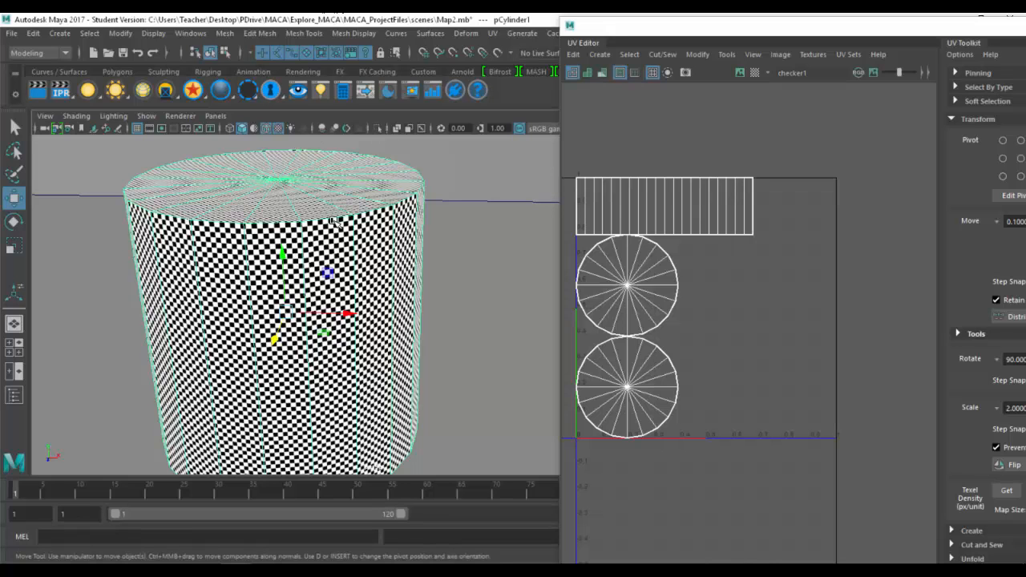
# Switch to untextured shaded display and insert two edge loops around the upper part of the cylinder.
pyautogui.press('4')
pyautogui.press('5')
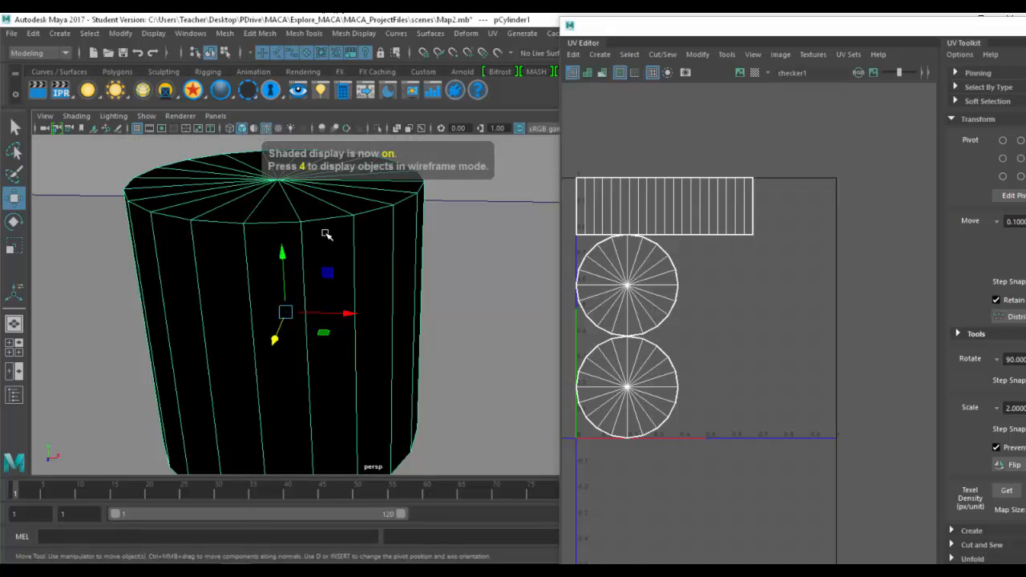
pyautogui.moveTo(324, 233)
pyautogui.keyDown('shift'); pyautogui.mouseDown(button='right')
pyautogui.moveTo(275, 235)
pyautogui.moveTo(257, 277)
pyautogui.mouseUp(button='right'); pyautogui.keyUp('shift')
pyautogui.moveTo(247, 290); pyautogui.dragTo(253, 301)
pyautogui.press('w')
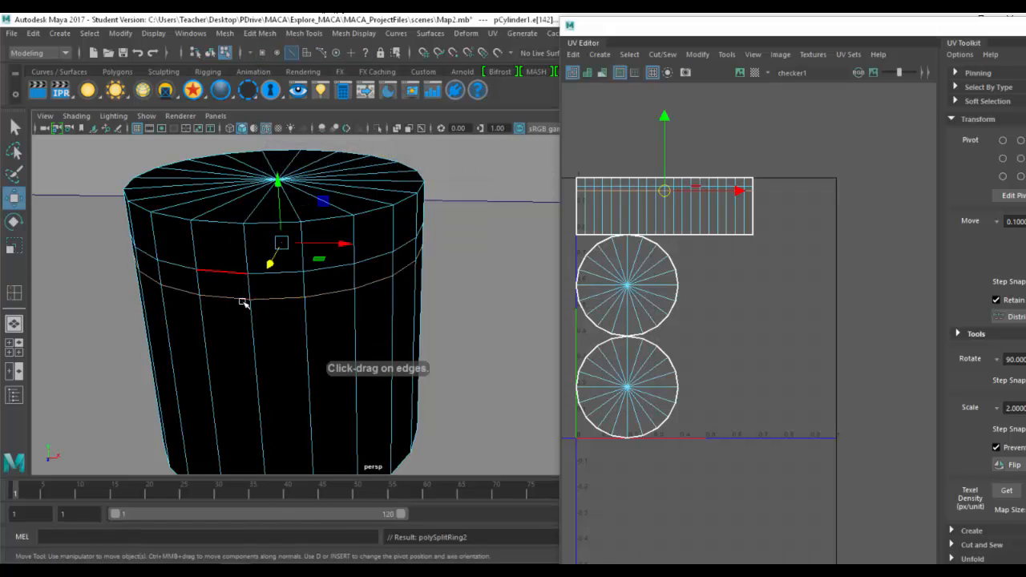
# Select the ring of faces between the two upper loops, extrude it and scale it inward into a groove.
pyautogui.press('F11')
pyautogui.click(243, 294)
pyautogui.keyDown('shift'); pyautogui.click(278, 295); pyautogui.keyUp('shift')
pyautogui.keyDown('shift'); pyautogui.doubleClick(289, 295); pyautogui.keyUp('shift')
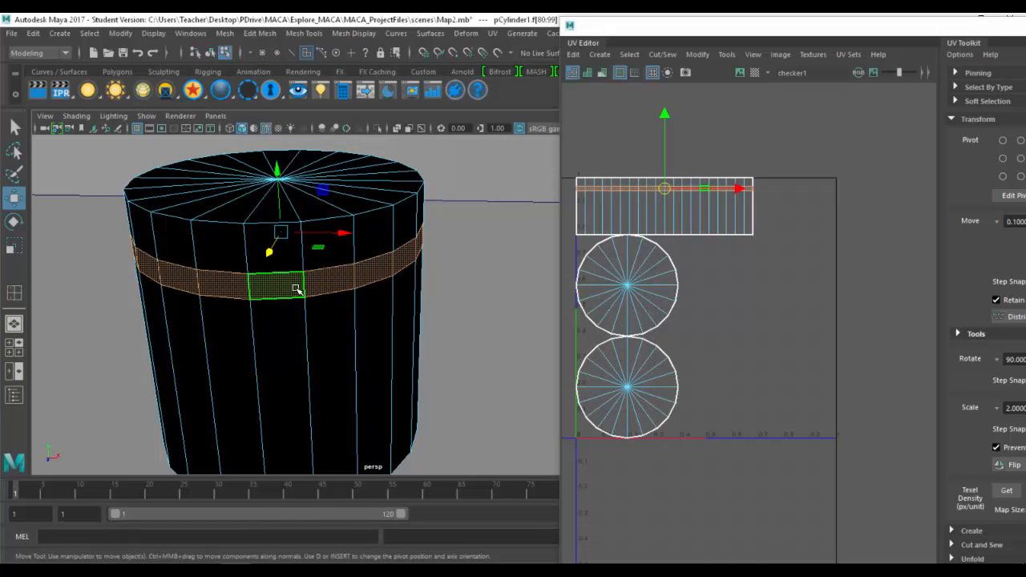
pyautogui.hotkey('ctrl', 'e')
pyautogui.press('r')
pyautogui.moveTo(280, 231)
pyautogui.mouseDown()
pyautogui.moveTo(273, 207)
pyautogui.moveTo(274, 225)
pyautogui.mouseUp()
pyautogui.keyDown('alt'); pyautogui.moveTo(262, 271); pyautogui.dragTo(253, 327); pyautogui.keyUp('alt')
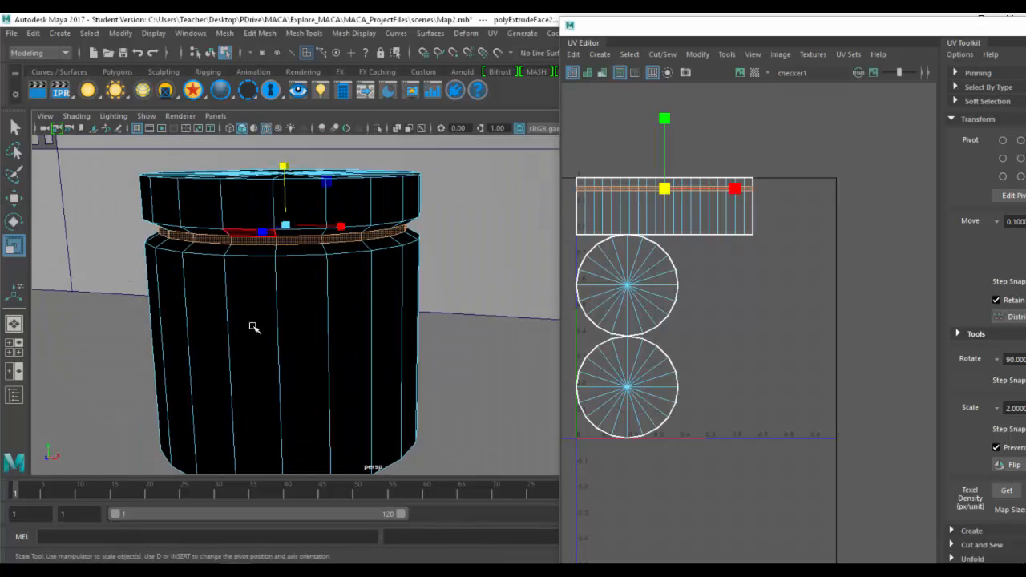
pyautogui.moveTo(248, 334); pyautogui.dragTo(259, 317, button='right')
pyautogui.press('t')
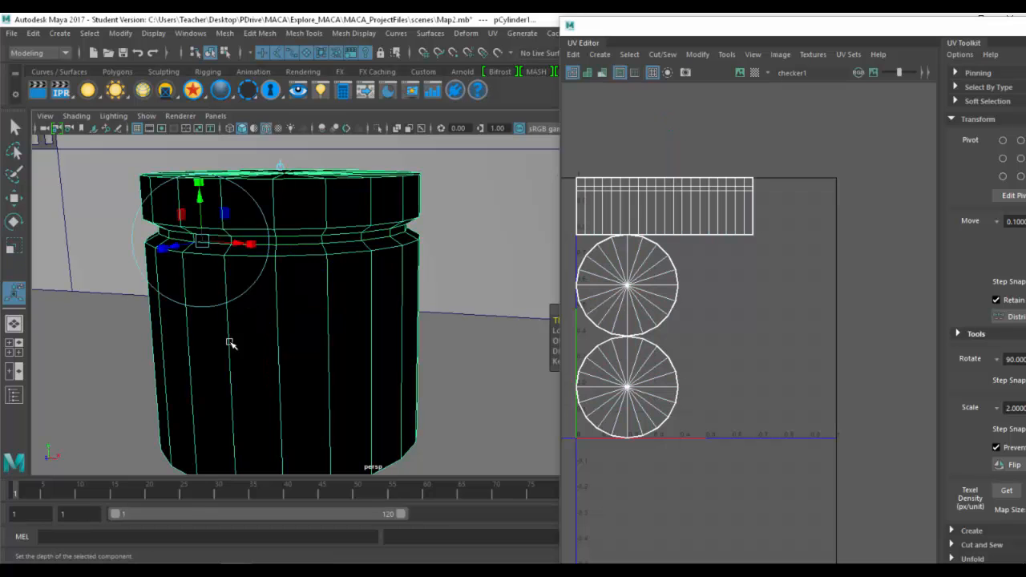
pyautogui.press('F11')
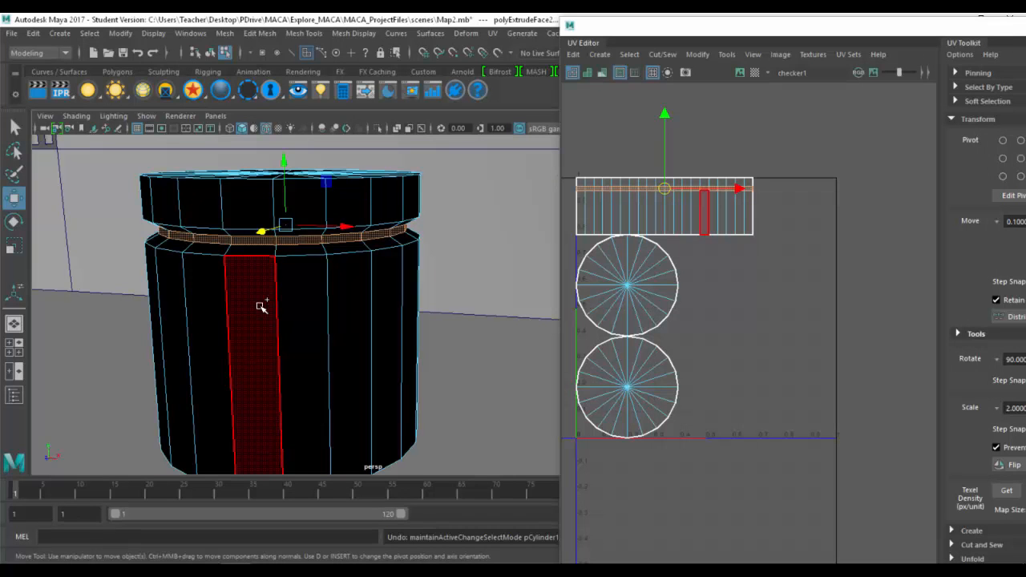
pyautogui.moveTo(293, 288); pyautogui.dragTo(229, 286, button='right')
pyautogui.hotkey('ctrl', 'z')
pyautogui.hotkey('ctrl', 'z')
pyautogui.hotkey('ctrl', 'z')
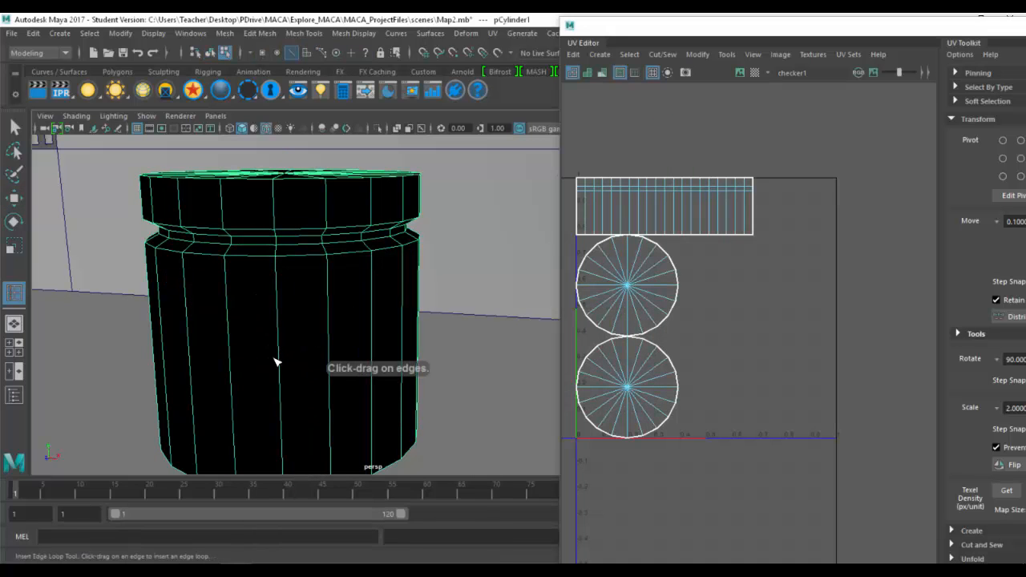
# Insert two more edge loops around the lower part of the cylinder.
pyautogui.moveTo(277, 357); pyautogui.dragTo(282, 372)
pyautogui.moveTo(281, 400); pyautogui.dragTo(282, 404)
pyautogui.keyDown('alt'); pyautogui.moveTo(339, 312); pyautogui.dragTo(383, 250, button='middle'); pyautogui.keyUp('alt')
pyautogui.press('w')
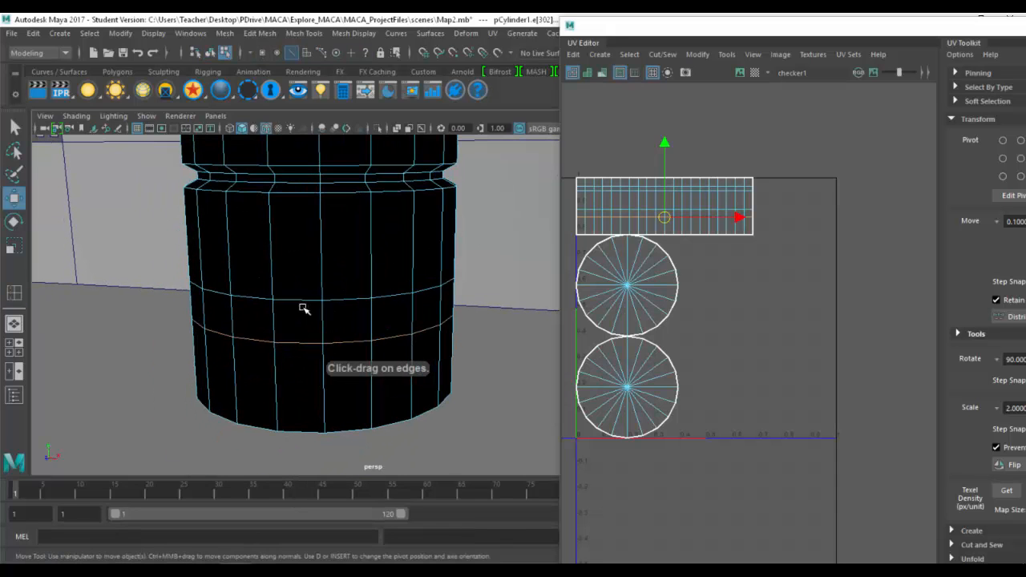
# Extrude the ring of faces between the two lower loops inward to form a second groove.
pyautogui.moveTo(294, 308); pyautogui.dragTo(283, 323, button='right')
pyautogui.click(283, 323)
pyautogui.keyDown('shift'); pyautogui.doubleClick(255, 320); pyautogui.keyUp('shift')
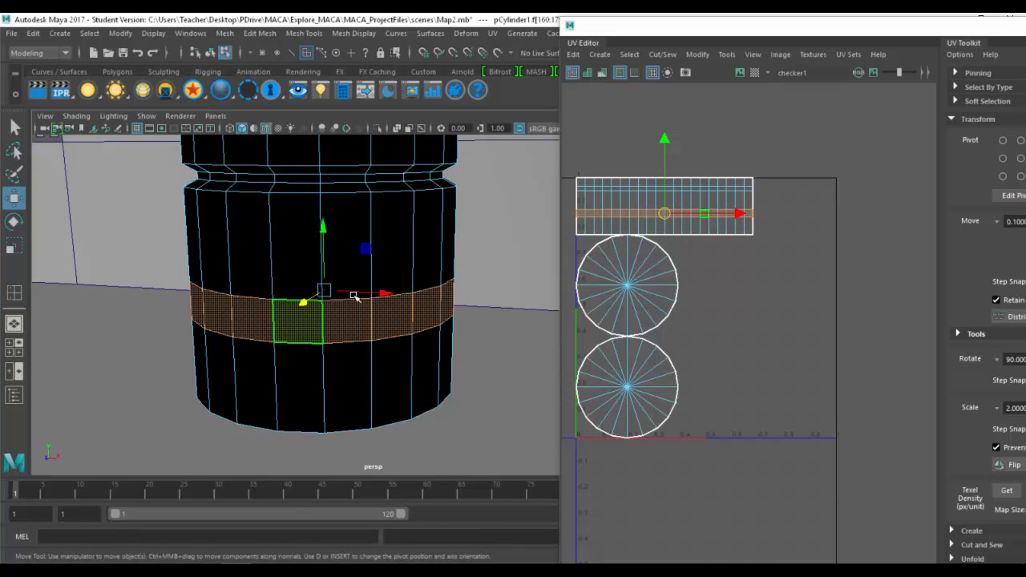
pyautogui.hotkey('ctrl', 'e')
pyautogui.keyDown('alt'); pyautogui.moveTo(288, 332); pyautogui.dragTo(280, 298); pyautogui.keyUp('alt')
pyautogui.press('w')
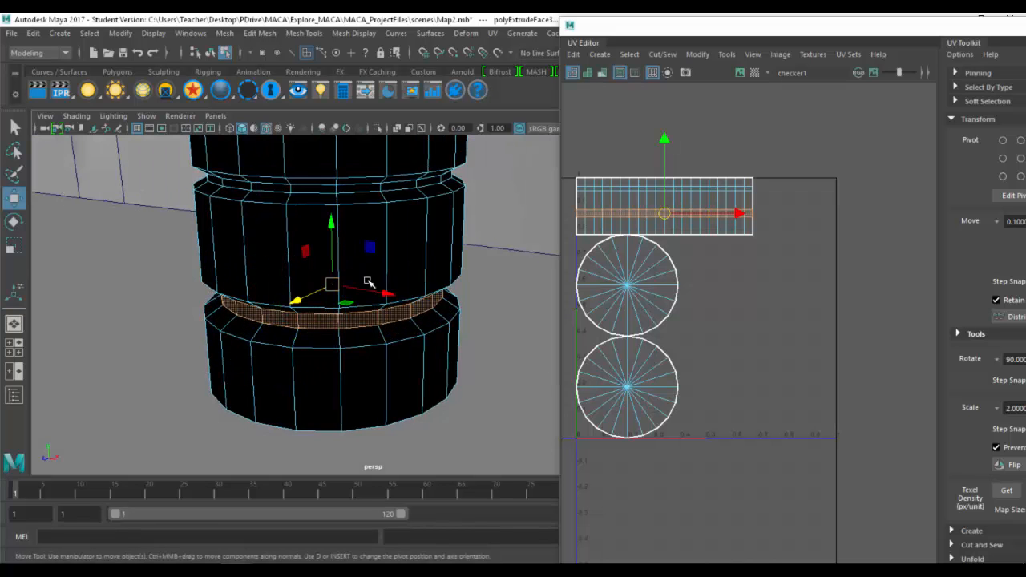
# Return to object selection and stretch the grooved cylinder vertically to make it taller.
pyautogui.keyDown('alt'); pyautogui.moveTo(267, 233); pyautogui.dragTo(285, 269, button='middle'); pyautogui.keyUp('alt')
pyautogui.press('F8')
pyautogui.keyDown('alt'); pyautogui.moveTo(310, 269); pyautogui.dragTo(314, 261); pyautogui.keyUp('alt')
pyautogui.scroll(-2, 315, 261)
pyautogui.keyDown('alt'); pyautogui.moveTo(340, 266); pyautogui.dragTo(312, 266, button='middle'); pyautogui.keyUp('alt')
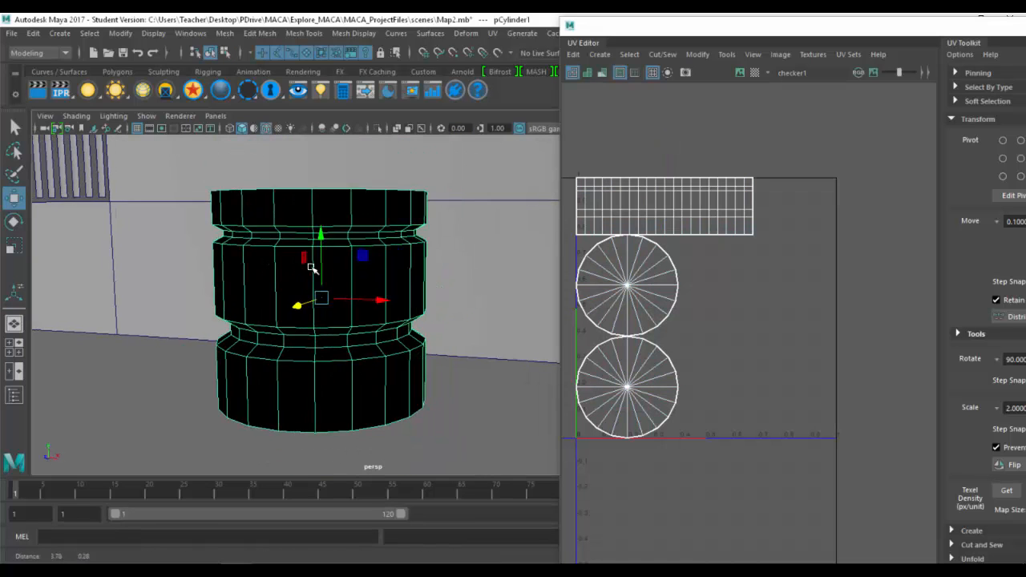
pyautogui.keyDown('alt'); pyautogui.moveTo(312, 267); pyautogui.dragTo(311, 255); pyautogui.keyUp('alt')
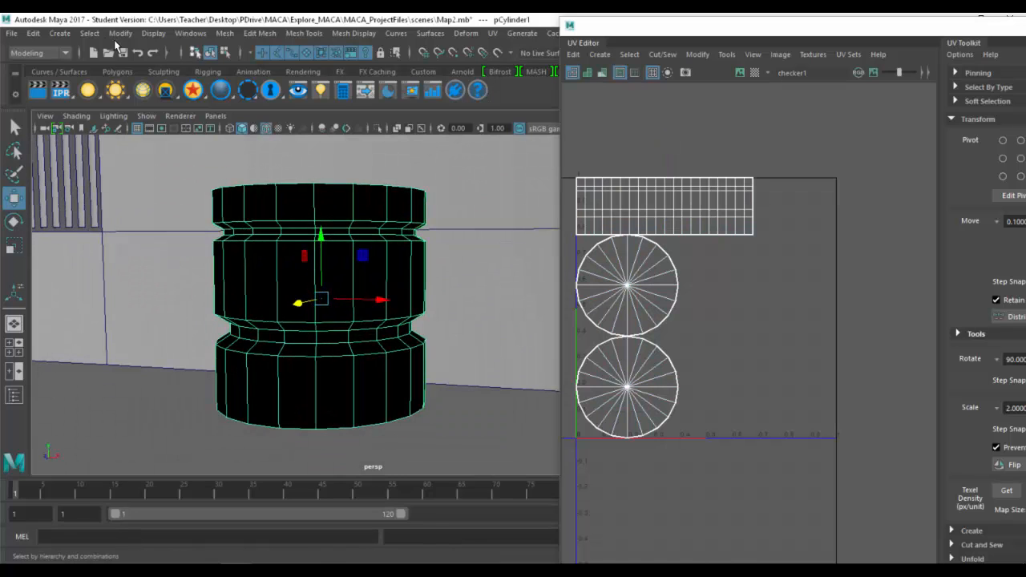
pyautogui.hotkey('alt', 'Tab')
pyautogui.hotkey('alt', 'Tab')
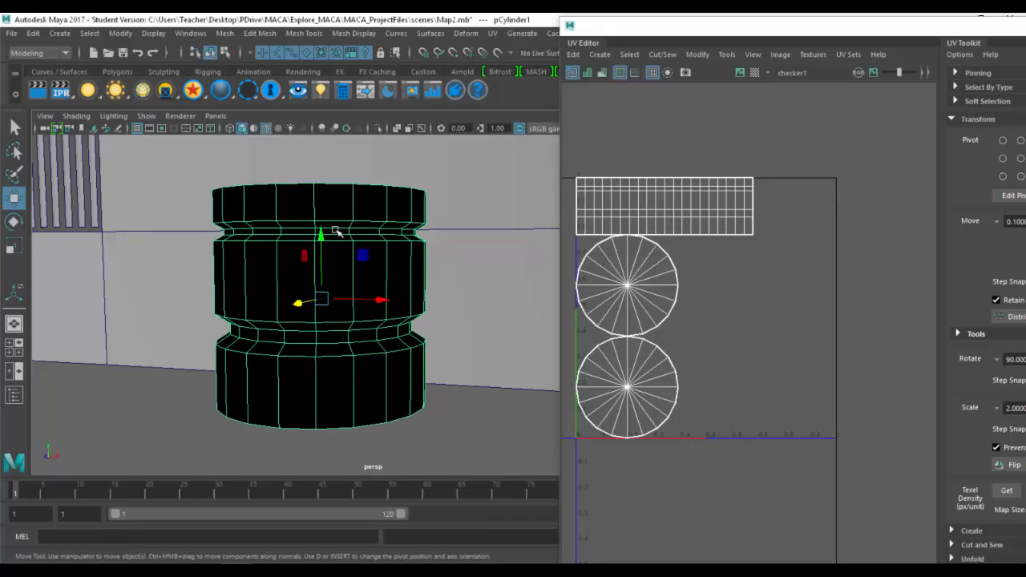
pyautogui.press('r')
pyautogui.moveTo(322, 241); pyautogui.dragTo(325, 170)
pyautogui.scroll(-4, 352, 228)
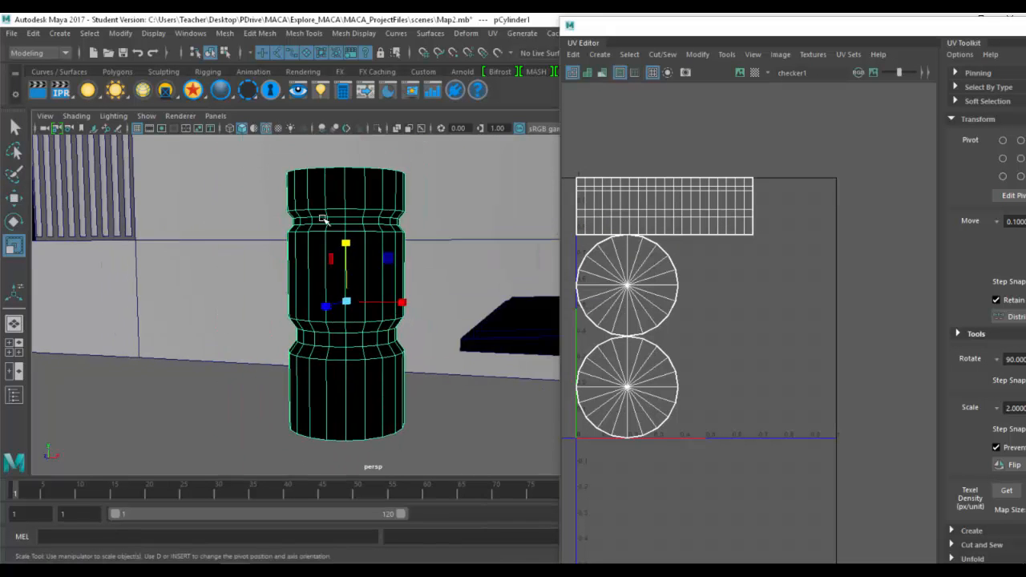
pyautogui.keyDown('alt'); pyautogui.moveTo(324, 220); pyautogui.dragTo(324, 240, button='middle'); pyautogui.keyUp('alt')
pyautogui.scroll(1, 324, 240)
# Move the UV Editor aside, then delete the cylinder's construction history and freeze its transformations.
pyautogui.moveTo(594, 29); pyautogui.dragTo(682, 51)
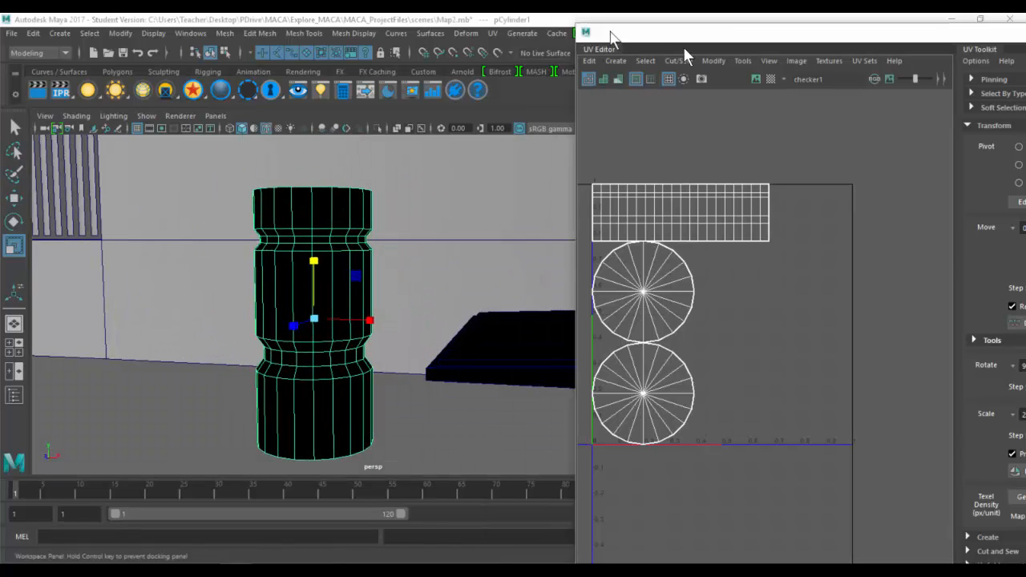
pyautogui.click(35, 33)
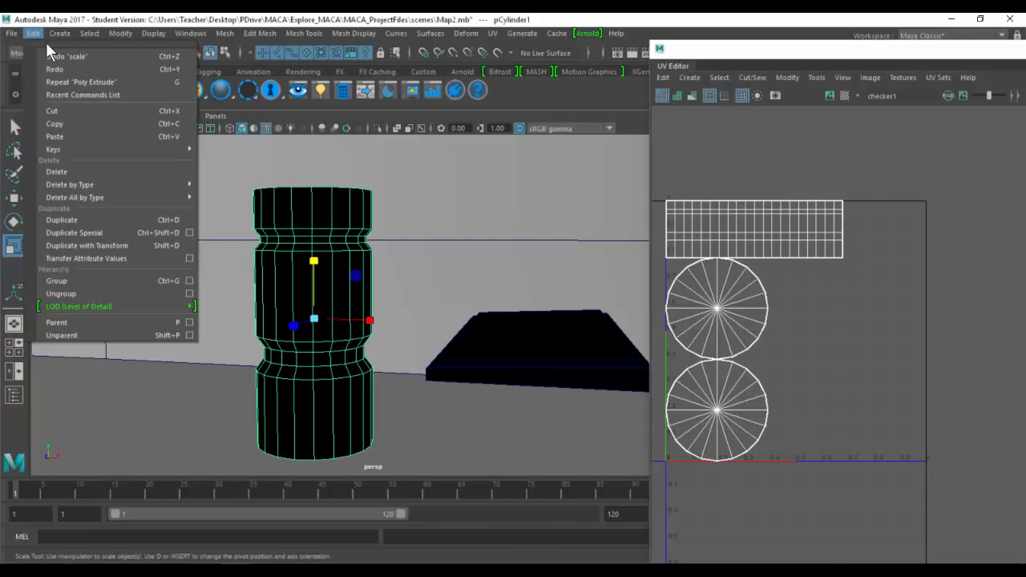
pyautogui.moveTo(151, 188)
pyautogui.click(242, 195)
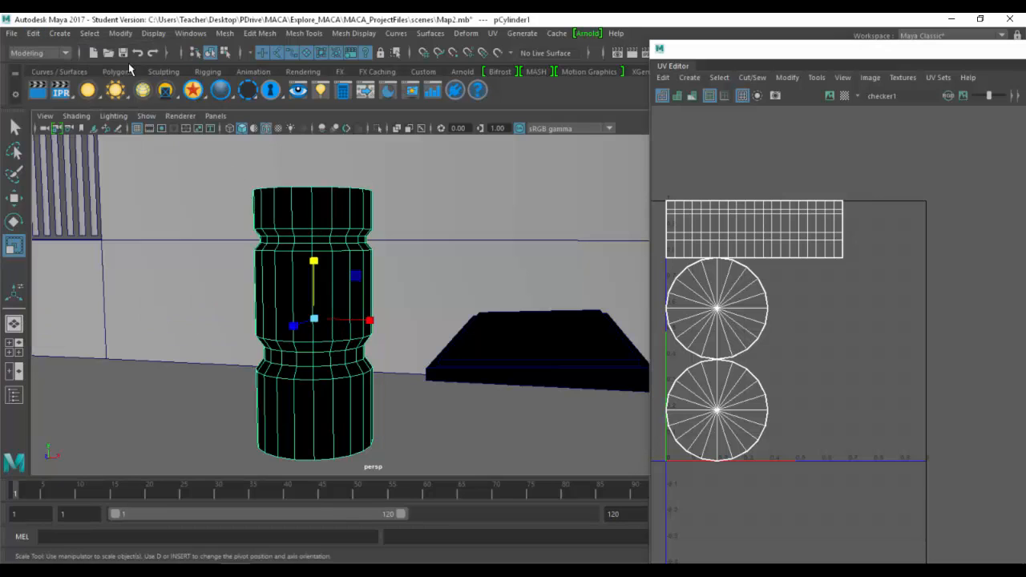
pyautogui.click(120, 33)
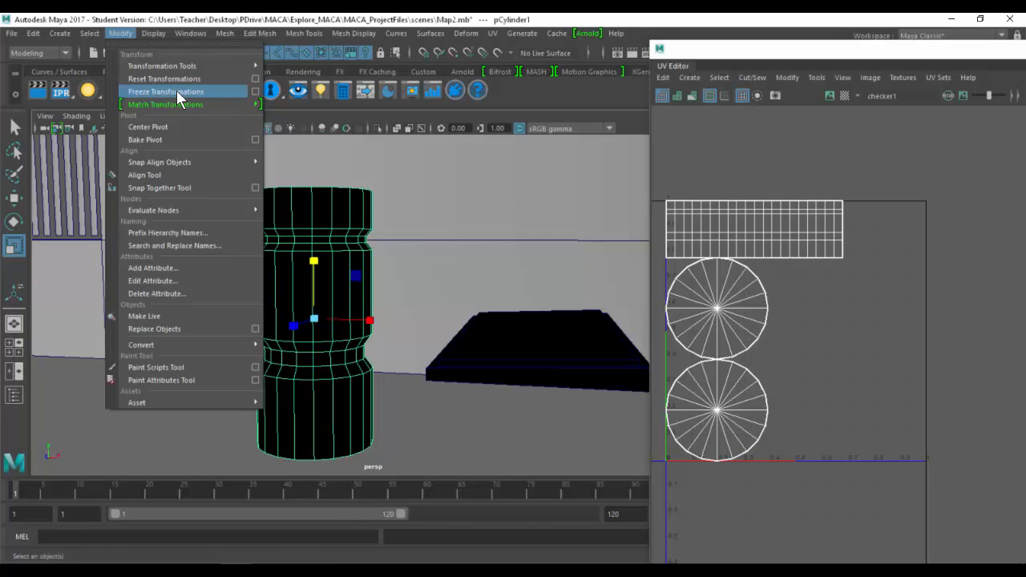
pyautogui.click(176, 90)
# Apply a cylindrical UV projection to the grooved cylinder.
pyautogui.click(493, 33)
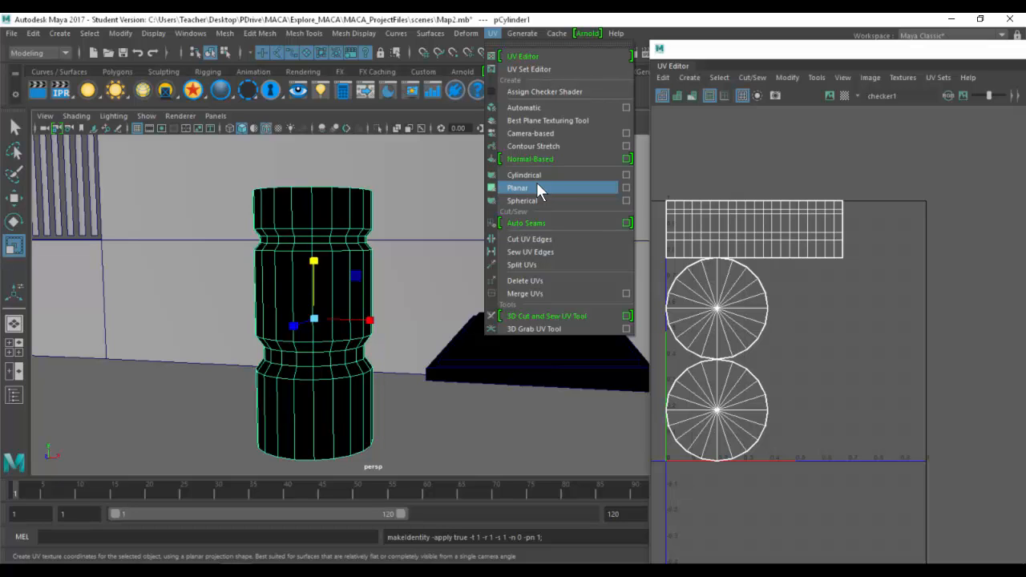
pyautogui.click(536, 187)
pyautogui.keyDown('alt'); pyautogui.moveTo(403, 273); pyautogui.dragTo(409, 292); pyautogui.keyUp('alt')
pyautogui.scroll(-3, 838, 318)
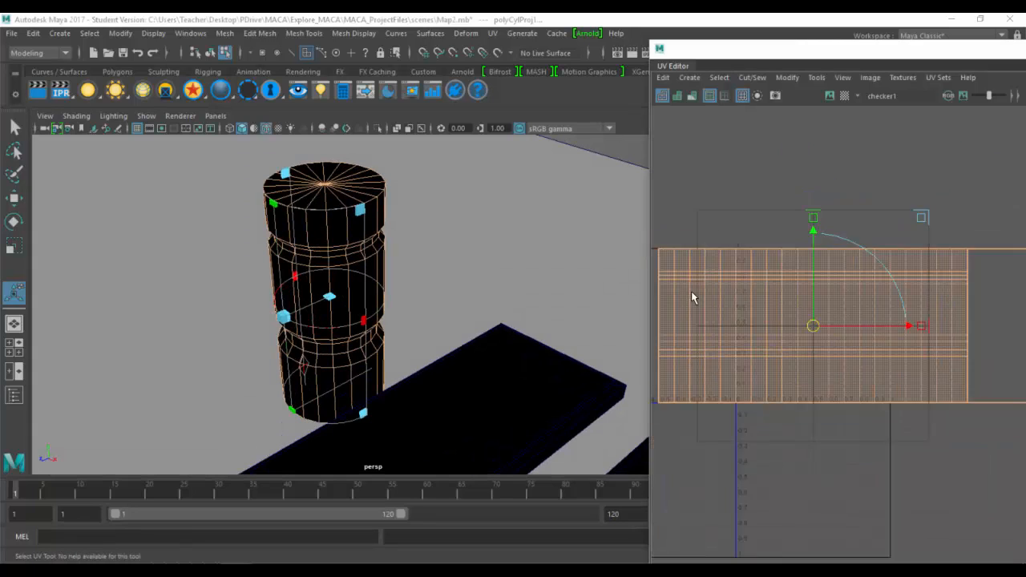
pyautogui.scroll(-2, 692, 298)
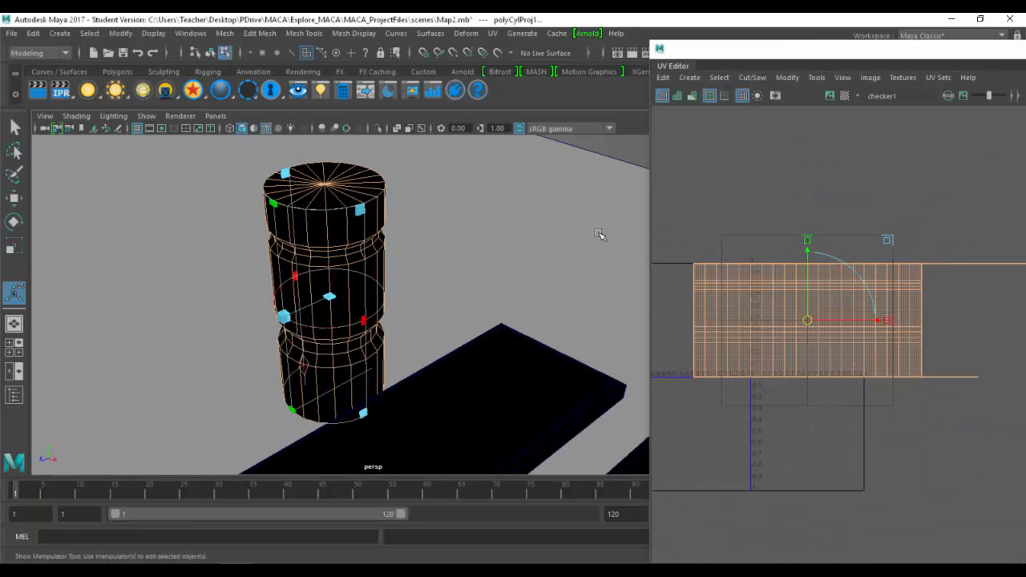
# Switch to edge selection and pick a vertical edge loop running down the cylinder's side.
pyautogui.moveTo(349, 203); pyautogui.dragTo(353, 168, button='right')
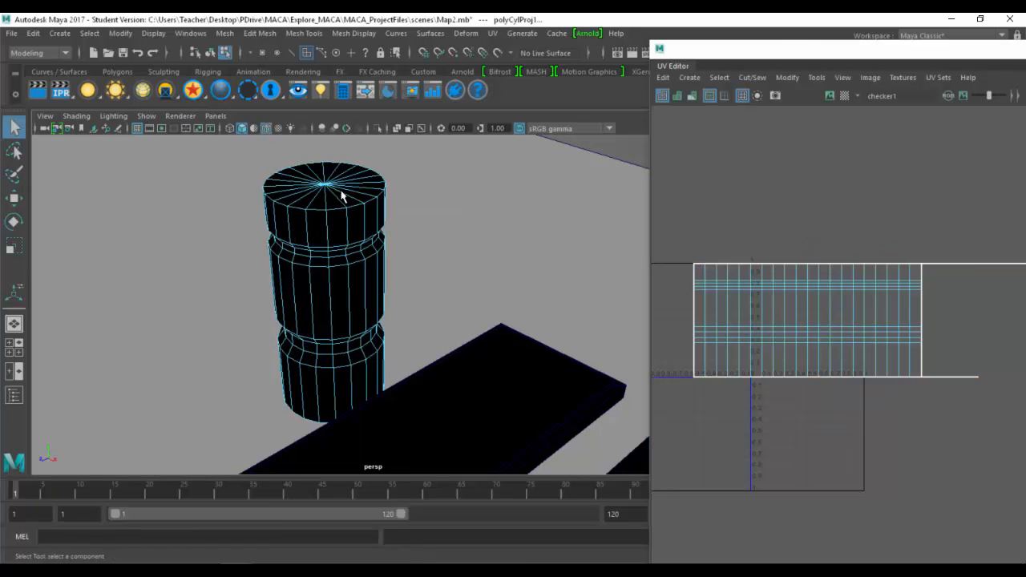
pyautogui.keyDown('alt'); pyautogui.moveTo(396, 263); pyautogui.dragTo(405, 263); pyautogui.keyUp('alt')
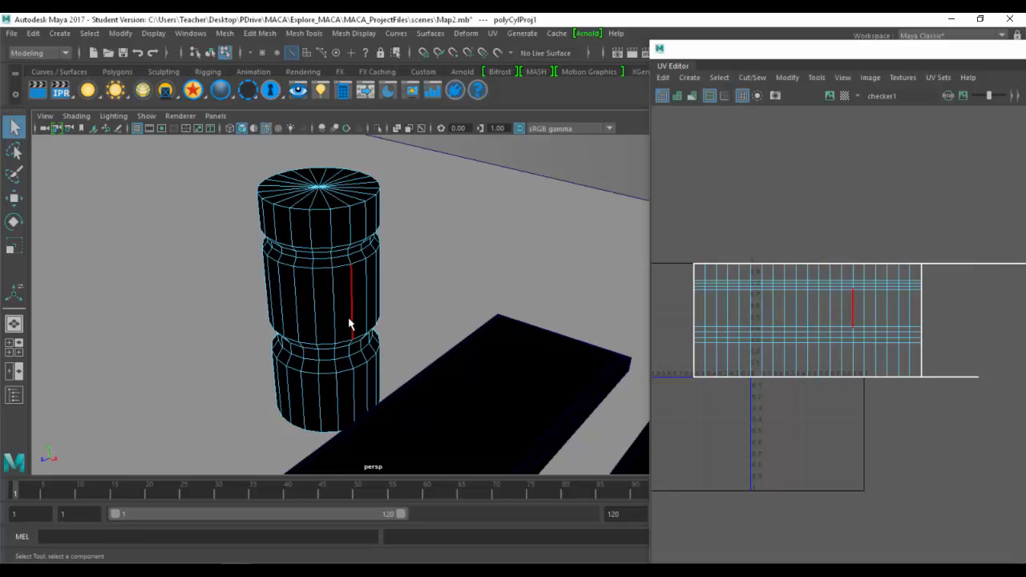
pyautogui.keyDown('alt'); pyautogui.moveTo(345, 307); pyautogui.dragTo(358, 323); pyautogui.keyUp('alt')
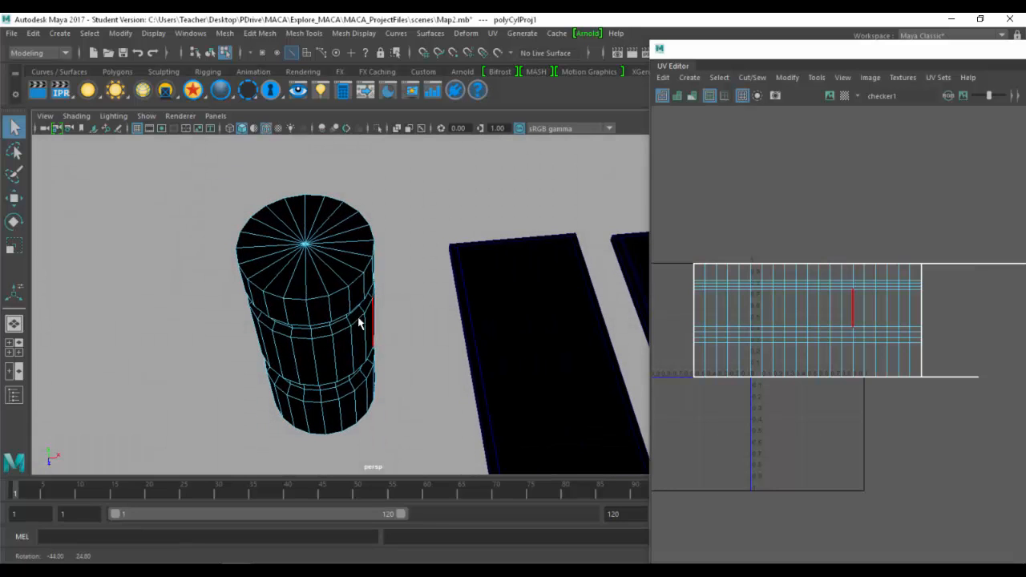
pyautogui.click(307, 285)
pyautogui.keyDown('alt'); pyautogui.moveTo(308, 285); pyautogui.dragTo(313, 287); pyautogui.keyUp('alt')
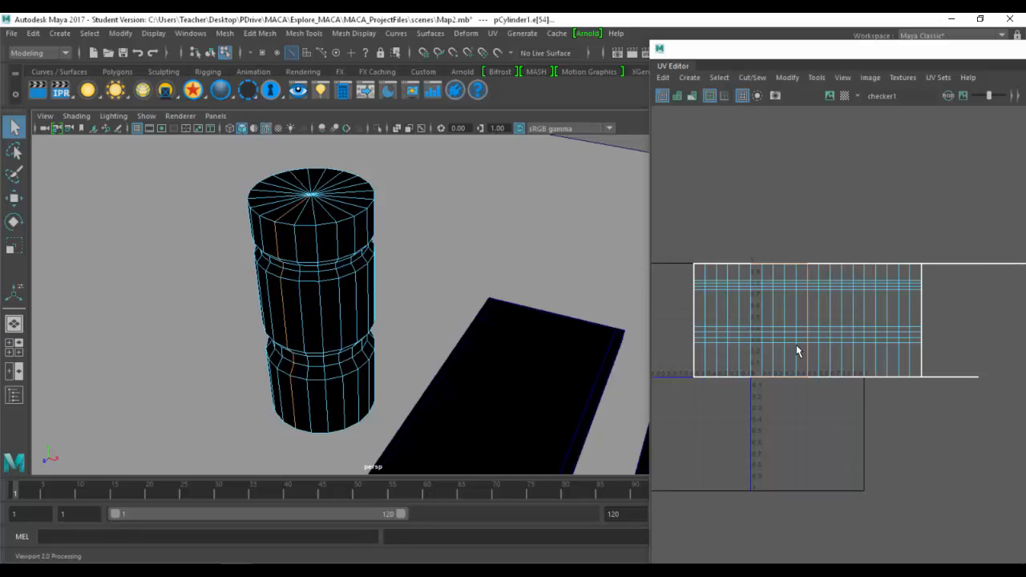
# Return to object selection and project planar UVs onto the cylinder from the Z axis, fitted to the bounding box.
pyautogui.press('F8')
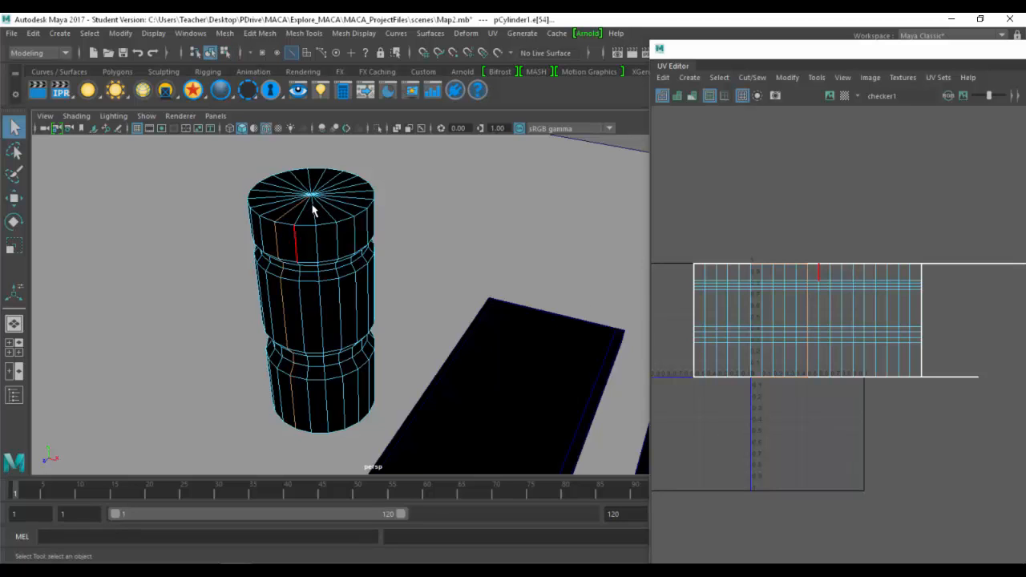
pyautogui.click(493, 33)
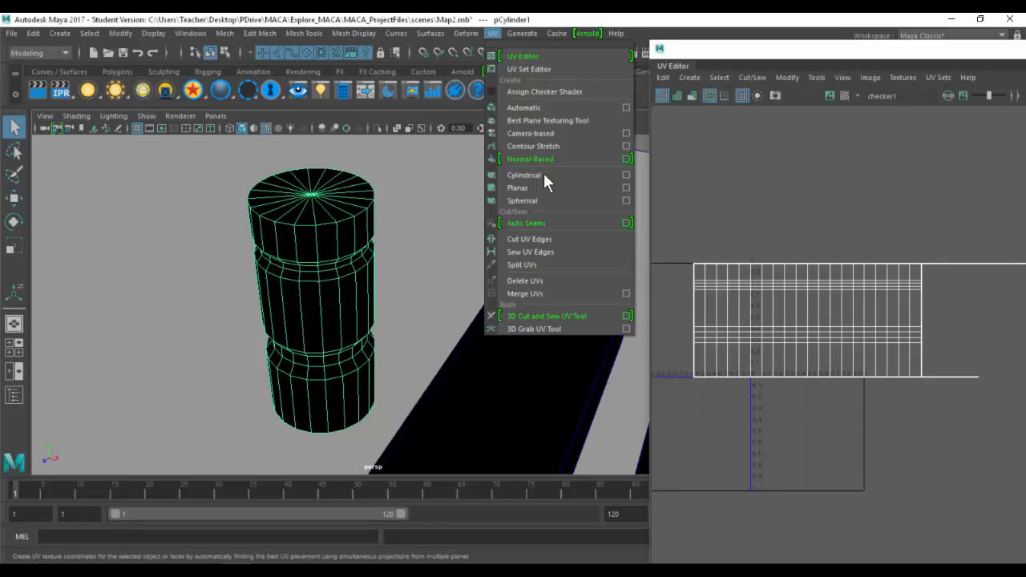
pyautogui.click(626, 186)
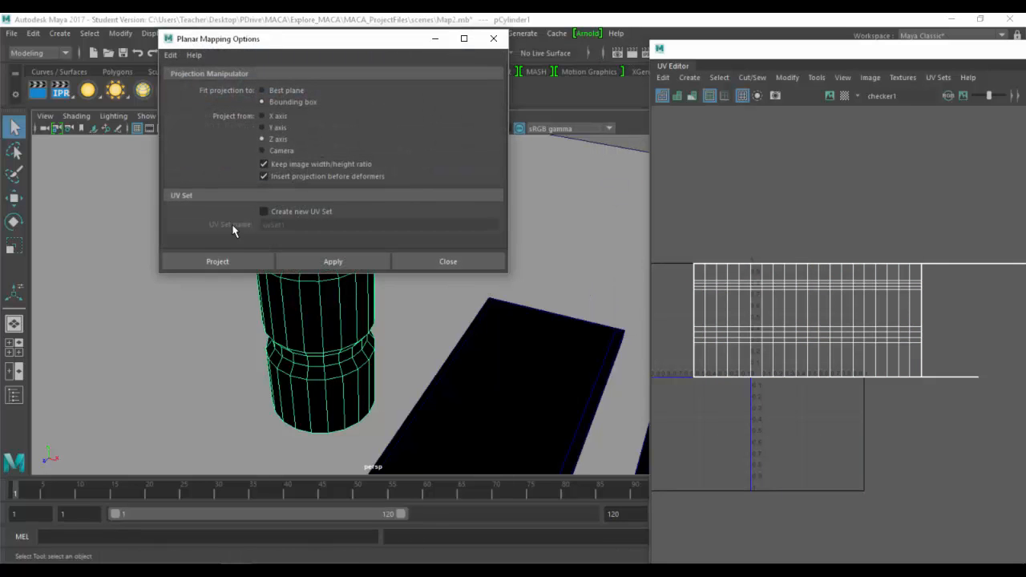
pyautogui.click(219, 261)
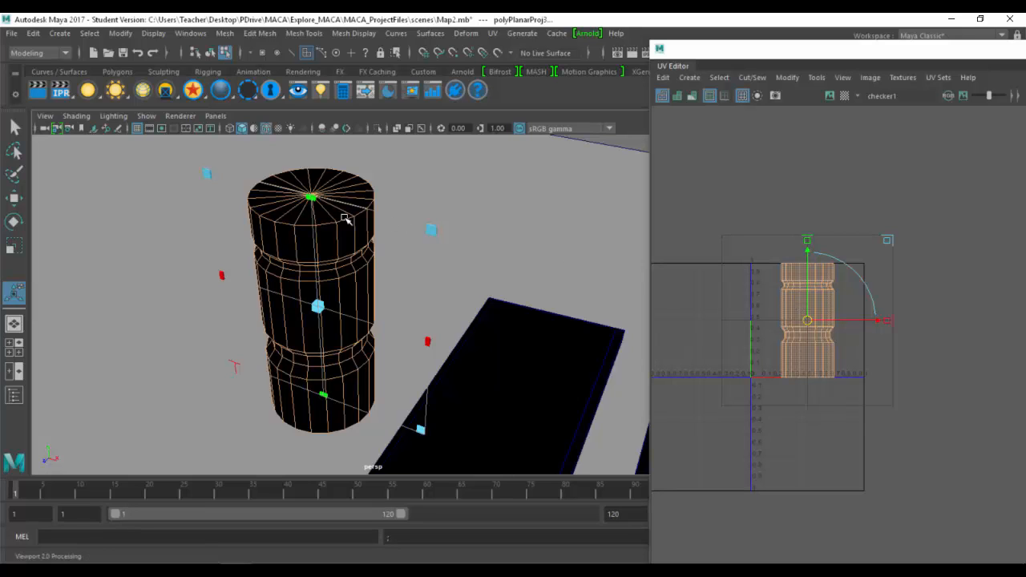
# Select a vertical edge loop along the cylinder's side and cut its UVs to create a seam.
pyautogui.moveTo(298, 197); pyautogui.dragTo(295, 178, button='right')
pyautogui.click(286, 212)
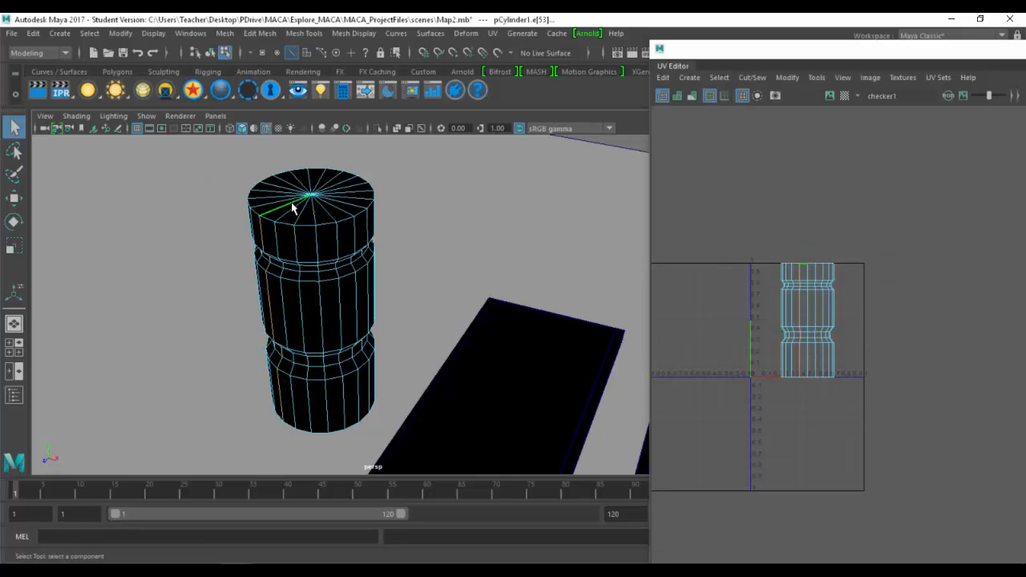
pyautogui.keyDown('shift'); pyautogui.moveTo(794, 188); pyautogui.dragTo(759, 212, button='right'); pyautogui.keyUp('shift')
# Examine the horizontal edges around the grooves as possible places for further UV seams.
pyautogui.keyDown('alt'); pyautogui.moveTo(321, 218); pyautogui.dragTo(373, 227, button='middle'); pyautogui.keyUp('alt')
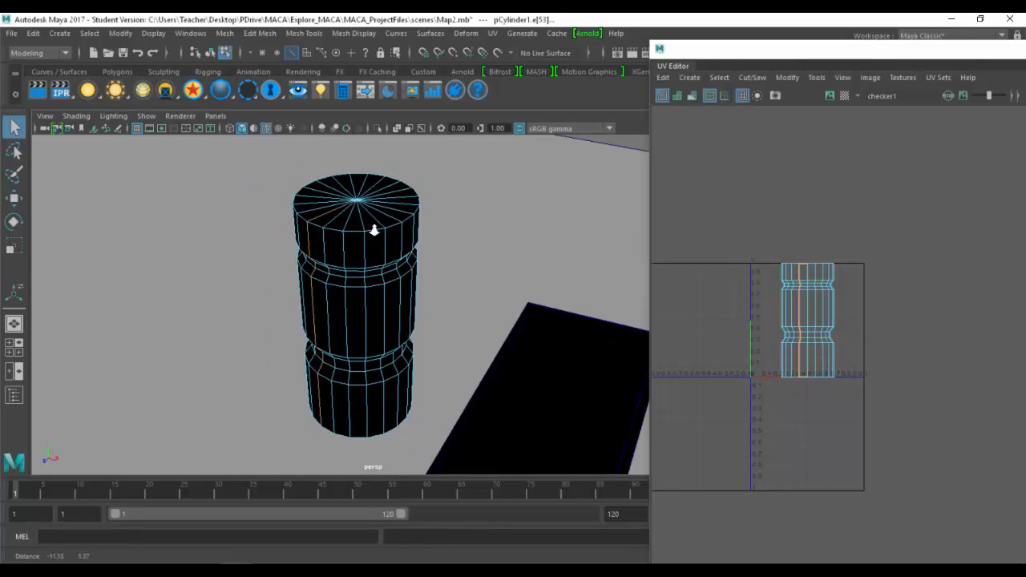
pyautogui.keyDown('alt'); pyautogui.moveTo(374, 228); pyautogui.dragTo(491, 232, button='right'); pyautogui.keyUp('alt')
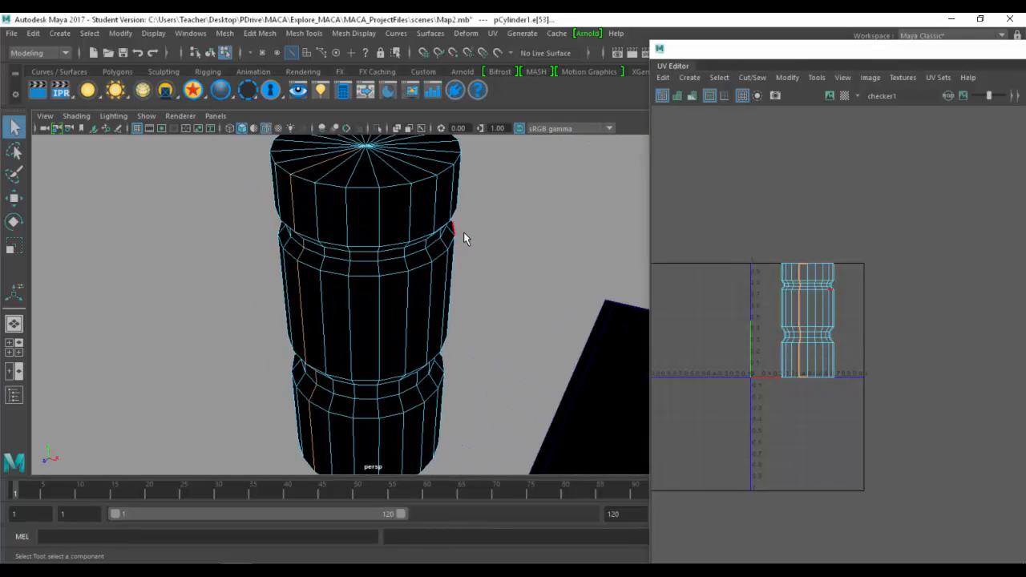
pyautogui.keyDown('alt'); pyautogui.moveTo(476, 232); pyautogui.dragTo(456, 222); pyautogui.keyUp('alt')
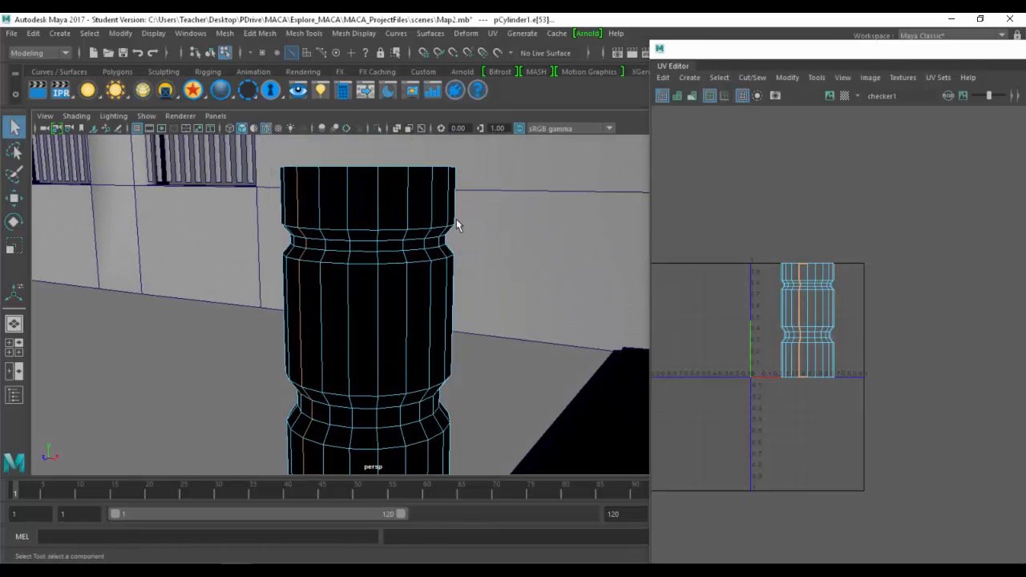
pyautogui.click(365, 234)
pyautogui.keyDown('alt'); pyautogui.moveTo(364, 347); pyautogui.dragTo(364, 290, button='middle'); pyautogui.keyUp('alt')
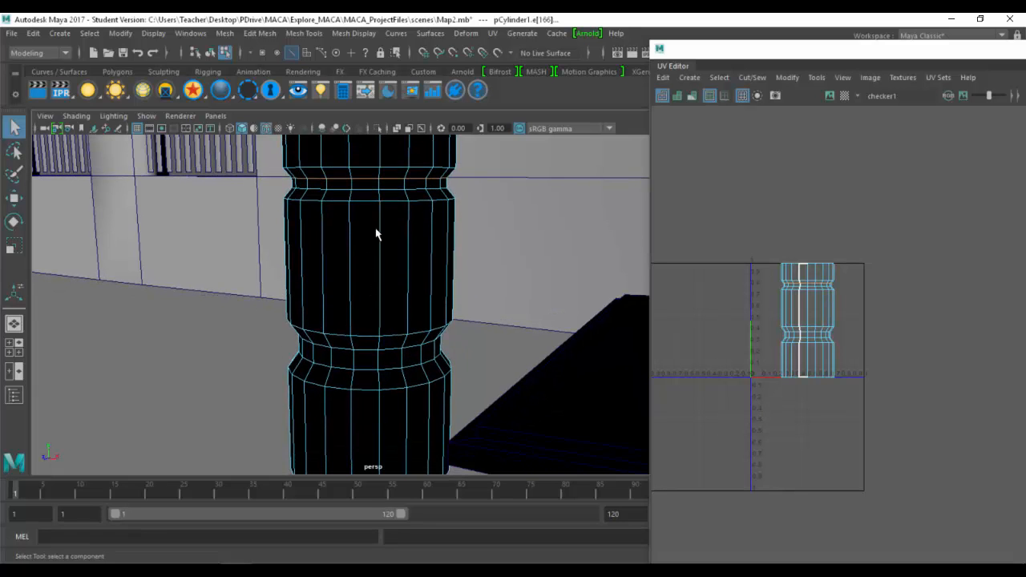
pyautogui.keyDown('alt'); pyautogui.moveTo(379, 234); pyautogui.dragTo(385, 267, button='middle'); pyautogui.keyUp('alt')
pyautogui.keyDown('alt'); pyautogui.moveTo(385, 268); pyautogui.dragTo(329, 251, button='right'); pyautogui.keyUp('alt')
pyautogui.moveTo(347, 253)
pyautogui.keyDown('alt'); pyautogui.mouseDown()
pyautogui.moveTo(344, 233)
pyautogui.moveTo(346, 255)
pyautogui.mouseUp(); pyautogui.keyUp('alt')
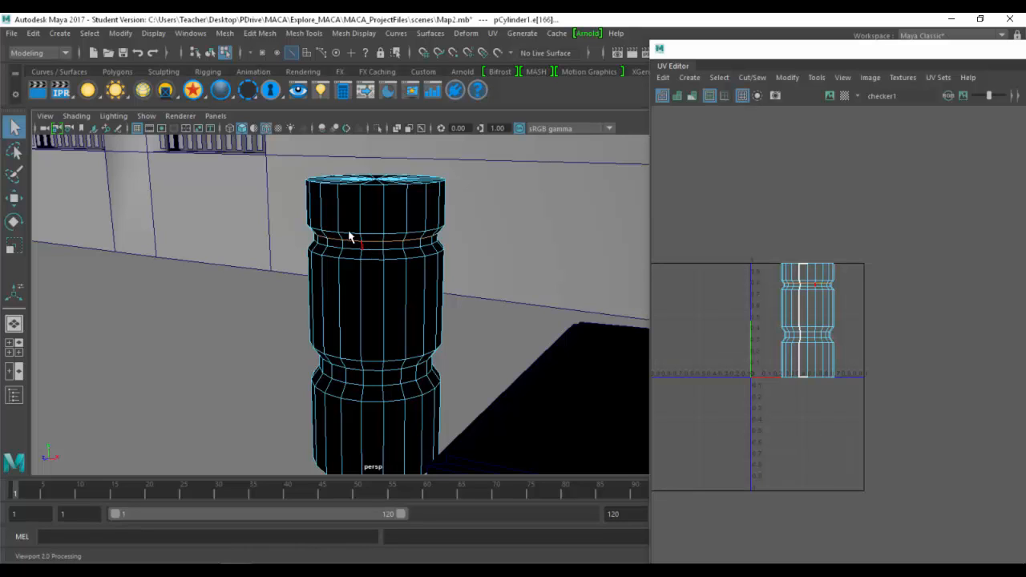
pyautogui.keyDown('alt'); pyautogui.moveTo(394, 233); pyautogui.dragTo(400, 230); pyautogui.keyUp('alt')
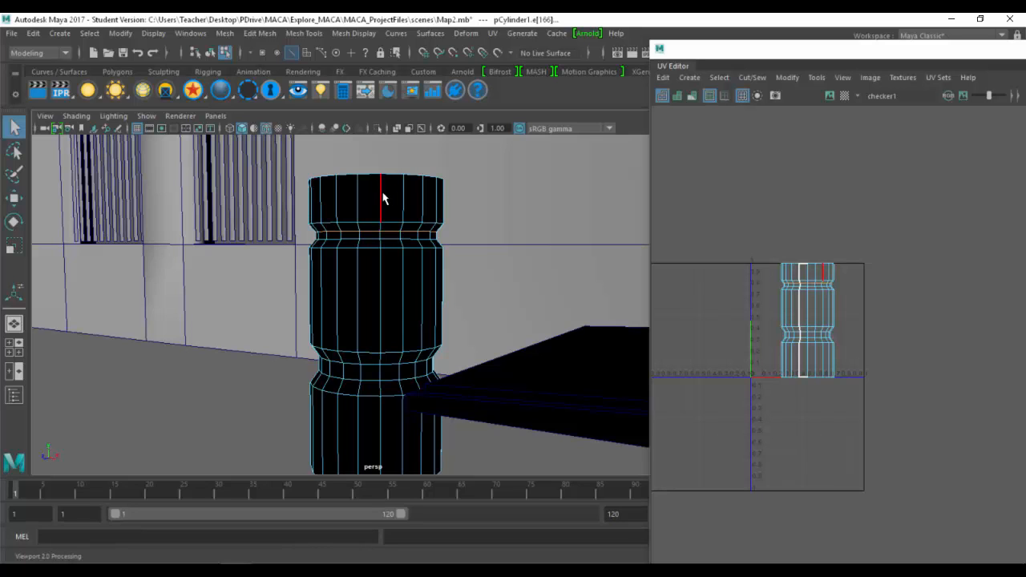
# Select the rim edge loops of the top and bottom caps and cut their UVs to separate the caps.
pyautogui.keyDown('alt'); pyautogui.moveTo(381, 202); pyautogui.dragTo(375, 215); pyautogui.keyUp('alt')
pyautogui.doubleClick(375, 210)
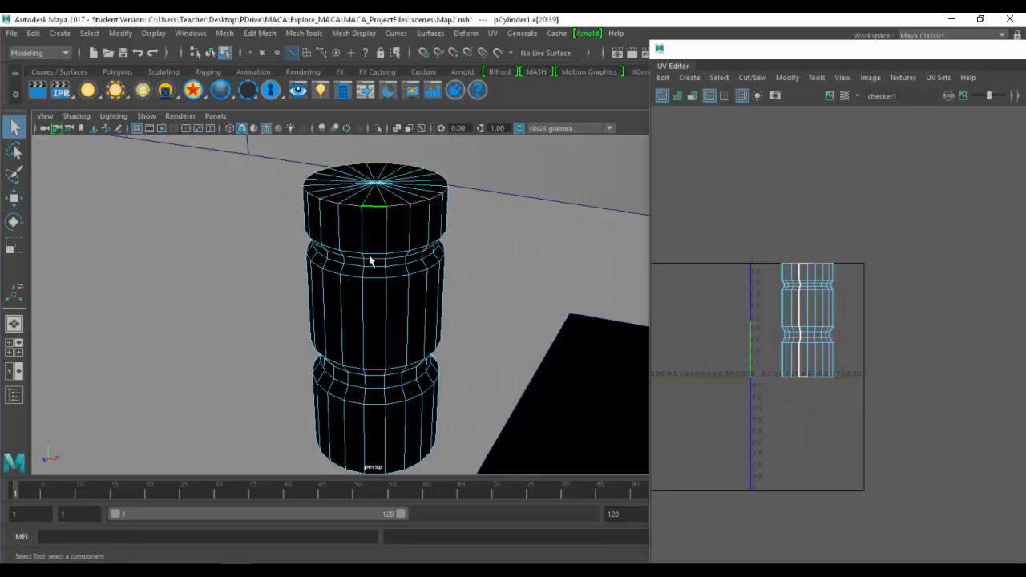
pyautogui.keyDown('alt'); pyautogui.moveTo(348, 362); pyautogui.dragTo(393, 303); pyautogui.keyUp('alt')
pyautogui.keyDown('shift'); pyautogui.doubleClick(405, 353); pyautogui.keyUp('shift')
pyautogui.rightClick(760, 238)
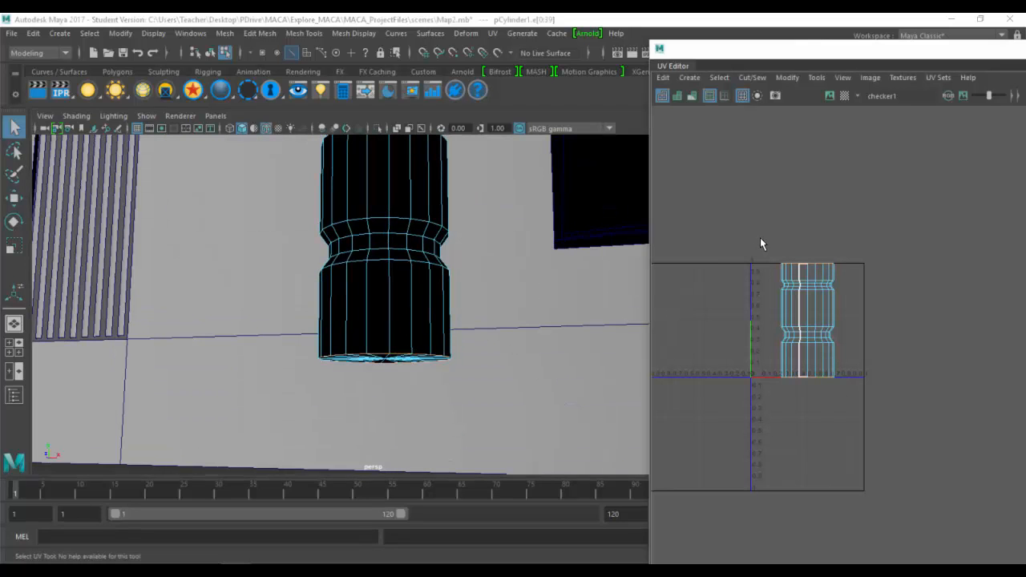
pyautogui.keyDown('shift'); pyautogui.rightClick(759, 242); pyautogui.keyUp('shift')
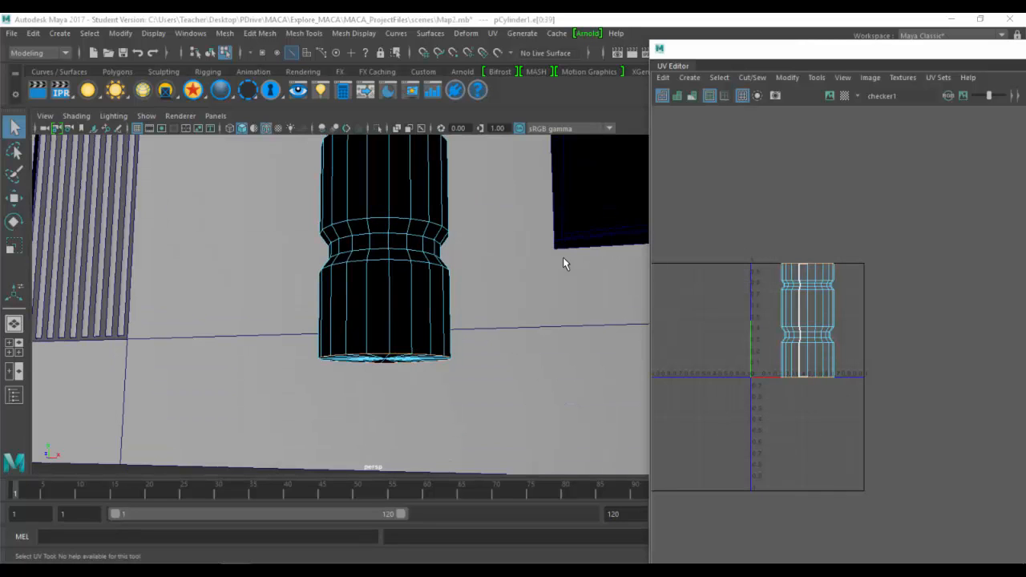
pyautogui.keyDown('alt'); pyautogui.moveTo(563, 257); pyautogui.dragTo(428, 262); pyautogui.keyUp('alt')
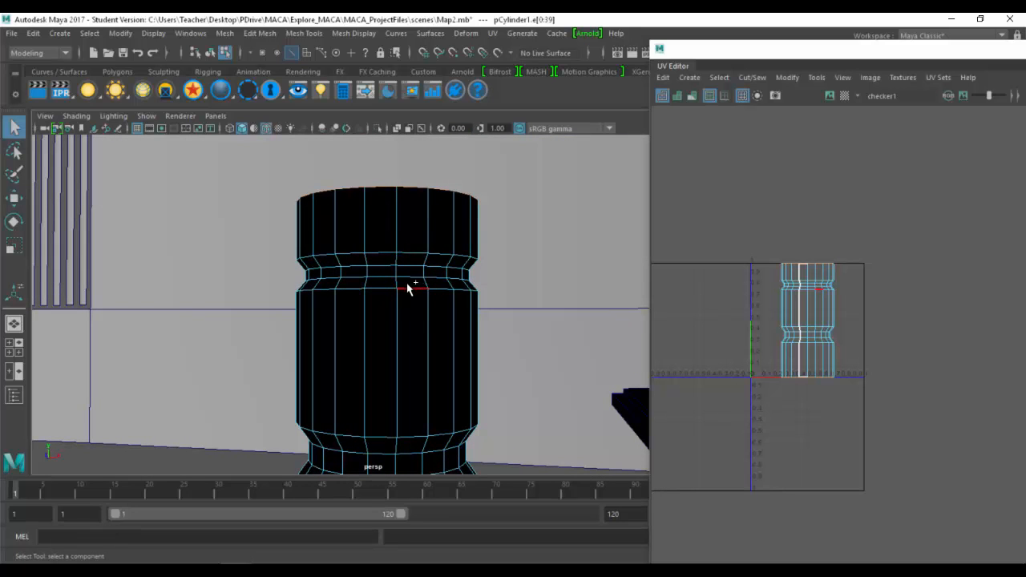
pyautogui.keyDown('shift'); pyautogui.moveTo(754, 218); pyautogui.dragTo(682, 232, button='right'); pyautogui.keyUp('shift')
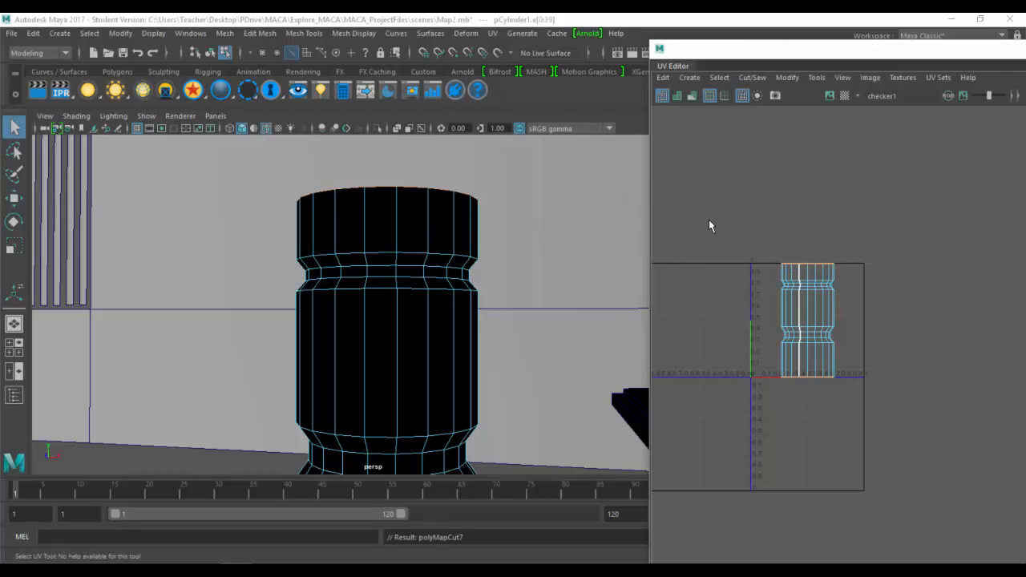
# Select all the cylinder's faces in the UV Editor and unfold their UVs.
pyautogui.moveTo(745, 210); pyautogui.dragTo(709, 203, button='right')
pyautogui.moveTo(744, 206); pyautogui.dragTo(883, 396)
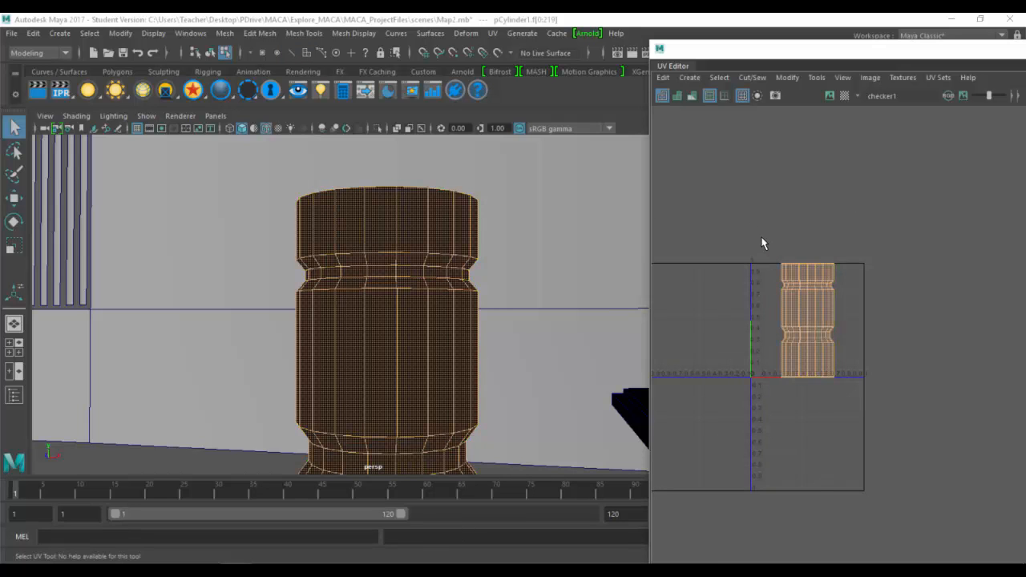
pyautogui.keyDown('shift'); pyautogui.moveTo(762, 210); pyautogui.dragTo(713, 210, button='right'); pyautogui.keyUp('shift')
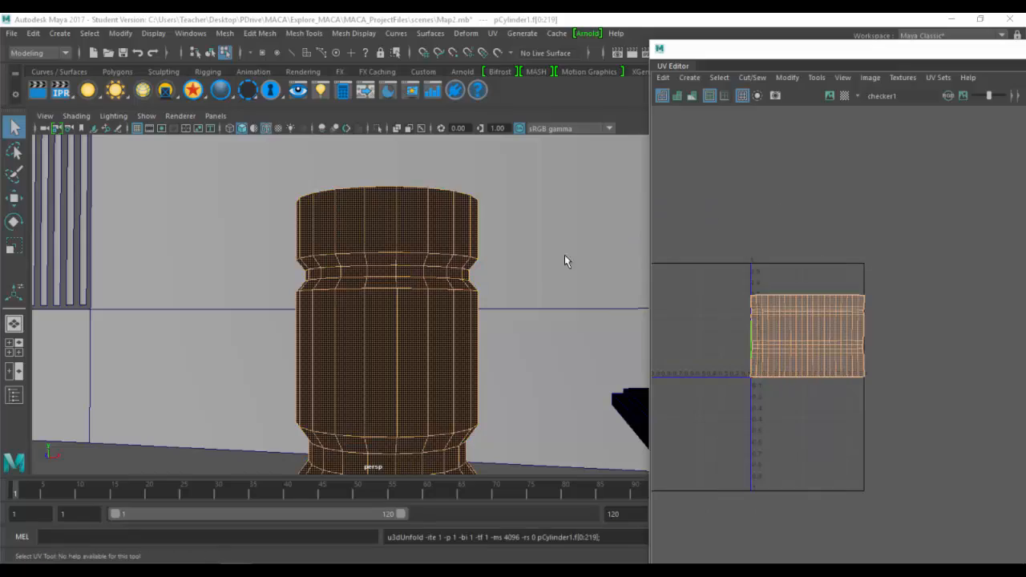
# Switch the viewport to textured display and check the checker pattern around the upper groove.
pyautogui.press('6')
pyautogui.moveTo(480, 263)
pyautogui.keyDown('alt'); pyautogui.mouseDown()
pyautogui.moveTo(504, 294)
pyautogui.moveTo(522, 273)
pyautogui.mouseUp(); pyautogui.keyUp('alt')
pyautogui.scroll(8, 509, 255)
pyautogui.keyDown('alt'); pyautogui.moveTo(532, 210); pyautogui.dragTo(536, 249, button='middle'); pyautogui.keyUp('alt')
pyautogui.press('F8')
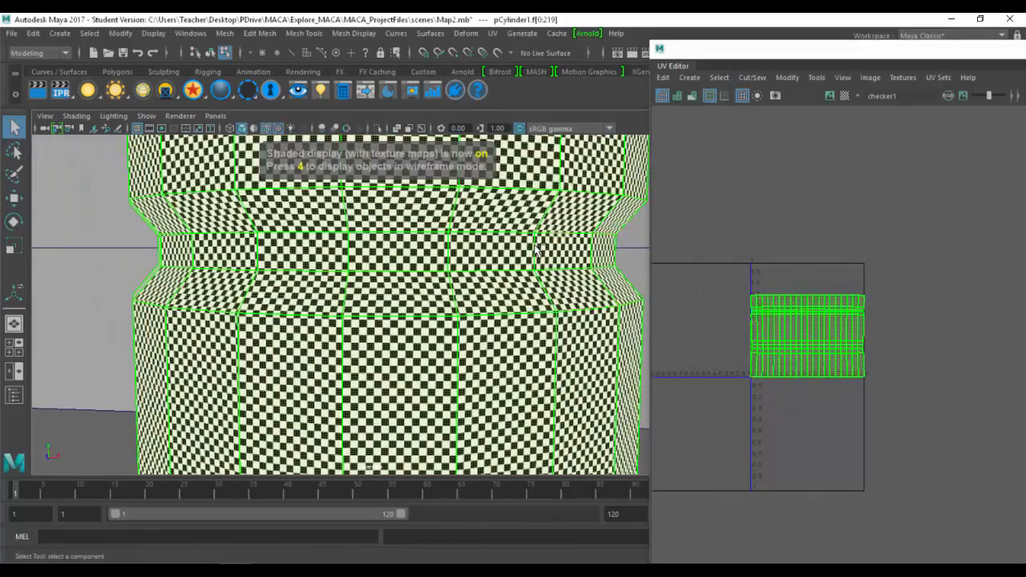
# Set the checker texture's Repeat UV to 40 by 40 in its 2D placement node and close the Attribute Editor.
pyautogui.hotkey('ctrl', 'a')
pyautogui.click(604, 97)
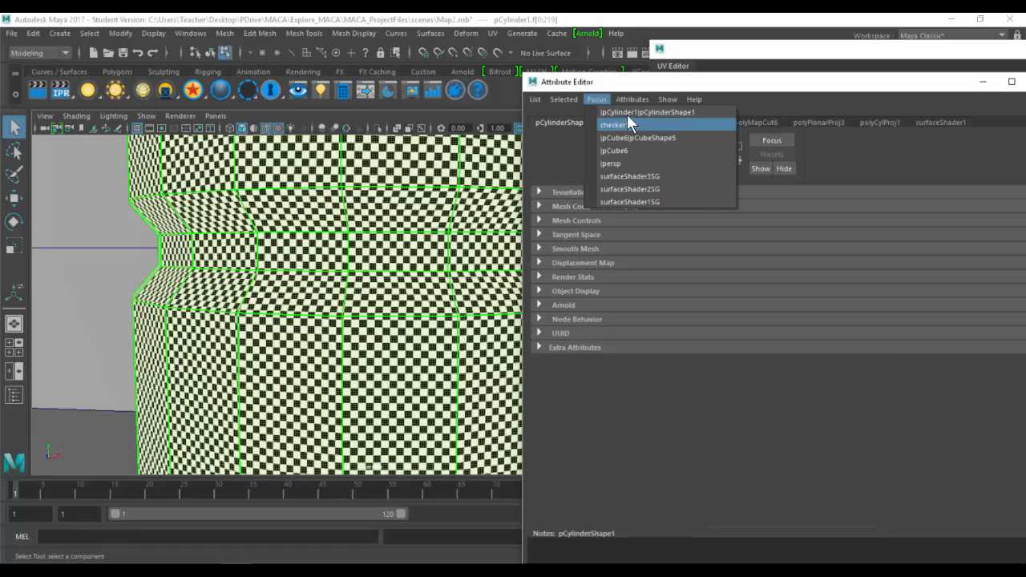
pyautogui.click(623, 125)
pyautogui.click(625, 121)
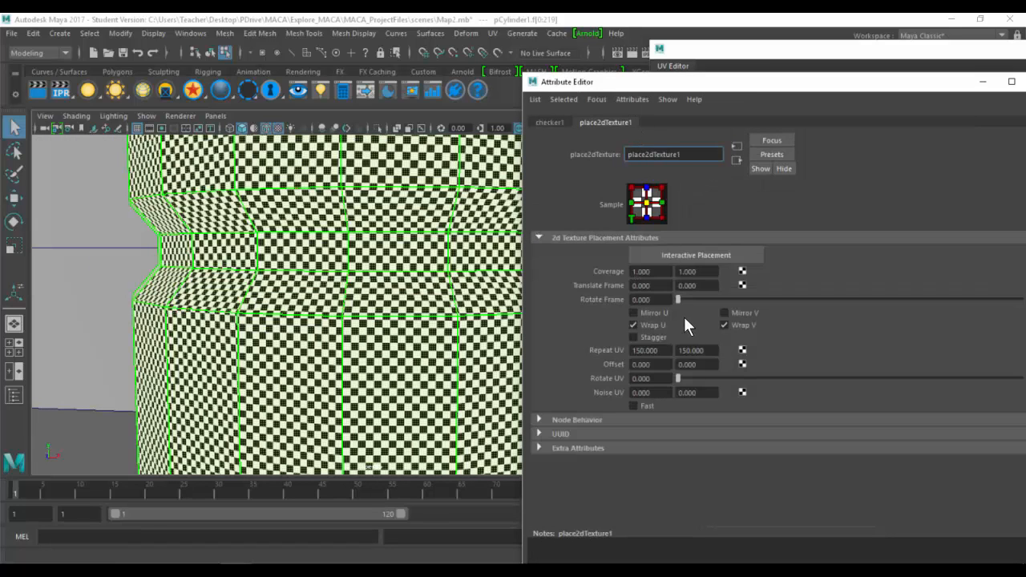
pyautogui.doubleClick(663, 349)
pyautogui.write('40')
pyautogui.press('Tab')
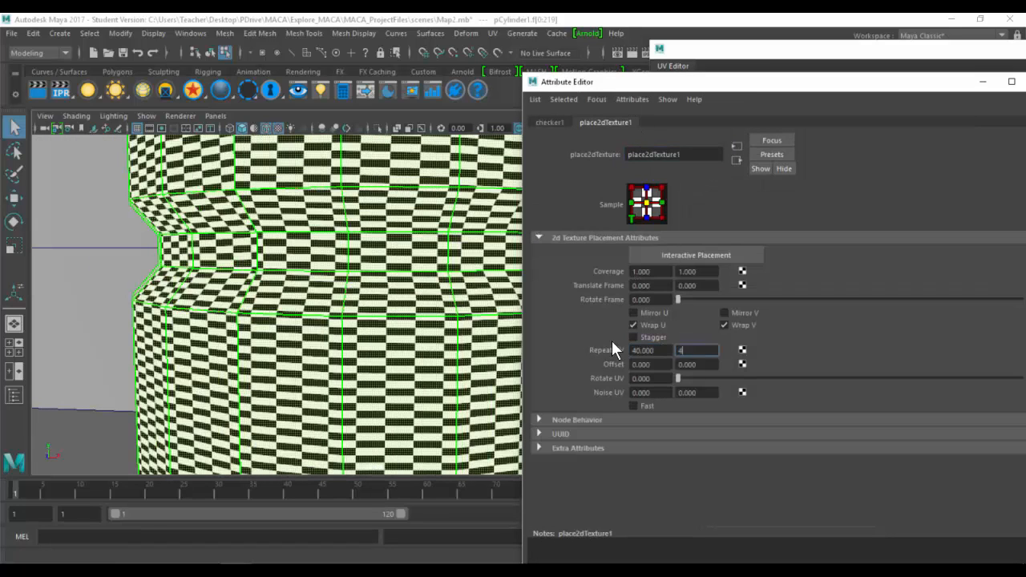
pyautogui.write('40')
pyautogui.press('Tab')
pyautogui.doubleClick(534, 81)
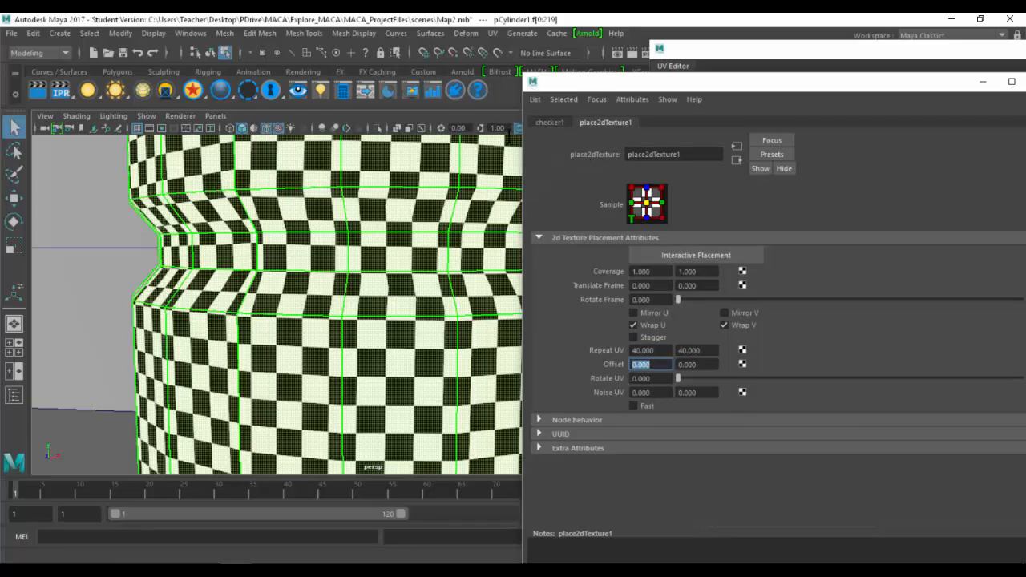
# Examine the enlarged checker pattern on the cylinder's side, grooves and cap for stretching.
pyautogui.scroll(-6, 334, 245)
pyautogui.keyDown('alt'); pyautogui.moveTo(420, 261); pyautogui.dragTo(396, 250); pyautogui.keyUp('alt')
pyautogui.press('F8')
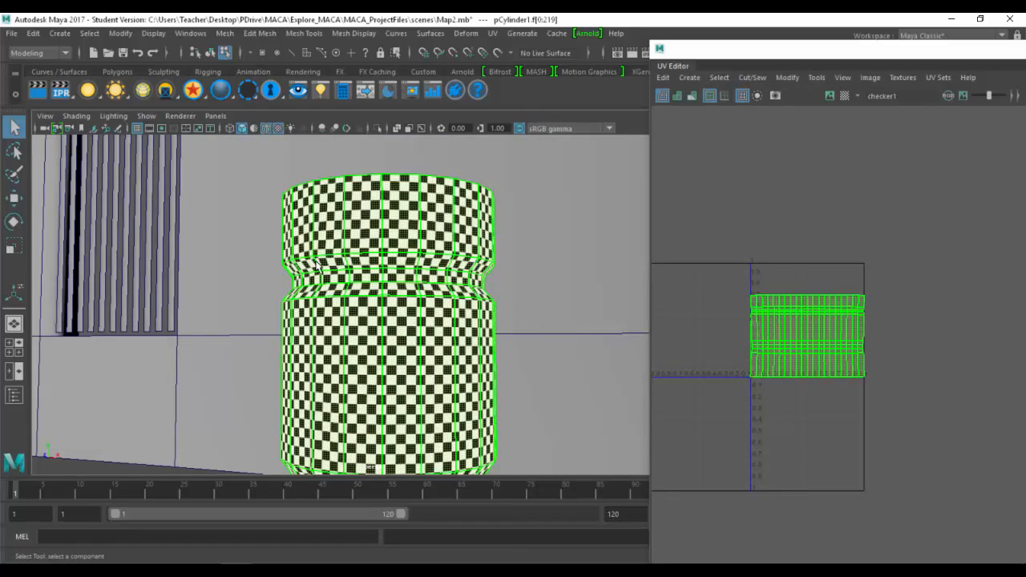
pyautogui.scroll(6, 568, 260)
pyautogui.press('F8')
pyautogui.press('F8')
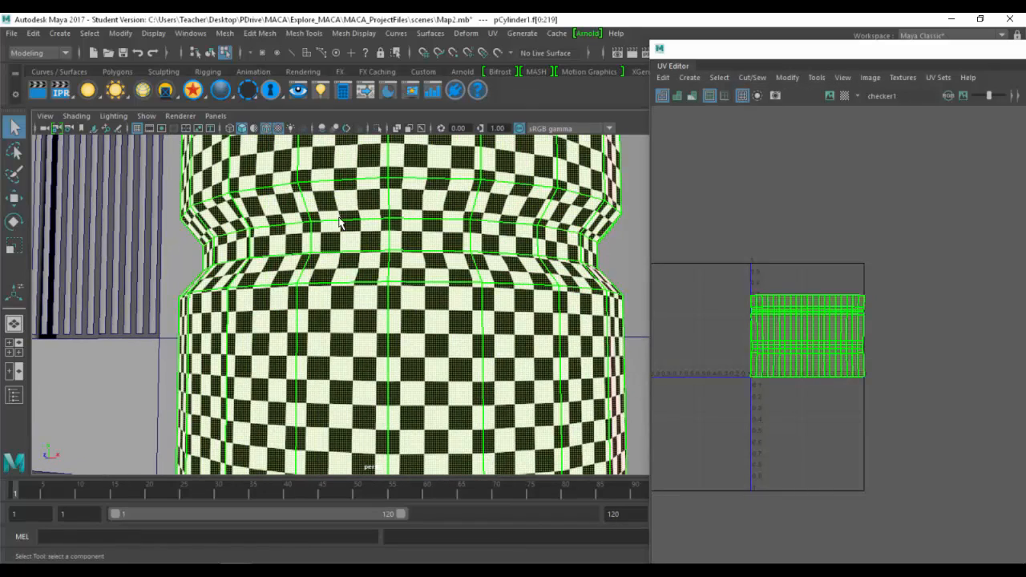
pyautogui.moveTo(407, 224)
pyautogui.keyDown('alt'); pyautogui.mouseDown()
pyautogui.moveTo(419, 279)
pyautogui.moveTo(399, 222)
pyautogui.mouseUp(); pyautogui.keyUp('alt')
pyautogui.press('F8')
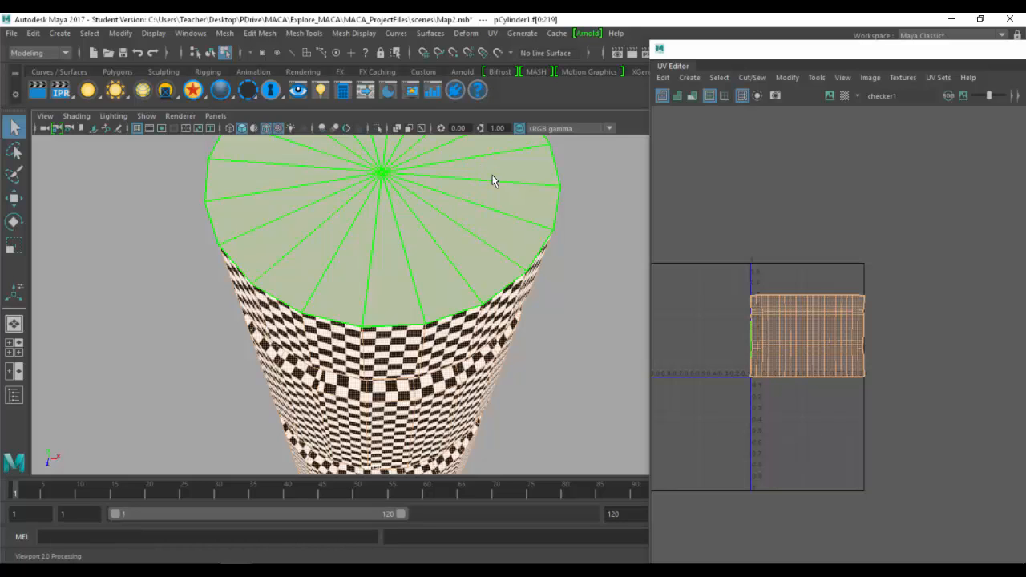
# Select the cap faces at both ends of the cylinder through wireframe display, then restore textured display.
pyautogui.keyDown('alt'); pyautogui.moveTo(478, 189); pyautogui.dragTo(439, 218); pyautogui.keyUp('alt')
pyautogui.press('4')
pyautogui.moveTo(438, 218)
pyautogui.keyDown('alt'); pyautogui.mouseDown(button='middle')
pyautogui.moveTo(402, 213)
pyautogui.moveTo(421, 212)
pyautogui.mouseUp(button='middle'); pyautogui.keyUp('alt')
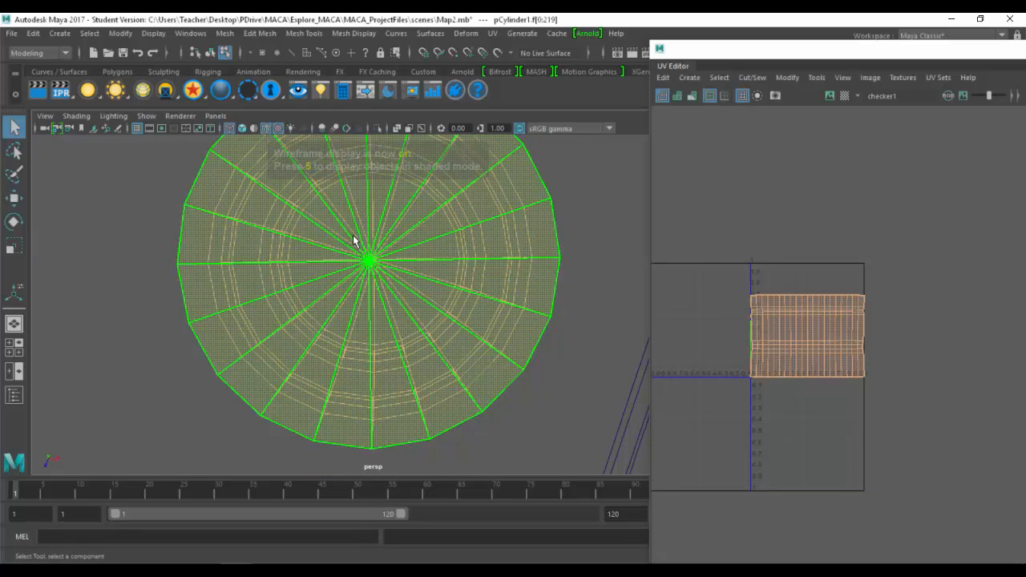
pyautogui.moveTo(355, 236); pyautogui.dragTo(382, 282)
pyautogui.moveTo(393, 335)
pyautogui.keyDown('alt'); pyautogui.mouseDown()
pyautogui.moveTo(408, 229)
pyautogui.moveTo(386, 396)
pyautogui.moveTo(396, 296)
pyautogui.moveTo(355, 294)
pyautogui.mouseUp(); pyautogui.keyUp('alt')
pyautogui.press('6')
pyautogui.click(431, 207)
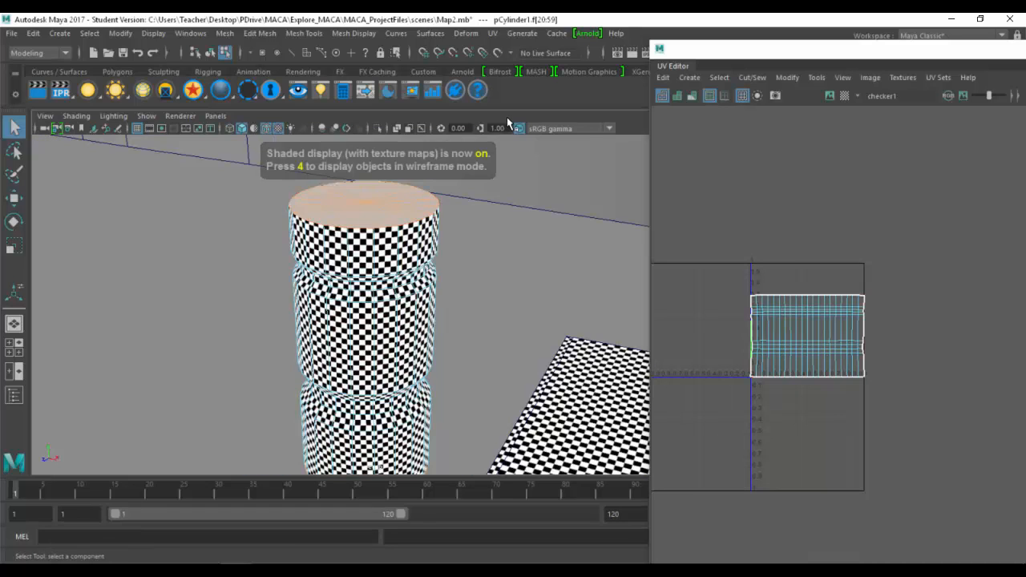
# Apply a planar UV projection from the Y axis to the selected cap faces of the cylinder.
pyautogui.click(493, 34)
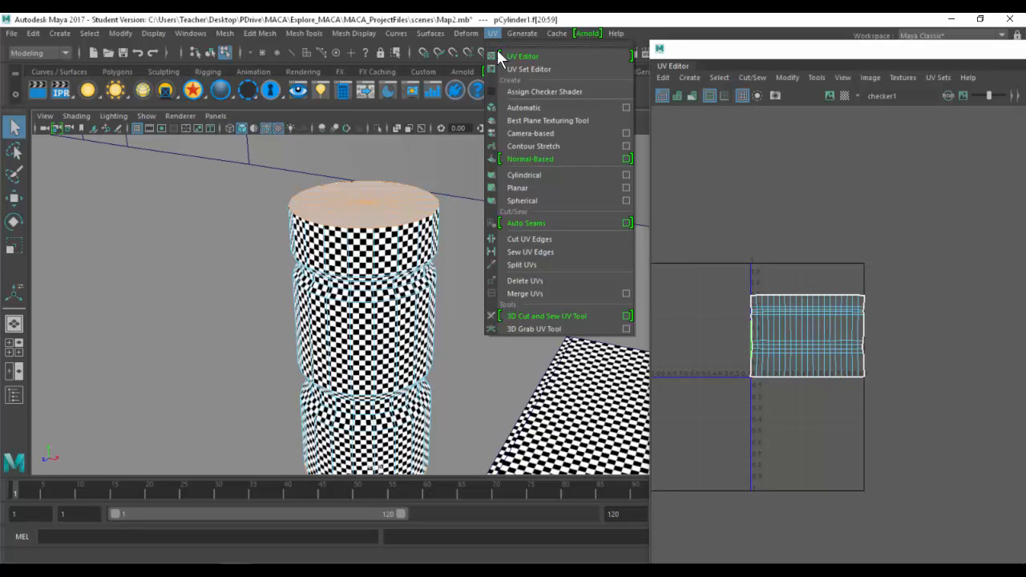
pyautogui.click(626, 188)
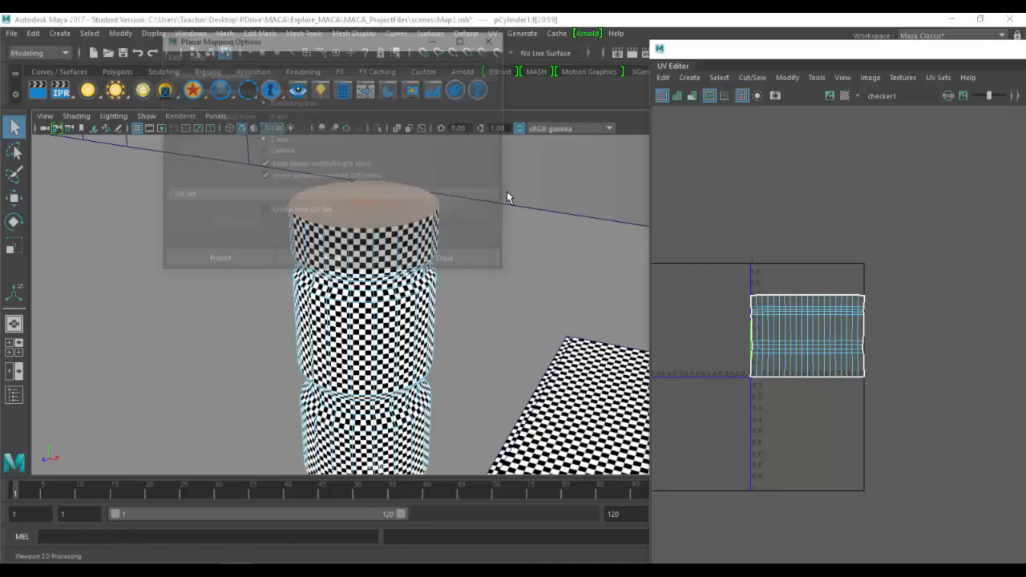
pyautogui.click(278, 129)
pyautogui.click(220, 260)
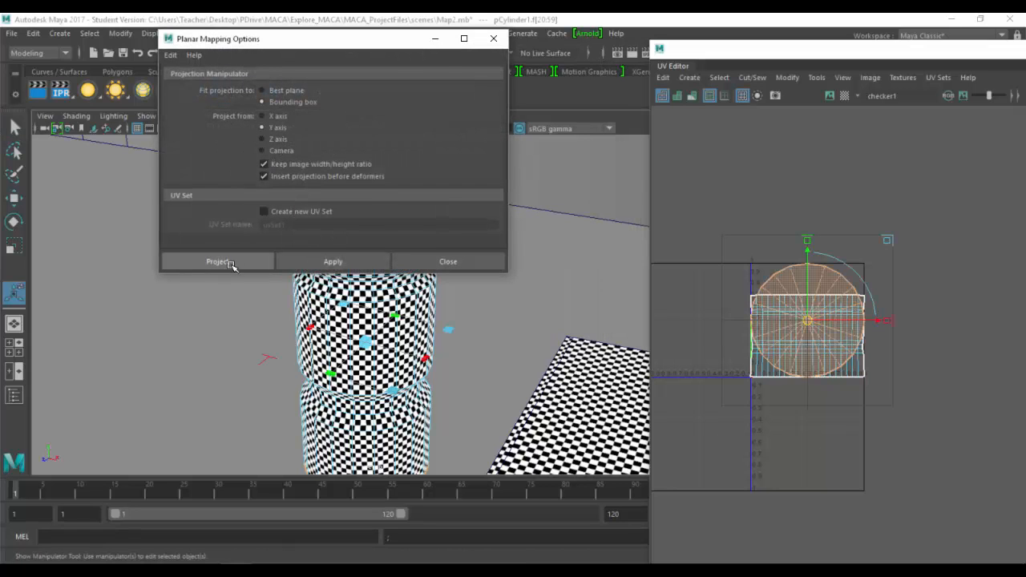
pyautogui.keyDown('alt'); pyautogui.moveTo(393, 255); pyautogui.dragTo(508, 277); pyautogui.keyUp('alt')
pyautogui.keyDown('alt'); pyautogui.moveTo(508, 277); pyautogui.dragTo(626, 279, button='right'); pyautogui.keyUp('alt')
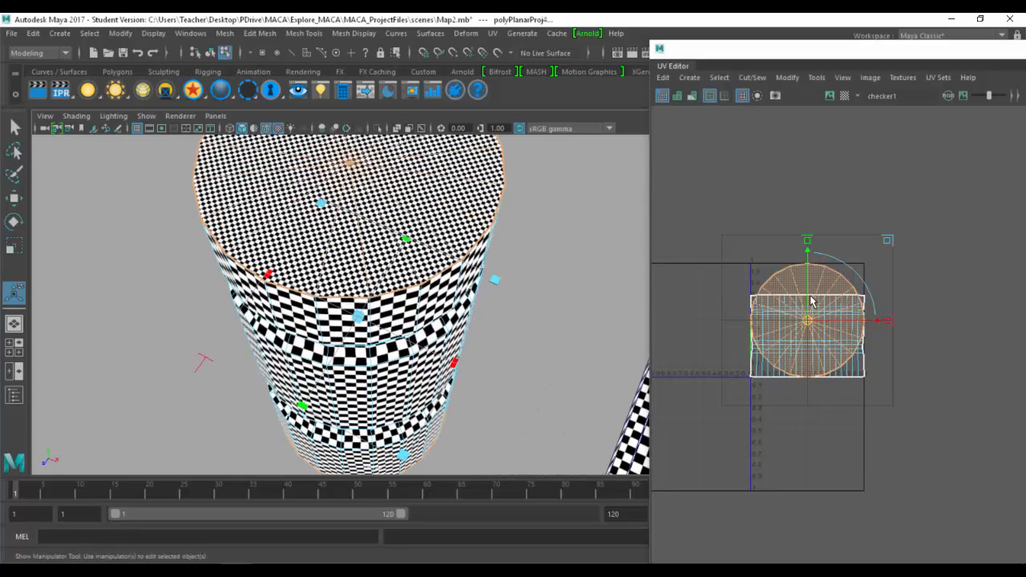
# Select all of the cylinder's UV shells and lay them out without overlap at a packing resolution of 4096.
pyautogui.moveTo(810, 297); pyautogui.dragTo(754, 278, button='right')
pyautogui.moveTo(681, 197); pyautogui.dragTo(936, 464)
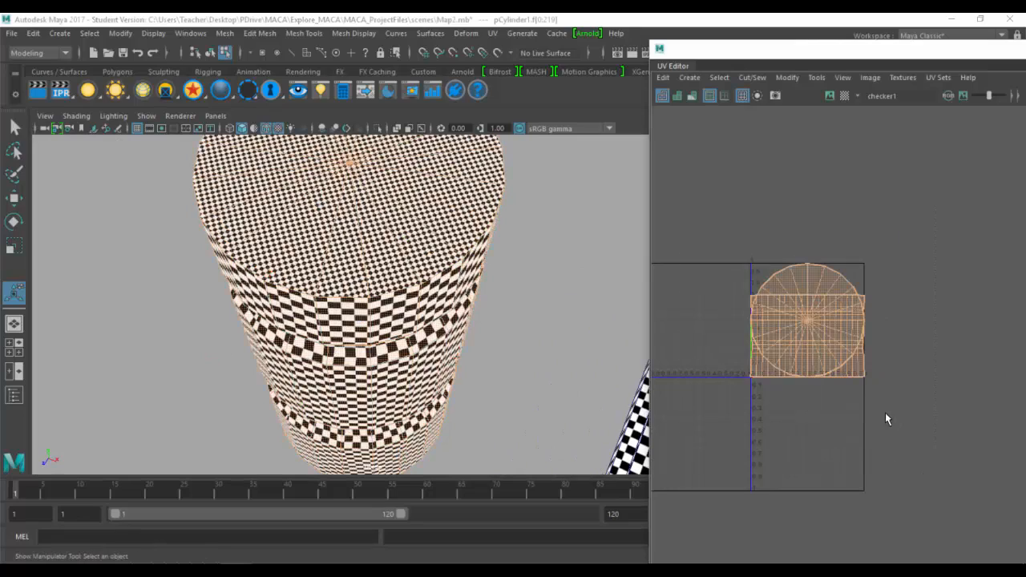
pyautogui.keyDown('alt'); pyautogui.moveTo(419, 293); pyautogui.dragTo(412, 233); pyautogui.keyUp('alt')
pyautogui.keyDown('shift'); pyautogui.moveTo(768, 194); pyautogui.dragTo(676, 234, button='right'); pyautogui.keyUp('shift')
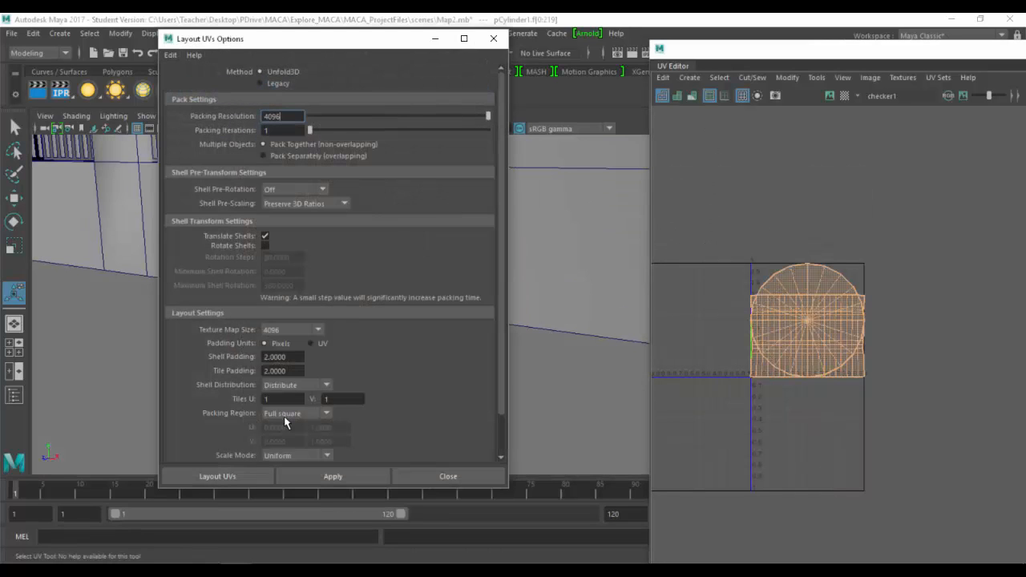
pyautogui.click(249, 476)
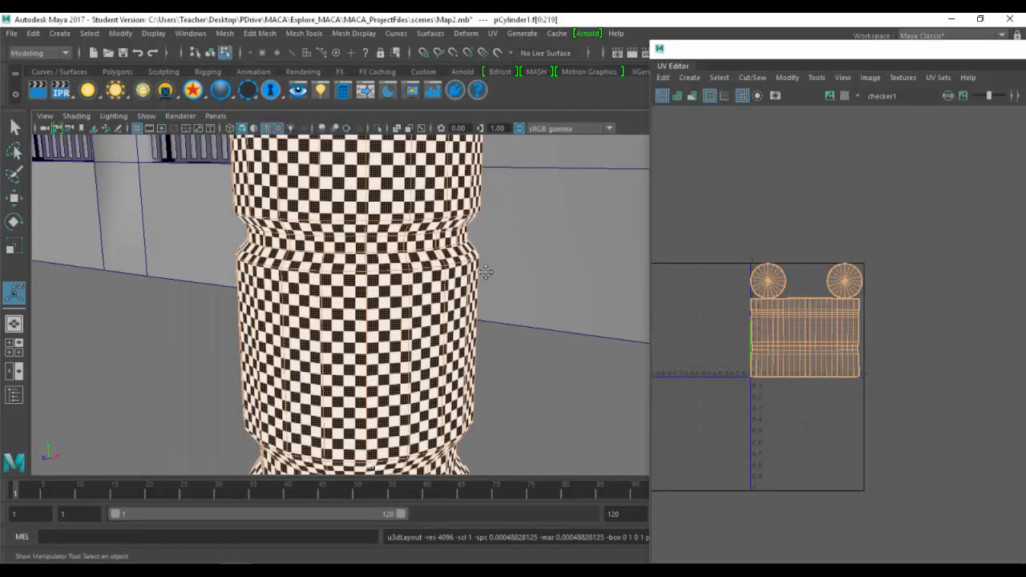
# Examine the checker pattern on the cylinder's cap, side and upper groove for even square sizes.
pyautogui.keyDown('alt'); pyautogui.moveTo(486, 273); pyautogui.dragTo(484, 321, button='middle'); pyautogui.keyUp('alt')
pyautogui.keyDown('alt'); pyautogui.moveTo(484, 321); pyautogui.dragTo(513, 353); pyautogui.keyUp('alt')
pyautogui.keyDown('alt'); pyautogui.moveTo(545, 324); pyautogui.dragTo(664, 311, button='right'); pyautogui.keyUp('alt')
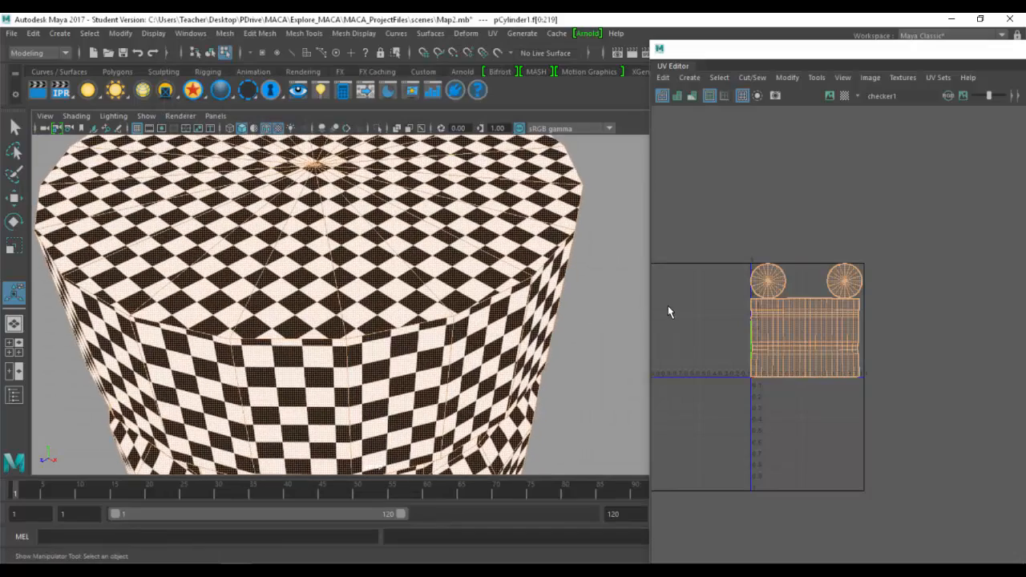
pyautogui.keyDown('alt'); pyautogui.moveTo(521, 313); pyautogui.dragTo(561, 277); pyautogui.keyUp('alt')
pyautogui.keyDown('alt'); pyautogui.moveTo(407, 280); pyautogui.dragTo(433, 296); pyautogui.keyUp('alt')
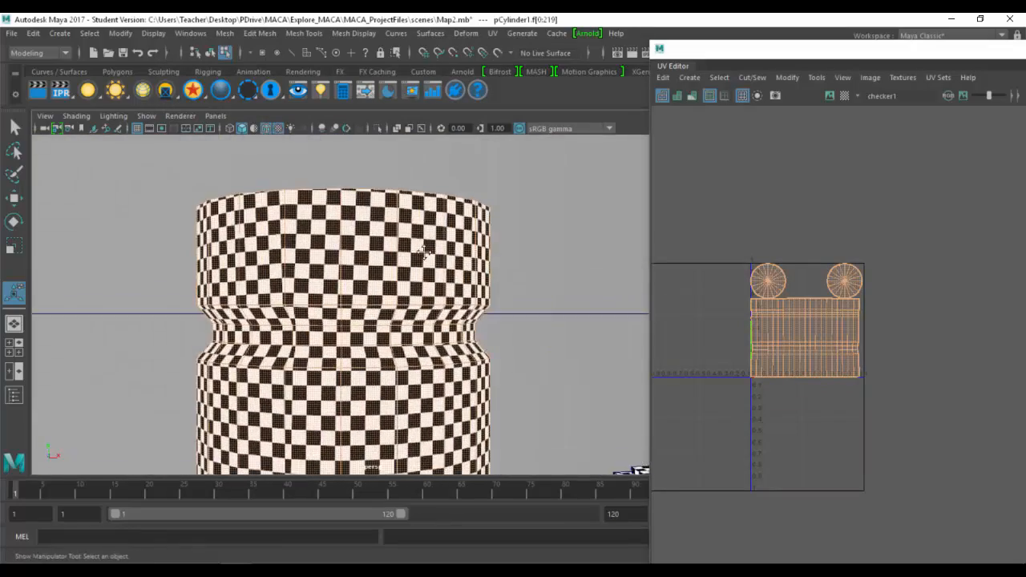
pyautogui.keyDown('alt'); pyautogui.moveTo(433, 296); pyautogui.dragTo(435, 250, button='middle'); pyautogui.keyUp('alt')
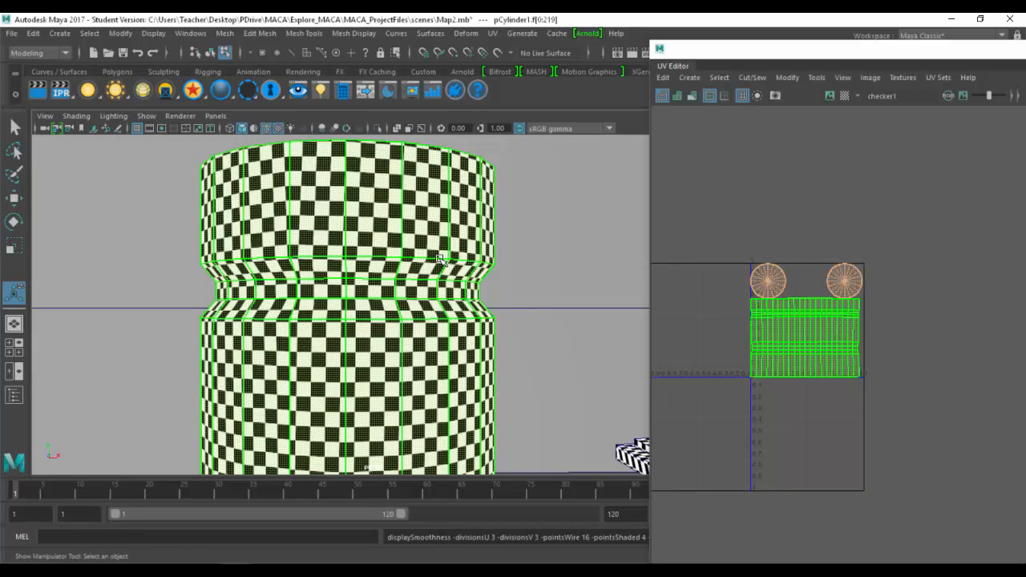
# Return to object mode and inspect the checker distortion along the cylinder's UV seam in smooth mesh preview.
pyautogui.keyDown('alt'); pyautogui.moveTo(439, 258); pyautogui.dragTo(385, 252); pyautogui.keyUp('alt')
pyautogui.moveTo(385, 252); pyautogui.dragTo(433, 210, button='right')
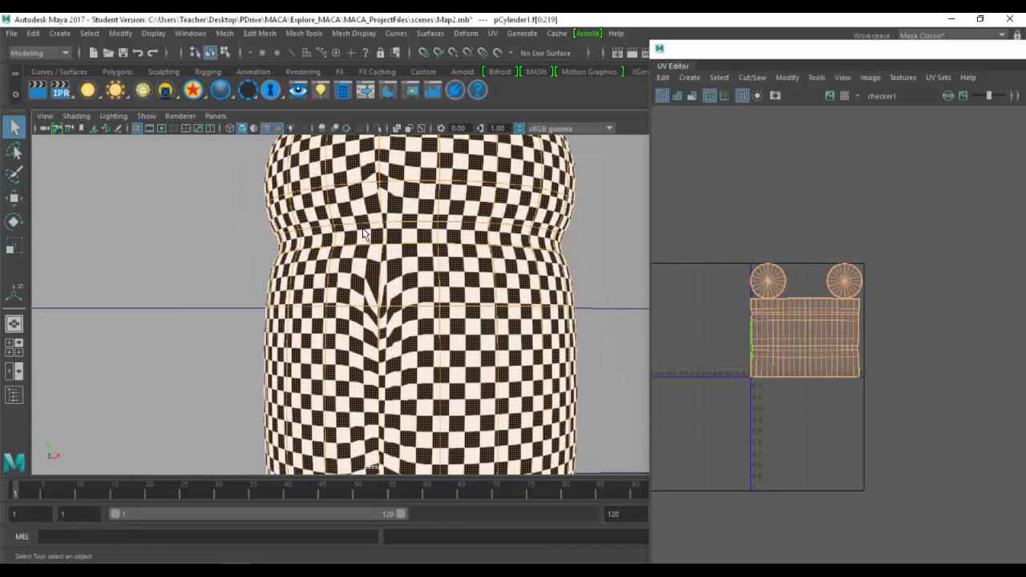
pyautogui.keyDown('alt'); pyautogui.moveTo(317, 254); pyautogui.dragTo(378, 267); pyautogui.keyUp('alt')
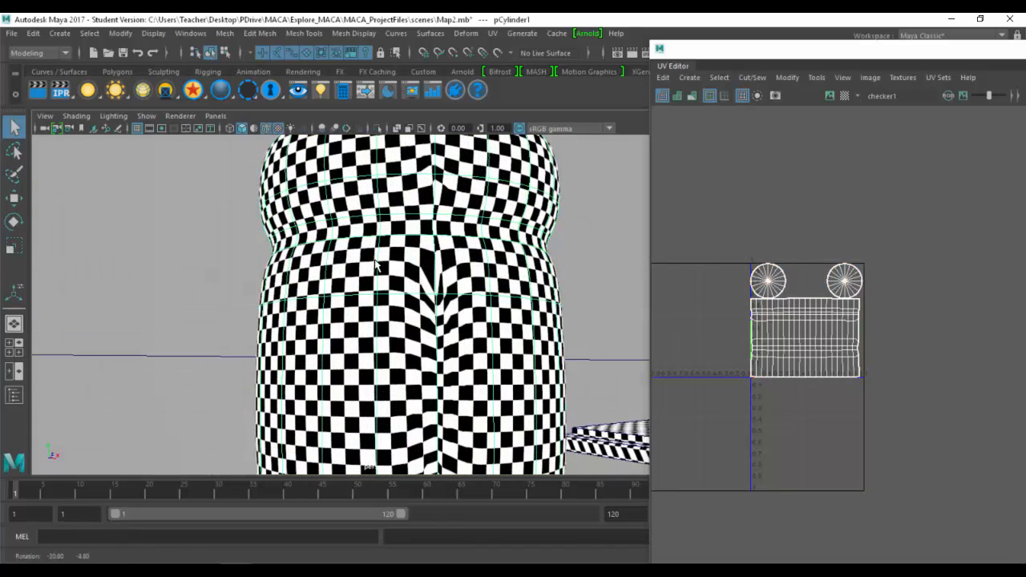
pyautogui.click(439, 306)
pyautogui.click(439, 261)
pyautogui.keyDown('alt'); pyautogui.moveTo(486, 257); pyautogui.dragTo(441, 284, button='middle'); pyautogui.keyUp('alt')
pyautogui.keyDown('alt'); pyautogui.moveTo(441, 284); pyautogui.dragTo(398, 258); pyautogui.keyUp('alt')
# Turn off the cylinder's smooth preview and apply a real mesh Smooth with one division.
pyautogui.press('1')
pyautogui.press('3')
pyautogui.press('1')
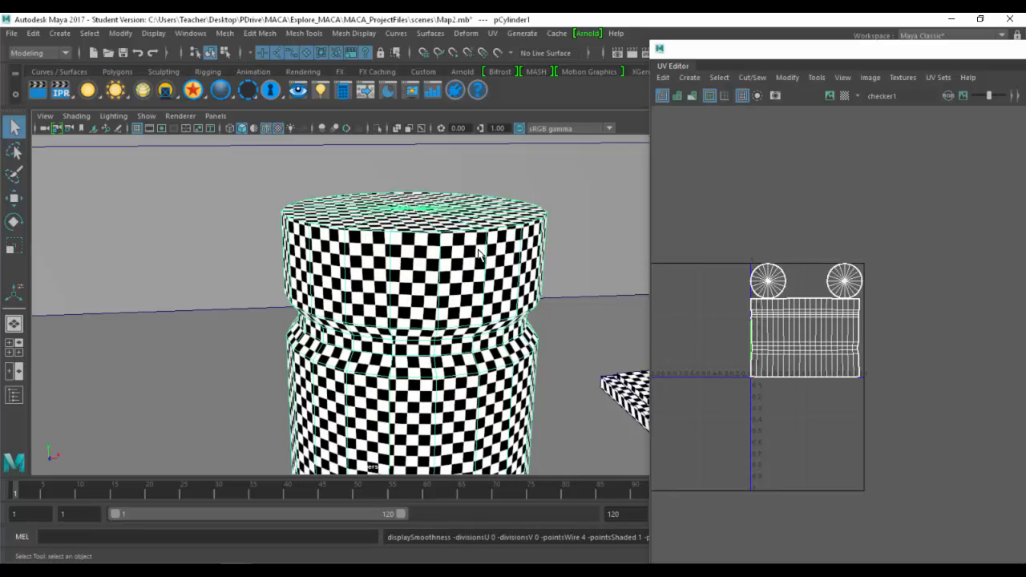
pyautogui.click(224, 33)
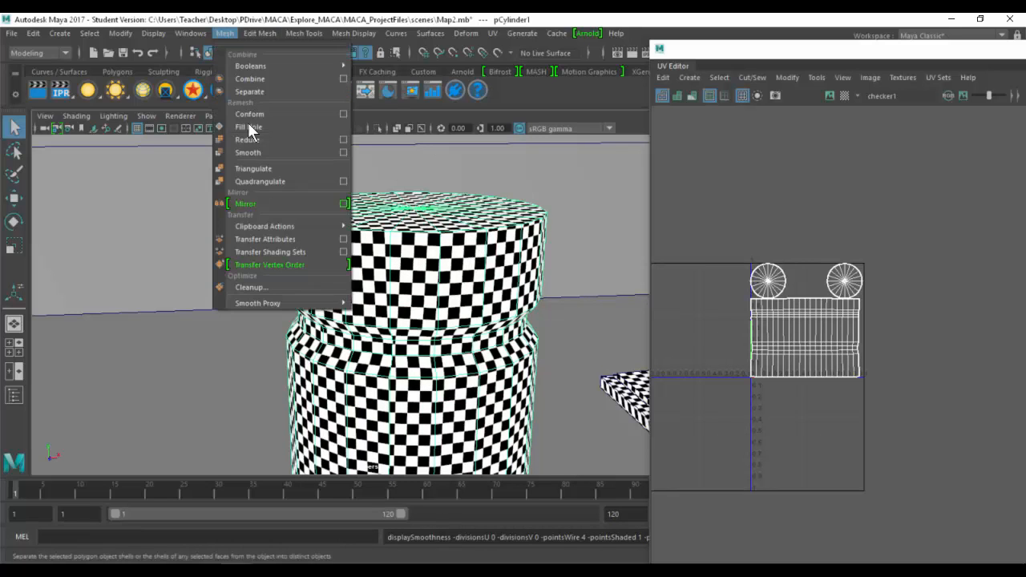
pyautogui.click(245, 152)
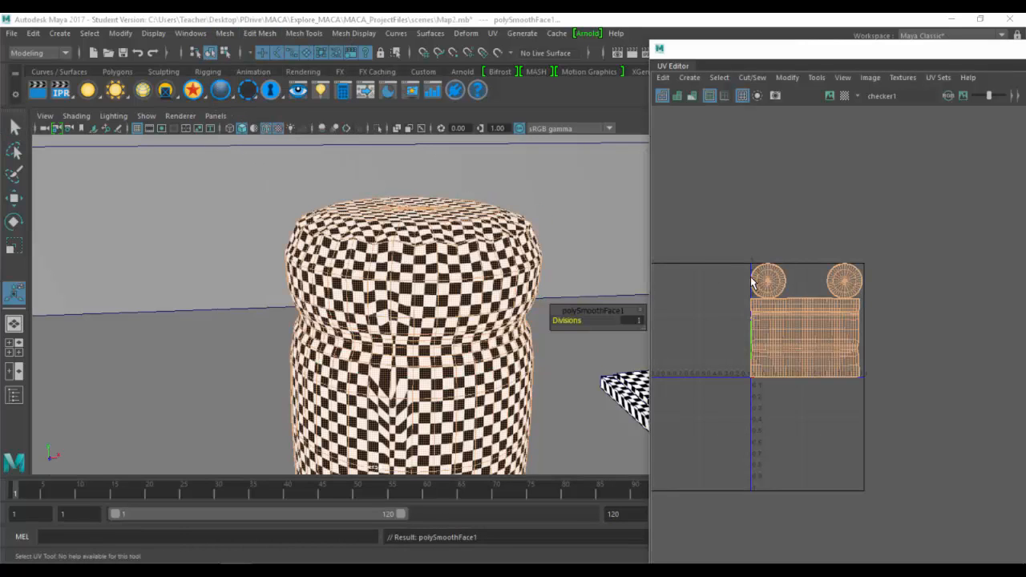
# Unfold the UVs of all the smoothed cylinder's faces and lay the shells out again.
pyautogui.moveTo(752, 282); pyautogui.dragTo(722, 267, button='right')
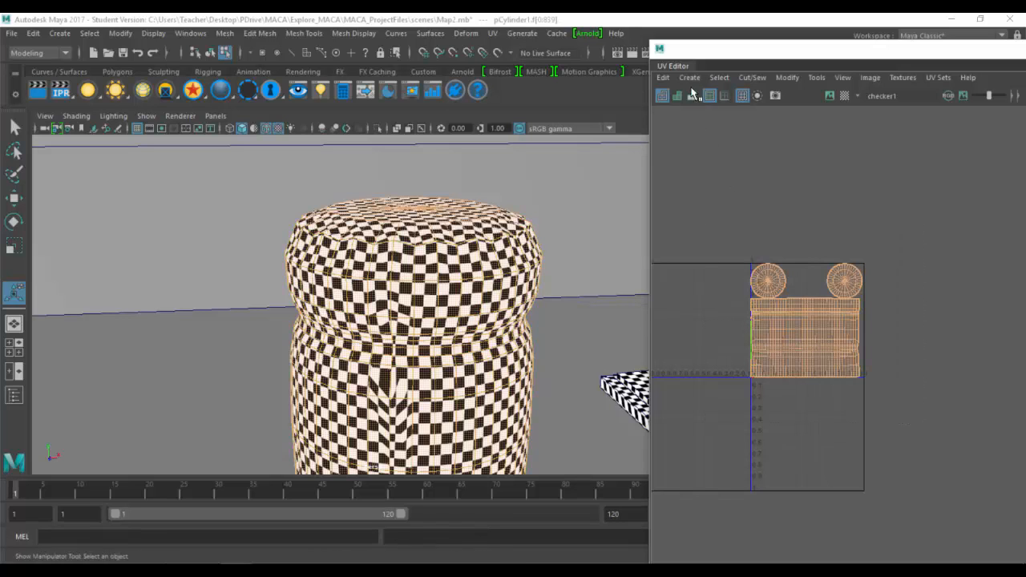
pyautogui.keyDown('shift'); pyautogui.moveTo(755, 234); pyautogui.dragTo(686, 206, button='right'); pyautogui.keyUp('shift')
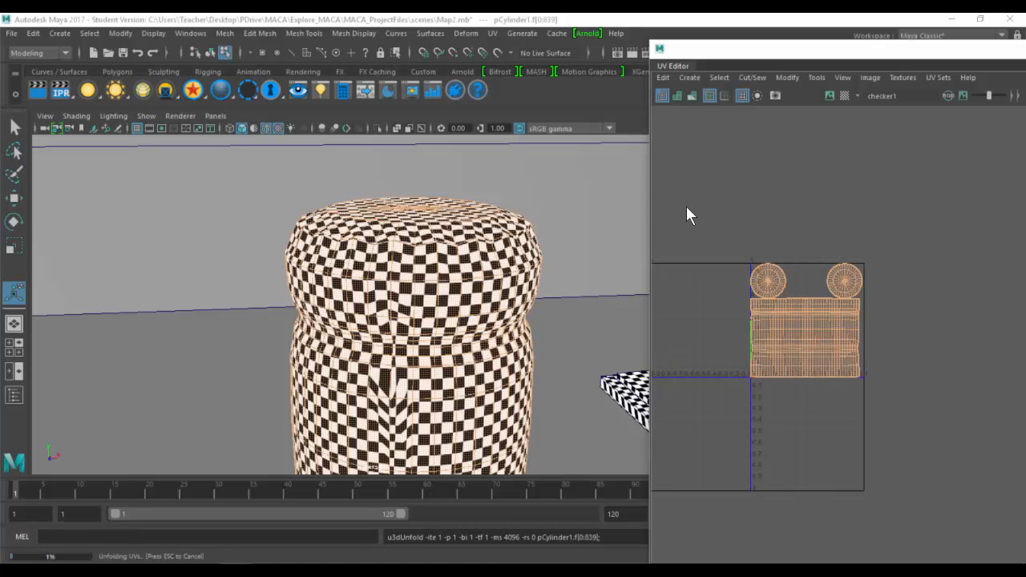
pyautogui.keyDown('shift'); pyautogui.moveTo(820, 211); pyautogui.dragTo(711, 250, button='right'); pyautogui.keyUp('shift')
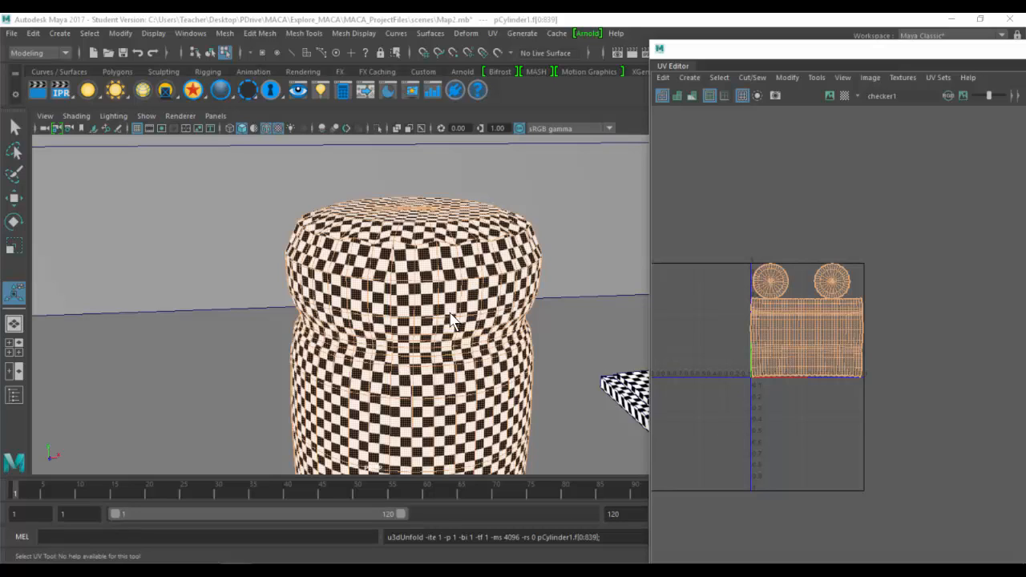
# Return to object mode and examine the checker pattern around the smoothed cylinder's seam, grooves and ends.
pyautogui.keyDown('alt'); pyautogui.moveTo(407, 295); pyautogui.dragTo(390, 239, button='middle'); pyautogui.keyUp('alt')
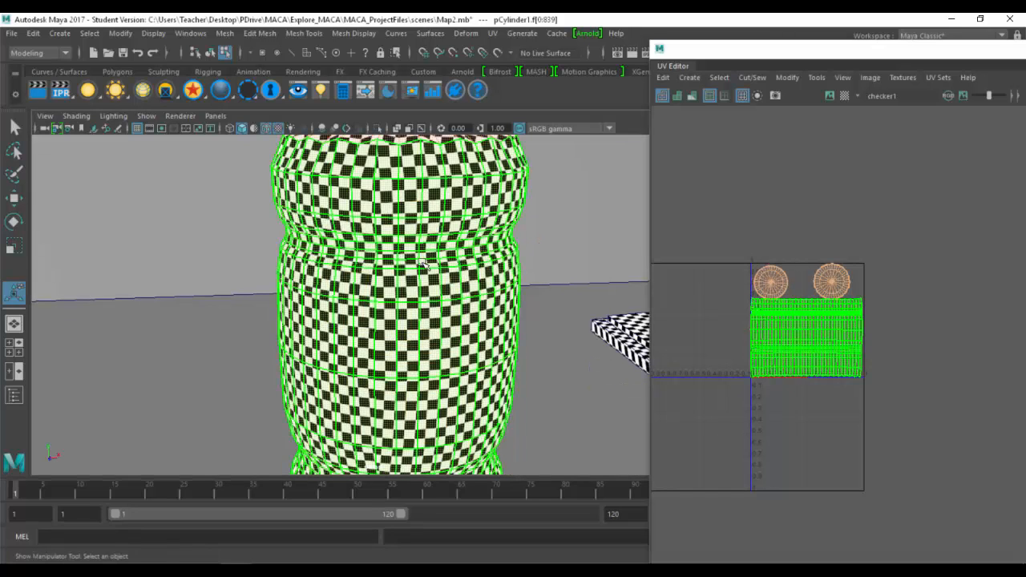
pyautogui.moveTo(746, 271); pyautogui.dragTo(743, 240, button='right')
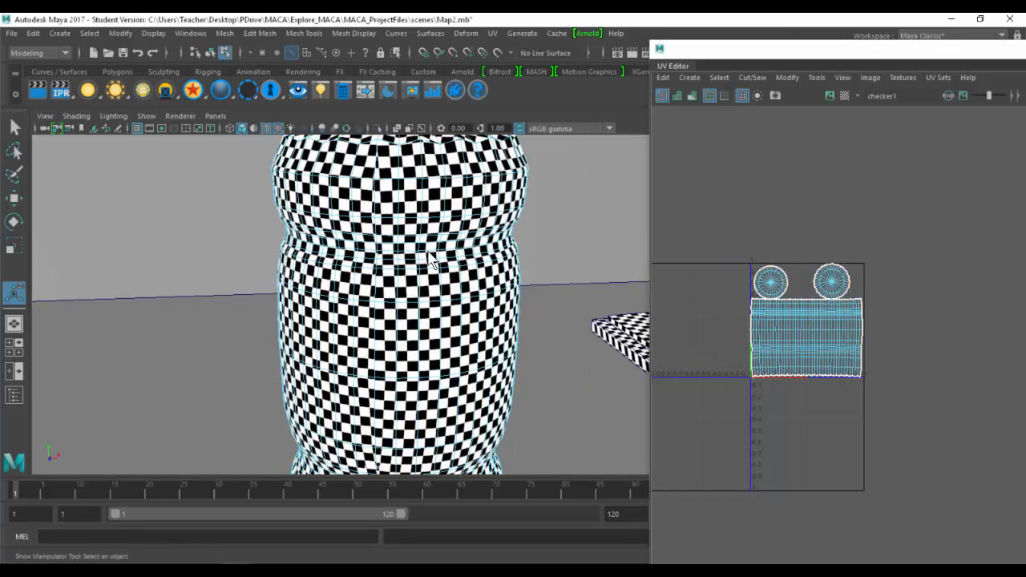
pyautogui.moveTo(432, 255); pyautogui.dragTo(481, 228, button='right')
pyautogui.click(537, 266)
pyautogui.keyDown('alt'); pyautogui.moveTo(507, 304); pyautogui.dragTo(467, 255); pyautogui.keyUp('alt')
pyautogui.click(514, 282)
pyautogui.click(541, 281)
pyautogui.click(426, 298)
pyautogui.click(541, 280)
pyautogui.keyDown('alt'); pyautogui.moveTo(477, 321); pyautogui.dragTo(442, 329, button='right'); pyautogui.keyUp('alt')
pyautogui.keyDown('alt'); pyautogui.moveTo(497, 333); pyautogui.dragTo(487, 259, button='middle'); pyautogui.keyUp('alt')
pyautogui.keyDown('alt'); pyautogui.moveTo(488, 258); pyautogui.dragTo(505, 258, button='right'); pyautogui.keyUp('alt')
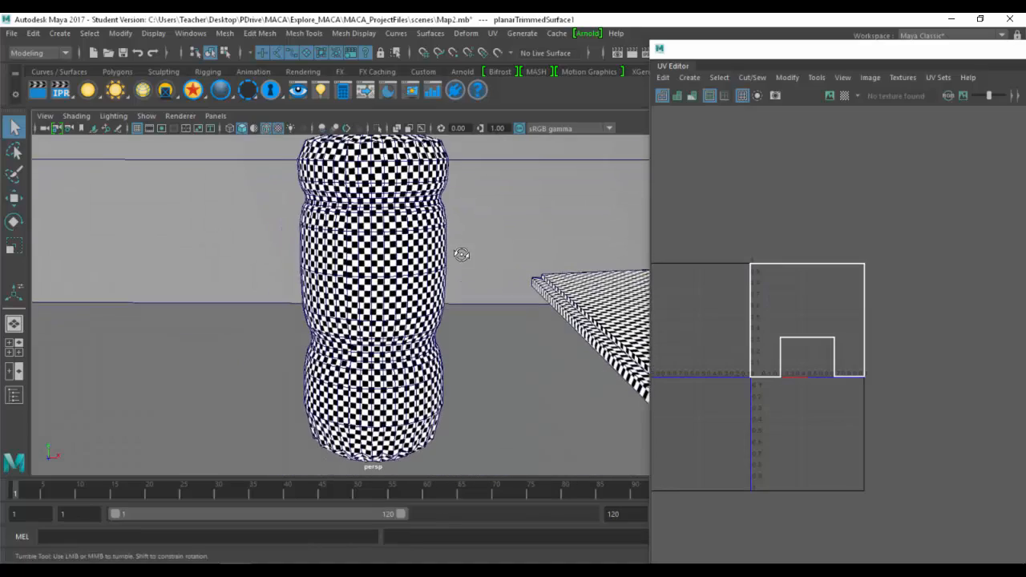
pyautogui.keyDown('alt'); pyautogui.moveTo(461, 254); pyautogui.dragTo(491, 272); pyautogui.keyUp('alt')
pyautogui.keyDown('alt'); pyautogui.moveTo(492, 272); pyautogui.dragTo(466, 322, button='middle'); pyautogui.keyUp('alt')
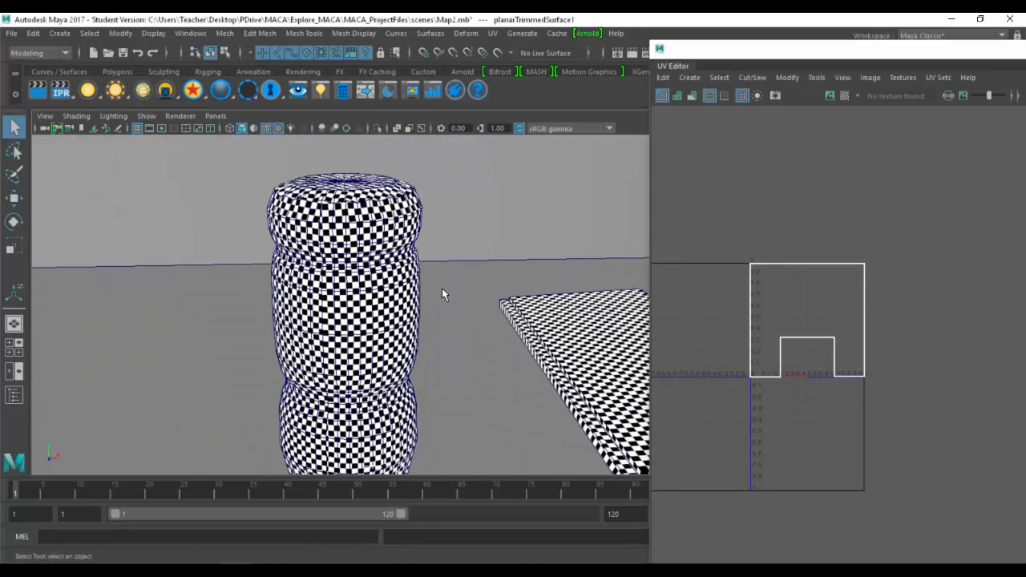
# Turn off the wireframe overlay on shaded objects and check the smoothed cylinder's checker pattern.
pyautogui.click(347, 213)
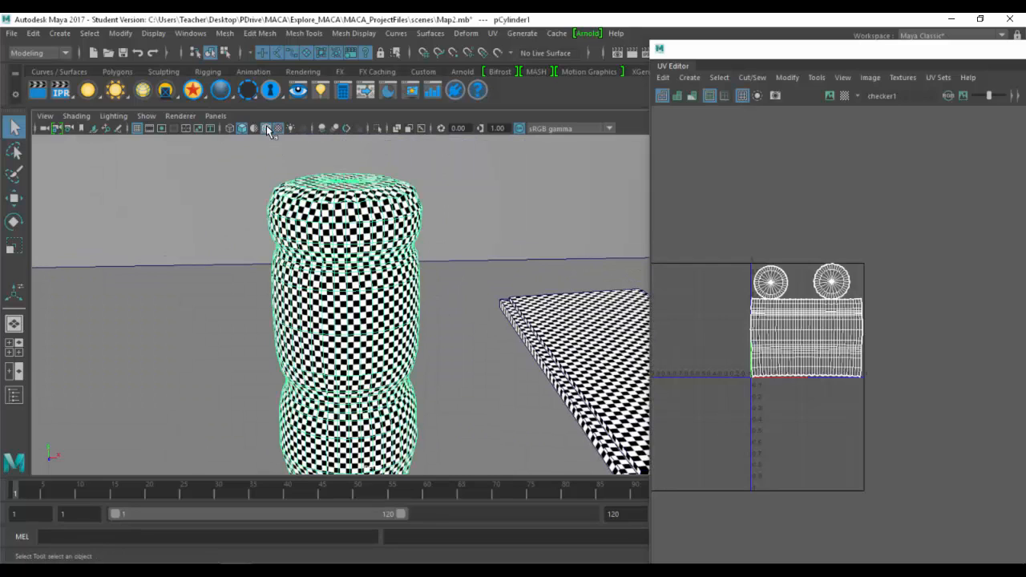
pyautogui.click(267, 129)
pyautogui.click(246, 233)
pyautogui.keyDown('alt'); pyautogui.moveTo(299, 289); pyautogui.dragTo(454, 313); pyautogui.keyUp('alt')
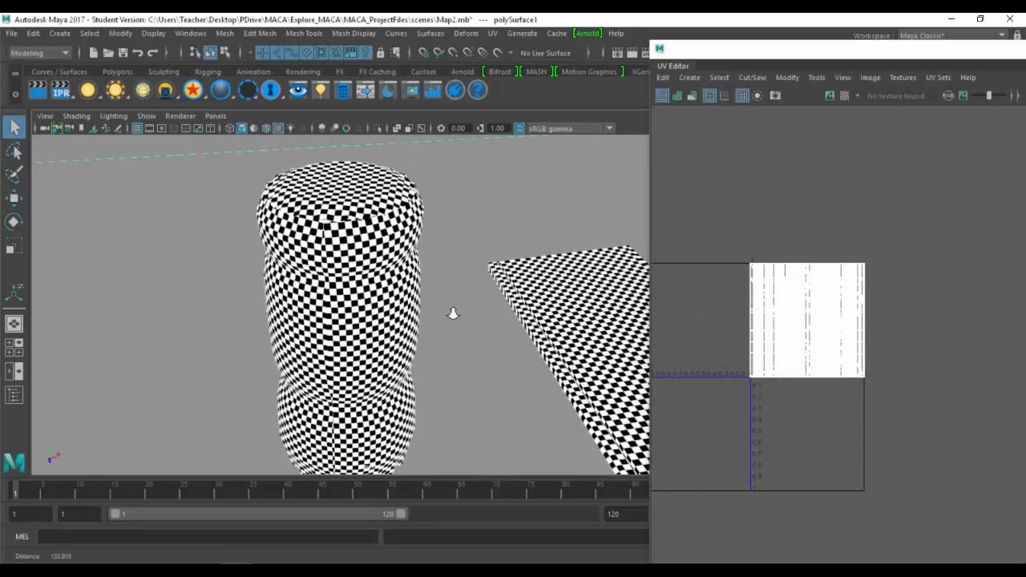
pyautogui.keyDown('alt'); pyautogui.moveTo(454, 314); pyautogui.dragTo(490, 311, button='right'); pyautogui.keyUp('alt')
pyautogui.click(344, 273)
# Create a polygon sphere, place it beside the cylinder and scale it to a comparable size.
pyautogui.keyDown('alt'); pyautogui.moveTo(345, 272); pyautogui.dragTo(546, 272, button='middle'); pyautogui.keyUp('alt')
pyautogui.click(88, 33)
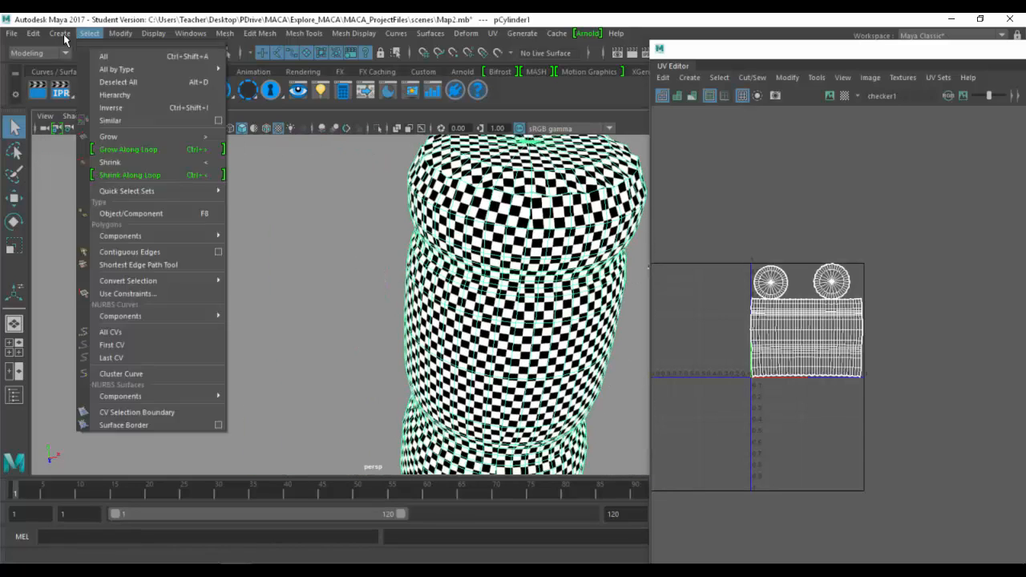
pyautogui.moveTo(89, 77)
pyautogui.click(228, 90)
pyautogui.press('w')
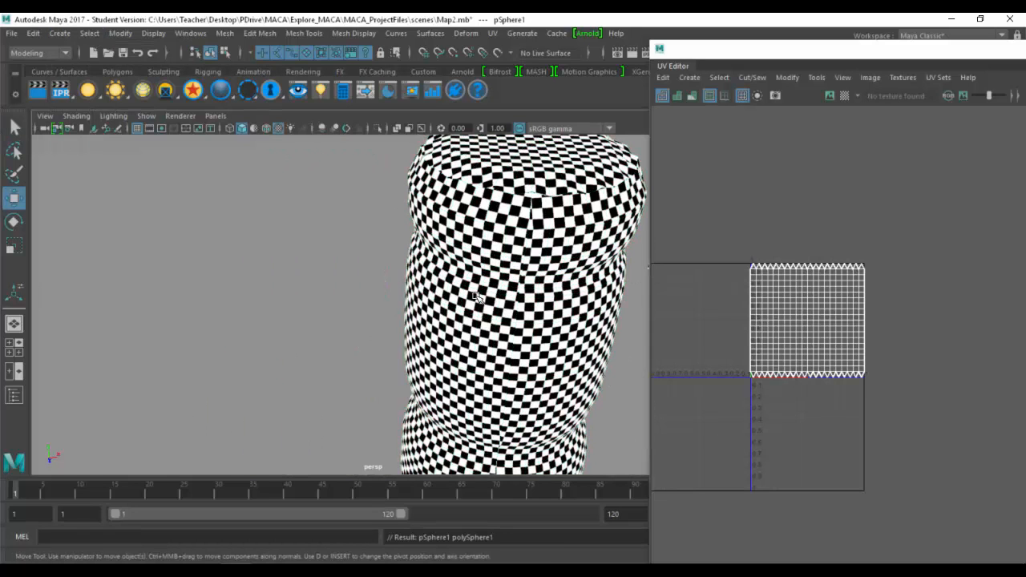
pyautogui.press('f')
pyautogui.moveTo(405, 255); pyautogui.dragTo(423, 277)
pyautogui.press('r')
pyautogui.keyDown('alt'); pyautogui.moveTo(401, 276); pyautogui.dragTo(264, 258, button='right'); pyautogui.keyUp('alt')
pyautogui.keyDown('alt'); pyautogui.moveTo(263, 259); pyautogui.dragTo(321, 237); pyautogui.keyUp('alt')
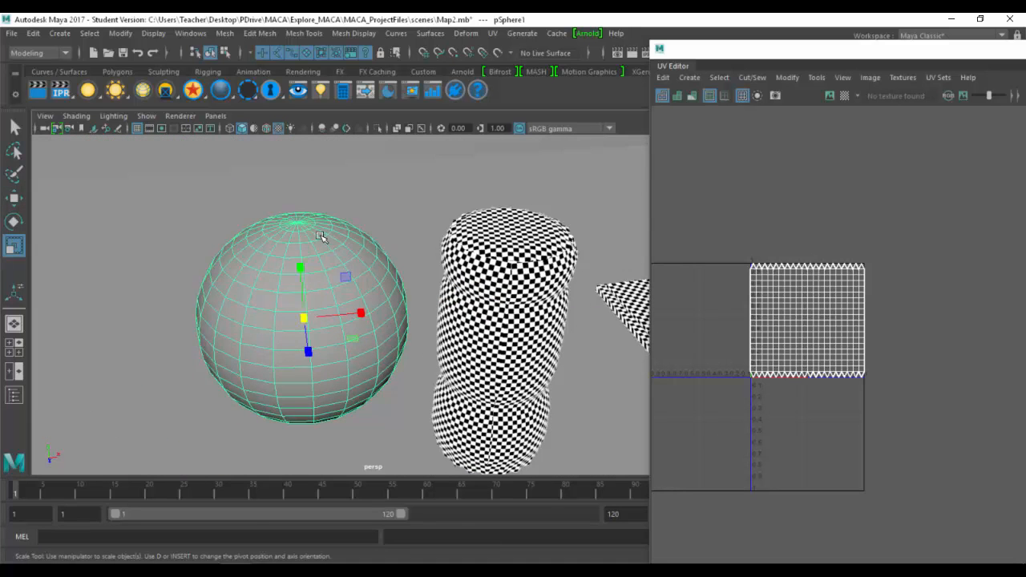
# Assign the existing checker material to the sphere and examine the pattern around its sides and pole.
pyautogui.keyDown('shift'); pyautogui.moveTo(319, 236); pyautogui.dragTo(427, 537, button='right'); pyautogui.keyUp('shift')
pyautogui.keyDown('alt'); pyautogui.moveTo(377, 307); pyautogui.dragTo(424, 313, button='middle'); pyautogui.keyUp('alt')
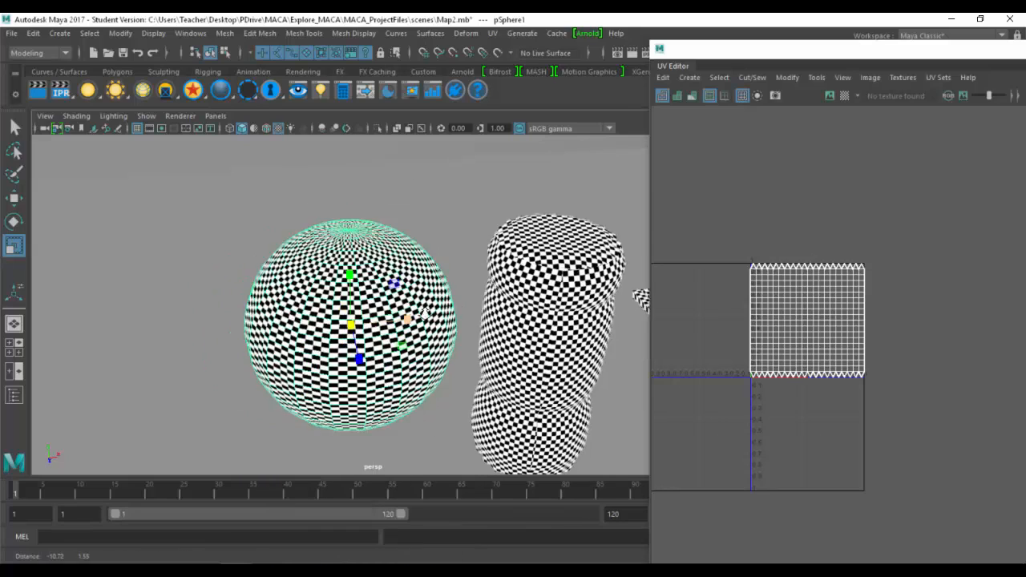
pyautogui.scroll(6, 423, 312)
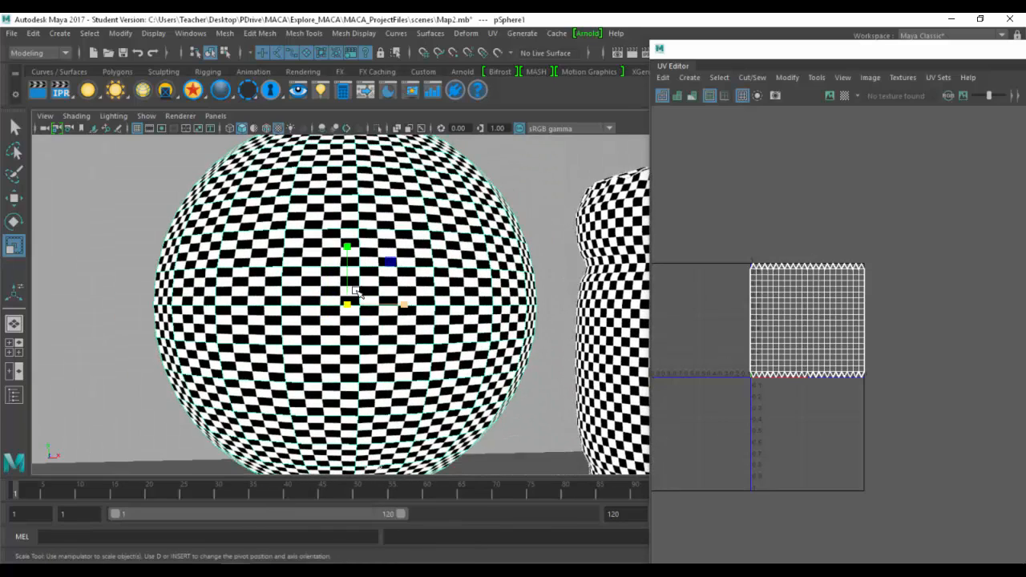
pyautogui.keyDown('alt'); pyautogui.moveTo(359, 258); pyautogui.dragTo(343, 276); pyautogui.keyUp('alt')
pyautogui.keyDown('alt'); pyautogui.moveTo(343, 277); pyautogui.dragTo(365, 322, button='right'); pyautogui.keyUp('alt')
pyautogui.keyDown('alt'); pyautogui.moveTo(347, 351); pyautogui.dragTo(359, 300); pyautogui.keyUp('alt')
pyautogui.keyDown('alt'); pyautogui.moveTo(379, 298); pyautogui.dragTo(353, 294, button='right'); pyautogui.keyUp('alt')
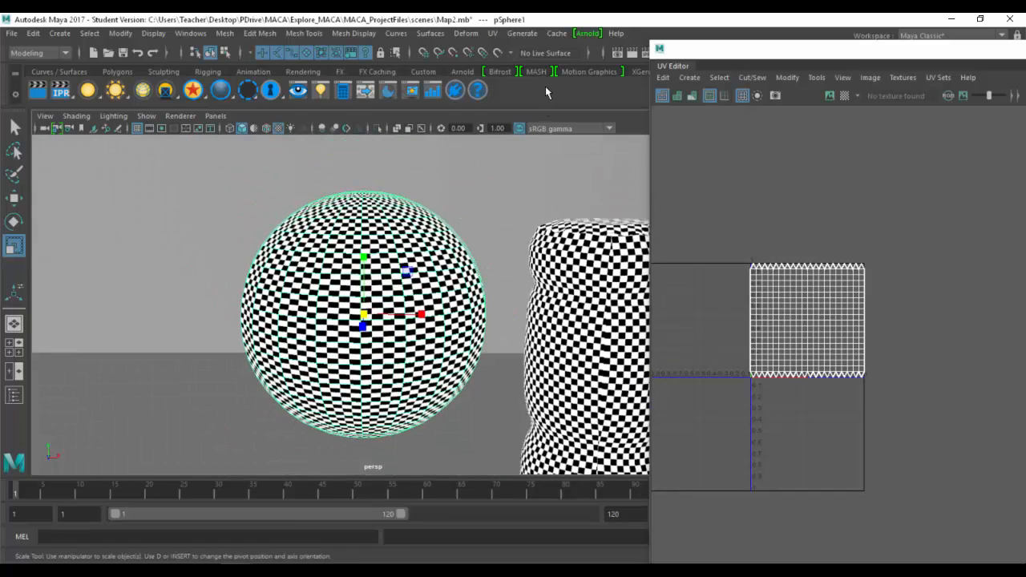
# Apply a spherical UV projection to the sphere and view its projection manipulator in untextured shaded display.
pyautogui.click(492, 34)
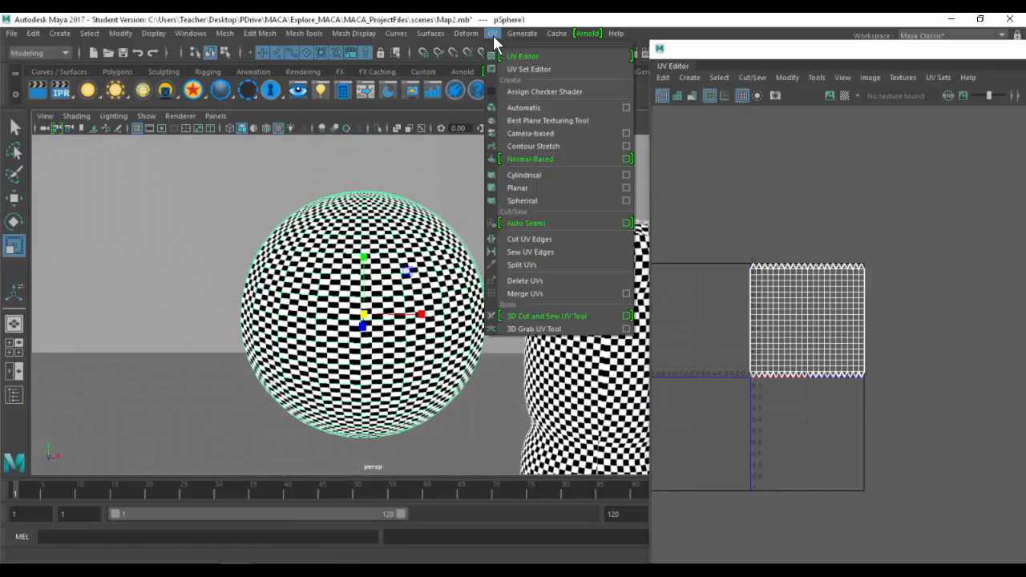
pyautogui.click(536, 201)
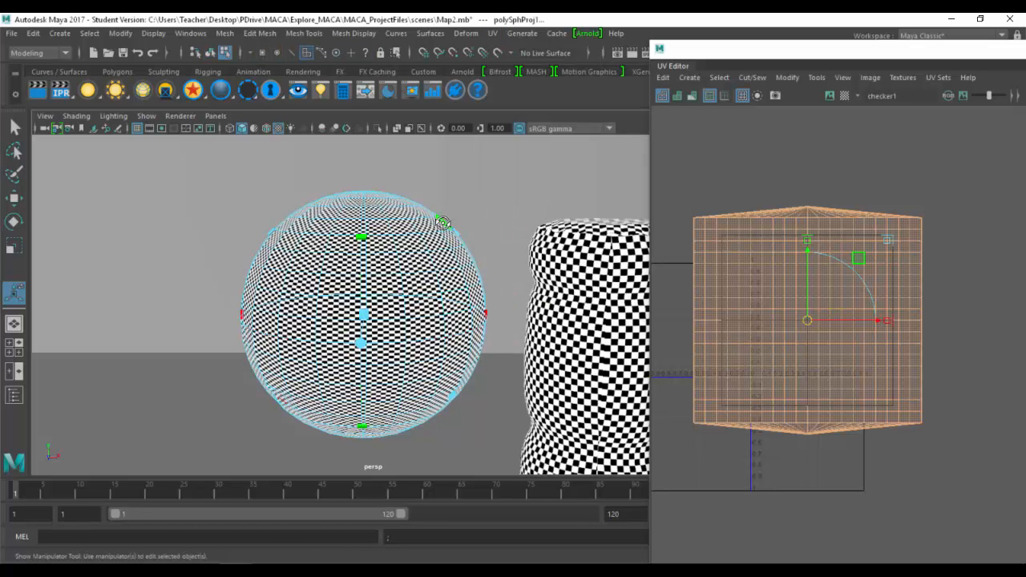
pyautogui.keyDown('alt'); pyautogui.moveTo(445, 220); pyautogui.dragTo(413, 157); pyautogui.keyUp('alt')
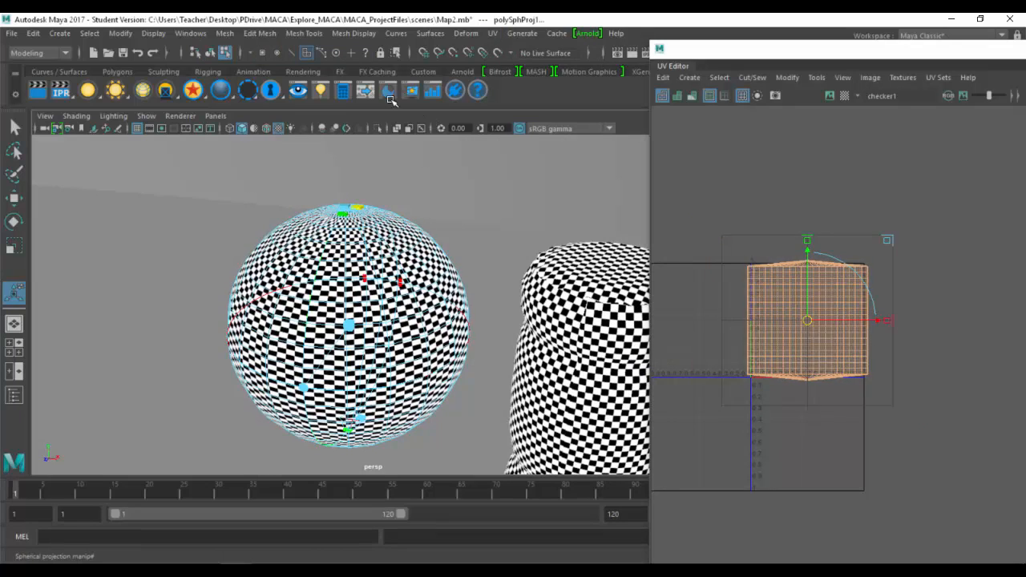
pyautogui.hotkey('ctrl', 'z')
pyautogui.press('5')
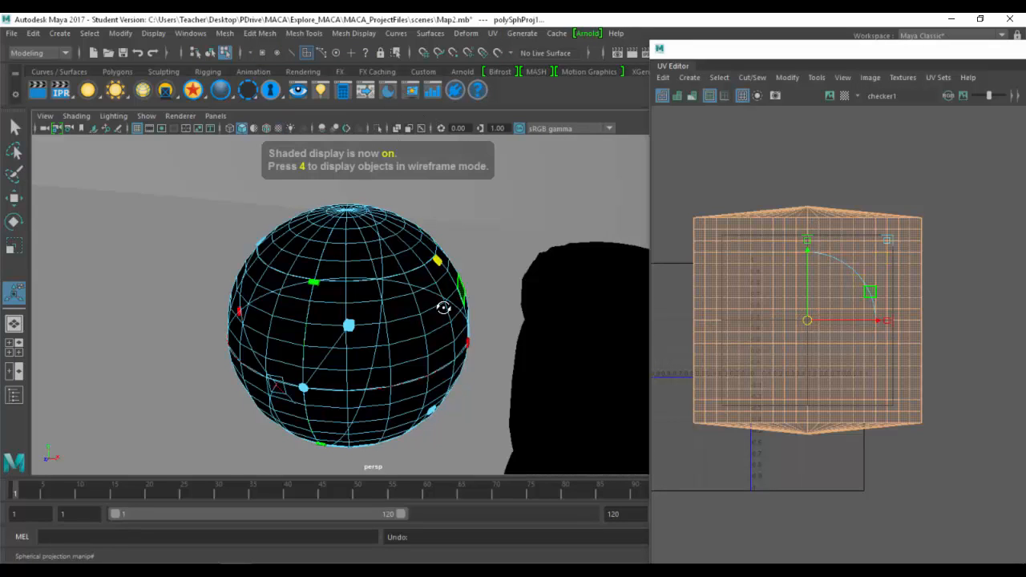
pyautogui.keyDown('alt'); pyautogui.moveTo(441, 300); pyautogui.dragTo(341, 208); pyautogui.keyUp('alt')
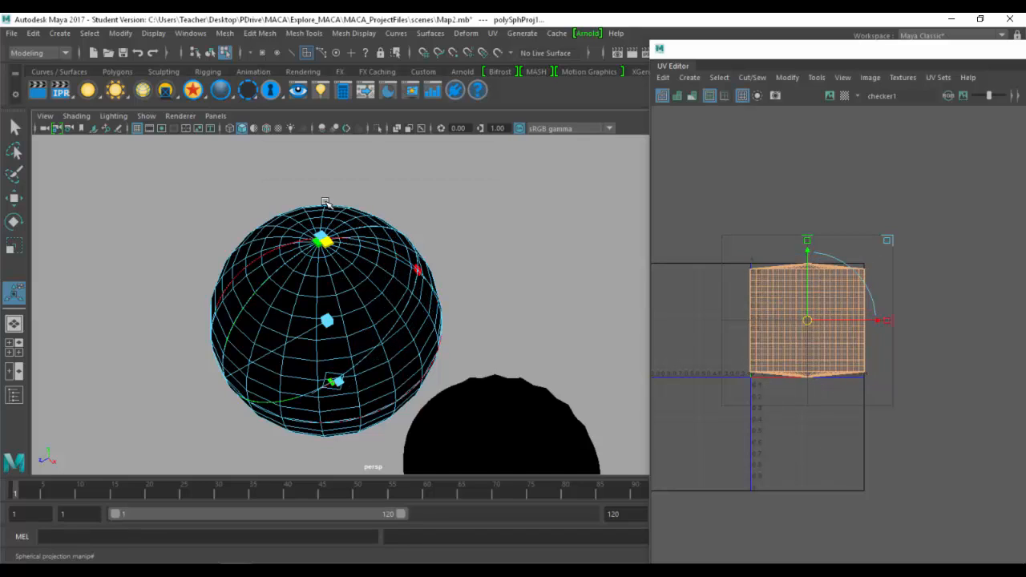
# Turn textured display back on and examine the spherically projected checker pattern around the sphere's sides.
pyautogui.keyDown('alt'); pyautogui.moveTo(266, 252); pyautogui.dragTo(293, 242); pyautogui.keyUp('alt')
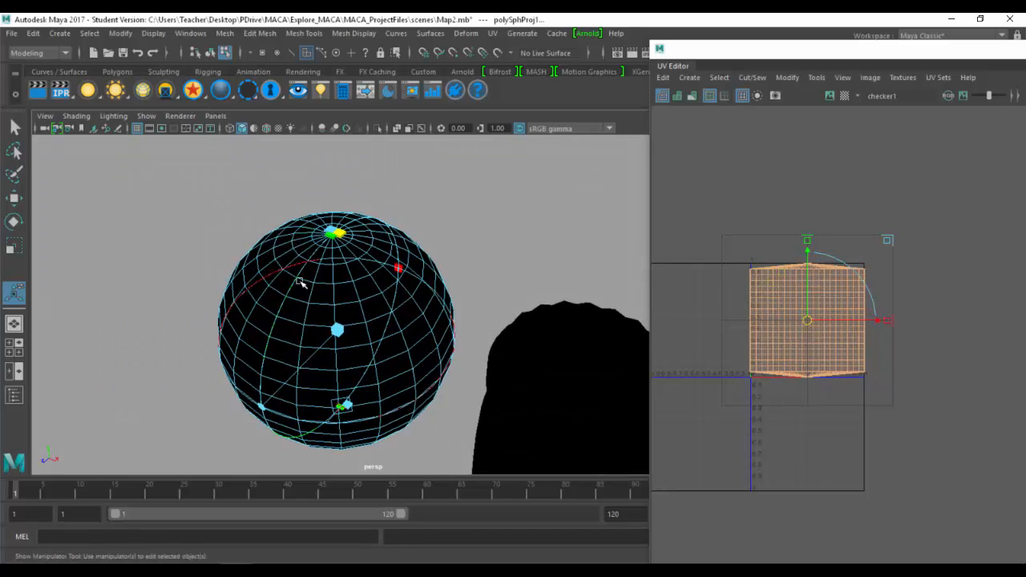
pyautogui.press('6')
pyautogui.keyDown('alt'); pyautogui.moveTo(266, 326); pyautogui.dragTo(366, 287); pyautogui.keyUp('alt')
pyautogui.keyDown('alt'); pyautogui.moveTo(366, 286); pyautogui.dragTo(467, 261, button='right'); pyautogui.keyUp('alt')
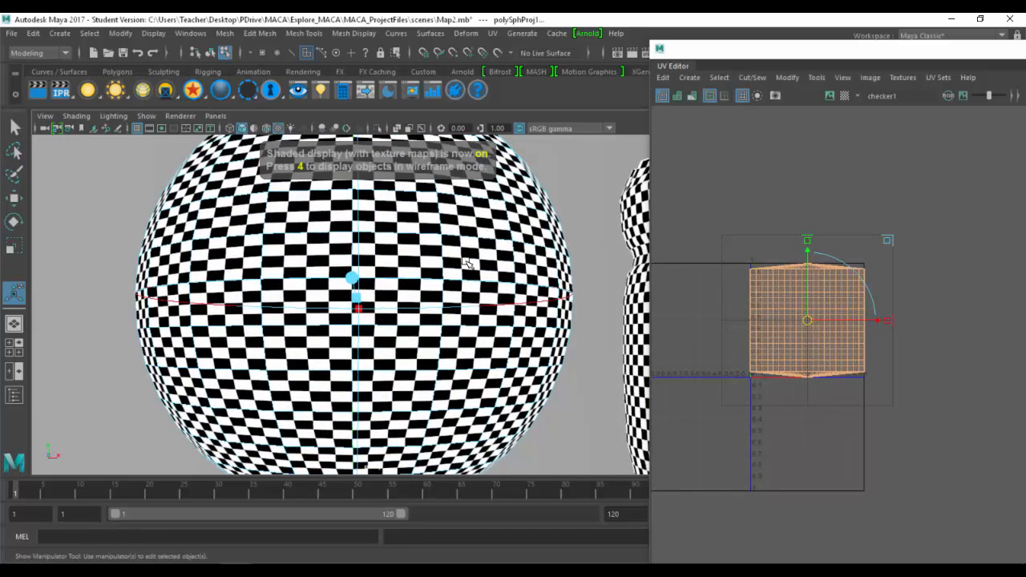
# Undo the spherical UV projection on the sphere and return to the Move tool.
pyautogui.moveTo(414, 231)
pyautogui.keyDown('alt'); pyautogui.mouseDown()
pyautogui.moveTo(389, 263)
pyautogui.moveTo(384, 310)
pyautogui.moveTo(385, 274)
pyautogui.mouseUp(); pyautogui.keyUp('alt')
pyautogui.hotkey('ctrl', 'z')
pyautogui.hotkey('ctrl', 'z')
pyautogui.keyDown('alt'); pyautogui.moveTo(385, 274); pyautogui.dragTo(356, 278, button='right'); pyautogui.keyUp('alt')
pyautogui.press('w')
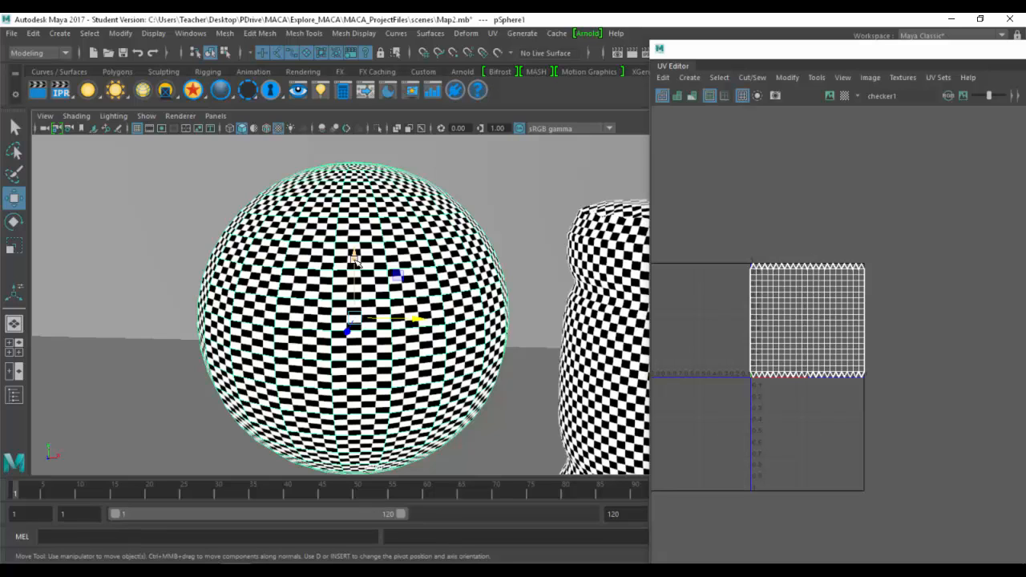
# Show the scene in wireframe and select the sphere's horizontal edge loops near its upper and lower poles for cutting.
pyautogui.press('4')
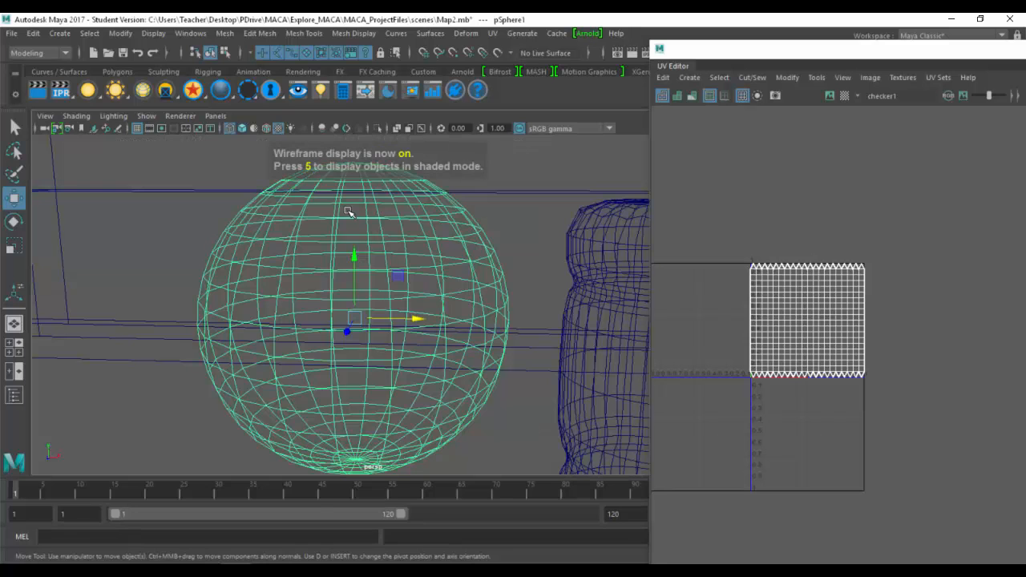
pyautogui.moveTo(351, 213); pyautogui.dragTo(345, 172, button='right')
pyautogui.click(350, 218)
pyautogui.doubleClick(350, 218)
pyautogui.keyDown('alt'); pyautogui.moveTo(348, 213); pyautogui.dragTo(341, 243); pyautogui.keyUp('alt')
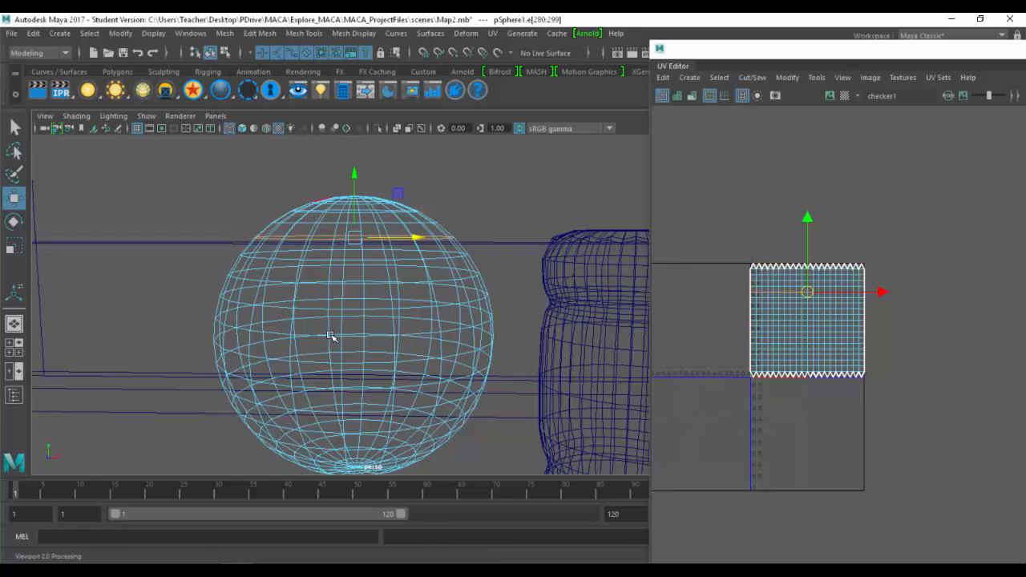
pyautogui.keyDown('alt'); pyautogui.moveTo(348, 371); pyautogui.dragTo(352, 353); pyautogui.keyUp('alt')
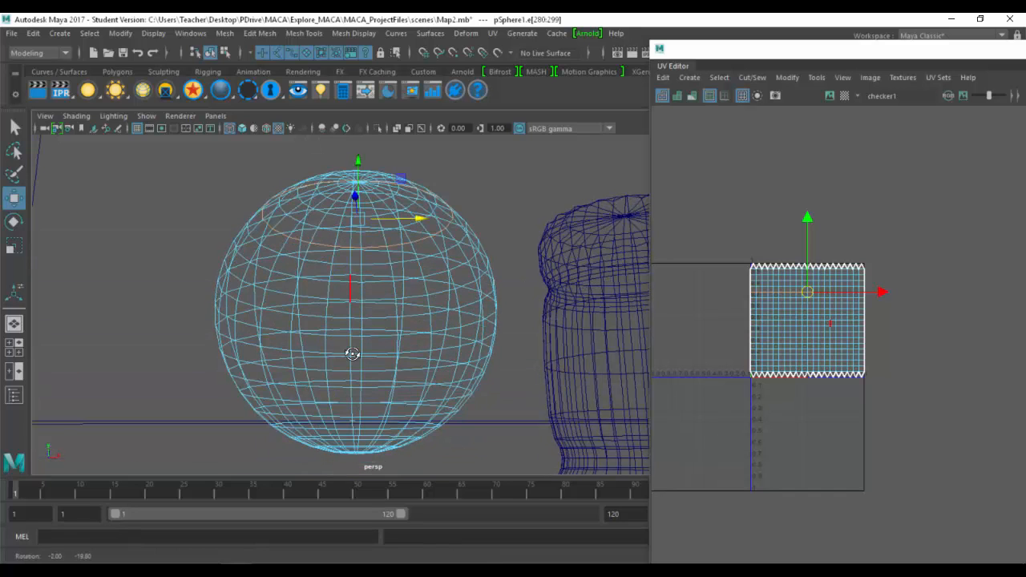
pyautogui.doubleClick(277, 405)
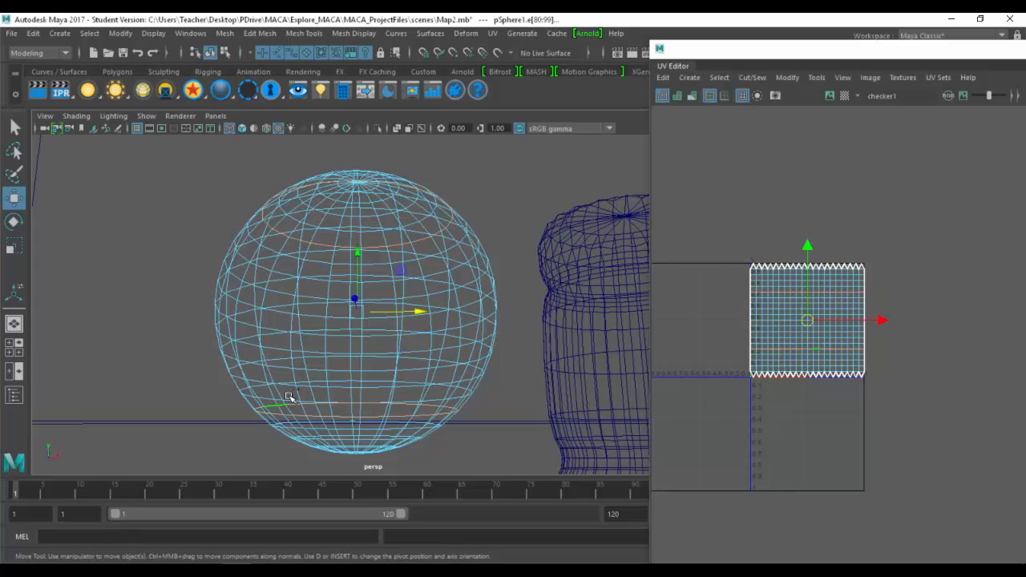
pyautogui.moveTo(786, 186)
pyautogui.keyDown('shift'); pyautogui.mouseDown(button='right')
pyautogui.moveTo(735, 205)
pyautogui.moveTo(784, 186)
pyautogui.mouseUp(button='right'); pyautogui.keyUp('shift')
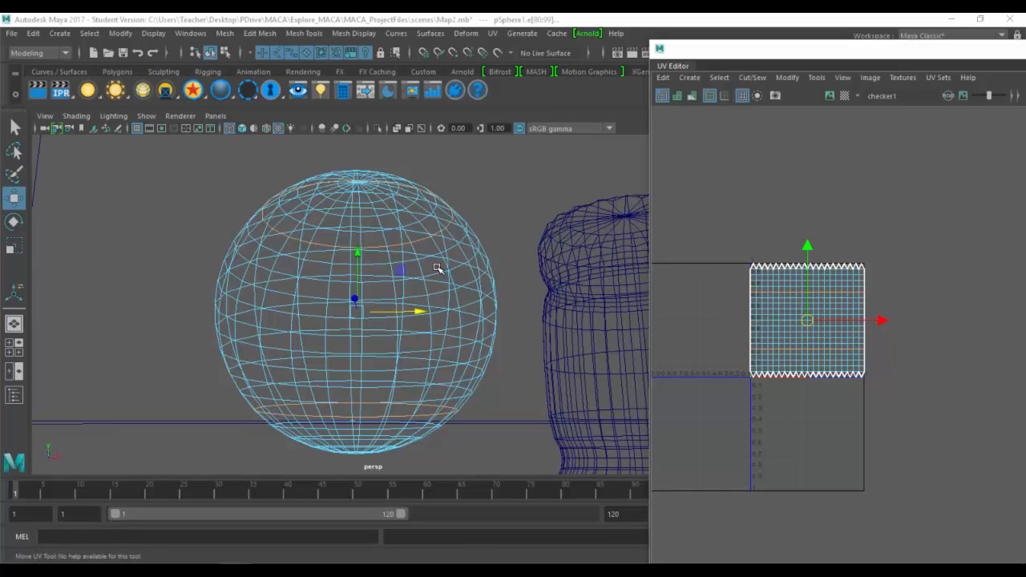
# Apply a planar UV projection to the whole sphere in object mode, projecting it along the vertical axis.
pyautogui.press('F8')
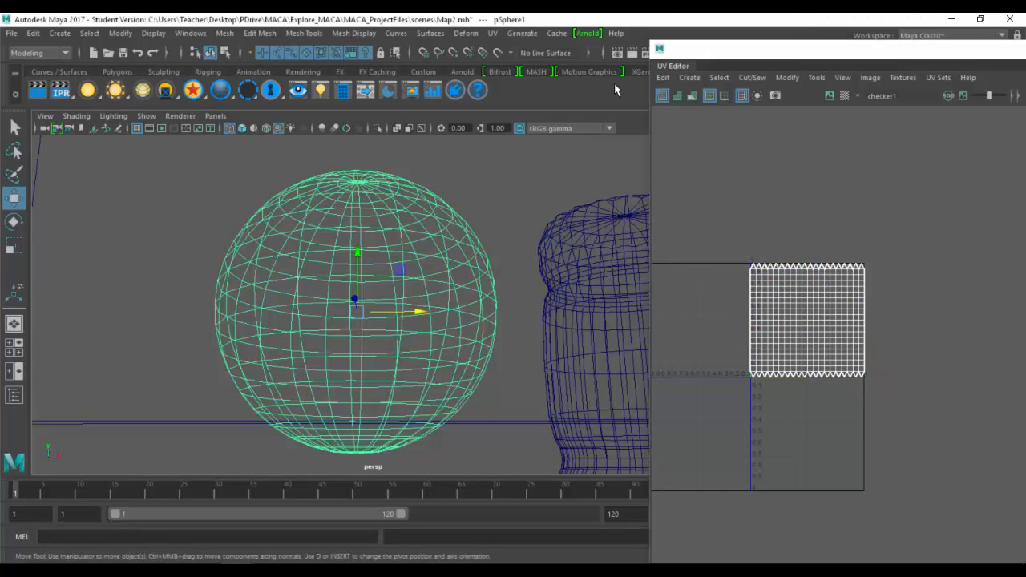
pyautogui.click(493, 33)
pyautogui.click(618, 188)
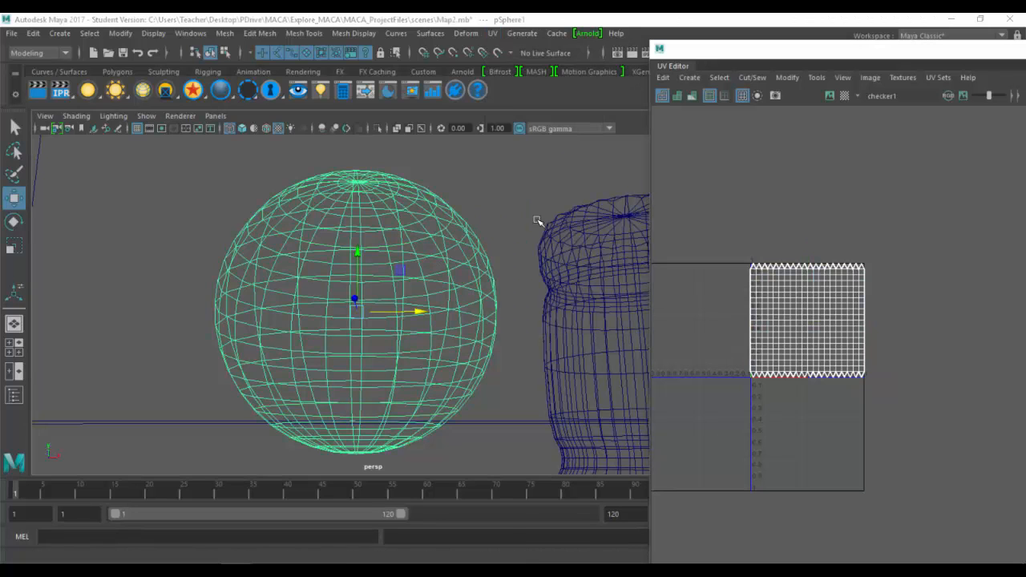
pyautogui.click(229, 264)
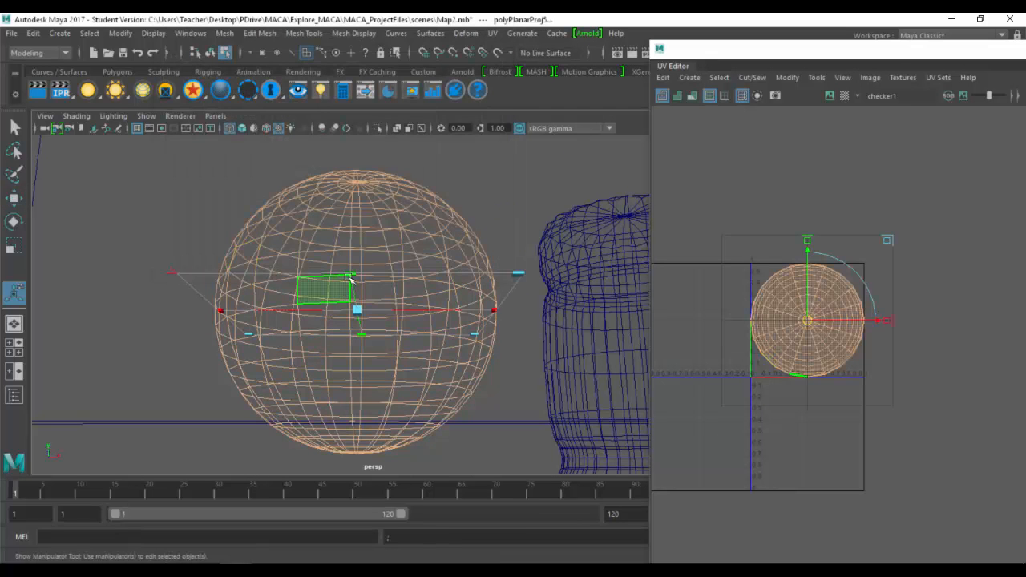
# Cut the sphere's UVs along one full edge loop near the upper pole and one near the lower pole.
pyautogui.press('q')
pyautogui.keyDown('alt'); pyautogui.moveTo(378, 250); pyautogui.dragTo(355, 271); pyautogui.keyUp('alt')
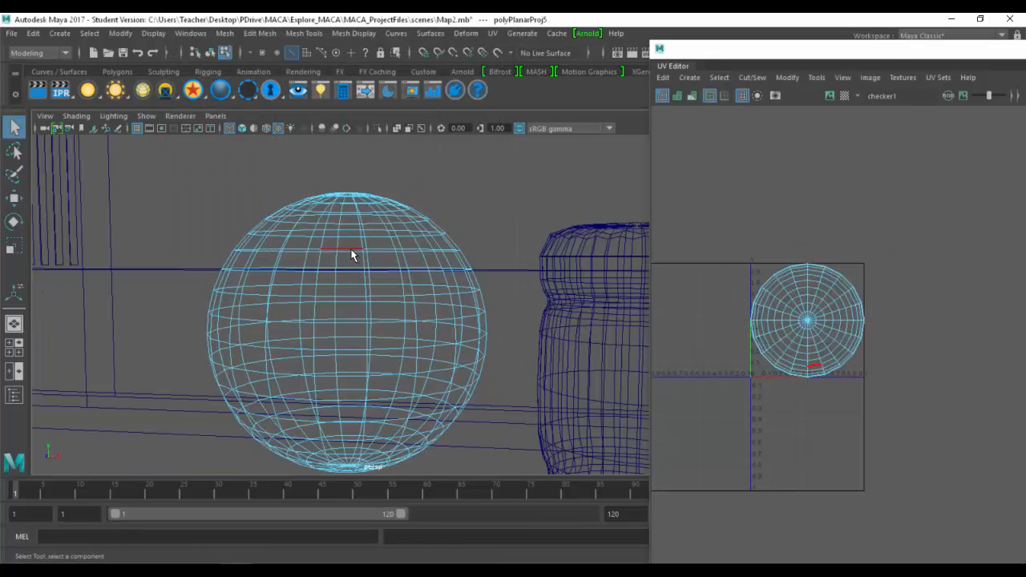
pyautogui.doubleClick(351, 250)
pyautogui.keyDown('alt'); pyautogui.moveTo(332, 355); pyautogui.dragTo(362, 309, button='middle'); pyautogui.keyUp('alt')
pyautogui.keyDown('alt'); pyautogui.moveTo(362, 309); pyautogui.dragTo(370, 314); pyautogui.keyUp('alt')
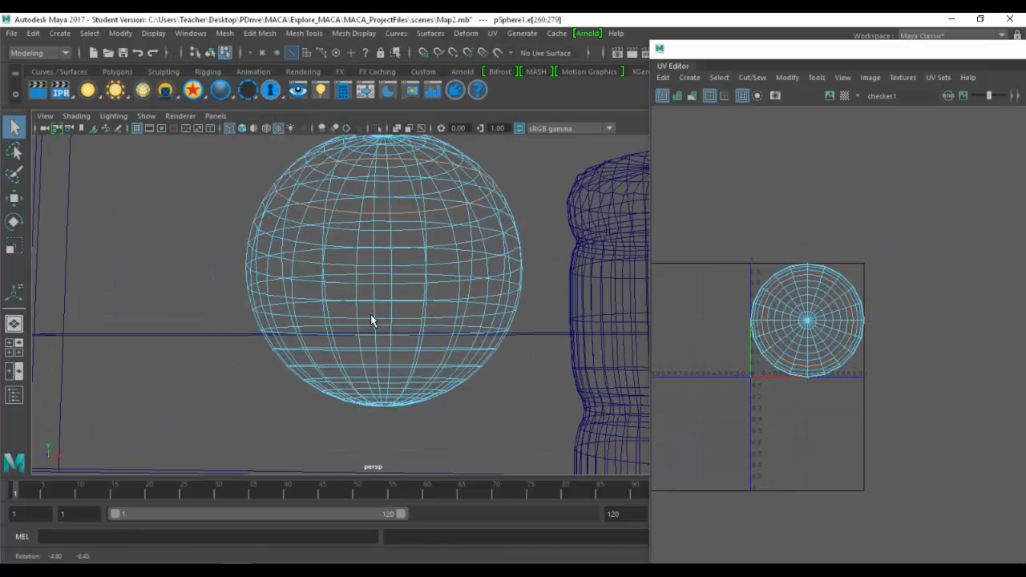
pyautogui.doubleClick(398, 351)
pyautogui.keyDown('shift'); pyautogui.moveTo(745, 199); pyautogui.dragTo(694, 215, button='right'); pyautogui.keyUp('shift')
pyautogui.keyDown('alt'); pyautogui.moveTo(415, 259); pyautogui.dragTo(411, 272); pyautogui.keyUp('alt')
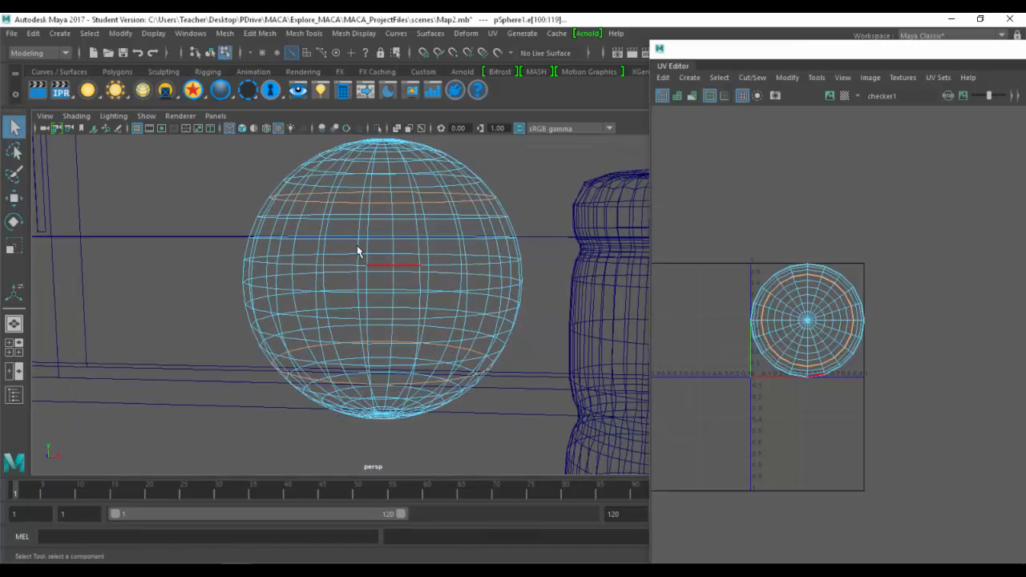
# Cut the UVs along the vertical run of edges joining the sphere's upper and lower seams, using shaded display.
pyautogui.press('5')
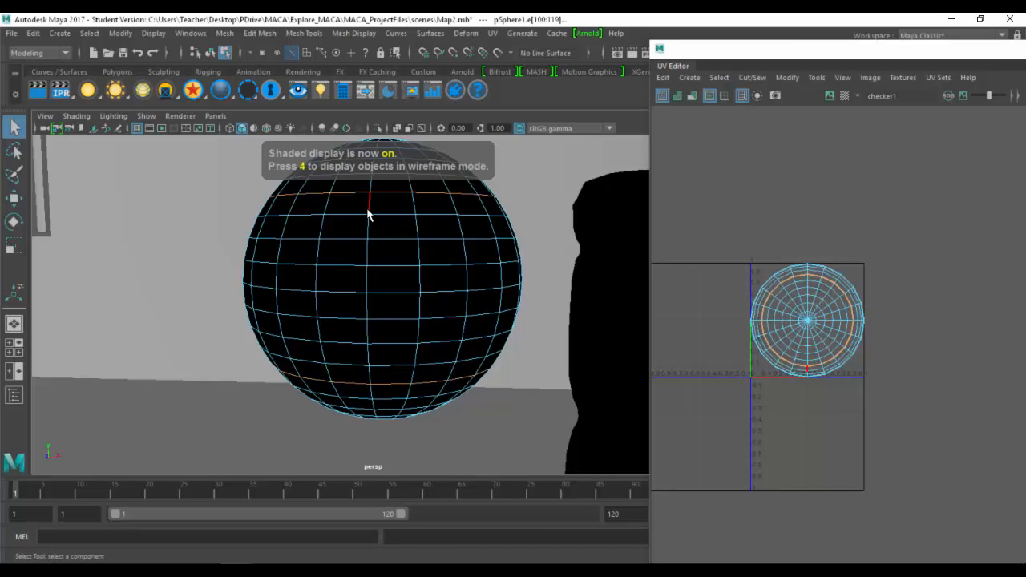
pyautogui.click(368, 211)
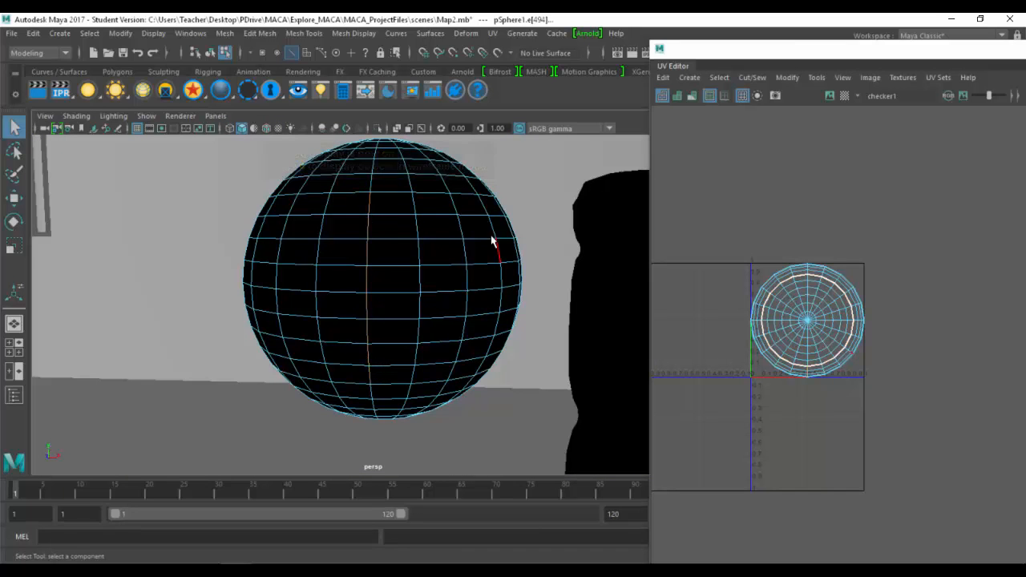
pyautogui.keyDown('shift'); pyautogui.moveTo(792, 213); pyautogui.dragTo(753, 229, button='right'); pyautogui.keyUp('shift')
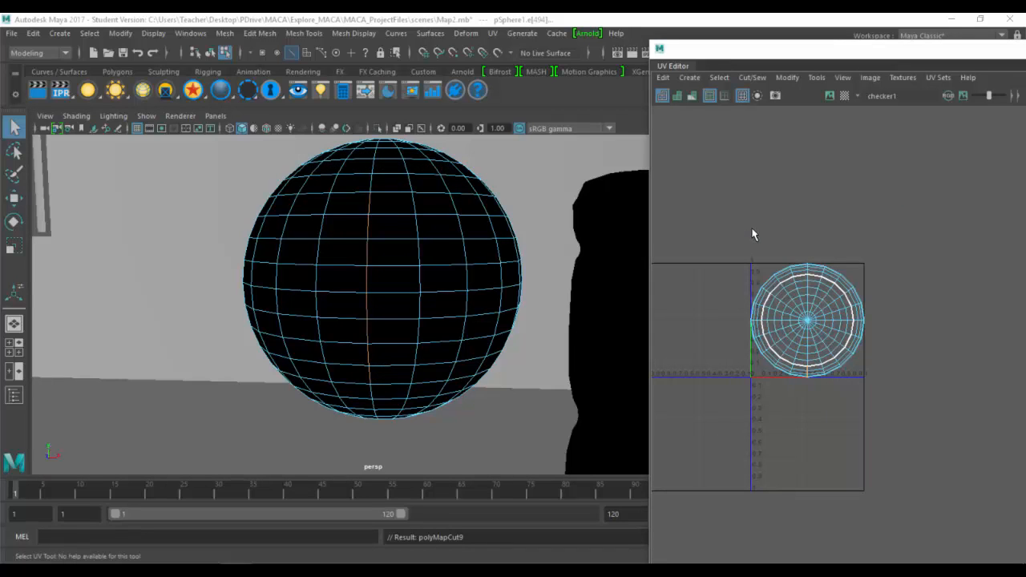
# Unfold all the sphere's UV shells and check the resulting checker pattern in textured display.
pyautogui.moveTo(774, 294); pyautogui.dragTo(726, 263, button='right')
pyautogui.moveTo(700, 225); pyautogui.dragTo(909, 418)
pyautogui.keyDown('shift'); pyautogui.moveTo(796, 210); pyautogui.dragTo(738, 206, button='right'); pyautogui.keyUp('shift')
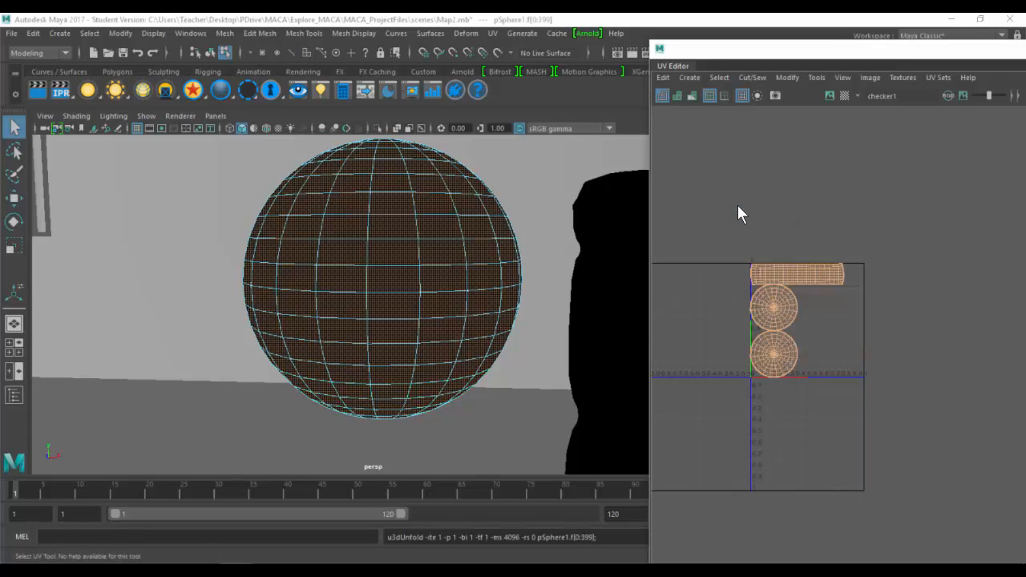
pyautogui.press('6')
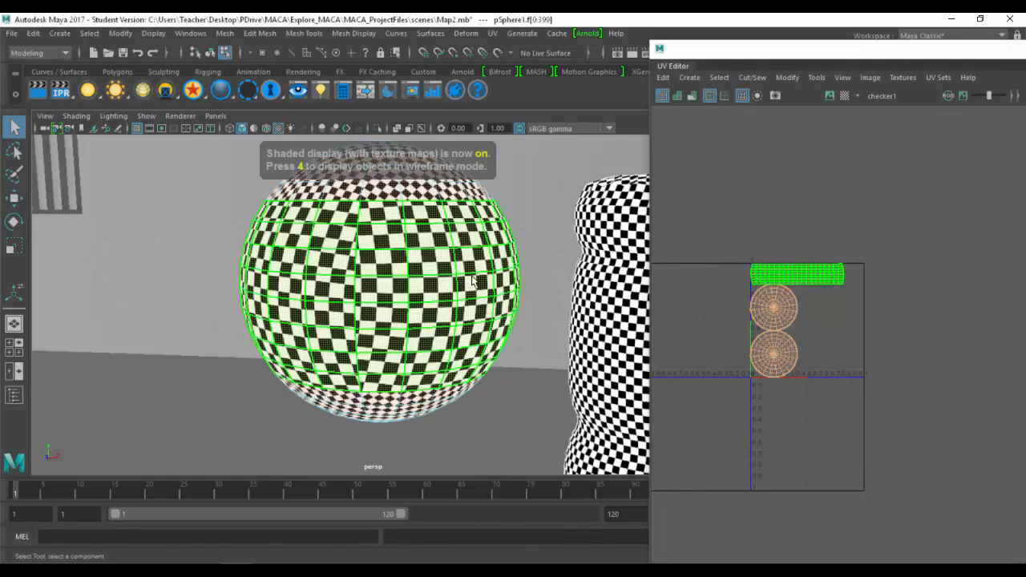
pyautogui.moveTo(448, 269)
pyautogui.keyDown('alt'); pyautogui.mouseDown()
pyautogui.moveTo(449, 286)
pyautogui.moveTo(486, 277)
pyautogui.mouseUp(); pyautogui.keyUp('alt')
pyautogui.keyDown('alt'); pyautogui.moveTo(496, 279); pyautogui.dragTo(524, 277, button='right'); pyautogui.keyUp('alt')
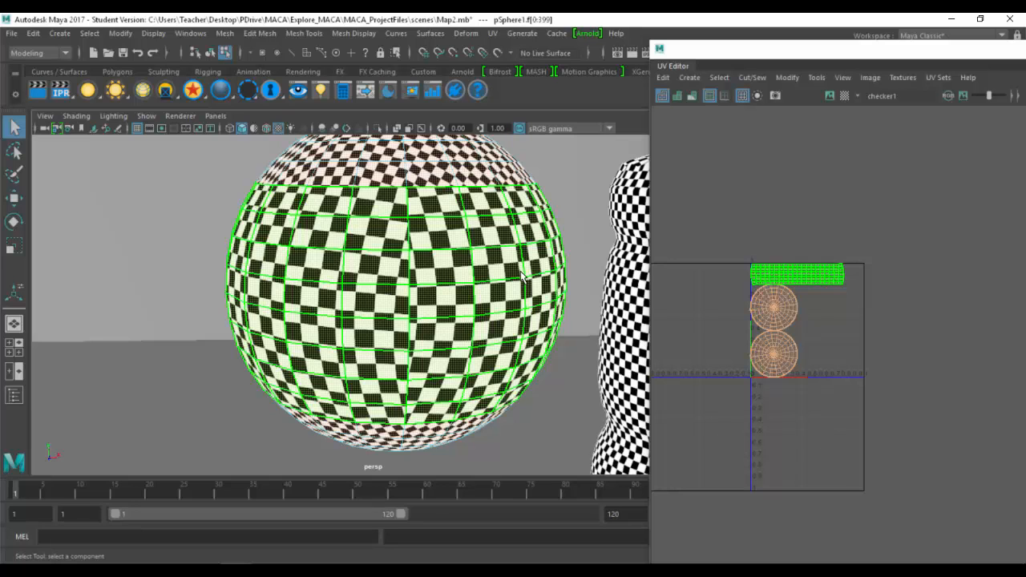
pyautogui.click(561, 272)
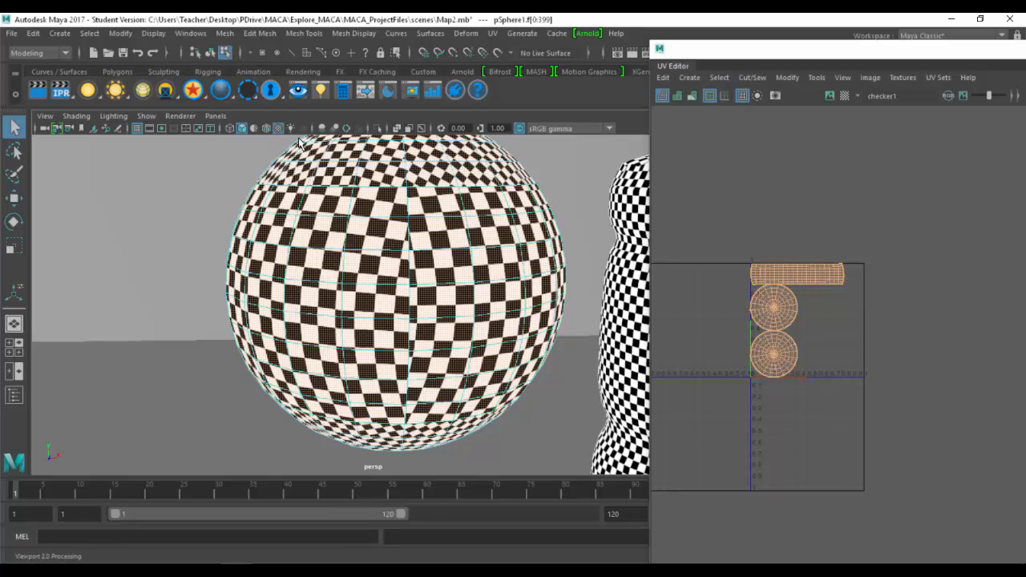
# Create a polygon soccer ball and move it along the X axis.
pyautogui.click(60, 33)
pyautogui.moveTo(179, 78)
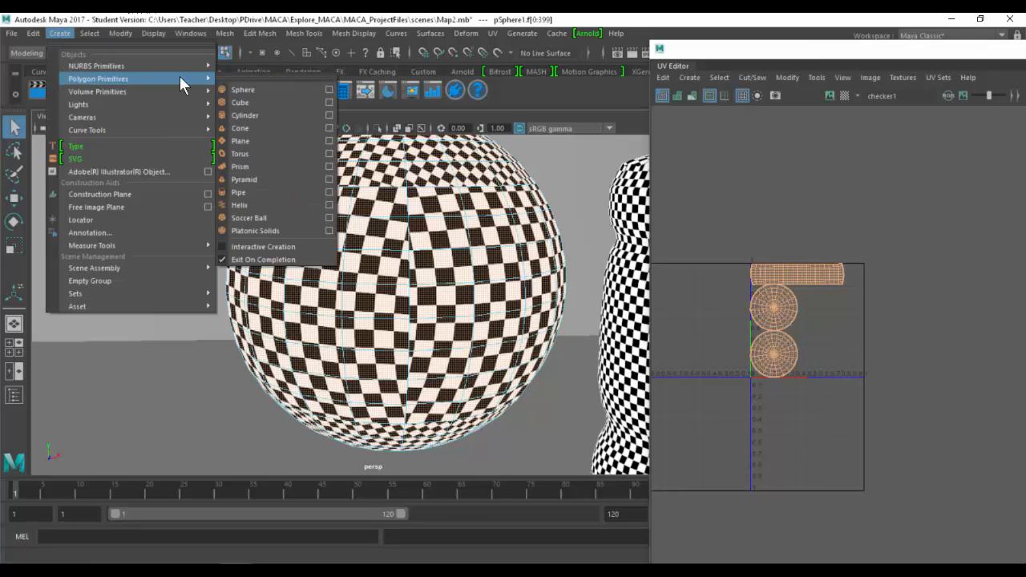
pyautogui.click(264, 217)
pyautogui.scroll(-5, 335, 273)
pyautogui.press('w')
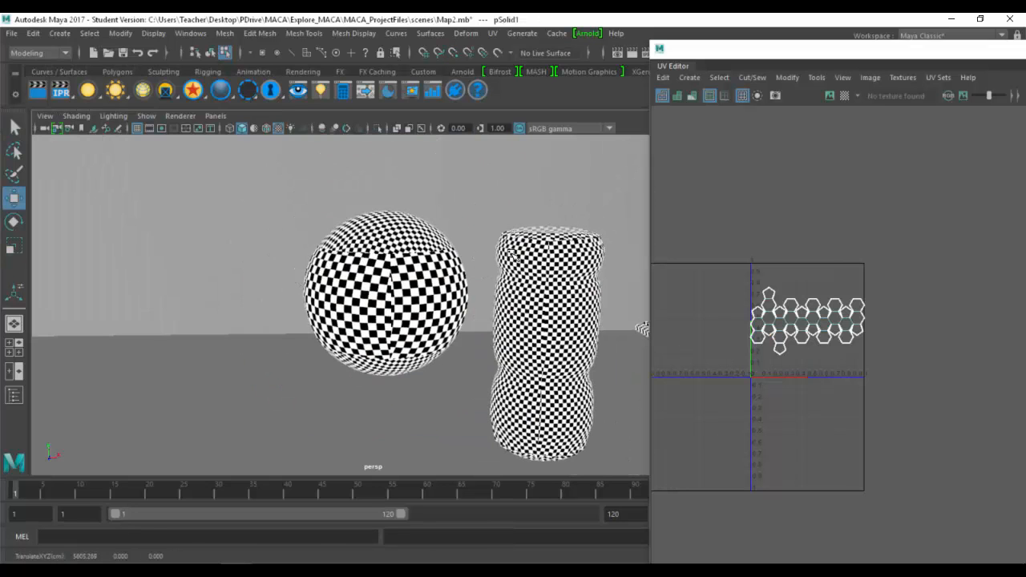
pyautogui.scroll(3, 437, 275)
pyautogui.scroll(-1, 437, 275)
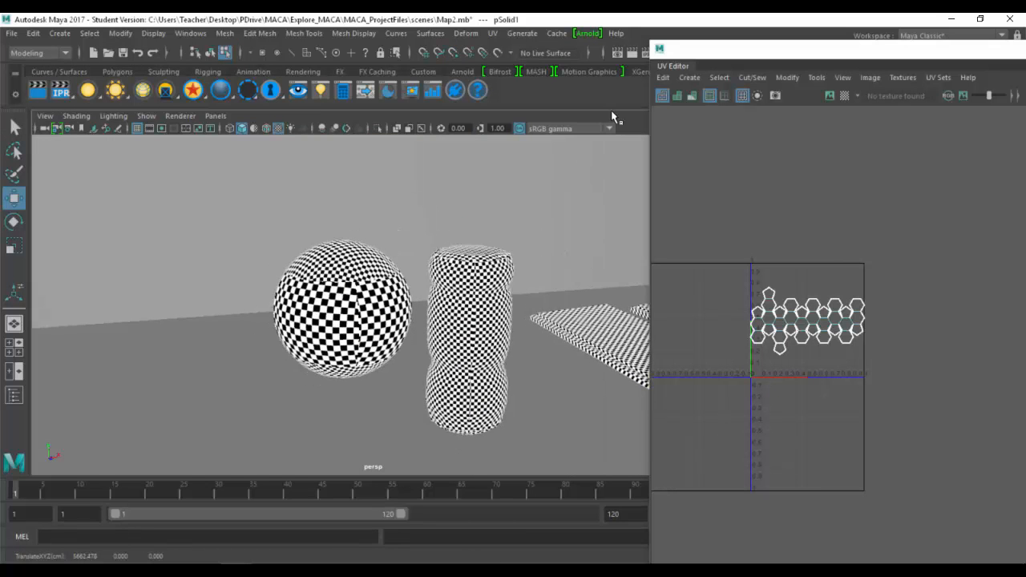
# Close the UV Editor and undo the soccer ball's last X move.
pyautogui.click(659, 49)
pyautogui.click(597, 142)
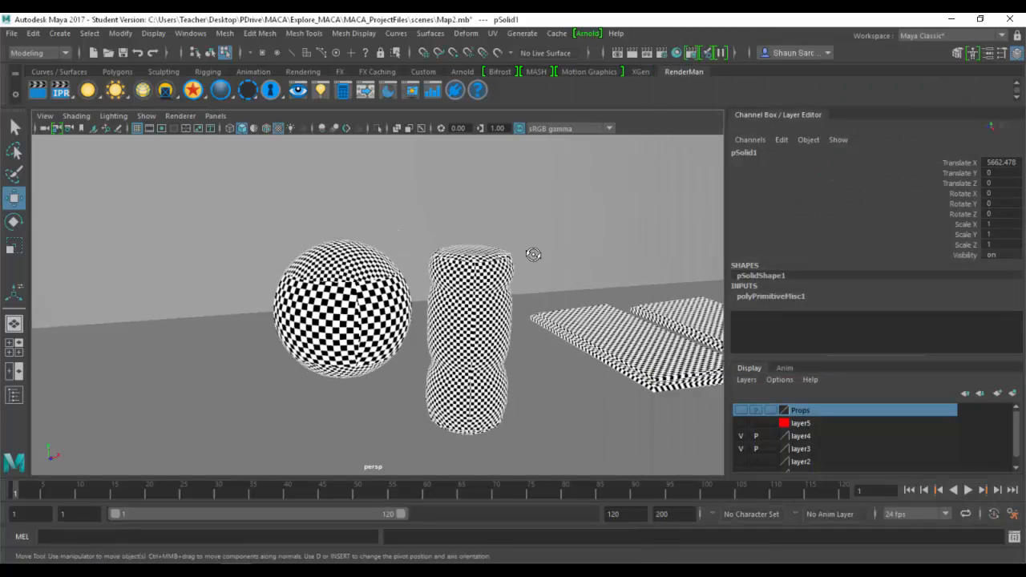
pyautogui.press('q')
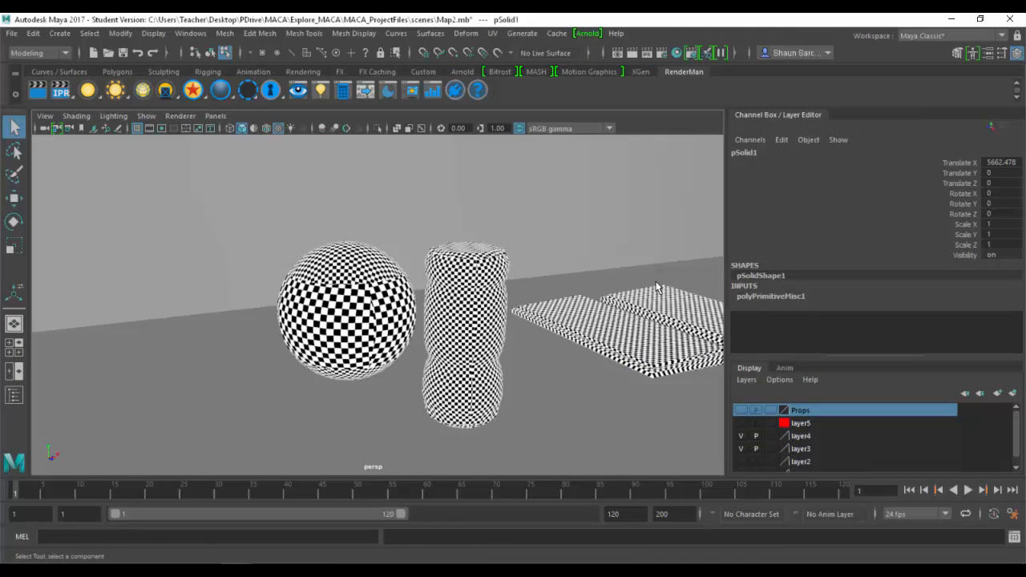
pyautogui.hotkey('ctrl', 'z')
pyautogui.press('w')
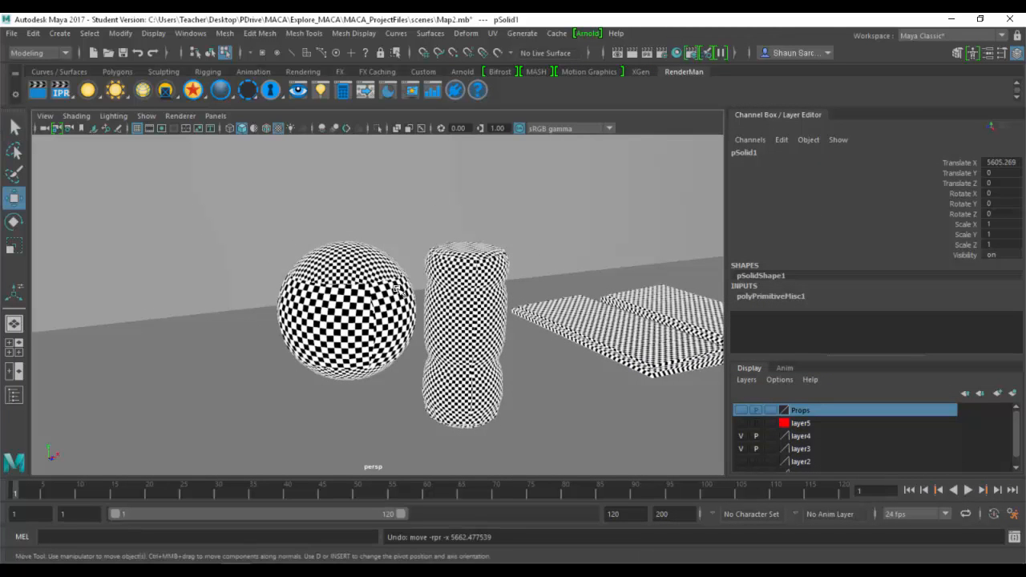
# Move the soccer ball beside the checkered sphere using axis translation and point snapping, to about X 5585, Y 135, Z -10193.
pyautogui.moveTo(919, 163); pyautogui.dragTo(920, 173)
pyautogui.click(923, 173)
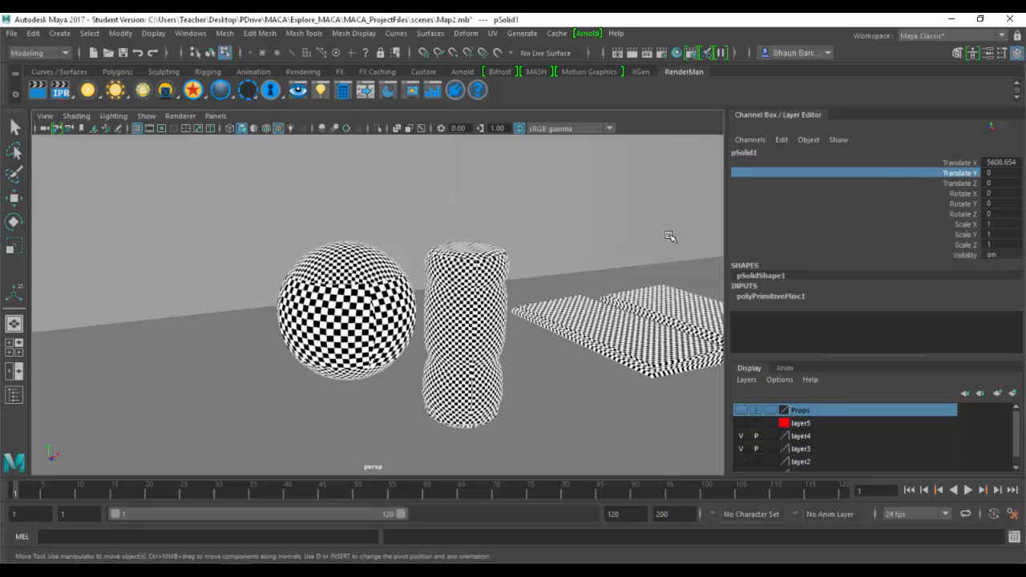
pyautogui.moveTo(453, 276)
pyautogui.mouseDown(button='middle')
pyautogui.moveTo(444, 287)
pyautogui.moveTo(434, 276)
pyautogui.mouseUp(button='middle')
pyautogui.click(944, 184)
pyautogui.press('v')
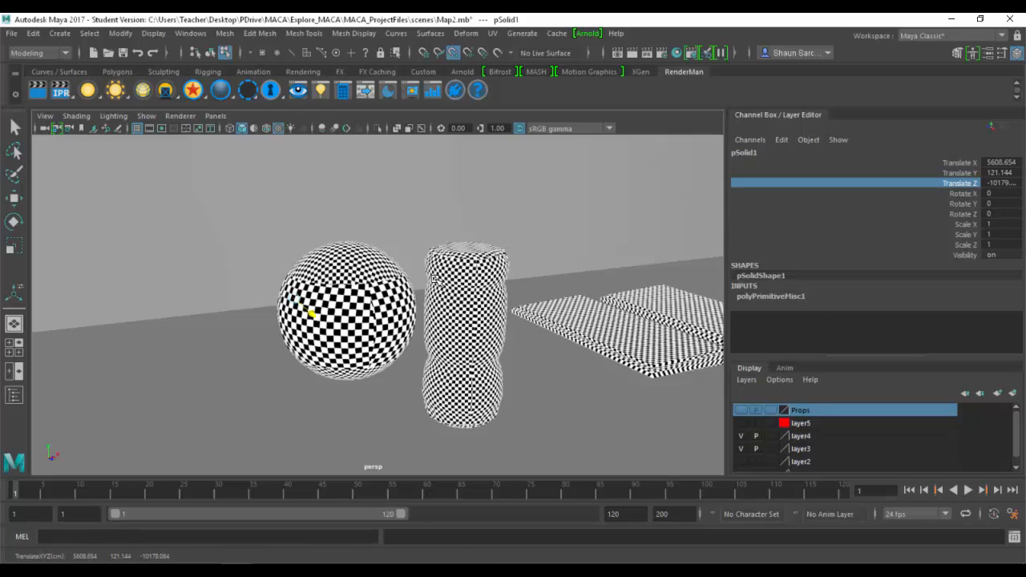
pyautogui.moveTo(299, 295); pyautogui.dragTo(384, 287)
# Scale the soccer ball uniformly to about 23.9 and frame it in the perspective view.
pyautogui.press('r')
pyautogui.press('f')
pyautogui.keyDown('alt'); pyautogui.moveTo(459, 301); pyautogui.dragTo(415, 298); pyautogui.keyUp('alt')
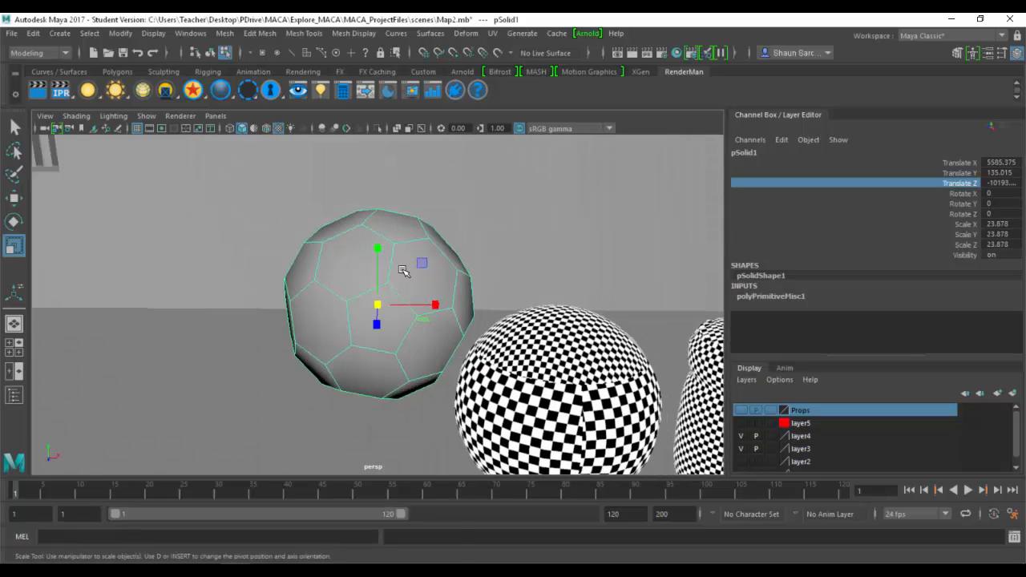
# Assign the existing checker material to the soccer ball and examine the pattern across its panels.
pyautogui.moveTo(403, 207); pyautogui.dragTo(522, 536, button='right')
pyautogui.keyDown('alt'); pyautogui.moveTo(436, 325); pyautogui.dragTo(412, 345); pyautogui.keyUp('alt')
pyautogui.keyDown('alt'); pyautogui.moveTo(412, 345); pyautogui.dragTo(505, 300, button='right'); pyautogui.keyUp('alt')
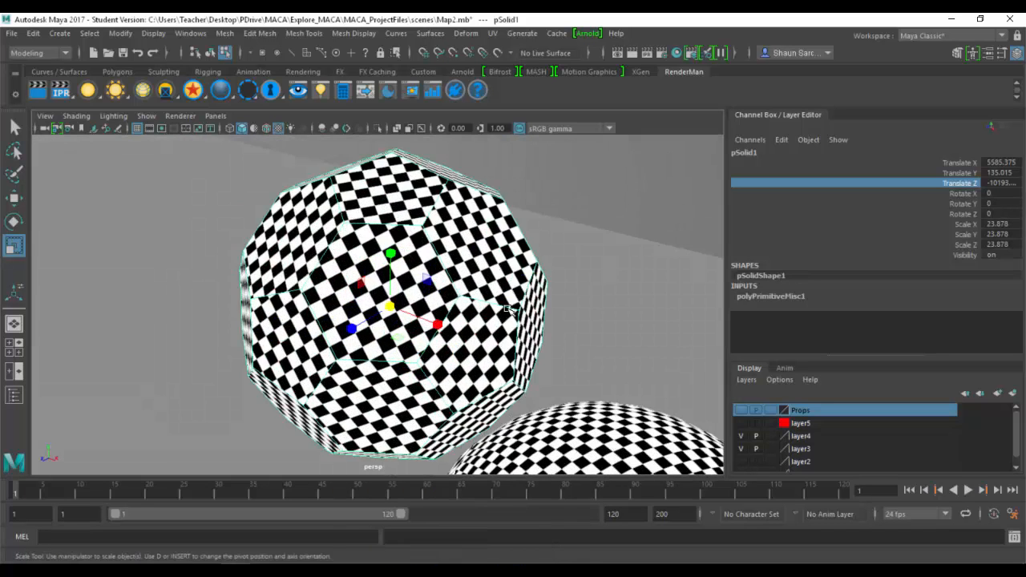
pyautogui.moveTo(505, 299)
pyautogui.keyDown('alt'); pyautogui.mouseDown()
pyautogui.moveTo(386, 311)
pyautogui.moveTo(470, 297)
pyautogui.moveTo(518, 306)
pyautogui.mouseUp(); pyautogui.keyUp('alt')
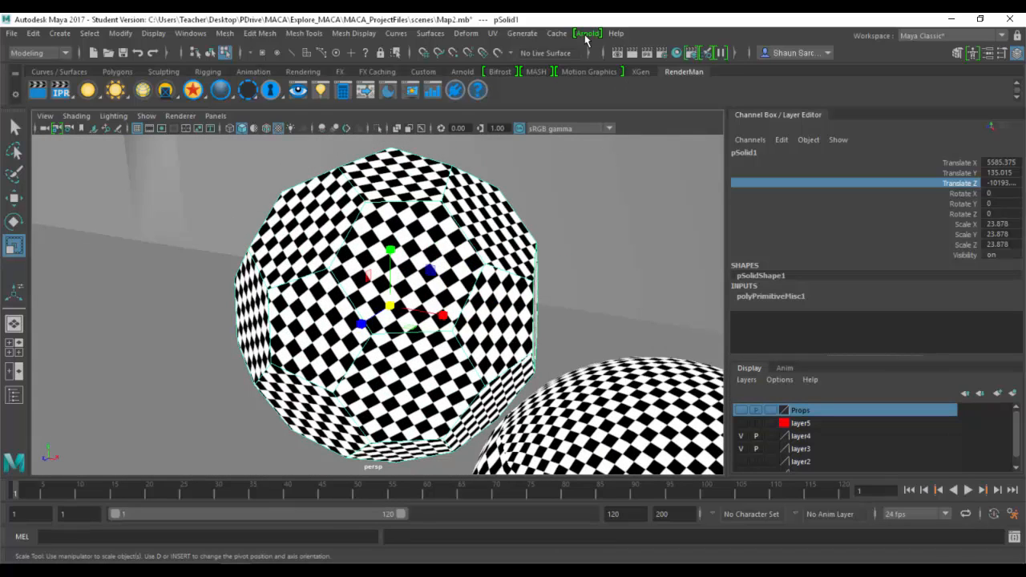
# Open the UV Editor and examine the soccer ball's default UV layout of pentagons and hexagons up close.
pyautogui.click(492, 32)
pyautogui.click(522, 56)
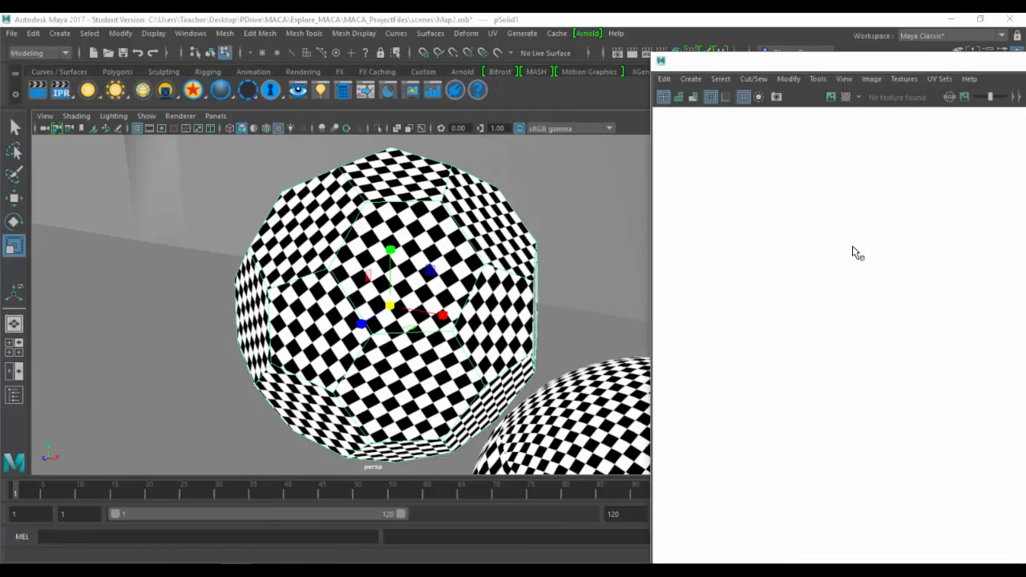
pyautogui.scroll(10, 747, 310)
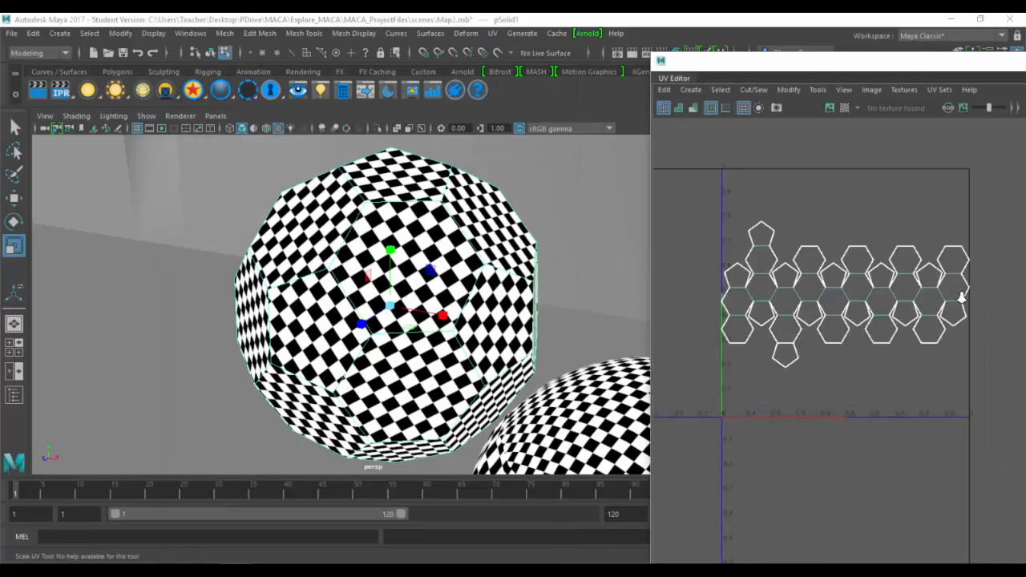
pyautogui.keyDown('alt'); pyautogui.moveTo(815, 294); pyautogui.dragTo(844, 287, button='middle'); pyautogui.keyUp('alt')
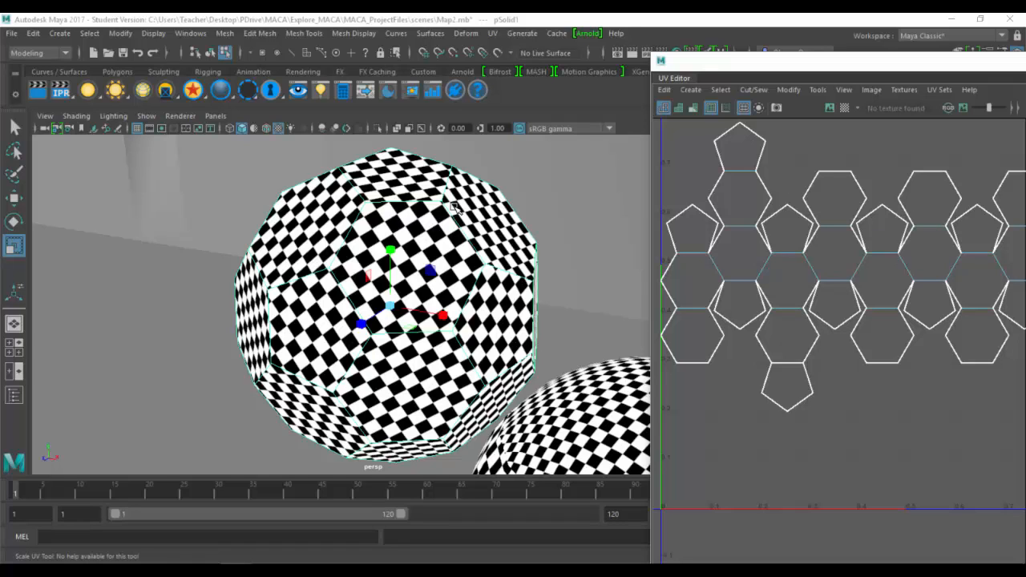
pyautogui.keyDown('alt'); pyautogui.moveTo(332, 277); pyautogui.dragTo(393, 247); pyautogui.keyUp('alt')
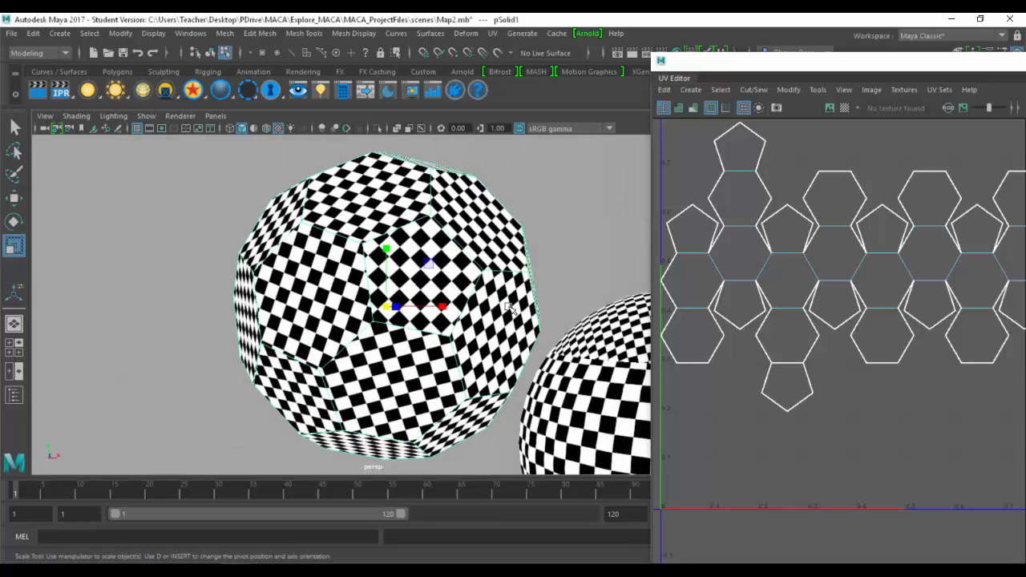
pyautogui.click(62, 34)
pyautogui.moveTo(119, 79)
pyautogui.click(259, 96)
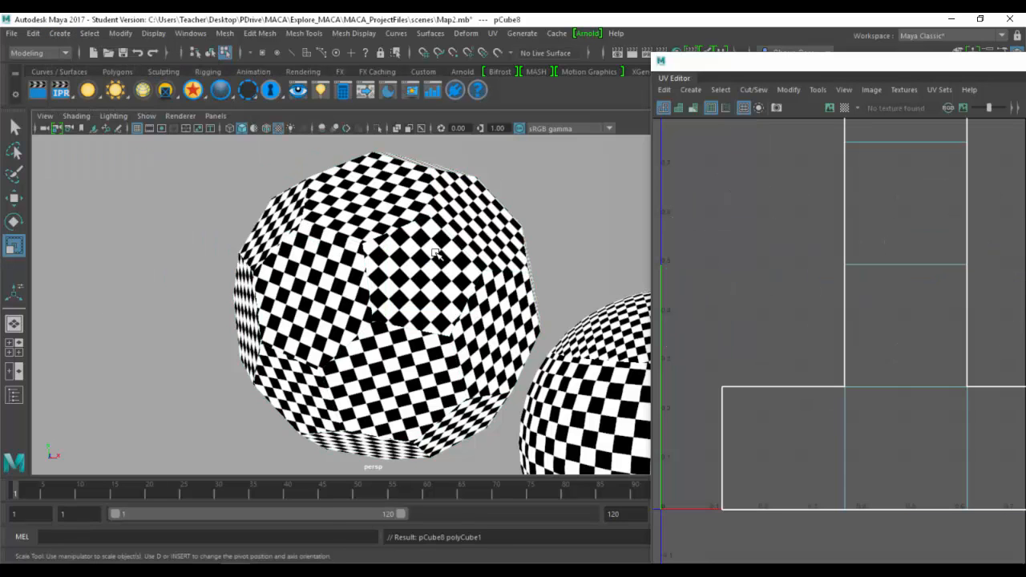
pyautogui.scroll(-3, 411, 303)
pyautogui.press('w')
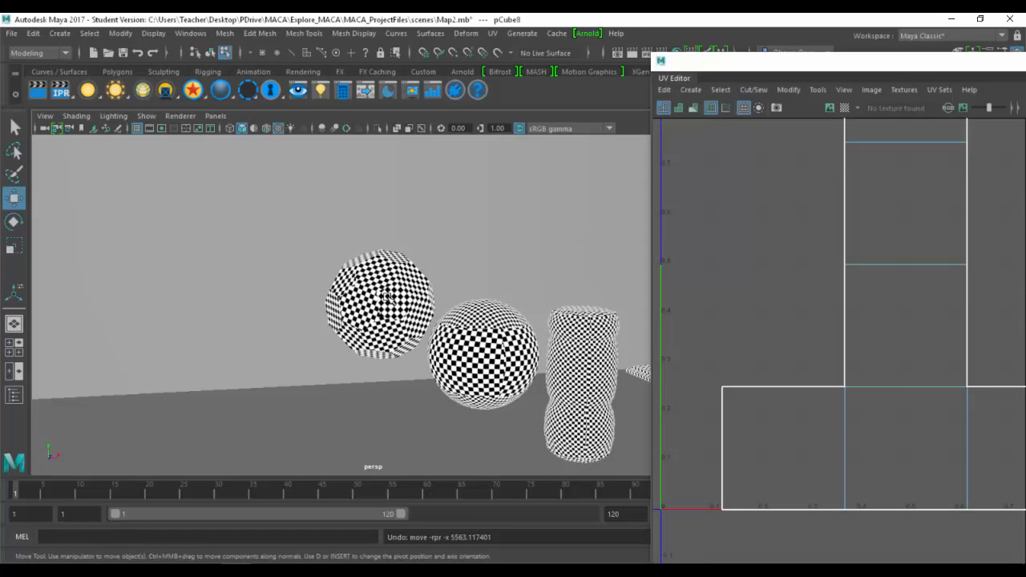
pyautogui.click(386, 298)
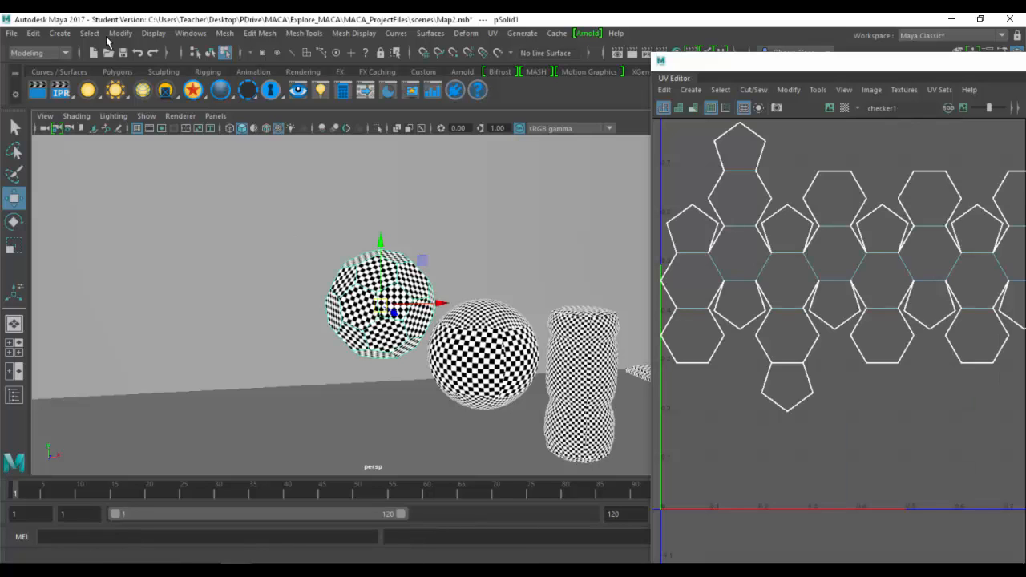
# Create a polygon cube, scale it up uniformly beside the soccer ball, and frame it in the perspective view.
pyautogui.click(77, 34)
pyautogui.moveTo(147, 85)
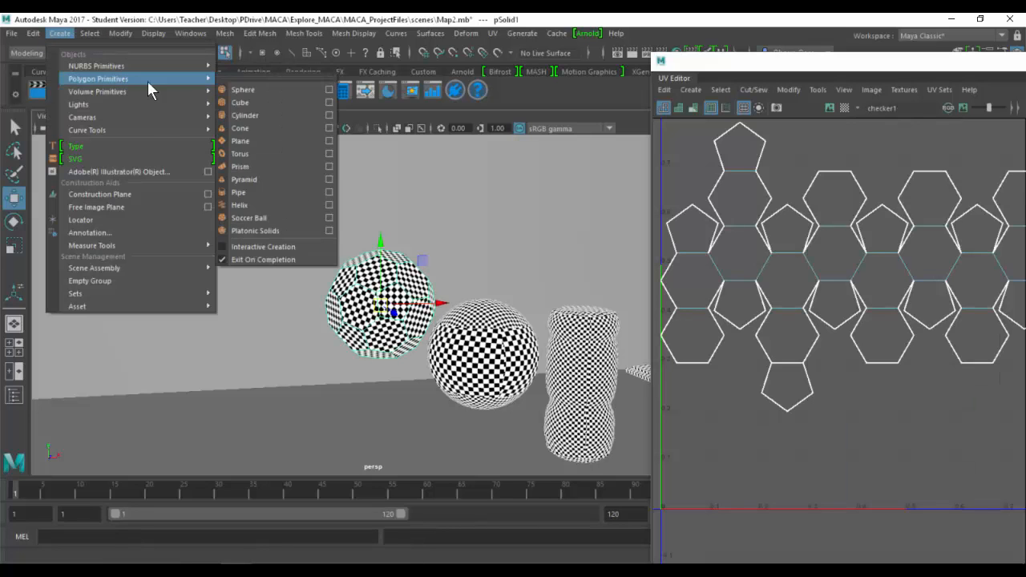
pyautogui.click(240, 103)
pyautogui.press('r')
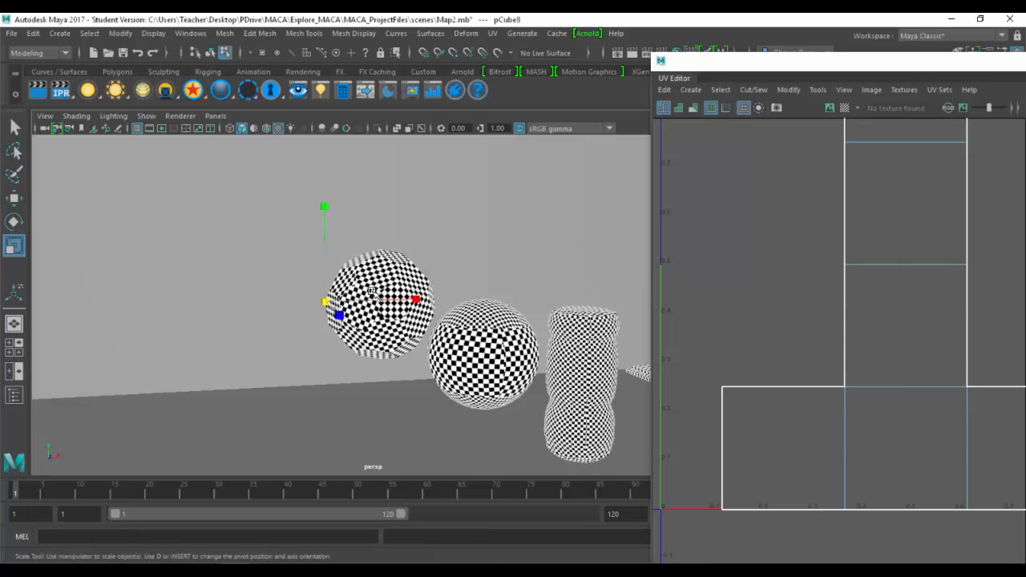
pyautogui.moveTo(325, 302); pyautogui.dragTo(414, 263)
pyautogui.press('w')
pyautogui.press('f')
pyautogui.keyDown('alt'); pyautogui.moveTo(415, 262); pyautogui.dragTo(389, 260, button='right'); pyautogui.keyUp('alt')
pyautogui.keyDown('alt'); pyautogui.moveTo(389, 261); pyautogui.dragTo(341, 256, button='middle'); pyautogui.keyUp('alt')
# Examine the cube's complete default UV layout within the 0 to 1 tile in the UV Editor.
pyautogui.click(493, 34)
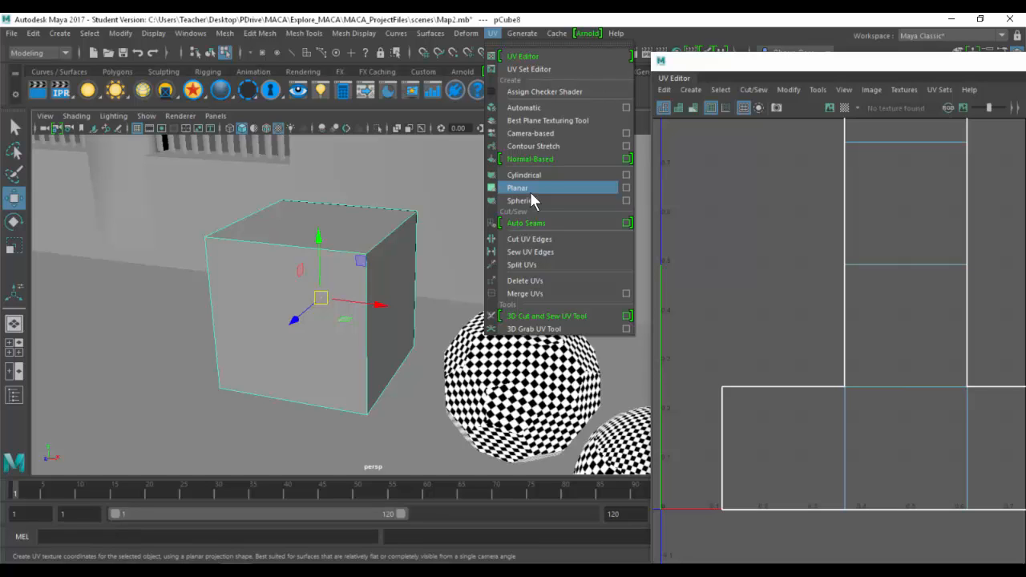
pyautogui.click(901, 294)
pyautogui.scroll(-5, 901, 294)
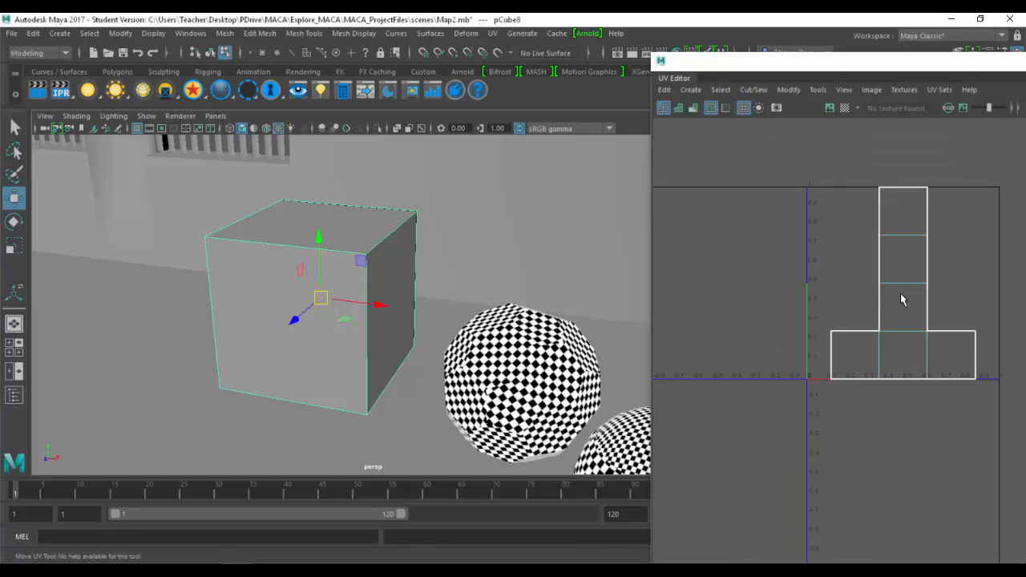
pyautogui.scroll(-2, 900, 293)
pyautogui.keyDown('alt'); pyautogui.moveTo(895, 262); pyautogui.dragTo(779, 263, button='middle'); pyautogui.keyUp('alt')
pyautogui.keyDown('alt'); pyautogui.moveTo(788, 265); pyautogui.dragTo(843, 276, button='right'); pyautogui.keyUp('alt')
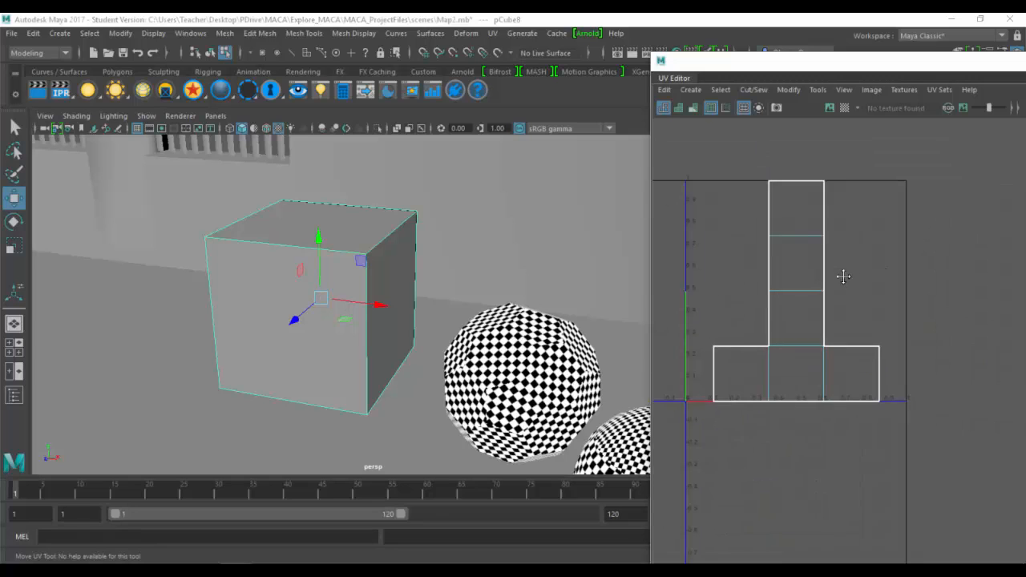
pyautogui.keyDown('alt'); pyautogui.moveTo(843, 277); pyautogui.dragTo(894, 266, button='middle'); pyautogui.keyUp('alt')
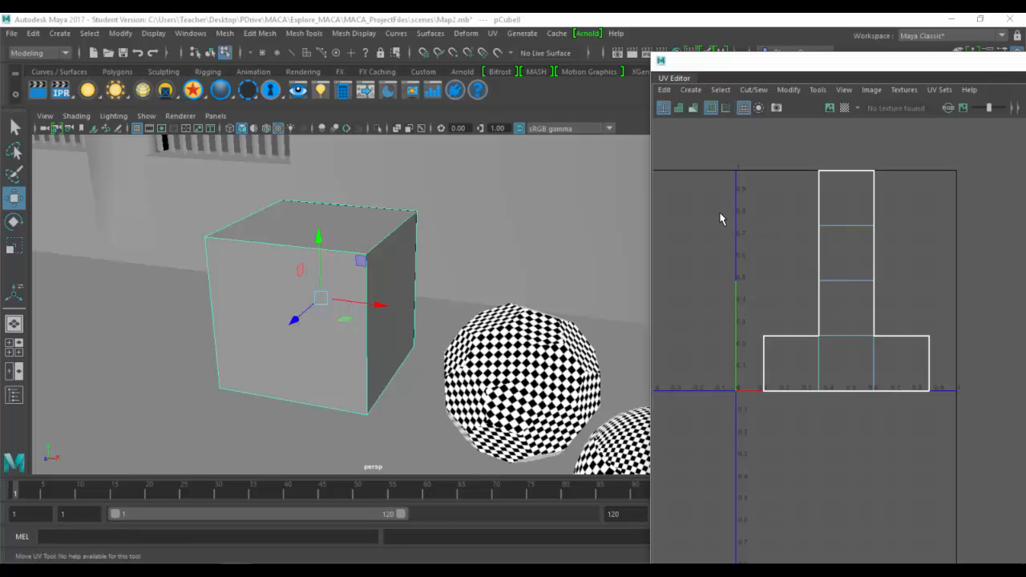
# Try Automatic mapping on the cube with 6 planes optimized for fewer pieces, and undo the projection.
pyautogui.click(495, 33)
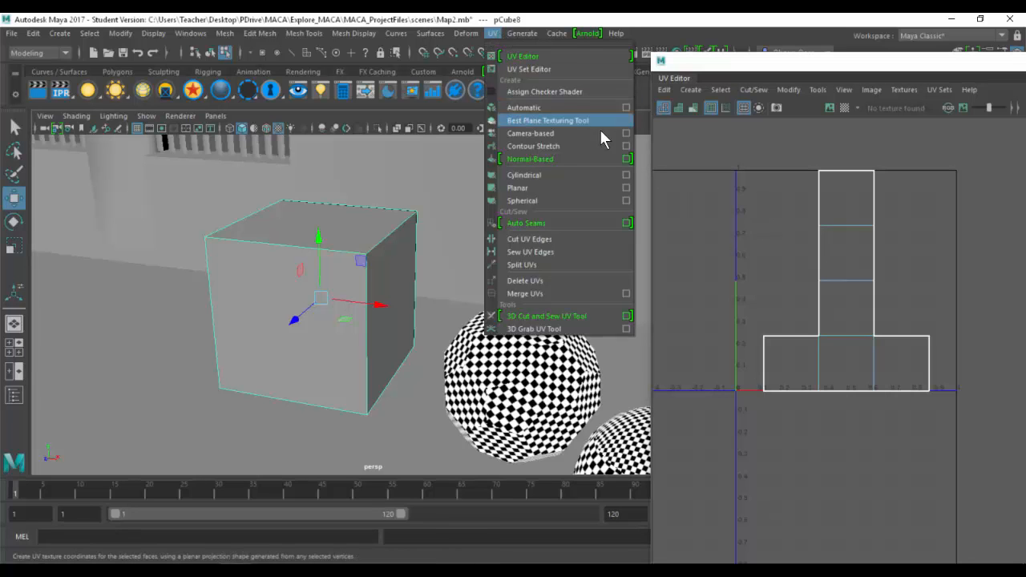
pyautogui.click(626, 107)
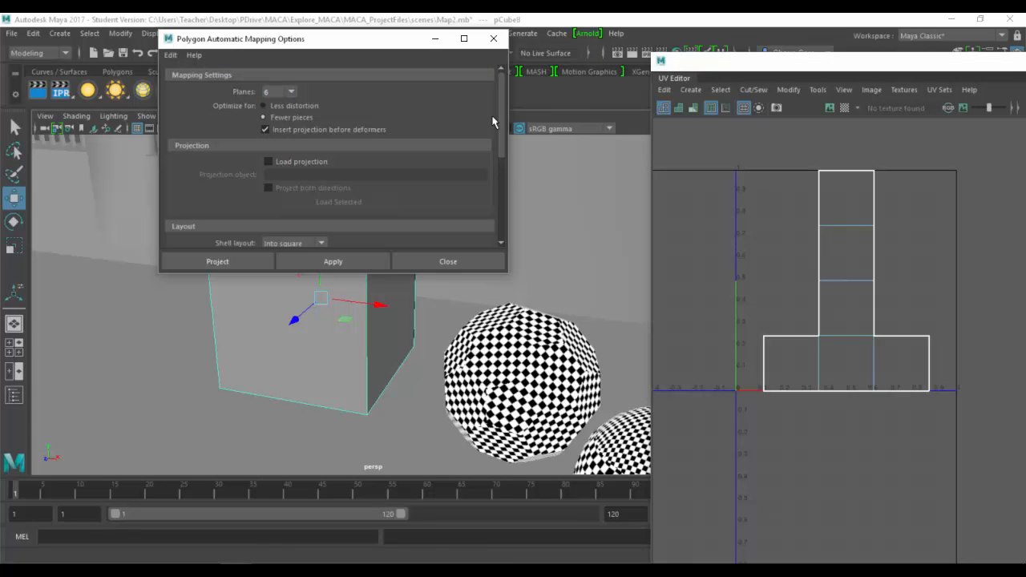
pyautogui.click(223, 259)
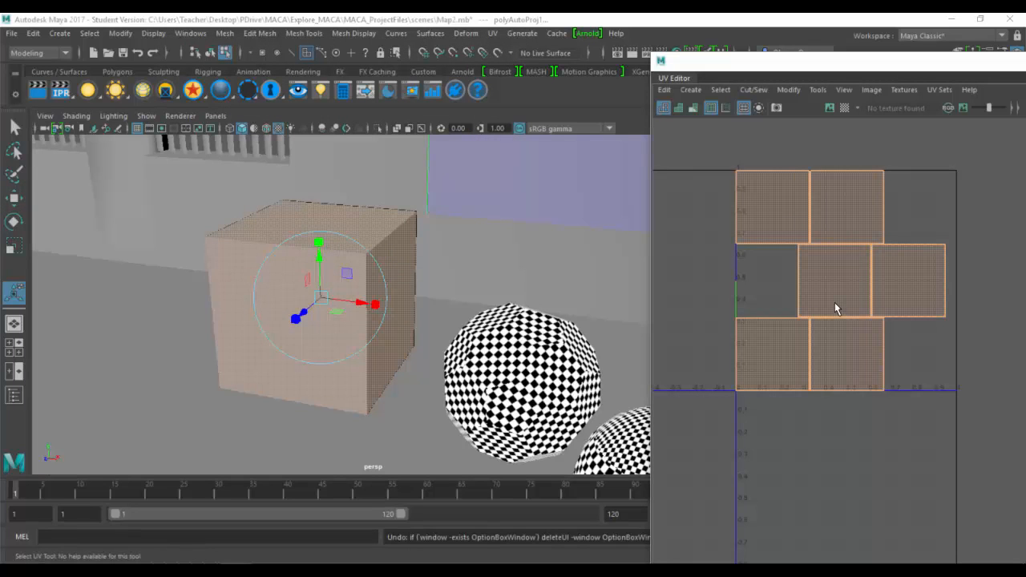
pyautogui.hotkey('ctrl', 'z')
pyautogui.hotkey('shift', 'z')
pyautogui.hotkey('ctrl', 'z')
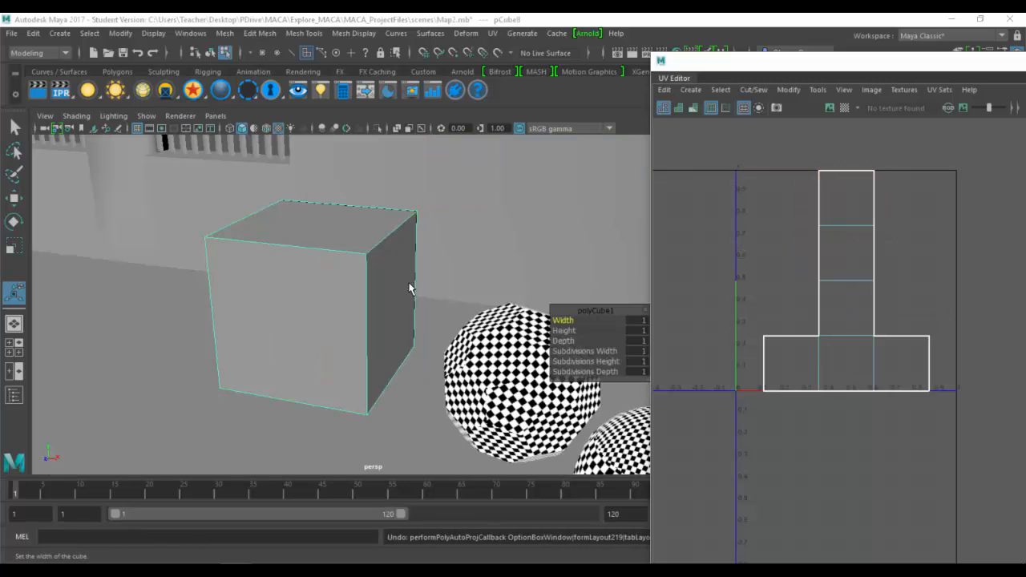
# Assign the existing checker material surfaceShader1 to the cube.
pyautogui.rightClick(324, 207)
pyautogui.moveTo(321, 560)
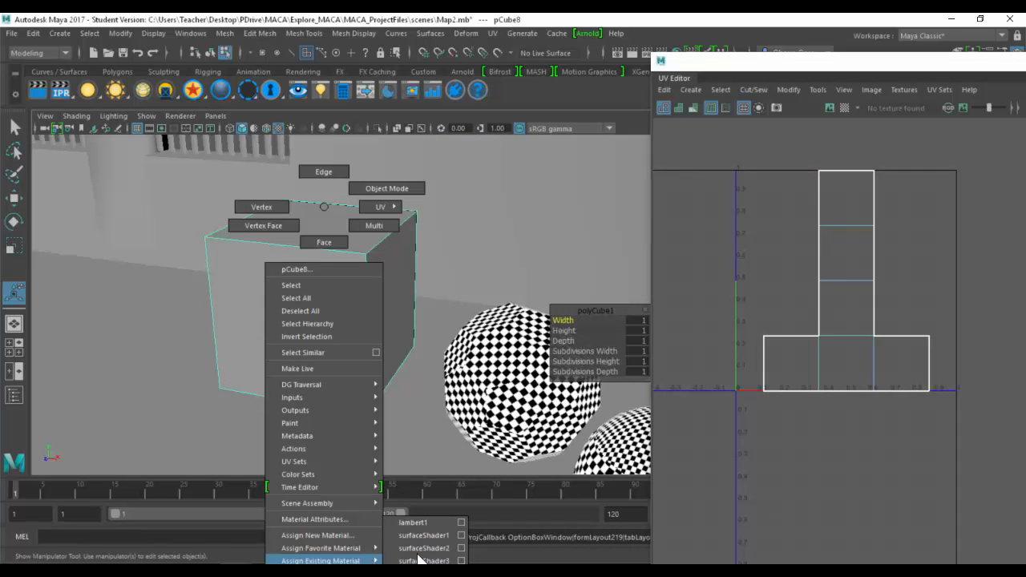
pyautogui.click(429, 535)
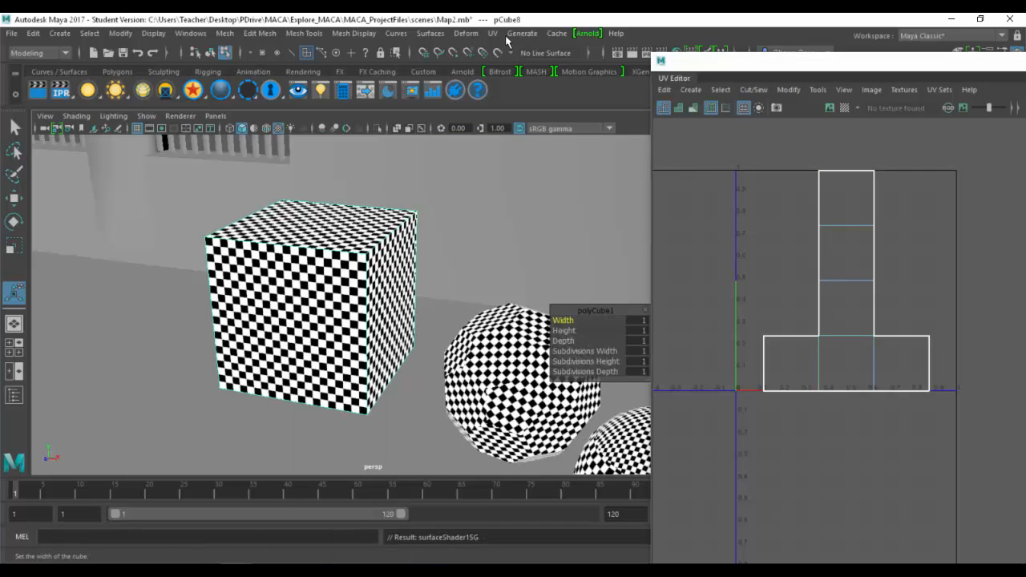
# Apply Automatic UV mapping to the checkered cube, comparing it with the default layout by undoing and redoing the projection.
pyautogui.click(494, 33)
pyautogui.click(525, 110)
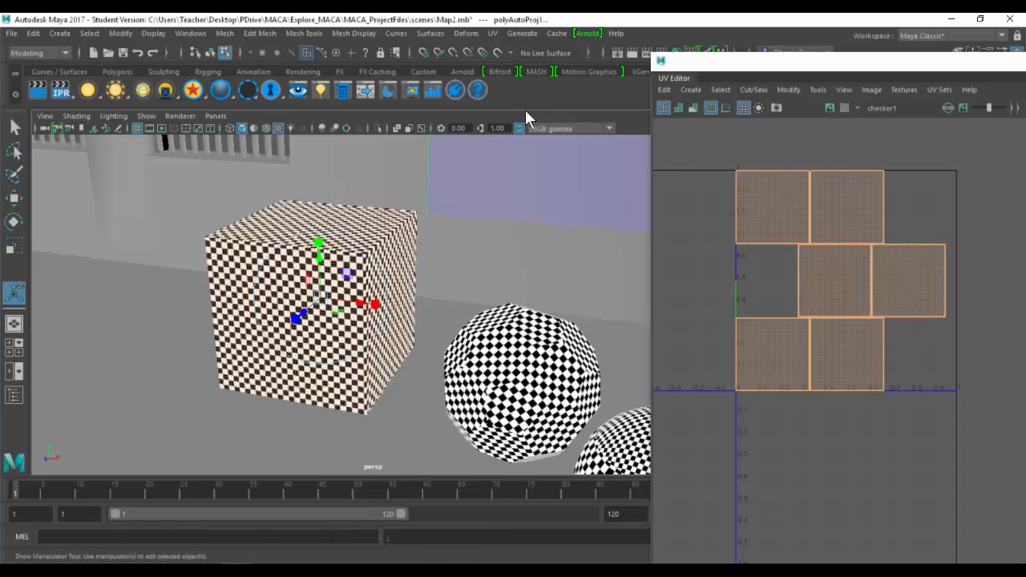
pyautogui.hotkey('ctrl', 'z')
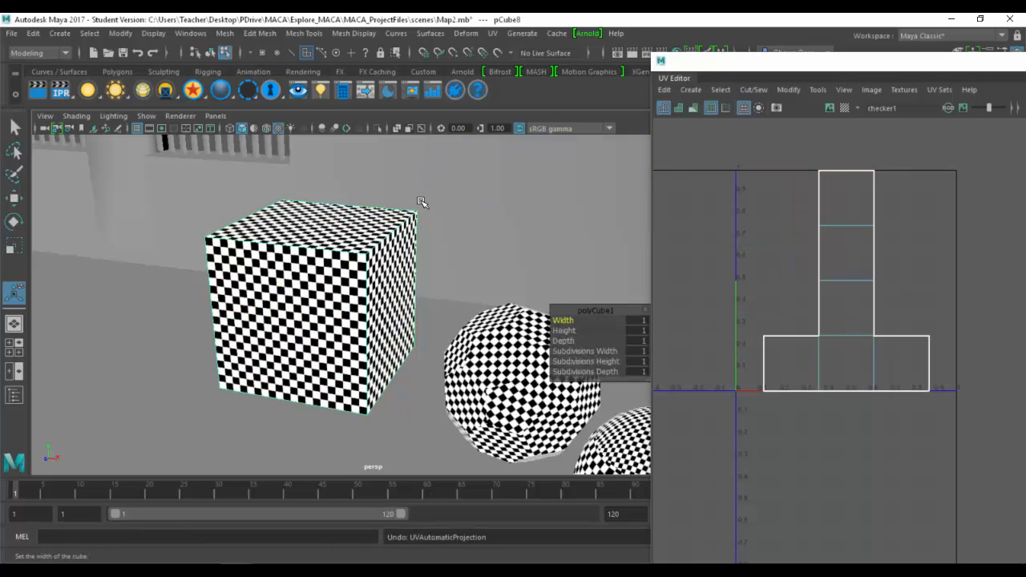
pyautogui.hotkey('ctrl', 'y')
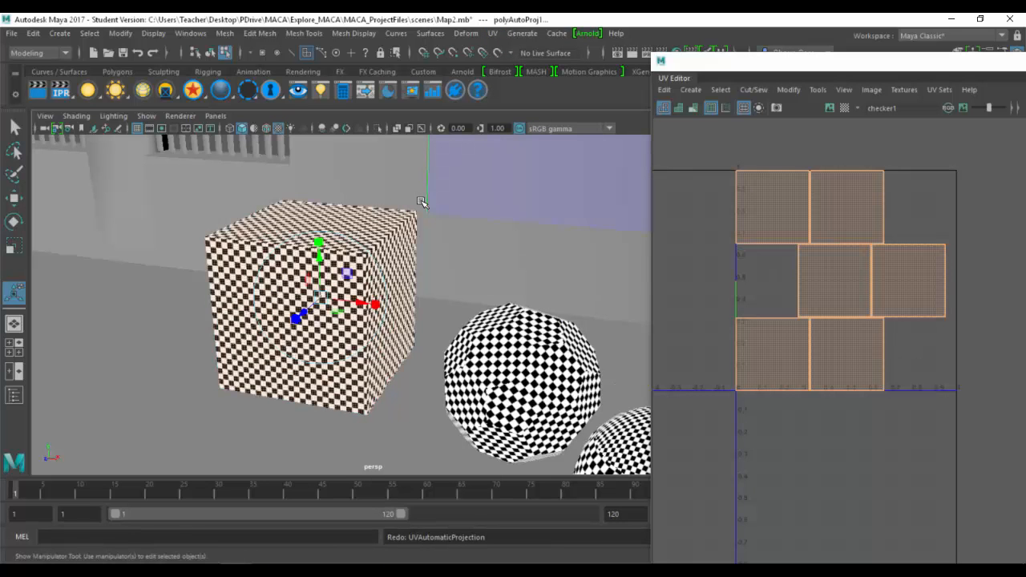
# Try to Move and Sew the middle row's right UV square onto the lower-right square along their shared edge, and undo it.
pyautogui.moveTo(797, 186); pyautogui.dragTo(796, 162, button='right')
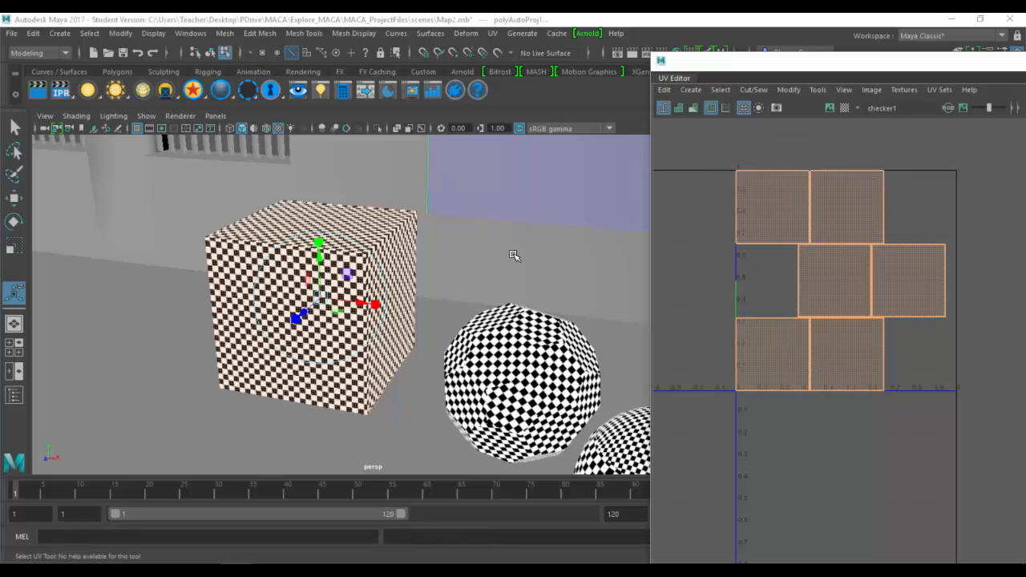
pyautogui.press('q')
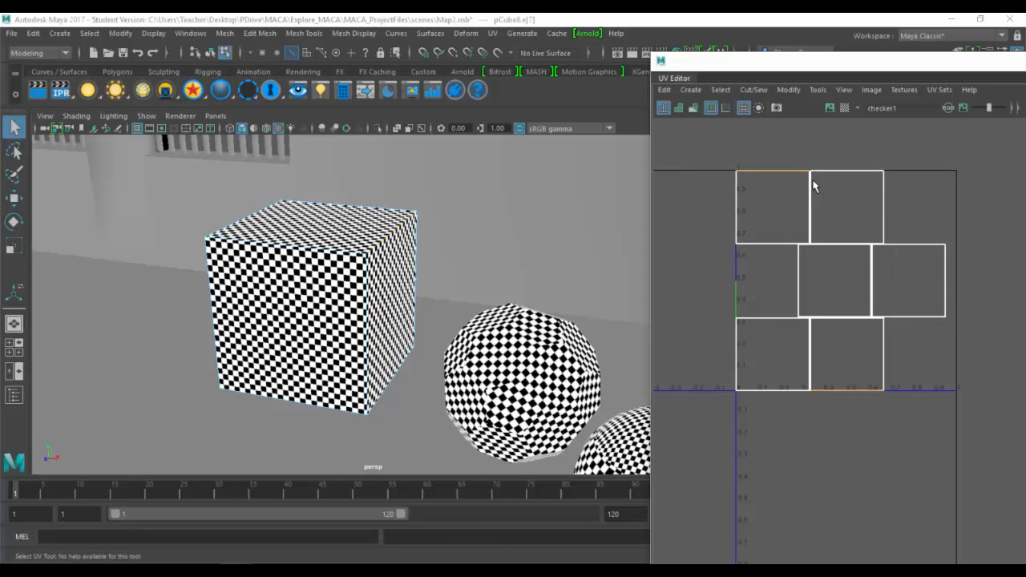
pyautogui.click(809, 202)
pyautogui.scroll(2, 853, 299)
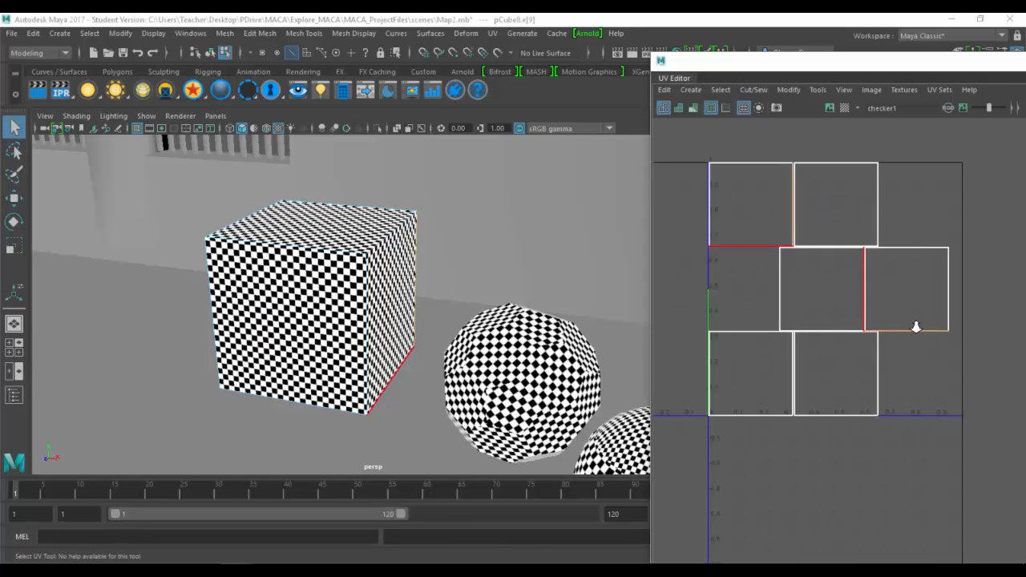
pyautogui.click(865, 291)
pyautogui.click(865, 291)
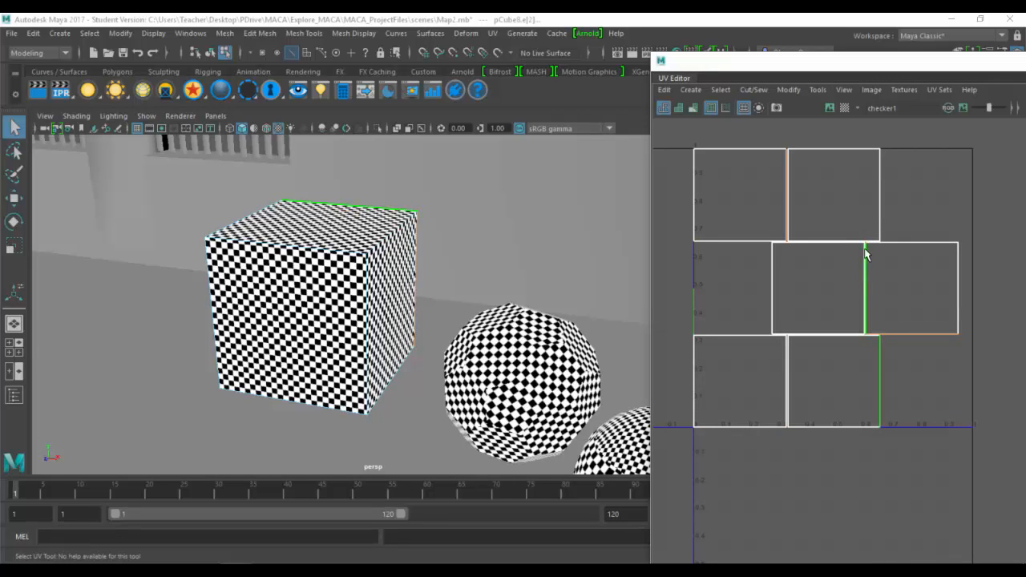
pyautogui.keyDown('shift'); pyautogui.moveTo(911, 189); pyautogui.dragTo(908, 158, button='right'); pyautogui.keyUp('shift')
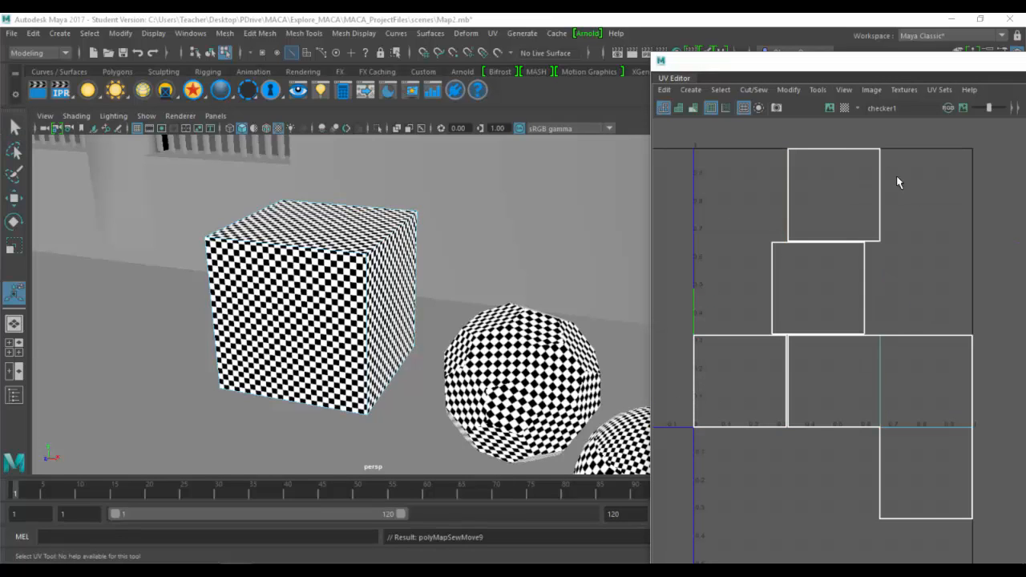
pyautogui.hotkey('ctrl', 'z')
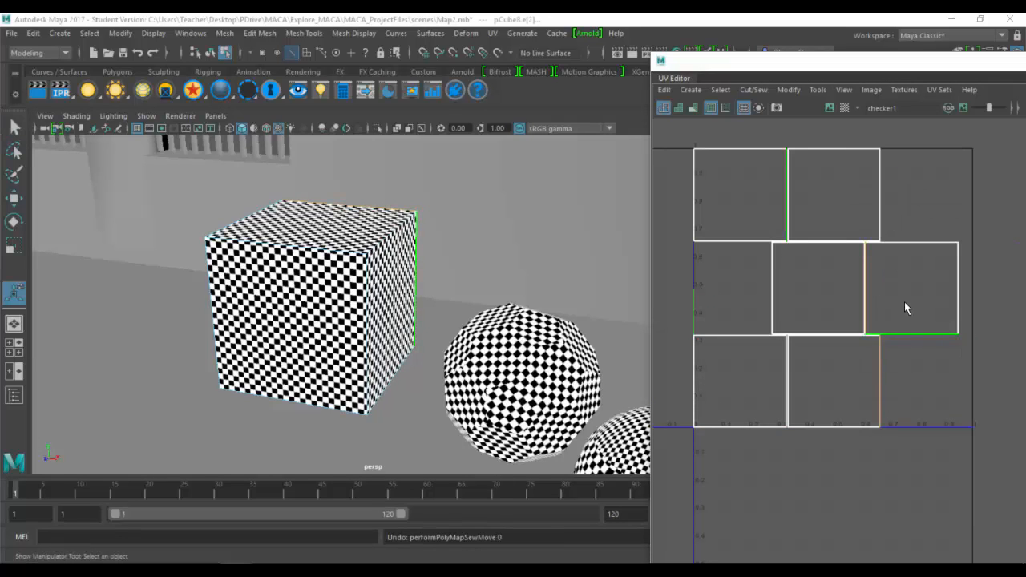
# Move and Sew the middle row's right UV square onto the top-left square, and move the joined pair above the UV tile.
pyautogui.click(920, 351)
pyautogui.press('g')
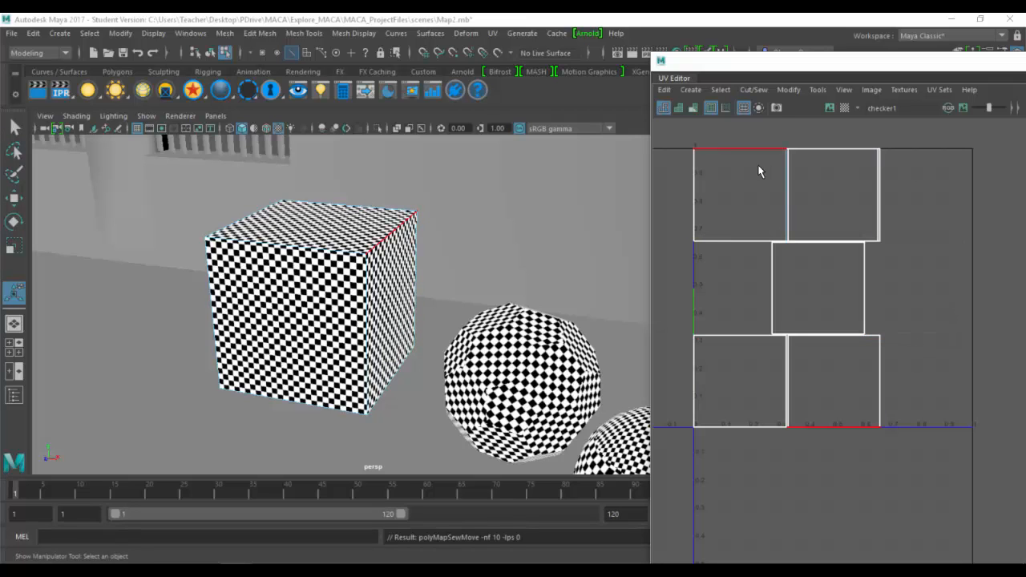
pyautogui.moveTo(759, 168); pyautogui.dragTo(728, 158, button='right')
pyautogui.click(763, 208)
pyautogui.press('w')
pyautogui.moveTo(796, 244); pyautogui.dragTo(806, 197, button='middle')
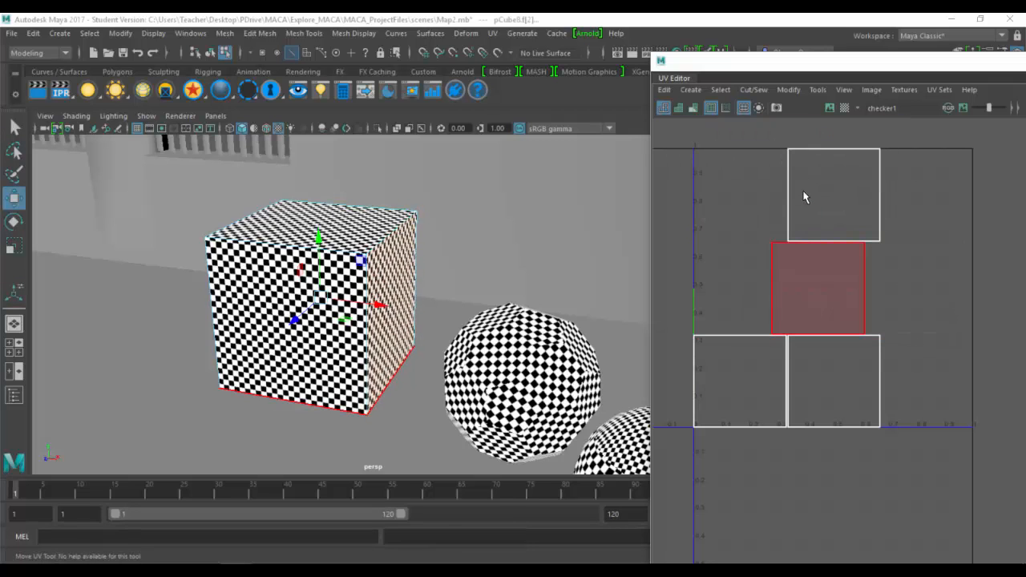
# Move and Sew the remaining top UV square onto the outer left edge of the bottom-left square.
pyautogui.click(803, 196)
pyautogui.moveTo(799, 200); pyautogui.dragTo(793, 164, button='right')
pyautogui.click(790, 194)
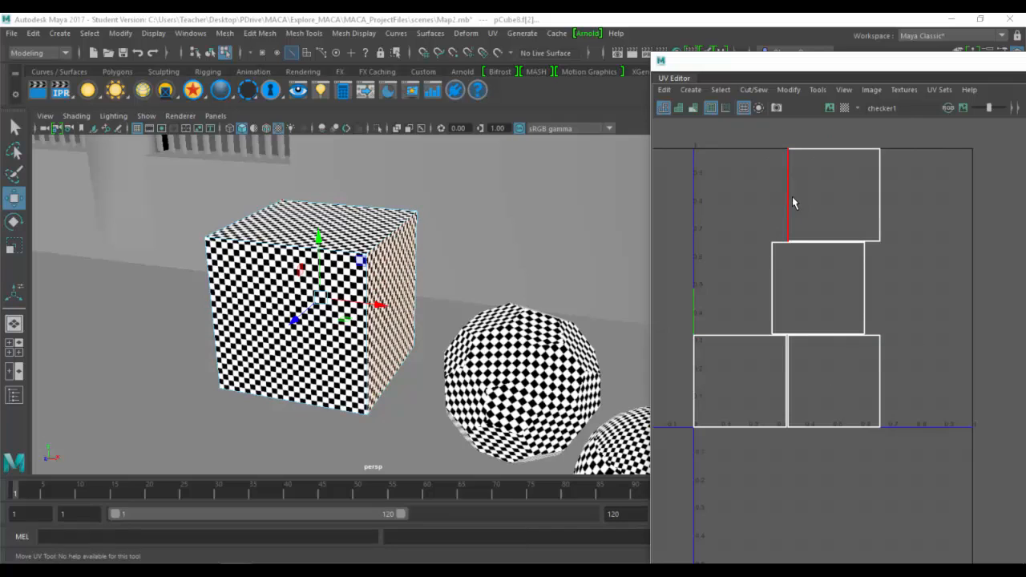
pyautogui.click(879, 191)
pyautogui.press('w')
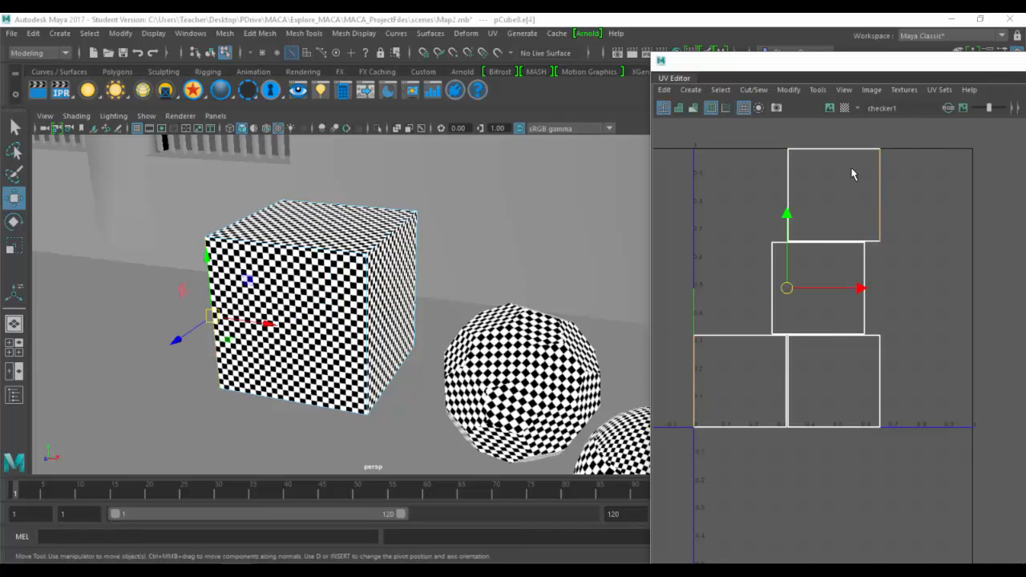
pyautogui.keyDown('shift'); pyautogui.moveTo(749, 206); pyautogui.dragTo(781, 169, button='right'); pyautogui.keyUp('shift')
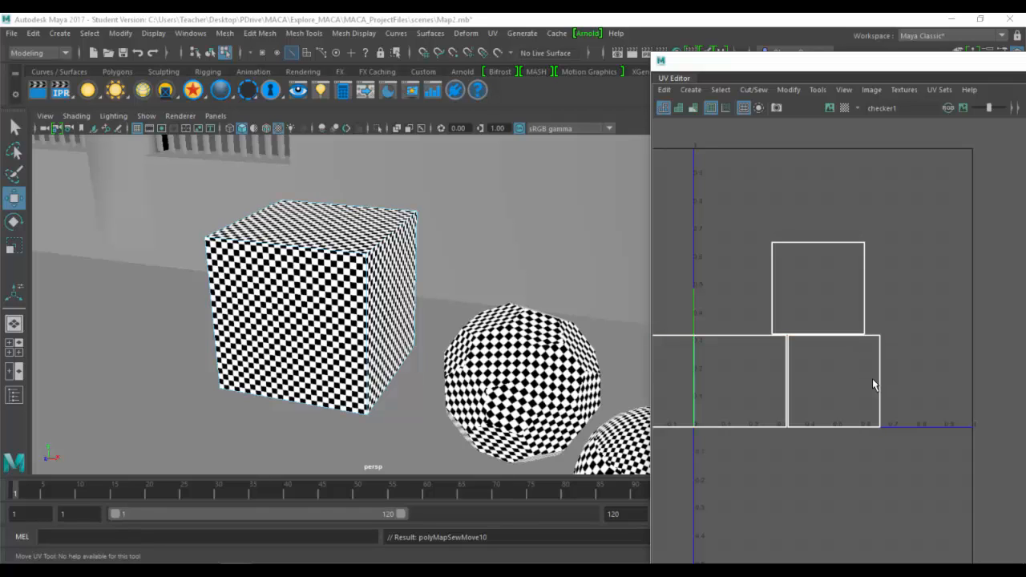
# Move and Sew the single middle UV square under the right half of the pair placed above the tile.
pyautogui.keyDown('alt'); pyautogui.moveTo(859, 403); pyautogui.dragTo(802, 375, button='right'); pyautogui.keyUp('alt')
pyautogui.keyDown('alt'); pyautogui.moveTo(841, 380); pyautogui.dragTo(904, 434, button='middle'); pyautogui.keyUp('alt')
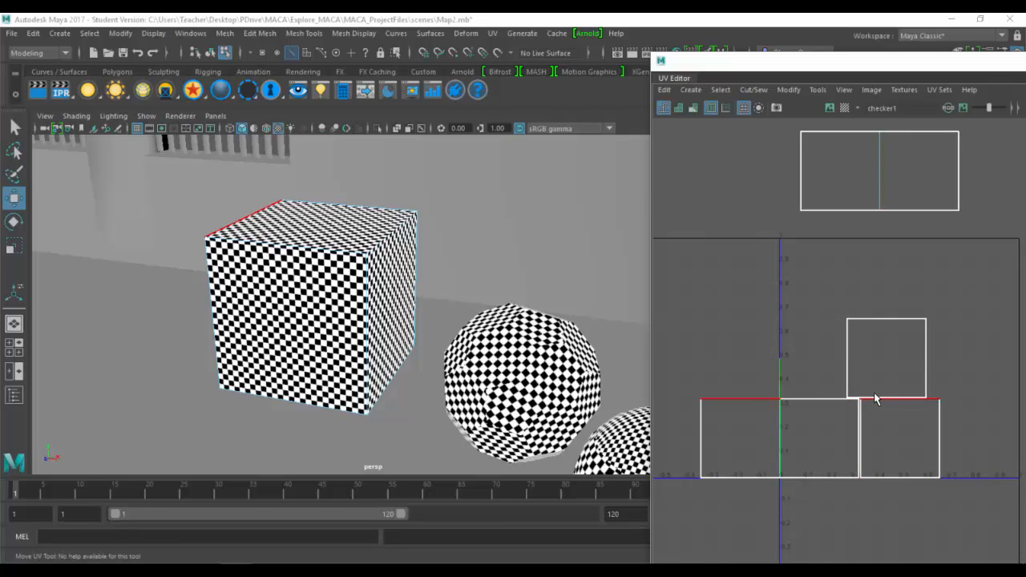
pyautogui.click(875, 398)
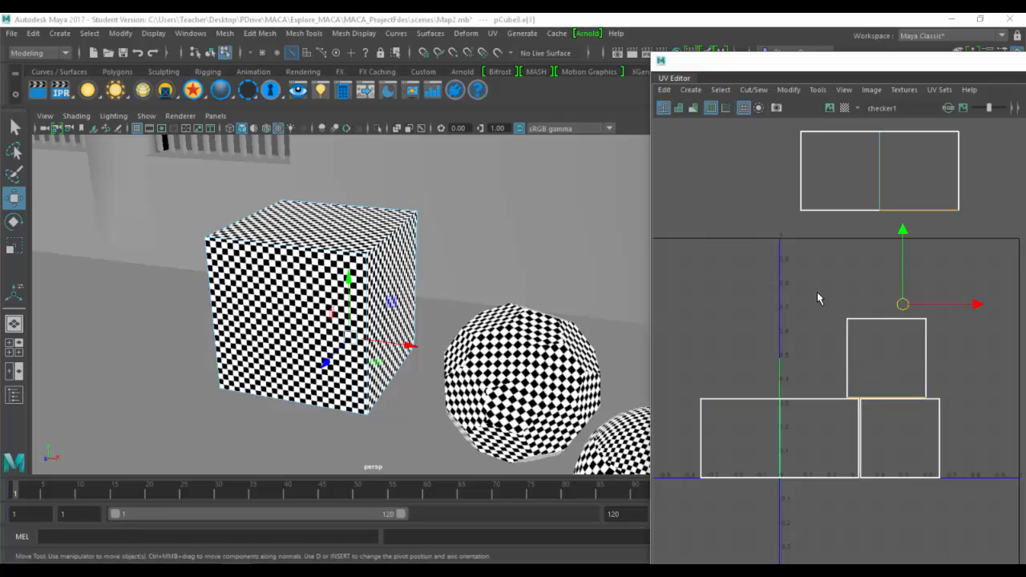
pyautogui.keyDown('shift'); pyautogui.moveTo(817, 293); pyautogui.dragTo(806, 260, button='right'); pyautogui.keyUp('shift')
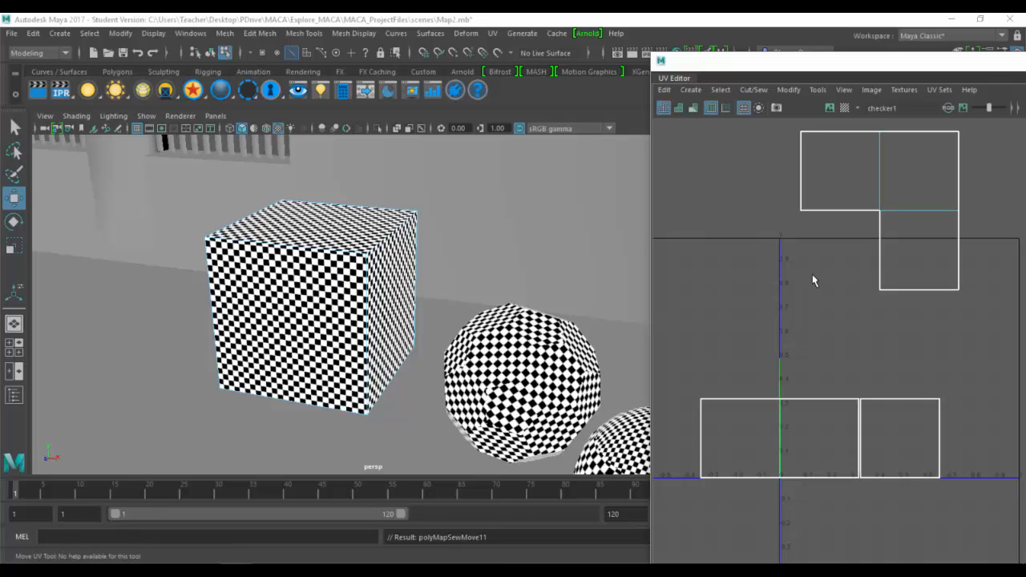
# Sew the last single UV square on top of the lower pair's left square, and move the upper three-square shell down against it.
pyautogui.click(888, 399)
pyautogui.press('g')
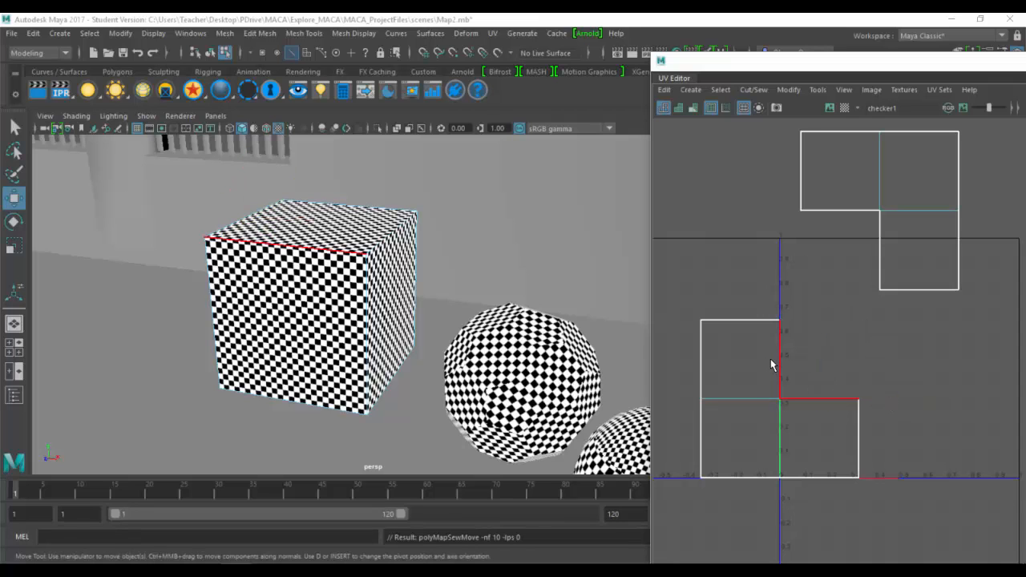
pyautogui.moveTo(770, 359); pyautogui.dragTo(734, 344, button='right')
pyautogui.moveTo(781, 192); pyautogui.dragTo(763, 359)
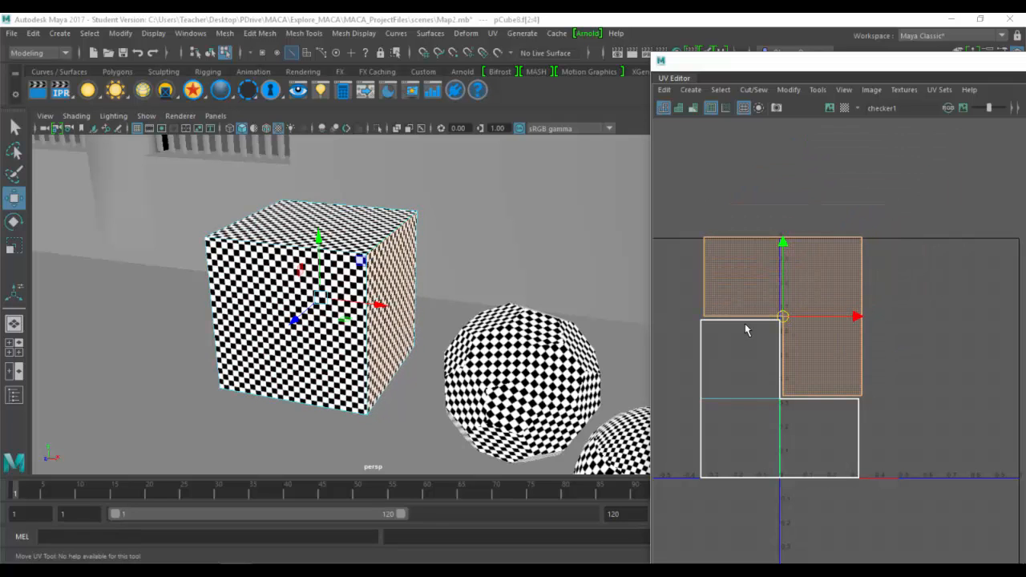
# Select both of the cube's UV shells, move and slightly shrink them to fit inside the 0–1 UV tile, and return to object mode.
pyautogui.moveTo(683, 203); pyautogui.dragTo(940, 524)
pyautogui.moveTo(800, 403); pyautogui.dragTo(825, 396, button='middle')
pyautogui.press('r')
pyautogui.press('w')
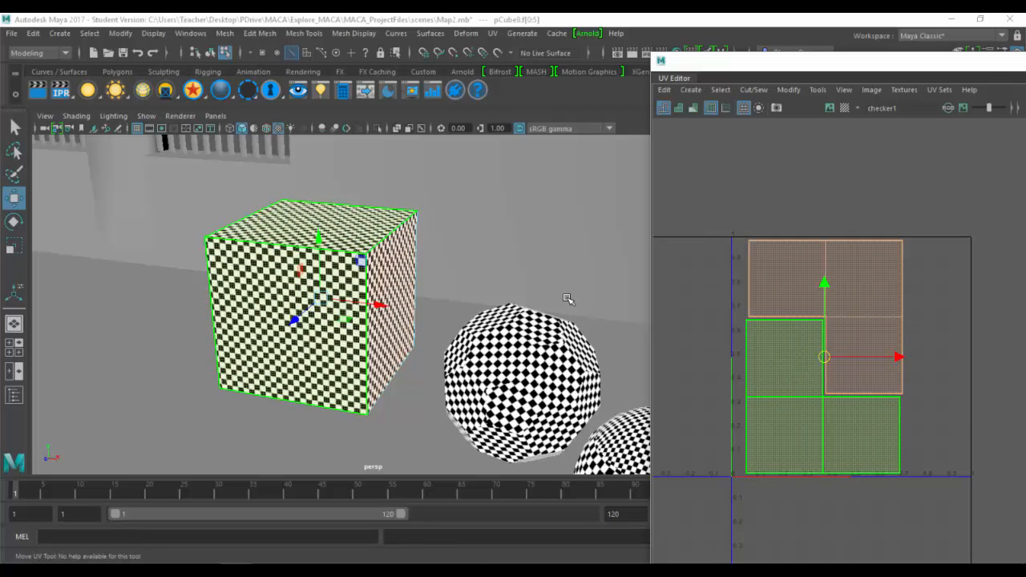
pyautogui.press('F8')
pyautogui.moveTo(523, 274)
pyautogui.keyDown('alt'); pyautogui.mouseDown()
pyautogui.moveTo(471, 274)
pyautogui.moveTo(525, 279)
pyautogui.mouseUp(); pyautogui.keyUp('alt')
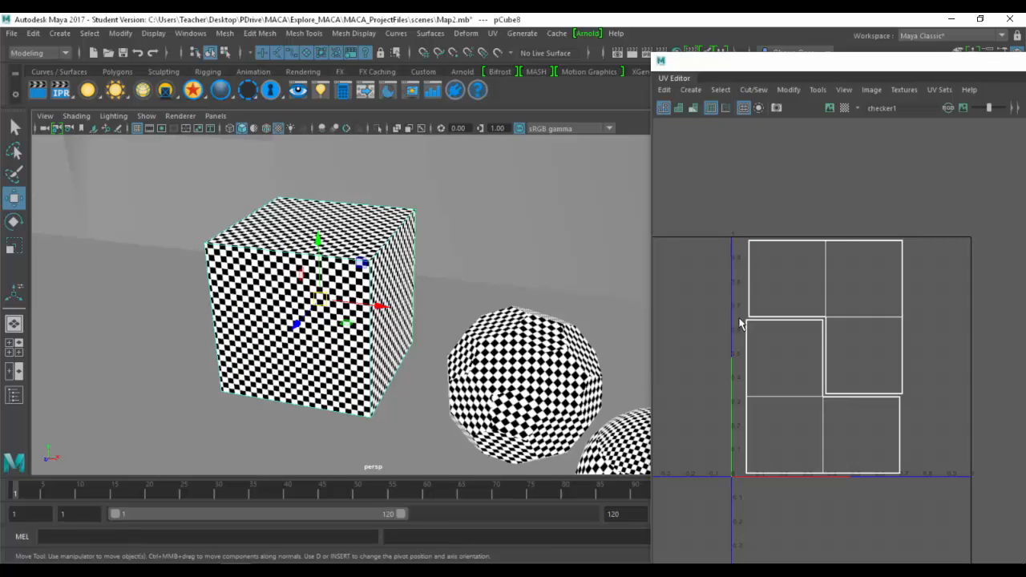
# Create a polygon pipe and snap it to the checkered cube's top corner.
pyautogui.click(60, 33)
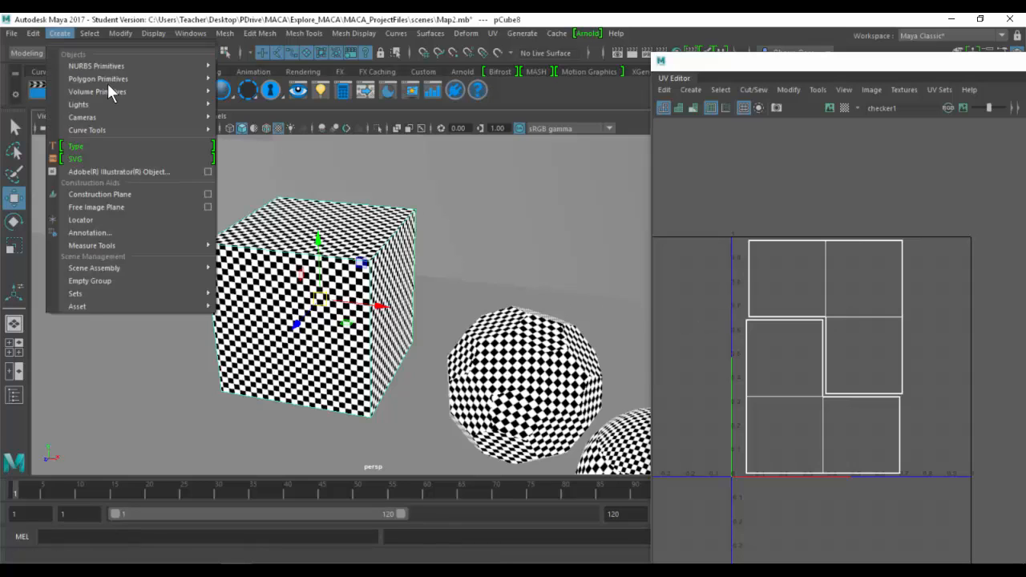
pyautogui.moveTo(160, 88)
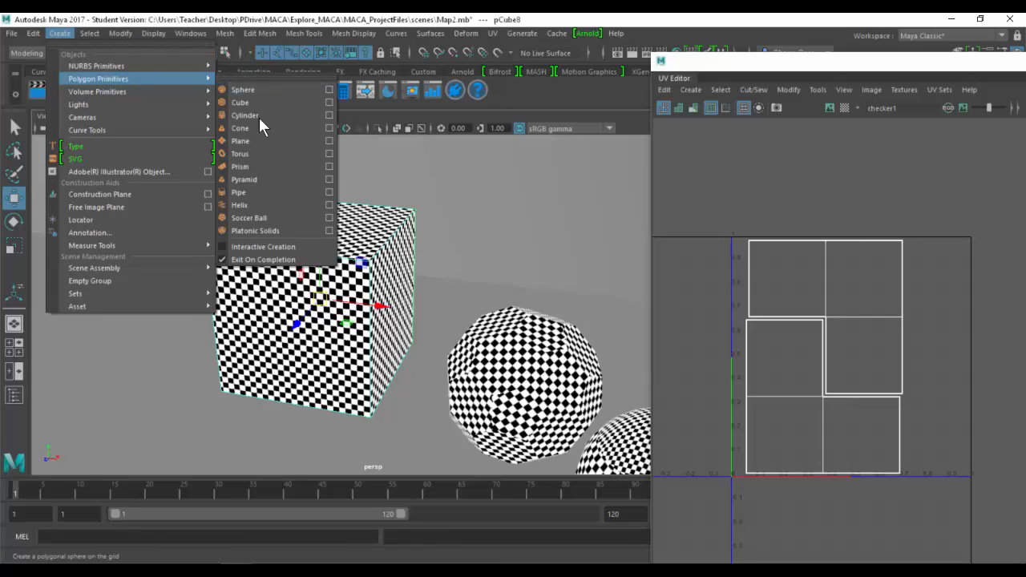
pyautogui.click(261, 196)
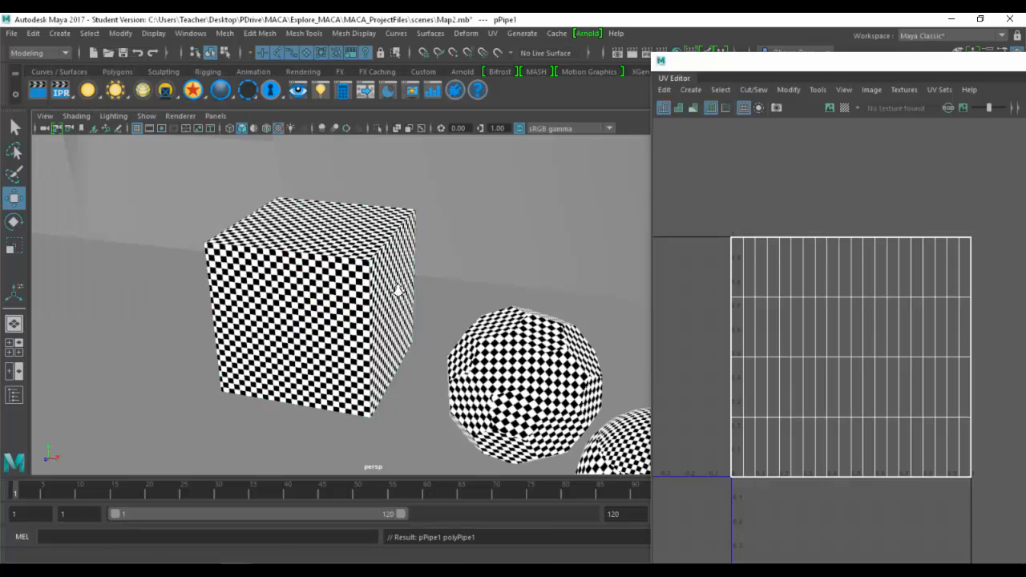
pyautogui.scroll(-3, 393, 290)
pyautogui.keyDown('alt'); pyautogui.moveTo(413, 291); pyautogui.dragTo(372, 281); pyautogui.keyUp('alt')
pyautogui.press('v')
pyautogui.middleClick(384, 283)
# Scale the pipe up uniformly until it is larger than the cube and move it to the cube's left side.
pyautogui.press('r')
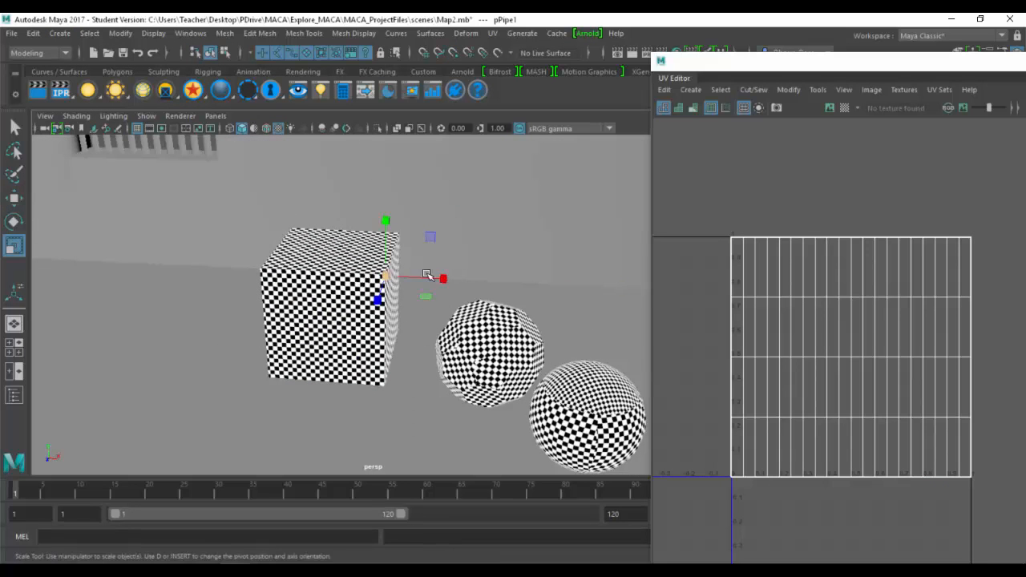
pyautogui.moveTo(429, 275); pyautogui.dragTo(526, 265, button='middle')
pyautogui.press('w')
pyautogui.moveTo(208, 266); pyautogui.dragTo(115, 259)
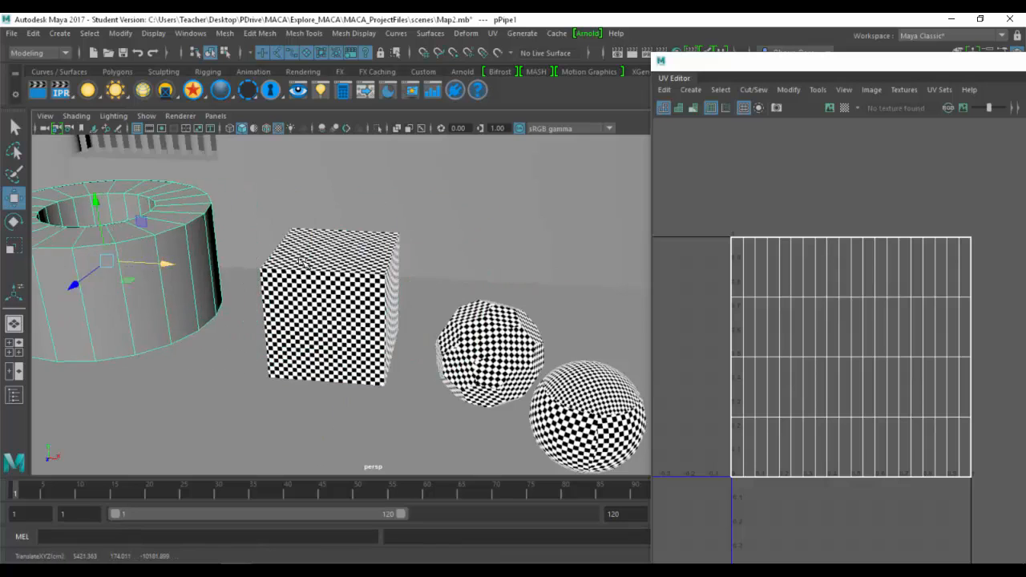
# Assign the existing checker material surfaceShader2 to the pipe.
pyautogui.press('f')
pyautogui.keyDown('shift'); pyautogui.rightClick(294, 224); pyautogui.keyUp('shift')
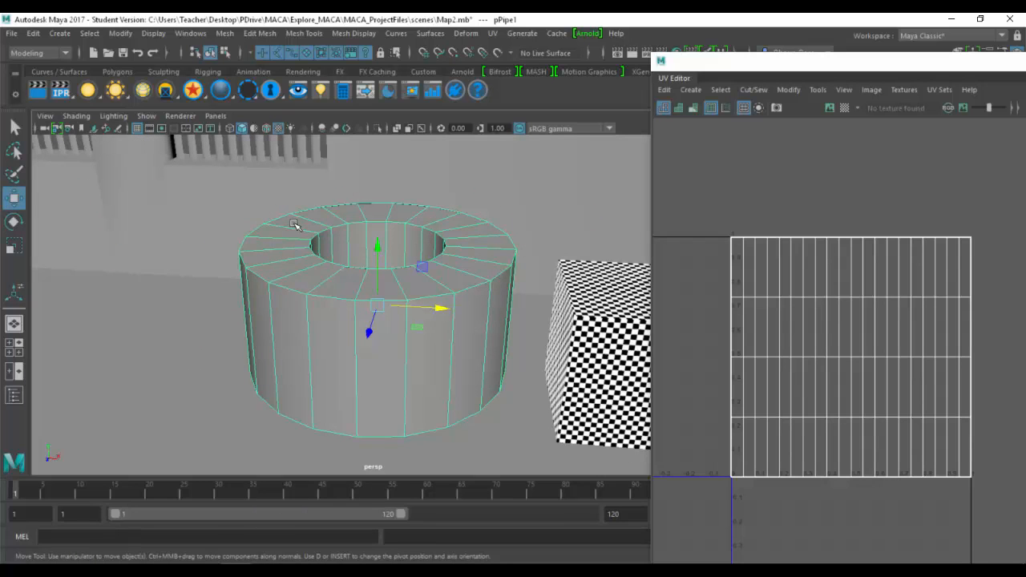
pyautogui.rightClick(293, 207)
pyautogui.moveTo(297, 560)
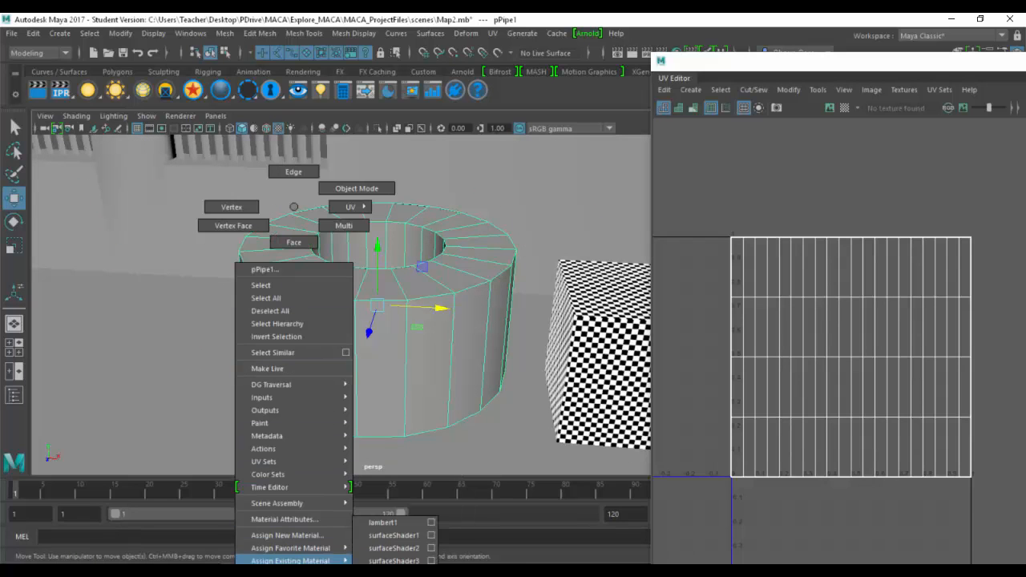
pyautogui.click(394, 547)
pyautogui.scroll(5, 390, 335)
pyautogui.keyDown('alt'); pyautogui.moveTo(389, 335); pyautogui.dragTo(355, 322); pyautogui.keyUp('alt')
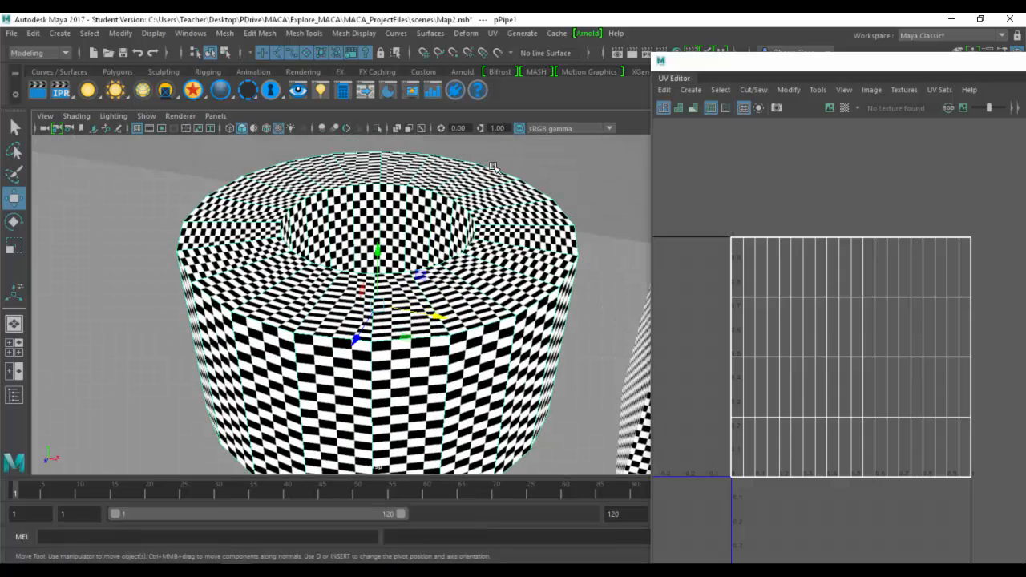
# Delete the pipe's history and freeze its transformations.
pyautogui.click(33, 34)
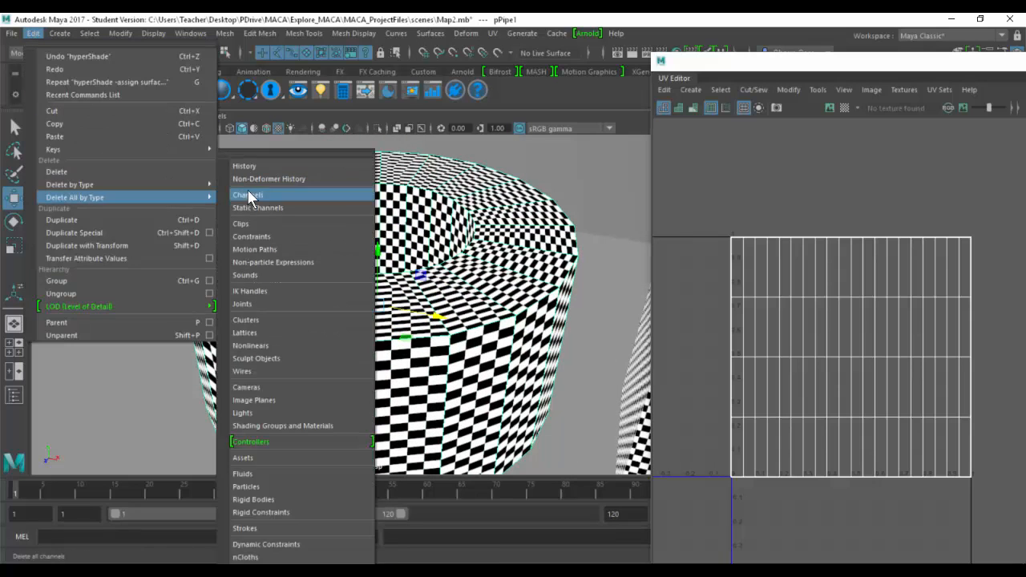
pyautogui.click(253, 192)
pyautogui.click(120, 34)
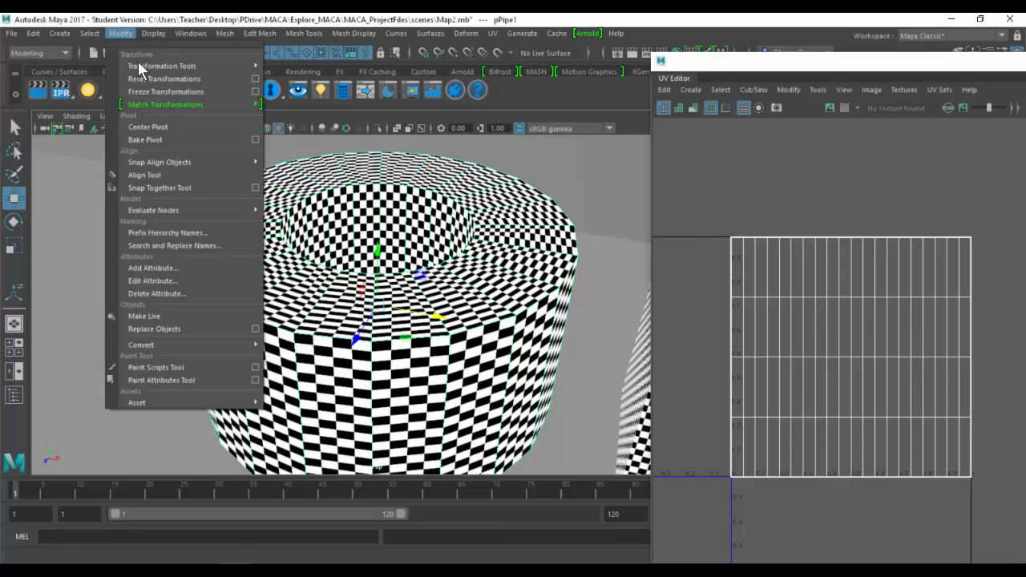
pyautogui.click(156, 78)
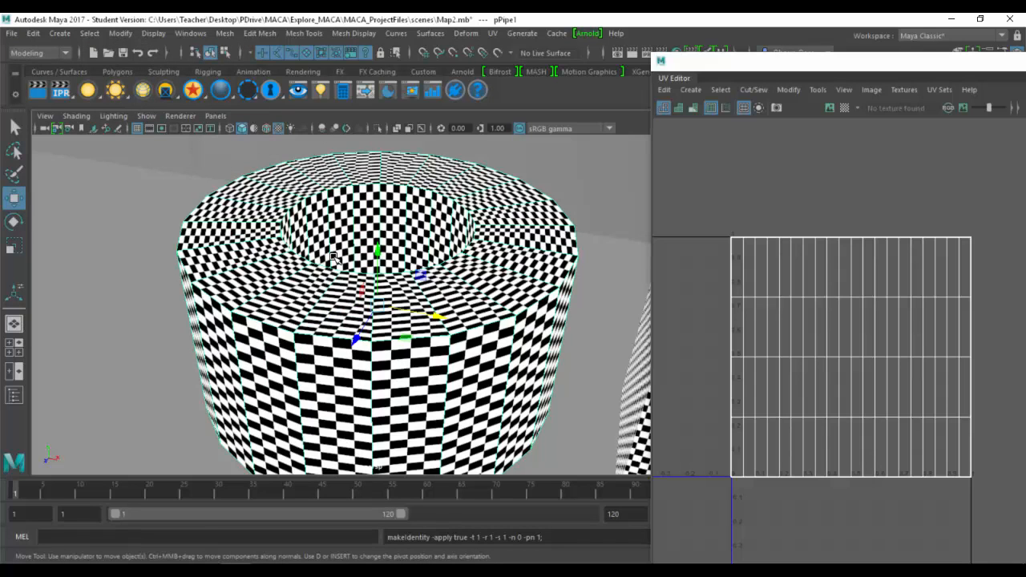
# Turn off the textured viewport display and apply Cylindrical UV mapping to the whole pipe.
pyautogui.press('5')
pyautogui.press('F10')
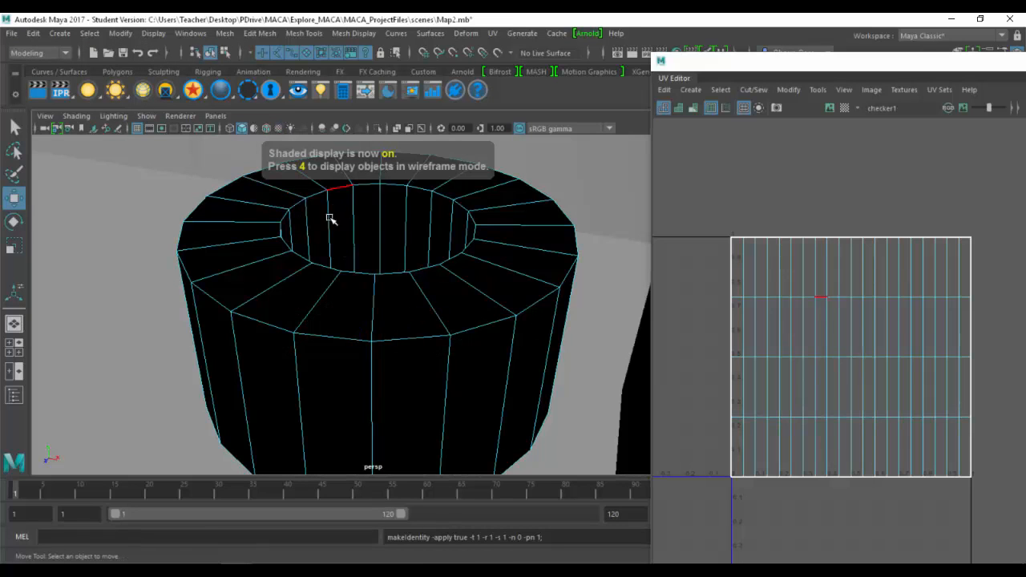
pyautogui.press('F8')
pyautogui.click(498, 33)
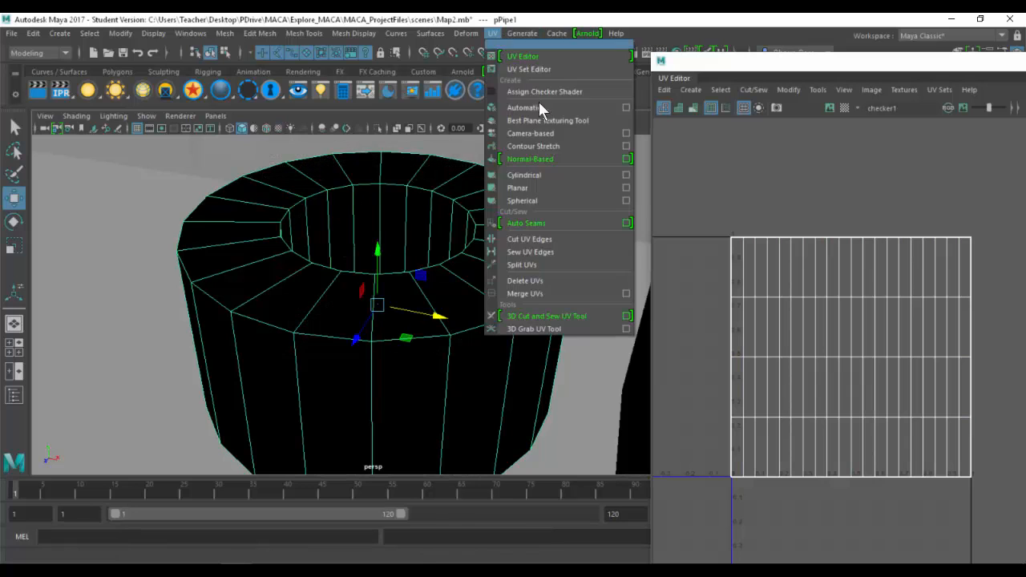
pyautogui.click(552, 174)
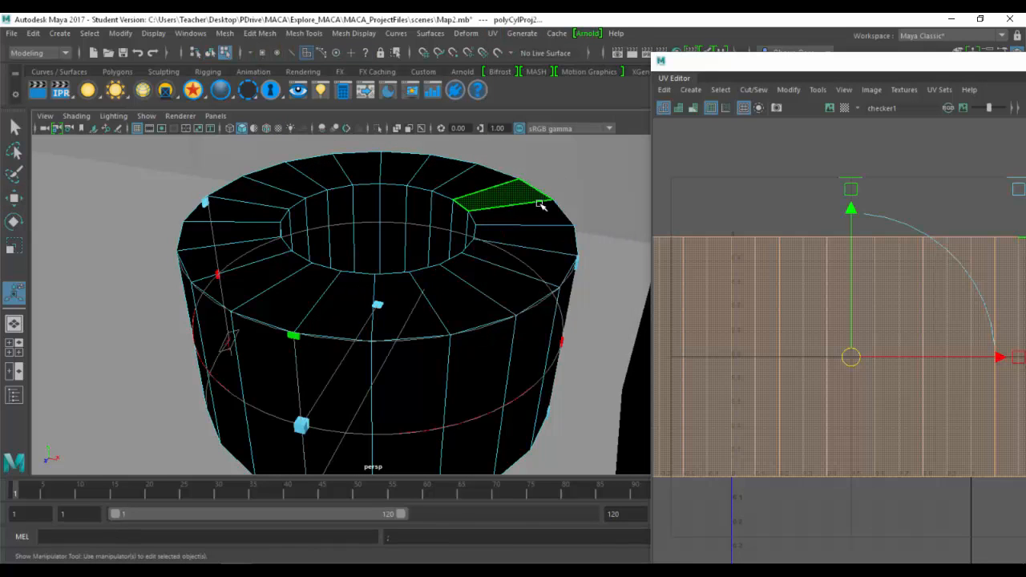
# Select the inner and outer edge loops on the pipe's top and bottom rims and cut their UVs.
pyautogui.press('F10')
pyautogui.doubleClick(312, 196)
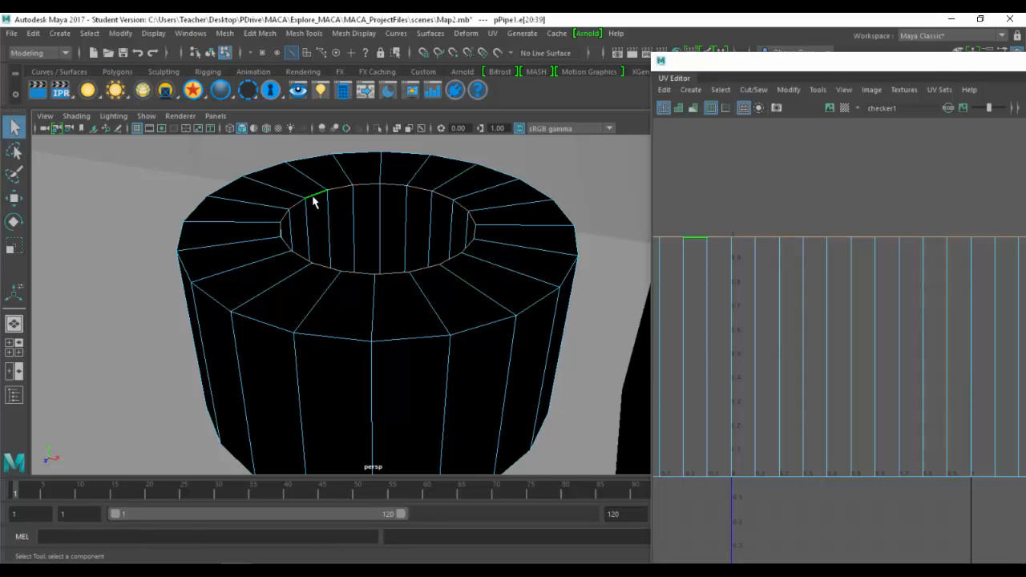
pyautogui.keyDown('shift'); pyautogui.doubleClick(270, 167); pyautogui.keyUp('shift')
pyautogui.keyDown('alt'); pyautogui.moveTo(287, 266); pyautogui.dragTo(323, 330); pyautogui.keyUp('alt')
pyautogui.keyDown('shift'); pyautogui.doubleClick(323, 328); pyautogui.keyUp('shift')
pyautogui.keyDown('shift'); pyautogui.doubleClick(353, 369); pyautogui.keyUp('shift')
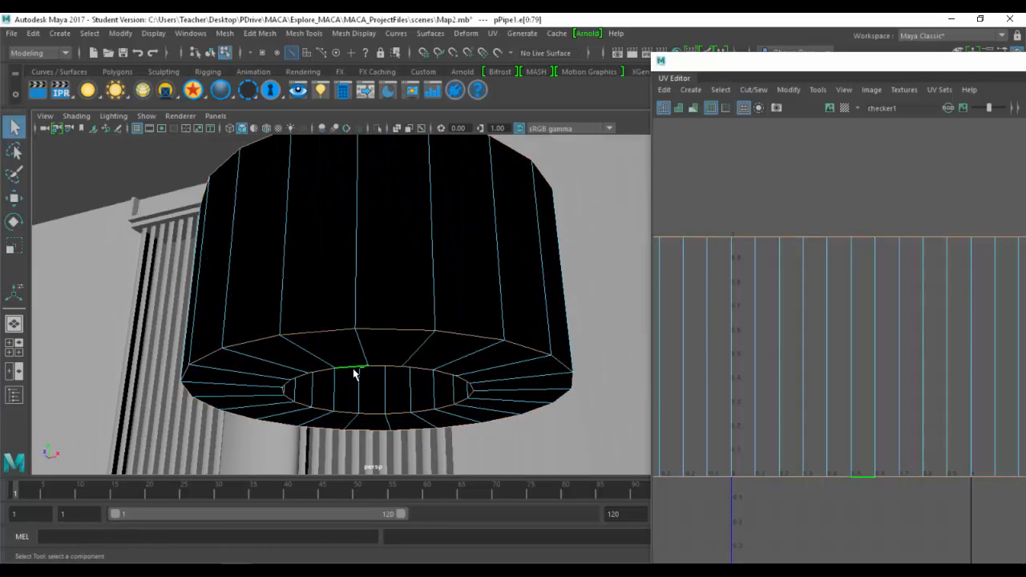
pyautogui.keyDown('alt'); pyautogui.moveTo(392, 240); pyautogui.dragTo(391, 330); pyautogui.keyUp('alt')
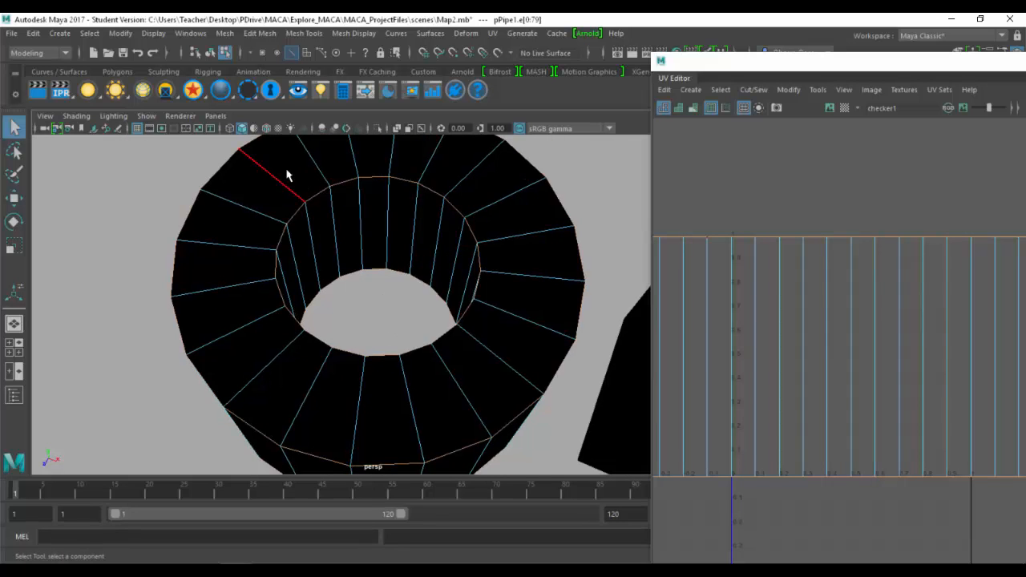
pyautogui.keyDown('shift'); pyautogui.rightClick(356, 166); pyautogui.keyUp('shift')
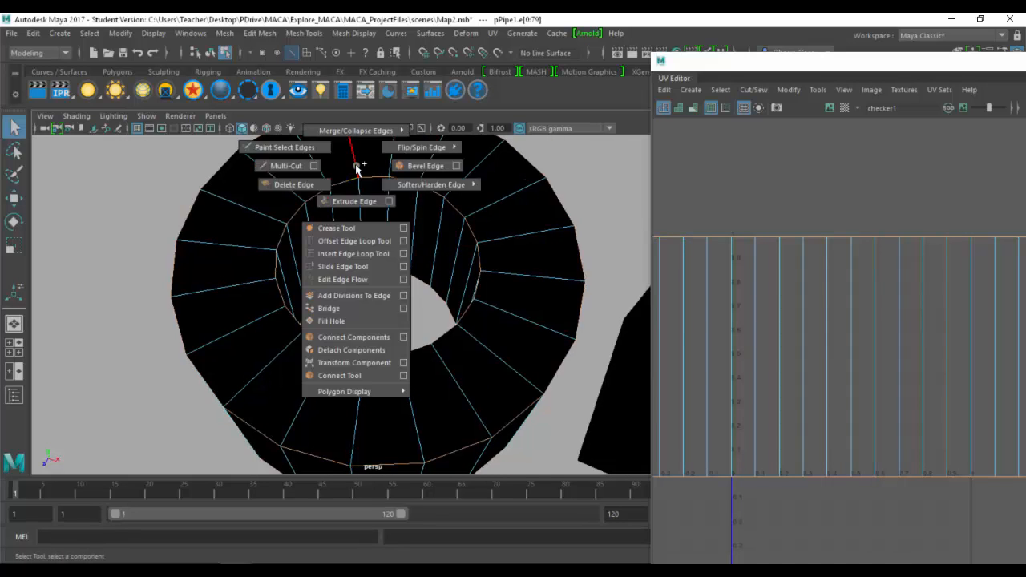
pyautogui.click(649, 216)
pyautogui.keyDown('shift'); pyautogui.moveTo(720, 193); pyautogui.dragTo(662, 213, button='right'); pyautogui.keyUp('shift')
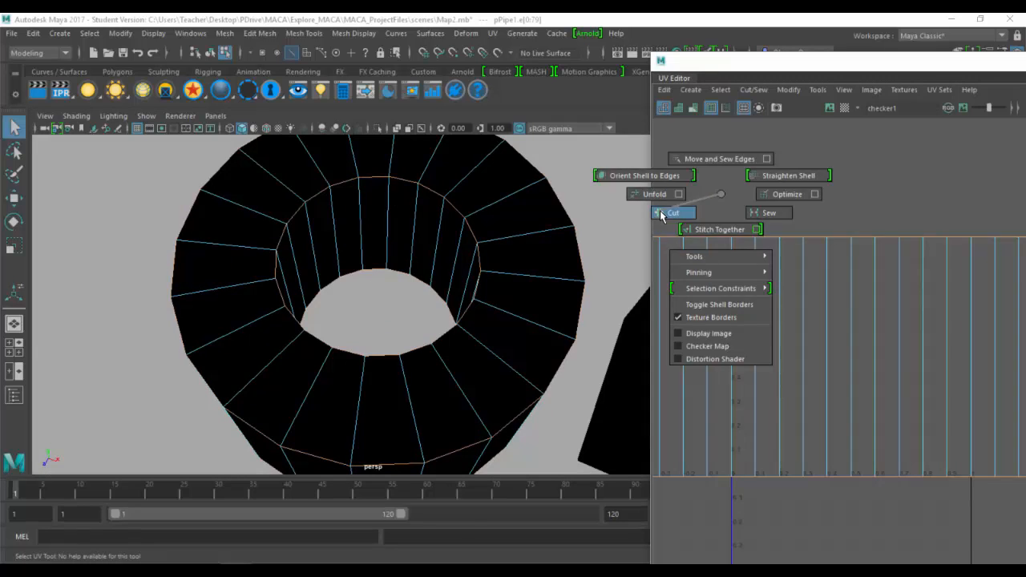
# Select all of the pipe's UV faces, unfold them, and turn the textured viewport display back on.
pyautogui.keyDown('alt'); pyautogui.moveTo(850, 276); pyautogui.dragTo(548, 223, button='right'); pyautogui.keyUp('alt')
pyautogui.moveTo(817, 277); pyautogui.dragTo(715, 214, button='right')
pyautogui.moveTo(715, 214); pyautogui.dragTo(987, 414)
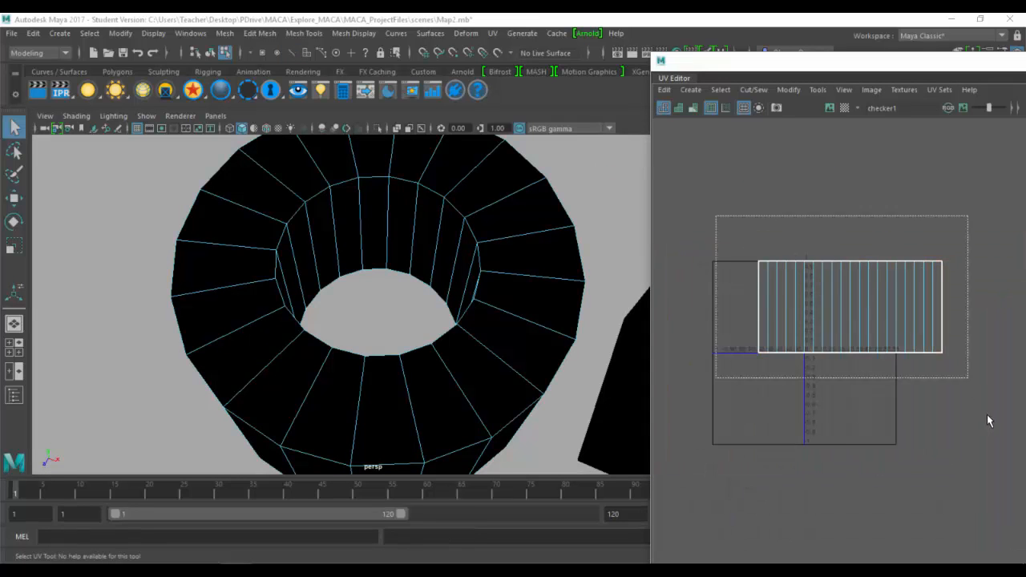
pyautogui.keyDown('shift'); pyautogui.moveTo(772, 211); pyautogui.dragTo(708, 215, button='right'); pyautogui.keyUp('shift')
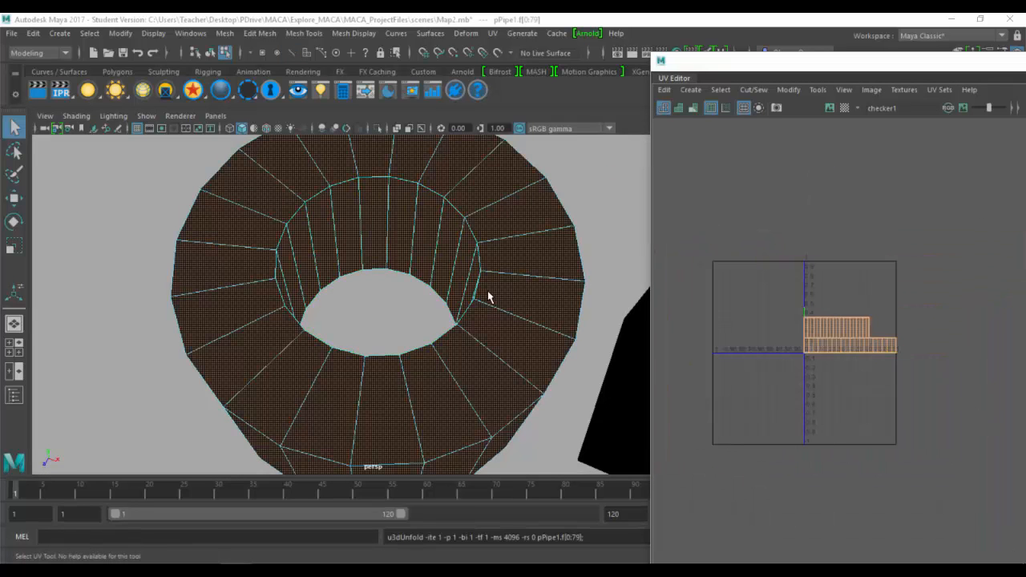
pyautogui.keyDown('alt'); pyautogui.moveTo(486, 293); pyautogui.dragTo(468, 253); pyautogui.keyUp('alt')
pyautogui.press('6')
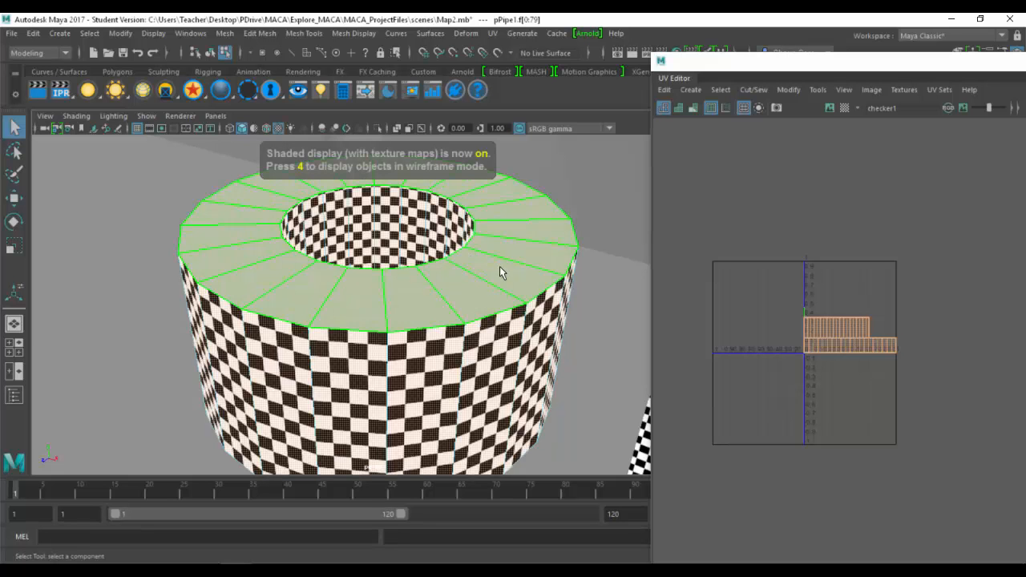
# Select the ring faces on the pipe's top and bottom and apply Planar mapping from the Y axis.
pyautogui.click(480, 280)
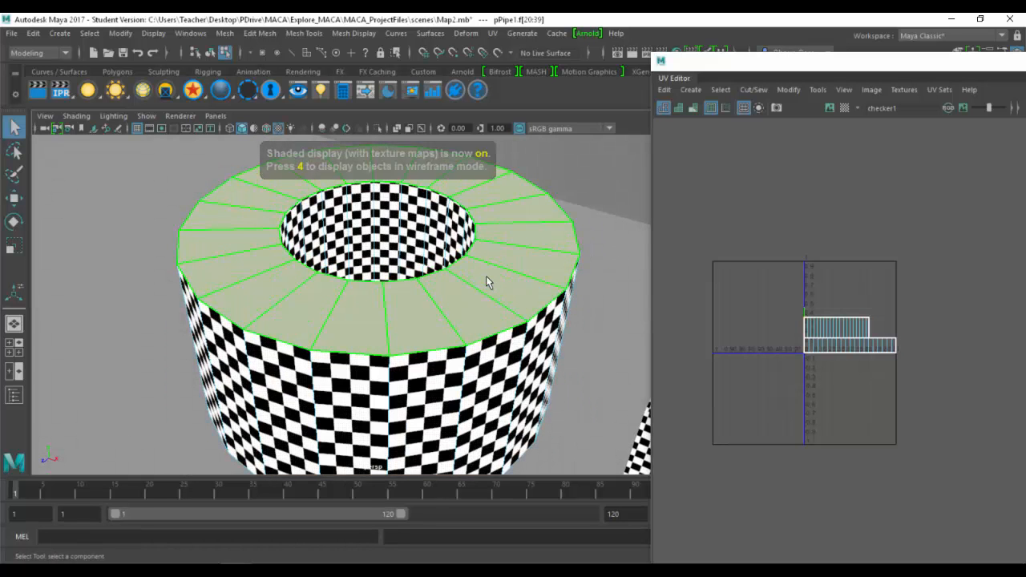
pyautogui.keyDown('alt'); pyautogui.moveTo(491, 362); pyautogui.dragTo(470, 332); pyautogui.keyUp('alt')
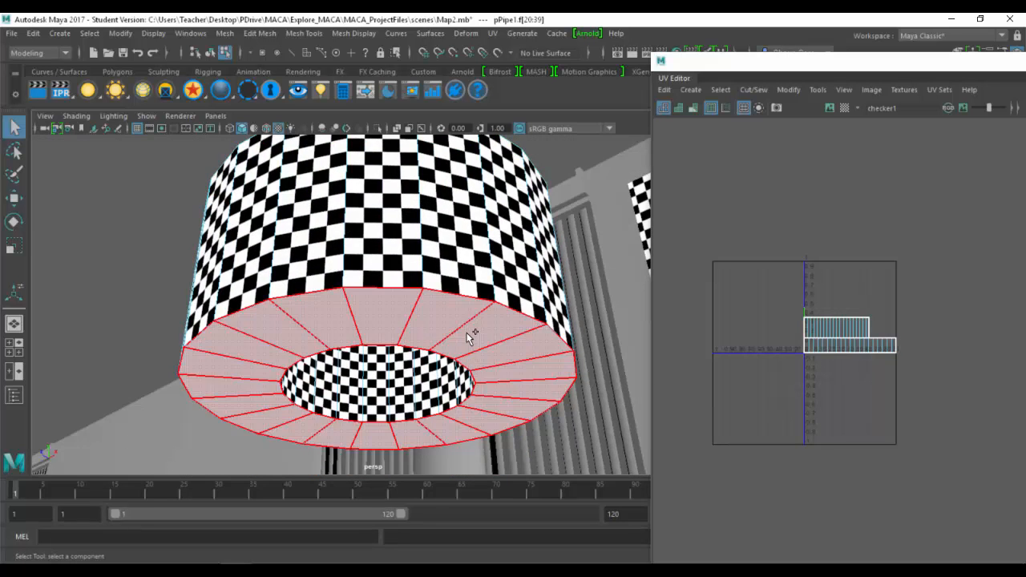
pyautogui.click(495, 33)
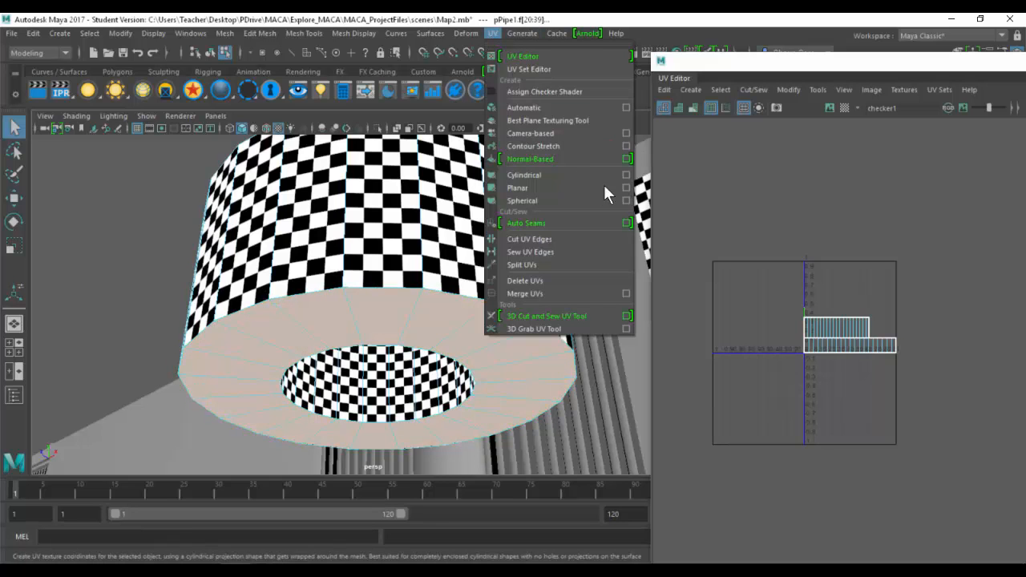
pyautogui.click(625, 185)
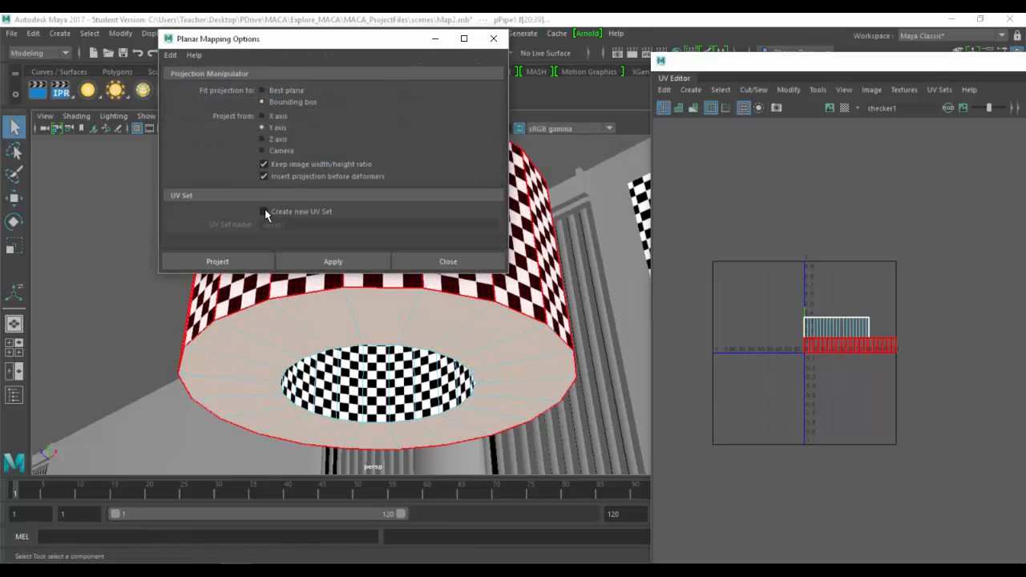
pyautogui.click(240, 262)
# Select all of the pipe's UV shells, including the two rings, and unfold them together.
pyautogui.keyDown('alt'); pyautogui.moveTo(441, 236); pyautogui.dragTo(465, 376); pyautogui.keyUp('alt')
pyautogui.moveTo(736, 282); pyautogui.dragTo(736, 317, button='right')
pyautogui.moveTo(726, 207); pyautogui.dragTo(920, 339)
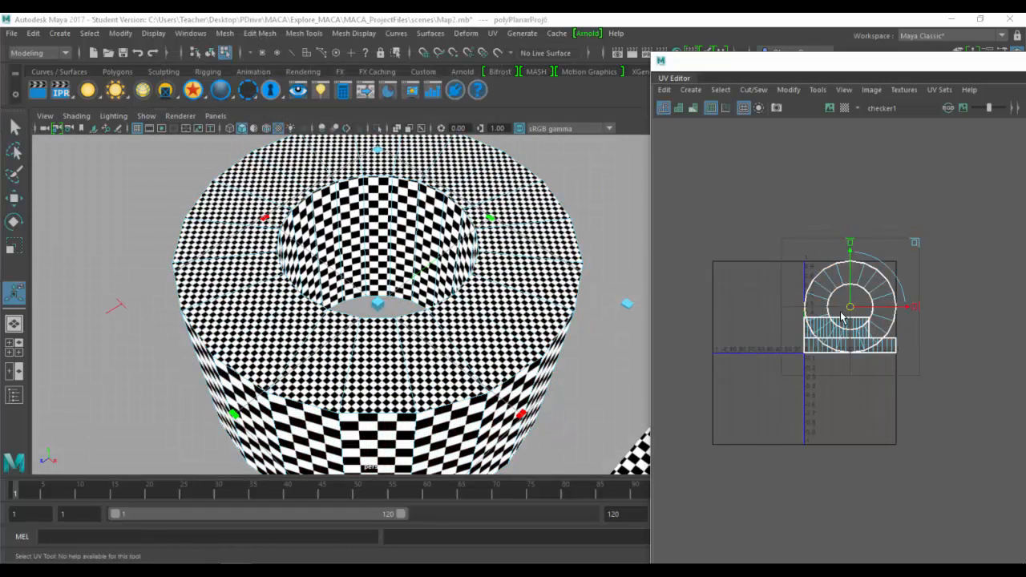
pyautogui.keyDown('shift'); pyautogui.moveTo(772, 210); pyautogui.dragTo(680, 250, button='right'); pyautogui.keyUp('shift')
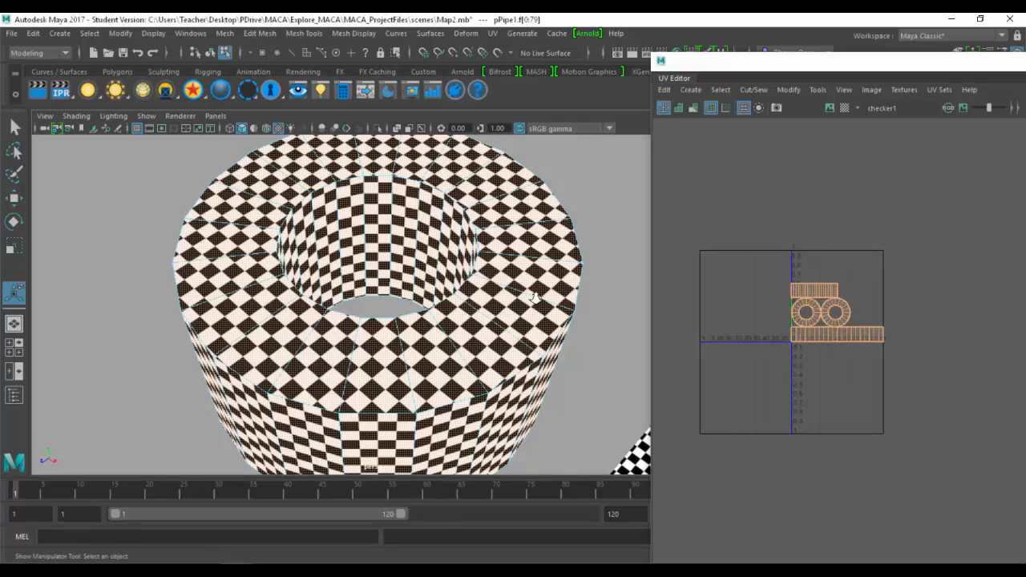
# Compare the checker pattern on the pipe with the cube, spheres, cylinder and flat boxes in the prop row.
pyautogui.keyDown('alt'); pyautogui.moveTo(535, 295); pyautogui.dragTo(437, 240, button='right'); pyautogui.keyUp('alt')
pyautogui.keyDown('alt'); pyautogui.moveTo(436, 241); pyautogui.dragTo(402, 215, button='middle'); pyautogui.keyUp('alt')
pyautogui.keyDown('alt'); pyautogui.moveTo(402, 215); pyautogui.dragTo(245, 203); pyautogui.keyUp('alt')
pyautogui.keyDown('alt'); pyautogui.moveTo(410, 287); pyautogui.dragTo(263, 268, button='middle'); pyautogui.keyUp('alt')
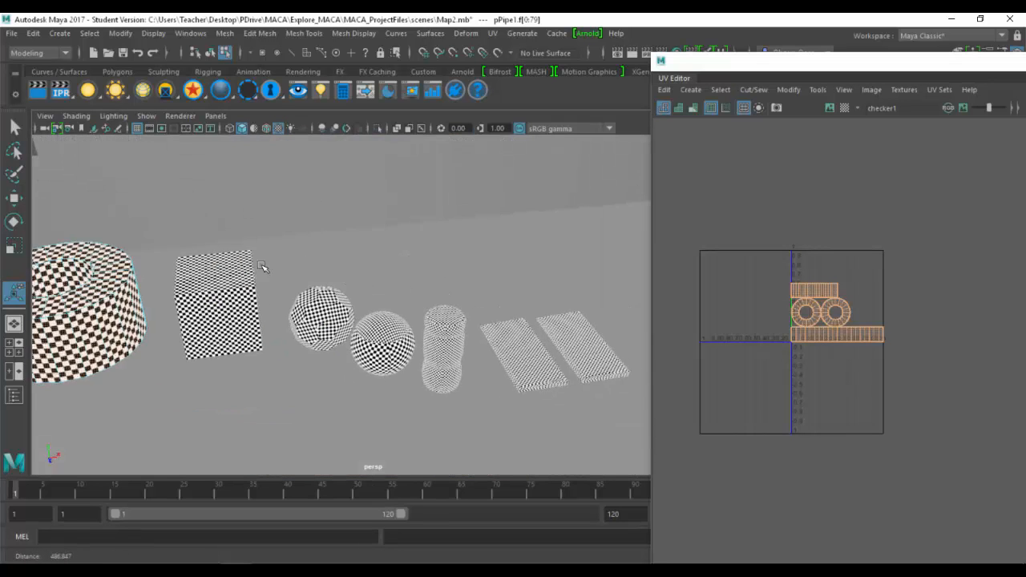
pyautogui.keyDown('alt'); pyautogui.moveTo(521, 321); pyautogui.dragTo(442, 288, button='right'); pyautogui.keyUp('alt')
pyautogui.keyDown('alt'); pyautogui.moveTo(442, 289); pyautogui.dragTo(443, 281, button='middle'); pyautogui.keyUp('alt')
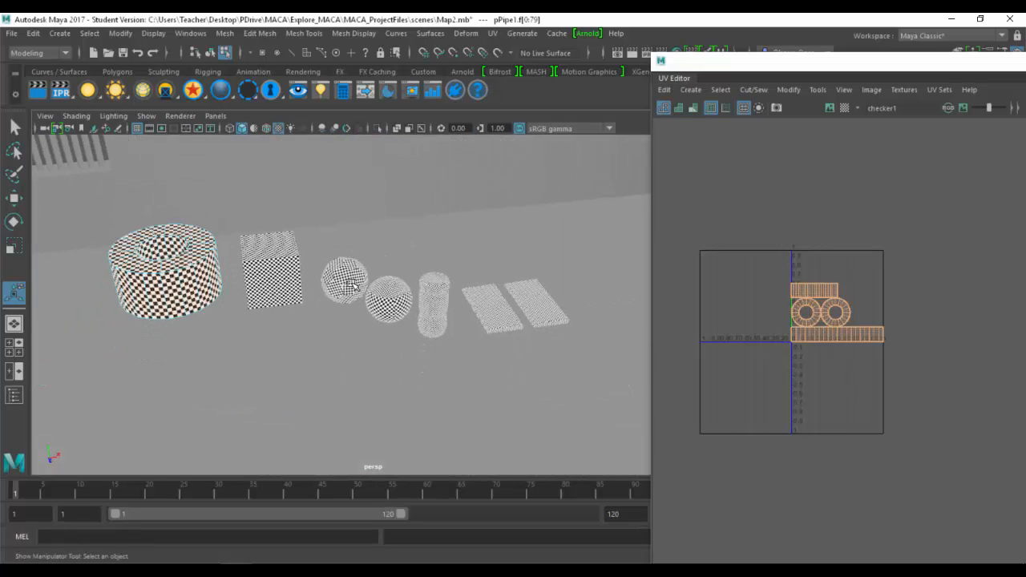
pyautogui.scroll(4, 238, 275)
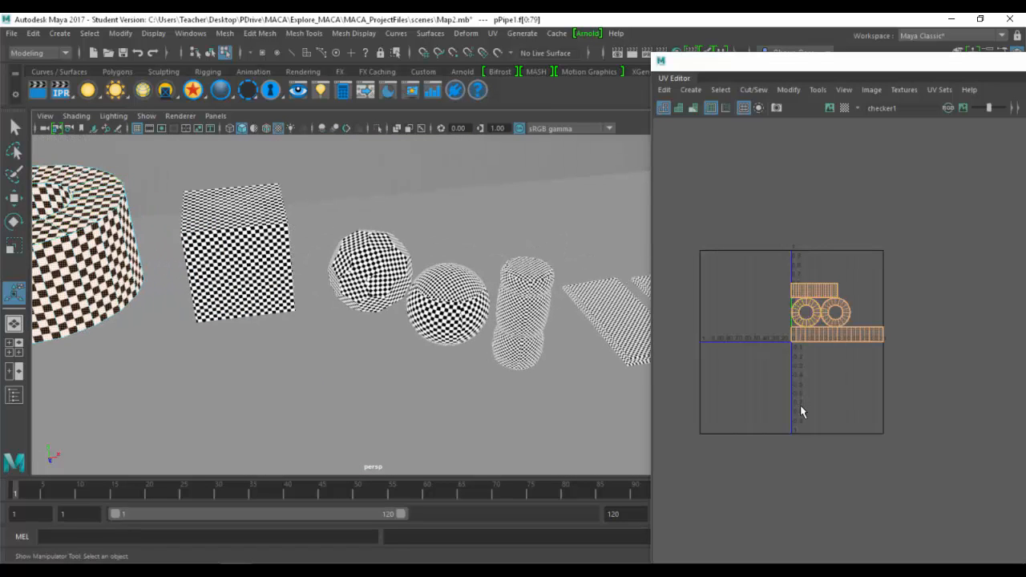
pyautogui.keyDown('alt'); pyautogui.moveTo(468, 291); pyautogui.dragTo(407, 313); pyautogui.keyUp('alt')
pyautogui.keyDown('alt'); pyautogui.moveTo(407, 313); pyautogui.dragTo(501, 409, button='middle'); pyautogui.keyUp('alt')
pyautogui.keyDown('alt'); pyautogui.moveTo(501, 409); pyautogui.dragTo(690, 388, button='right'); pyautogui.keyUp('alt')
# Return to object mode and select the whole pipe.
pyautogui.press('q')
pyautogui.press('F8')
pyautogui.click(335, 287)
pyautogui.keyDown('alt'); pyautogui.moveTo(205, 238); pyautogui.dragTo(370, 242, button='middle'); pyautogui.keyUp('alt')
pyautogui.click(351, 237)
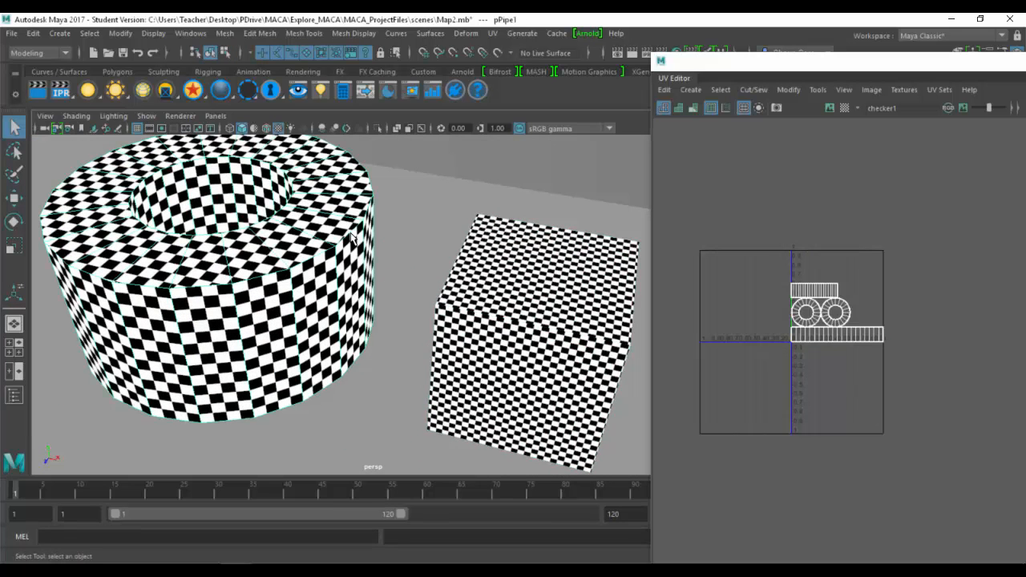